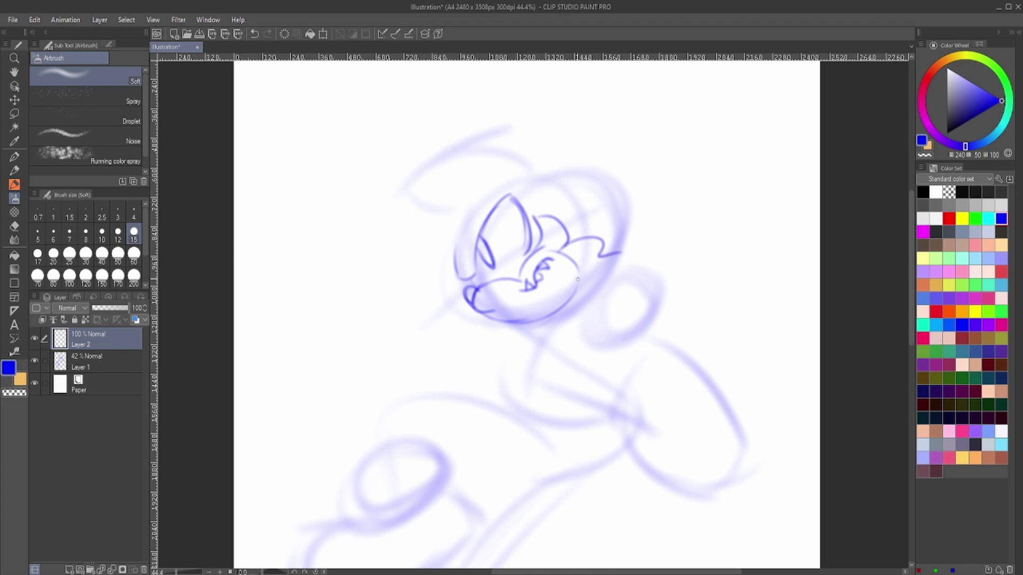
- Sketch the torso, rounded upper arm and wrist cuff in blue over the rough figure on Layer 2
{"action": "mouse_move", "coordinate": [544, 318]}
{"action": "left_mouse_down"}
{"action": "mouse_move", "coordinate": [519, 362]}
{"action": "mouse_move", "coordinate": [599, 405]}
{"action": "mouse_move", "coordinate": [558, 423]}
{"action": "left_mouse_up"}
{"action": "key", "text": "ctrl+z"}
{"action": "mouse_move", "coordinate": [652, 333]}
{"action": "left_mouse_down"}
{"action": "mouse_move", "coordinate": [606, 409]}
{"action": "mouse_move", "coordinate": [533, 341]}
{"action": "left_mouse_up"}
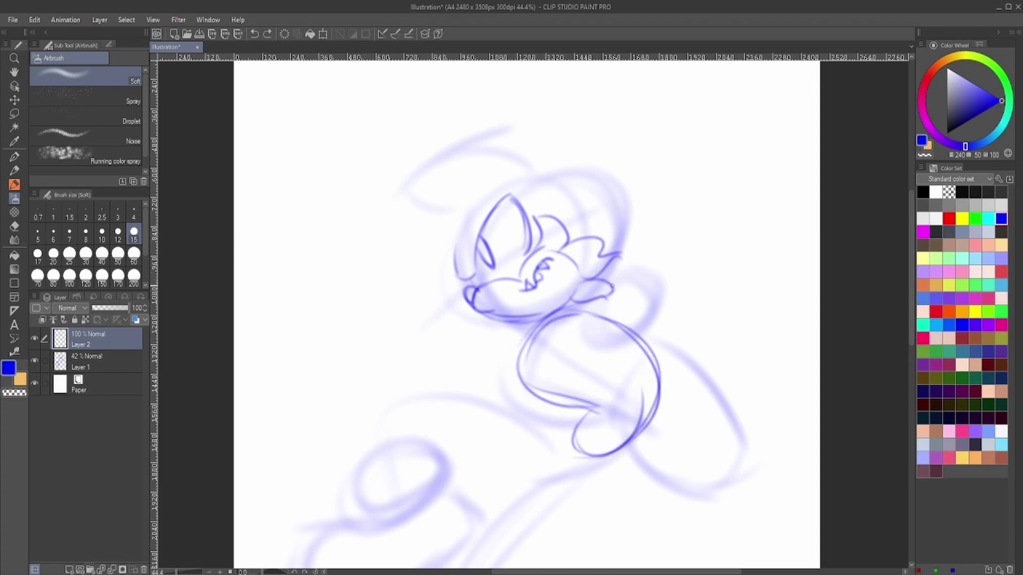
{"action": "left_click_drag", "start_coordinate": [578, 317], "coordinate": [675, 328]}
{"action": "left_click_drag", "start_coordinate": [643, 392], "coordinate": [673, 357]}
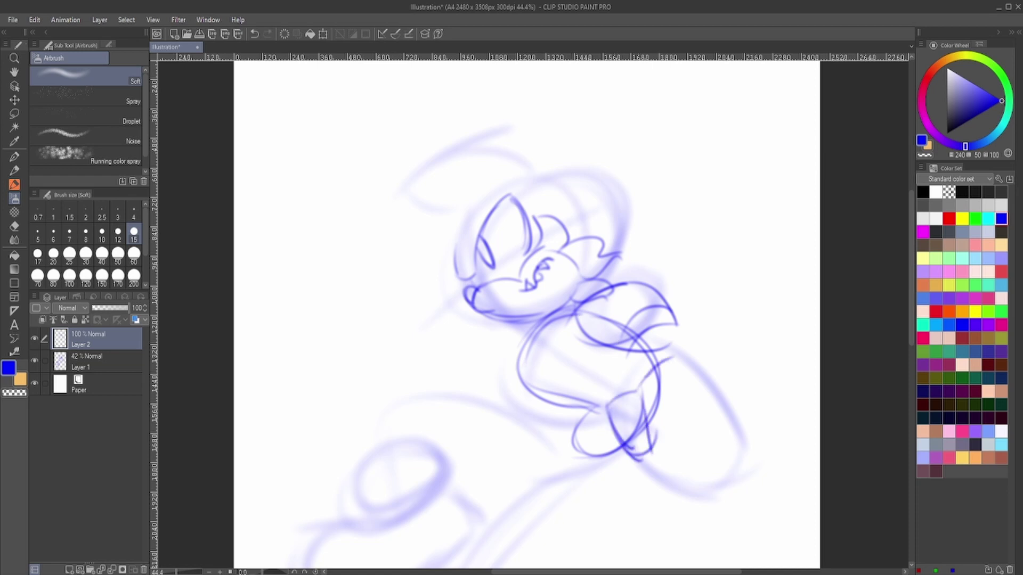
- Sketch the large gloved fist with its fingers and round, spiked knuckle studs below the arm
{"action": "left_click_drag", "start_coordinate": [647, 426], "coordinate": [698, 376]}
{"action": "left_click_drag", "start_coordinate": [687, 431], "coordinate": [729, 490]}
{"action": "left_click_drag", "start_coordinate": [668, 362], "coordinate": [741, 479]}
{"action": "mouse_move", "coordinate": [672, 411]}
{"action": "left_mouse_down"}
{"action": "mouse_move", "coordinate": [711, 468]}
{"action": "mouse_move", "coordinate": [705, 379]}
{"action": "left_mouse_up"}
{"action": "mouse_move", "coordinate": [689, 476]}
{"action": "left_mouse_down"}
{"action": "mouse_move", "coordinate": [730, 442]}
{"action": "mouse_move", "coordinate": [740, 397]}
{"action": "left_mouse_up"}
{"action": "mouse_move", "coordinate": [646, 404]}
{"action": "left_mouse_down"}
{"action": "mouse_move", "coordinate": [674, 373]}
{"action": "mouse_move", "coordinate": [695, 373]}
{"action": "mouse_move", "coordinate": [738, 439]}
{"action": "mouse_move", "coordinate": [751, 427]}
{"action": "left_mouse_up"}
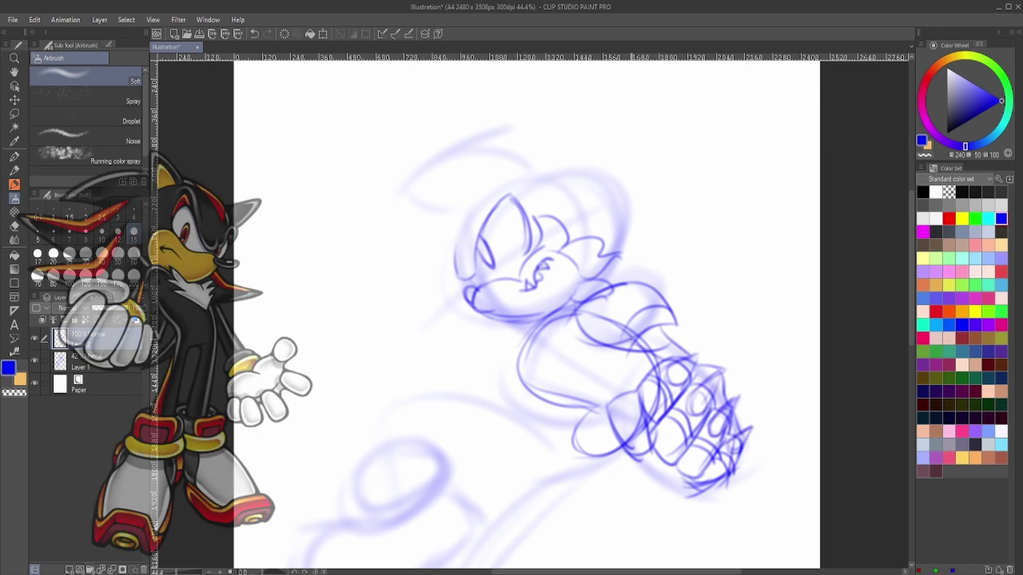
- Sketch the face's front edge, the folded far ear and the forehead hair tufts
{"action": "scroll", "coordinate": [584, 277], "scroll_direction": "down", "scroll_amount": 3}
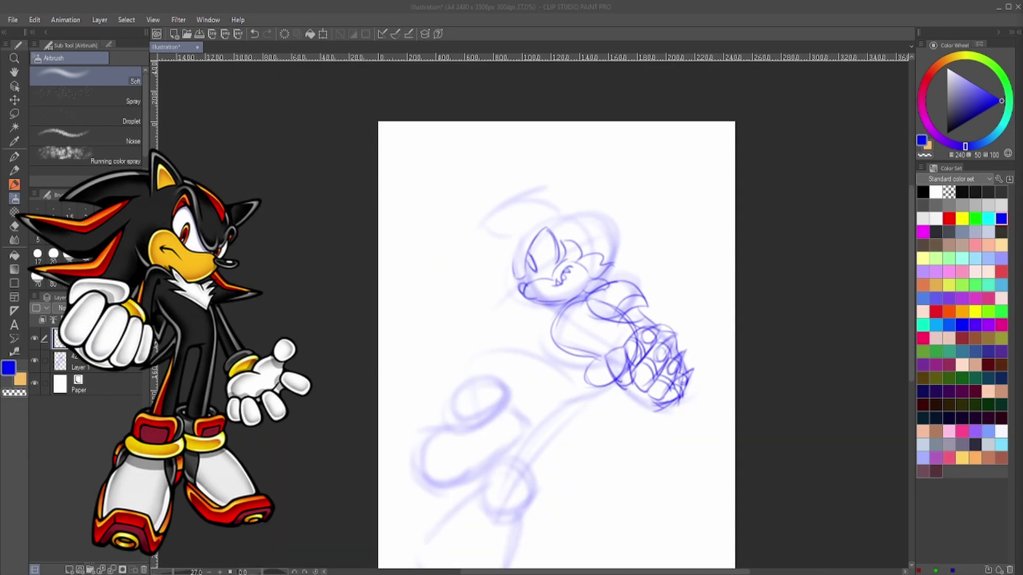
{"action": "scroll", "coordinate": [457, 187], "scroll_direction": "up", "scroll_amount": 1}
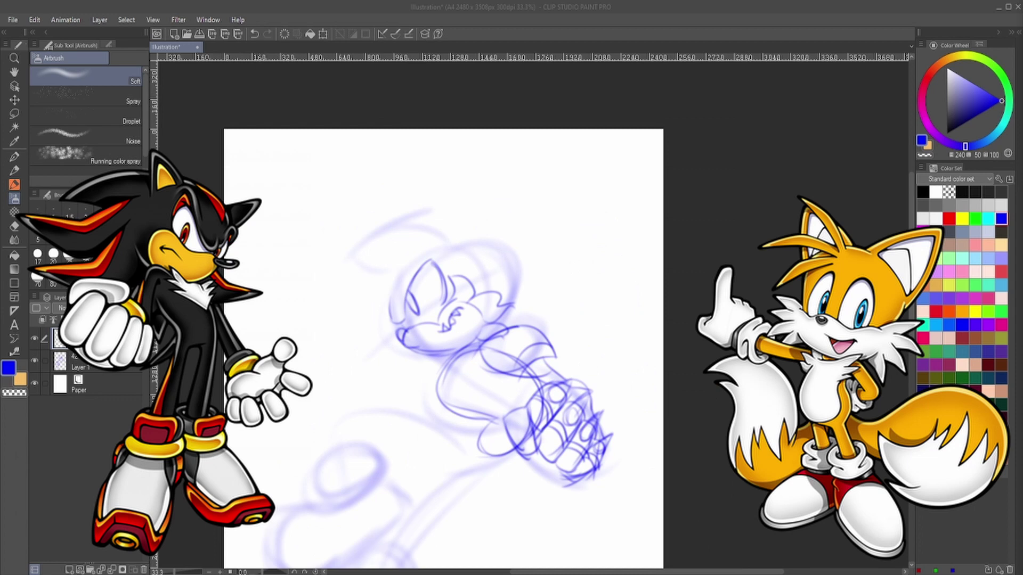
{"action": "scroll", "coordinate": [479, 202], "scroll_direction": "up", "scroll_amount": 1}
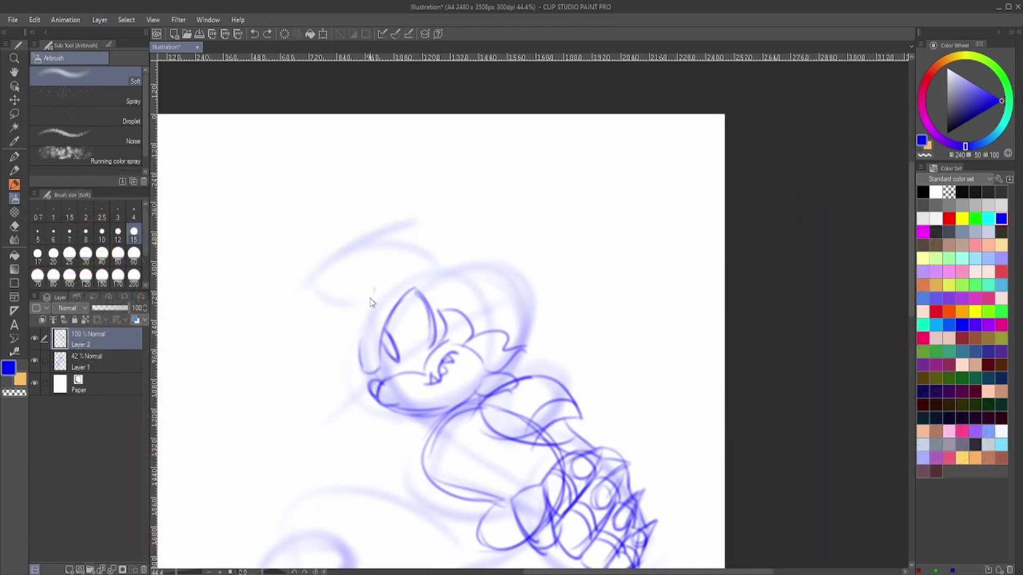
{"action": "mouse_move", "coordinate": [384, 333]}
{"action": "left_mouse_down"}
{"action": "mouse_move", "coordinate": [418, 292]}
{"action": "mouse_move", "coordinate": [362, 336]}
{"action": "left_mouse_up"}
{"action": "key", "text": "ctrl+z"}
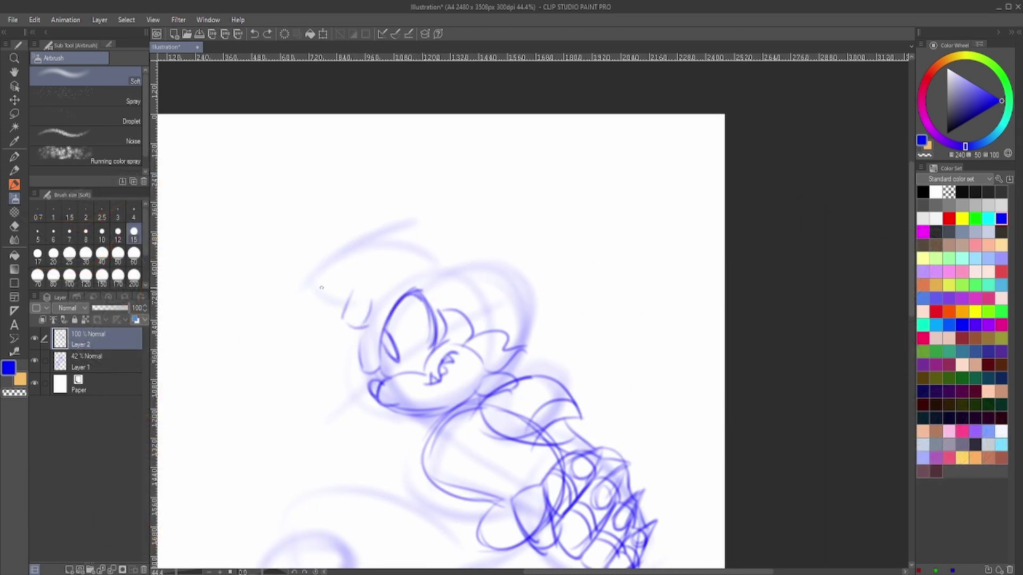
{"action": "mouse_move", "coordinate": [321, 288]}
{"action": "left_mouse_down"}
{"action": "mouse_move", "coordinate": [421, 255]}
{"action": "mouse_move", "coordinate": [383, 295]}
{"action": "mouse_move", "coordinate": [364, 338]}
{"action": "mouse_move", "coordinate": [450, 208]}
{"action": "left_mouse_up"}
{"action": "key", "text": "ctrl+z"}
{"action": "key", "text": "ctrl+z"}
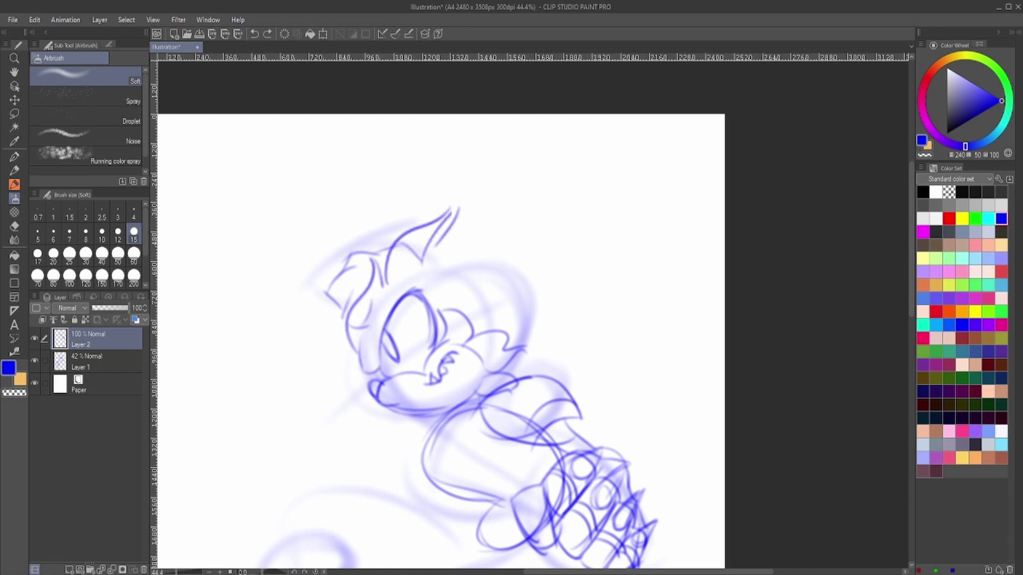
- Sketch the near ear with rings, three wavy hair spikes behind the head, and the chest detail lines
{"action": "mouse_move", "coordinate": [418, 267]}
{"action": "left_mouse_down"}
{"action": "mouse_move", "coordinate": [482, 186]}
{"action": "mouse_move", "coordinate": [515, 239]}
{"action": "mouse_move", "coordinate": [617, 258]}
{"action": "left_mouse_up"}
{"action": "left_click_drag", "start_coordinate": [536, 308], "coordinate": [651, 346]}
{"action": "left_click_drag", "start_coordinate": [559, 376], "coordinate": [639, 422]}
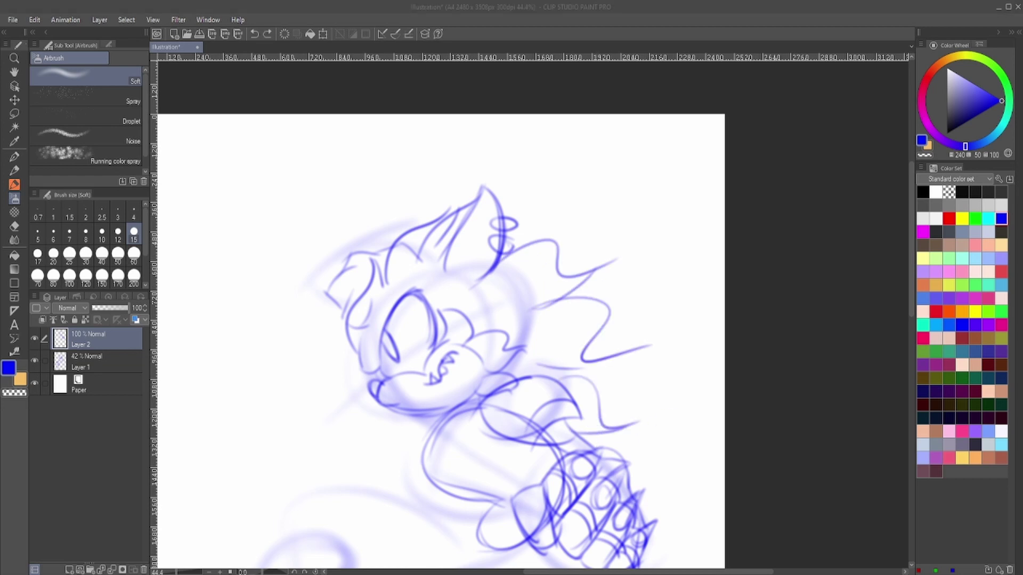
{"action": "scroll", "coordinate": [491, 385], "scroll_direction": "down", "scroll_amount": 1}
{"action": "scroll", "coordinate": [491, 385], "scroll_direction": "up", "scroll_amount": 2}
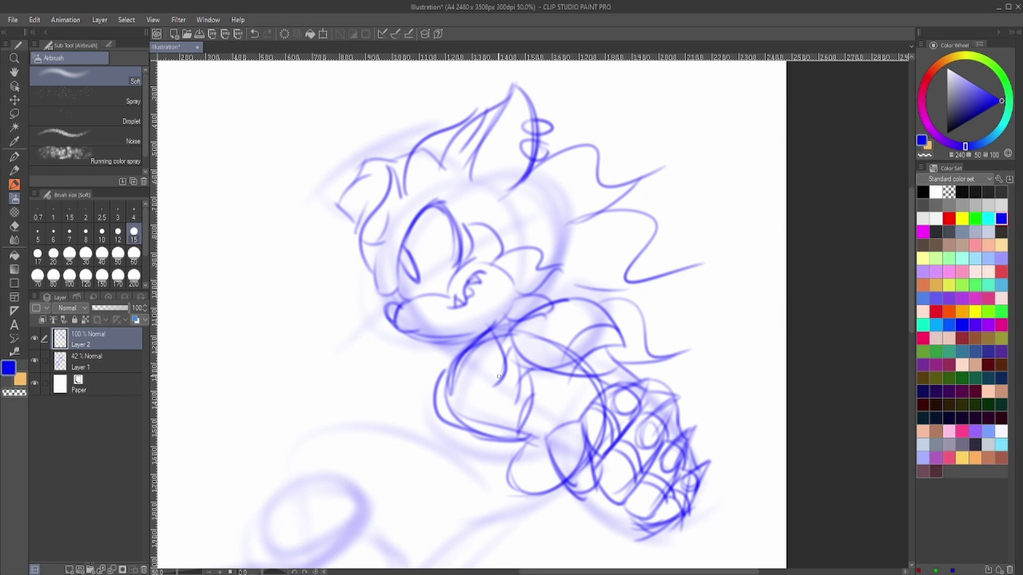
{"action": "scroll", "coordinate": [528, 371], "scroll_direction": "down", "scroll_amount": 1}
{"action": "key", "text": "ctrl+z"}
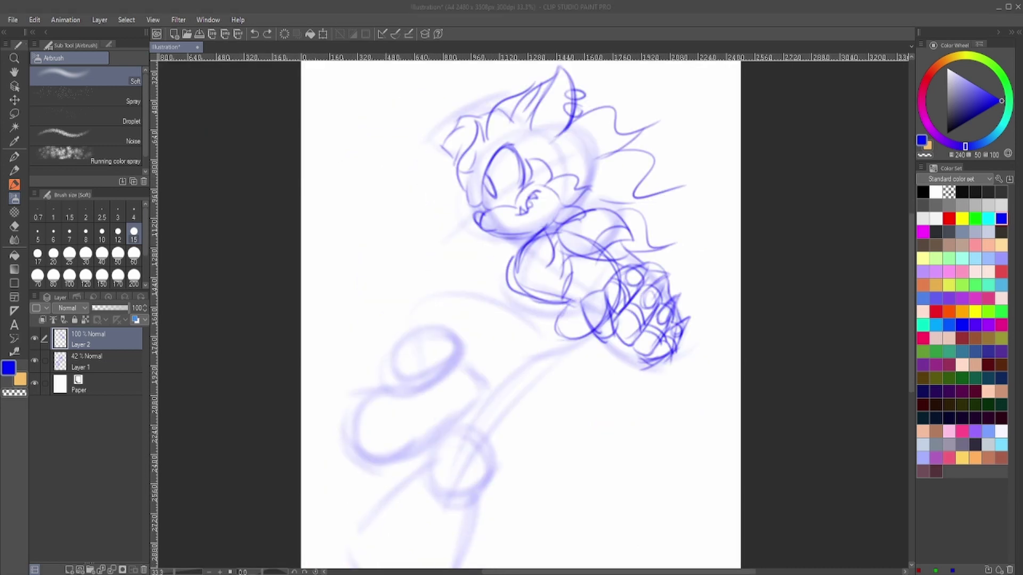
- Sketch the hips and the outlines of both bent legs down to the knees
{"action": "scroll", "coordinate": [561, 343], "scroll_direction": "up", "scroll_amount": 1}
{"action": "mouse_move", "coordinate": [560, 344]}
{"action": "left_mouse_down"}
{"action": "mouse_move", "coordinate": [626, 299]}
{"action": "mouse_move", "coordinate": [628, 378]}
{"action": "mouse_move", "coordinate": [429, 407]}
{"action": "left_mouse_up"}
{"action": "left_click_drag", "start_coordinate": [524, 471], "coordinate": [623, 362]}
{"action": "left_click_drag", "start_coordinate": [431, 417], "coordinate": [437, 471]}
{"action": "left_click_drag", "start_coordinate": [564, 312], "coordinate": [407, 270]}
{"action": "left_click_drag", "start_coordinate": [401, 284], "coordinate": [379, 358]}
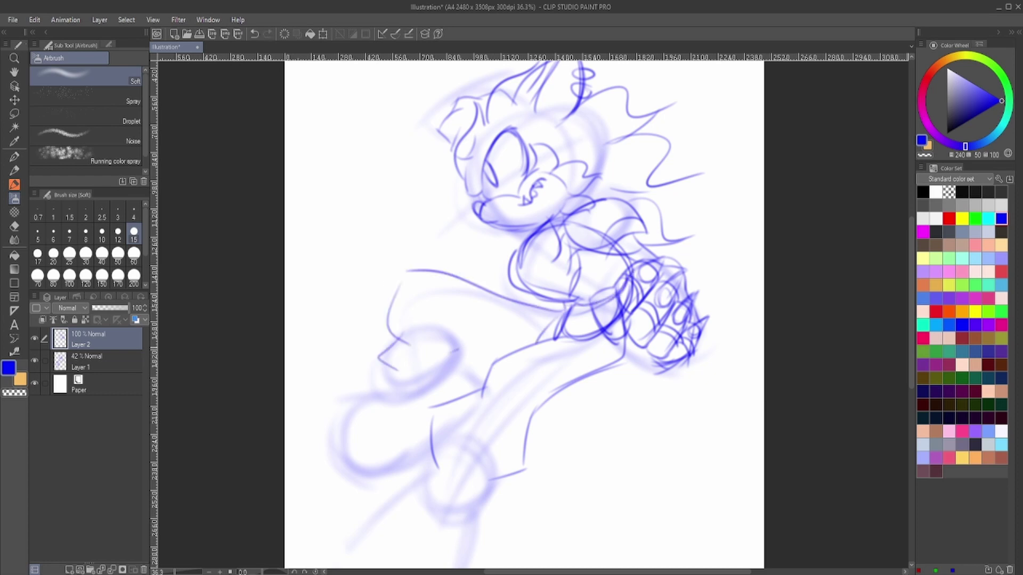
- Sketch the inner line of the raised leg and the flared cuffs around both lower legs
{"action": "left_click_drag", "start_coordinate": [436, 319], "coordinate": [538, 341]}
{"action": "left_click_drag", "start_coordinate": [380, 358], "coordinate": [388, 365]}
{"action": "left_click_drag", "start_coordinate": [376, 399], "coordinate": [464, 349]}
{"action": "mouse_move", "coordinate": [416, 452]}
{"action": "left_mouse_down"}
{"action": "mouse_move", "coordinate": [429, 514]}
{"action": "mouse_move", "coordinate": [513, 480]}
{"action": "left_mouse_up"}
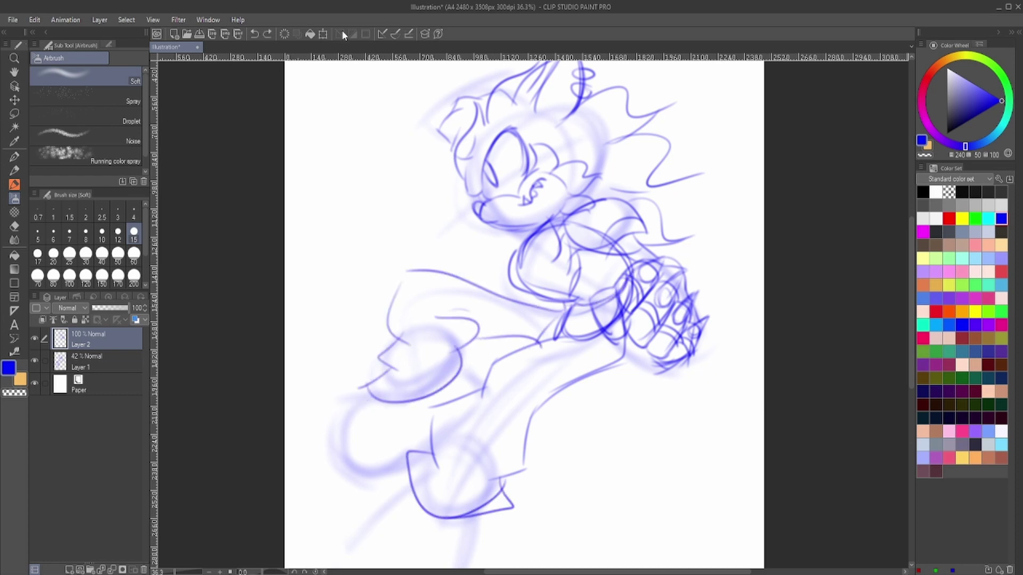
- Sketch the front shoe with a rounded toe, a curved cross band and a center line
{"action": "key", "text": "ctrl+minus"}
{"action": "left_click_drag", "start_coordinate": [433, 373], "coordinate": [457, 468]}
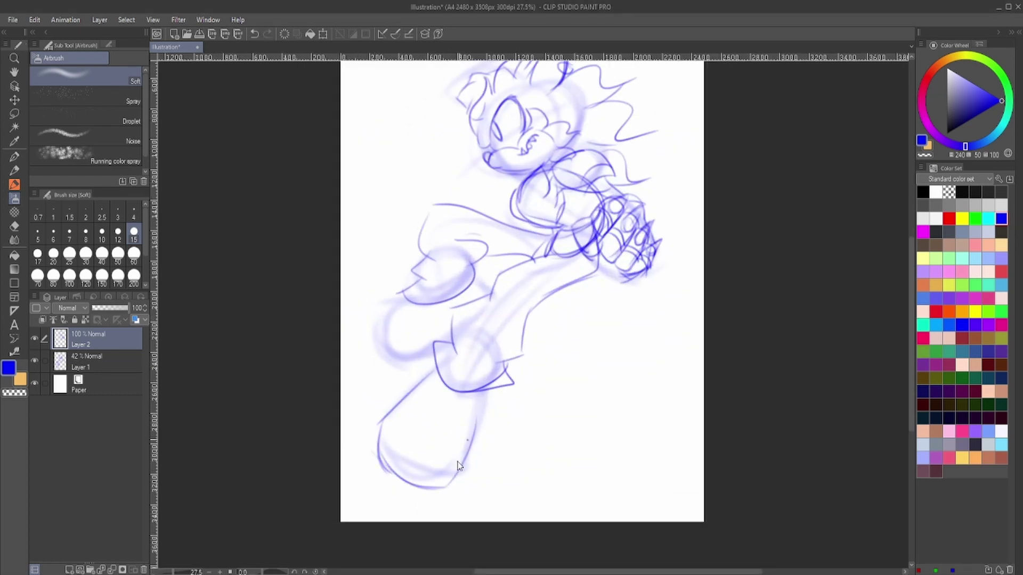
{"action": "left_click_drag", "start_coordinate": [482, 405], "coordinate": [458, 482]}
{"action": "left_click_drag", "start_coordinate": [445, 397], "coordinate": [410, 469]}
{"action": "left_click_drag", "start_coordinate": [404, 405], "coordinate": [471, 442]}
{"action": "left_click_drag", "start_coordinate": [384, 426], "coordinate": [480, 394]}
{"action": "left_click_drag", "start_coordinate": [379, 448], "coordinate": [462, 478]}
{"action": "left_click_drag", "start_coordinate": [466, 450], "coordinate": [448, 481]}
{"action": "left_click_drag", "start_coordinate": [388, 418], "coordinate": [381, 452]}
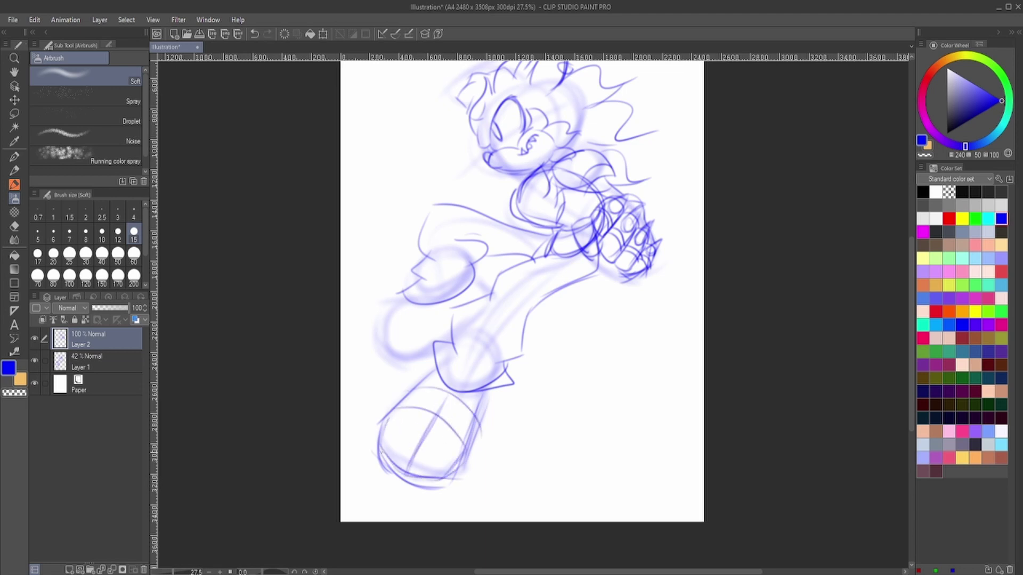
- Add three round, spiked studs along the upper edge of the front shoe
{"action": "left_click_drag", "start_coordinate": [413, 397], "coordinate": [425, 402]}
{"action": "mouse_move", "coordinate": [405, 392]}
{"action": "left_mouse_down"}
{"action": "mouse_move", "coordinate": [418, 373]}
{"action": "mouse_move", "coordinate": [465, 368]}
{"action": "left_mouse_up"}
{"action": "left_click_drag", "start_coordinate": [434, 408], "coordinate": [452, 410]}
{"action": "left_click_drag", "start_coordinate": [463, 429], "coordinate": [491, 416]}
- Sketch the rear shoe's rounded outline with its ankle edge and a round stud
{"action": "left_click_drag", "start_coordinate": [407, 303], "coordinate": [405, 371]}
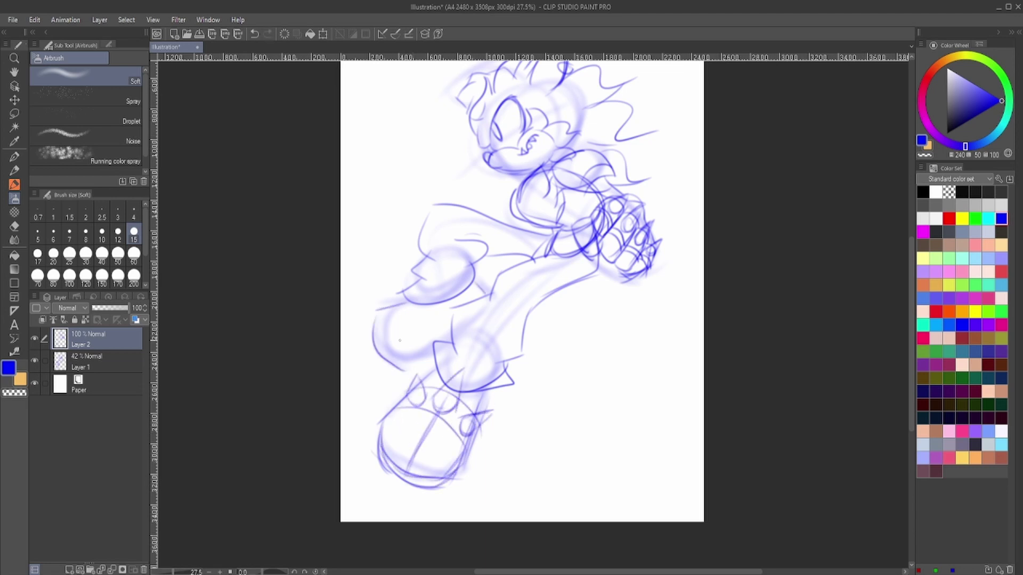
{"action": "left_click_drag", "start_coordinate": [394, 308], "coordinate": [420, 348]}
{"action": "left_click_drag", "start_coordinate": [397, 306], "coordinate": [430, 336]}
{"action": "left_click_drag", "start_coordinate": [438, 305], "coordinate": [436, 316]}
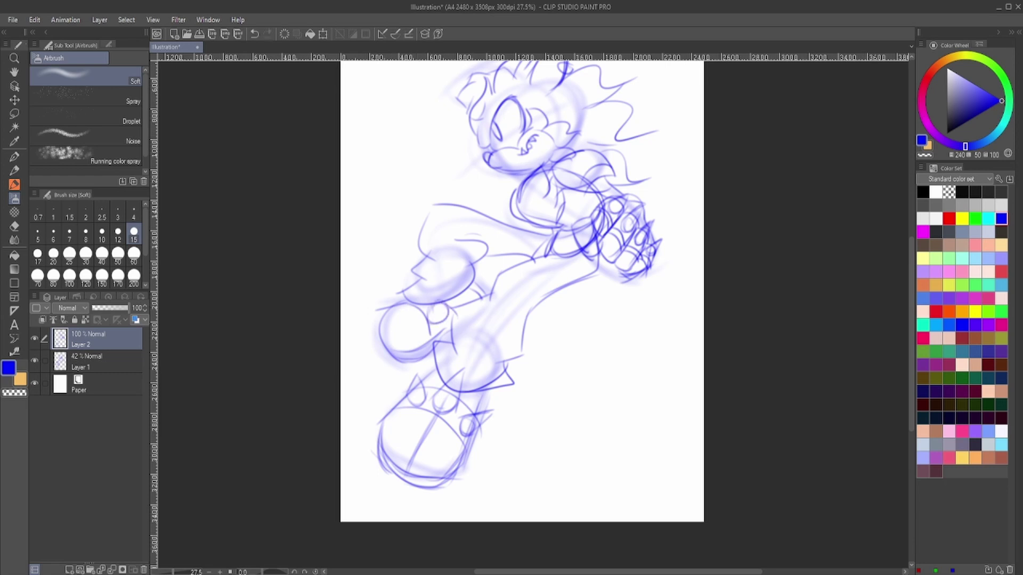
- Sketch a large, bushy tail curving down behind the hips
{"action": "scroll", "coordinate": [559, 443], "scroll_direction": "up", "scroll_amount": 4}
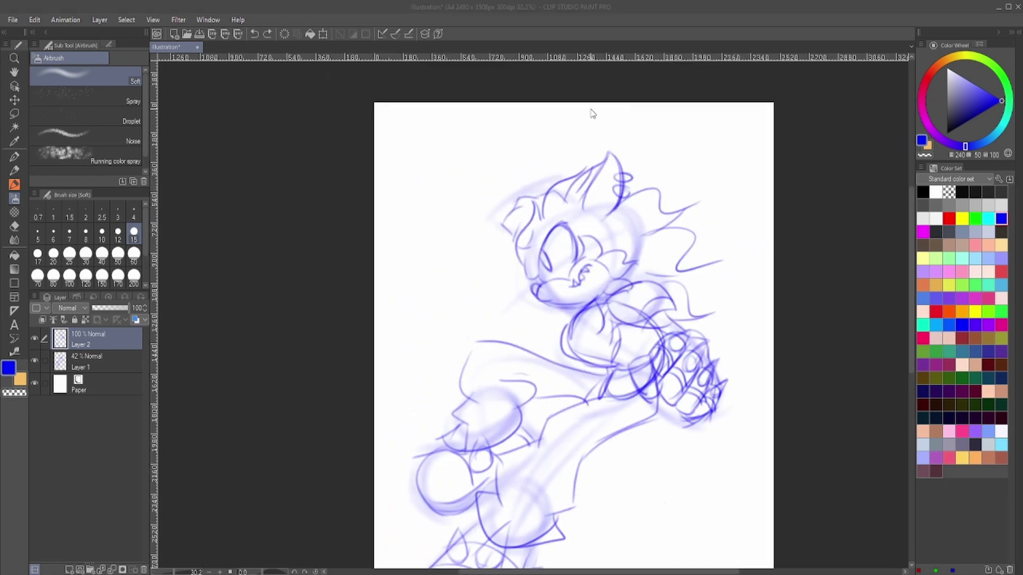
{"action": "scroll", "coordinate": [559, 443], "scroll_direction": "down", "scroll_amount": 5}
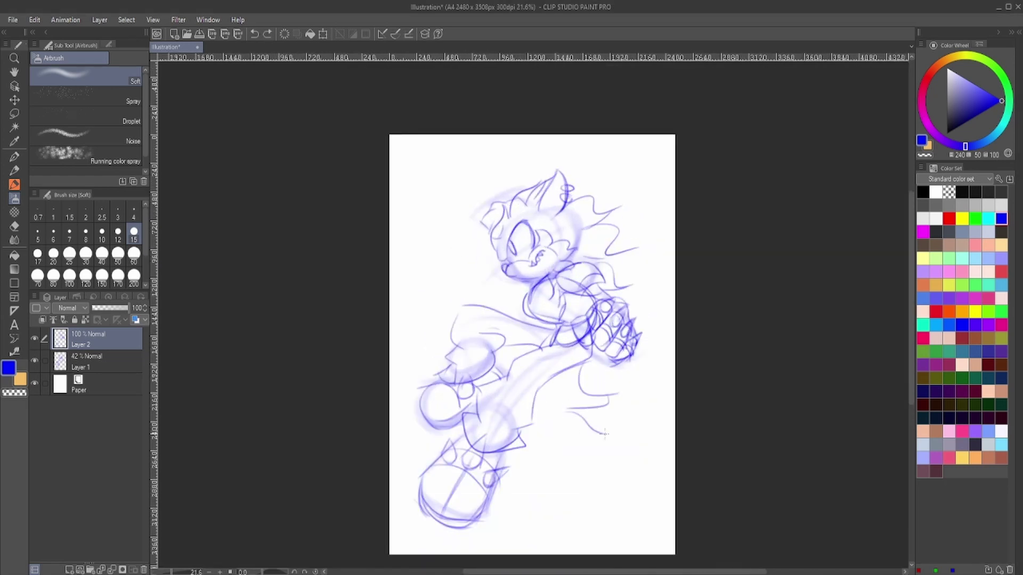
{"action": "left_click_drag", "start_coordinate": [605, 434], "coordinate": [650, 363]}
- Create a new layer, choose a pinkish red, lower Layer 2 to 68% and Layer 1 to 9% opacity, and activate Layer 3
{"action": "key", "text": "ctrl+shift+n"}
{"action": "left_click", "coordinate": [922, 338]}
{"action": "scroll", "coordinate": [576, 281], "scroll_direction": "up", "scroll_amount": 5}
{"action": "left_click", "coordinate": [101, 361]}
{"action": "left_click_drag", "start_coordinate": [128, 308], "coordinate": [116, 308]}
{"action": "left_click", "coordinate": [101, 384]}
{"action": "left_click_drag", "start_coordinate": [107, 308], "coordinate": [94, 306]}
{"action": "left_click", "coordinate": [102, 338]}
- Try outlining the chest area of the torso in red
{"action": "left_click_drag", "start_coordinate": [498, 317], "coordinate": [575, 392]}
{"action": "left_click_drag", "start_coordinate": [551, 269], "coordinate": [498, 332]}
{"action": "left_click_drag", "start_coordinate": [565, 299], "coordinate": [573, 393]}
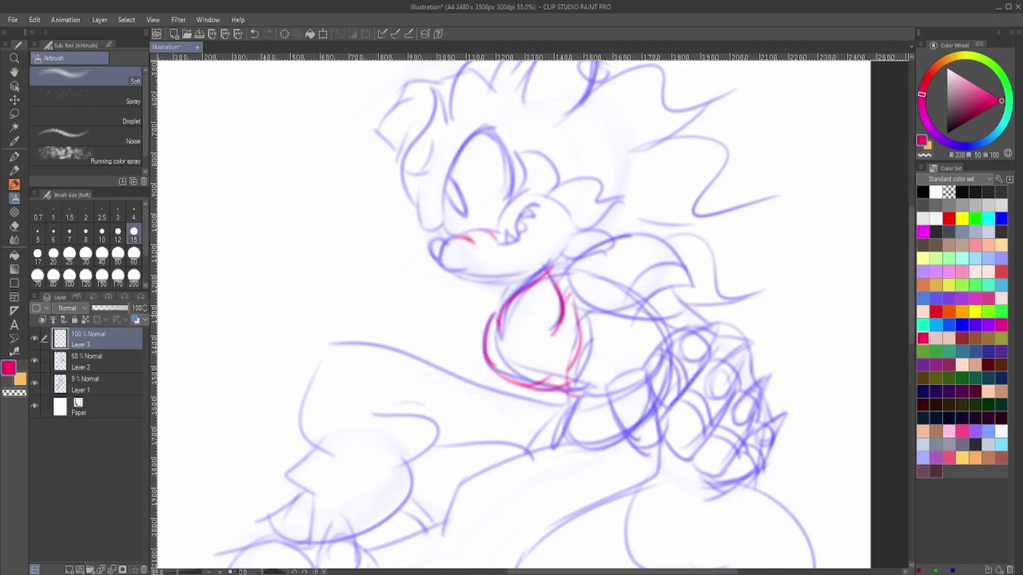
- Add red markings to the tips of the cheek fur
{"action": "scroll", "coordinate": [554, 213], "scroll_direction": "up", "scroll_amount": 1}
{"action": "left_click_drag", "start_coordinate": [537, 206], "coordinate": [577, 219]}
{"action": "left_click_drag", "start_coordinate": [656, 262], "coordinate": [608, 299]}
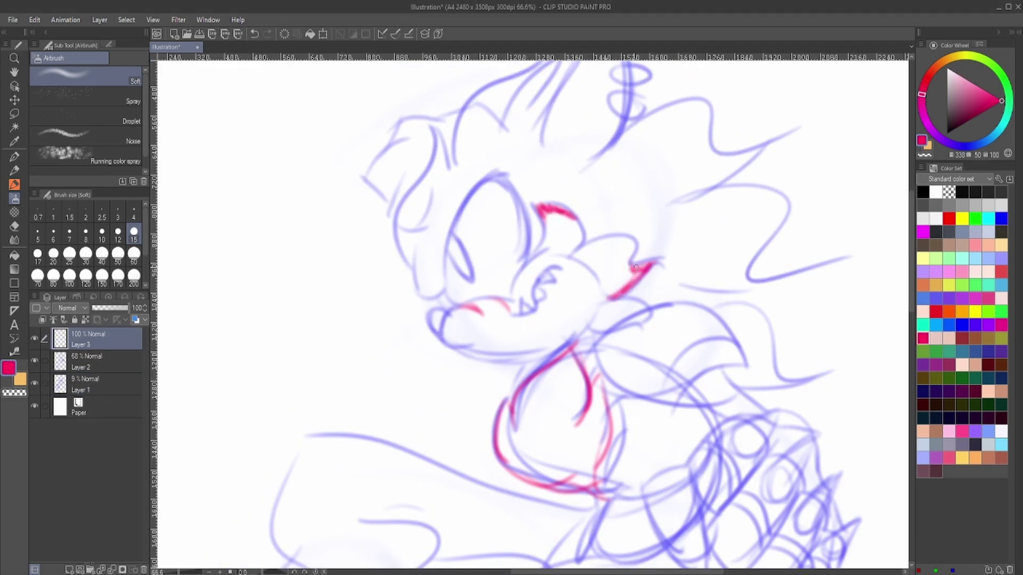
- Try outlining the shoulder and upper arm in red
{"action": "left_click_drag", "start_coordinate": [637, 392], "coordinate": [749, 337]}
{"action": "left_click_drag", "start_coordinate": [629, 415], "coordinate": [692, 394]}
{"action": "left_click_drag", "start_coordinate": [594, 345], "coordinate": [740, 341]}
{"action": "left_click_drag", "start_coordinate": [591, 347], "coordinate": [660, 395]}
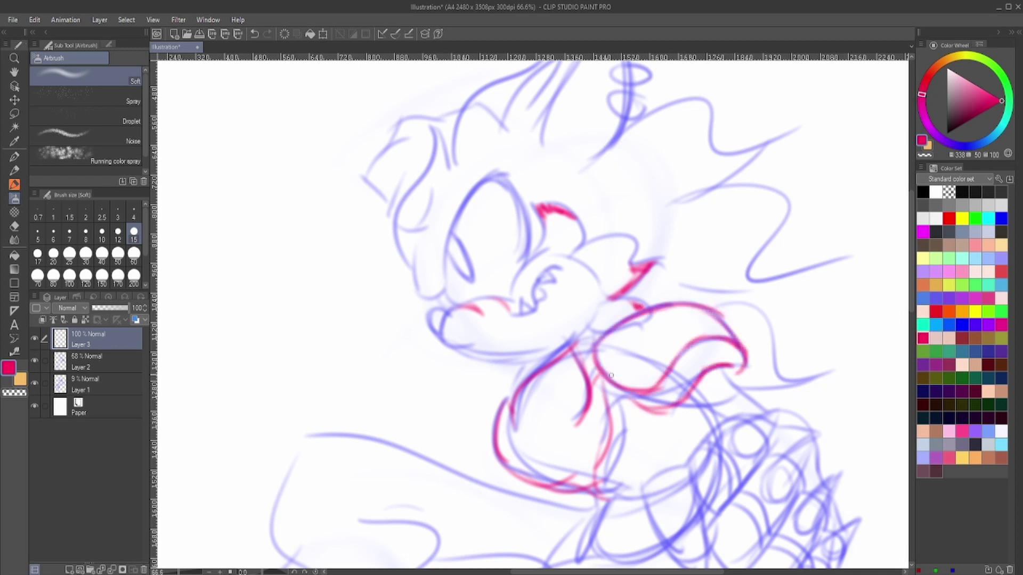
{"action": "scroll", "coordinate": [745, 421], "scroll_direction": "down", "scroll_amount": 1}
{"action": "left_click_drag", "start_coordinate": [746, 421], "coordinate": [613, 266]}
{"action": "left_click_drag", "start_coordinate": [564, 293], "coordinate": [594, 333]}
{"action": "key", "text": "ctrl+z"}
{"action": "scroll", "coordinate": [613, 267], "scroll_direction": "down", "scroll_amount": 1}
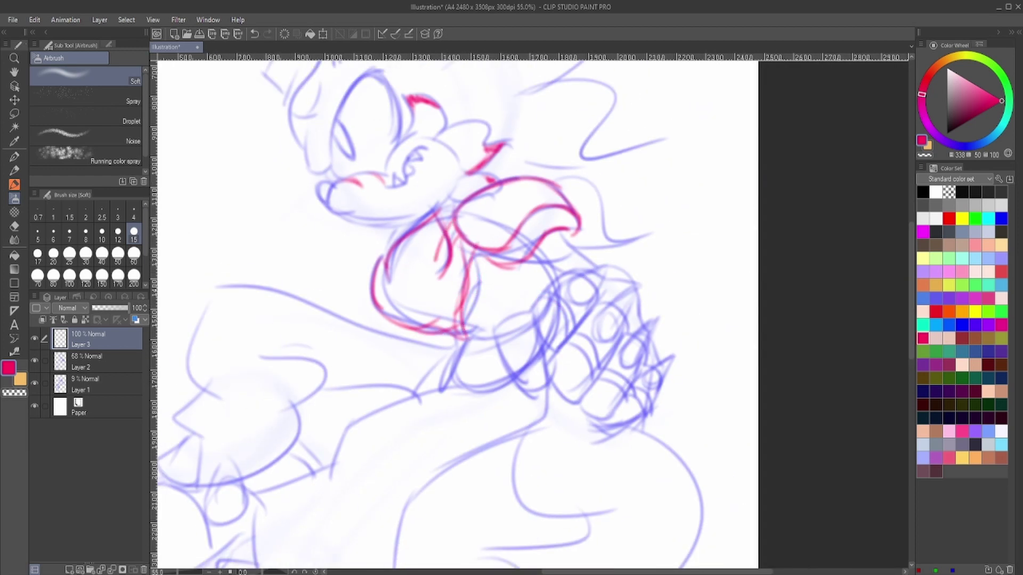
- Undo the red outlines on the shoulder and torso
{"action": "key", "text": "ctrl+z"}
{"action": "key", "text": "ctrl+z"}
{"action": "key", "text": "ctrl+z"}
{"action": "key", "text": "ctrl+z"}
{"action": "key", "text": "ctrl+z"}
{"action": "key", "text": "ctrl+z"}
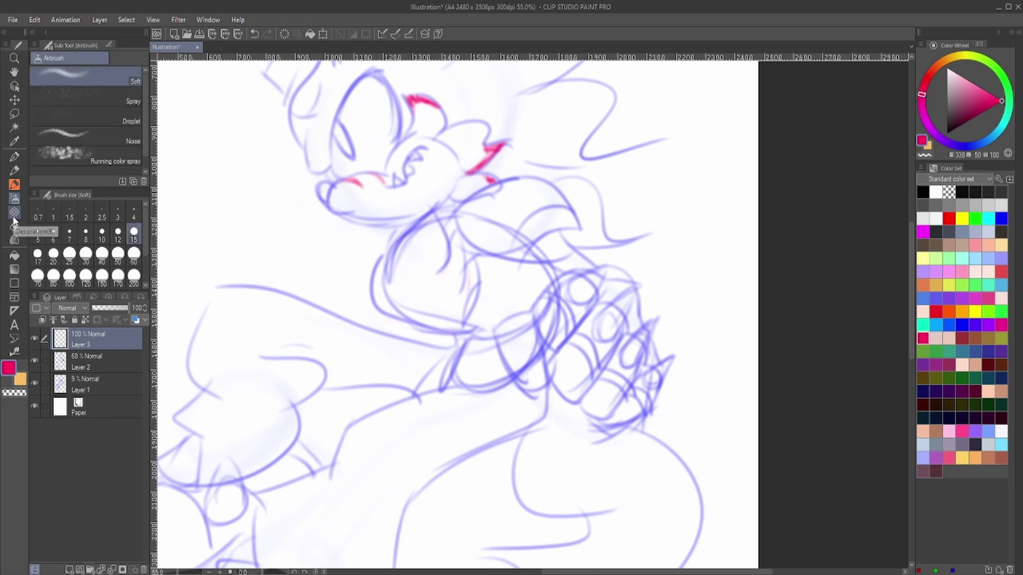
- Set the brush size to 10 and sketch the chest opening and waistband in red
{"action": "left_click", "coordinate": [118, 232]}
{"action": "left_click", "coordinate": [102, 233]}
{"action": "left_click_drag", "start_coordinate": [467, 245], "coordinate": [471, 331]}
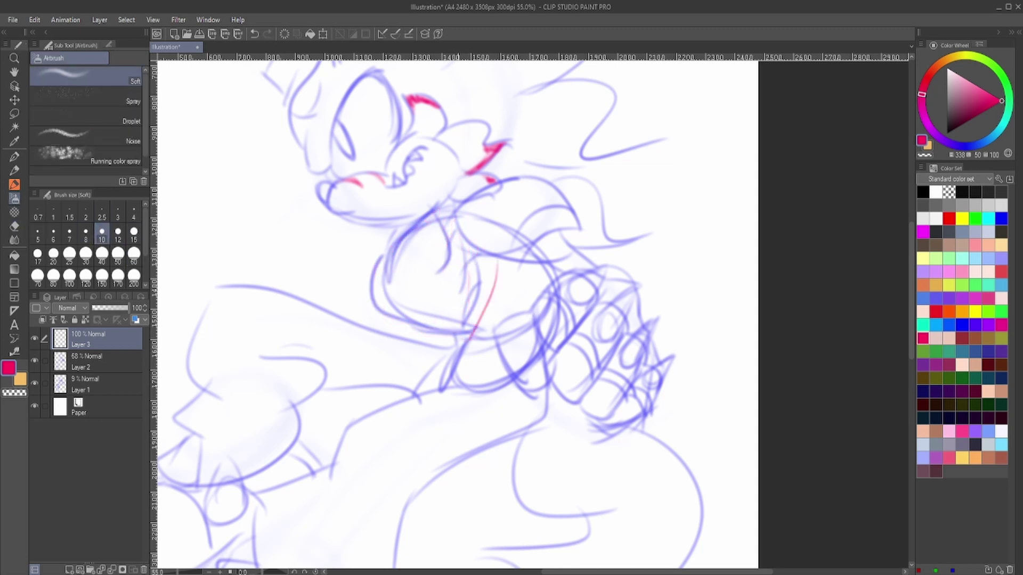
{"action": "left_click_drag", "start_coordinate": [434, 210], "coordinate": [460, 326]}
{"action": "left_click_drag", "start_coordinate": [462, 229], "coordinate": [468, 332]}
{"action": "left_click_drag", "start_coordinate": [429, 213], "coordinate": [457, 198]}
{"action": "mouse_move", "coordinate": [468, 334]}
{"action": "left_mouse_down"}
{"action": "mouse_move", "coordinate": [445, 392]}
{"action": "mouse_move", "coordinate": [515, 334]}
{"action": "left_mouse_up"}
{"action": "left_click_drag", "start_coordinate": [455, 388], "coordinate": [510, 373]}
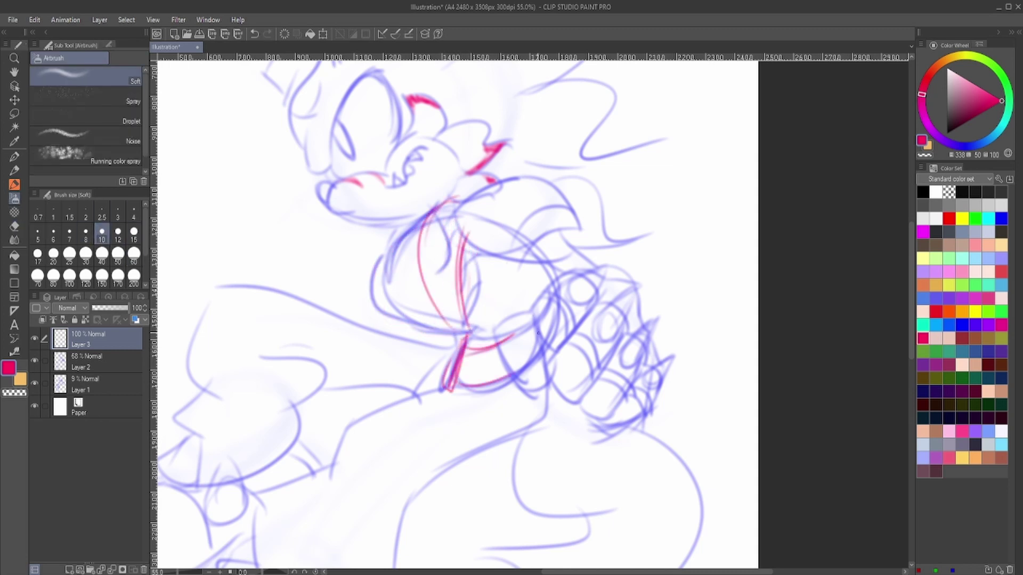
- Sketch a red band with jagged spikes and curved lines around the raised knee
{"action": "scroll", "coordinate": [522, 293], "scroll_direction": "down", "scroll_amount": 3}
{"action": "scroll", "coordinate": [413, 299], "scroll_direction": "up", "scroll_amount": 3}
{"action": "mouse_move", "coordinate": [367, 338]}
{"action": "left_mouse_down"}
{"action": "mouse_move", "coordinate": [457, 272]}
{"action": "mouse_move", "coordinate": [360, 341]}
{"action": "left_mouse_up"}
{"action": "left_click_drag", "start_coordinate": [426, 288], "coordinate": [482, 341]}
{"action": "left_click_drag", "start_coordinate": [399, 317], "coordinate": [450, 352]}
{"action": "left_click_drag", "start_coordinate": [365, 311], "coordinate": [439, 242]}
{"action": "left_click_drag", "start_coordinate": [383, 285], "coordinate": [410, 256]}
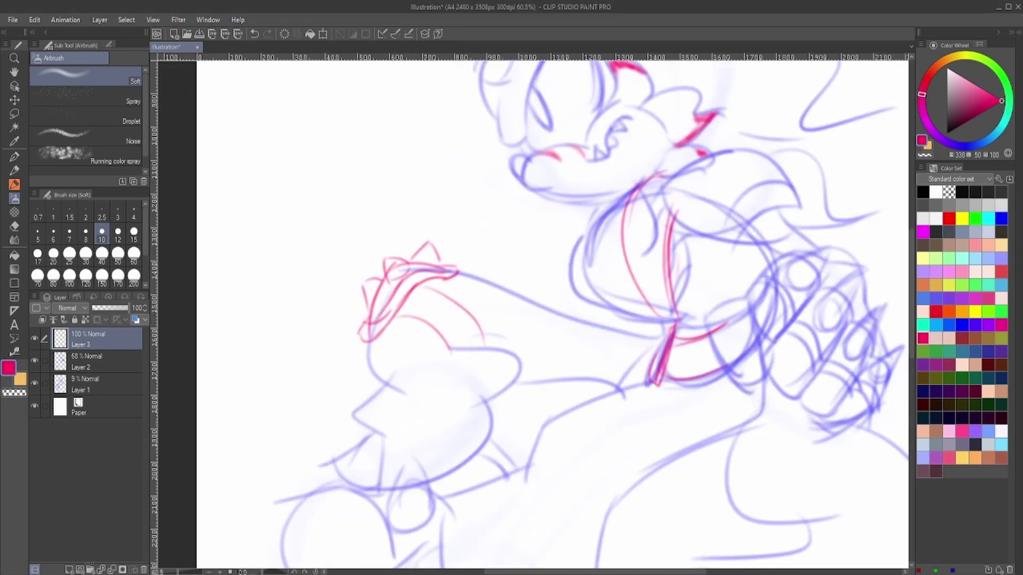
- Sketch the front thigh's patch design and knee band, plus a marking at the tail tip, in red
{"action": "scroll", "coordinate": [399, 277], "scroll_direction": "down", "scroll_amount": 3}
{"action": "mouse_move", "coordinate": [493, 288]}
{"action": "left_mouse_down"}
{"action": "mouse_move", "coordinate": [468, 336]}
{"action": "mouse_move", "coordinate": [514, 311]}
{"action": "left_mouse_up"}
{"action": "left_click_drag", "start_coordinate": [540, 306], "coordinate": [509, 319]}
{"action": "left_click_drag", "start_coordinate": [477, 344], "coordinate": [536, 328]}
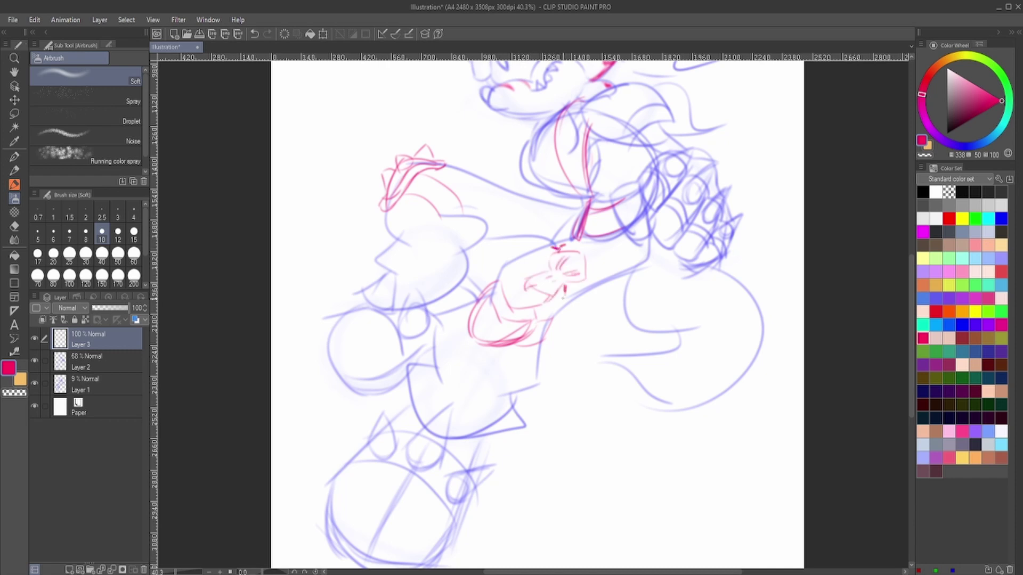
{"action": "left_click_drag", "start_coordinate": [668, 353], "coordinate": [645, 371]}
{"action": "left_click_drag", "start_coordinate": [641, 377], "coordinate": [731, 394]}
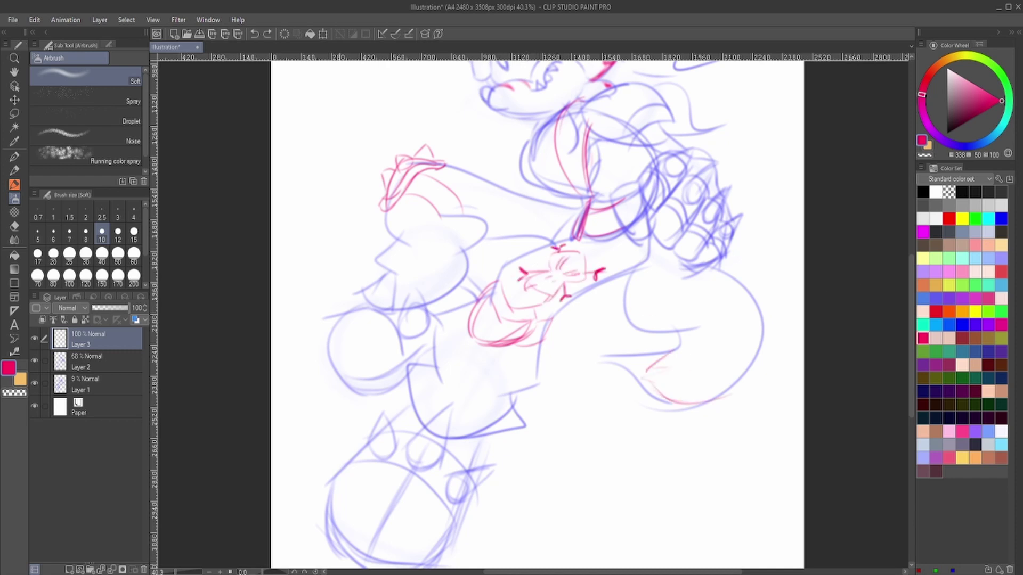
- Redraw the near ear on Layer 2 in blue as a longer, swept-back shape
{"action": "scroll", "coordinate": [533, 309], "scroll_direction": "down", "scroll_amount": 2}
{"action": "scroll", "coordinate": [453, 293], "scroll_direction": "up", "scroll_amount": 4}
{"action": "left_click", "coordinate": [101, 361]}
{"action": "left_click", "coordinate": [1001, 218]}
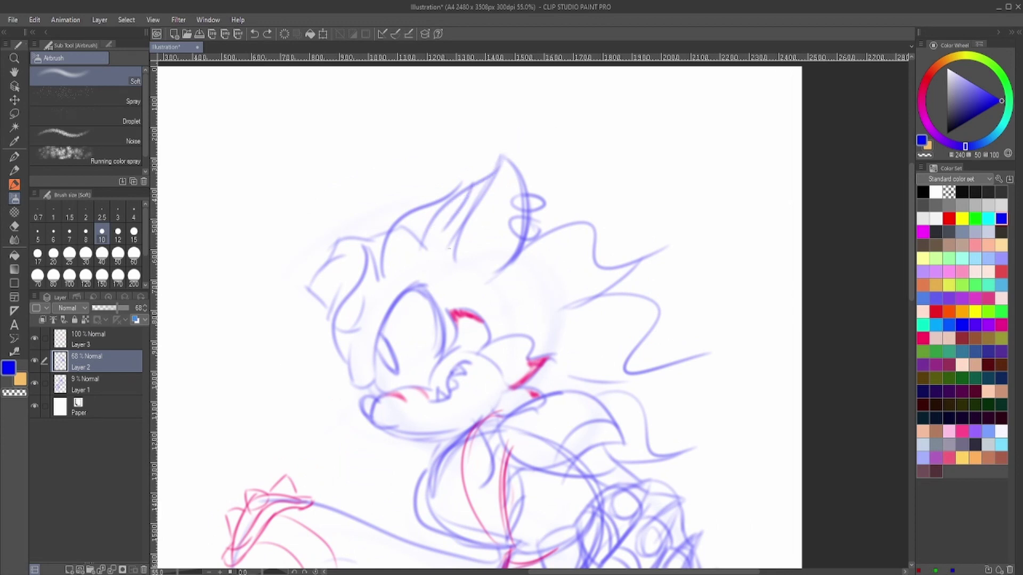
{"action": "left_click_drag", "start_coordinate": [498, 189], "coordinate": [589, 97]}
{"action": "key", "text": "ctrl+z"}
{"action": "mouse_move", "coordinate": [532, 218]}
{"action": "left_mouse_down"}
{"action": "mouse_move", "coordinate": [479, 171]}
{"action": "mouse_move", "coordinate": [629, 109]}
{"action": "left_mouse_up"}
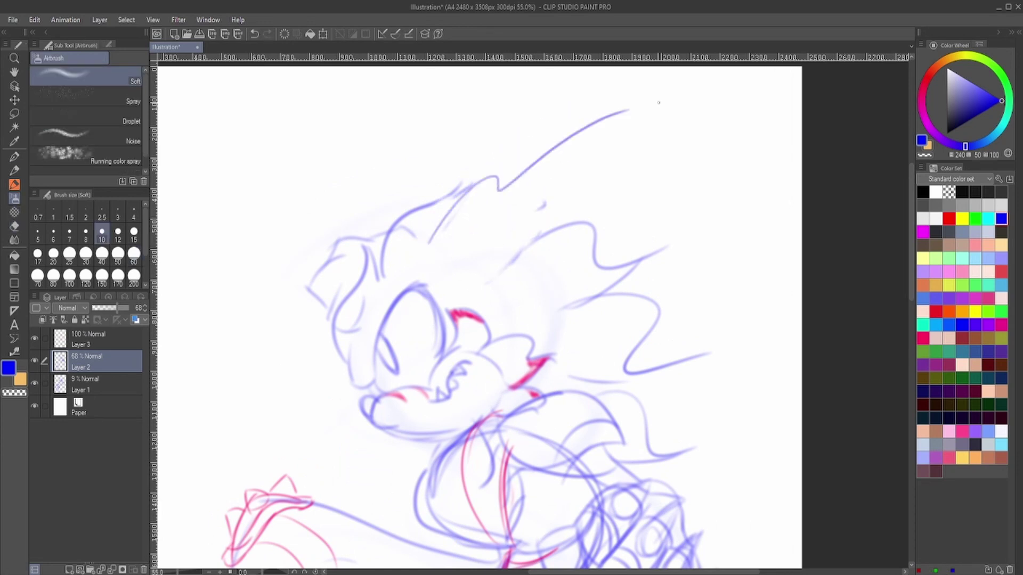
{"action": "key", "text": "ctrl+z"}
{"action": "mouse_move", "coordinate": [429, 235]}
{"action": "left_mouse_down"}
{"action": "mouse_move", "coordinate": [601, 106]}
{"action": "mouse_move", "coordinate": [466, 255]}
{"action": "left_mouse_up"}
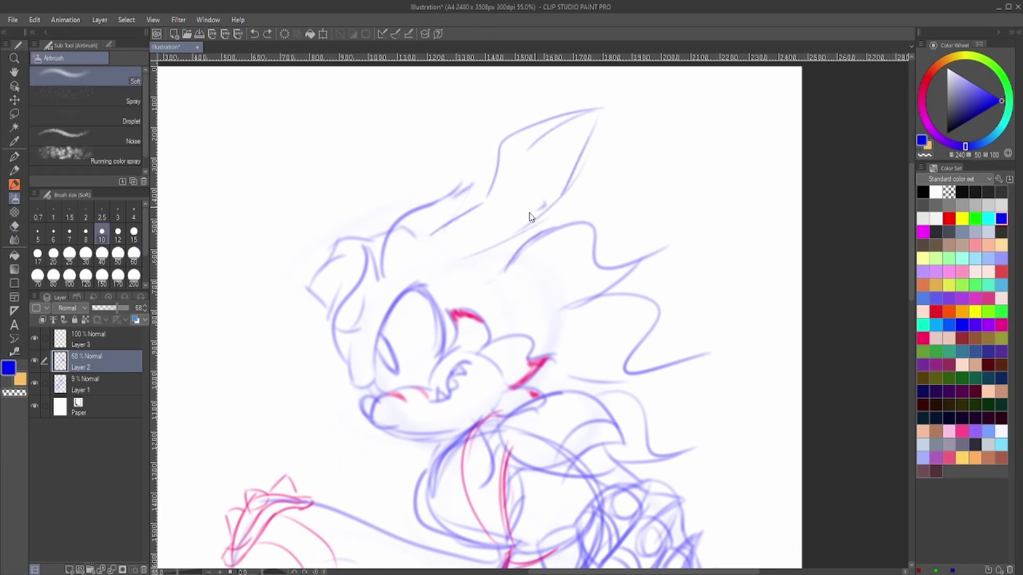
- Complete the ear's back and inner edges and reshape the uppermost hair spike in blue
{"action": "left_click_drag", "start_coordinate": [591, 154], "coordinate": [459, 257]}
{"action": "left_click_drag", "start_coordinate": [511, 232], "coordinate": [603, 214]}
{"action": "left_click_drag", "start_coordinate": [479, 249], "coordinate": [653, 260]}
- Set the secondary color to pinkish red and mark the tips of the three rear hair spikes on Layer 3
{"action": "left_click", "coordinate": [21, 379]}
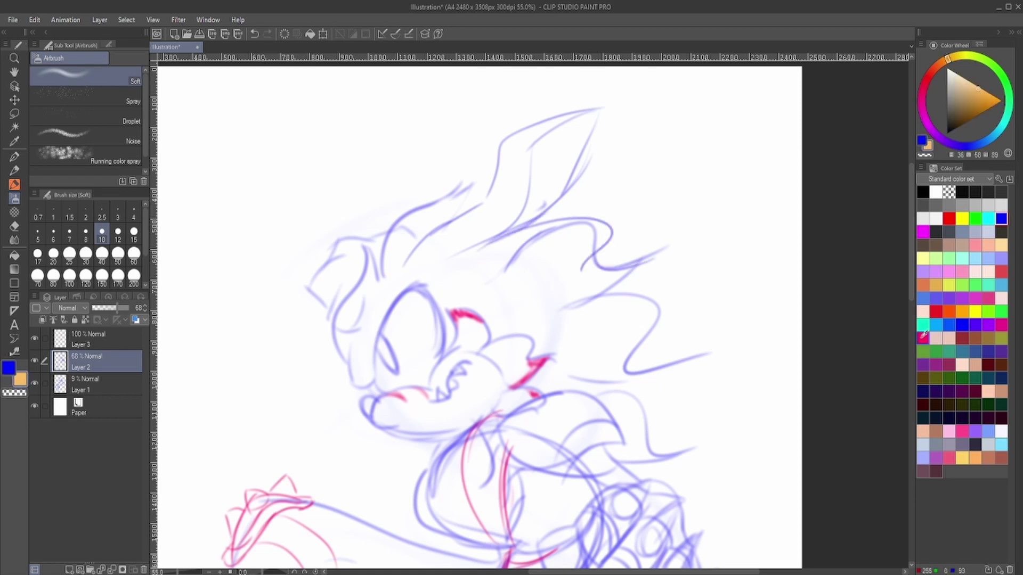
{"action": "left_click", "coordinate": [922, 339]}
{"action": "left_click", "coordinate": [96, 339]}
{"action": "mouse_move", "coordinate": [506, 139]}
{"action": "left_mouse_down"}
{"action": "mouse_move", "coordinate": [582, 121]}
{"action": "mouse_move", "coordinate": [568, 185]}
{"action": "left_mouse_up"}
{"action": "key", "text": "ctrl+z"}
{"action": "left_click_drag", "start_coordinate": [621, 279], "coordinate": [591, 292]}
{"action": "mouse_move", "coordinate": [626, 345]}
{"action": "left_mouse_down"}
{"action": "mouse_move", "coordinate": [585, 379]}
{"action": "mouse_move", "coordinate": [649, 379]}
{"action": "left_mouse_up"}
{"action": "mouse_move", "coordinate": [642, 424]}
{"action": "left_mouse_down"}
{"action": "mouse_move", "coordinate": [621, 457]}
{"action": "mouse_move", "coordinate": [664, 453]}
{"action": "left_mouse_up"}
- Add red markings to the forehead tufts, the near ear's tip and the area around the eye
{"action": "left_click_drag", "start_coordinate": [373, 253], "coordinate": [364, 288]}
{"action": "left_click_drag", "start_coordinate": [469, 193], "coordinate": [411, 216]}
{"action": "left_click_drag", "start_coordinate": [495, 155], "coordinate": [591, 113]}
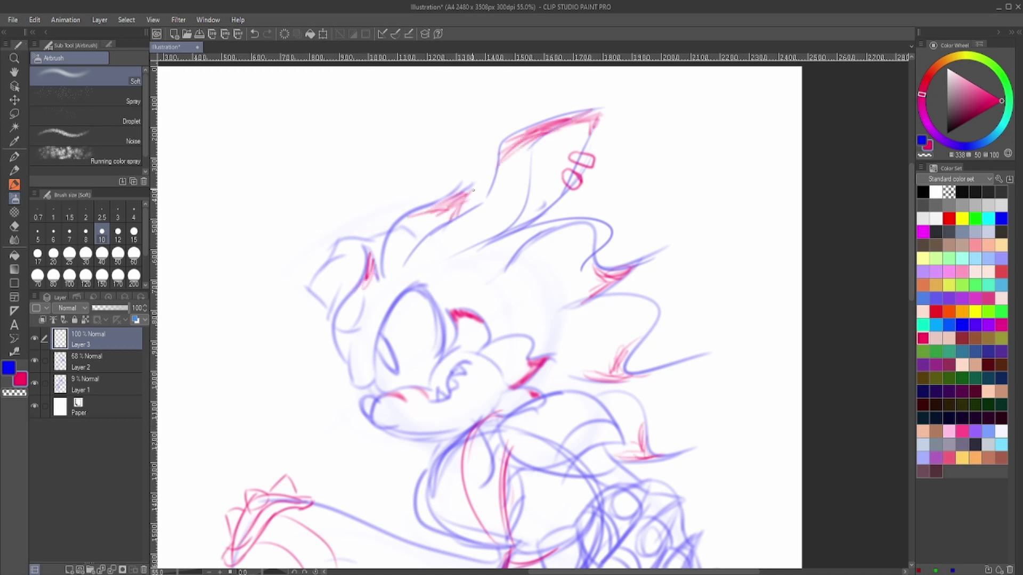
{"action": "mouse_move", "coordinate": [368, 372]}
{"action": "left_mouse_down"}
{"action": "mouse_move", "coordinate": [439, 264]}
{"action": "mouse_move", "coordinate": [373, 317]}
{"action": "mouse_move", "coordinate": [443, 253]}
{"action": "left_mouse_up"}
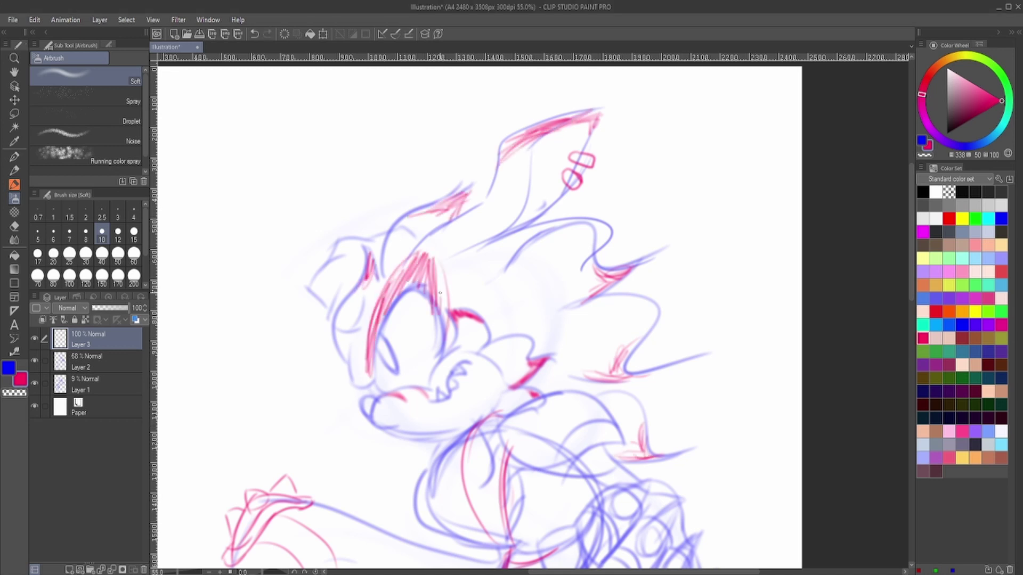
- Hatch the marking above the eye in red and add small curled tufts behind it on the sketch
{"action": "key", "text": "ctrl+z"}
{"action": "mouse_move", "coordinate": [392, 304]}
{"action": "left_mouse_down"}
{"action": "mouse_move", "coordinate": [421, 248]}
{"action": "mouse_move", "coordinate": [482, 277]}
{"action": "mouse_move", "coordinate": [474, 306]}
{"action": "left_mouse_up"}
{"action": "key", "text": "ctrl+z"}
{"action": "left_click_drag", "start_coordinate": [413, 258], "coordinate": [455, 237]}
{"action": "left_click_drag", "start_coordinate": [392, 285], "coordinate": [469, 250]}
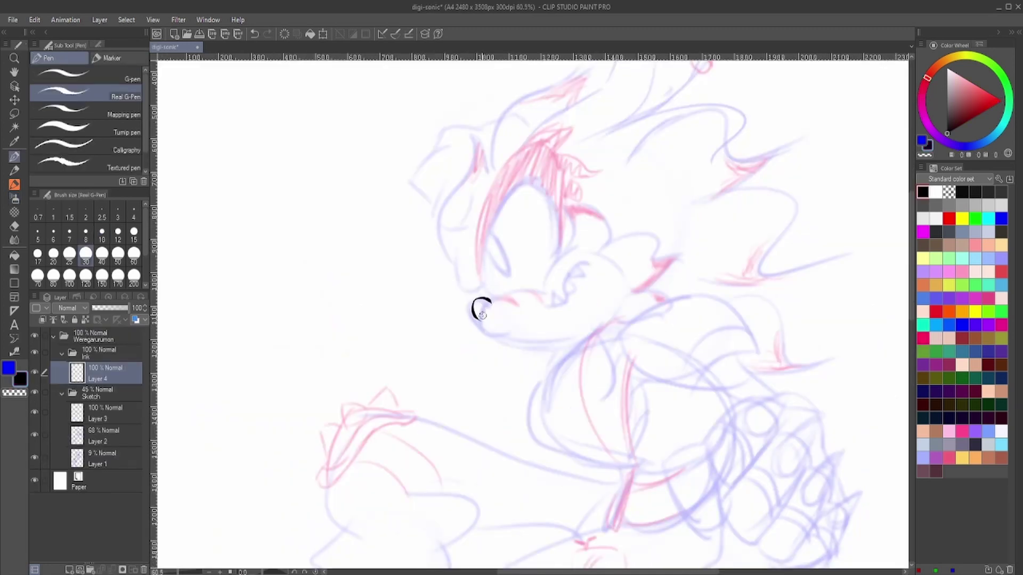
- Ink the nose, upper muzzle and pointed cheek fur in black on Layer 4 with the Real G-Pen at size 20
{"action": "key", "text": "ctrl+z"}
{"action": "left_click_drag", "start_coordinate": [480, 319], "coordinate": [541, 292]}
{"action": "key", "text": "ctrl+z"}
{"action": "mouse_move", "coordinate": [544, 290]}
{"action": "left_mouse_down"}
{"action": "mouse_move", "coordinate": [580, 248]}
{"action": "mouse_move", "coordinate": [604, 243]}
{"action": "mouse_move", "coordinate": [673, 261]}
{"action": "mouse_move", "coordinate": [634, 291]}
{"action": "left_mouse_up"}
{"action": "key", "text": "ctrl+z"}
{"action": "key", "text": "e"}
{"action": "key", "text": "p"}
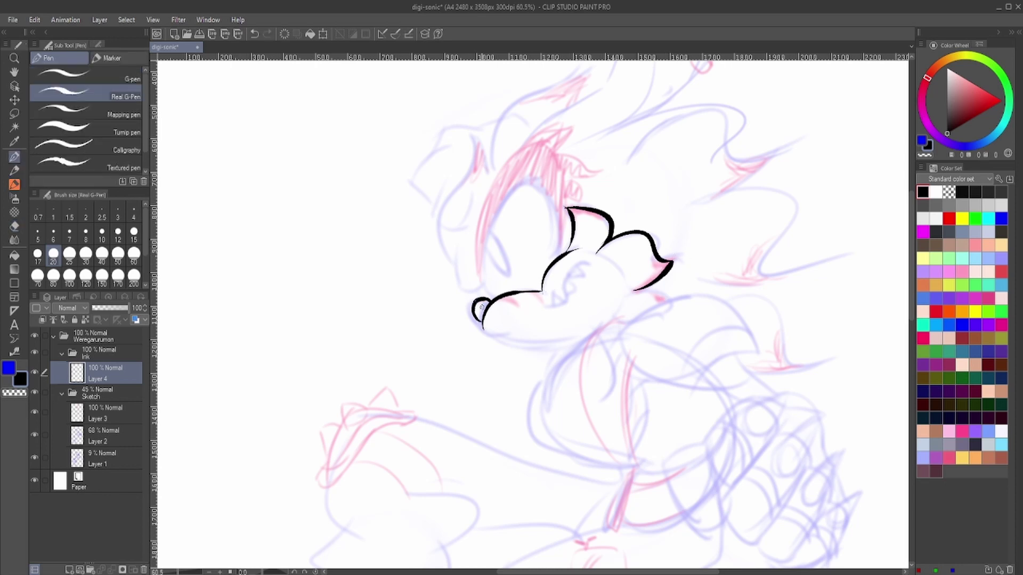
- Ink the bared teeth at the mouth corner and the curved underside of the lower jaw
{"action": "key", "text": "ctrl+z"}
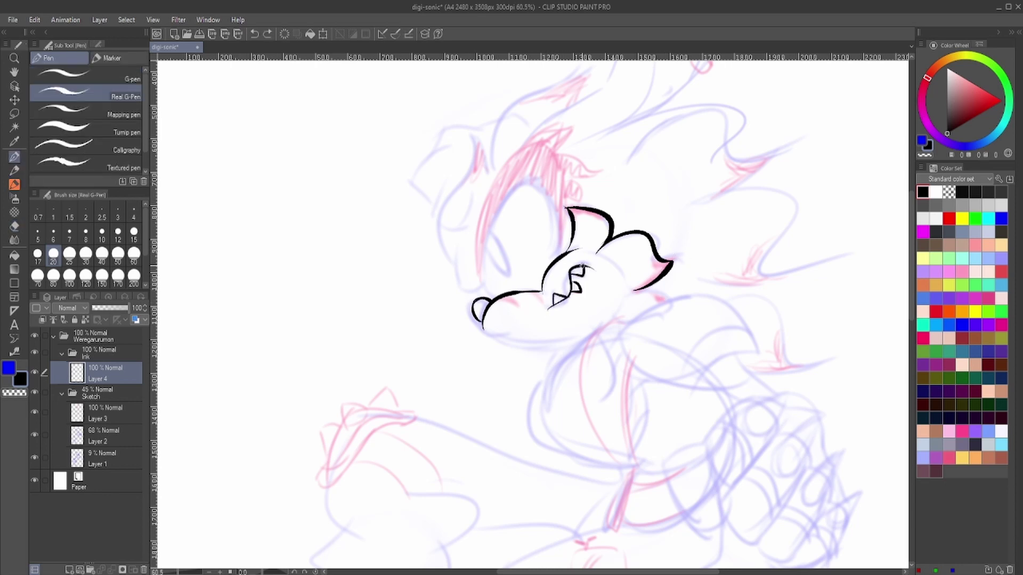
{"action": "left_click_drag", "start_coordinate": [482, 322], "coordinate": [621, 308]}
{"action": "scroll", "coordinate": [626, 288], "scroll_direction": "up", "scroll_amount": 3}
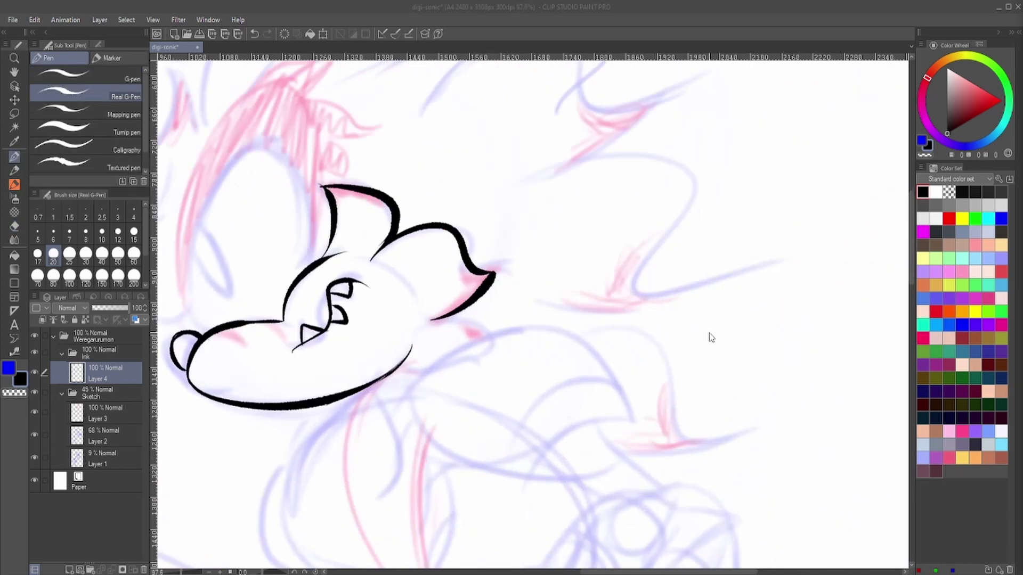
- Ink the rounded shoulder piece with its curled lower rim and thicken its outline
{"action": "left_click_drag", "start_coordinate": [469, 463], "coordinate": [628, 411]}
{"action": "mouse_move", "coordinate": [411, 390]}
{"action": "left_mouse_down"}
{"action": "mouse_move", "coordinate": [467, 461]}
{"action": "mouse_move", "coordinate": [609, 367]}
{"action": "left_mouse_up"}
{"action": "left_click_drag", "start_coordinate": [447, 450], "coordinate": [604, 427]}
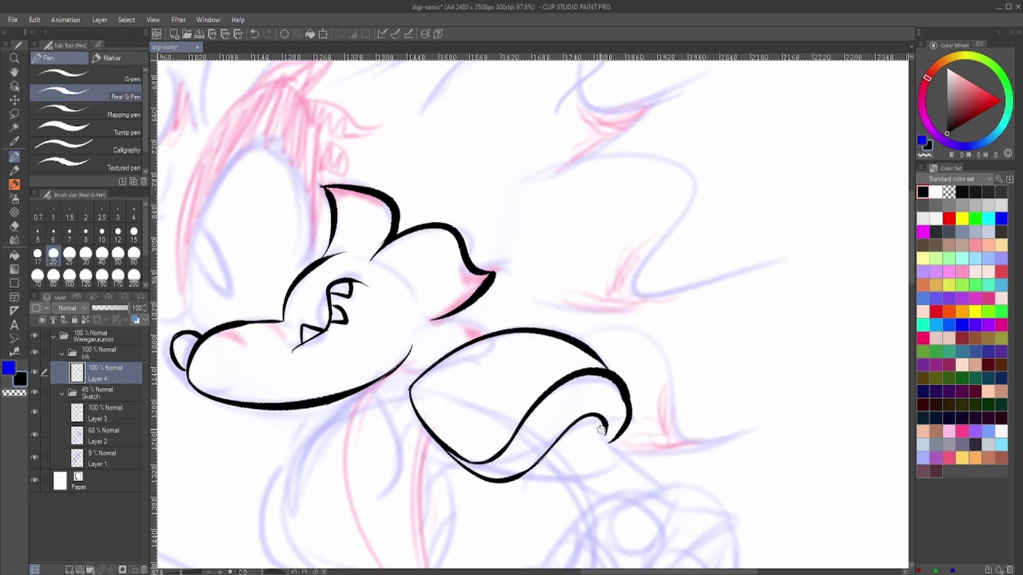
{"action": "scroll", "coordinate": [471, 316], "scroll_direction": "down", "scroll_amount": 1}
{"action": "left_click_drag", "start_coordinate": [388, 369], "coordinate": [437, 450]}
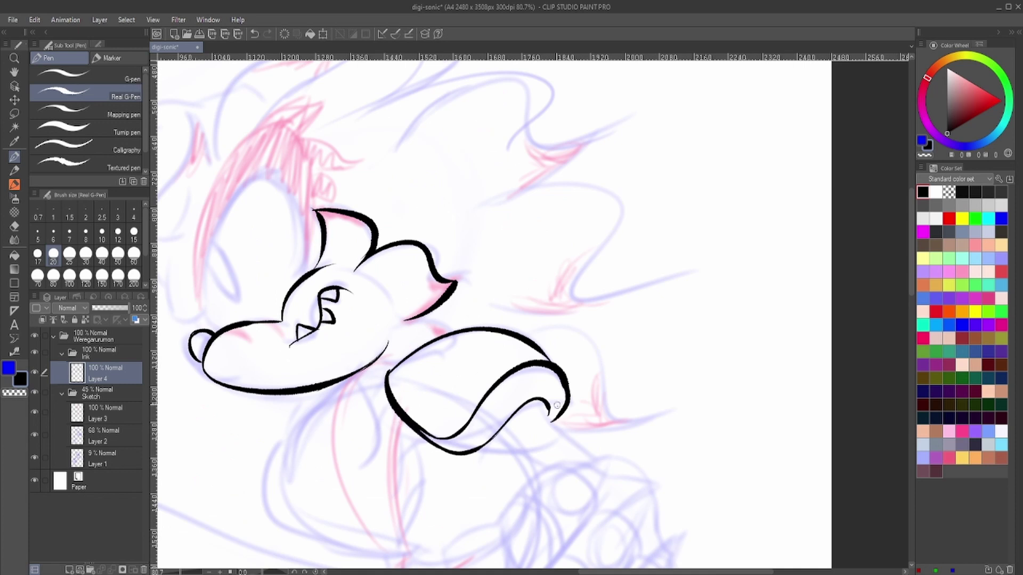
{"action": "scroll", "coordinate": [626, 459], "scroll_direction": "up", "scroll_amount": 1}
{"action": "mouse_move", "coordinate": [512, 396]}
{"action": "left_mouse_down"}
{"action": "mouse_move", "coordinate": [577, 337]}
{"action": "mouse_move", "coordinate": [512, 373]}
{"action": "mouse_move", "coordinate": [563, 402]}
{"action": "left_mouse_up"}
- Ink four teardrop-shaped spikes along the knuckles of the near hand
{"action": "scroll", "coordinate": [533, 368], "scroll_direction": "down", "scroll_amount": 1}
{"action": "left_click_drag", "start_coordinate": [532, 367], "coordinate": [599, 322]}
{"action": "mouse_move", "coordinate": [600, 321]}
{"action": "left_mouse_down"}
{"action": "mouse_move", "coordinate": [569, 397]}
{"action": "mouse_move", "coordinate": [654, 467]}
{"action": "left_mouse_up"}
{"action": "scroll", "coordinate": [659, 438], "scroll_direction": "down", "scroll_amount": 2}
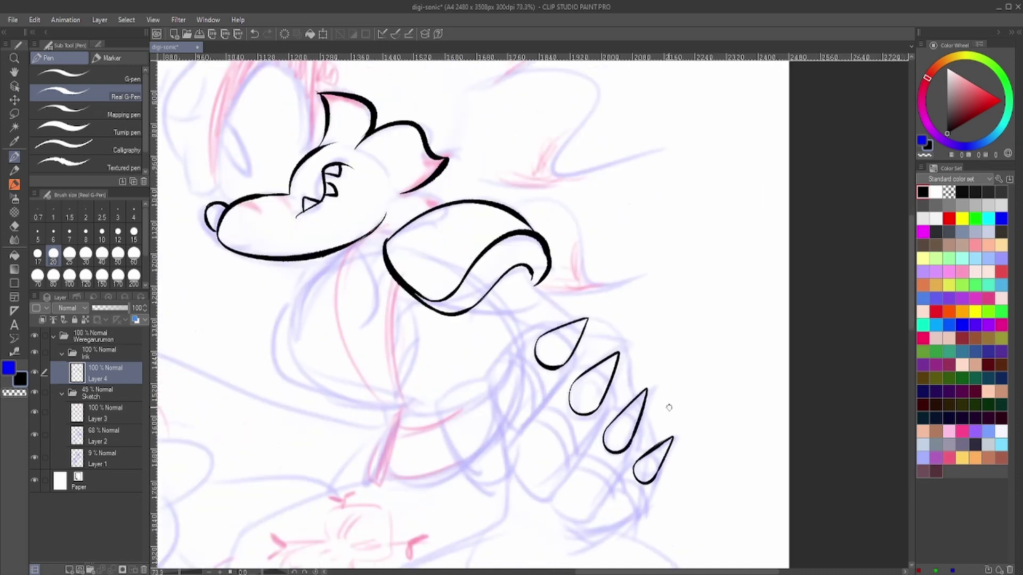
- Add a new layer below Layer 4 and ink the rounded thumb outline of the near hand
{"action": "scroll", "coordinate": [659, 438], "scroll_direction": "up", "scroll_amount": 2}
{"action": "key", "text": "ctrl+shift+n"}
{"action": "mouse_move", "coordinate": [344, 359]}
{"action": "left_mouse_down"}
{"action": "mouse_move", "coordinate": [433, 457]}
{"action": "mouse_move", "coordinate": [382, 470]}
{"action": "mouse_move", "coordinate": [424, 427]}
{"action": "left_mouse_up"}
{"action": "key", "text": "ctrl+z"}
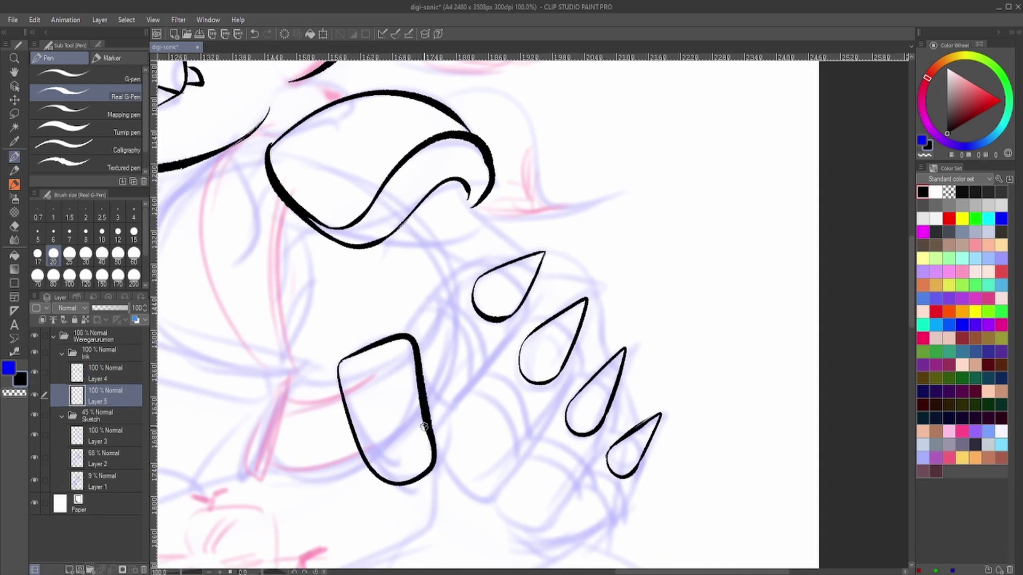
- Ink the first finger around the uppermost spike, including its curved band and rounded fingertip
{"action": "mouse_move", "coordinate": [422, 304]}
{"action": "left_mouse_down"}
{"action": "mouse_move", "coordinate": [469, 382]}
{"action": "mouse_move", "coordinate": [491, 263]}
{"action": "left_mouse_up"}
{"action": "left_click_drag", "start_coordinate": [528, 301], "coordinate": [473, 381]}
{"action": "key", "text": "ctrl+z"}
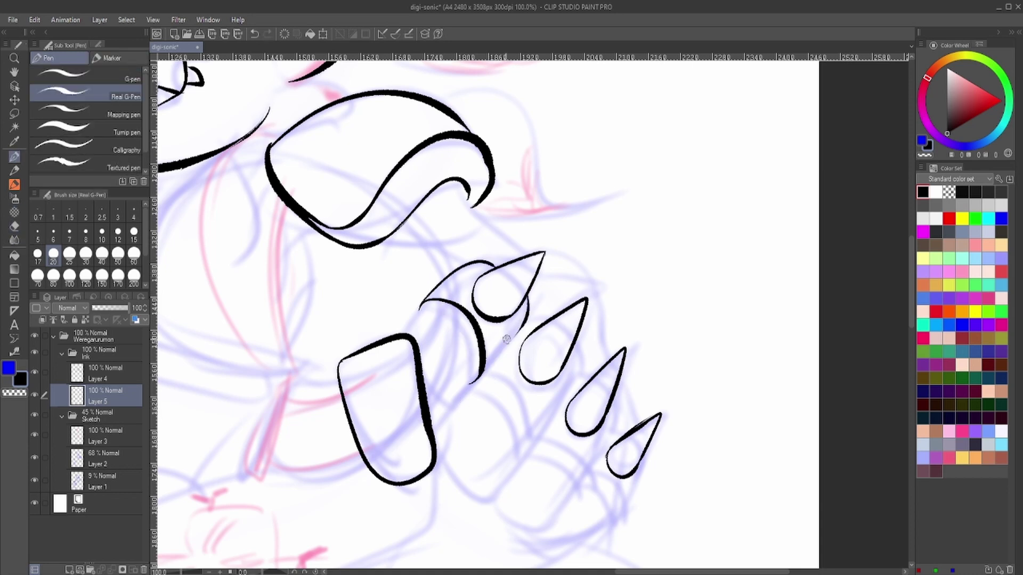
{"action": "left_click_drag", "start_coordinate": [522, 323], "coordinate": [482, 374]}
{"action": "mouse_move", "coordinate": [421, 309]}
{"action": "left_mouse_down"}
{"action": "mouse_move", "coordinate": [473, 382]}
{"action": "mouse_move", "coordinate": [431, 424]}
{"action": "left_mouse_up"}
{"action": "key", "text": "ctrl+z"}
{"action": "left_click_drag", "start_coordinate": [472, 368], "coordinate": [431, 423]}
{"action": "key", "text": "ctrl+z"}
{"action": "left_click_drag", "start_coordinate": [411, 333], "coordinate": [472, 373]}
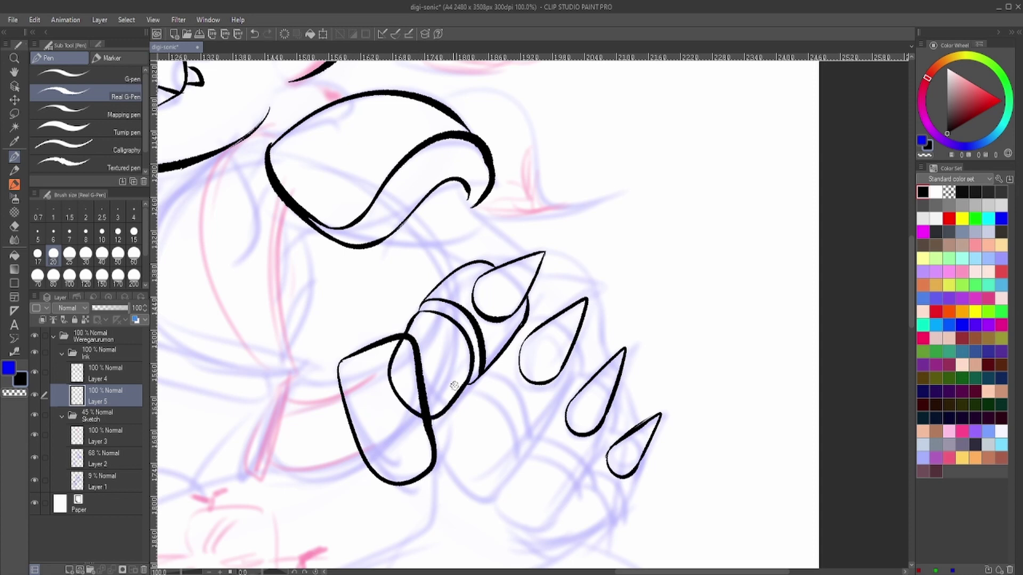
- Erase the first finger's lines where they overlap the inside of the thumb
{"action": "scroll", "coordinate": [453, 386], "scroll_direction": "down", "scroll_amount": 2}
{"action": "key", "text": "e"}
{"action": "left_click_drag", "start_coordinate": [393, 322], "coordinate": [422, 393]}
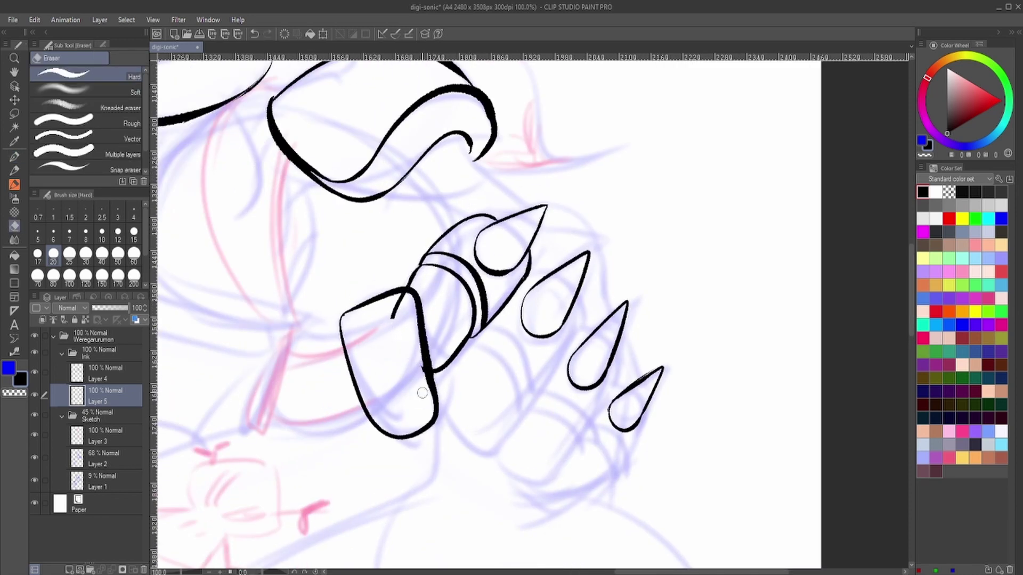
{"action": "key", "text": "ctrl+z"}
{"action": "key", "text": "ctrl+minus"}
{"action": "key", "text": "p"}
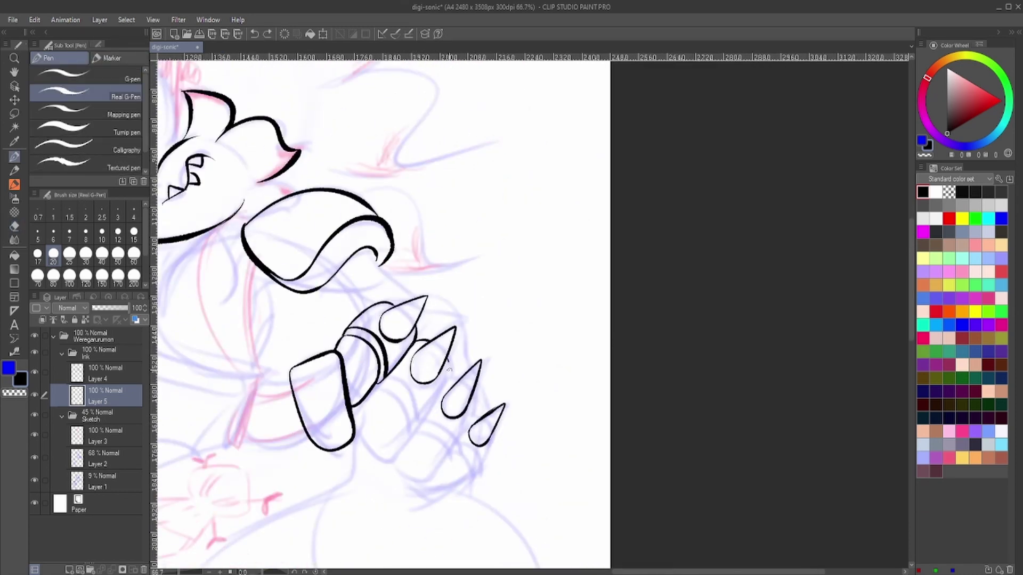
- Ink the remaining three banded fingers beneath their spikes to complete the clenched hand
{"action": "left_click_drag", "start_coordinate": [385, 379], "coordinate": [422, 425]}
{"action": "left_click_drag", "start_coordinate": [352, 408], "coordinate": [410, 426]}
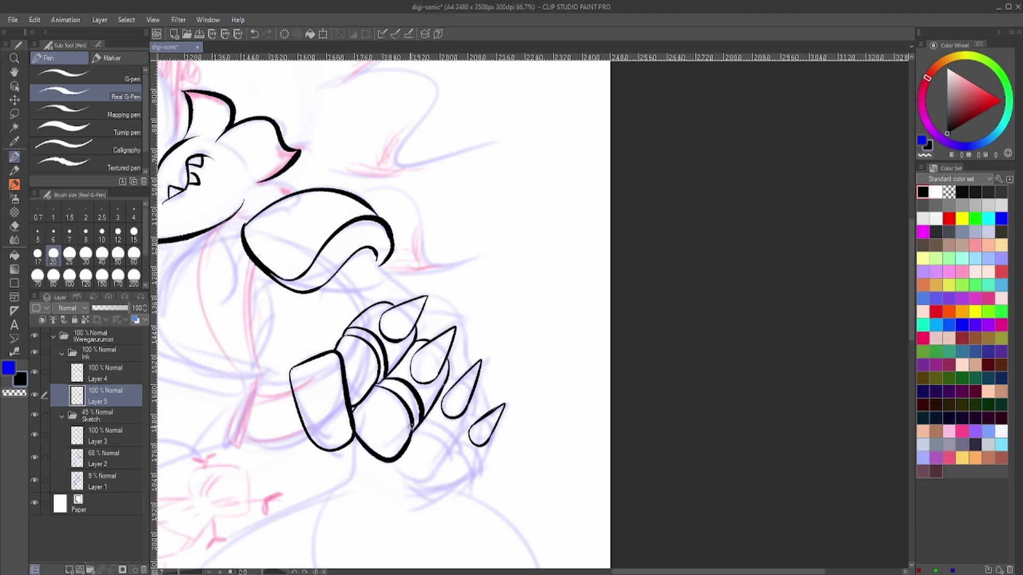
{"action": "scroll", "coordinate": [416, 326], "scroll_direction": "down", "scroll_amount": 2}
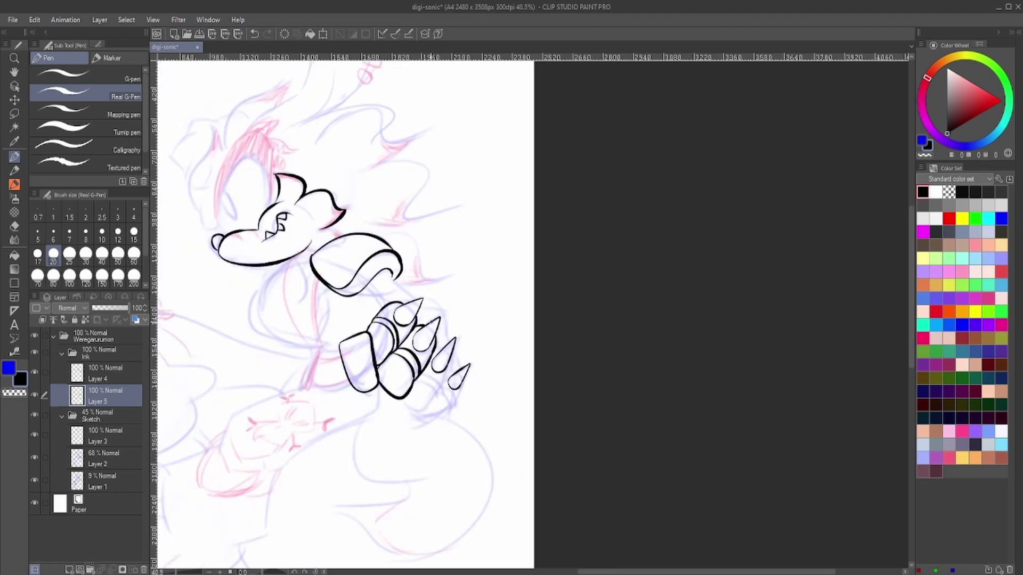
{"action": "scroll", "coordinate": [416, 326], "scroll_direction": "up", "scroll_amount": 4}
{"action": "mouse_move", "coordinate": [396, 360]}
{"action": "left_mouse_down"}
{"action": "mouse_move", "coordinate": [442, 397]}
{"action": "mouse_move", "coordinate": [453, 376]}
{"action": "left_mouse_up"}
{"action": "left_click_drag", "start_coordinate": [444, 294], "coordinate": [477, 367]}
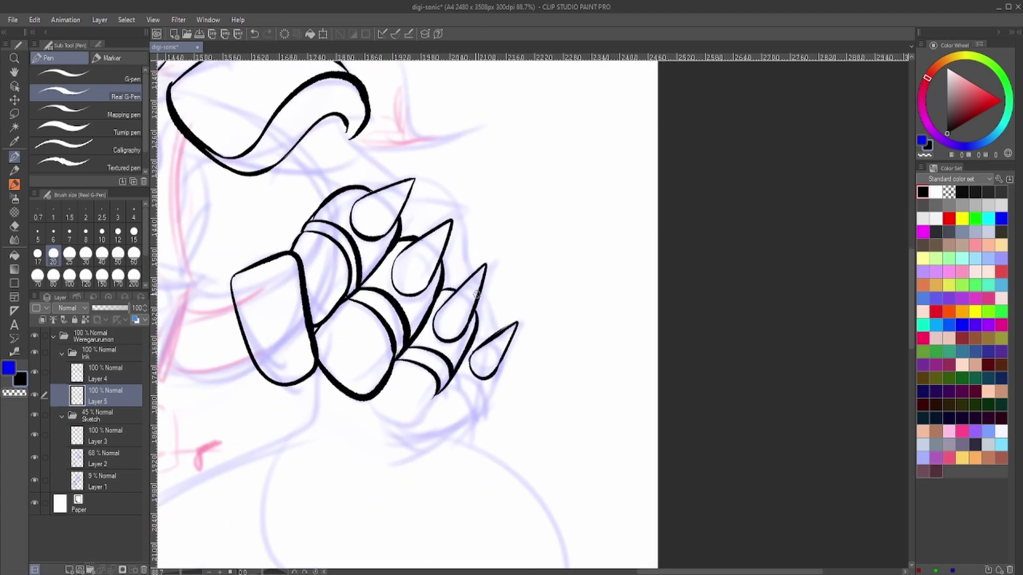
{"action": "mouse_move", "coordinate": [413, 392]}
{"action": "left_mouse_down"}
{"action": "mouse_move", "coordinate": [468, 394]}
{"action": "mouse_move", "coordinate": [488, 418]}
{"action": "left_mouse_up"}
{"action": "left_click_drag", "start_coordinate": [501, 365], "coordinate": [473, 414]}
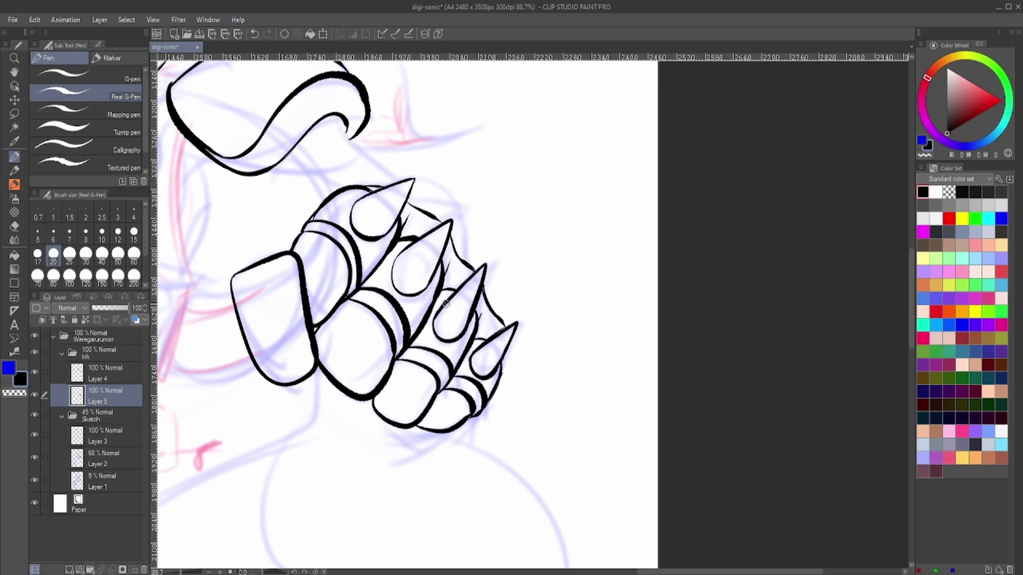
- Ink the forearm between the shoulder piece and the hand, and the small fur tuft and neck line below the cheek
{"action": "scroll", "coordinate": [358, 199], "scroll_direction": "down", "scroll_amount": 5}
{"action": "scroll", "coordinate": [358, 199], "scroll_direction": "up", "scroll_amount": 3}
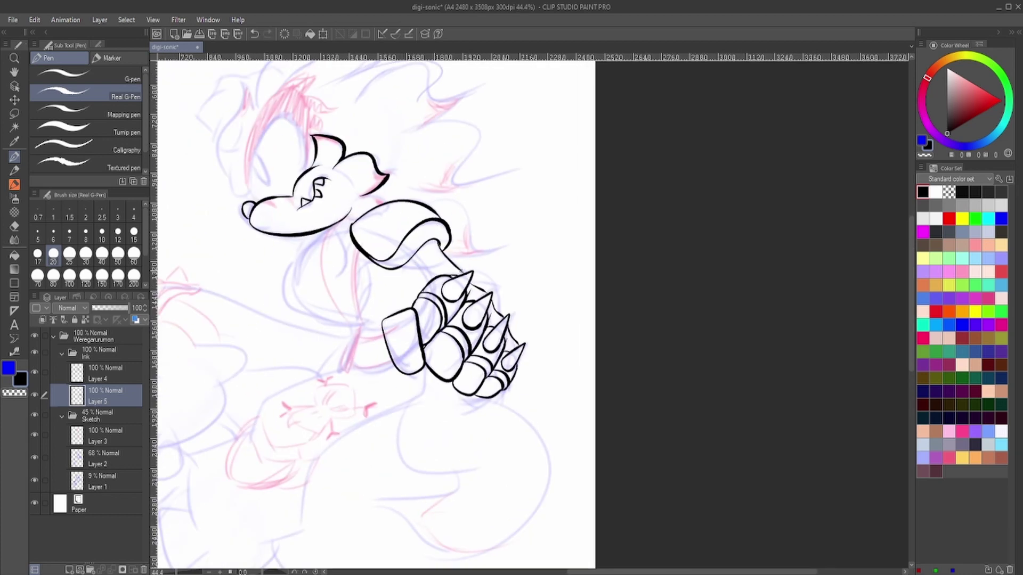
{"action": "scroll", "coordinate": [438, 278], "scroll_direction": "down", "scroll_amount": 3}
{"action": "scroll", "coordinate": [437, 278], "scroll_direction": "up", "scroll_amount": 2}
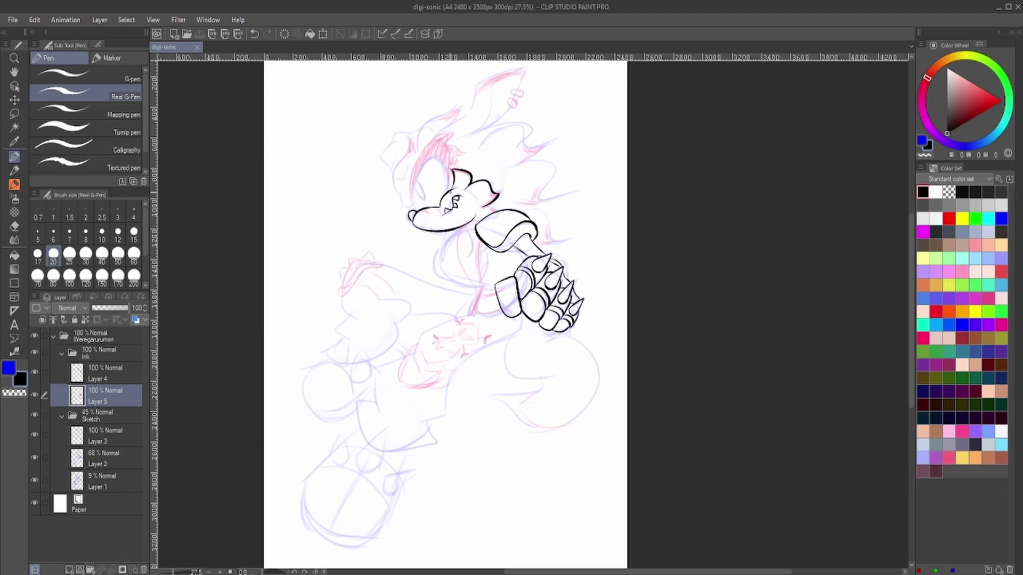
{"action": "scroll", "coordinate": [458, 213], "scroll_direction": "up", "scroll_amount": 4}
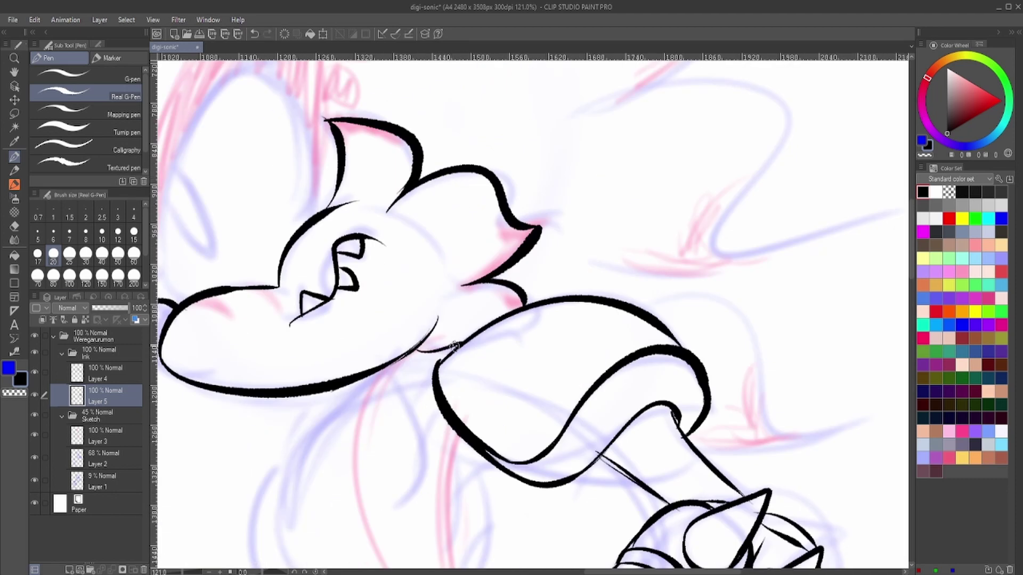
- Ink the waistband with its hanging end, and the edges of the chest opening above it
{"action": "scroll", "coordinate": [447, 346], "scroll_direction": "down", "scroll_amount": 5}
{"action": "scroll", "coordinate": [647, 375], "scroll_direction": "up", "scroll_amount": 3}
{"action": "left_click_drag", "start_coordinate": [588, 411], "coordinate": [589, 414]}
{"action": "left_click_drag", "start_coordinate": [578, 469], "coordinate": [644, 463]}
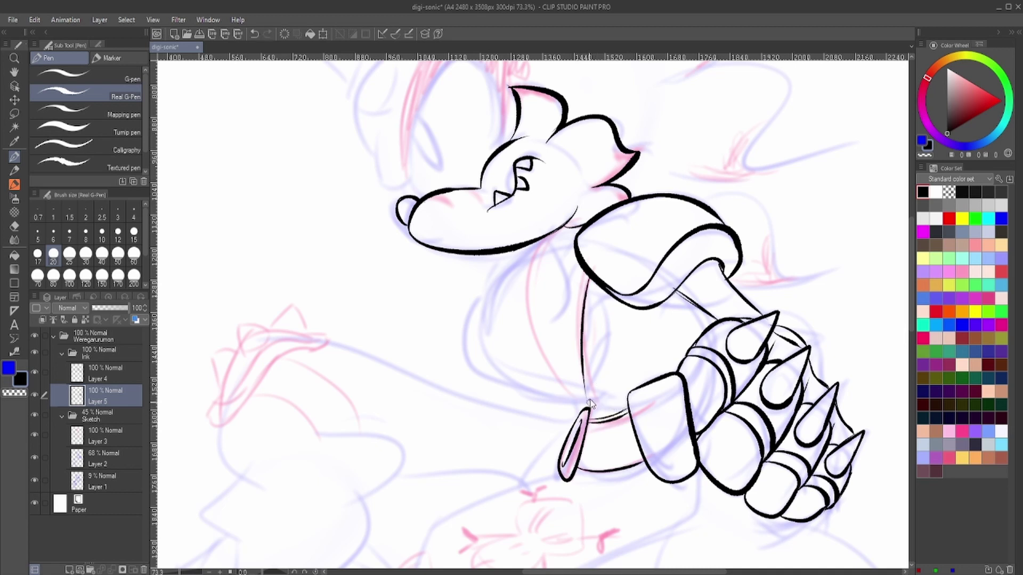
{"action": "mouse_move", "coordinate": [594, 400]}
{"action": "left_mouse_down"}
{"action": "mouse_move", "coordinate": [589, 280]}
{"action": "mouse_move", "coordinate": [535, 315]}
{"action": "mouse_move", "coordinate": [548, 230]}
{"action": "mouse_move", "coordinate": [585, 271]}
{"action": "left_mouse_up"}
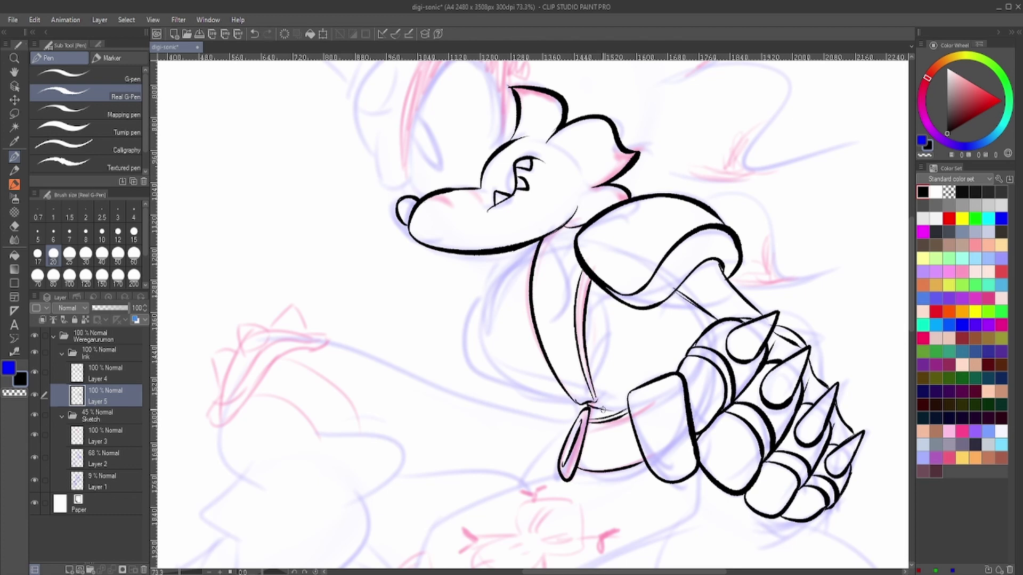
- Ink the front contour of the chest with its pointed tuft, and add the inner torso line
{"action": "key", "text": "ctrl+z"}
{"action": "left_click_drag", "start_coordinate": [479, 292], "coordinate": [569, 398]}
{"action": "mouse_move", "coordinate": [534, 246]}
{"action": "left_mouse_down"}
{"action": "mouse_move", "coordinate": [478, 294]}
{"action": "mouse_move", "coordinate": [482, 306]}
{"action": "left_mouse_up"}
{"action": "key", "text": "ctrl+z"}
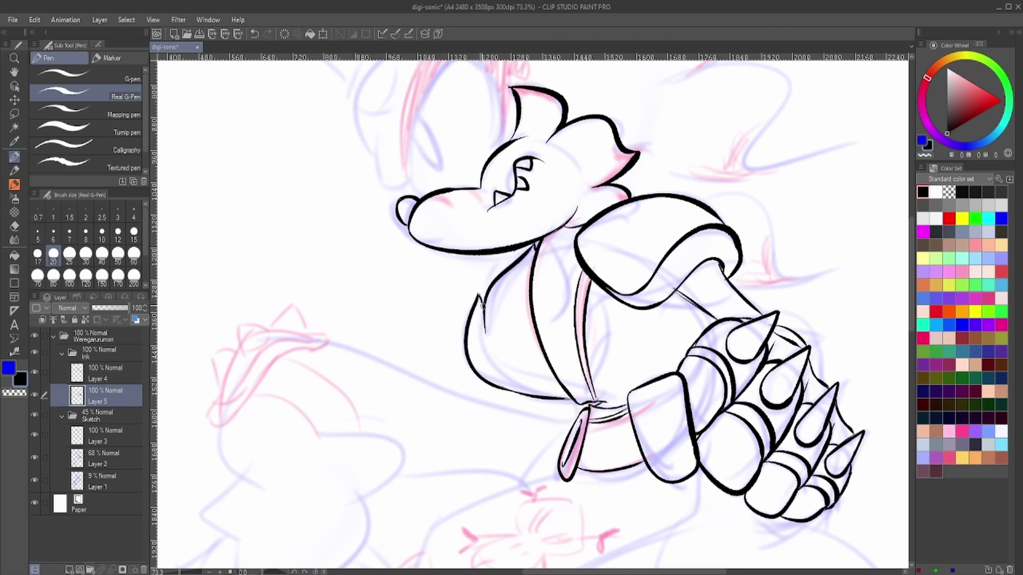
{"action": "key", "text": "ctrl+z"}
{"action": "left_click_drag", "start_coordinate": [501, 389], "coordinate": [578, 402]}
{"action": "left_click_drag", "start_coordinate": [586, 302], "coordinate": [601, 393]}
- Ink the front profile of the face from the pointed forehead tuft down to the muzzle
{"action": "key", "text": "ctrl+minus"}
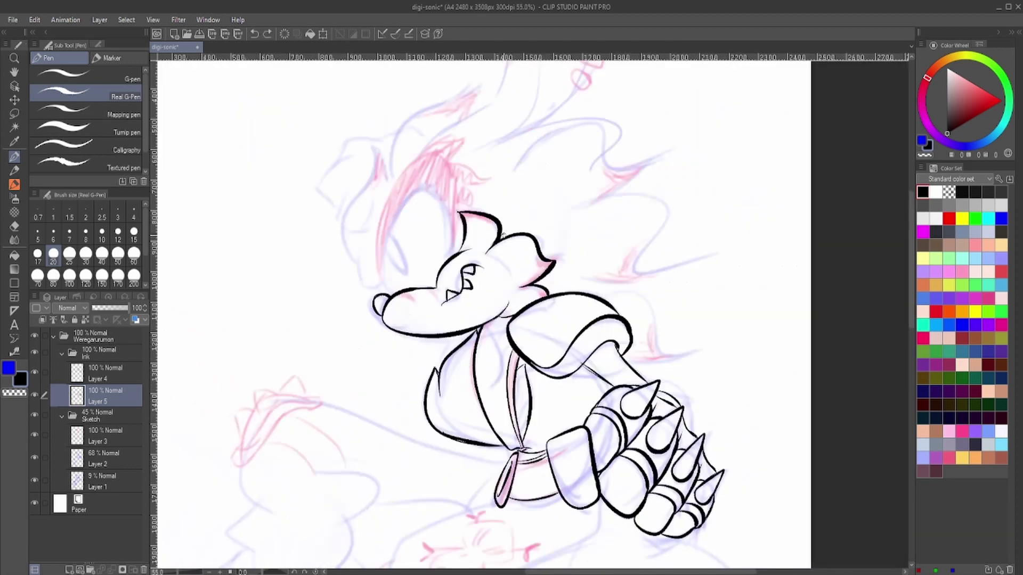
{"action": "key", "text": "ctrl+minus"}
{"action": "left_click_drag", "start_coordinate": [414, 181], "coordinate": [404, 293]}
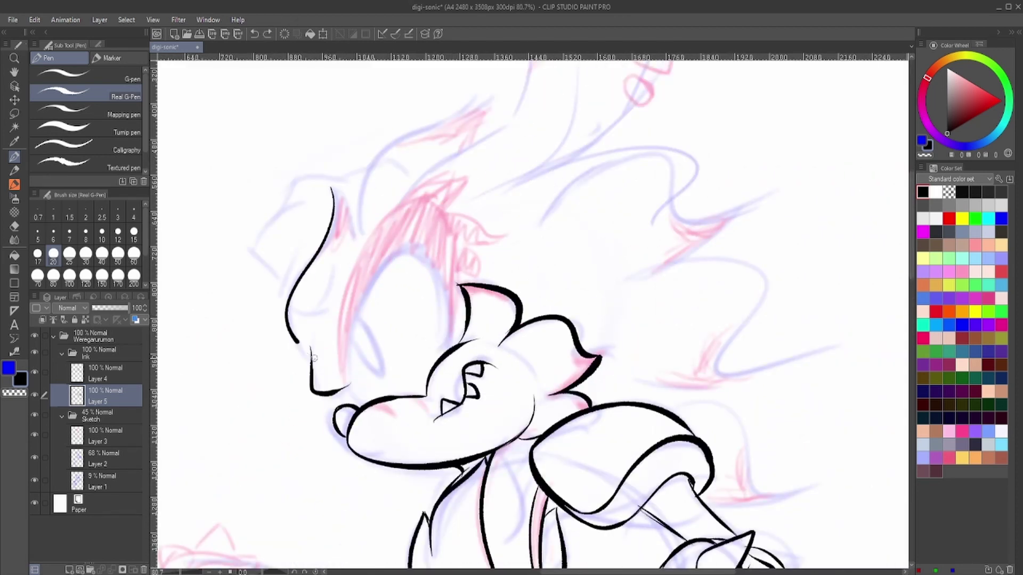
{"action": "key", "text": "ctrl+plus"}
{"action": "key", "text": "ctrl+plus"}
{"action": "key", "text": "ctrl+plus"}
- Ink the long swept-back near ear with its inner fold and two ring earrings
{"action": "left_click_drag", "start_coordinate": [631, 208], "coordinate": [349, 429]}
{"action": "left_click_drag", "start_coordinate": [585, 282], "coordinate": [574, 316]}
{"action": "left_click_drag", "start_coordinate": [631, 211], "coordinate": [607, 274]}
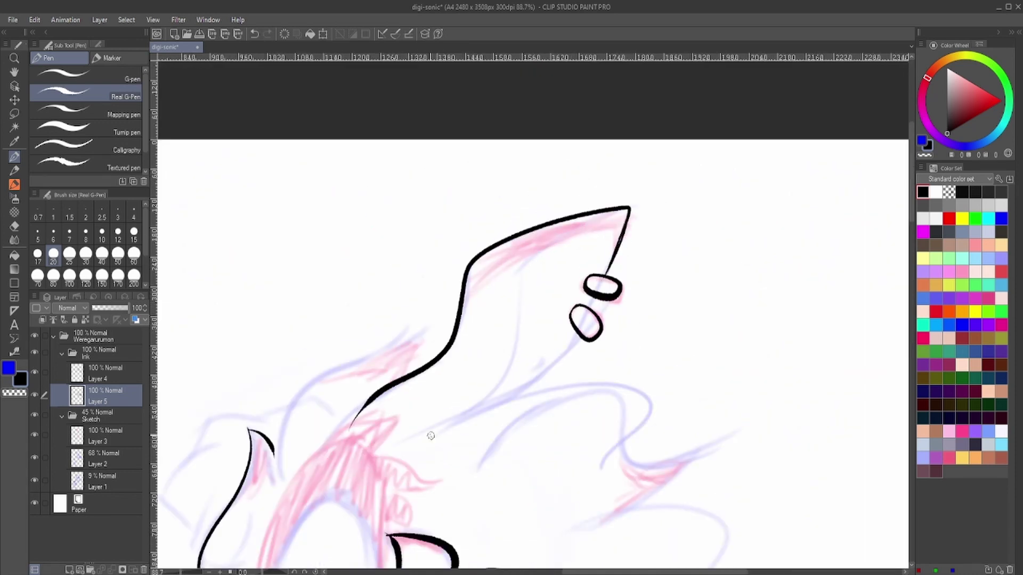
{"action": "left_click_drag", "start_coordinate": [405, 438], "coordinate": [575, 341]}
{"action": "left_click_drag", "start_coordinate": [624, 213], "coordinate": [458, 416]}
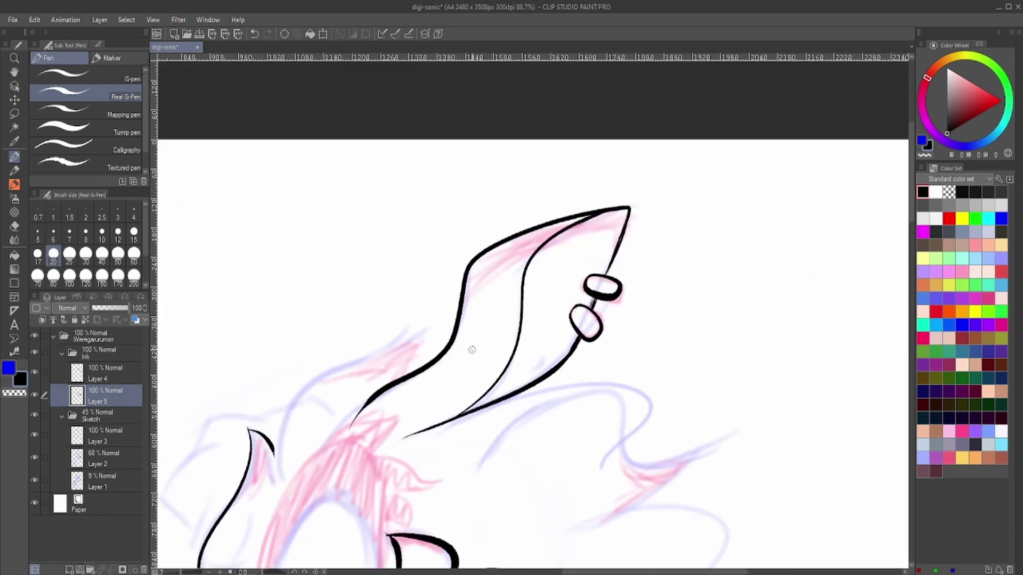
- Ink the pointed head spike between the forehead tuft and the near ear
{"action": "key", "text": "ctrl+plus"}
{"action": "key", "text": "ctrl+plus"}
{"action": "key", "text": "ctrl+minus"}
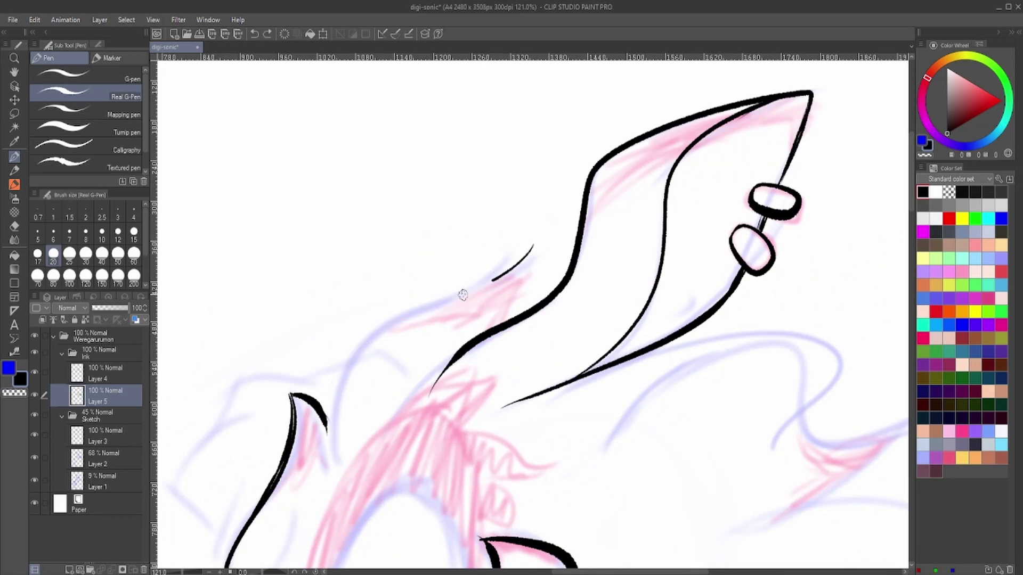
{"action": "mouse_move", "coordinate": [532, 246]}
{"action": "left_mouse_down"}
{"action": "mouse_move", "coordinate": [334, 449]}
{"action": "mouse_move", "coordinate": [373, 328]}
{"action": "mouse_move", "coordinate": [535, 246]}
{"action": "left_mouse_up"}
{"action": "key", "text": "ctrl+minus"}
{"action": "key", "text": "ctrl+minus"}
{"action": "key", "text": "ctrl+minus"}
{"action": "key", "text": "ctrl+minus"}
{"action": "key", "text": "ctrl+minus"}
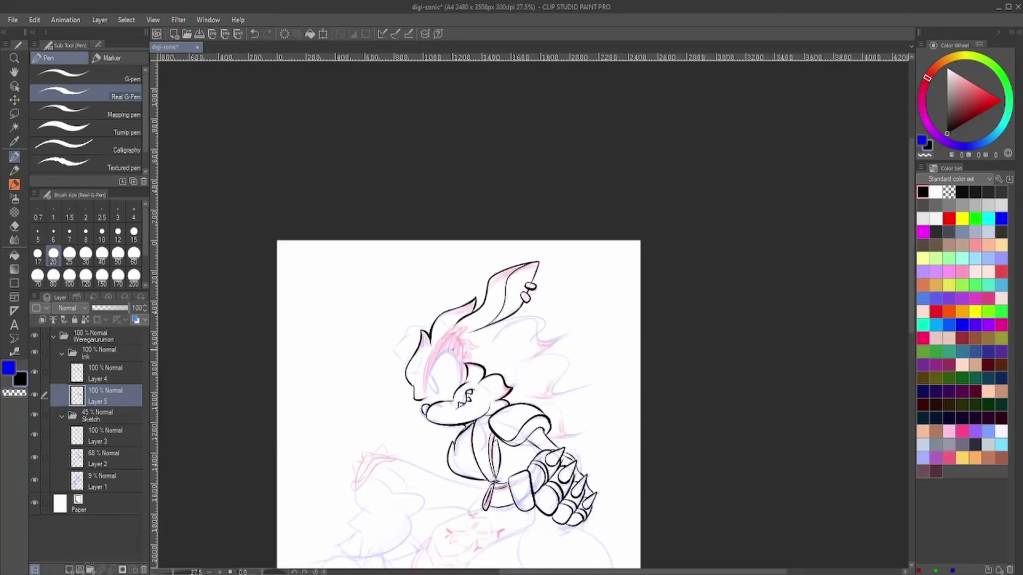
- Thicken the outer contour and lower edge of the near ear
{"action": "key", "text": "ctrl+plus"}
{"action": "key", "text": "ctrl+plus"}
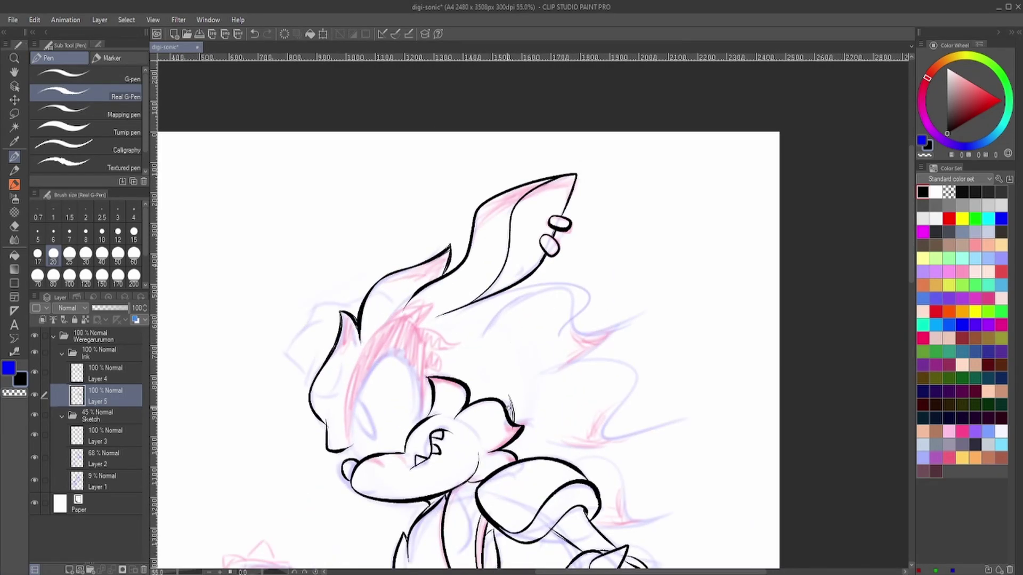
{"action": "left_click_drag", "start_coordinate": [436, 316], "coordinate": [558, 230]}
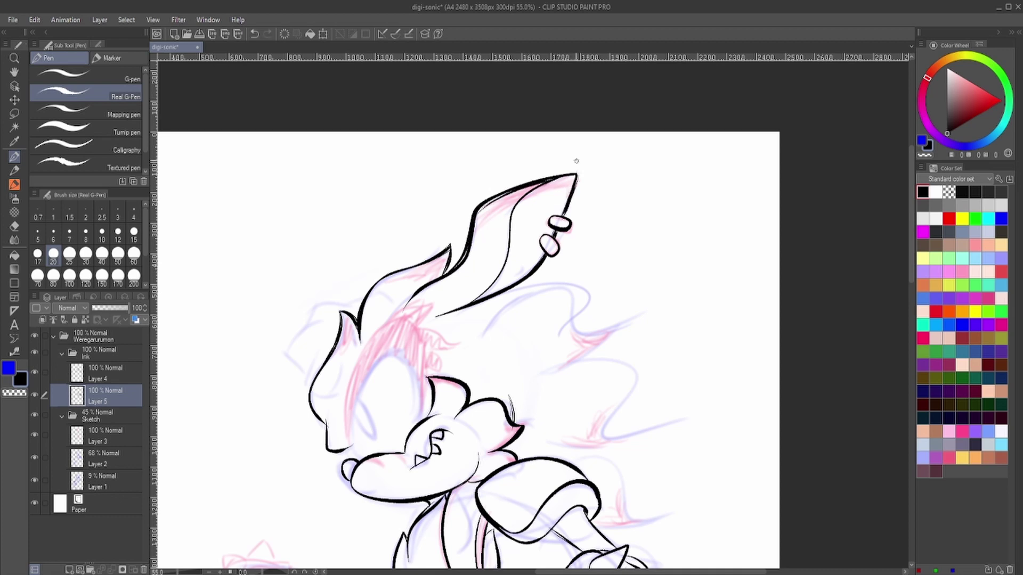
- Ink the flowing spikes at the back of the head and the outline of the eye
{"action": "mouse_move", "coordinate": [503, 290]}
{"action": "left_mouse_down"}
{"action": "mouse_move", "coordinate": [597, 334]}
{"action": "mouse_move", "coordinate": [639, 319]}
{"action": "left_mouse_up"}
{"action": "left_click_drag", "start_coordinate": [542, 367], "coordinate": [682, 420]}
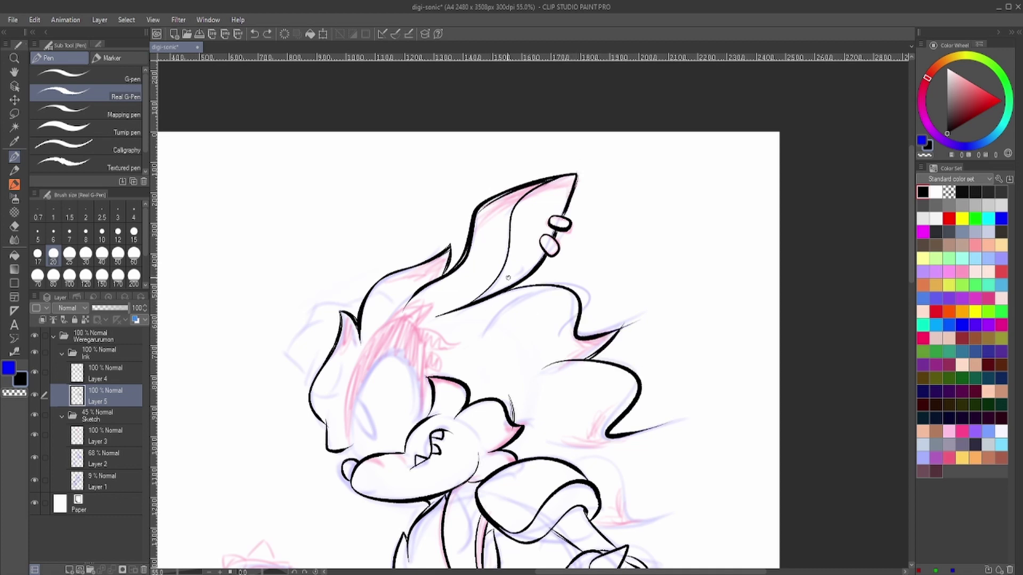
{"action": "scroll", "coordinate": [469, 346], "scroll_direction": "down", "scroll_amount": 4}
{"action": "scroll", "coordinate": [469, 346], "scroll_direction": "up", "scroll_amount": 3}
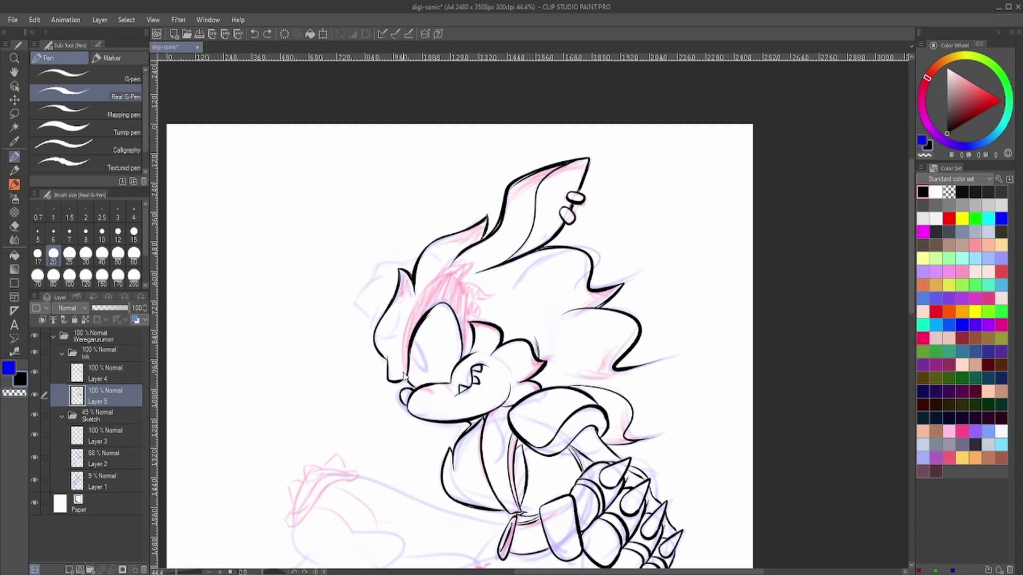
- Ink the inner eye detail and the underside of the middle rear spike, cleaning up line ends with the eraser
{"action": "scroll", "coordinate": [693, 458], "scroll_direction": "up", "scroll_amount": 2}
{"action": "left_click", "coordinate": [14, 226]}
{"action": "left_click", "coordinate": [15, 159]}
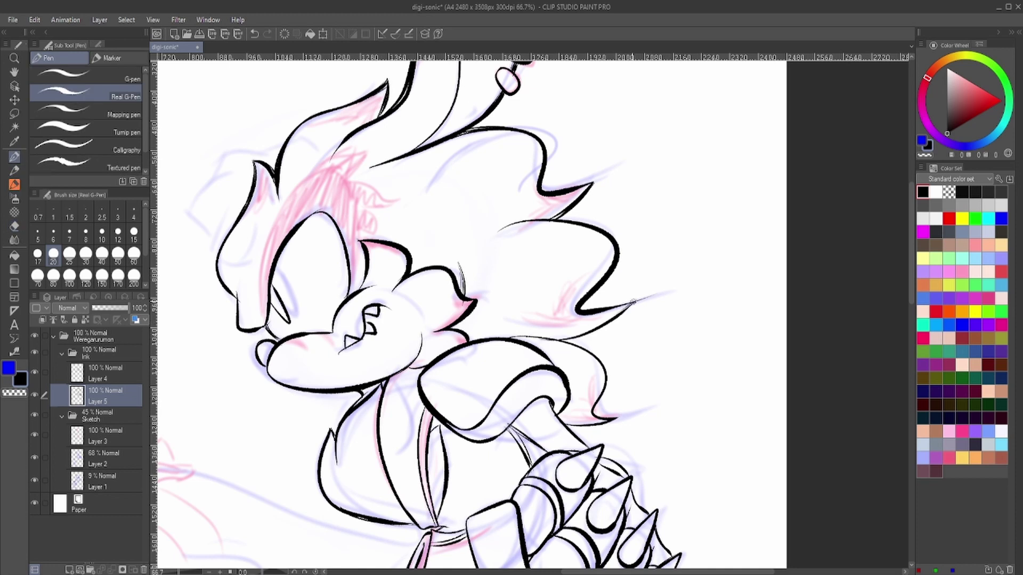
{"action": "left_click", "coordinate": [15, 226]}
{"action": "scroll", "coordinate": [599, 353], "scroll_direction": "down", "scroll_amount": 3}
{"action": "left_click", "coordinate": [14, 156]}
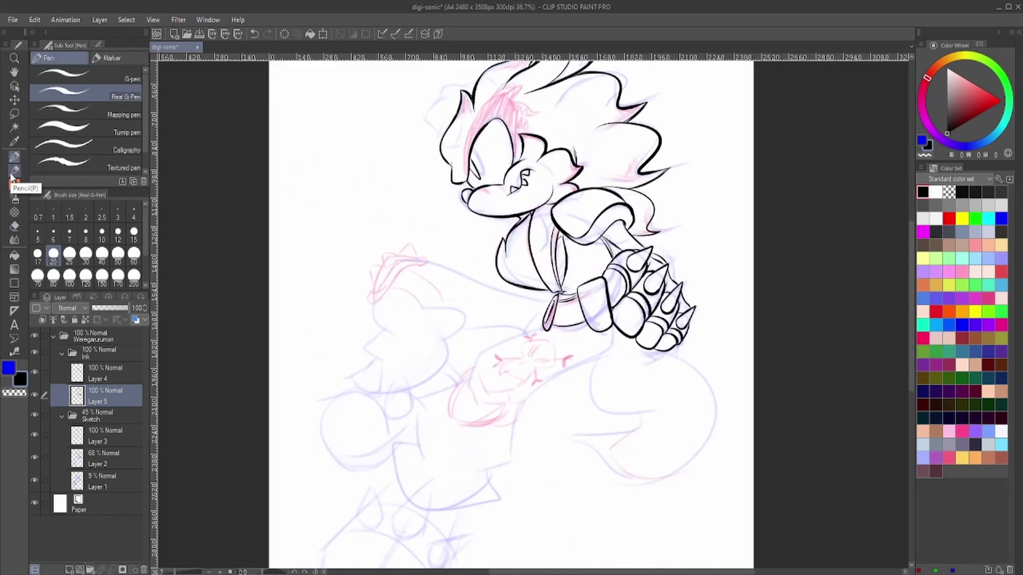
{"action": "scroll", "coordinate": [470, 381], "scroll_direction": "up", "scroll_amount": 3}
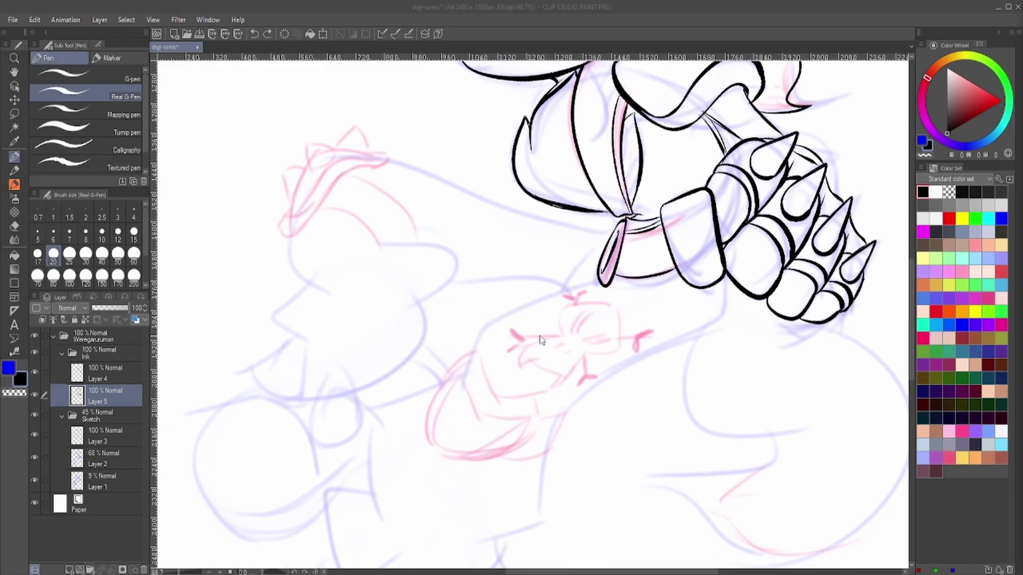
- Ink the near knee pad with its inner panel and strap, plus the upper and lower contours of the near thigh
{"action": "left_click_drag", "start_coordinate": [505, 449], "coordinate": [403, 448]}
{"action": "mouse_move", "coordinate": [421, 381]}
{"action": "left_mouse_down"}
{"action": "mouse_move", "coordinate": [528, 450]}
{"action": "mouse_move", "coordinate": [520, 426]}
{"action": "left_mouse_up"}
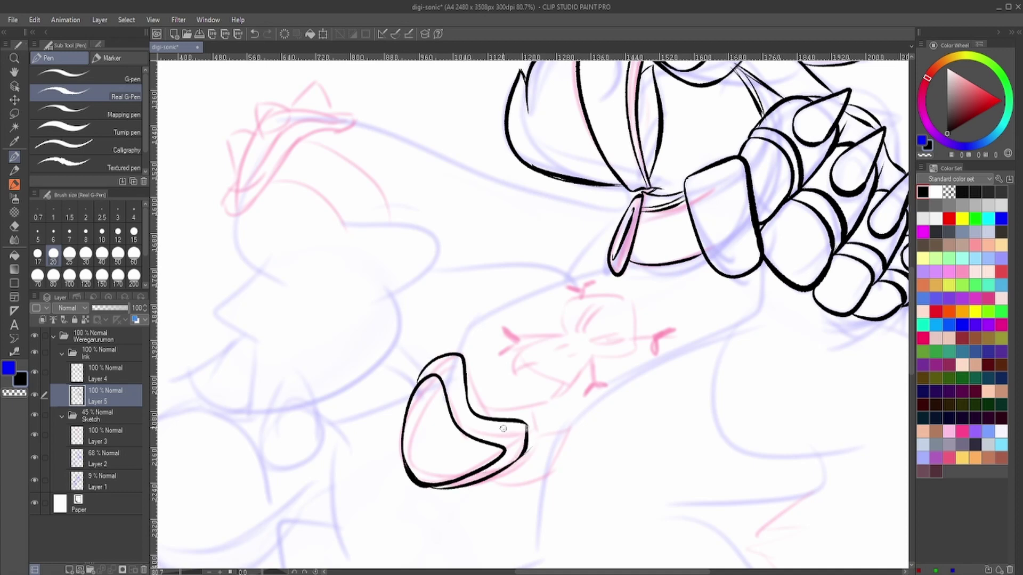
{"action": "scroll", "coordinate": [520, 426], "scroll_direction": "down", "scroll_amount": 1}
{"action": "left_click_drag", "start_coordinate": [611, 357], "coordinate": [589, 356]}
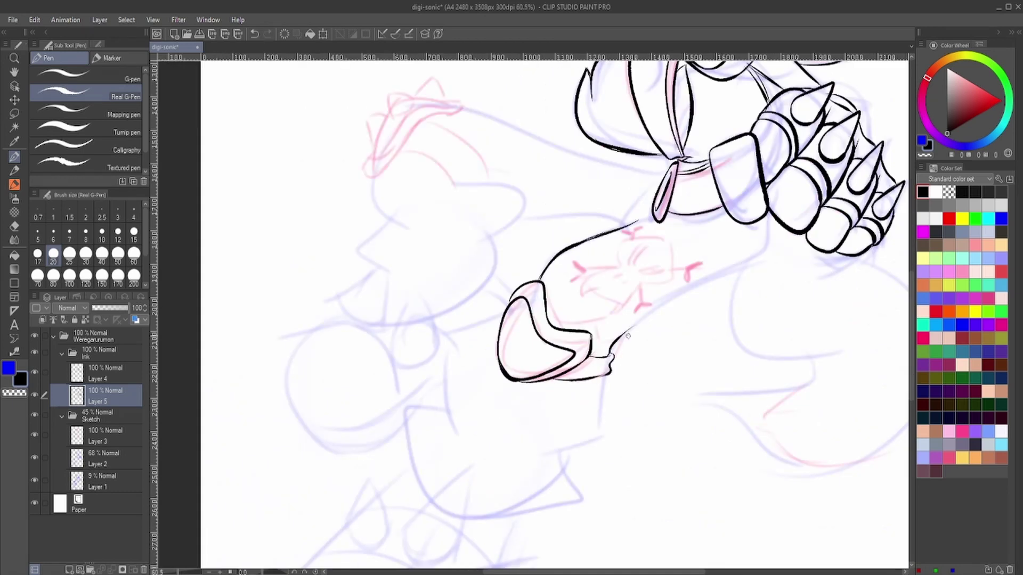
{"action": "left_click_drag", "start_coordinate": [768, 219], "coordinate": [620, 336]}
- Ink the baggy lower trouser leg hanging below the near knee pad, including its wide rounded hem
{"action": "key", "text": "ctrl+minus"}
{"action": "left_click_drag", "start_coordinate": [742, 331], "coordinate": [740, 353]}
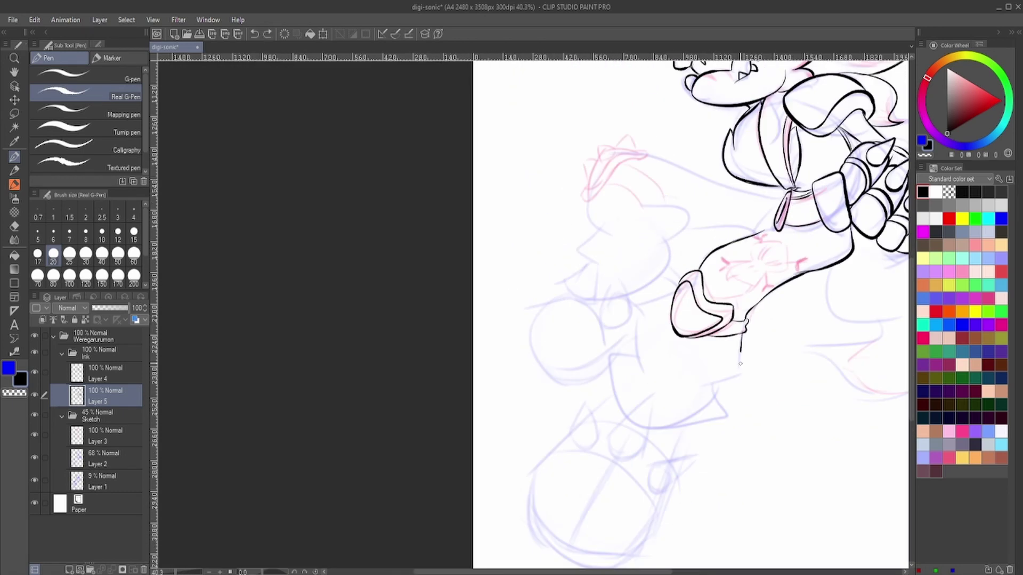
{"action": "left_click_drag", "start_coordinate": [674, 291], "coordinate": [639, 364]}
{"action": "left_click_drag", "start_coordinate": [637, 353], "coordinate": [656, 431]}
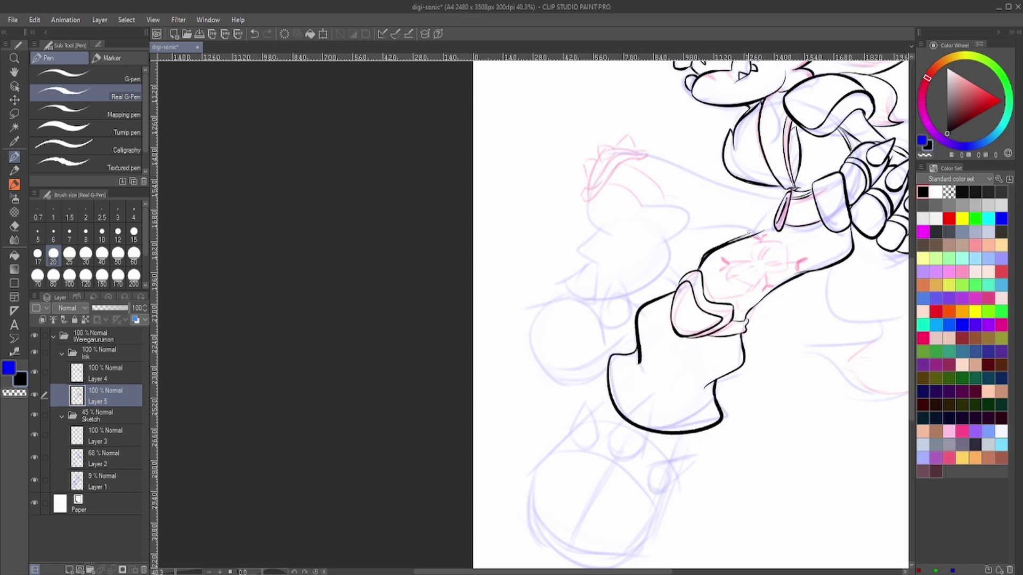
- Ink the spiked far knee pad and the baggy trouser leg below it, down to the rounded hem
{"action": "key", "text": "ctrl+plus"}
{"action": "left_click_drag", "start_coordinate": [410, 290], "coordinate": [457, 241]}
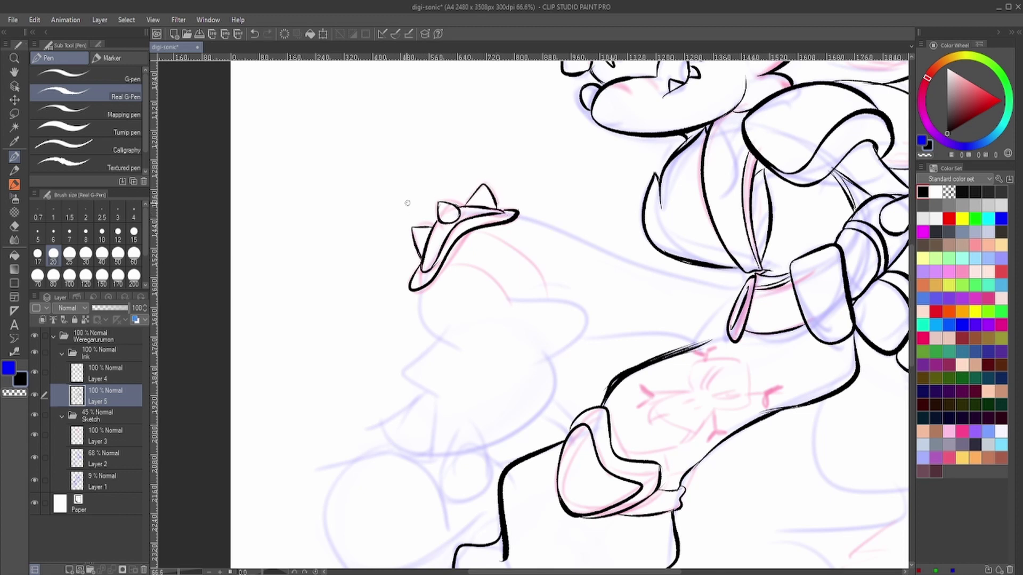
{"action": "key", "text": "ctrl+plus"}
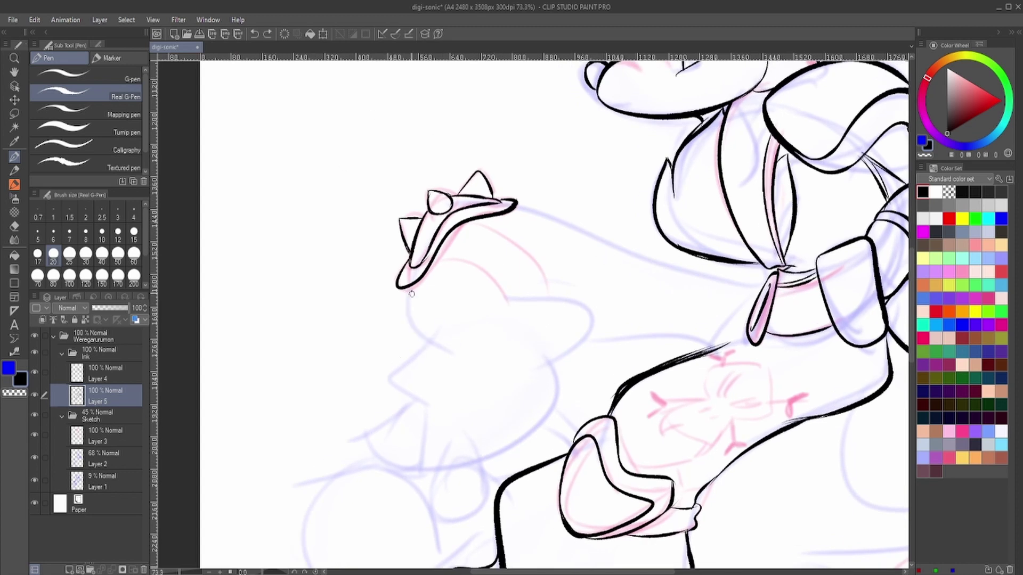
{"action": "left_click_drag", "start_coordinate": [406, 291], "coordinate": [429, 367]}
{"action": "mouse_move", "coordinate": [429, 354]}
{"action": "left_mouse_down"}
{"action": "mouse_move", "coordinate": [397, 410]}
{"action": "mouse_move", "coordinate": [453, 476]}
{"action": "left_mouse_up"}
{"action": "key", "text": "ctrl+z"}
{"action": "left_click_drag", "start_coordinate": [367, 416], "coordinate": [532, 434]}
{"action": "mouse_move", "coordinate": [564, 349]}
{"action": "left_mouse_down"}
{"action": "mouse_move", "coordinate": [708, 345]}
{"action": "mouse_move", "coordinate": [562, 400]}
{"action": "left_mouse_up"}
{"action": "left_click_drag", "start_coordinate": [562, 400], "coordinate": [501, 447]}
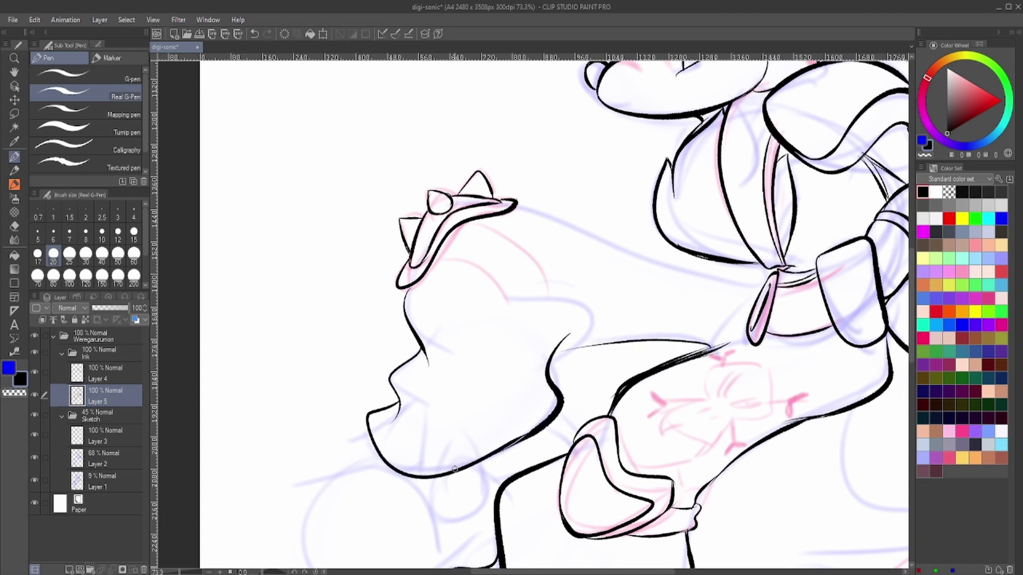
- Ink the upper edge of the far thigh from the knee pad to the belt and clean up the line
{"action": "left_click_drag", "start_coordinate": [517, 206], "coordinate": [761, 288]}
{"action": "key", "text": "ctrl+z"}
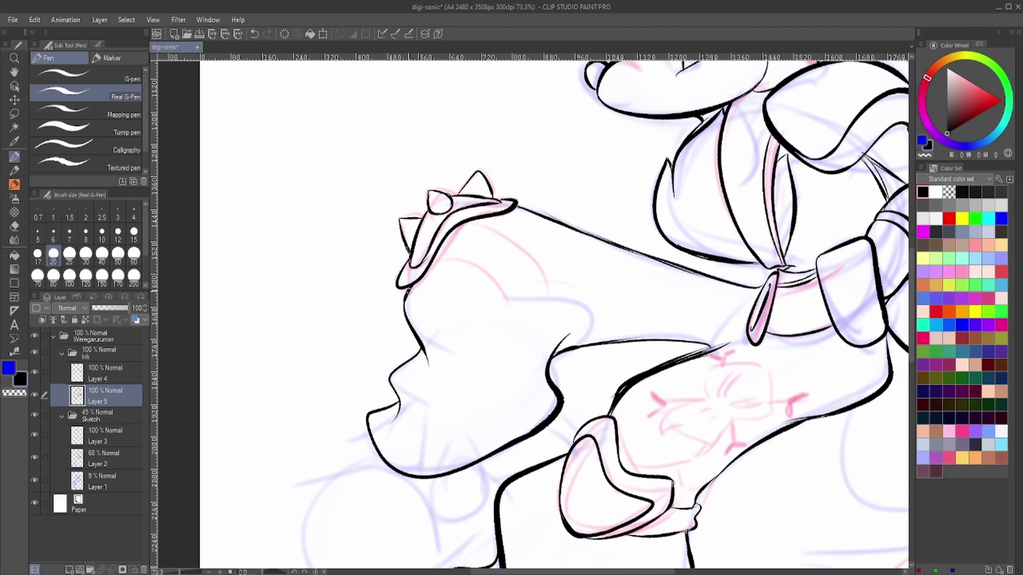
{"action": "key", "text": "e"}
{"action": "key", "text": "p"}
- Ink the double curved band wrapping the far leg behind the knee pad and erase the overlap at its lower end
{"action": "left_click_drag", "start_coordinate": [650, 232], "coordinate": [661, 283]}
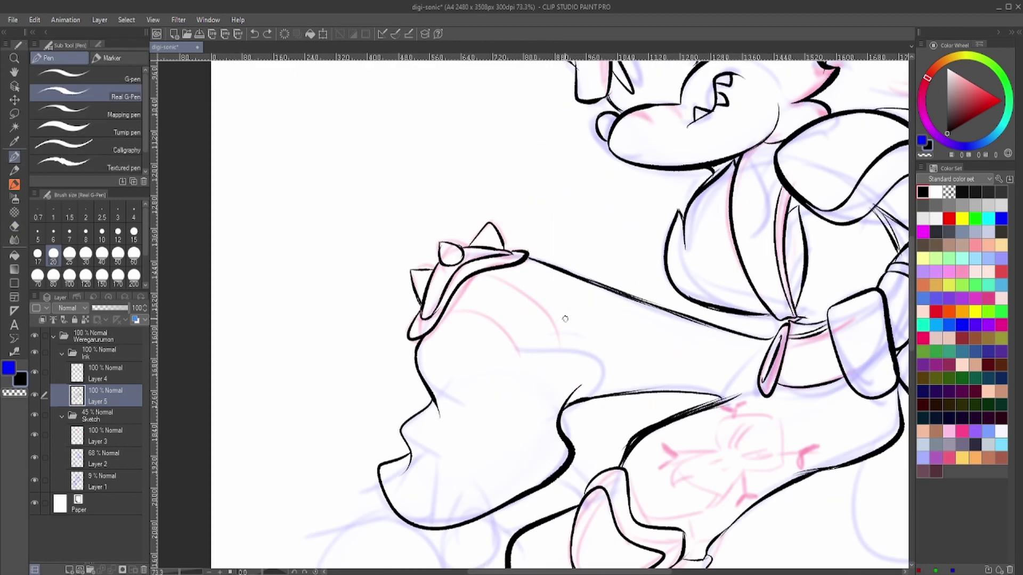
{"action": "left_click_drag", "start_coordinate": [507, 269], "coordinate": [579, 394]}
{"action": "key", "text": "ctrl+z"}
{"action": "key", "text": "ctrl+z"}
{"action": "left_click_drag", "start_coordinate": [451, 301], "coordinate": [563, 404]}
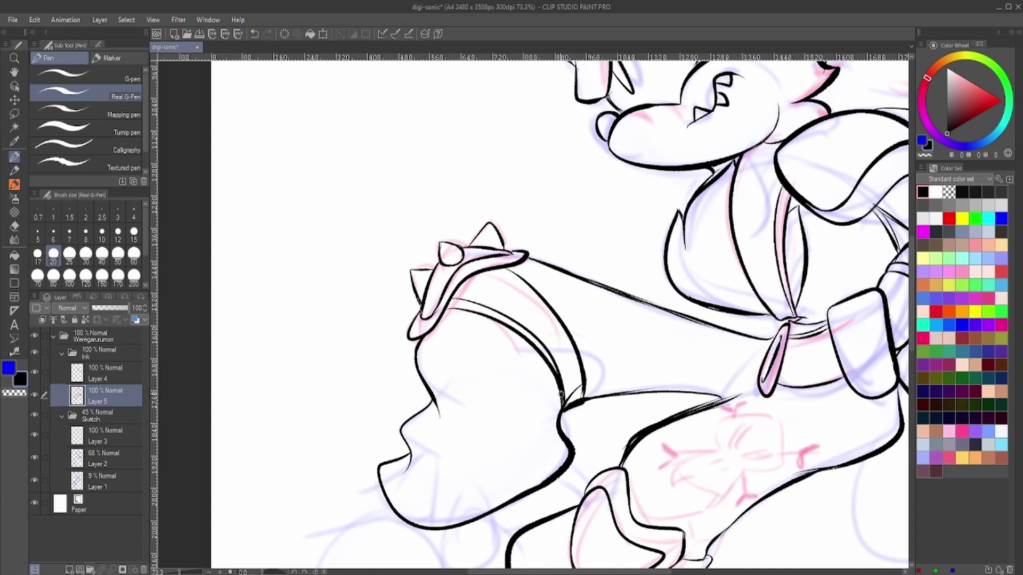
{"action": "left_click_drag", "start_coordinate": [566, 363], "coordinate": [561, 400]}
{"action": "key", "text": "e"}
{"action": "left_click", "coordinate": [15, 159]}
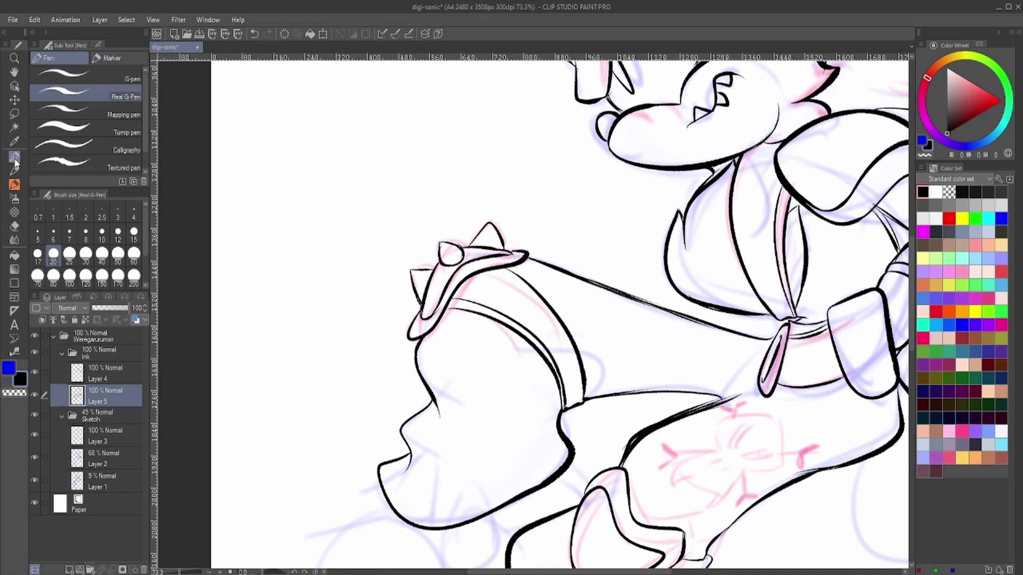
- Ink the large curled tail behind the near thigh, ending in a pointed tip, and tidy its line ends with the eraser
{"action": "scroll", "coordinate": [734, 397], "scroll_direction": "down", "scroll_amount": 4}
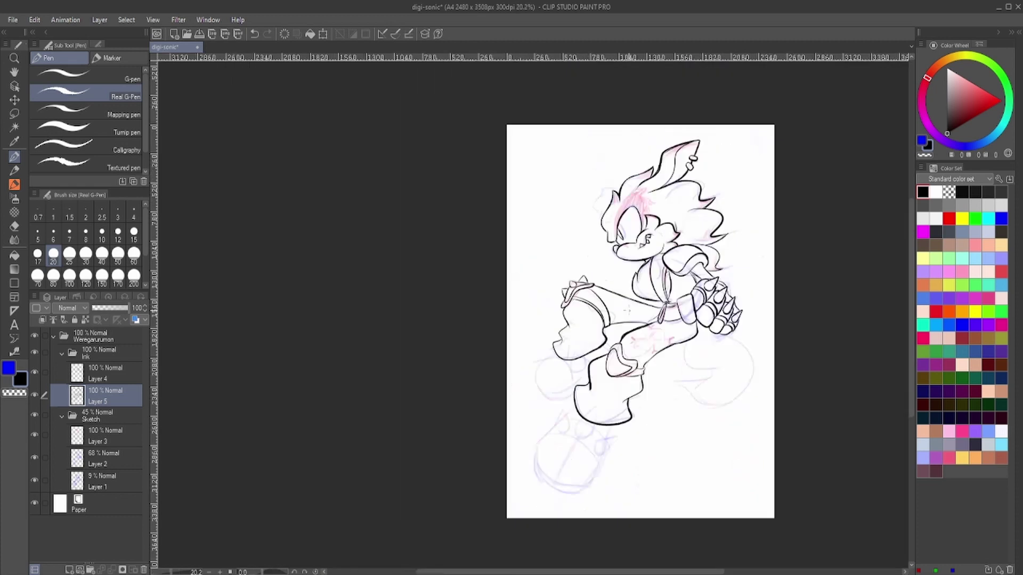
{"action": "scroll", "coordinate": [586, 267], "scroll_direction": "up", "scroll_amount": 3}
{"action": "mouse_move", "coordinate": [626, 330]}
{"action": "left_mouse_down"}
{"action": "mouse_move", "coordinate": [527, 375]}
{"action": "mouse_move", "coordinate": [666, 235]}
{"action": "left_mouse_up"}
{"action": "key", "text": "ctrl+z"}
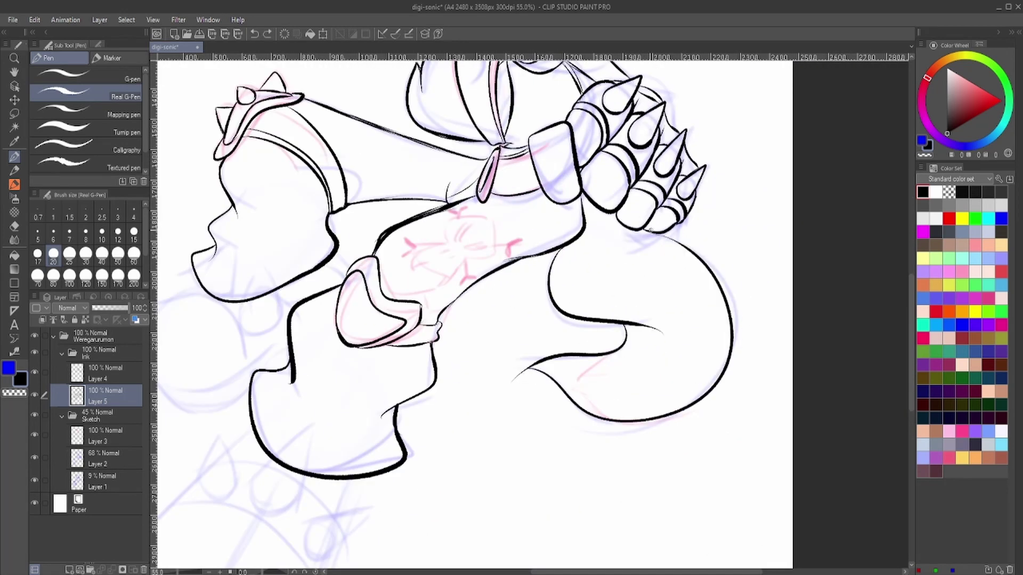
{"action": "key", "text": "e"}
{"action": "scroll", "coordinate": [675, 370], "scroll_direction": "down", "scroll_amount": 3}
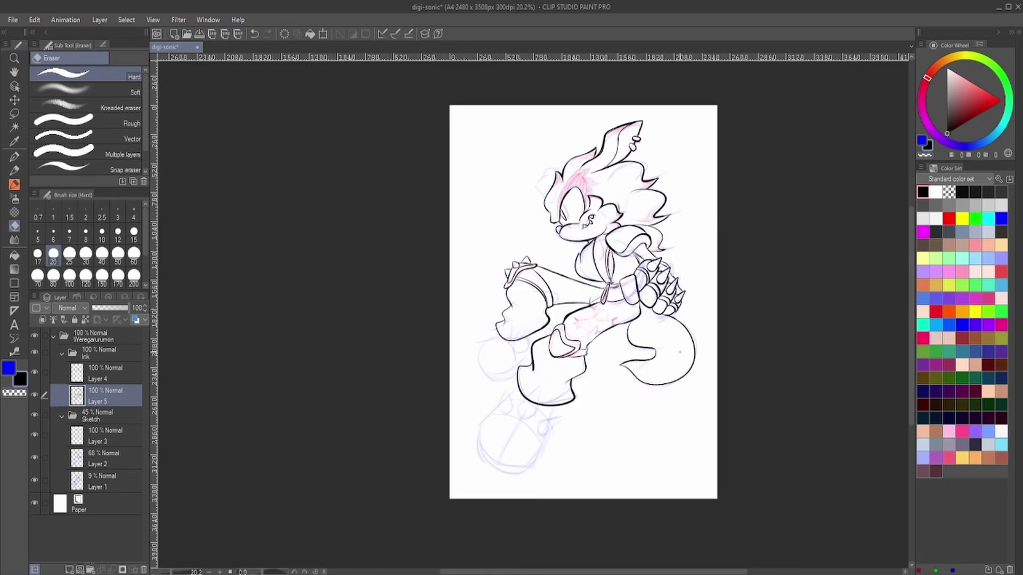
- Ink the three teardrop-shaped spikes on top of the near shoe on the upper ink layer, Layer 4
{"action": "key", "text": "alt+bracketright"}
{"action": "scroll", "coordinate": [507, 421], "scroll_direction": "up", "scroll_amount": 3}
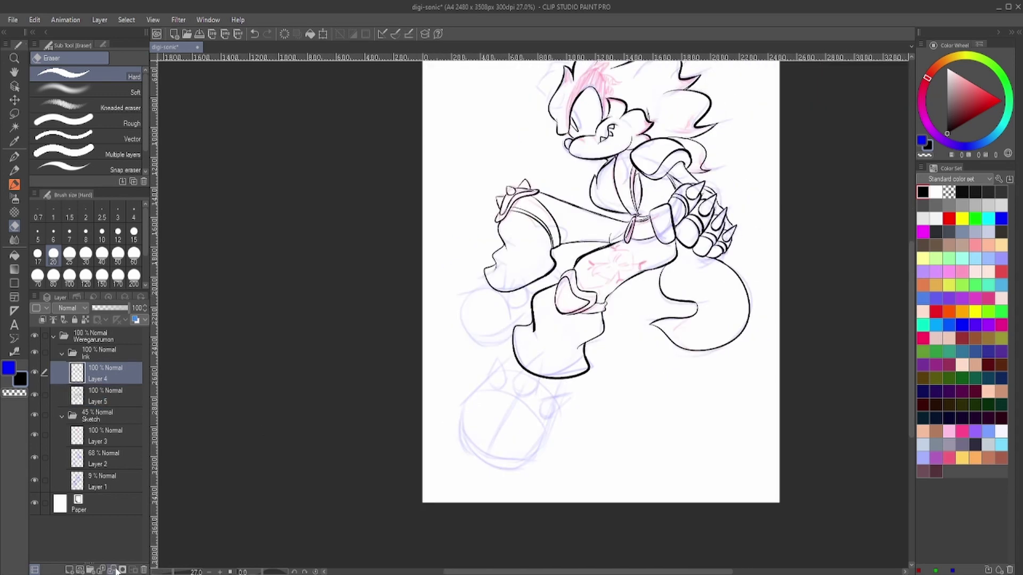
{"action": "key", "text": "p"}
{"action": "left_click_drag", "start_coordinate": [483, 376], "coordinate": [511, 388]}
{"action": "left_click_drag", "start_coordinate": [584, 340], "coordinate": [578, 405]}
{"action": "key", "text": "ctrl+z"}
{"action": "left_click_drag", "start_coordinate": [559, 354], "coordinate": [554, 415]}
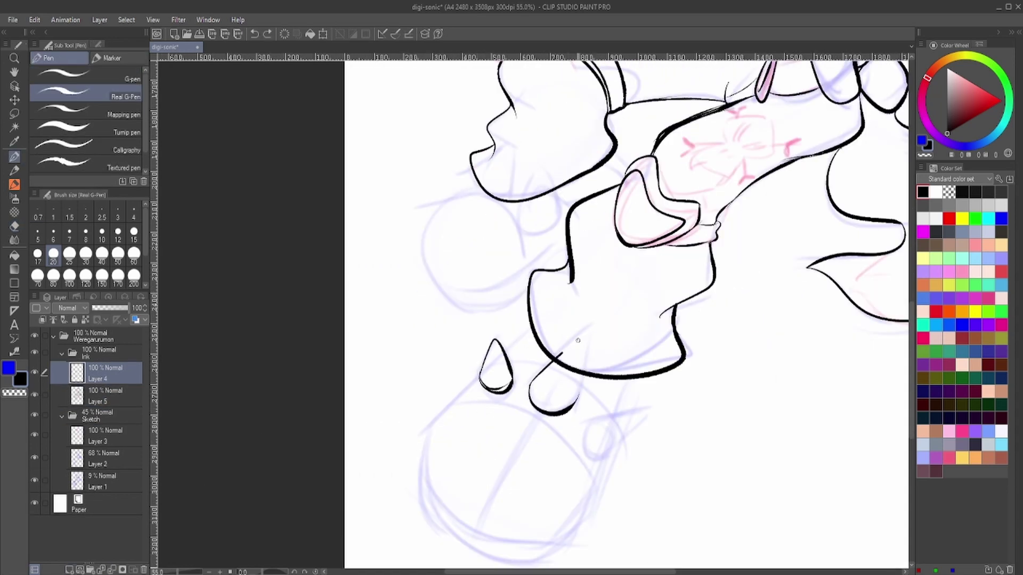
{"action": "left_click_drag", "start_coordinate": [585, 340], "coordinate": [578, 407]}
{"action": "left_click_drag", "start_coordinate": [607, 424], "coordinate": [610, 450]}
{"action": "left_click_drag", "start_coordinate": [630, 380], "coordinate": [616, 414]}
- Ink the near shoe's rounded toe cap, sides and thick sole around the spikes
{"action": "scroll", "coordinate": [616, 405], "scroll_direction": "down", "scroll_amount": 1}
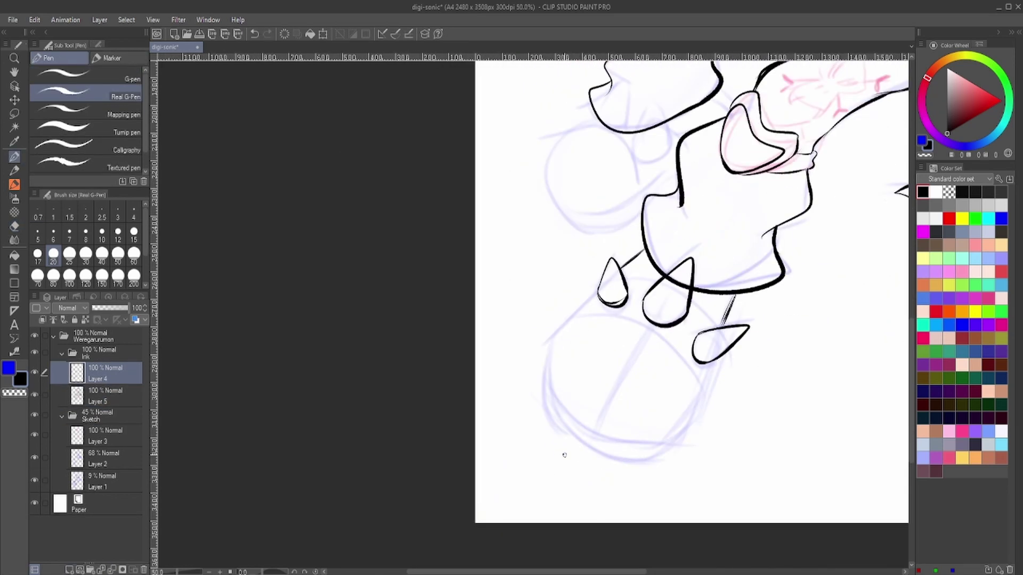
{"action": "key", "text": "ctrl+z"}
{"action": "left_click_drag", "start_coordinate": [572, 317], "coordinate": [670, 436]}
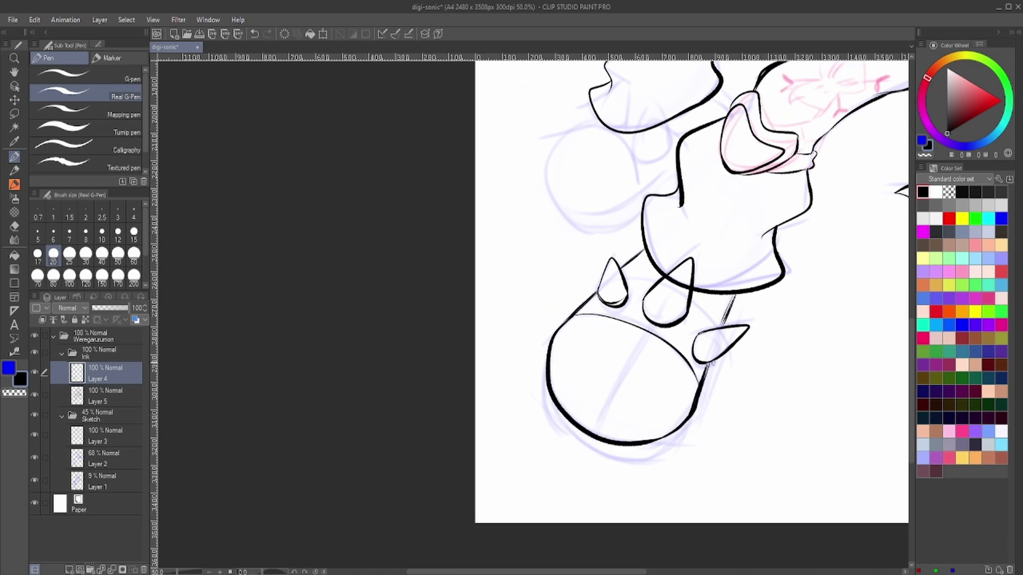
{"action": "left_click_drag", "start_coordinate": [543, 360], "coordinate": [658, 452]}
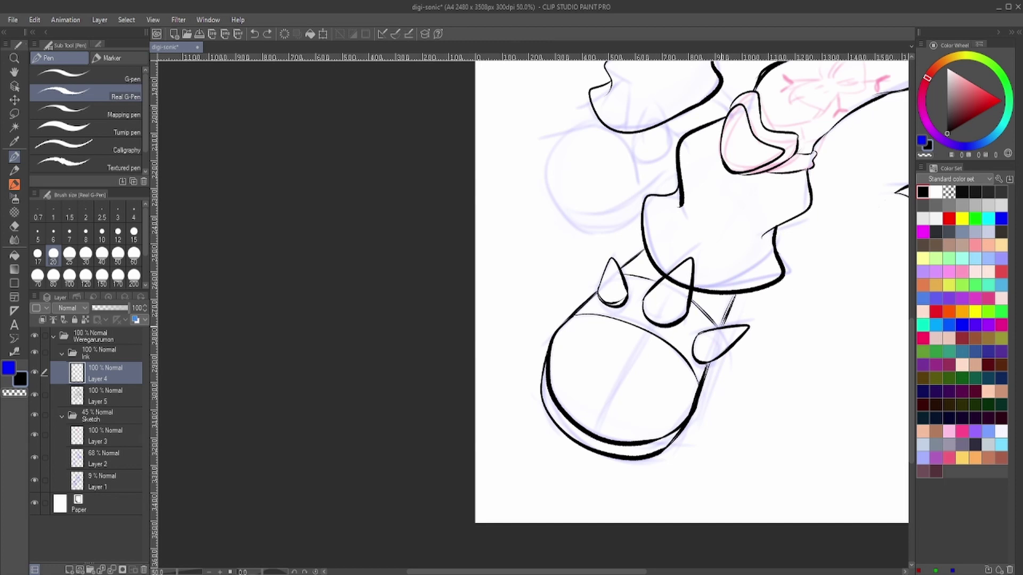
- Erase the trouser hem line crossing the middle shoe spike on Layer 5 and save the drawing
{"action": "left_click", "coordinate": [98, 390]}
{"action": "key", "text": "e"}
{"action": "key", "text": "ctrl+s"}
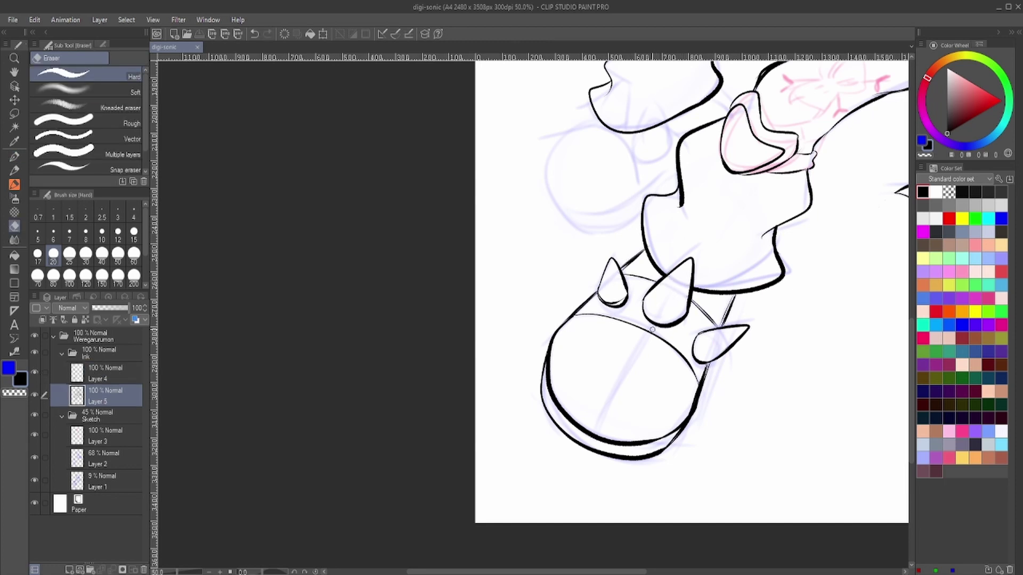
{"action": "scroll", "coordinate": [652, 330], "scroll_direction": "down", "scroll_amount": 3}
{"action": "scroll", "coordinate": [539, 494], "scroll_direction": "up", "scroll_amount": 4}
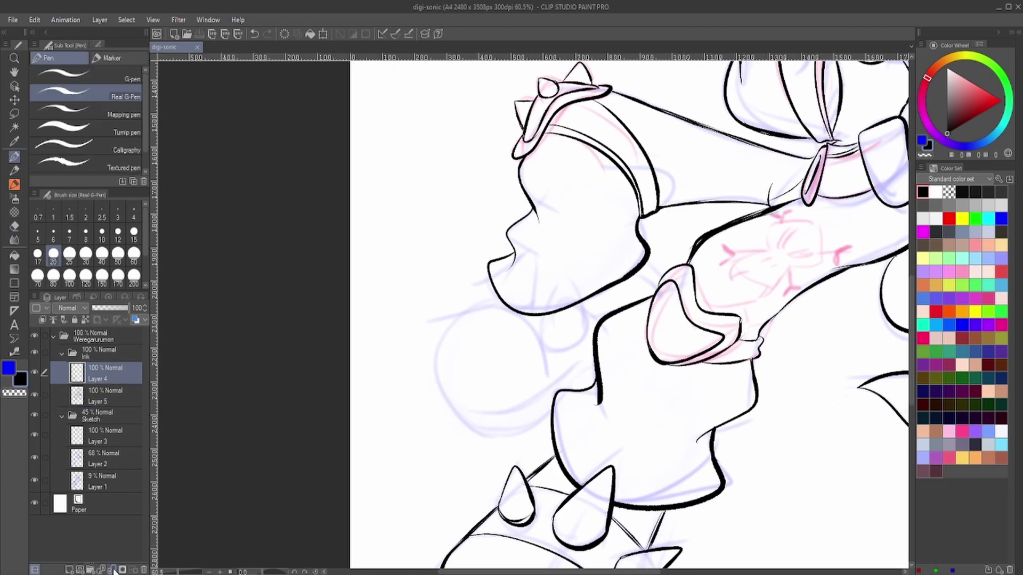
{"action": "key", "text": "Delete"}
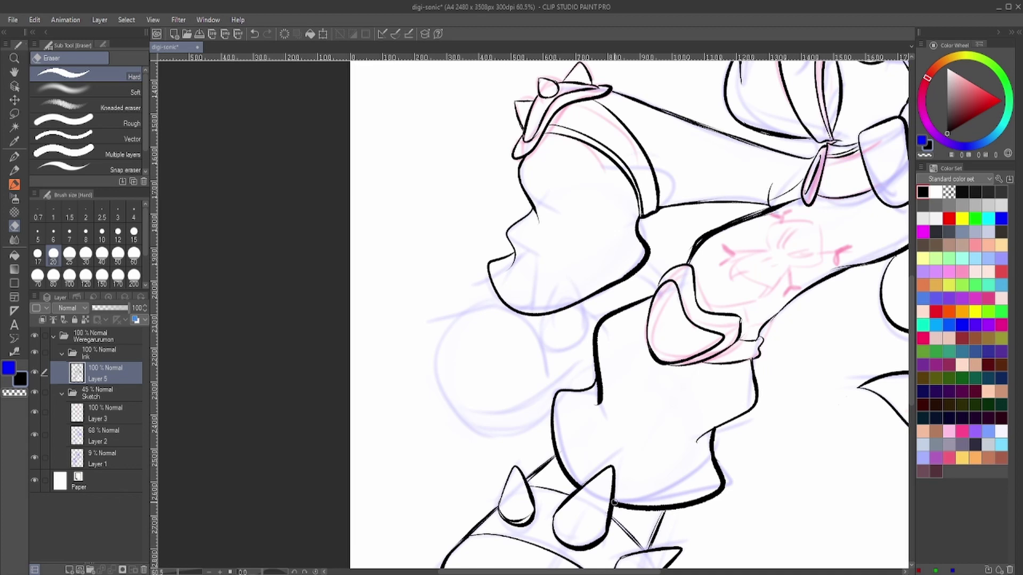
{"action": "key", "text": "p"}
{"action": "key", "text": "ctrl+z"}
{"action": "key", "text": "ctrl+z"}
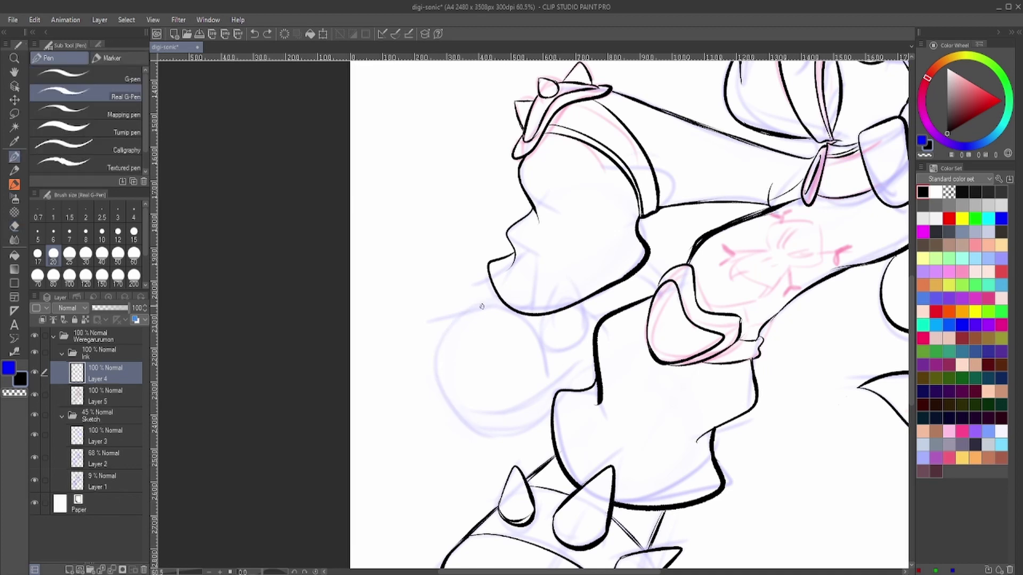
- Ink the far shoe and sole, add its spike on a new layer, clean up the overlapping lines and save the drawing
{"action": "key", "text": "ctrl+y"}
{"action": "mouse_move", "coordinate": [588, 356]}
{"action": "left_mouse_down"}
{"action": "mouse_move", "coordinate": [533, 410]}
{"action": "mouse_move", "coordinate": [452, 405]}
{"action": "left_mouse_up"}
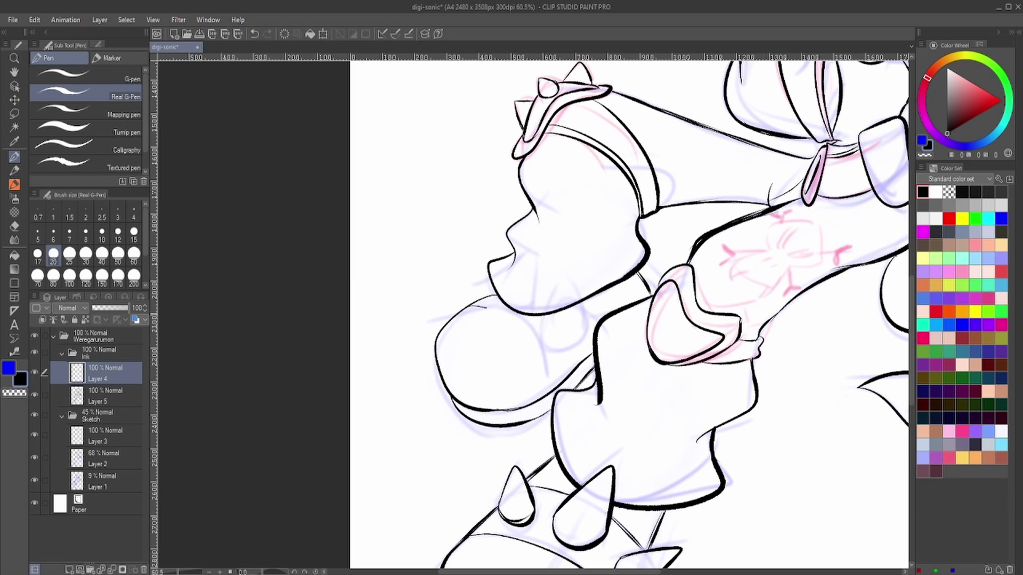
{"action": "left_click", "coordinate": [68, 570]}
{"action": "left_click_drag", "start_coordinate": [581, 323], "coordinate": [564, 278]}
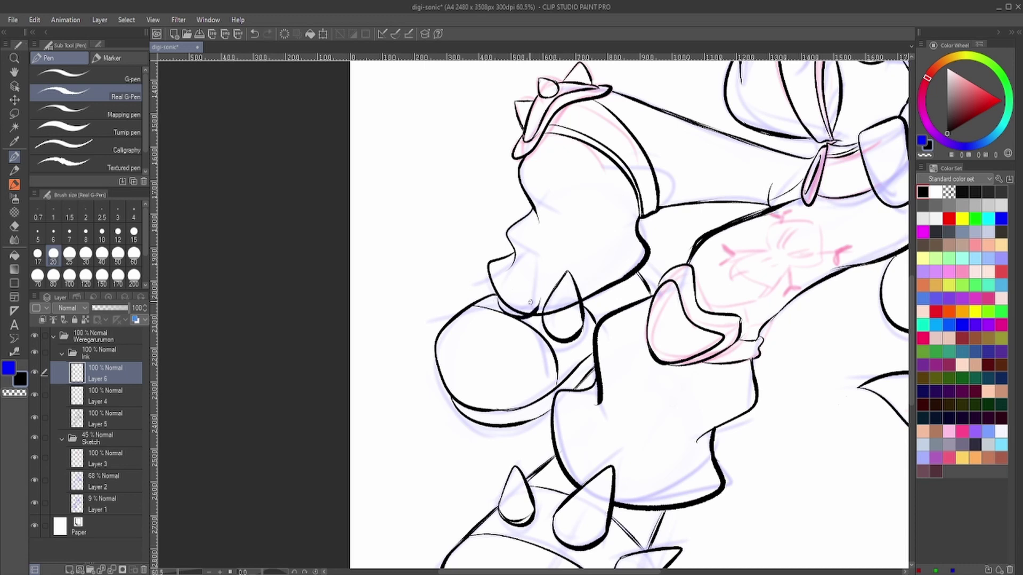
{"action": "key", "text": "e"}
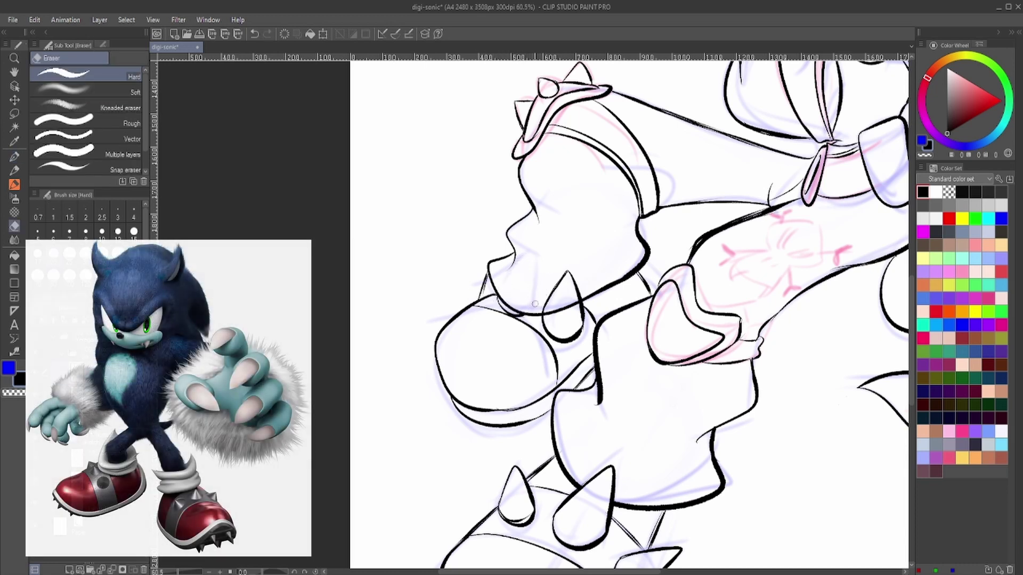
{"action": "scroll", "coordinate": [527, 304], "scroll_direction": "down", "scroll_amount": 5}
{"action": "key", "text": "ctrl+s"}
- Ink the forehead curve and the outline jutting out in front of the forehead tuft, saving the drawing in between
{"action": "scroll", "coordinate": [632, 174], "scroll_direction": "up", "scroll_amount": 1}
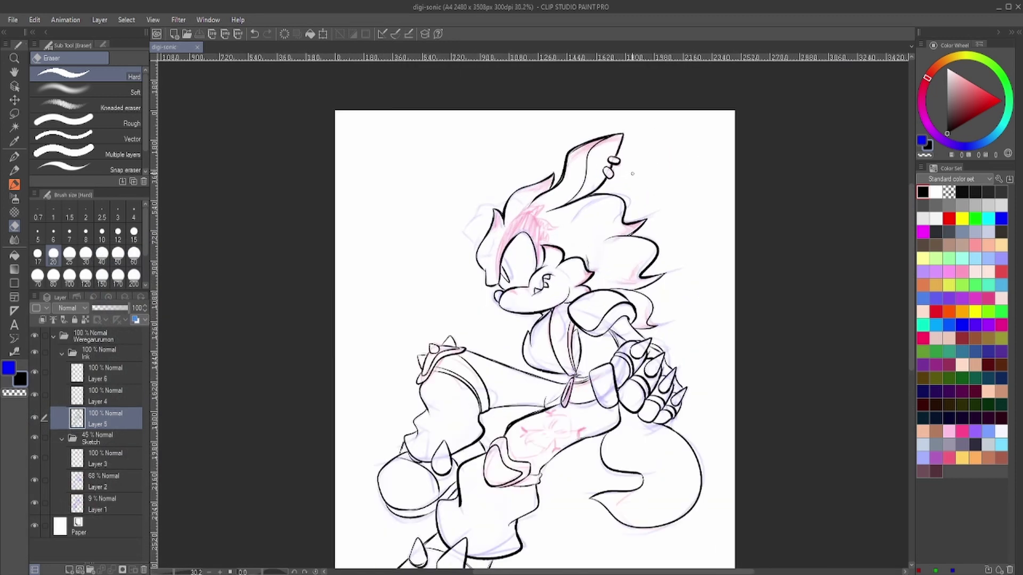
{"action": "scroll", "coordinate": [632, 173], "scroll_direction": "up", "scroll_amount": 4}
{"action": "key", "text": "p"}
{"action": "left_click_drag", "start_coordinate": [479, 274], "coordinate": [521, 259]}
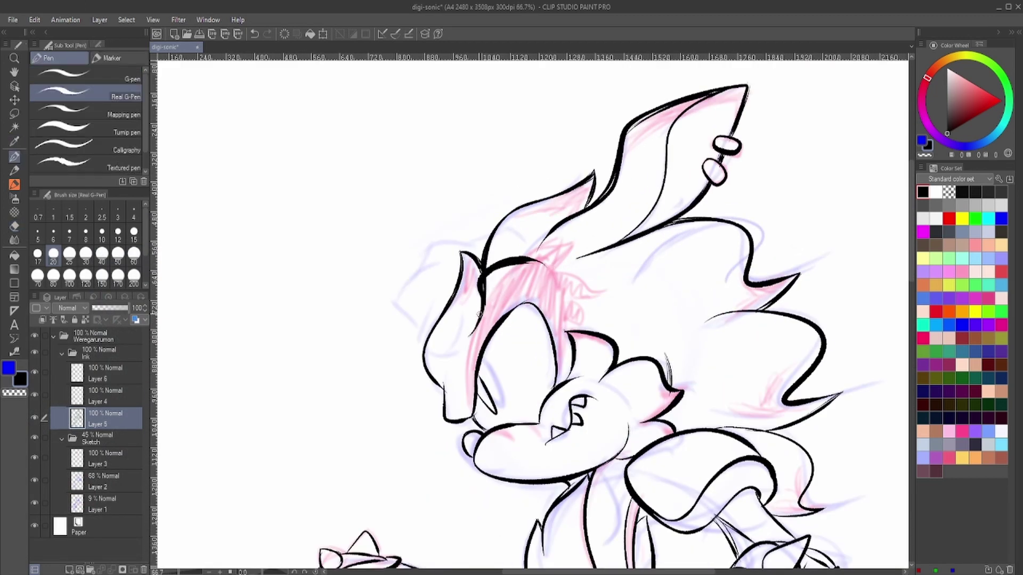
{"action": "left_click_drag", "start_coordinate": [491, 340], "coordinate": [474, 385]}
{"action": "key", "text": "ctrl+s"}
{"action": "scroll", "coordinate": [465, 390], "scroll_direction": "up", "scroll_amount": 1}
{"action": "mouse_move", "coordinate": [413, 356]}
{"action": "left_mouse_down"}
{"action": "mouse_move", "coordinate": [391, 320]}
{"action": "mouse_move", "coordinate": [489, 229]}
{"action": "left_mouse_up"}
{"action": "scroll", "coordinate": [416, 325], "scroll_direction": "down", "scroll_amount": 4}
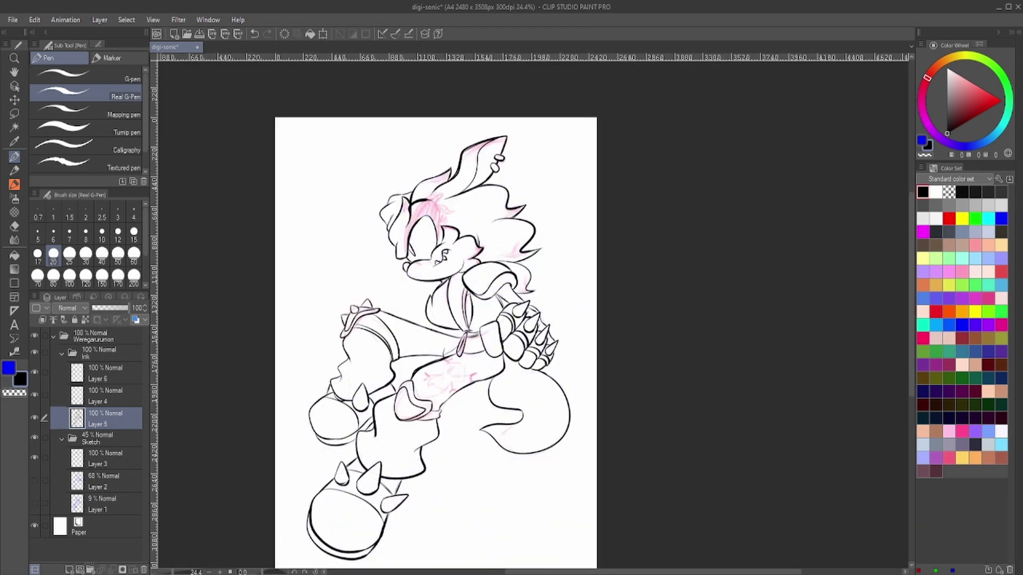
- Ink a rounded-square buckle with an inner frame and prong over the chest strap on a new layer, erasing the strap lines inside it
{"action": "scroll", "coordinate": [371, 385], "scroll_direction": "up", "scroll_amount": 5}
{"action": "key", "text": "ctrl+shift+n"}
{"action": "left_click_drag", "start_coordinate": [372, 385], "coordinate": [417, 431]}
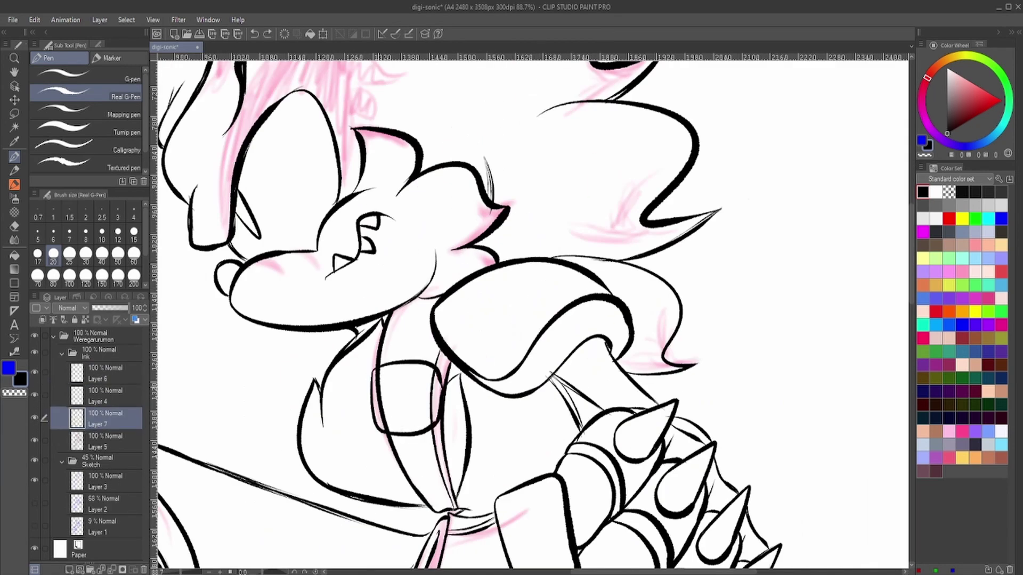
{"action": "left_click_drag", "start_coordinate": [379, 373], "coordinate": [380, 394]}
{"action": "key", "text": "e"}
{"action": "key", "text": "p"}
{"action": "key", "text": "alt+bracketright"}
{"action": "left_click_drag", "start_coordinate": [438, 372], "coordinate": [432, 426]}
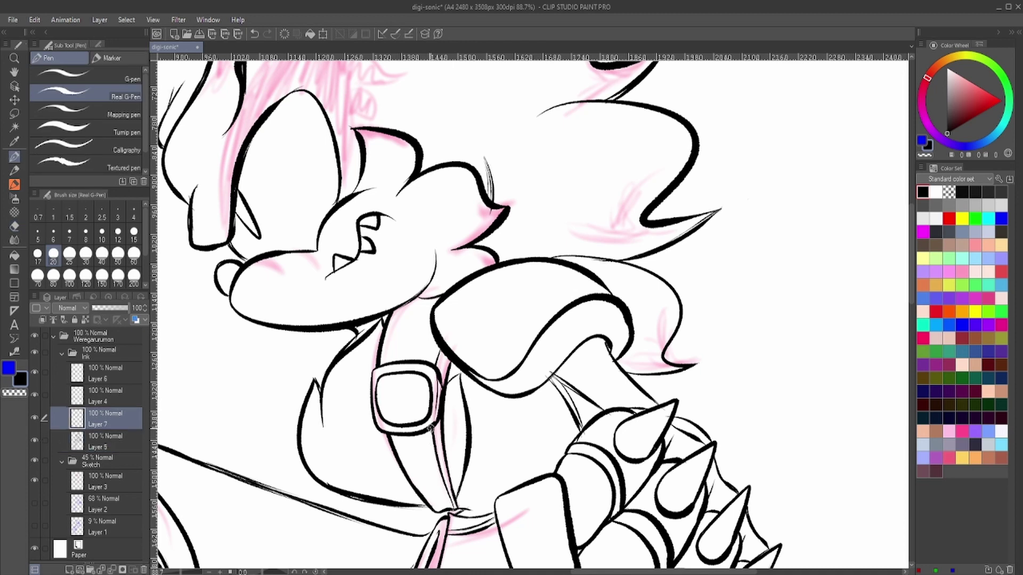
{"action": "mouse_move", "coordinate": [399, 397]}
{"action": "left_mouse_down"}
{"action": "mouse_move", "coordinate": [399, 375]}
{"action": "mouse_move", "coordinate": [403, 394]}
{"action": "left_mouse_up"}
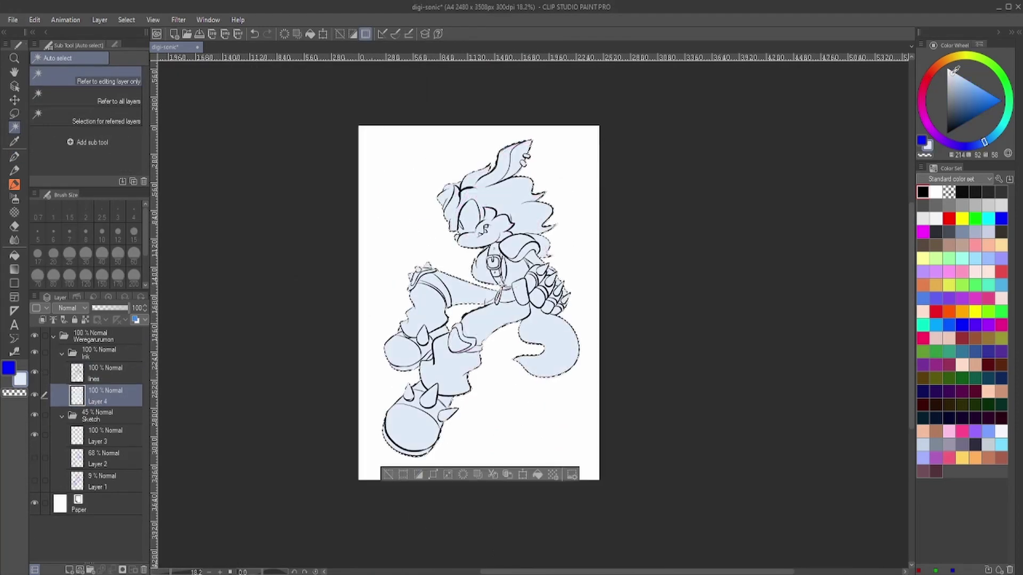
- Deselect the character area and fill a new background layer above the paper with pale mint green
{"action": "key", "text": "ctrl+d"}
{"action": "key", "text": "ctrl+shift+n"}
{"action": "left_click", "coordinate": [989, 285]}
{"action": "key", "text": "alt+Delete"}
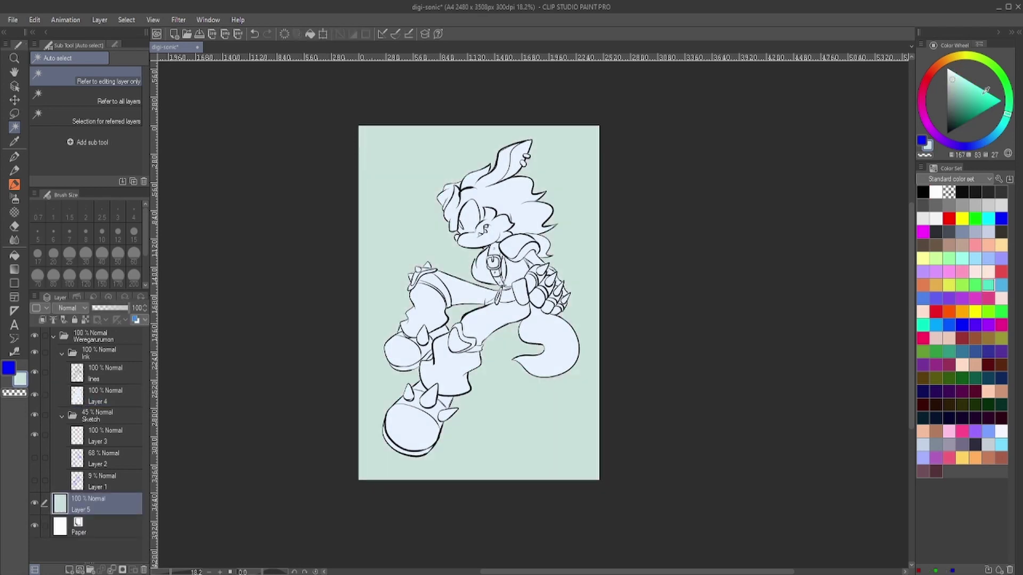
- Change the background layer's fill to a pale lilac
{"action": "scroll", "coordinate": [465, 307], "scroll_direction": "up", "scroll_amount": 1}
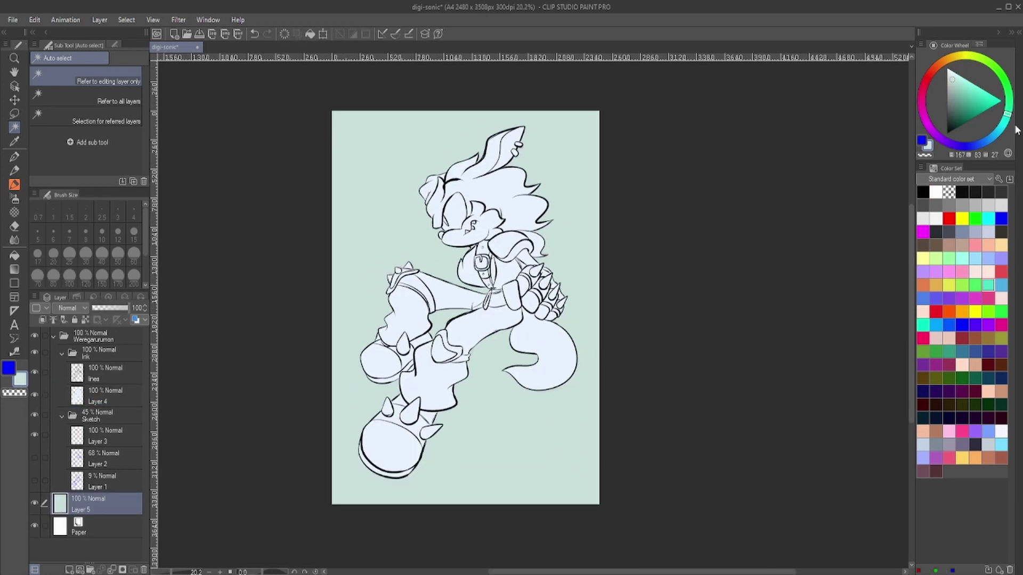
{"action": "left_click", "coordinate": [1007, 114]}
{"action": "key", "text": "alt+Delete"}
- Move the red markings sketch layer into the Ink folder, between the lines layer and Layer 4
{"action": "left_click", "coordinate": [107, 373]}
{"action": "left_click", "coordinate": [107, 396]}
{"action": "left_click_drag", "start_coordinate": [98, 437], "coordinate": [98, 384]}
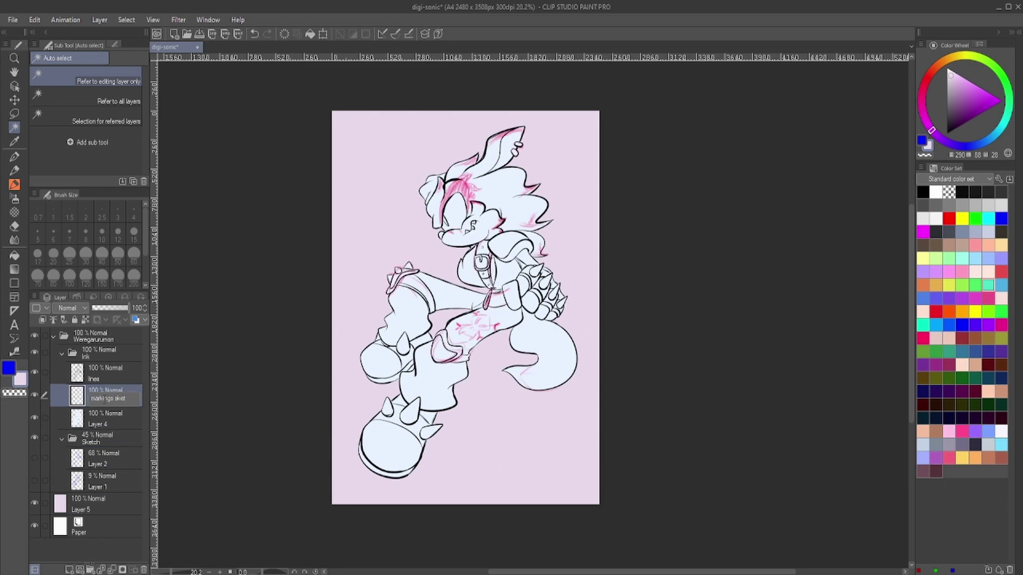
- Select the trouser areas enclosed by the line art and name the clipped layer above the base pants
{"action": "scroll", "coordinate": [479, 298], "scroll_direction": "up", "scroll_amount": 3}
{"action": "left_click", "coordinate": [123, 373]}
{"action": "left_click", "coordinate": [543, 255]}
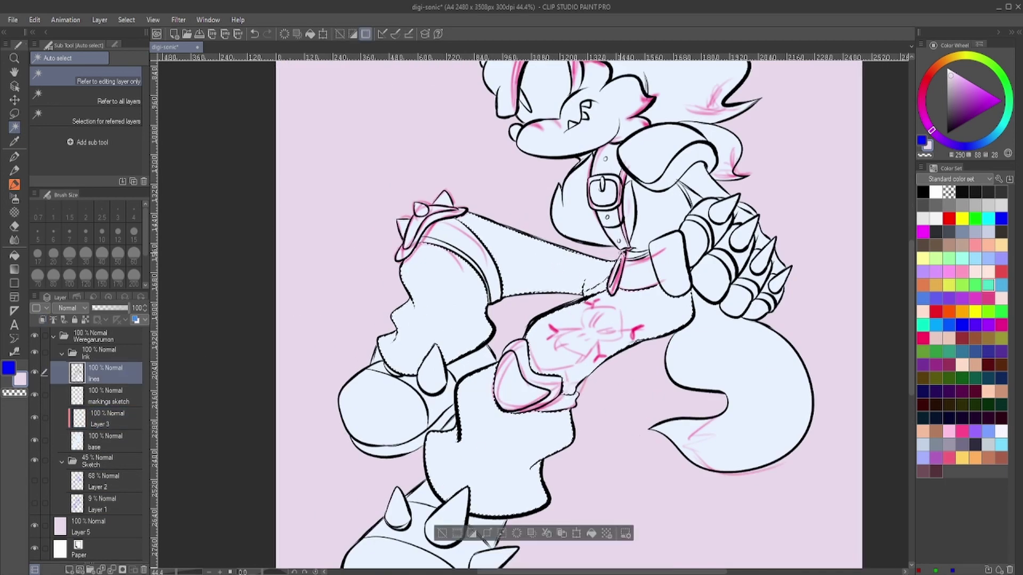
{"action": "scroll", "coordinate": [543, 256], "scroll_direction": "down", "scroll_amount": 2}
{"action": "left_click", "coordinate": [107, 419]}
{"action": "double_click", "coordinate": [100, 425]}
{"action": "type", "text": "pants"}
{"action": "key", "text": "Return"}
- Fill the selected trousers with muted denim blue on the pants layer and touch up gaps along the outlines
{"action": "left_click", "coordinate": [989, 141]}
{"action": "key", "text": "alt+Delete"}
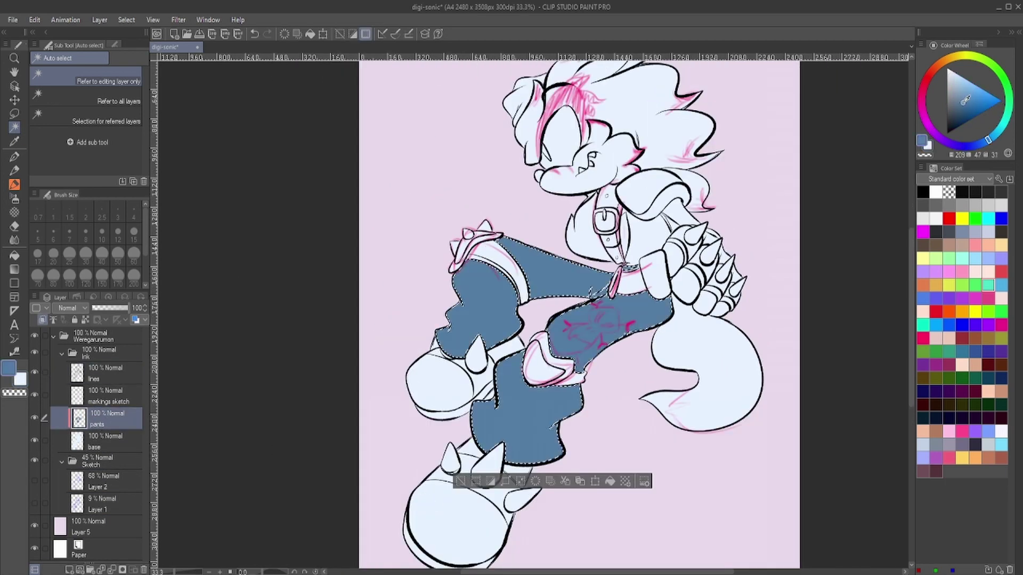
{"action": "scroll", "coordinate": [613, 336], "scroll_direction": "up", "scroll_amount": 3}
{"action": "key", "text": "p"}
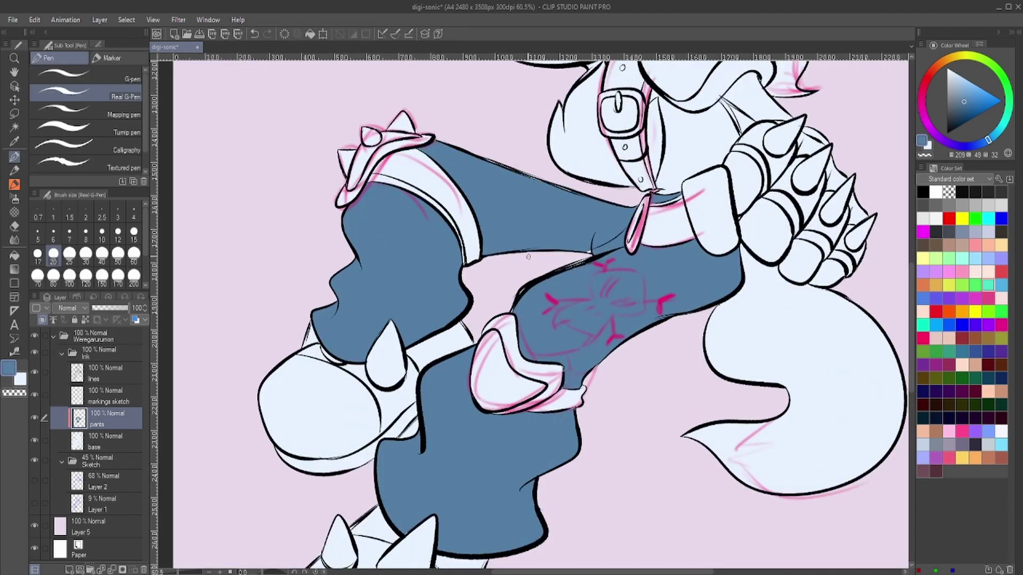
{"action": "scroll", "coordinate": [565, 380], "scroll_direction": "down", "scroll_amount": 4}
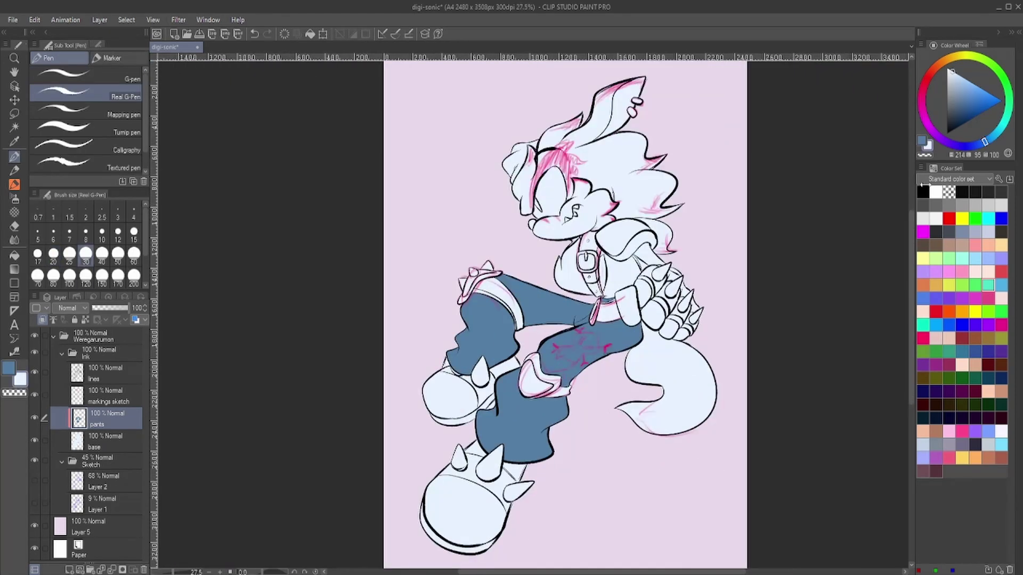
- Select the knee guards, shoulder pad, chest strap and belt from the line art and fill them brown on a new clipped leather layer
{"action": "left_click", "coordinate": [968, 103]}
{"action": "left_click", "coordinate": [114, 376]}
{"action": "key", "text": "w"}
{"action": "scroll", "coordinate": [580, 286], "scroll_direction": "up", "scroll_amount": 4}
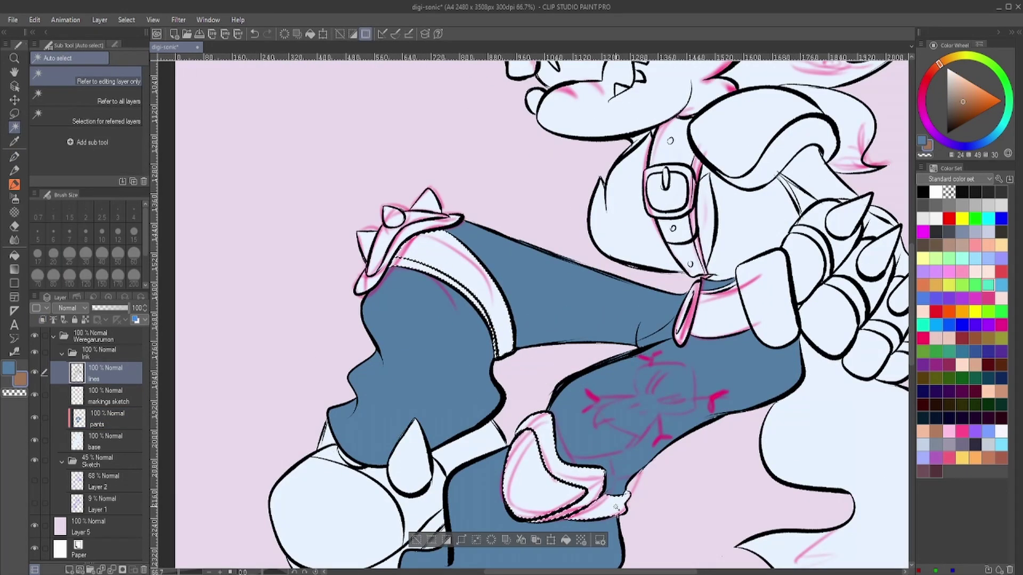
{"action": "scroll", "coordinate": [603, 182], "scroll_direction": "down", "scroll_amount": 4}
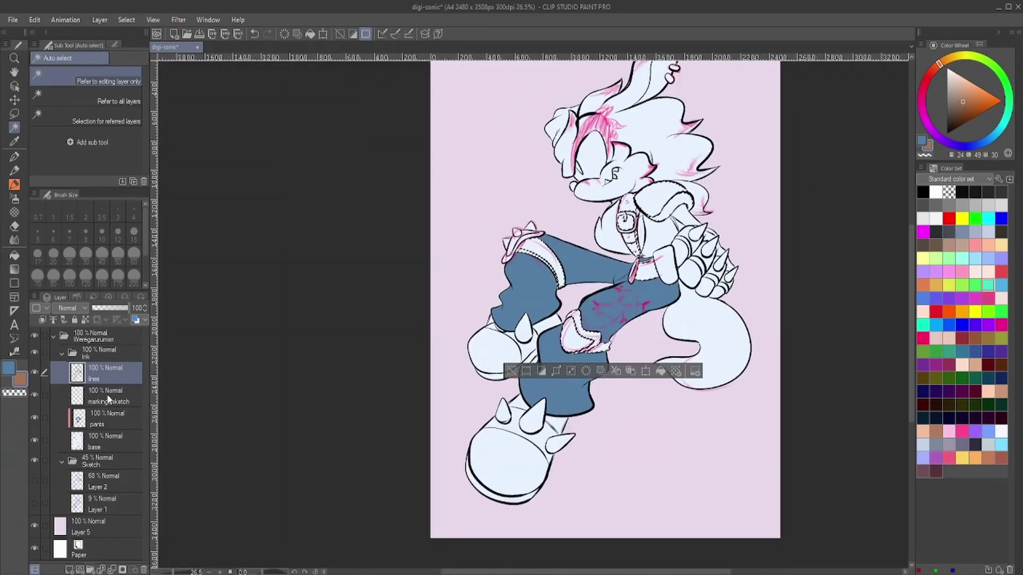
{"action": "key", "text": "ctrl+shift+n"}
{"action": "key", "text": "alt+BackSpace"}
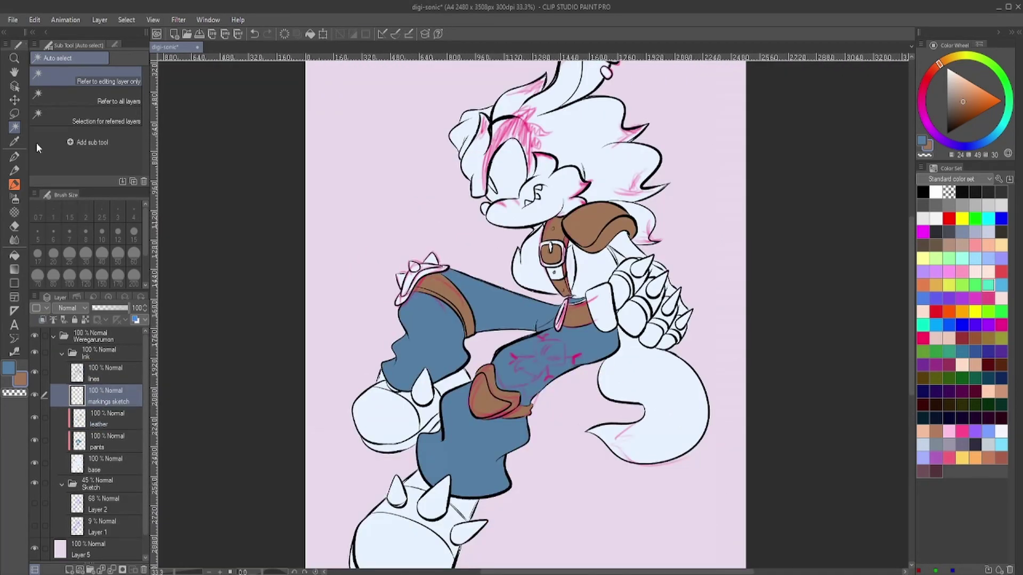
- Select the remaining chest strap pieces below the buckle, fill them brown on the leather layer and clear the selection
{"action": "scroll", "coordinate": [549, 224], "scroll_direction": "up", "scroll_amount": 4}
{"action": "left_click", "coordinate": [109, 373]}
{"action": "key", "text": "ctrl+minus"}
{"action": "left_click", "coordinate": [113, 421]}
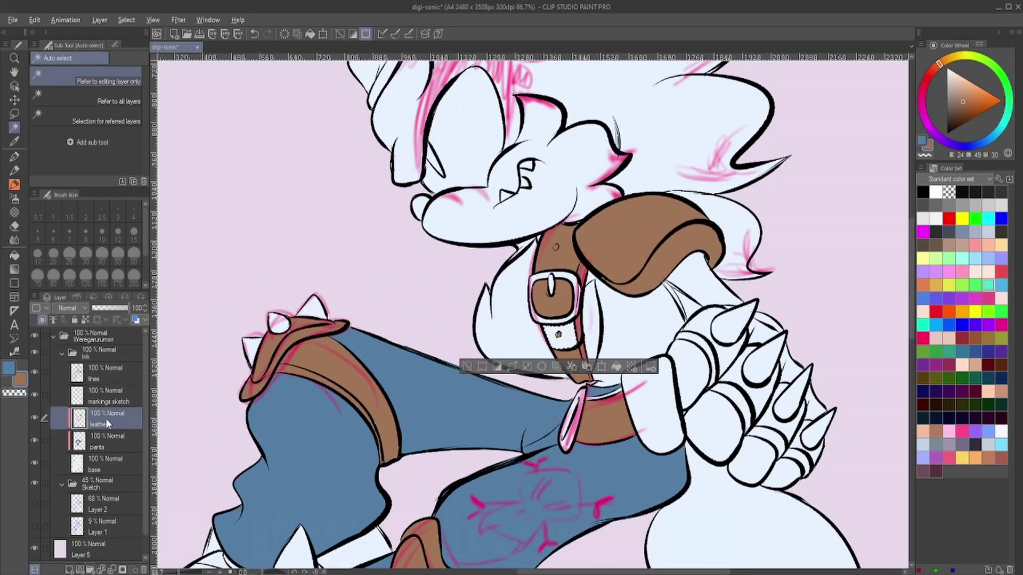
{"action": "key", "text": "ctrl+d"}
{"action": "key", "text": "p"}
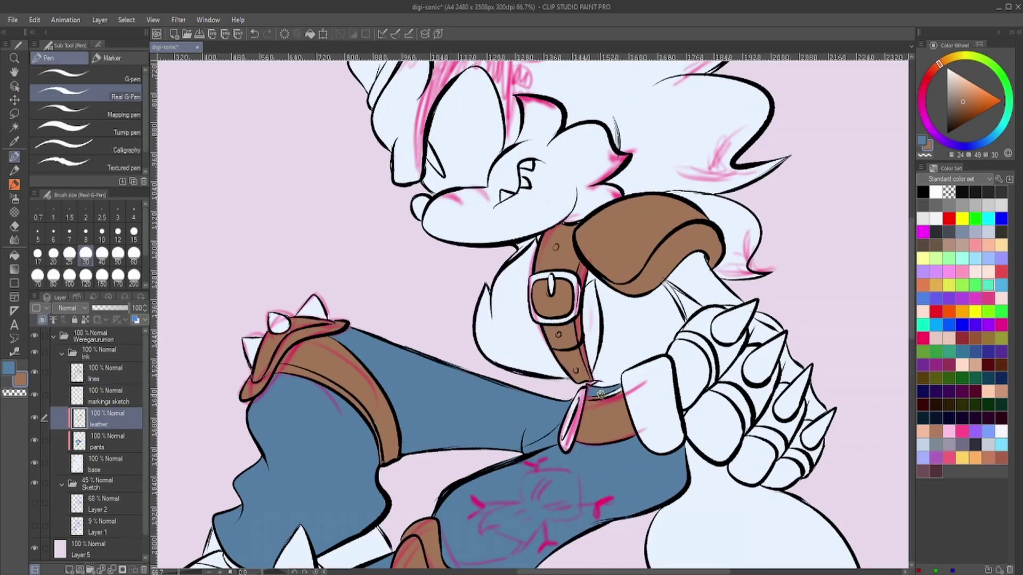
- Touch up the brown leather fill around the belt and its hanging loop with the Real G-Pen at size 30
{"action": "scroll", "coordinate": [580, 422], "scroll_direction": "up", "scroll_amount": 5}
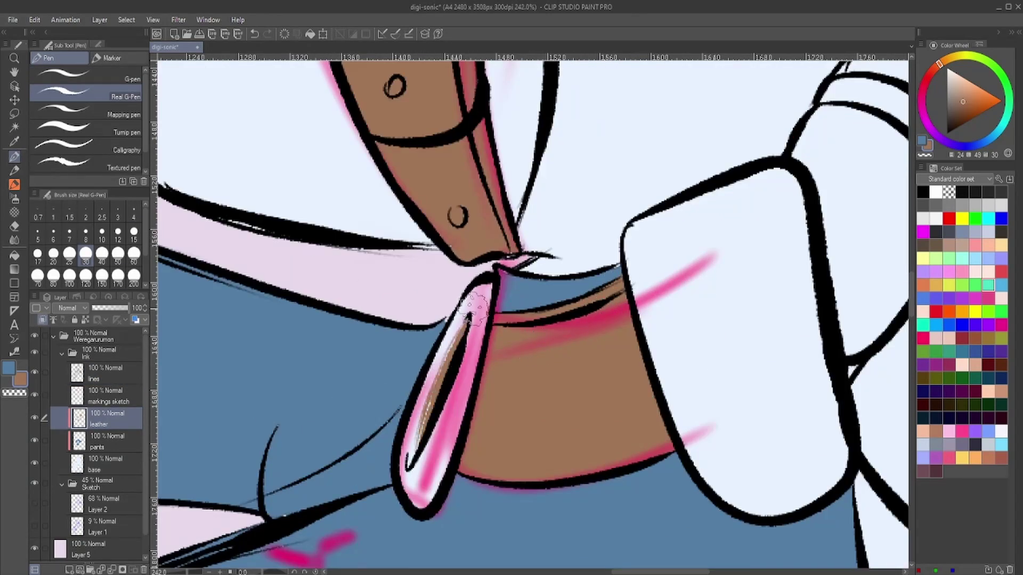
{"action": "scroll", "coordinate": [533, 341], "scroll_direction": "down", "scroll_amount": 6}
{"action": "scroll", "coordinate": [567, 291], "scroll_direction": "up", "scroll_amount": 4}
{"action": "scroll", "coordinate": [487, 263], "scroll_direction": "down", "scroll_amount": 6}
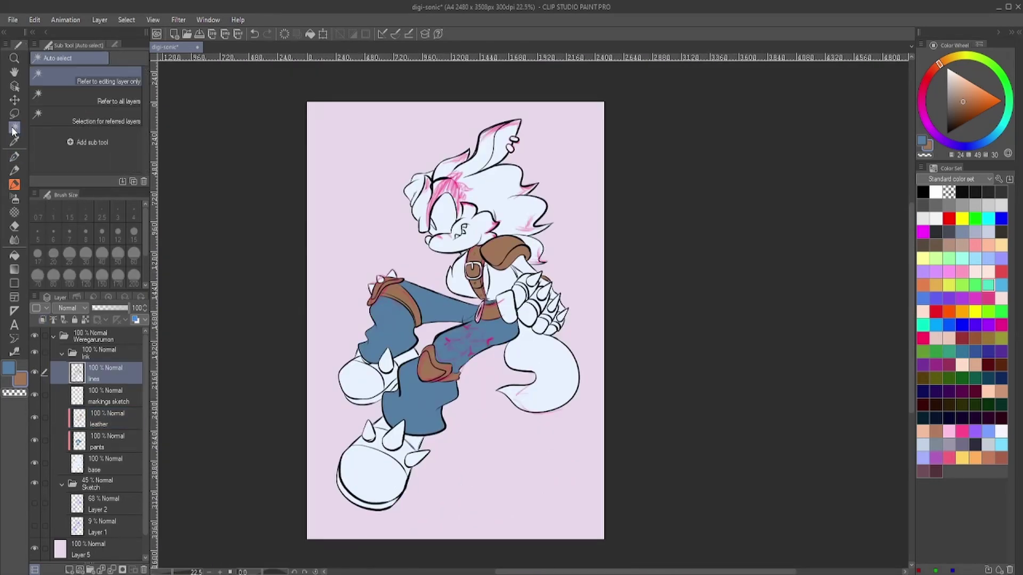
- Fill the iris golden yellow on a new layer named eyes, above the leather layer
{"action": "scroll", "coordinate": [468, 224], "scroll_direction": "down", "scroll_amount": 3}
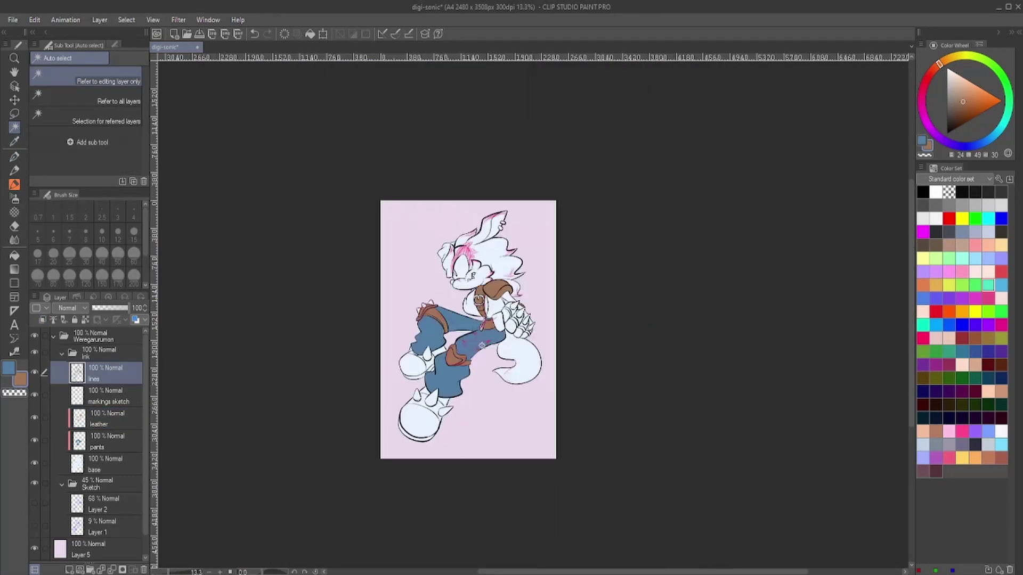
{"action": "scroll", "coordinate": [469, 213], "scroll_direction": "up", "scroll_amount": 5}
{"action": "left_click", "coordinate": [99, 423]}
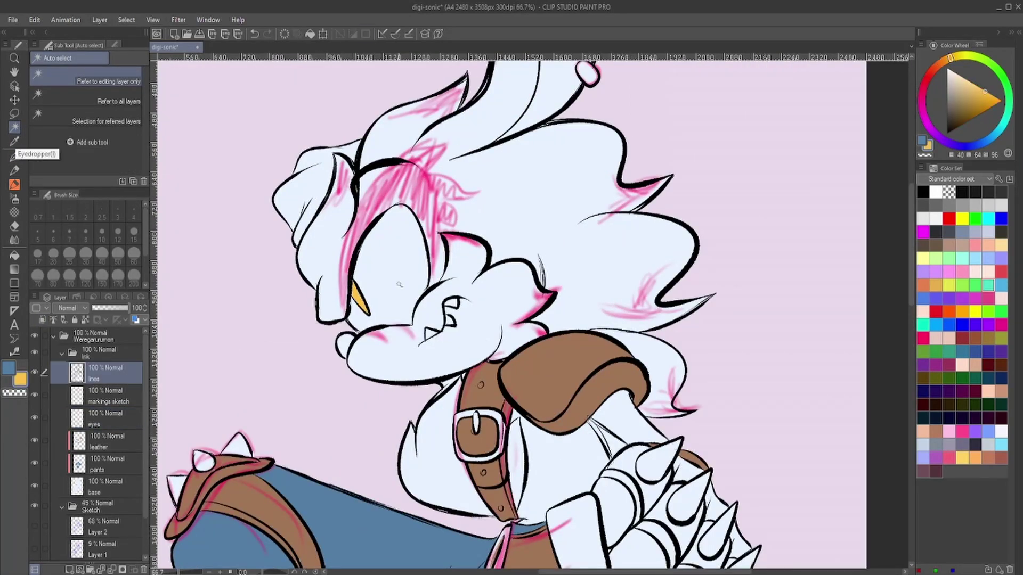
- Fill the eye area around the iris white on a new clipped layer named eye whites
{"action": "left_click", "coordinate": [106, 441]}
{"action": "key", "text": "alt+Delete"}
{"action": "key", "text": "ctrl+d"}
{"action": "scroll", "coordinate": [511, 314], "scroll_direction": "down", "scroll_amount": 3}
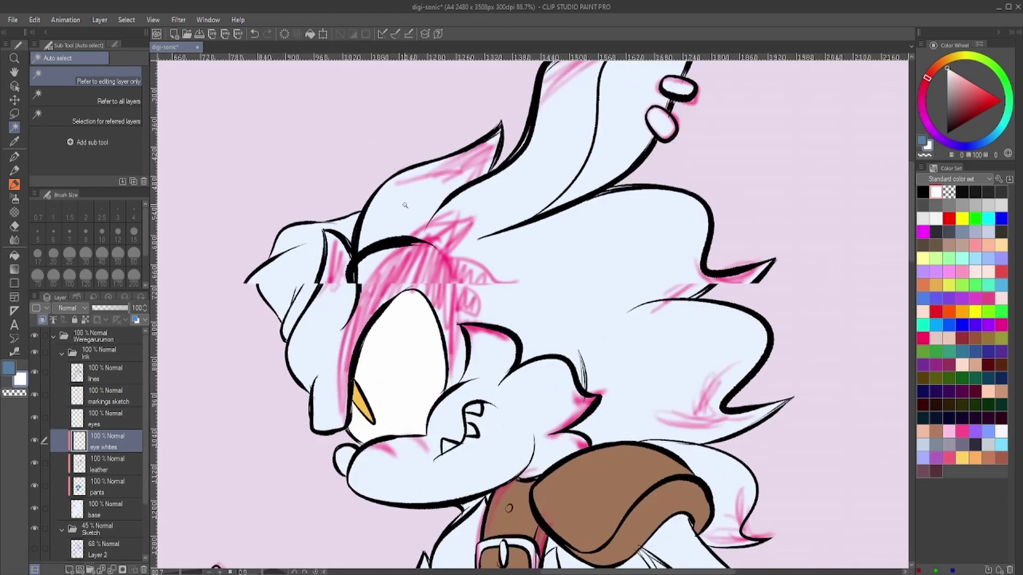
- Select the teeth from the line art and fill them white on the eye whites layer
{"action": "key", "text": "e"}
{"action": "scroll", "coordinate": [511, 314], "scroll_direction": "down", "scroll_amount": 3}
{"action": "left_click", "coordinate": [107, 373]}
{"action": "scroll", "coordinate": [372, 319], "scroll_direction": "up", "scroll_amount": 5}
{"action": "key", "text": "w"}
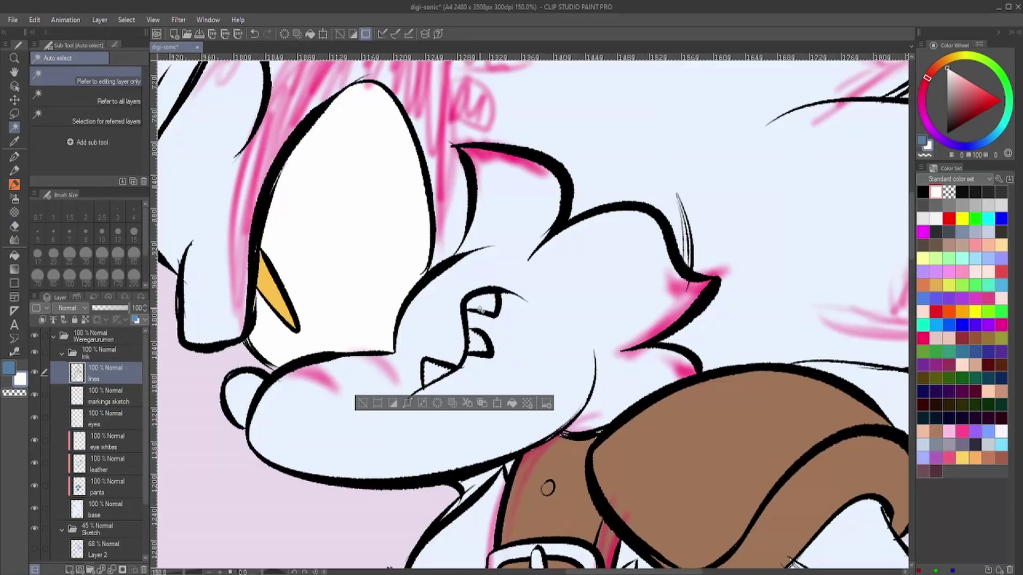
{"action": "left_click", "coordinate": [106, 441]}
{"action": "left_click", "coordinate": [364, 325]}
{"action": "scroll", "coordinate": [364, 325], "scroll_direction": "down", "scroll_amount": 2}
{"action": "scroll", "coordinate": [314, 559], "scroll_direction": "down", "scroll_amount": 2}
- Add a clipped layer above the leather layer and colour the nose dark slate blue
{"action": "left_click", "coordinate": [107, 463]}
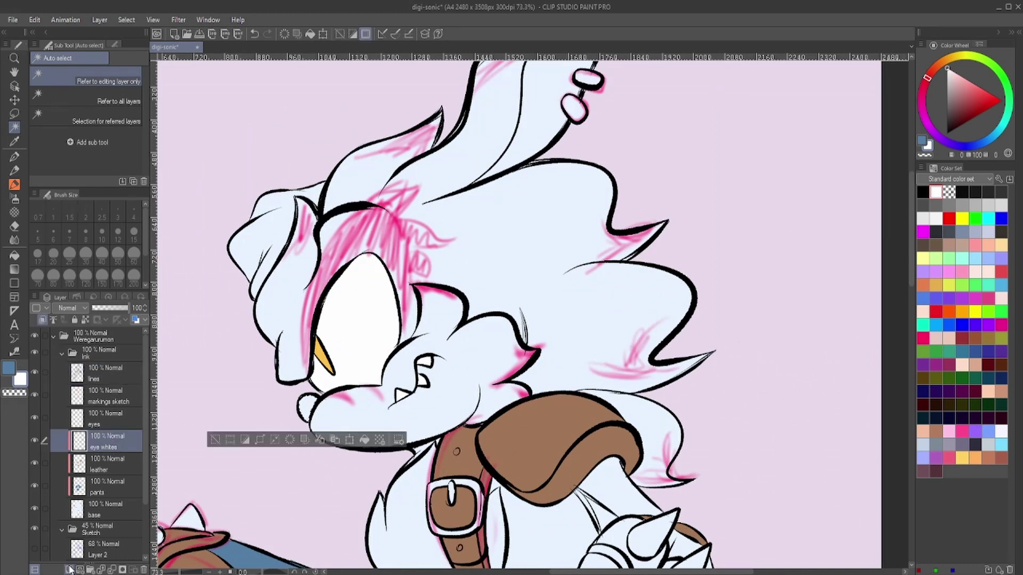
{"action": "key", "text": "ctrl+shift+n"}
{"action": "scroll", "coordinate": [288, 275], "scroll_direction": "down", "scroll_amount": 2}
{"action": "scroll", "coordinate": [288, 276], "scroll_direction": "up", "scroll_amount": 3}
{"action": "left_click", "coordinate": [376, 359], "text": "ctrl+shift"}
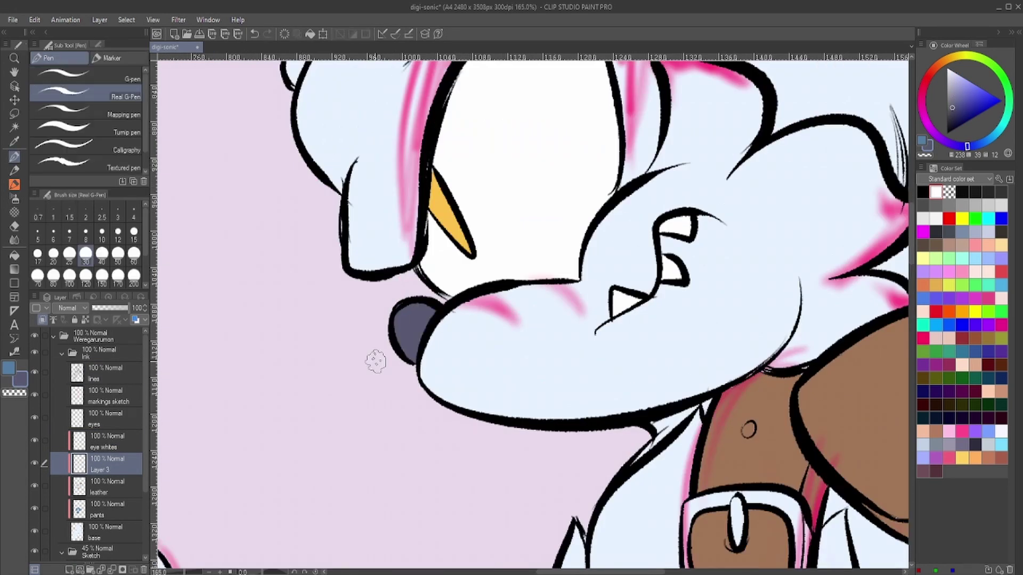
- Fill the muzzle and cheek fur white on the eye whites layer
{"action": "scroll", "coordinate": [377, 358], "scroll_direction": "down", "scroll_amount": 3}
{"action": "scroll", "coordinate": [480, 319], "scroll_direction": "up", "scroll_amount": 1}
{"action": "left_click", "coordinate": [106, 396]}
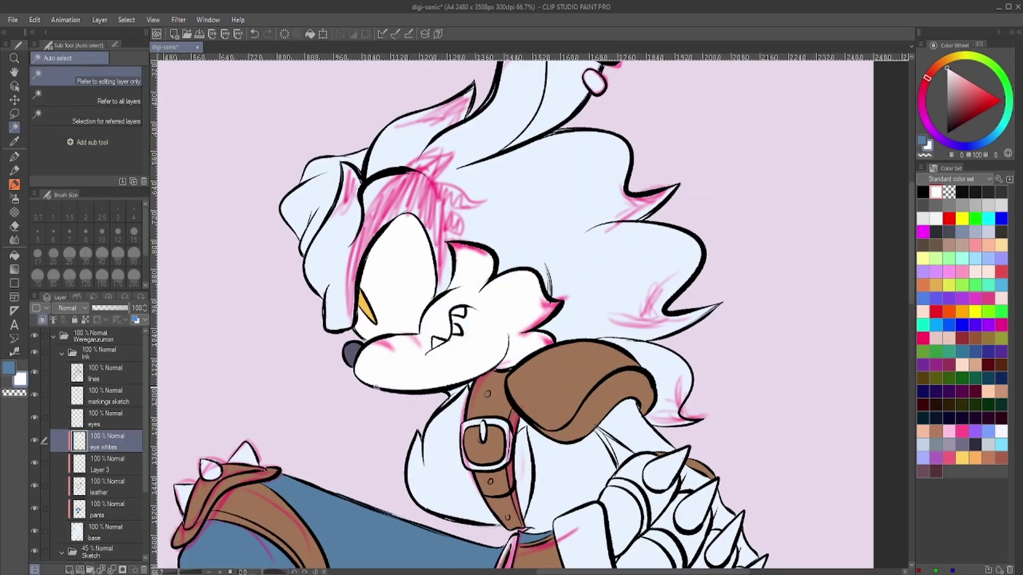
- Add an empty layer above the markings sketch and name the nose colour layer nose
{"action": "key", "text": "ctrl+shift+n"}
{"action": "scroll", "coordinate": [480, 320], "scroll_direction": "down", "scroll_amount": 2}
{"action": "left_click", "coordinate": [90, 486]}
- Sample the iris yellow, select the spiked knuckle bands from the line art and fill them on the eyes layer
{"action": "left_click", "coordinate": [376, 341], "text": "alt"}
{"action": "scroll", "coordinate": [613, 479], "scroll_direction": "up", "scroll_amount": 2}
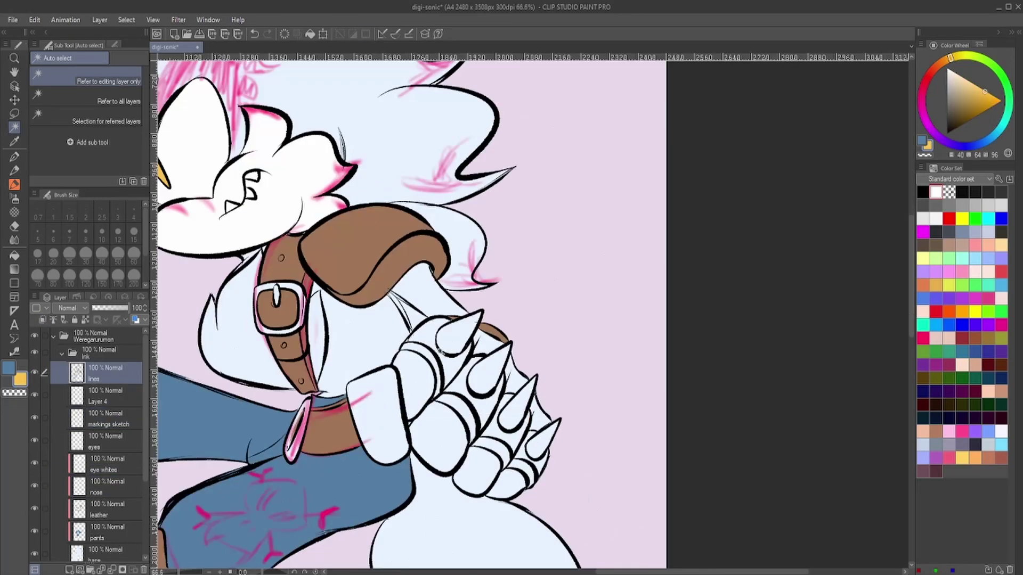
{"action": "left_click", "coordinate": [569, 460]}
{"action": "left_click", "coordinate": [620, 487], "text": "shift"}
{"action": "left_click", "coordinate": [647, 532], "text": "shift"}
{"action": "scroll", "coordinate": [101, 426], "scroll_direction": "down", "scroll_amount": 2}
{"action": "left_click", "coordinate": [105, 390]}
{"action": "key", "text": "alt+BackSpace"}
{"action": "scroll", "coordinate": [373, 320], "scroll_direction": "up", "scroll_amount": 2}
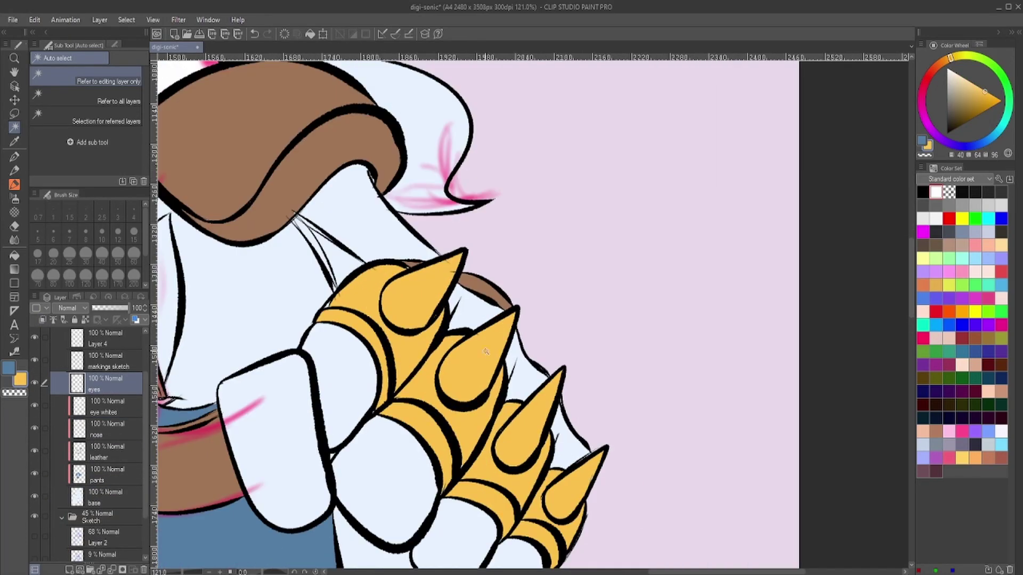
- Sample the trouser blue and fill the upper arm beneath the shoulder pad on the pants layer
{"action": "scroll", "coordinate": [373, 319], "scroll_direction": "down", "scroll_amount": 3}
{"action": "left_click", "coordinate": [250, 479], "text": "alt"}
{"action": "left_click", "coordinate": [298, 373], "text": "ctrl+shift"}
{"action": "scroll", "coordinate": [155, 428], "scroll_direction": "up", "scroll_amount": 3}
{"action": "key", "text": "alt+BackSpace"}
{"action": "scroll", "coordinate": [412, 298], "scroll_direction": "up", "scroll_amount": 3}
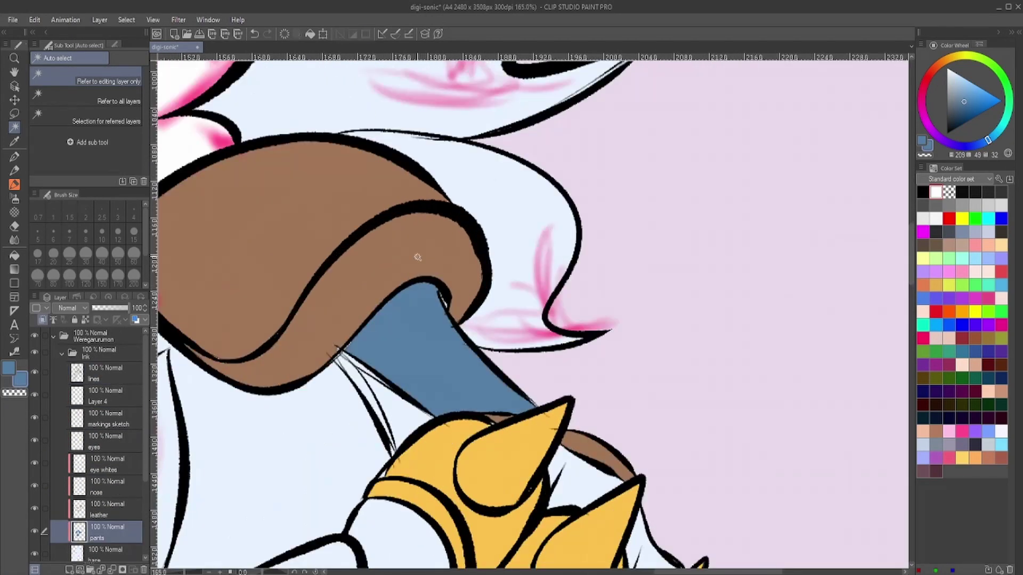
- Patch small gaps in the leather and spiked knuckle fills with the Real G-Pen at size 15, using sampled colours
{"action": "key", "text": "p"}
{"action": "left_click", "coordinate": [106, 509]}
{"action": "left_click", "coordinate": [417, 439], "text": "alt"}
{"action": "left_click", "coordinate": [418, 439], "text": "ctrl+shift"}
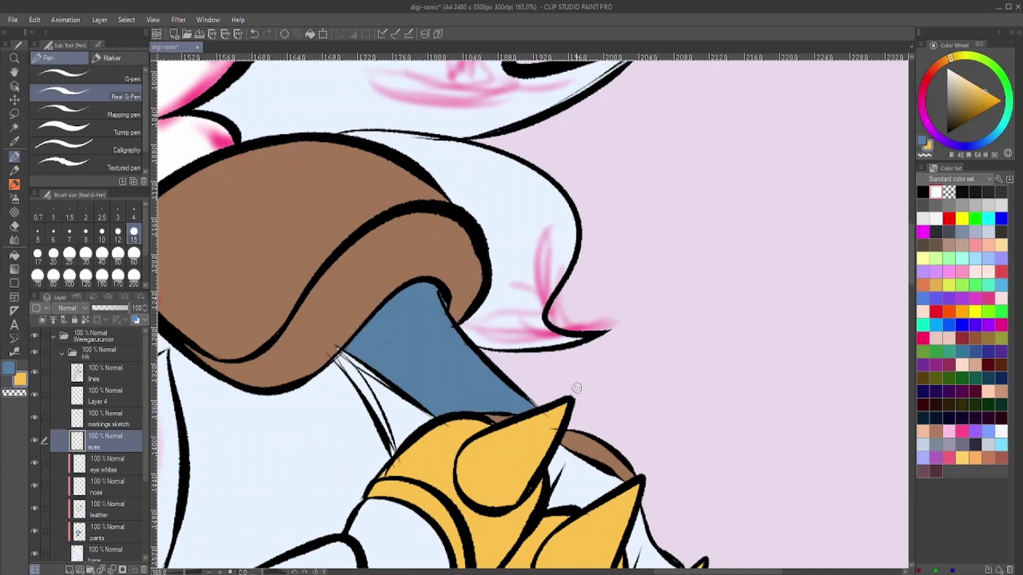
{"action": "scroll", "coordinate": [646, 496], "scroll_direction": "down", "scroll_amount": 5}
{"action": "left_click", "coordinate": [524, 292], "text": "ctrl+shift"}
{"action": "scroll", "coordinate": [523, 292], "scroll_direction": "down", "scroll_amount": 5}
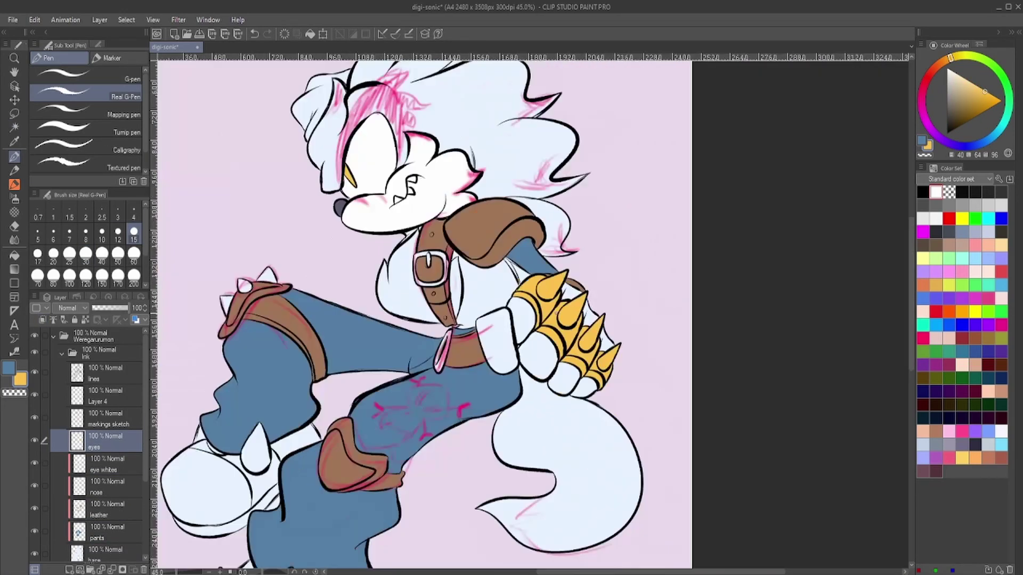
- Erase stray ink under the shoulder pad on the lines layer and retouch the pad's brown edge on the leather layer
{"action": "scroll", "coordinate": [524, 293], "scroll_direction": "up", "scroll_amount": 2}
{"action": "key", "text": "e"}
{"action": "scroll", "coordinate": [533, 251], "scroll_direction": "up", "scroll_amount": 5}
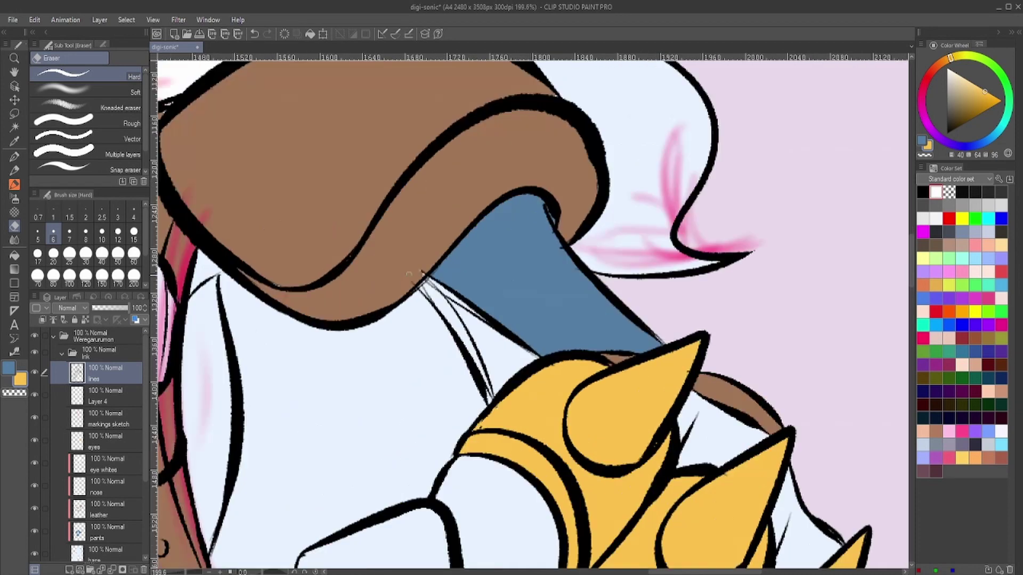
{"action": "left_click", "coordinate": [288, 272], "text": "alt"}
{"action": "left_click", "coordinate": [288, 272], "text": "ctrl+shift"}
{"action": "key", "text": "p"}
{"action": "left_click_drag", "start_coordinate": [427, 237], "coordinate": [497, 219]}
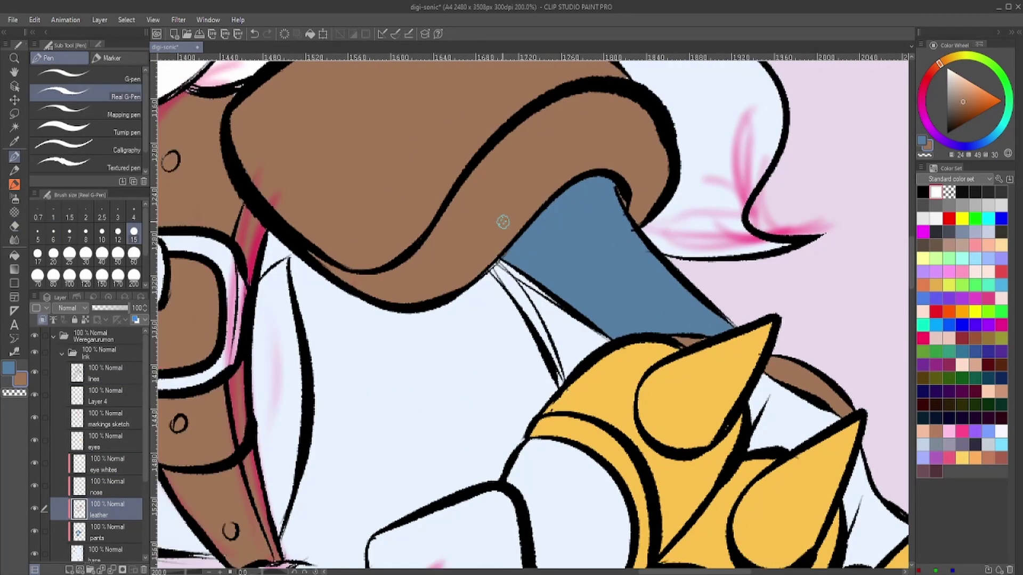
- Select the narrow gap between the torso and upper arm and delete the base fill inside it
{"action": "key", "text": "w"}
{"action": "left_click", "coordinate": [528, 298]}
{"action": "left_click", "coordinate": [527, 299], "text": "ctrl+shift"}
{"action": "key", "text": "Delete"}
{"action": "scroll", "coordinate": [491, 356], "scroll_direction": "down", "scroll_amount": 5}
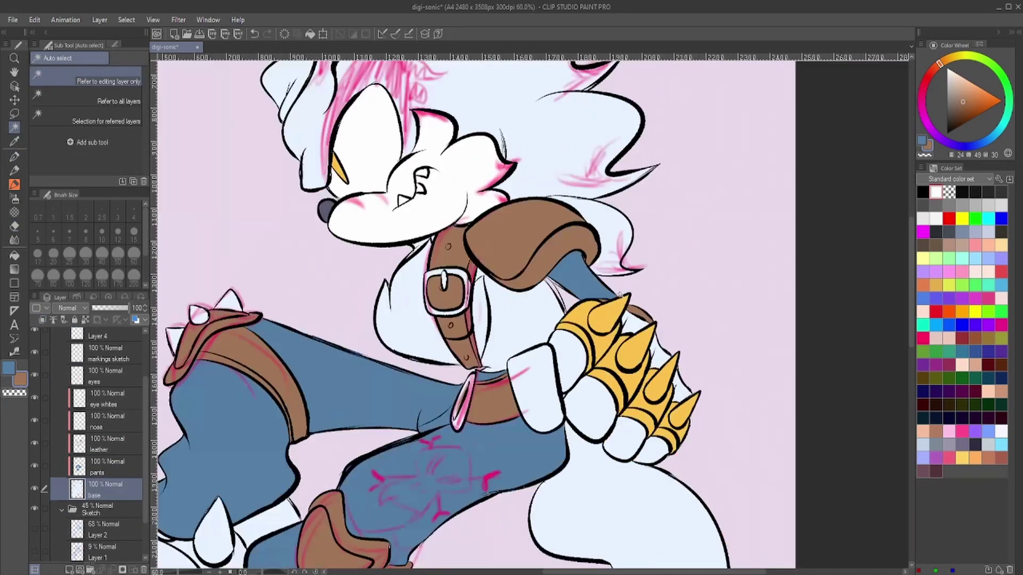
- Fill the arm patches visible between the knuckle spikes with the trouser blue on the pants layer, then deselect
{"action": "scroll", "coordinate": [491, 356], "scroll_direction": "up", "scroll_amount": 1}
{"action": "left_click", "coordinate": [634, 397], "text": "ctrl+shift"}
{"action": "left_click", "coordinate": [634, 397]}
{"action": "left_click", "coordinate": [634, 397]}
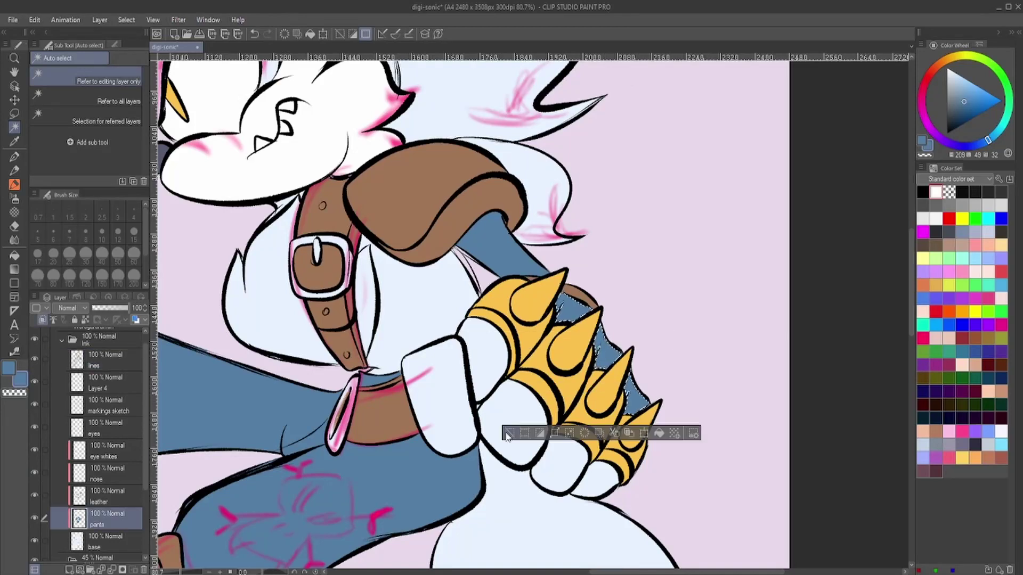
{"action": "scroll", "coordinate": [634, 397], "scroll_direction": "down", "scroll_amount": 5}
- Move the markings sketch layer below the eye whites layer and add a clipped layer directly above it
{"action": "key", "text": "x"}
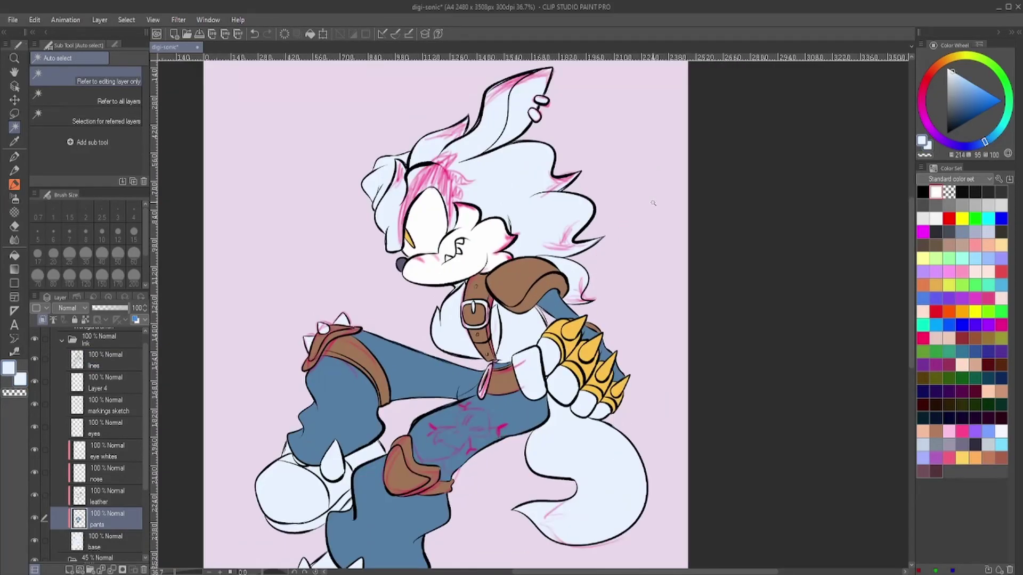
{"action": "key", "text": "k"}
{"action": "mouse_move", "coordinate": [107, 408]}
{"action": "left_mouse_down"}
{"action": "mouse_move", "coordinate": [130, 454]}
{"action": "mouse_move", "coordinate": [112, 466]}
{"action": "left_mouse_up"}
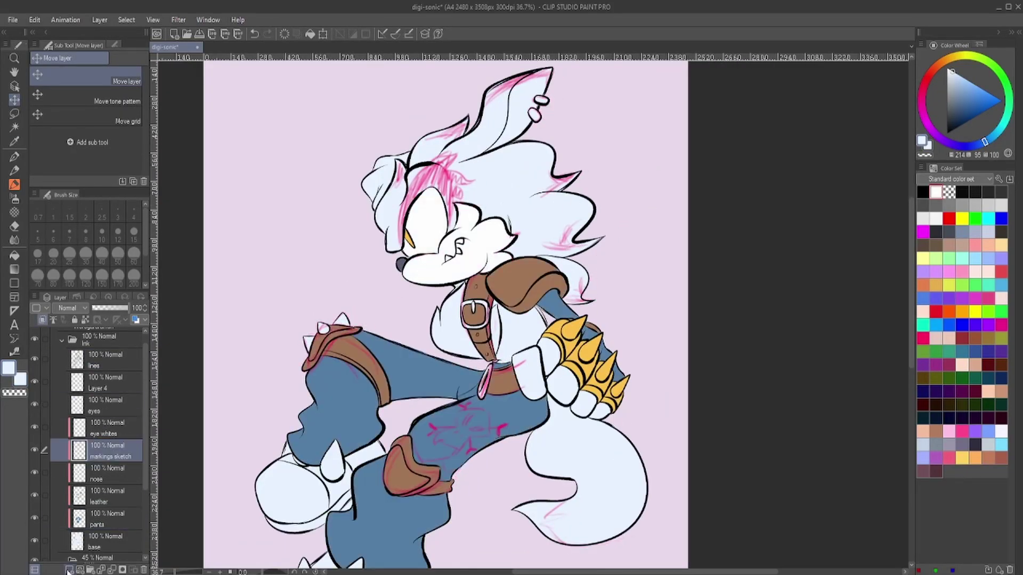
{"action": "left_click", "coordinate": [68, 570]}
- Outline the forehead and eye marking in muted indigo over the sketch with the Real G-Pen at size 20
{"action": "left_click", "coordinate": [973, 144]}
{"action": "left_click", "coordinate": [966, 102]}
{"action": "scroll", "coordinate": [474, 86], "scroll_direction": "up", "scroll_amount": 4}
{"action": "left_click", "coordinate": [14, 157]}
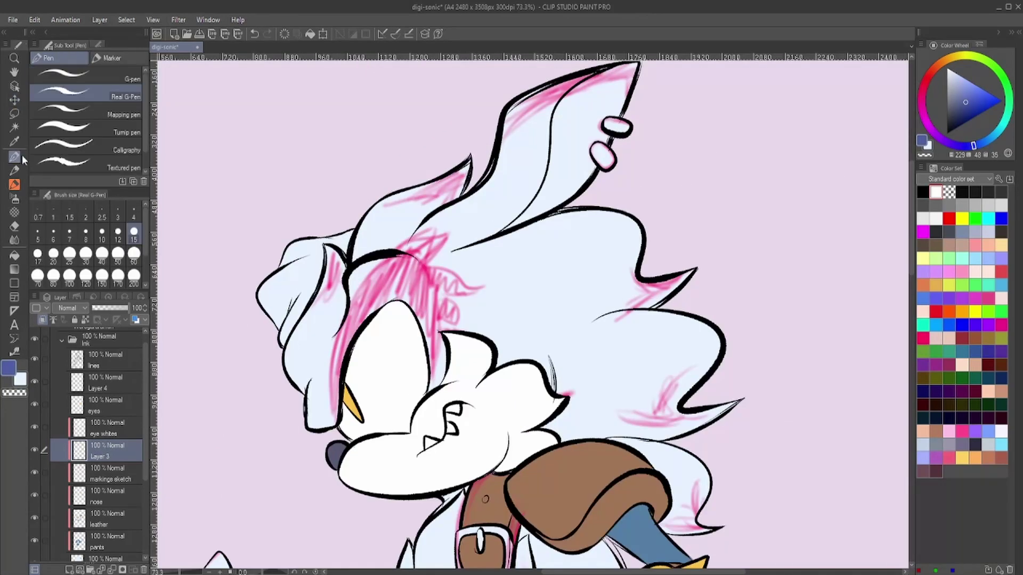
{"action": "left_click", "coordinate": [53, 253]}
{"action": "left_click_drag", "start_coordinate": [395, 256], "coordinate": [333, 421]}
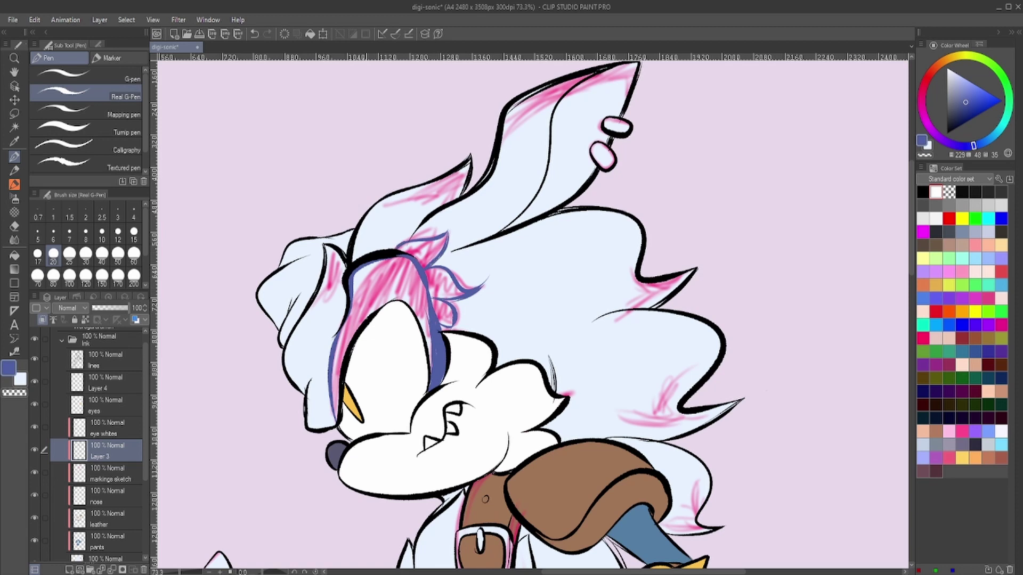
{"action": "left_click_drag", "start_coordinate": [341, 320], "coordinate": [405, 367]}
- Fill the inside of the outlined forehead marking with the same indigo
{"action": "key", "text": "g"}
{"action": "left_click", "coordinate": [389, 299]}
{"action": "left_click", "coordinate": [442, 315]}
- Paint indigo markings on the folded ear, the head tuft and the tall ear's edge and tip
{"action": "key", "text": "p"}
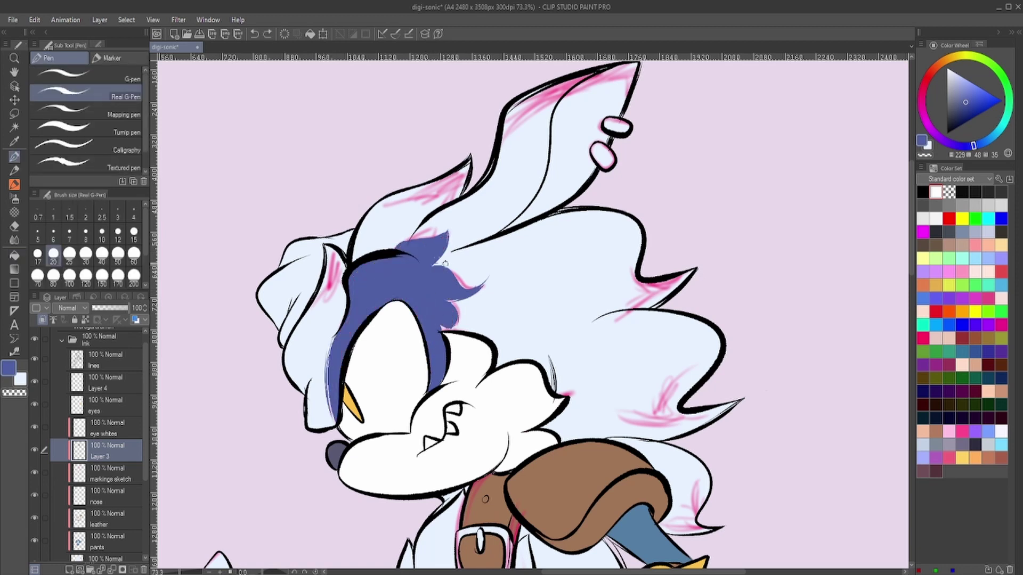
{"action": "mouse_move", "coordinate": [384, 209]}
{"action": "left_mouse_down"}
{"action": "mouse_move", "coordinate": [430, 197]}
{"action": "mouse_move", "coordinate": [436, 208]}
{"action": "mouse_move", "coordinate": [462, 173]}
{"action": "left_mouse_up"}
{"action": "scroll", "coordinate": [459, 139], "scroll_direction": "down", "scroll_amount": 1}
{"action": "scroll", "coordinate": [458, 139], "scroll_direction": "up", "scroll_amount": 2}
{"action": "left_click_drag", "start_coordinate": [405, 245], "coordinate": [520, 170]}
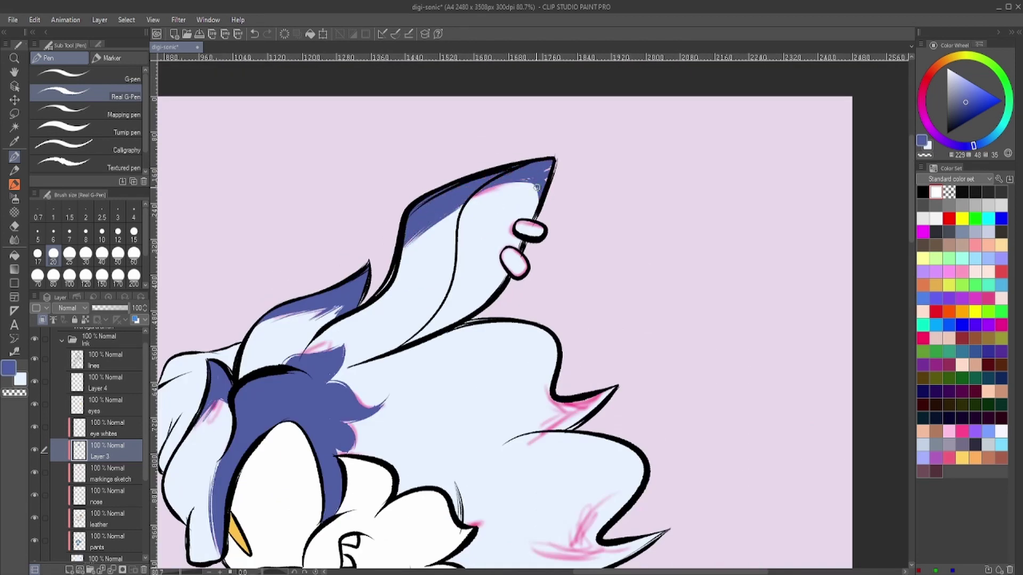
- Paint indigo tips on the upper and middle spikes of the back hair, following the sketch
{"action": "scroll", "coordinate": [537, 188], "scroll_direction": "up", "scroll_amount": 1}
{"action": "mouse_move", "coordinate": [504, 271]}
{"action": "left_mouse_down"}
{"action": "mouse_move", "coordinate": [533, 305]}
{"action": "mouse_move", "coordinate": [578, 272]}
{"action": "left_mouse_up"}
{"action": "left_click_drag", "start_coordinate": [520, 304], "coordinate": [556, 264]}
{"action": "mouse_move", "coordinate": [580, 404]}
{"action": "left_mouse_down"}
{"action": "mouse_move", "coordinate": [562, 457]}
{"action": "mouse_move", "coordinate": [634, 428]}
{"action": "mouse_move", "coordinate": [544, 444]}
{"action": "left_mouse_up"}
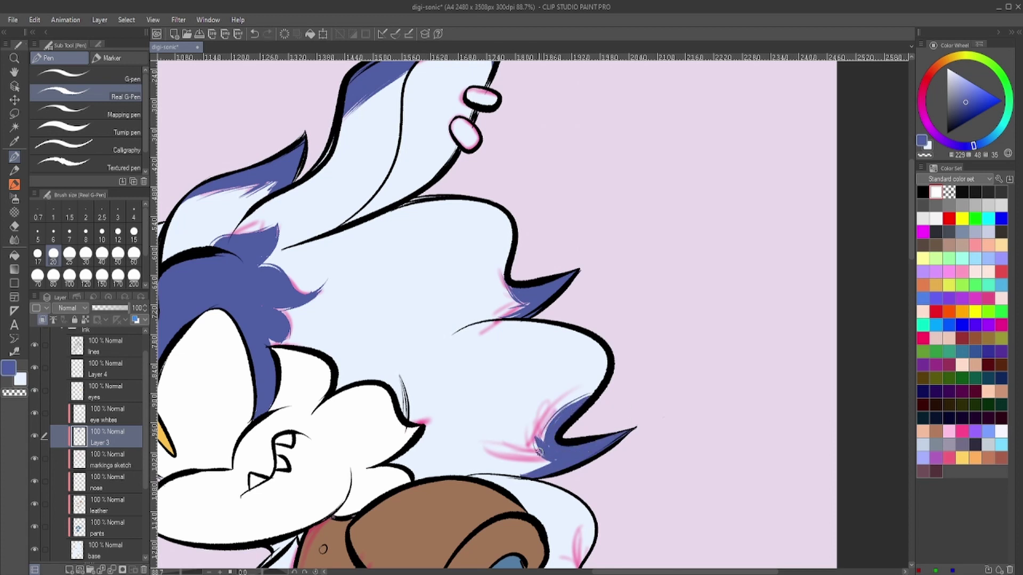
- Paint the indigo tip on the lowest back-hair spike following the sketch, and trim its stray strokes with the hard eraser
{"action": "scroll", "coordinate": [539, 452], "scroll_direction": "down", "scroll_amount": 8}
{"action": "scroll", "coordinate": [509, 351], "scroll_direction": "up", "scroll_amount": 7}
{"action": "left_click_drag", "start_coordinate": [477, 405], "coordinate": [522, 400]}
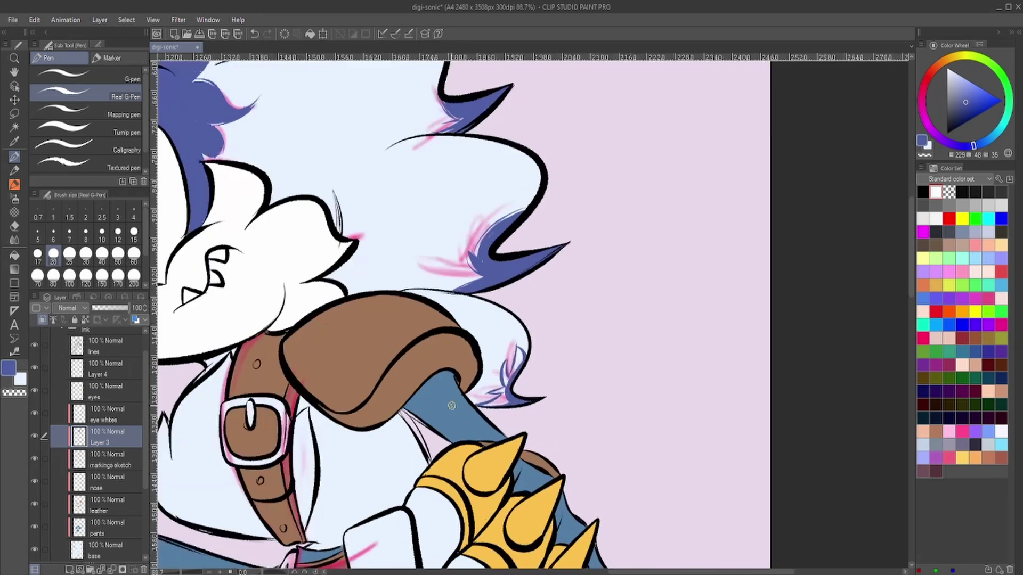
{"action": "scroll", "coordinate": [510, 395], "scroll_direction": "up", "scroll_amount": 5}
{"action": "mouse_move", "coordinate": [439, 410]}
{"action": "left_mouse_down"}
{"action": "mouse_move", "coordinate": [620, 329]}
{"action": "mouse_move", "coordinate": [489, 334]}
{"action": "mouse_move", "coordinate": [527, 264]}
{"action": "left_mouse_up"}
{"action": "left_click_drag", "start_coordinate": [480, 373], "coordinate": [505, 272]}
{"action": "scroll", "coordinate": [544, 304], "scroll_direction": "down", "scroll_amount": 5}
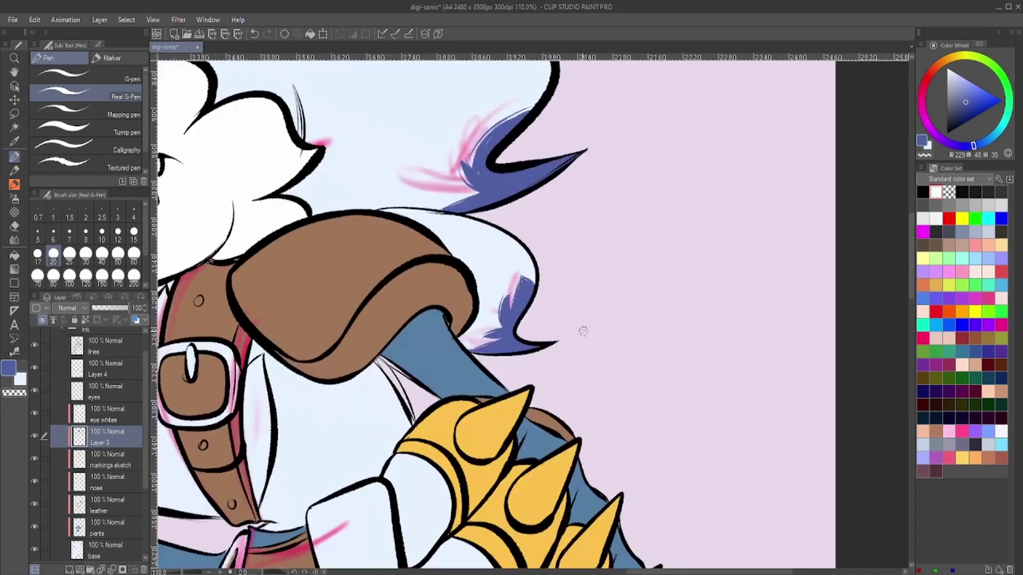
{"action": "scroll", "coordinate": [582, 330], "scroll_direction": "up", "scroll_amount": 5}
{"action": "key", "text": "e"}
{"action": "left_click_drag", "start_coordinate": [480, 234], "coordinate": [459, 247]}
{"action": "scroll", "coordinate": [480, 222], "scroll_direction": "down", "scroll_amount": 6}
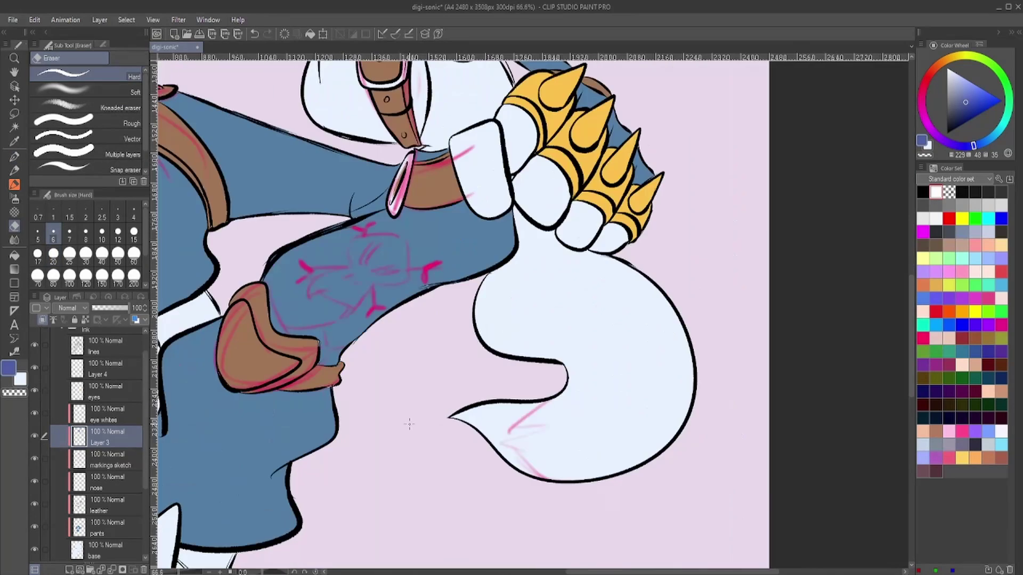
- Outline the jagged marking on the tail tip in indigo and fill its inside with the same colour
{"action": "key", "text": "p"}
{"action": "left_click_drag", "start_coordinate": [543, 427], "coordinate": [505, 442]}
{"action": "left_click_drag", "start_coordinate": [506, 403], "coordinate": [532, 406]}
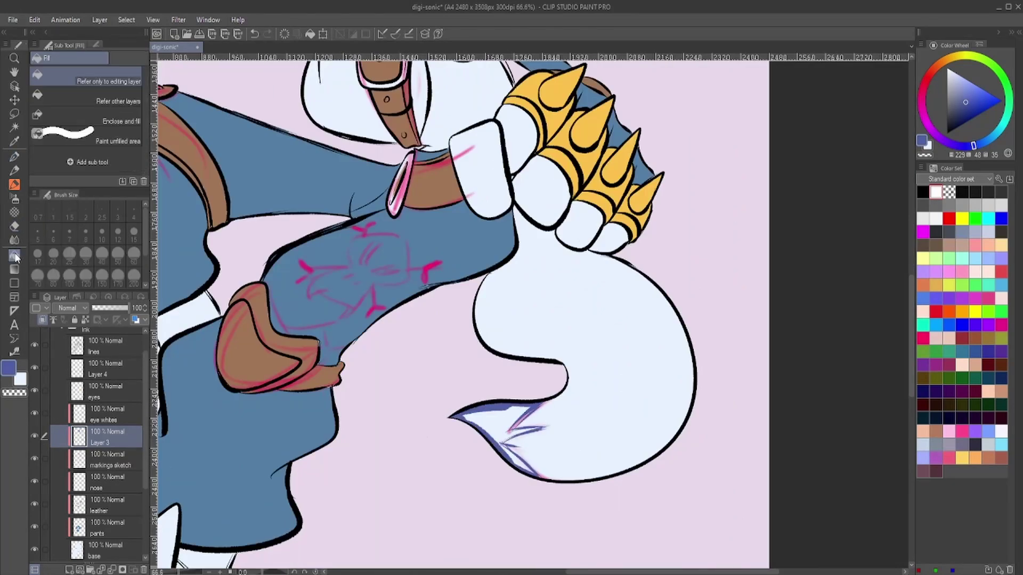
{"action": "left_click_drag", "start_coordinate": [469, 419], "coordinate": [521, 461]}
{"action": "scroll", "coordinate": [526, 432], "scroll_direction": "down", "scroll_amount": 6}
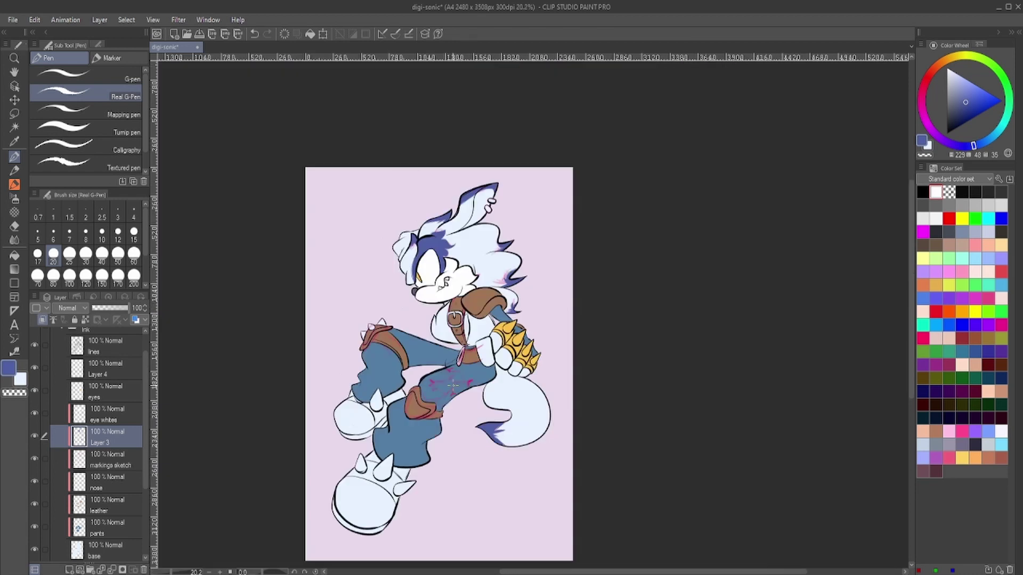
- Select the shoe spikes from the lines layer with Auto select and fill them with pink on a separate clipped layer
{"action": "scroll", "coordinate": [393, 411], "scroll_direction": "up", "scroll_amount": 4}
{"action": "key", "text": "w"}
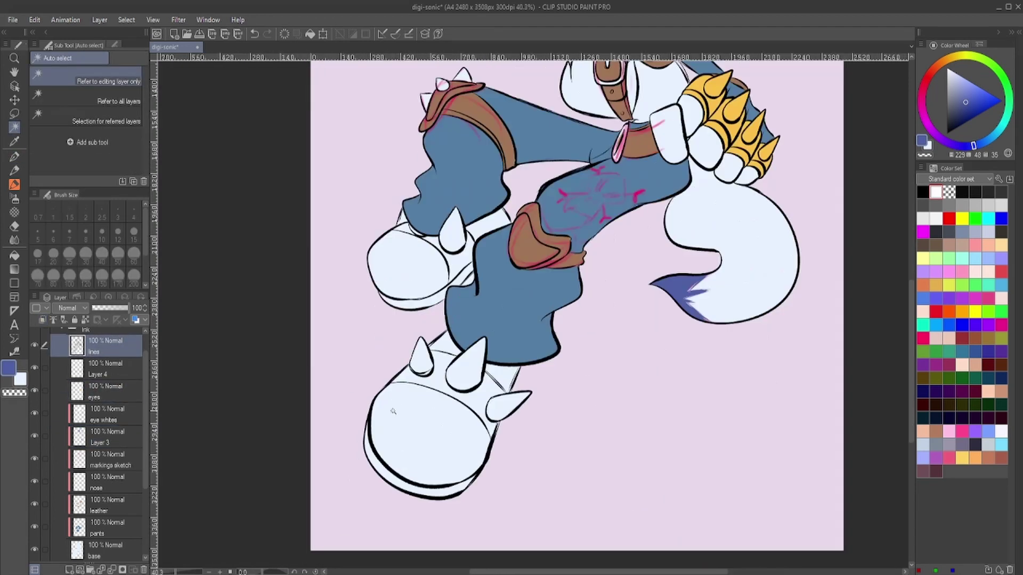
{"action": "left_click", "coordinate": [426, 411]}
{"action": "scroll", "coordinate": [426, 411], "scroll_direction": "up", "scroll_amount": 5}
{"action": "scroll", "coordinate": [426, 412], "scroll_direction": "down", "scroll_amount": 6}
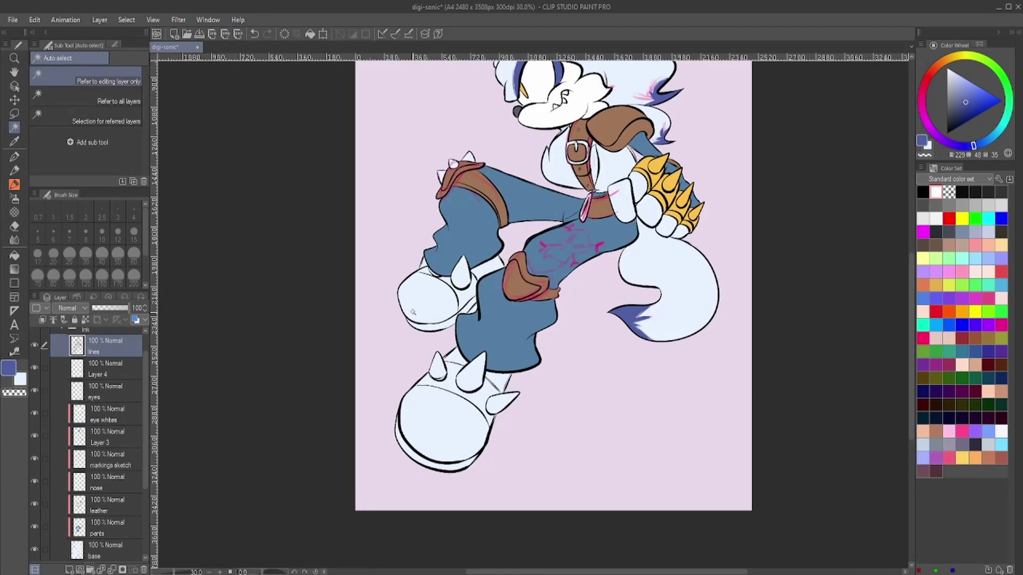
{"action": "scroll", "coordinate": [468, 476], "scroll_direction": "up", "scroll_amount": 3}
{"action": "scroll", "coordinate": [468, 476], "scroll_direction": "down", "scroll_amount": 1}
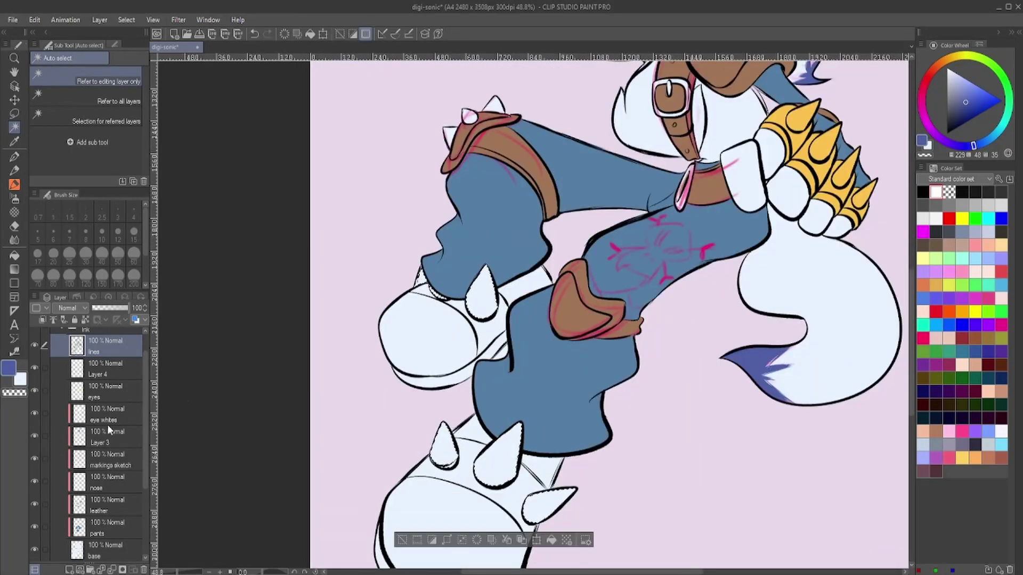
{"action": "scroll", "coordinate": [107, 424], "scroll_direction": "down", "scroll_amount": 2}
{"action": "double_click", "coordinate": [102, 382]}
{"action": "key", "text": "ctrl+0"}
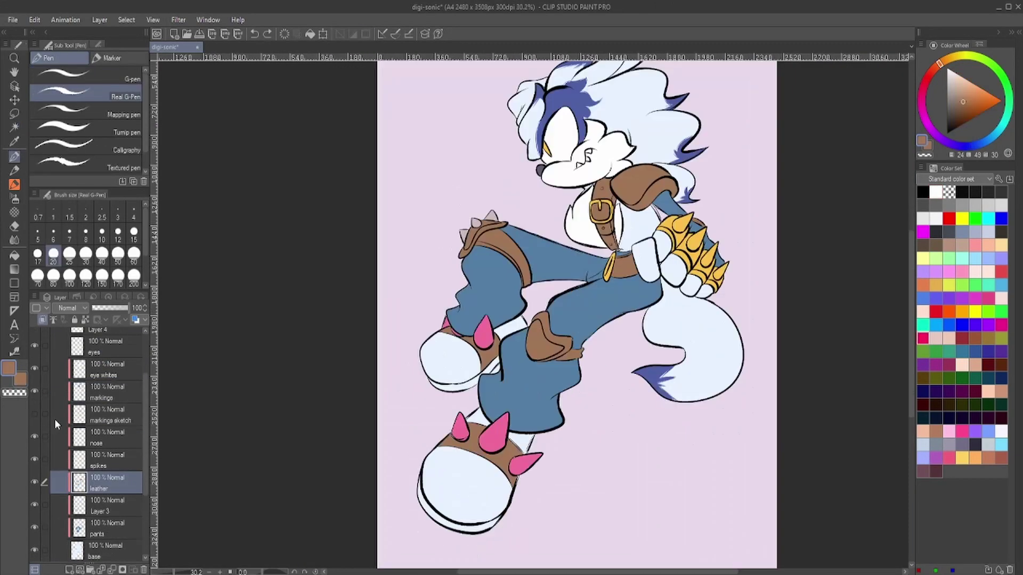
- Fill the shoe toes and soles with brown on the leather layer and recolour the shoe spikes pale grey on the spikes layer
{"action": "left_click", "coordinate": [14, 127]}
{"action": "left_click", "coordinate": [452, 490]}
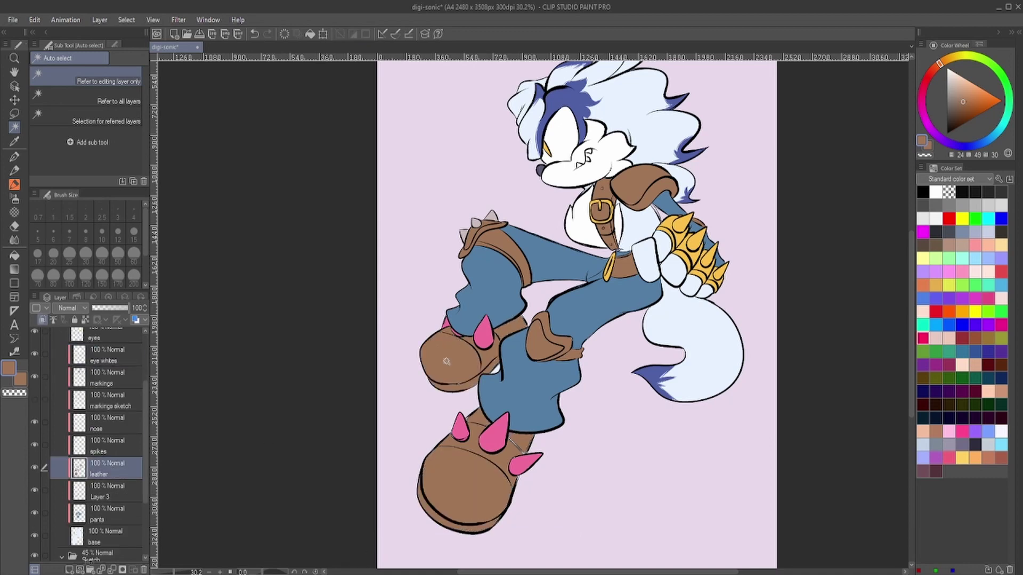
{"action": "scroll", "coordinate": [533, 319], "scroll_direction": "up", "scroll_amount": 2}
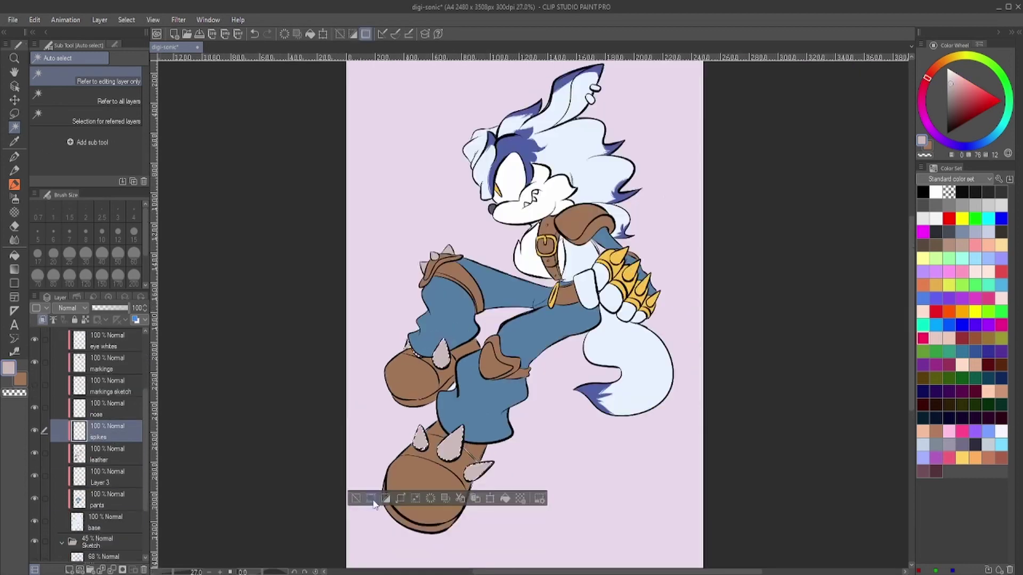
{"action": "left_click", "coordinate": [341, 496]}
- Paint over the unfilled gaps in the front shoe with brown on the leather layer, using the Real G-Pen at size 30
{"action": "scroll", "coordinate": [228, 474], "scroll_direction": "up", "scroll_amount": 5}
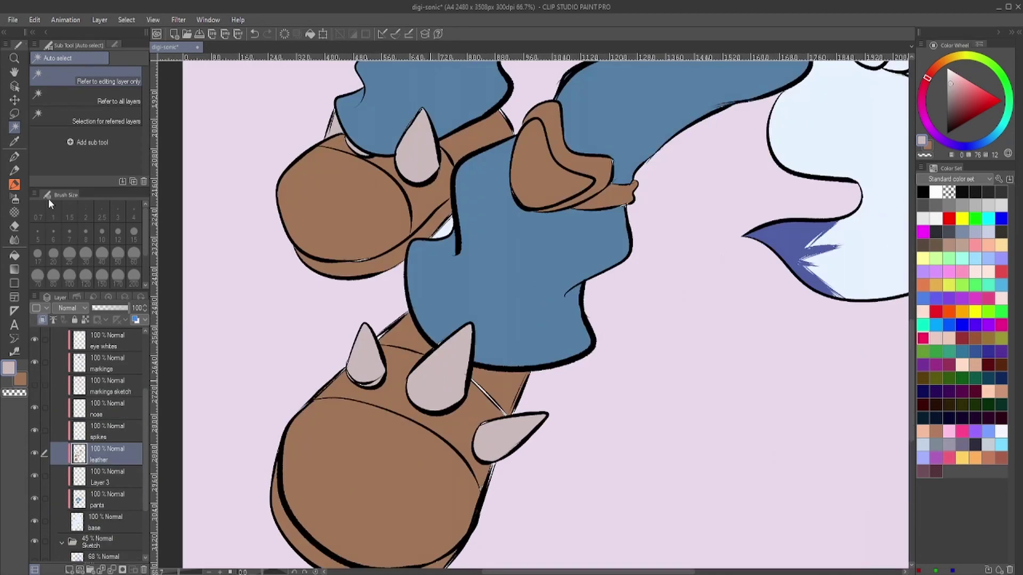
{"action": "key", "text": "p"}
{"action": "key", "text": "]"}
{"action": "key", "text": "]"}
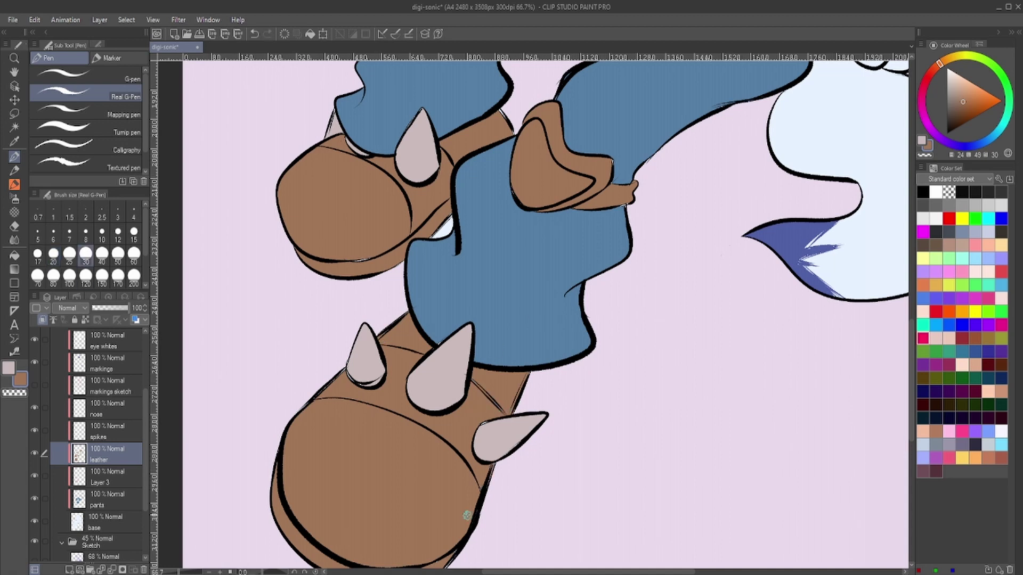
{"action": "left_click_drag", "start_coordinate": [467, 515], "coordinate": [467, 382]}
{"action": "scroll", "coordinate": [466, 382], "scroll_direction": "down", "scroll_amount": 4}
{"action": "scroll", "coordinate": [467, 382], "scroll_direction": "up", "scroll_amount": 3}
{"action": "scroll", "coordinate": [480, 235], "scroll_direction": "down", "scroll_amount": 5}
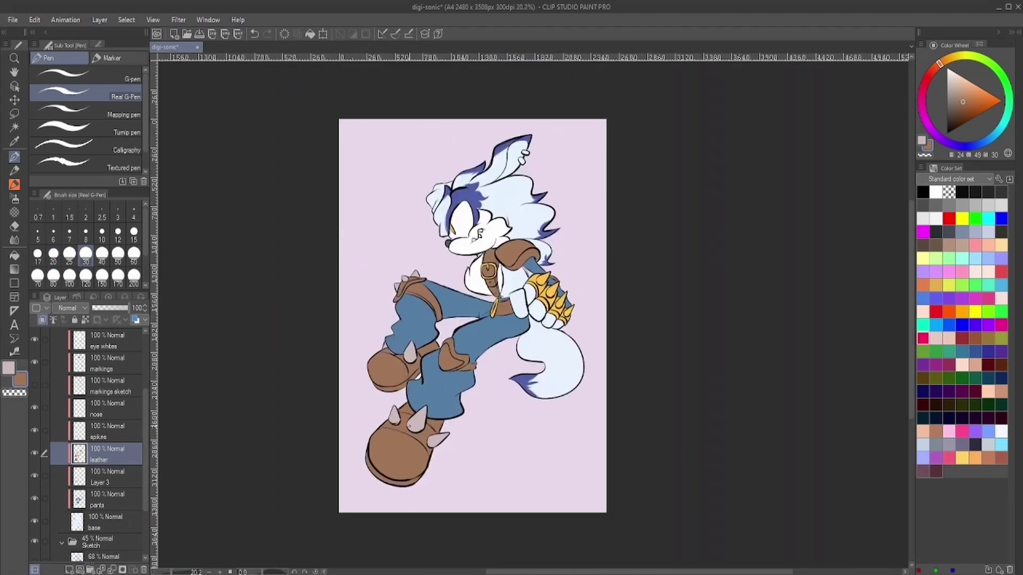
- Select both shoe soles from the line art and fill them with light tan on a clipped layer named soles
{"action": "scroll", "coordinate": [480, 233], "scroll_direction": "up", "scroll_amount": 1}
{"action": "scroll", "coordinate": [386, 341], "scroll_direction": "up", "scroll_amount": 1}
{"action": "key", "text": "w"}
{"action": "left_click", "coordinate": [392, 355]}
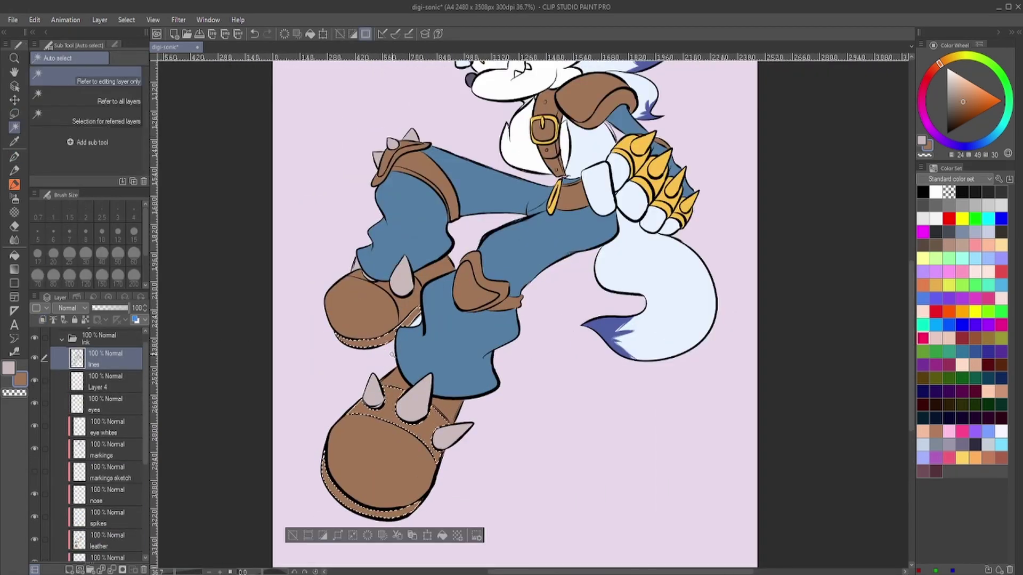
{"action": "scroll", "coordinate": [101, 426], "scroll_direction": "down", "scroll_amount": 3}
{"action": "left_click", "coordinate": [102, 477]}
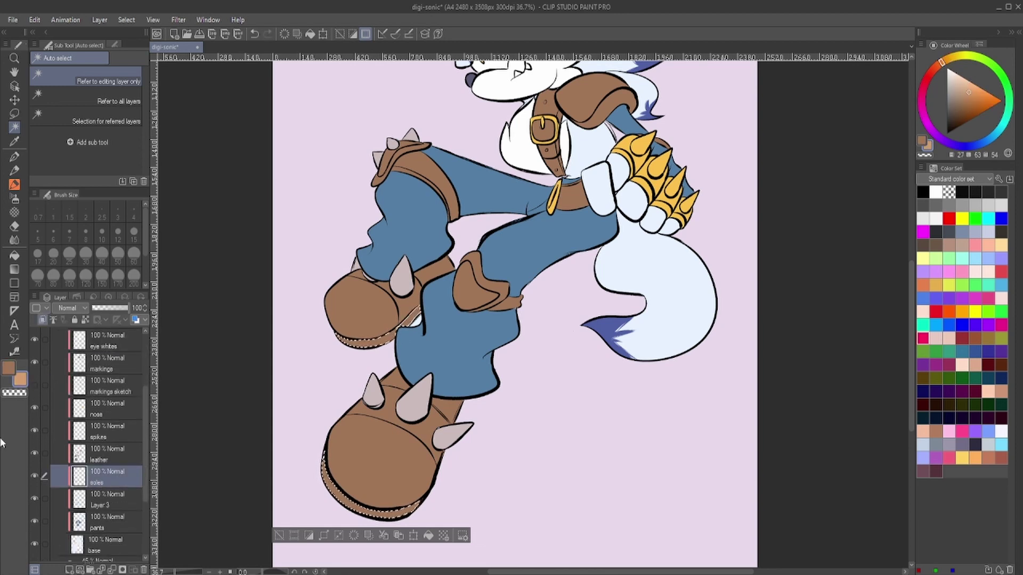
- Fill the spiked bands of both shoes on a new layer with dark brown, hue 12, luminosity 35, saturation 27
{"action": "key", "text": "ctrl+shift+n"}
{"action": "scroll", "coordinate": [373, 373], "scroll_direction": "down", "scroll_amount": 2}
{"action": "scroll", "coordinate": [373, 426], "scroll_direction": "up", "scroll_amount": 4}
{"action": "scroll", "coordinate": [375, 507], "scroll_direction": "down", "scroll_amount": 1}
{"action": "left_click", "coordinate": [376, 507]}
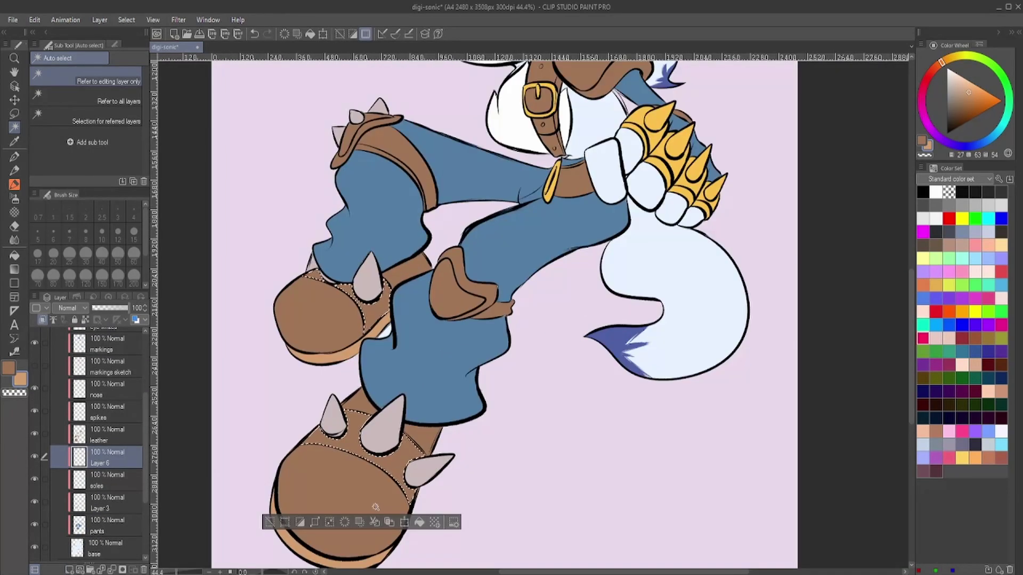
{"action": "left_click", "coordinate": [959, 106]}
{"action": "key", "text": "alt+BackSpace"}
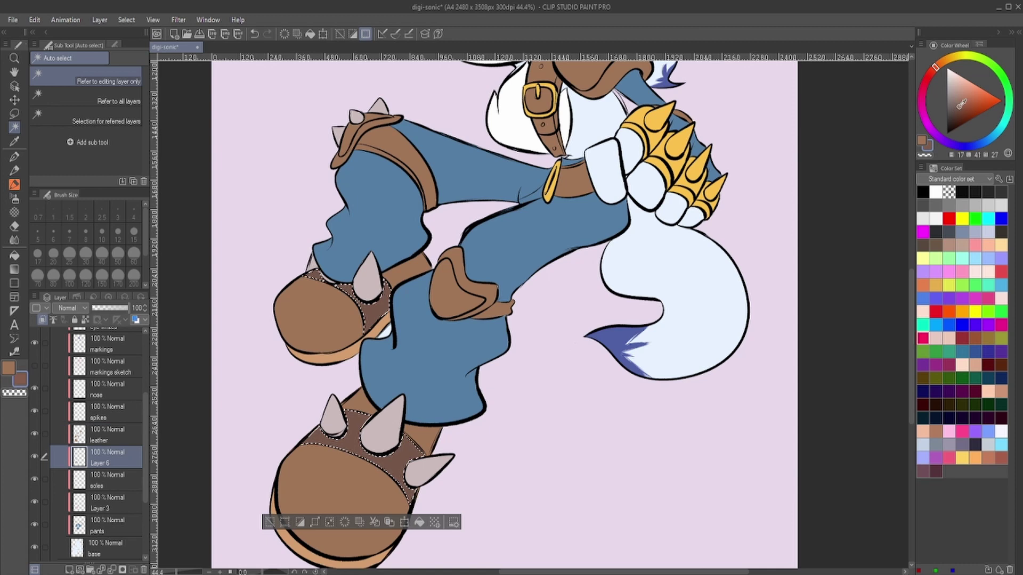
{"action": "left_click", "coordinate": [956, 109]}
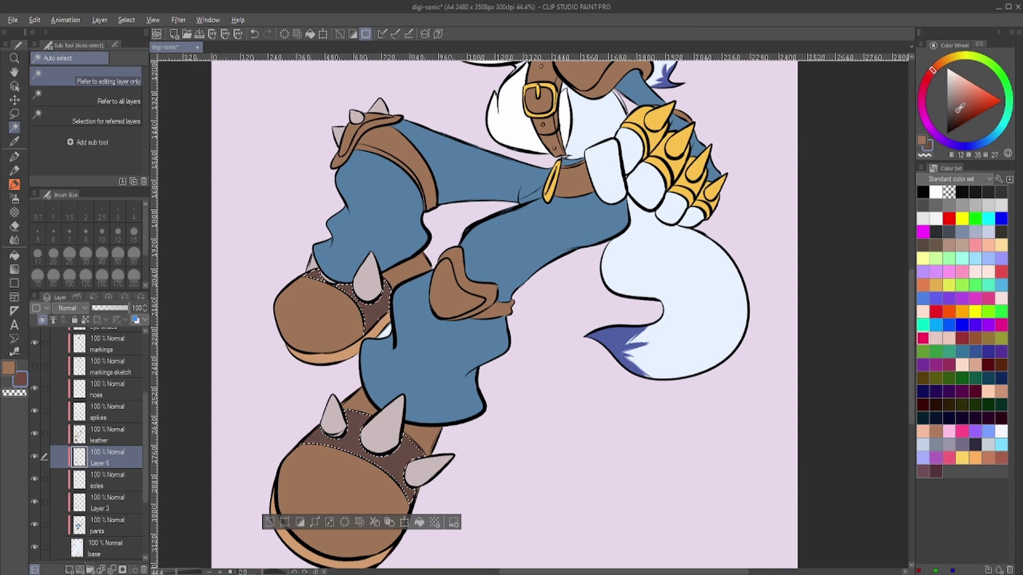
{"action": "key", "text": "ctrl+d"}
- Select the chest-strap buckle and the belt's hanging tag from the line art and recolour them pale grey on the spikes layer
{"action": "scroll", "coordinate": [500, 243], "scroll_direction": "down", "scroll_amount": 2}
{"action": "scroll", "coordinate": [501, 243], "scroll_direction": "up", "scroll_amount": 3}
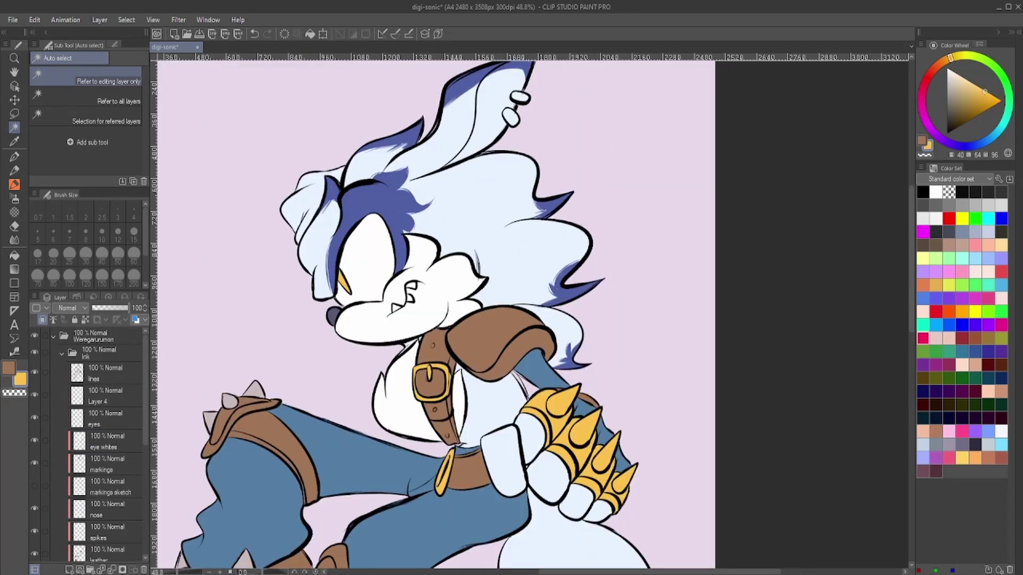
{"action": "left_click", "coordinate": [438, 369]}
{"action": "scroll", "coordinate": [438, 369], "scroll_direction": "down", "scroll_amount": 3}
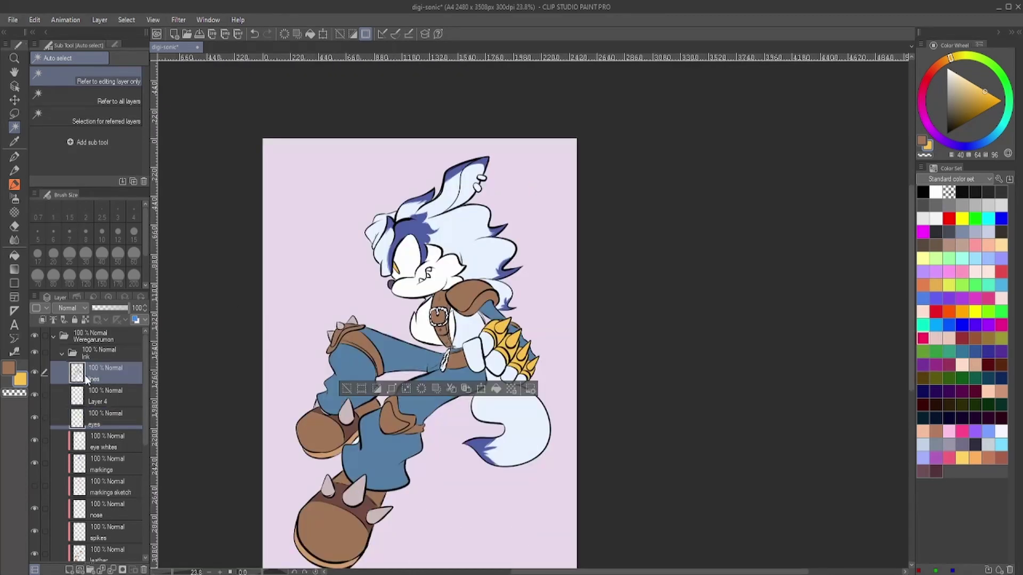
{"action": "scroll", "coordinate": [426, 279], "scroll_direction": "up", "scroll_amount": 1}
{"action": "left_click", "coordinate": [106, 532]}
{"action": "key", "text": "alt+Delete"}
{"action": "key", "text": "ctrl+d"}
{"action": "scroll", "coordinate": [426, 279], "scroll_direction": "up", "scroll_amount": 2}
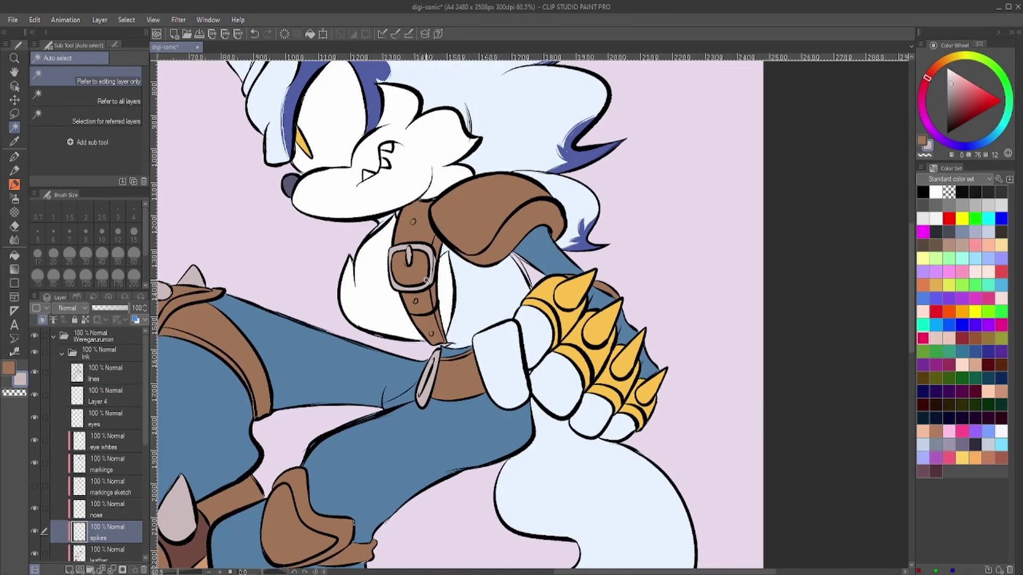
{"action": "scroll", "coordinate": [426, 279], "scroll_direction": "down", "scroll_amount": 3}
{"action": "scroll", "coordinate": [410, 182], "scroll_direction": "up", "scroll_amount": 3}
{"action": "key", "text": "ctrl+d"}
- Add a layer clipped to the line art and fill it with dark navy to recolour the lines
{"action": "key", "text": "ctrl+shift+n"}
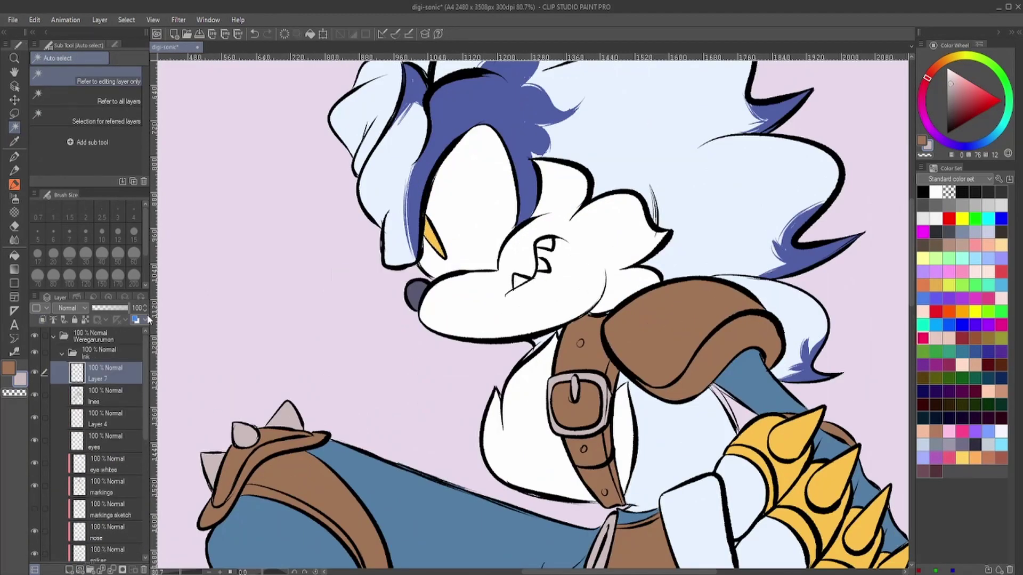
{"action": "scroll", "coordinate": [410, 182], "scroll_direction": "down", "scroll_amount": 3}
{"action": "left_click", "coordinate": [410, 182], "text": "alt"}
{"action": "scroll", "coordinate": [410, 213], "scroll_direction": "up", "scroll_amount": 3}
- Add a new layer above the line art and dot a white highlight onto the eye
{"action": "key", "text": "ctrl+shift+n"}
{"action": "scroll", "coordinate": [357, 349], "scroll_direction": "up", "scroll_amount": 3}
{"action": "key", "text": "p"}
{"action": "left_click", "coordinate": [357, 349], "text": "alt"}
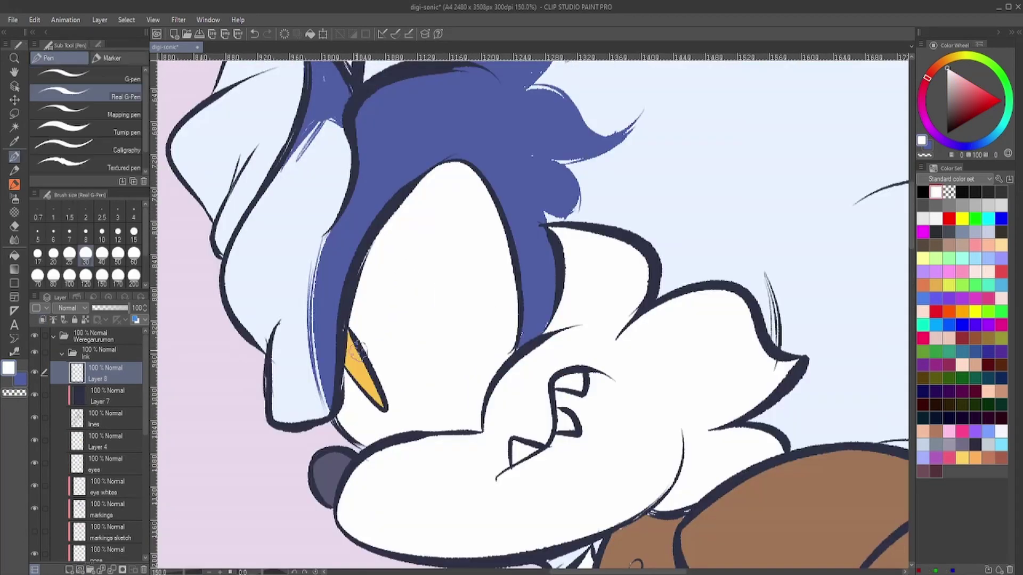
- Shade the iris in dark navy on a clipped Multiply layer at 49% and add a yellow glow on a Glow dodge layer
{"action": "left_click", "coordinate": [352, 352], "text": "ctrl+shift"}
{"action": "key", "text": "ctrl+shift+n"}
{"action": "left_click", "coordinate": [352, 352], "text": "alt"}
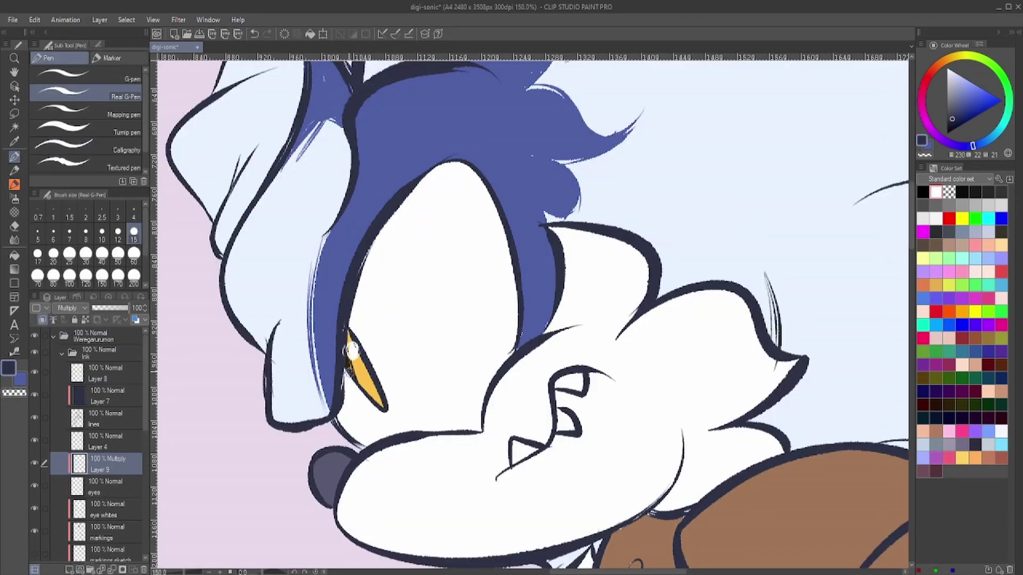
{"action": "left_click", "coordinate": [71, 570]}
{"action": "left_click", "coordinate": [364, 369], "text": "alt"}
{"action": "key", "text": "period"}
{"action": "scroll", "coordinate": [449, 333], "scroll_direction": "down", "scroll_amount": 5}
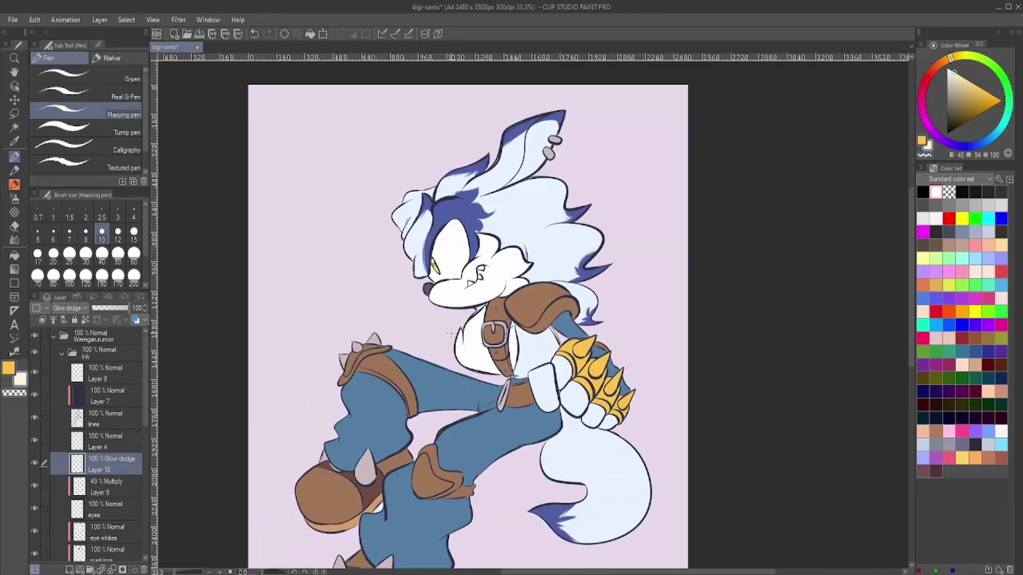
- Refill the clipped line-colour layer with navy at hue 230, luminosity 17, saturation 30
{"action": "scroll", "coordinate": [449, 333], "scroll_direction": "down", "scroll_amount": 3}
{"action": "scroll", "coordinate": [479, 333], "scroll_direction": "up", "scroll_amount": 6}
{"action": "left_click", "coordinate": [513, 333], "text": "alt"}
{"action": "left_click", "coordinate": [513, 333], "text": "ctrl+shift"}
{"action": "scroll", "coordinate": [513, 333], "scroll_direction": "down", "scroll_amount": 3}
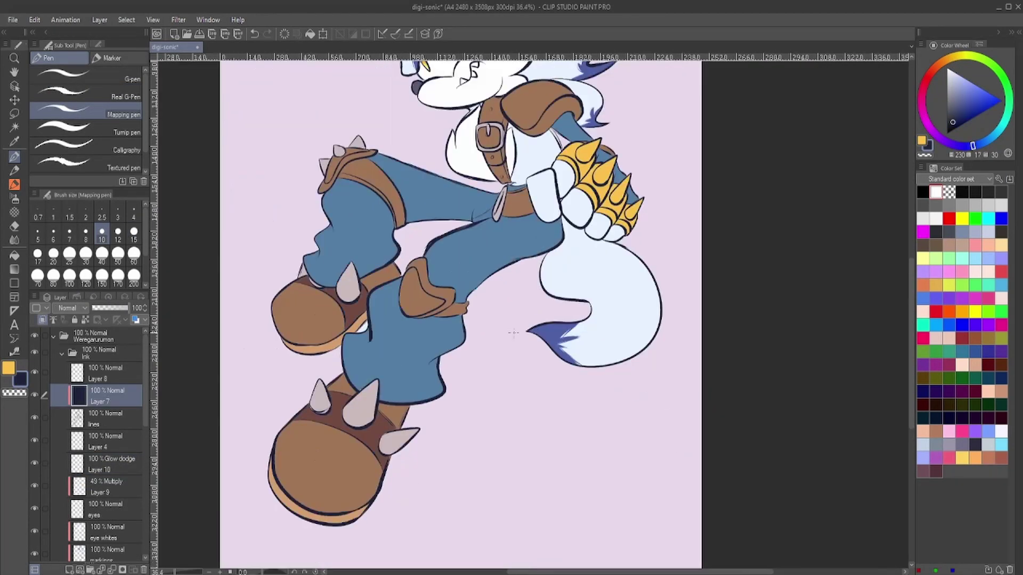
- Select the leather layer and sample its brown from the chest strap
{"action": "scroll", "coordinate": [513, 333], "scroll_direction": "up", "scroll_amount": 8}
{"action": "left_click", "coordinate": [360, 332], "text": "alt"}
{"action": "left_click", "coordinate": [359, 331], "text": "ctrl+shift"}
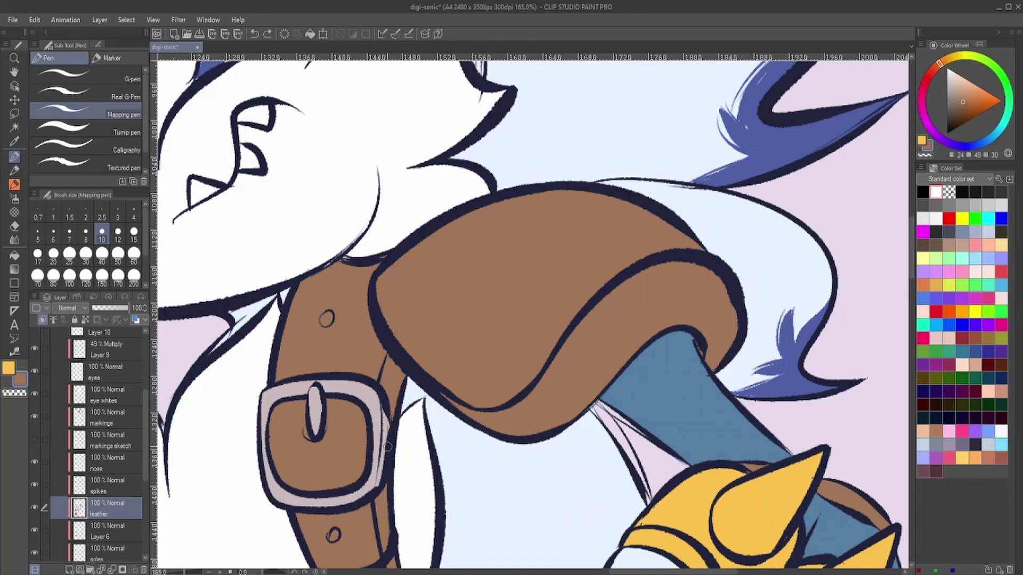
{"action": "scroll", "coordinate": [387, 446], "scroll_direction": "down", "scroll_amount": 8}
{"action": "scroll", "coordinate": [107, 453], "scroll_direction": "up", "scroll_amount": 3}
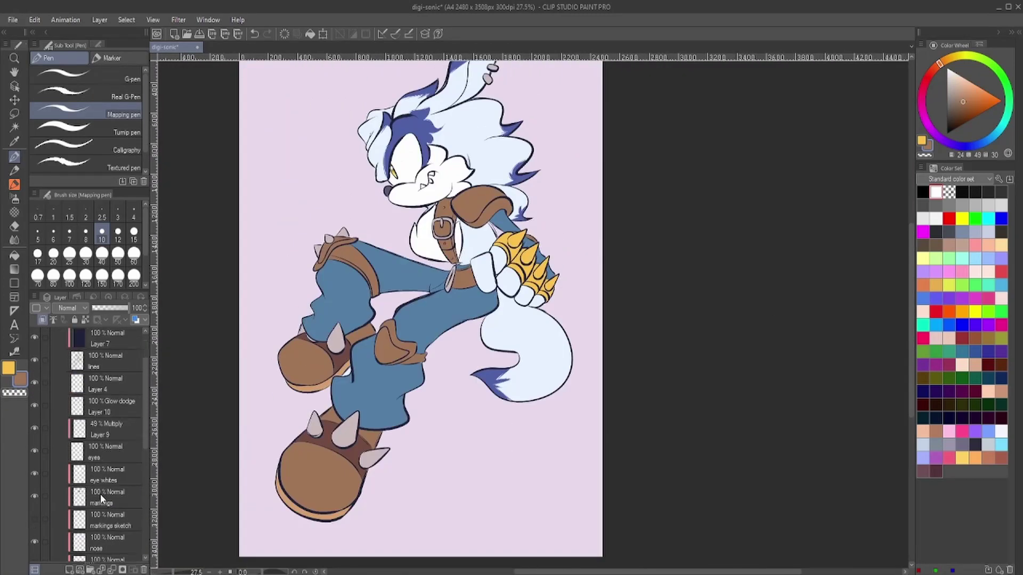
- Draw a pink claw on the tip of the thumb on a new top layer with the Mapping pen at size 20
{"action": "scroll", "coordinate": [101, 426], "scroll_direction": "up", "scroll_amount": 3}
{"action": "left_click", "coordinate": [106, 373]}
{"action": "scroll", "coordinate": [487, 285], "scroll_direction": "up", "scroll_amount": 6}
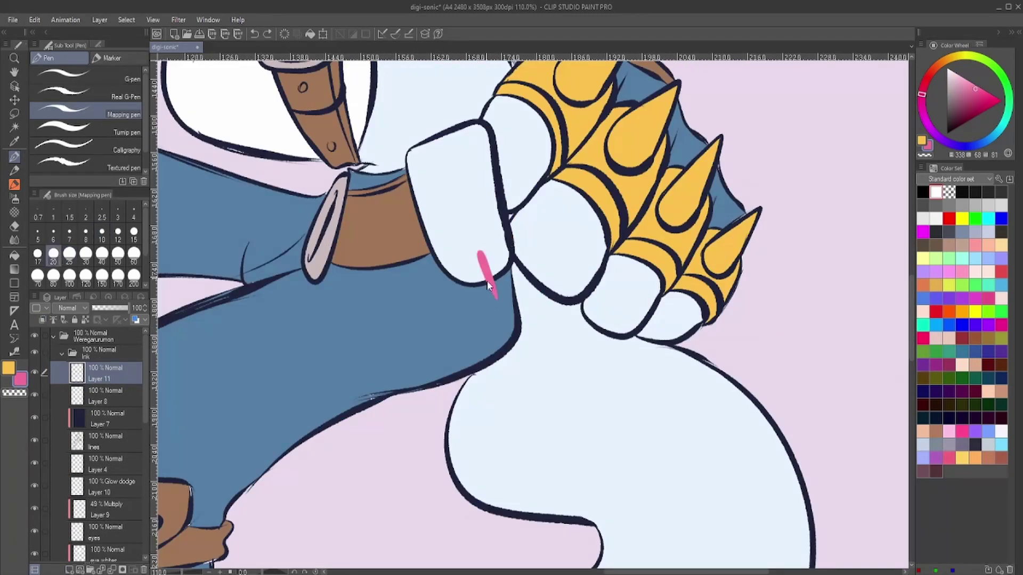
{"action": "scroll", "coordinate": [478, 275], "scroll_direction": "down", "scroll_amount": 6}
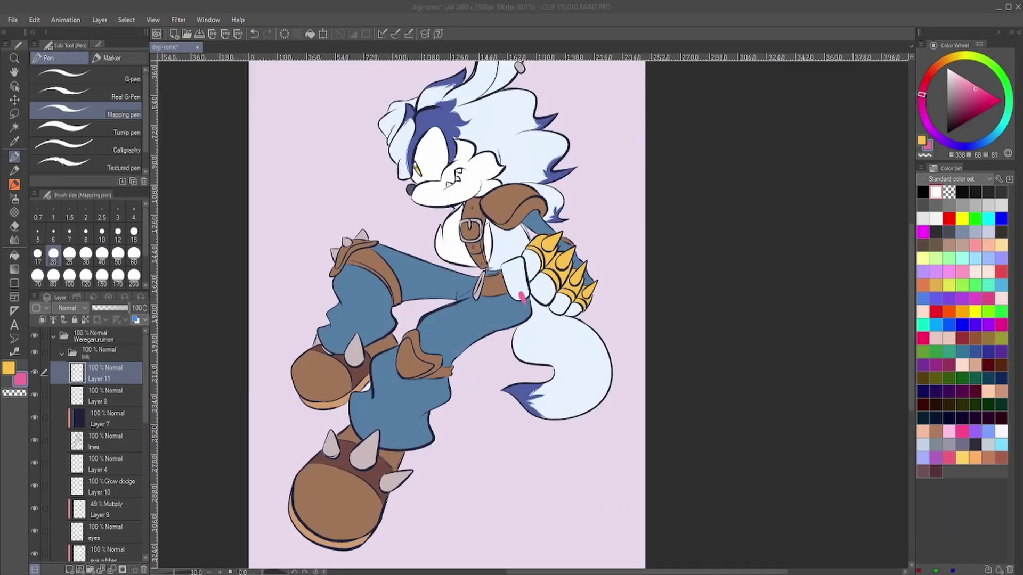
{"action": "scroll", "coordinate": [602, 248], "scroll_direction": "up", "scroll_amount": 5}
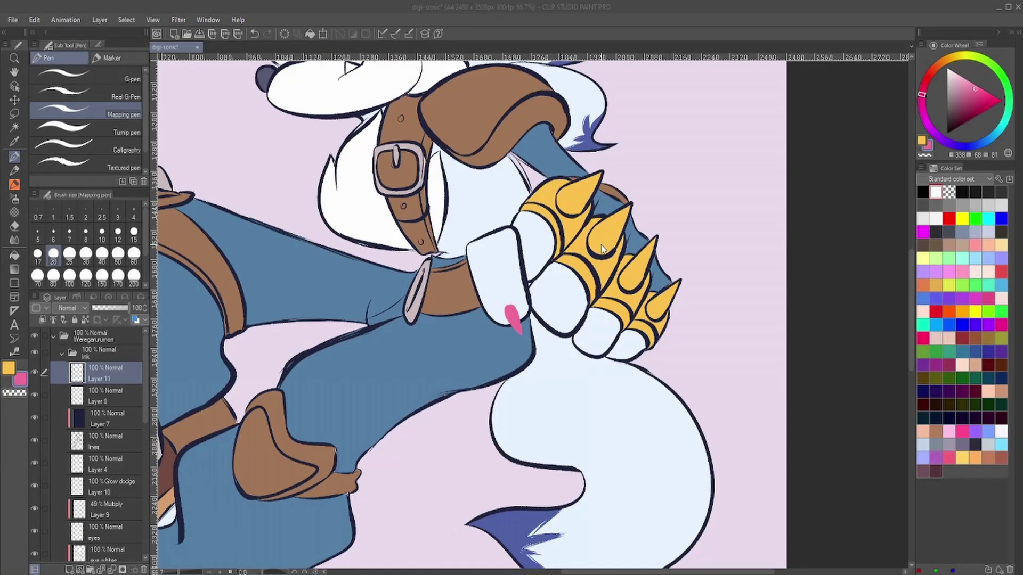
{"action": "scroll", "coordinate": [602, 248], "scroll_direction": "down", "scroll_amount": 8}
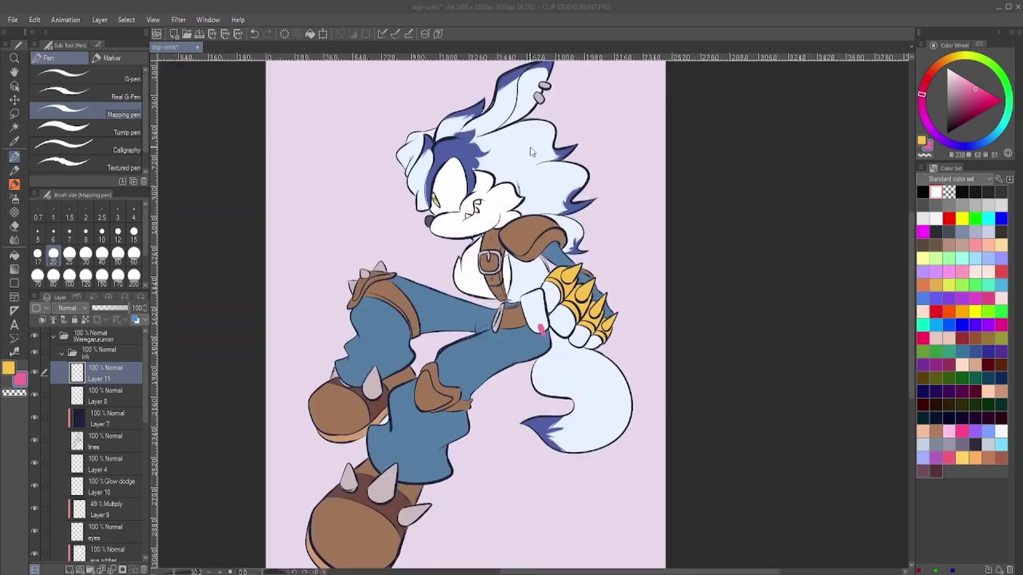
- Scale the background colour layer down to a smaller rectangle centred horizontally behind the character
{"action": "scroll", "coordinate": [549, 293], "scroll_direction": "up", "scroll_amount": 1}
{"action": "scroll", "coordinate": [548, 293], "scroll_direction": "down", "scroll_amount": 3}
{"action": "scroll", "coordinate": [98, 529], "scroll_direction": "down", "scroll_amount": 5}
{"action": "left_click", "coordinate": [99, 528]}
{"action": "key", "text": "ctrl+t"}
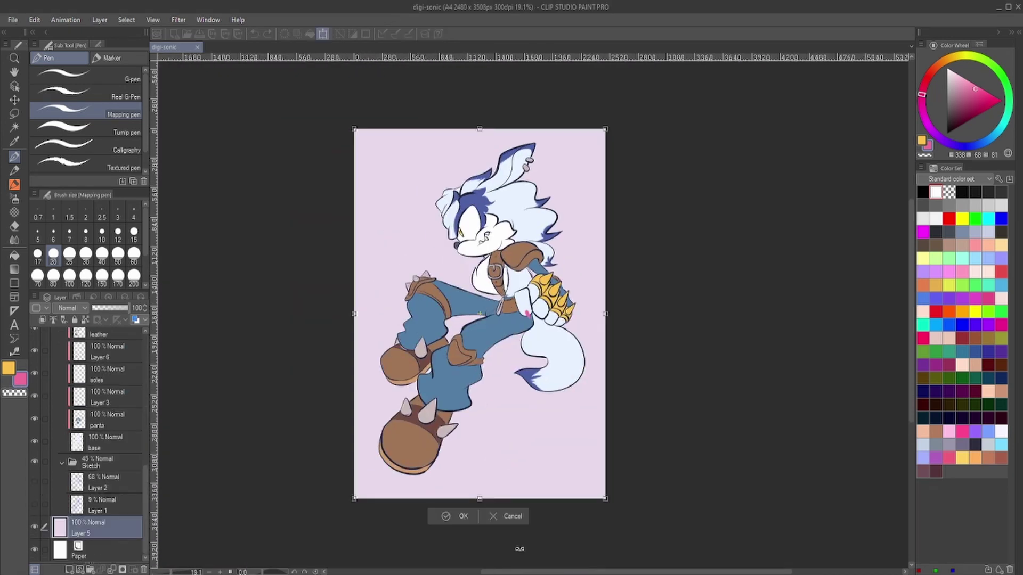
{"action": "left_click_drag", "start_coordinate": [606, 314], "coordinate": [563, 314]}
{"action": "left_click_drag", "start_coordinate": [480, 499], "coordinate": [479, 415]}
{"action": "key", "text": "Return"}
- Recolour the background rectangle from pink to pale peach-orange with a Hue/Saturation/Luminosity adjustment
{"action": "key", "text": "ctrl+u"}
{"action": "left_click_drag", "start_coordinate": [871, 186], "coordinate": [907, 186]}
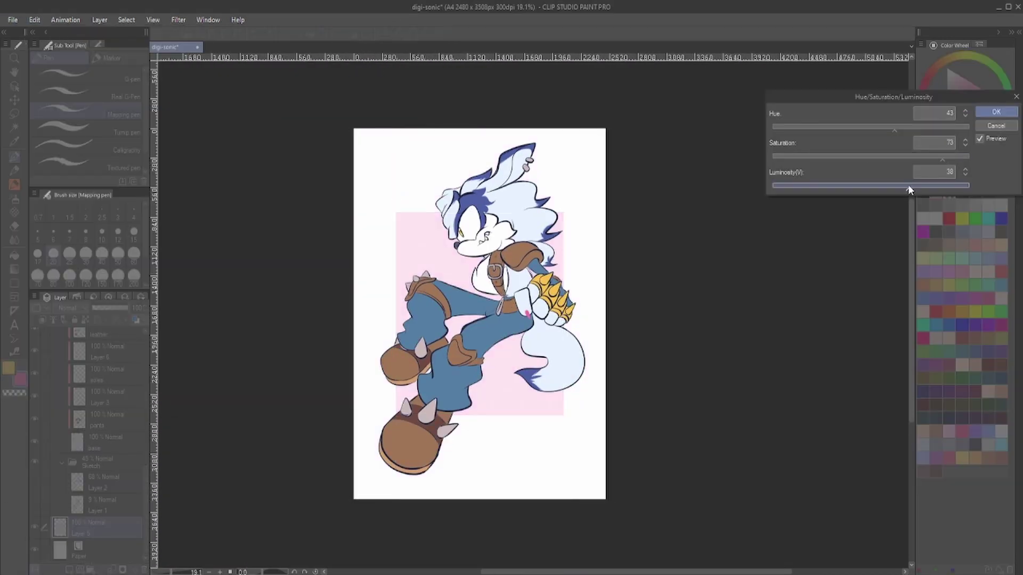
{"action": "left_click_drag", "start_coordinate": [871, 157], "coordinate": [958, 156]}
{"action": "left_click_drag", "start_coordinate": [870, 127], "coordinate": [905, 128]}
{"action": "left_click", "coordinate": [996, 112]}
- Roughen the background rectangle's edges with white Real G-Pen strokes at size 200 on a new layer above it
{"action": "scroll", "coordinate": [176, 221], "scroll_direction": "up", "scroll_amount": 2}
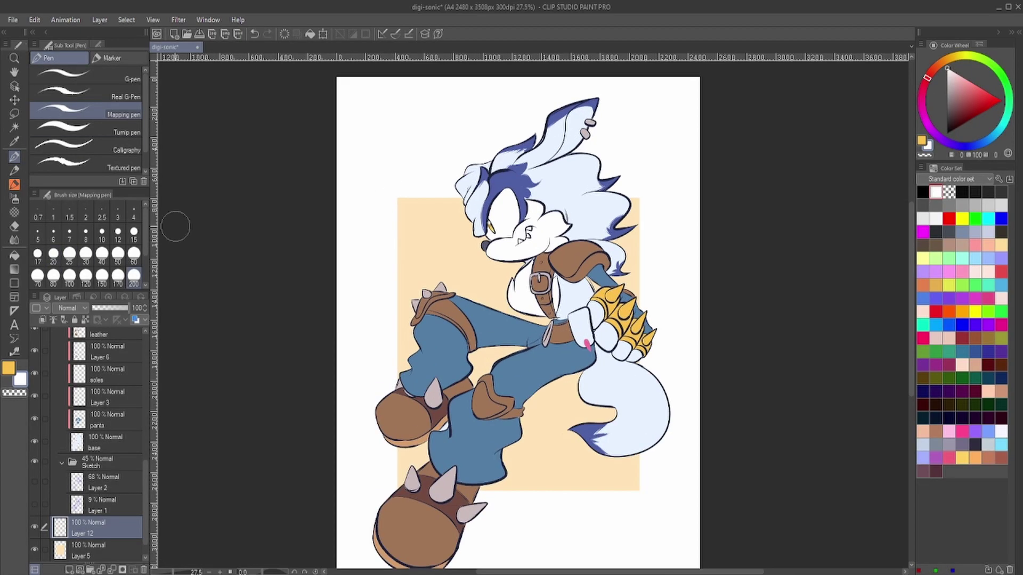
{"action": "left_click", "coordinate": [85, 94]}
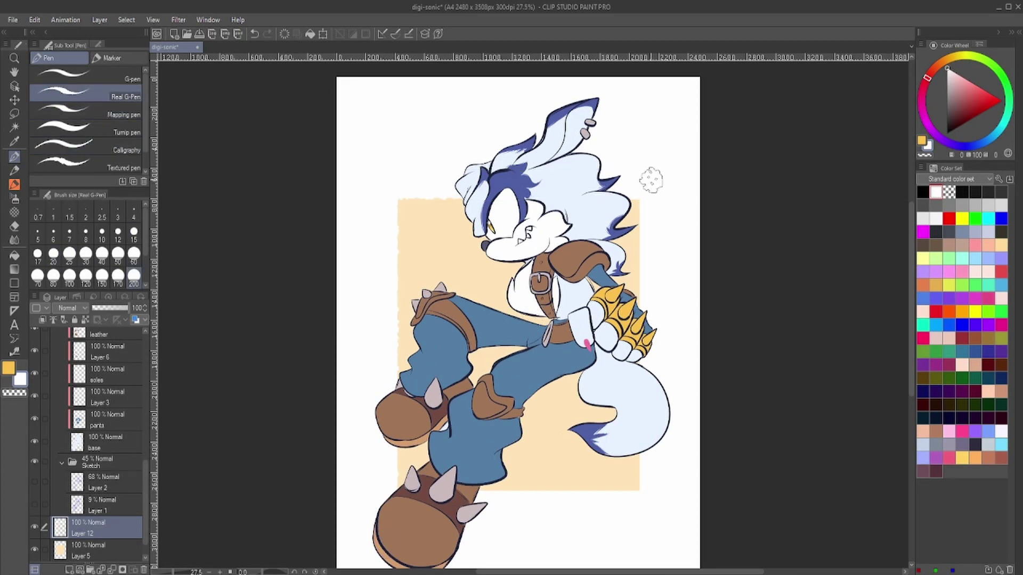
{"action": "scroll", "coordinate": [490, 282], "scroll_direction": "up", "scroll_amount": 5}
{"action": "scroll", "coordinate": [48, 380], "scroll_direction": "up", "scroll_amount": 2}
{"action": "scroll", "coordinate": [46, 381], "scroll_direction": "up", "scroll_amount": 3}
- Hand-letter the artist's signature with the year 2022 in navy on a new top layer, in the peach area beside the face
{"action": "scroll", "coordinate": [246, 158], "scroll_direction": "down", "scroll_amount": 1}
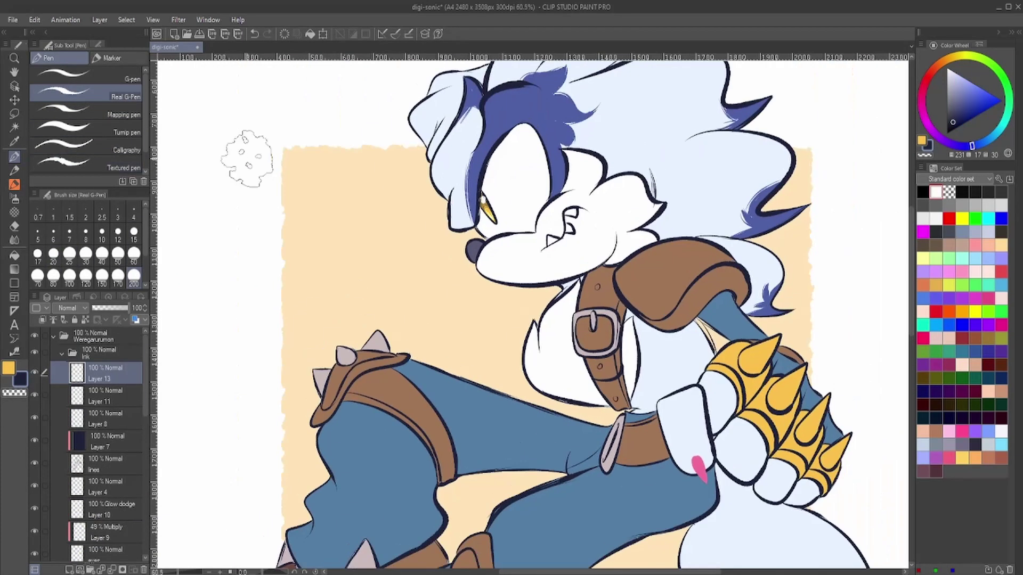
{"action": "left_click_drag", "start_coordinate": [323, 237], "coordinate": [387, 235]}
{"action": "left_click_drag", "start_coordinate": [324, 238], "coordinate": [344, 283]}
{"action": "left_click_drag", "start_coordinate": [331, 262], "coordinate": [352, 261]}
{"action": "left_click_drag", "start_coordinate": [358, 252], "coordinate": [363, 271]}
{"action": "left_click_drag", "start_coordinate": [368, 254], "coordinate": [385, 262]}
{"action": "left_click_drag", "start_coordinate": [390, 246], "coordinate": [403, 265]}
{"action": "left_click_drag", "start_coordinate": [389, 222], "coordinate": [416, 227]}
{"action": "left_click_drag", "start_coordinate": [323, 225], "coordinate": [307, 222]}
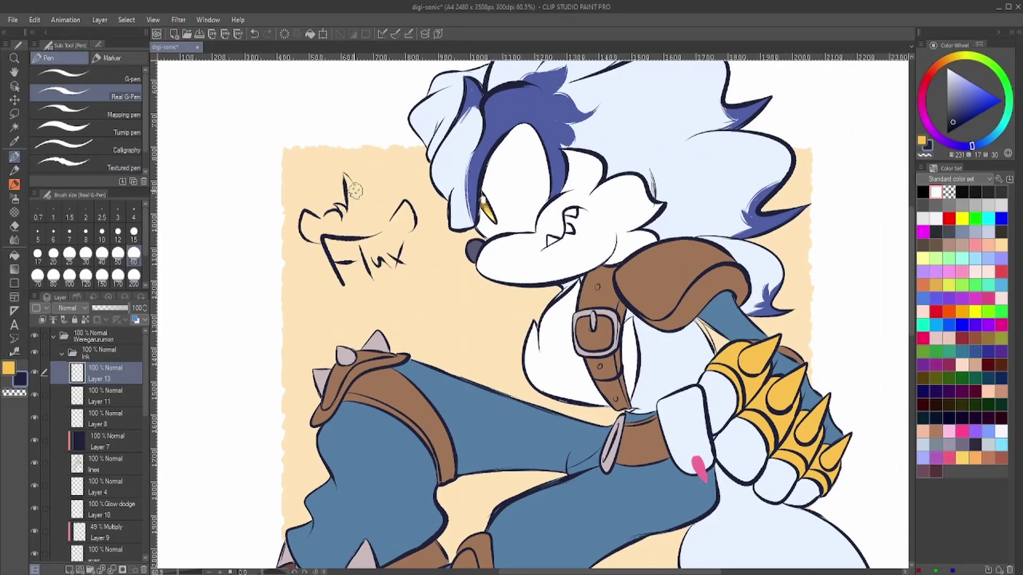
{"action": "left_click_drag", "start_coordinate": [405, 264], "coordinate": [440, 282]}
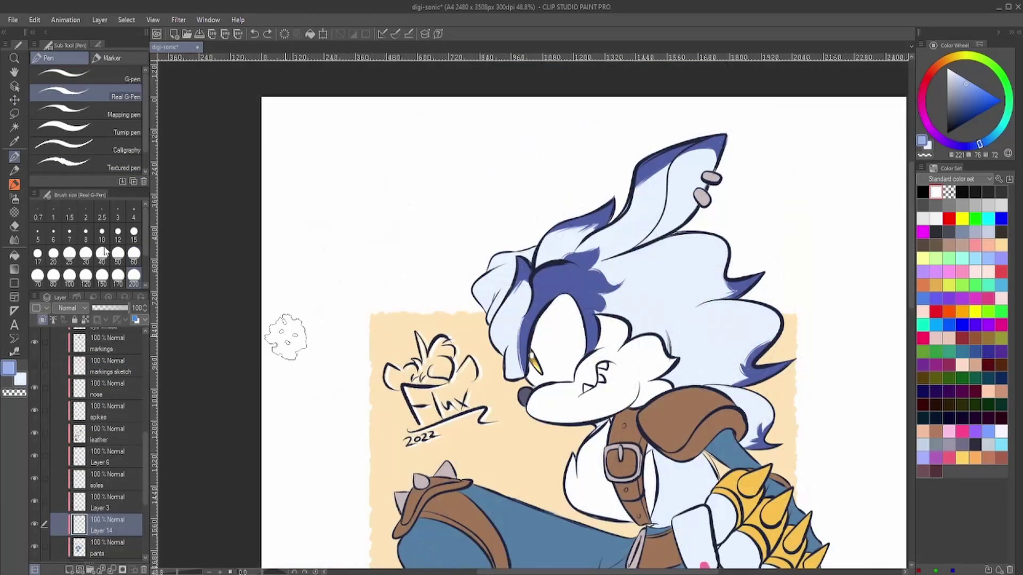
- Outline and fill the fringe, upper tuft and outer ear with mid blue on a new clipped layer above the pants layer
{"action": "mouse_move", "coordinate": [520, 389]}
{"action": "left_mouse_down"}
{"action": "mouse_move", "coordinate": [511, 330]}
{"action": "mouse_move", "coordinate": [490, 333]}
{"action": "left_mouse_up"}
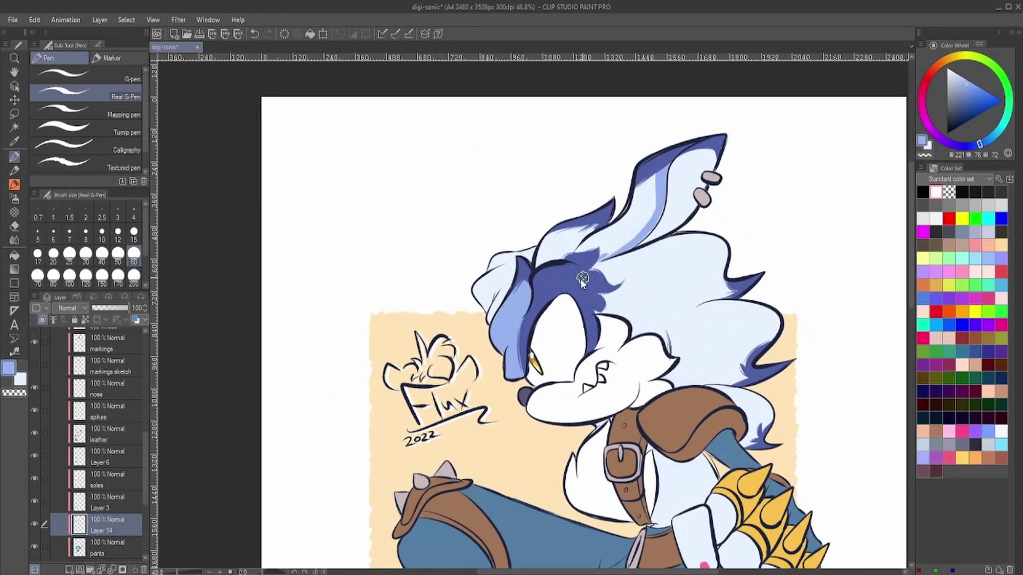
{"action": "key", "text": "g"}
{"action": "scroll", "coordinate": [586, 235], "scroll_direction": "down", "scroll_amount": 5}
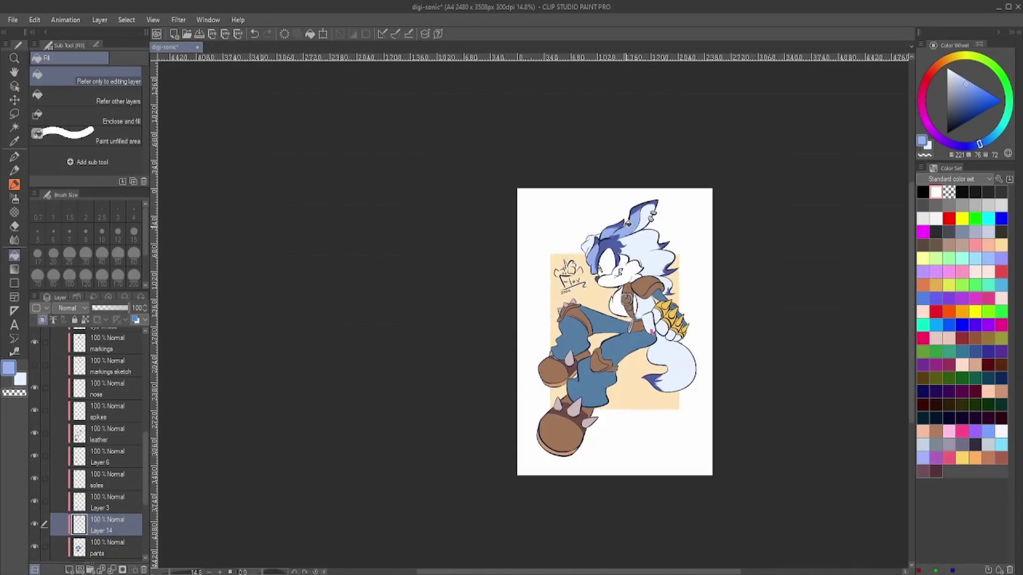
{"action": "scroll", "coordinate": [586, 235], "scroll_direction": "up", "scroll_amount": 3}
- Paint dark blue fur streaks on the cheek tufts and tail on a new clipped layer above the eye whites
{"action": "key", "text": "p"}
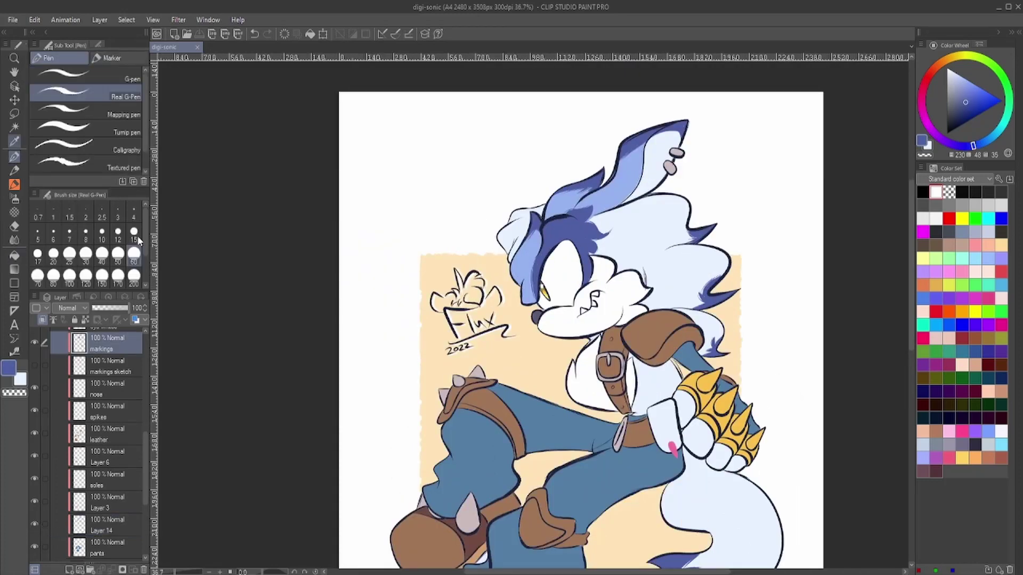
{"action": "key", "text": "ctrl+alt+0"}
{"action": "key", "text": "ctrl+shift+n"}
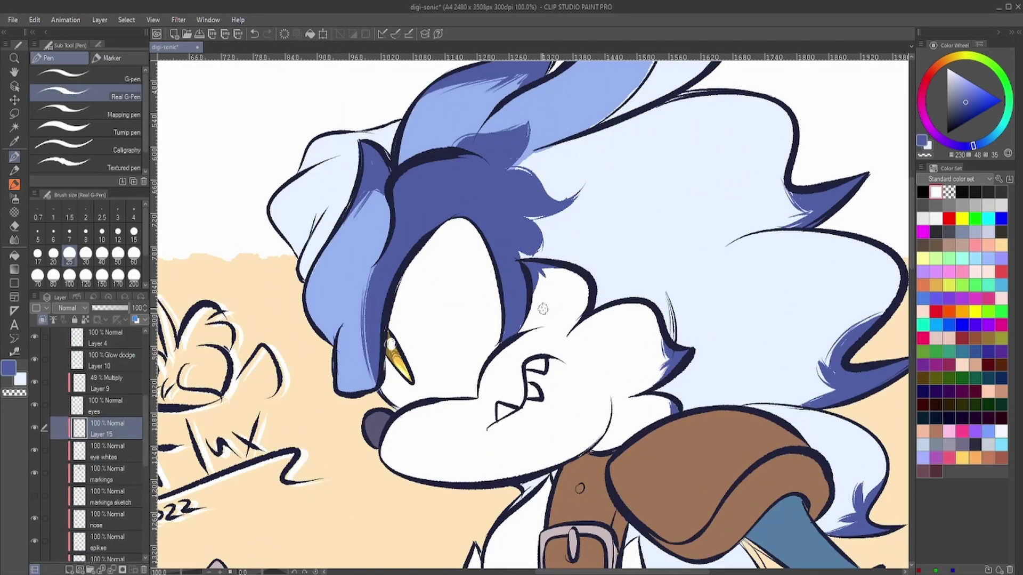
{"action": "scroll", "coordinate": [543, 309], "scroll_direction": "down", "scroll_amount": 5}
{"action": "scroll", "coordinate": [573, 324], "scroll_direction": "up", "scroll_amount": 2}
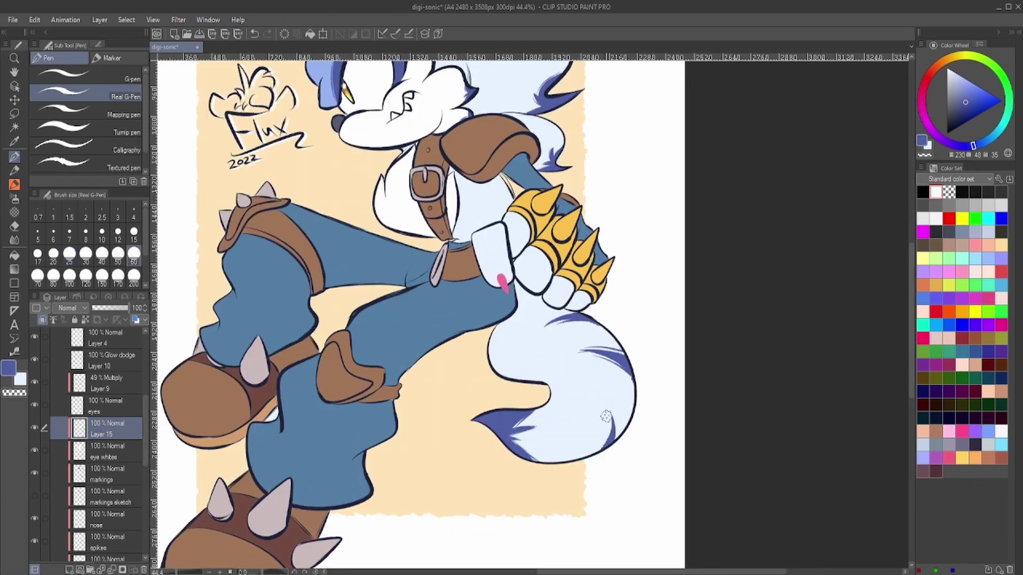
- Add dark blue streaks to the fringe and stripes along the side of the torso with the Real G-Pen
{"action": "scroll", "coordinate": [607, 426], "scroll_direction": "down", "scroll_amount": 2}
{"action": "scroll", "coordinate": [399, 122], "scroll_direction": "up", "scroll_amount": 2}
{"action": "scroll", "coordinate": [473, 180], "scroll_direction": "down", "scroll_amount": 3}
{"action": "scroll", "coordinate": [473, 180], "scroll_direction": "up", "scroll_amount": 2}
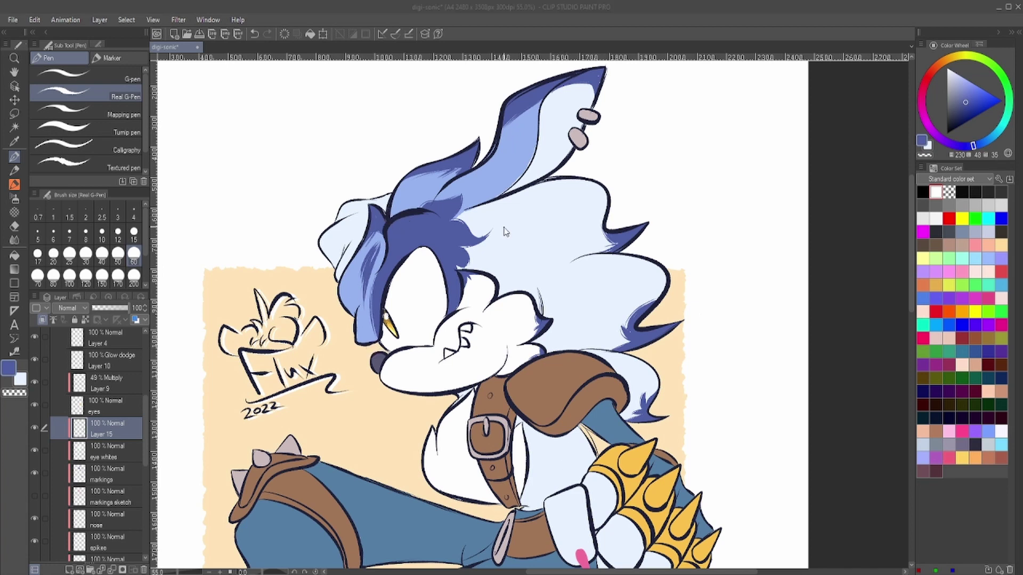
{"action": "scroll", "coordinate": [591, 426], "scroll_direction": "down", "scroll_amount": 3}
{"action": "scroll", "coordinate": [592, 426], "scroll_direction": "up", "scroll_amount": 1}
{"action": "scroll", "coordinate": [426, 386], "scroll_direction": "down", "scroll_amount": 1}
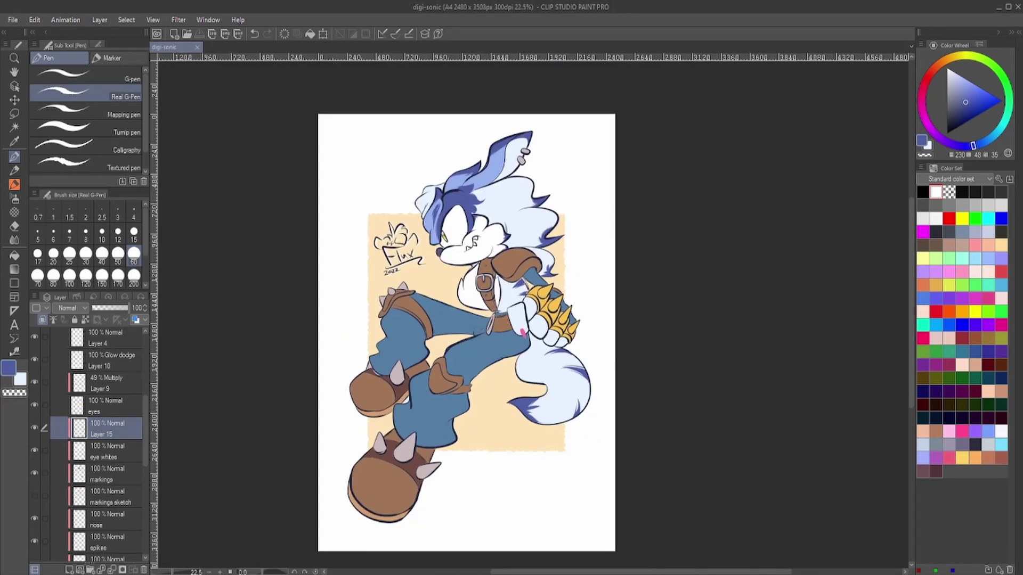
{"action": "scroll", "coordinate": [453, 270], "scroll_direction": "up", "scroll_amount": 1}
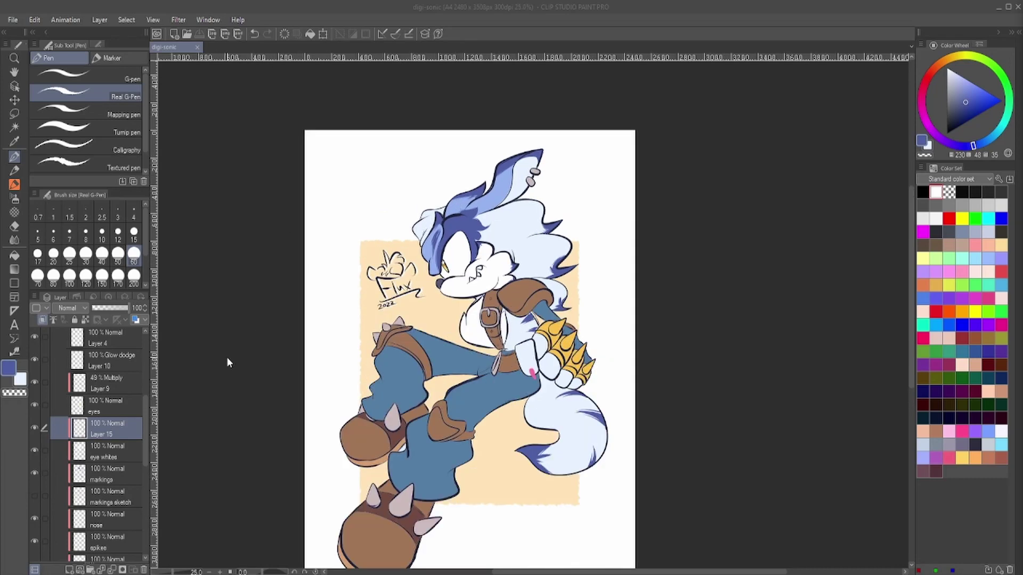
- Duplicate the Ink folder, merge the copied flat colours into its base layer, and clip a new layer onto it
{"action": "scroll", "coordinate": [102, 388], "scroll_direction": "up", "scroll_amount": 5}
{"action": "left_click", "coordinate": [97, 377]}
{"action": "scroll", "coordinate": [107, 407], "scroll_direction": "down", "scroll_amount": 5}
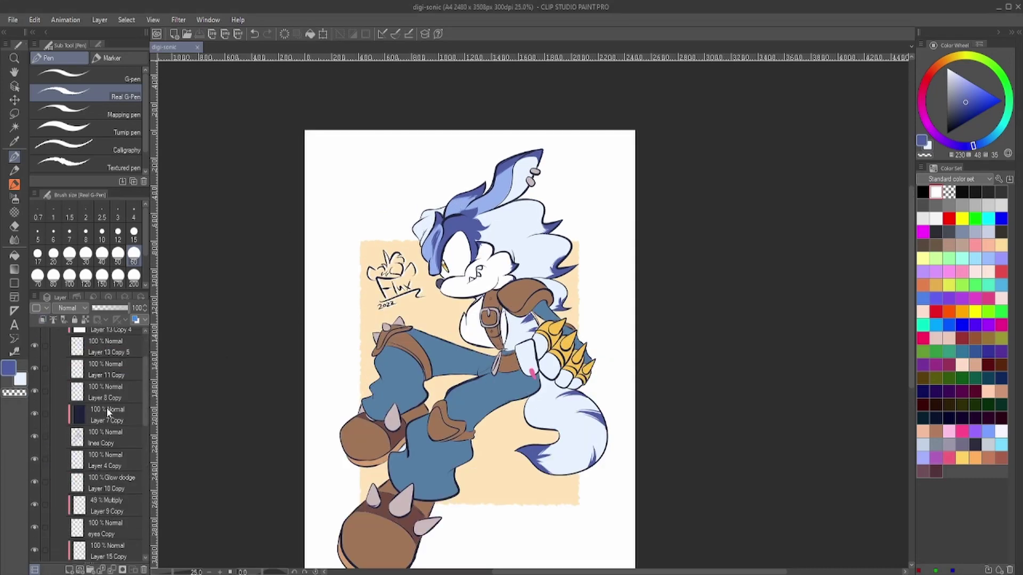
{"action": "left_click", "coordinate": [106, 421]}
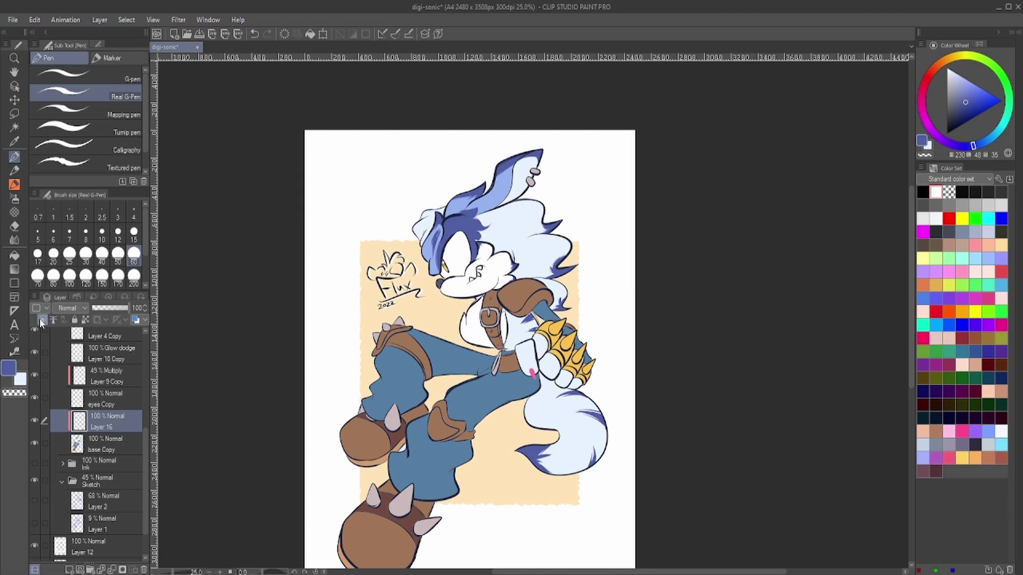
{"action": "key", "text": "ctrl+minus"}
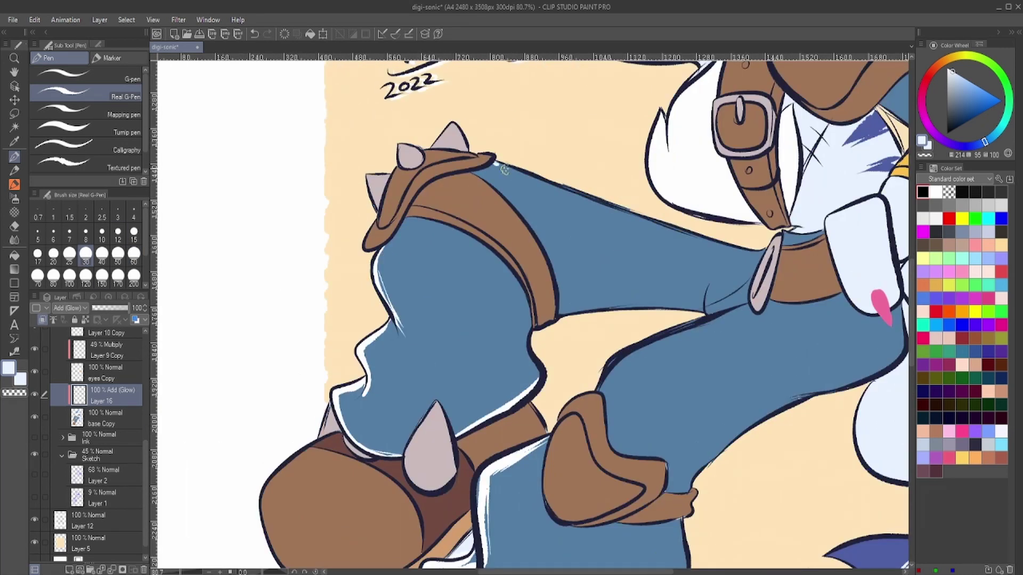
- Paint pale blue rim highlights on the trousers, shoes, spikes and knee guards on the clipped Add (Glow) layer at 51% opacity
{"action": "left_click_drag", "start_coordinate": [498, 163], "coordinate": [685, 233]}
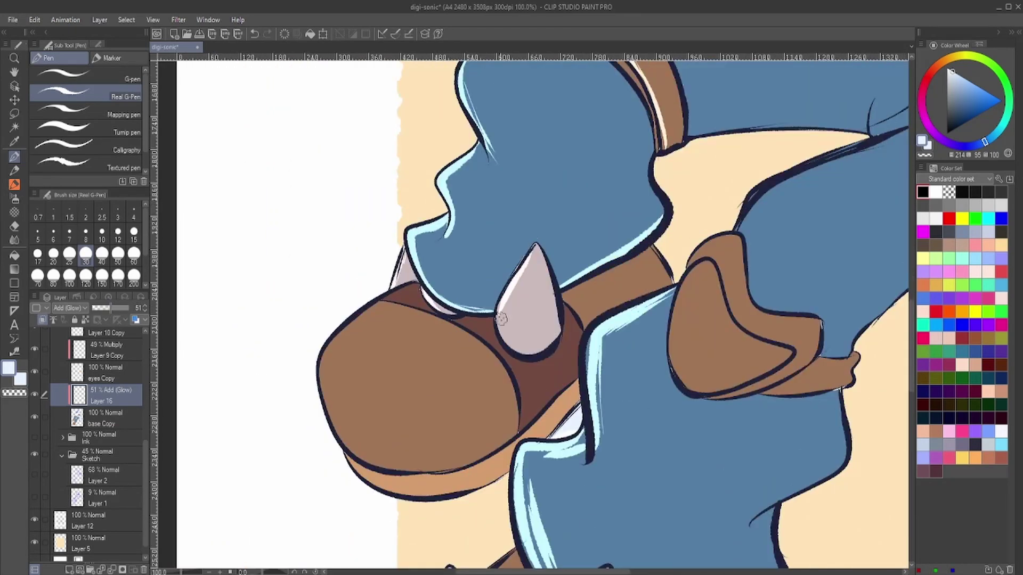
{"action": "left_click_drag", "start_coordinate": [368, 316], "coordinate": [345, 450]}
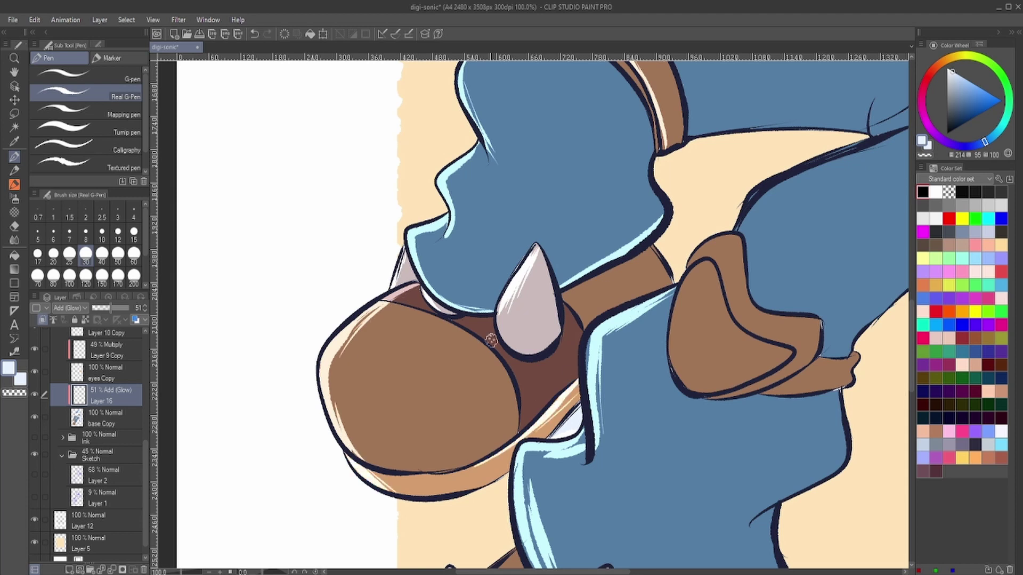
{"action": "scroll", "coordinate": [512, 421], "scroll_direction": "down", "scroll_amount": 3}
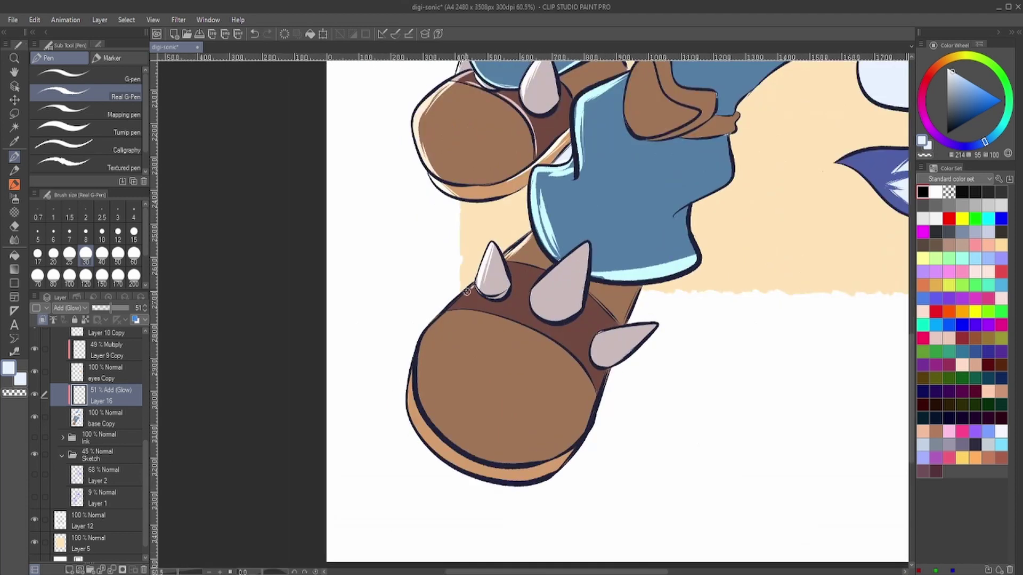
{"action": "left_click_drag", "start_coordinate": [466, 291], "coordinate": [422, 366]}
{"action": "scroll", "coordinate": [596, 345], "scroll_direction": "down", "scroll_amount": 3}
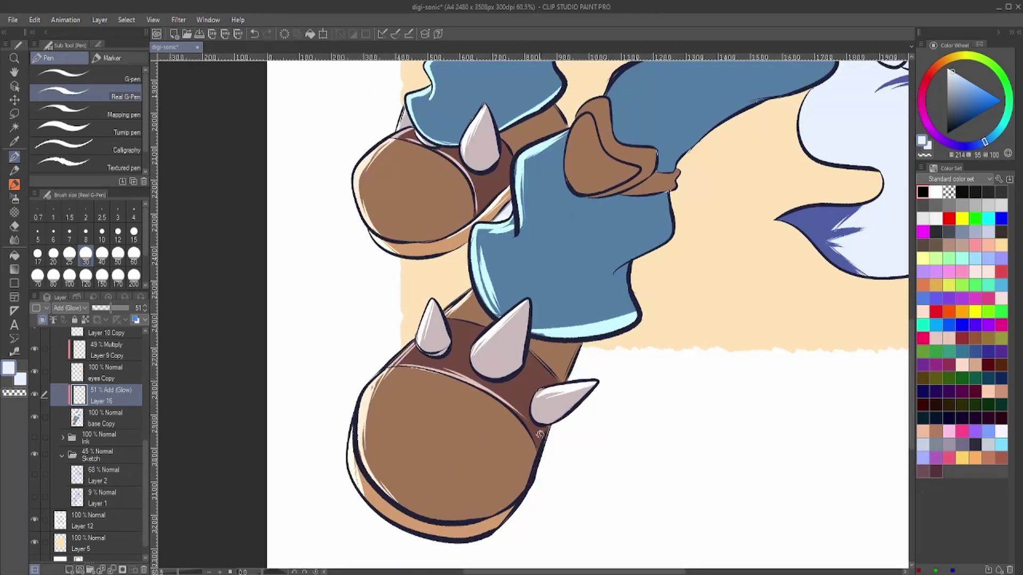
{"action": "scroll", "coordinate": [483, 345], "scroll_direction": "up", "scroll_amount": 3}
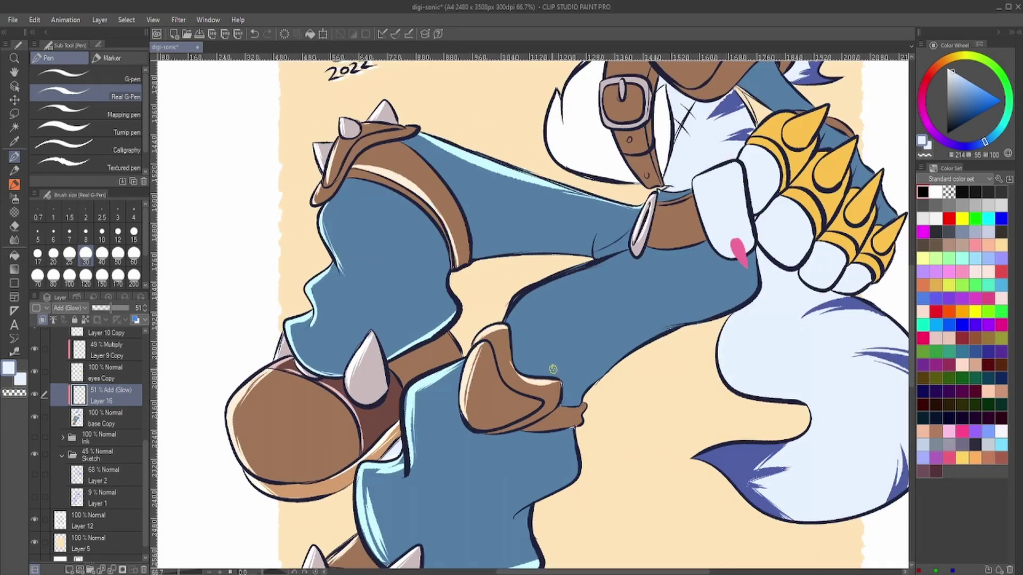
- Paint pale highlights along the belt, chest strap, buckle and shoulder pad at brush size 30
{"action": "scroll", "coordinate": [588, 416], "scroll_direction": "down", "scroll_amount": 3}
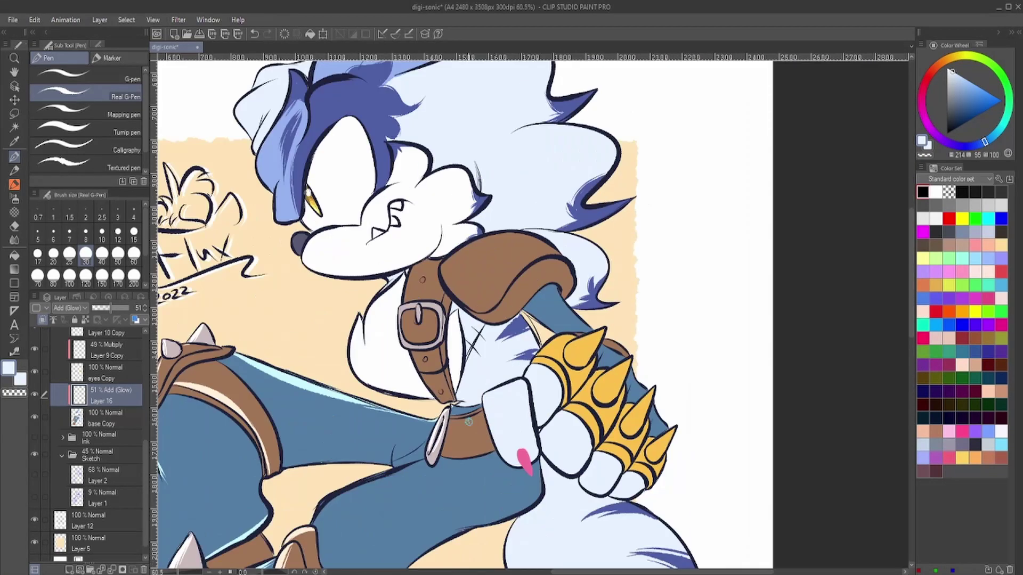
{"action": "scroll", "coordinate": [367, 275], "scroll_direction": "up", "scroll_amount": 4}
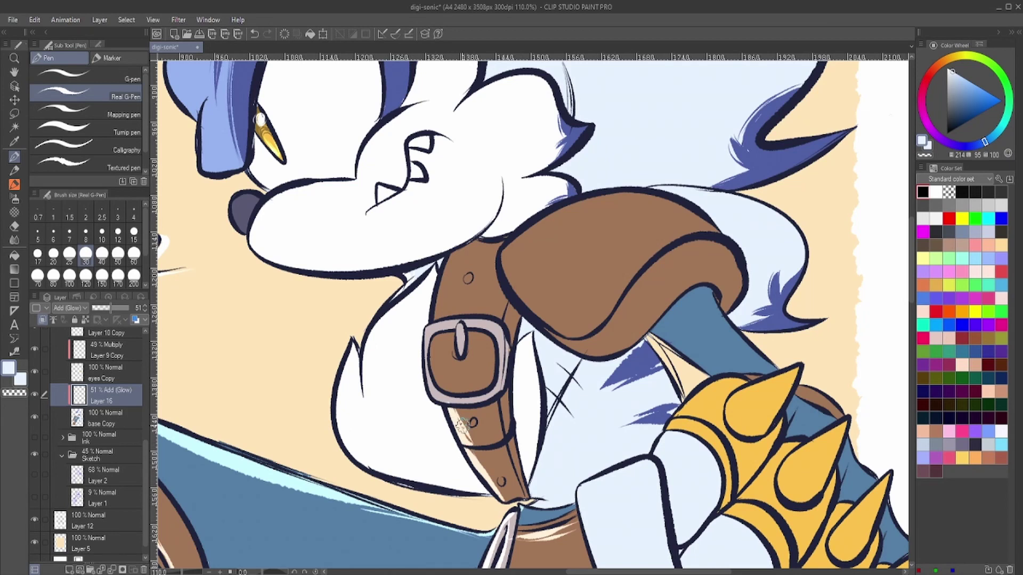
{"action": "scroll", "coordinate": [462, 425], "scroll_direction": "down", "scroll_amount": 3}
{"action": "scroll", "coordinate": [426, 328], "scroll_direction": "up", "scroll_amount": 3}
{"action": "left_click_drag", "start_coordinate": [440, 264], "coordinate": [426, 327]}
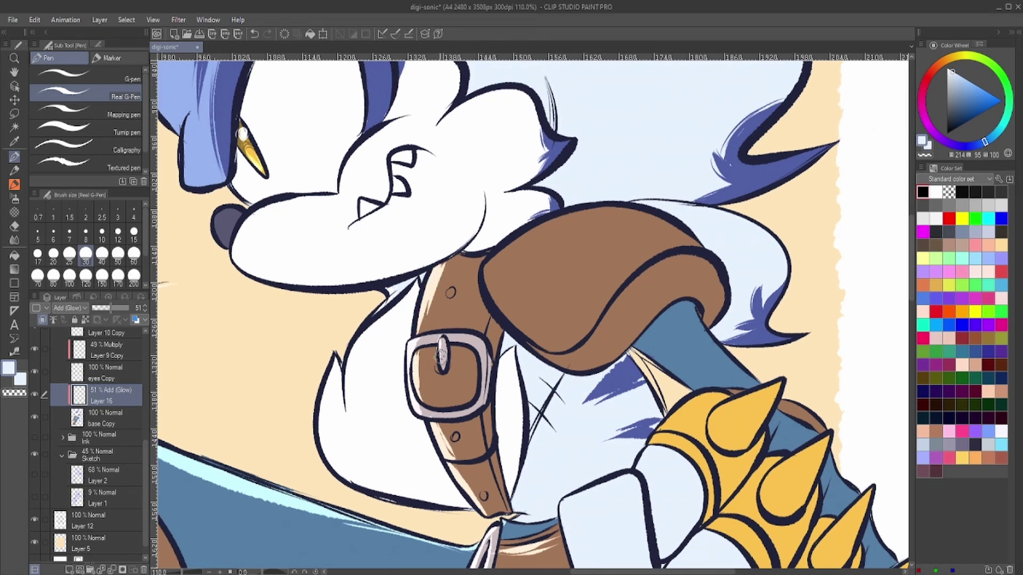
{"action": "mouse_move", "coordinate": [484, 312]}
{"action": "left_mouse_down"}
{"action": "mouse_move", "coordinate": [566, 329]}
{"action": "mouse_move", "coordinate": [593, 303]}
{"action": "left_mouse_up"}
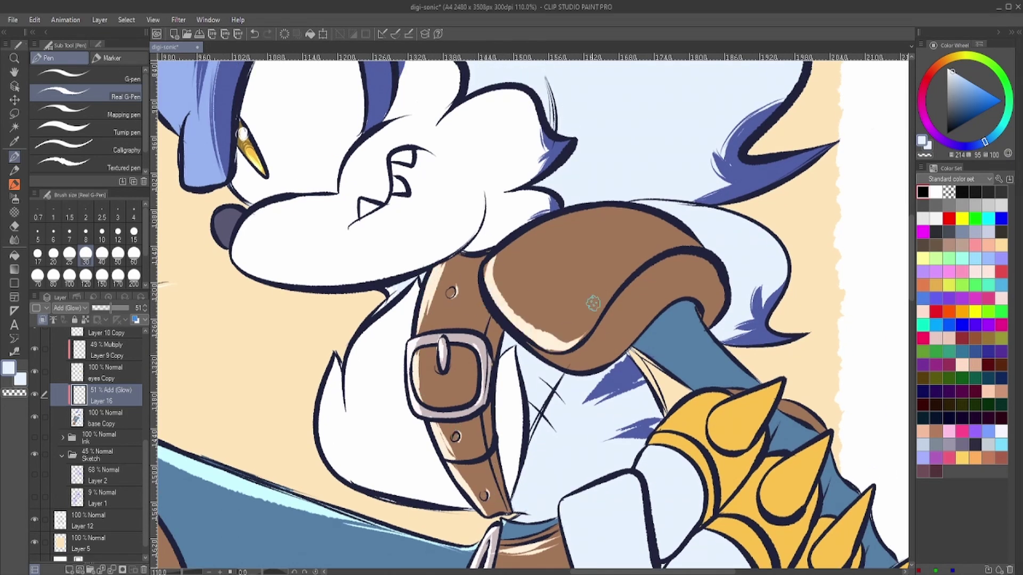
{"action": "scroll", "coordinate": [613, 309], "scroll_direction": "down", "scroll_amount": 3}
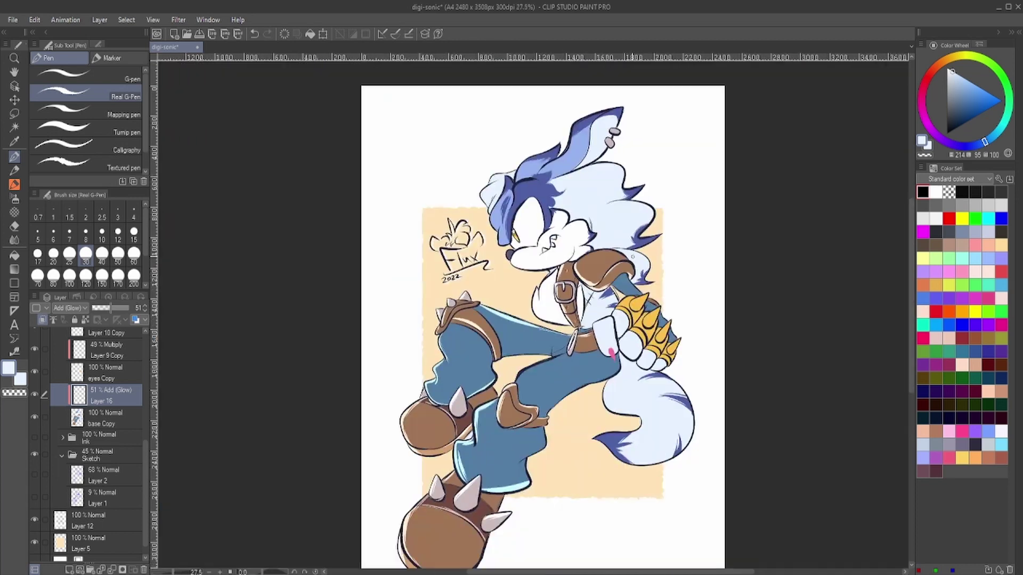
- Clip the copied Glow dodge layer to the copied eyes layer and choose pale gold at hue 41, luminosity 82, saturation 96
{"action": "scroll", "coordinate": [613, 309], "scroll_direction": "up", "scroll_amount": 2}
{"action": "left_click", "coordinate": [123, 378]}
{"action": "scroll", "coordinate": [123, 378], "scroll_direction": "up", "scroll_amount": 2}
{"action": "left_click", "coordinate": [106, 411]}
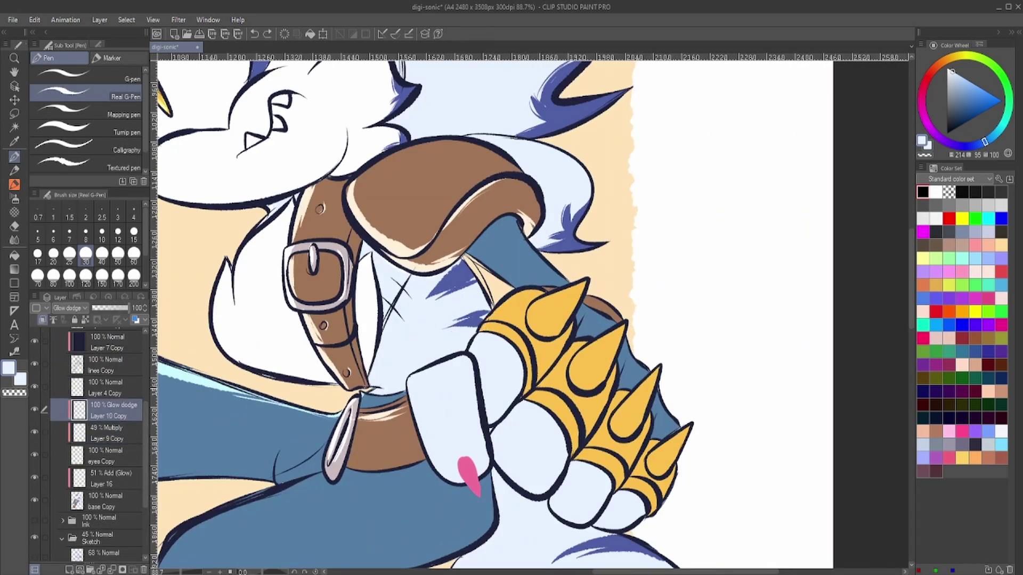
{"action": "scroll", "coordinate": [255, 123], "scroll_direction": "up", "scroll_amount": 5}
{"action": "left_click", "coordinate": [468, 282], "text": "alt"}
{"action": "scroll", "coordinate": [583, 273], "scroll_direction": "down", "scroll_amount": 3}
- Paint glowing pale gold highlights on the spikes and bands of the golden knuckles
{"action": "left_click_drag", "start_coordinate": [464, 205], "coordinate": [373, 288]}
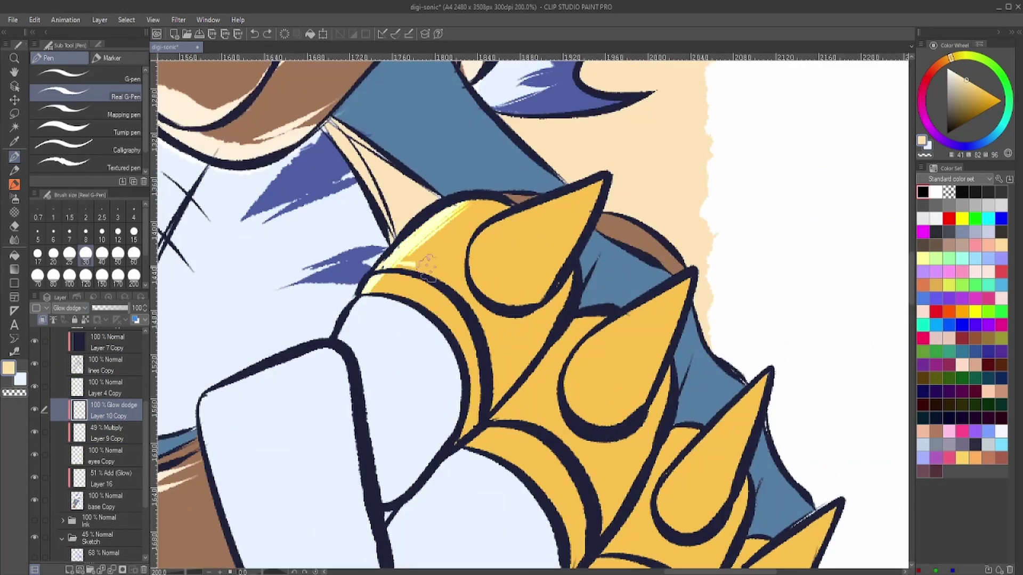
{"action": "left_click_drag", "start_coordinate": [599, 189], "coordinate": [480, 250]}
{"action": "left_click_drag", "start_coordinate": [682, 288], "coordinate": [565, 373]}
{"action": "left_click_drag", "start_coordinate": [607, 293], "coordinate": [503, 418]}
{"action": "scroll", "coordinate": [533, 330], "scroll_direction": "down", "scroll_amount": 4}
{"action": "scroll", "coordinate": [532, 320], "scroll_direction": "up", "scroll_amount": 3}
{"action": "left_click_drag", "start_coordinate": [684, 232], "coordinate": [601, 327]}
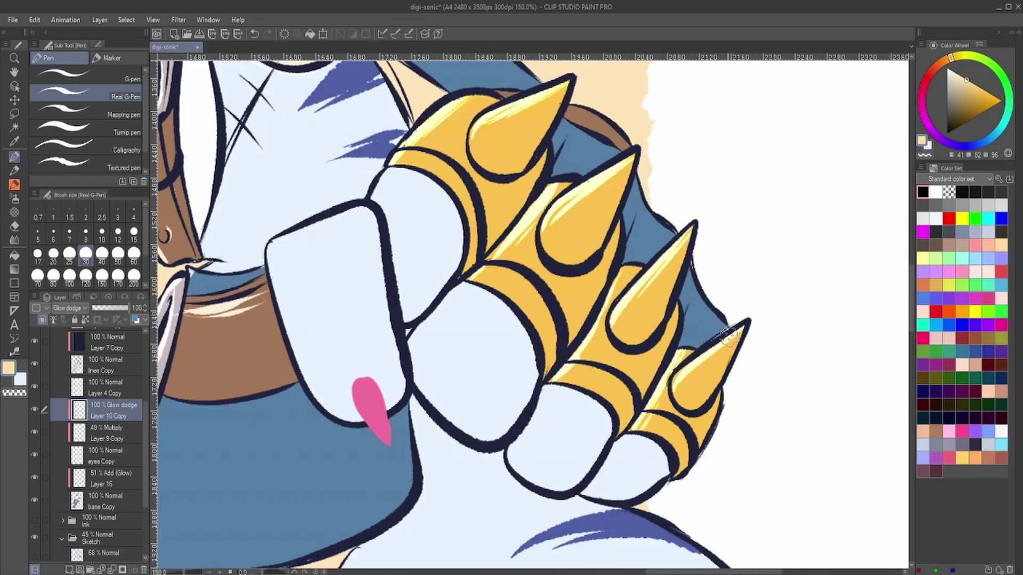
- Add pale gold highlights to the fringe, the edge of the eye marking and the upper hair tufts on the Add (Glow) layer
{"action": "scroll", "coordinate": [730, 336], "scroll_direction": "down", "scroll_amount": 4}
{"action": "scroll", "coordinate": [469, 320], "scroll_direction": "up", "scroll_amount": 3}
{"action": "left_click", "coordinate": [115, 480]}
{"action": "scroll", "coordinate": [470, 317], "scroll_direction": "up", "scroll_amount": 1}
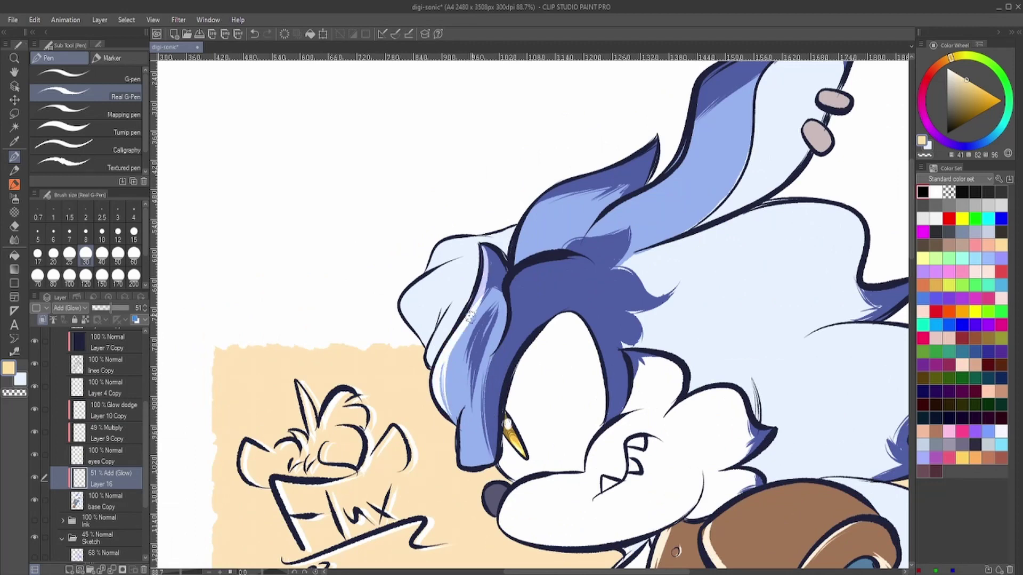
{"action": "left_click_drag", "start_coordinate": [482, 282], "coordinate": [463, 474]}
{"action": "left_click_drag", "start_coordinate": [500, 362], "coordinate": [532, 266]}
{"action": "left_click_drag", "start_coordinate": [466, 240], "coordinate": [431, 267]}
{"action": "left_click_drag", "start_coordinate": [655, 144], "coordinate": [519, 260]}
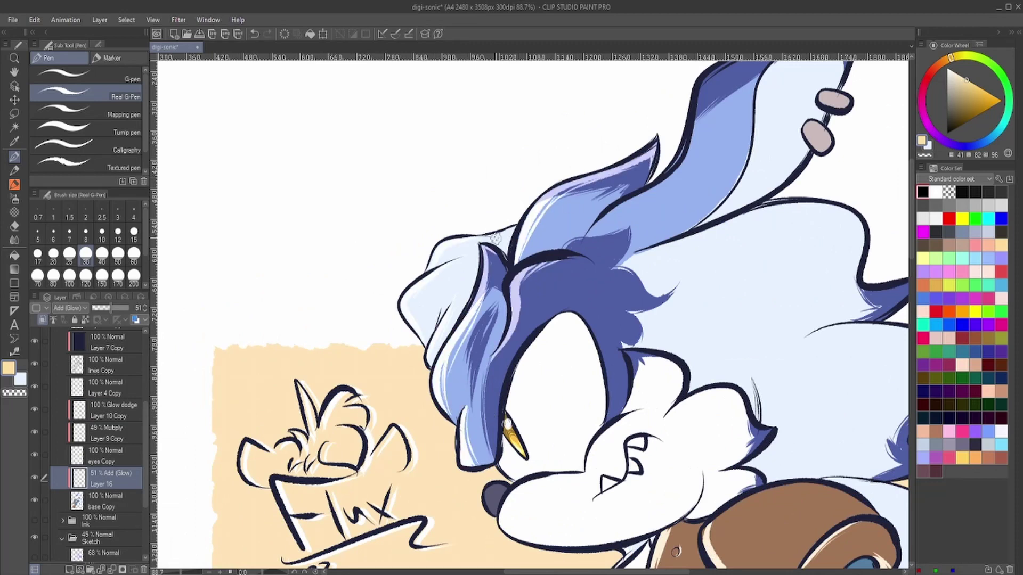
- Highlight the edges and dark tips of the large mane locks behind the head
{"action": "scroll", "coordinate": [494, 238], "scroll_direction": "up", "scroll_amount": 1}
{"action": "scroll", "coordinate": [715, 380], "scroll_direction": "down", "scroll_amount": 2}
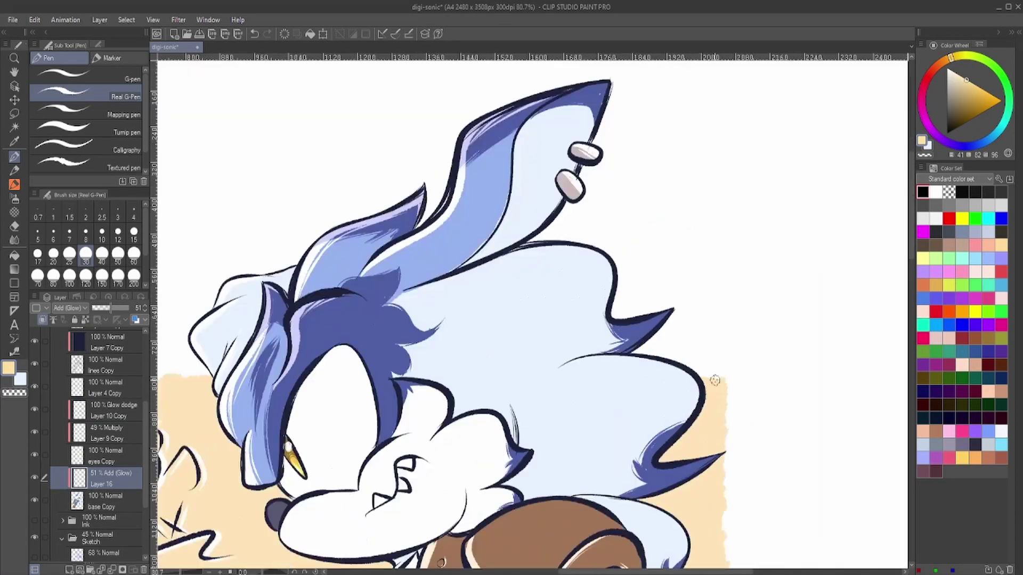
{"action": "left_click_drag", "start_coordinate": [533, 249], "coordinate": [600, 316]}
{"action": "left_click_drag", "start_coordinate": [607, 322], "coordinate": [631, 327]}
{"action": "left_click_drag", "start_coordinate": [557, 369], "coordinate": [692, 405]}
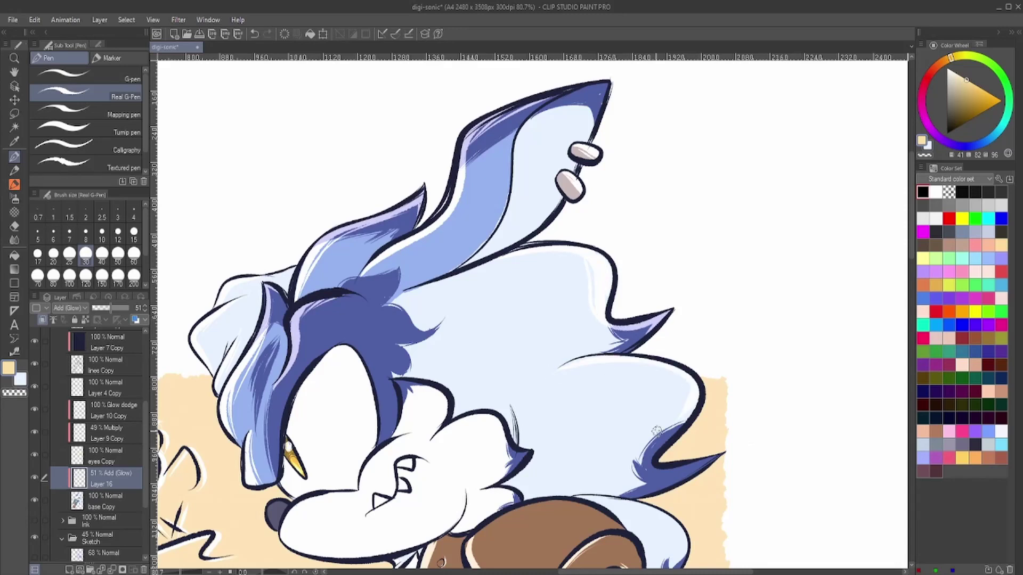
{"action": "left_click_drag", "start_coordinate": [714, 456], "coordinate": [674, 436]}
{"action": "scroll", "coordinate": [666, 534], "scroll_direction": "down", "scroll_amount": 1}
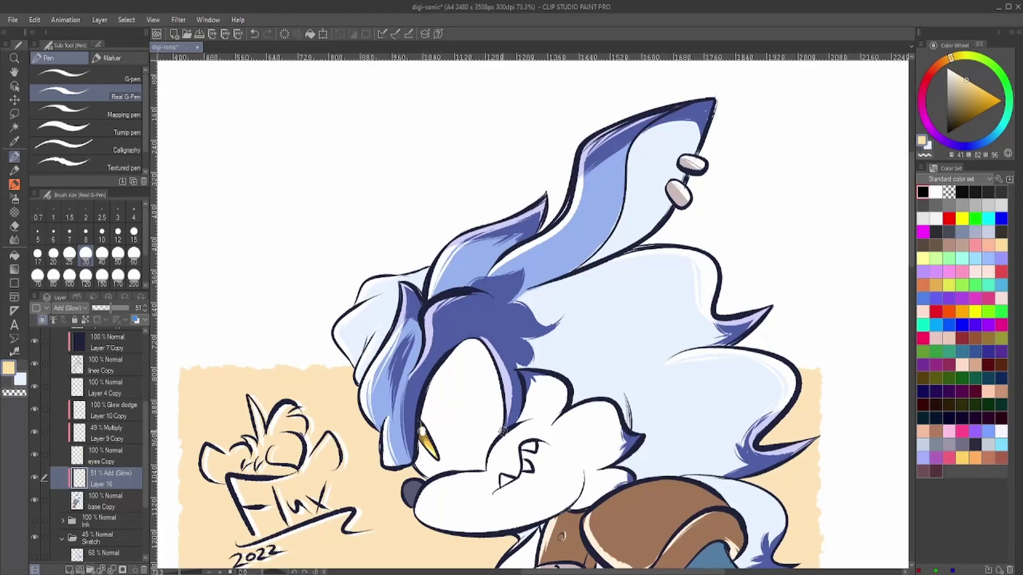
- Clip the pale gold highlight layer to the base copy and set it to Add (Glow) at 48% opacity
{"action": "scroll", "coordinate": [537, 395], "scroll_direction": "up", "scroll_amount": 2}
{"action": "scroll", "coordinate": [538, 394], "scroll_direction": "down", "scroll_amount": 2}
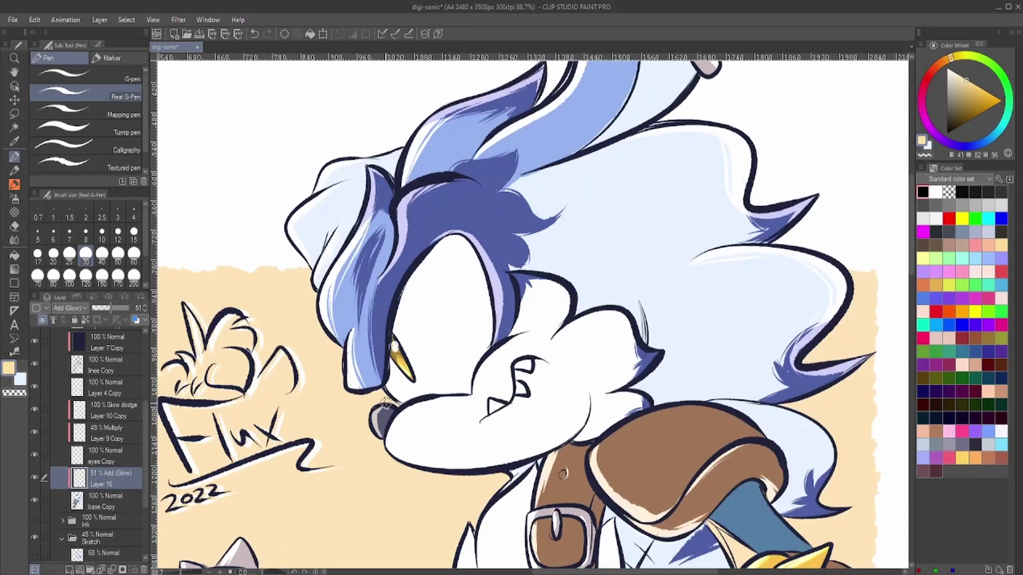
{"action": "scroll", "coordinate": [345, 399], "scroll_direction": "up", "scroll_amount": 3}
{"action": "scroll", "coordinate": [419, 321], "scroll_direction": "down", "scroll_amount": 6}
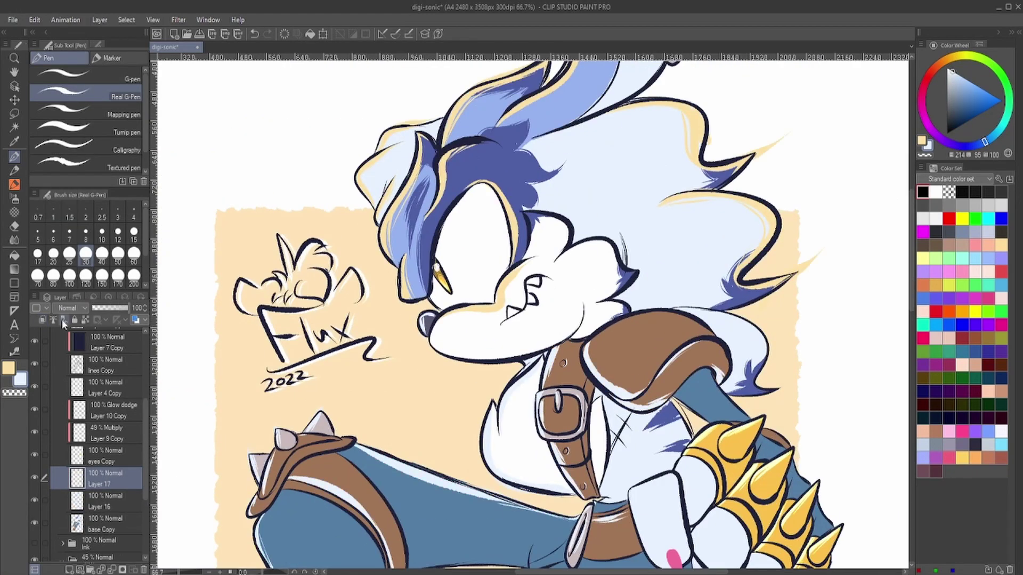
{"action": "left_click", "coordinate": [69, 308]}
{"action": "left_click", "coordinate": [68, 128]}
{"action": "scroll", "coordinate": [463, 343], "scroll_direction": "up", "scroll_amount": 3}
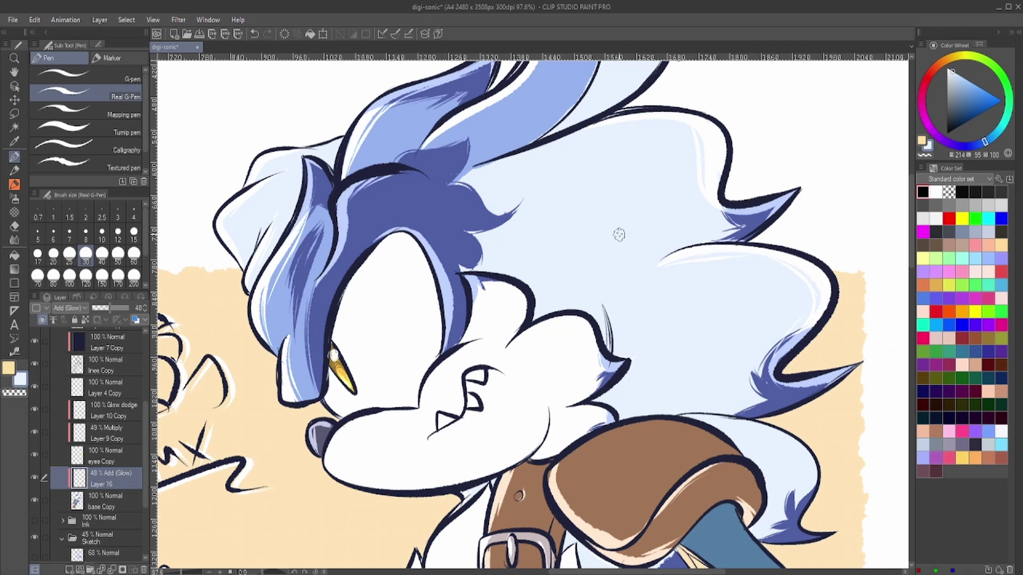
- Extend the glow highlights over the chest, tail and trouser folds, and save the illustration
{"action": "scroll", "coordinate": [618, 234], "scroll_direction": "down", "scroll_amount": 3}
{"action": "scroll", "coordinate": [484, 367], "scroll_direction": "down", "scroll_amount": 3}
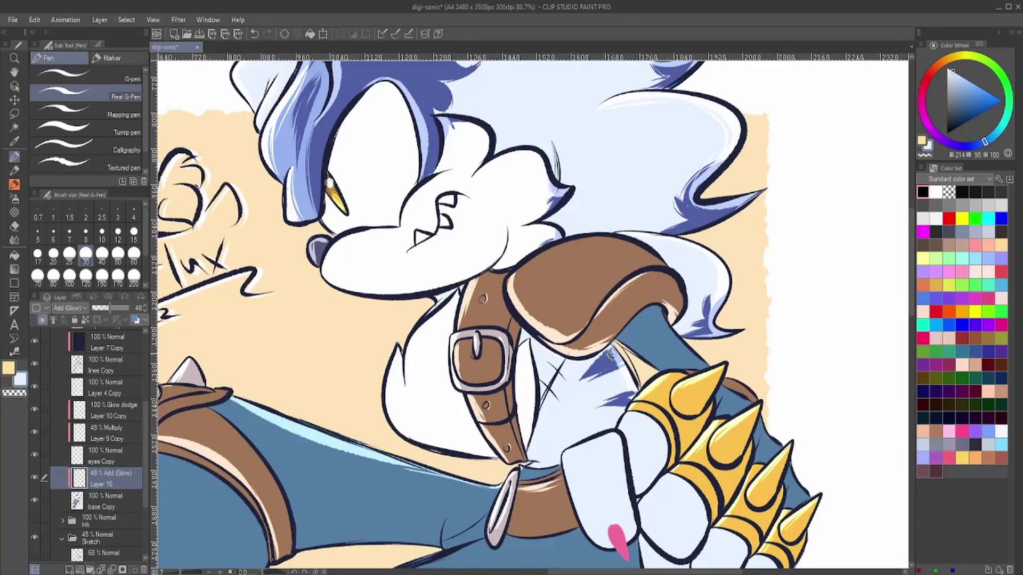
{"action": "scroll", "coordinate": [607, 384], "scroll_direction": "down", "scroll_amount": 1}
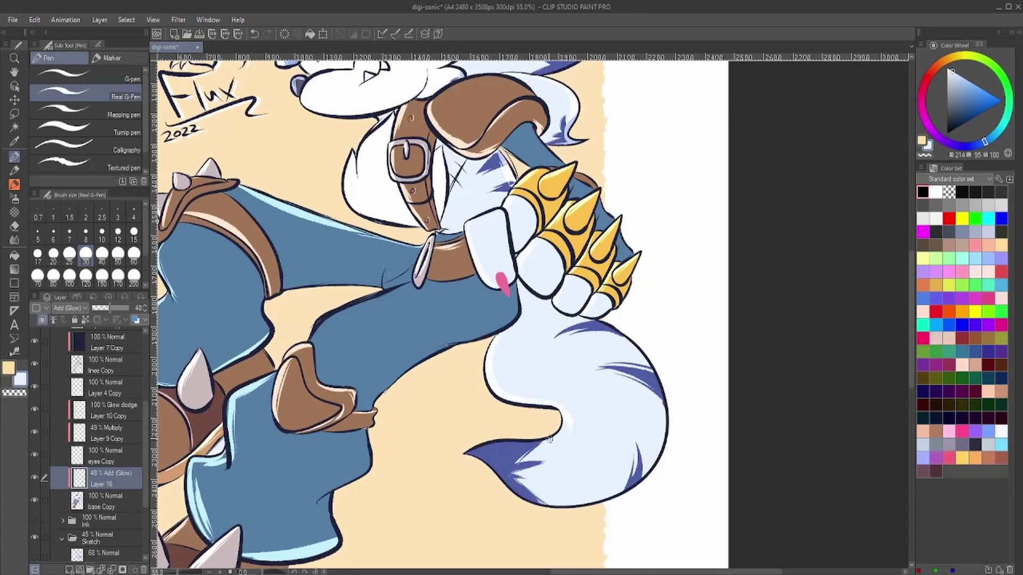
{"action": "scroll", "coordinate": [570, 418], "scroll_direction": "down", "scroll_amount": 4}
{"action": "scroll", "coordinate": [476, 364], "scroll_direction": "up", "scroll_amount": 3}
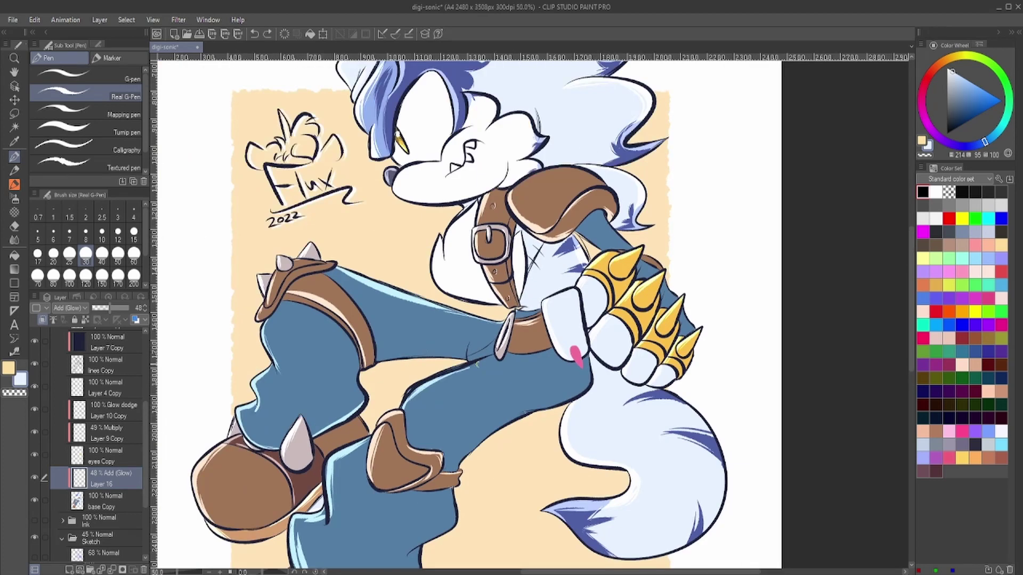
{"action": "scroll", "coordinate": [489, 333], "scroll_direction": "down", "scroll_amount": 4}
{"action": "scroll", "coordinate": [485, 320], "scroll_direction": "up", "scroll_amount": 2}
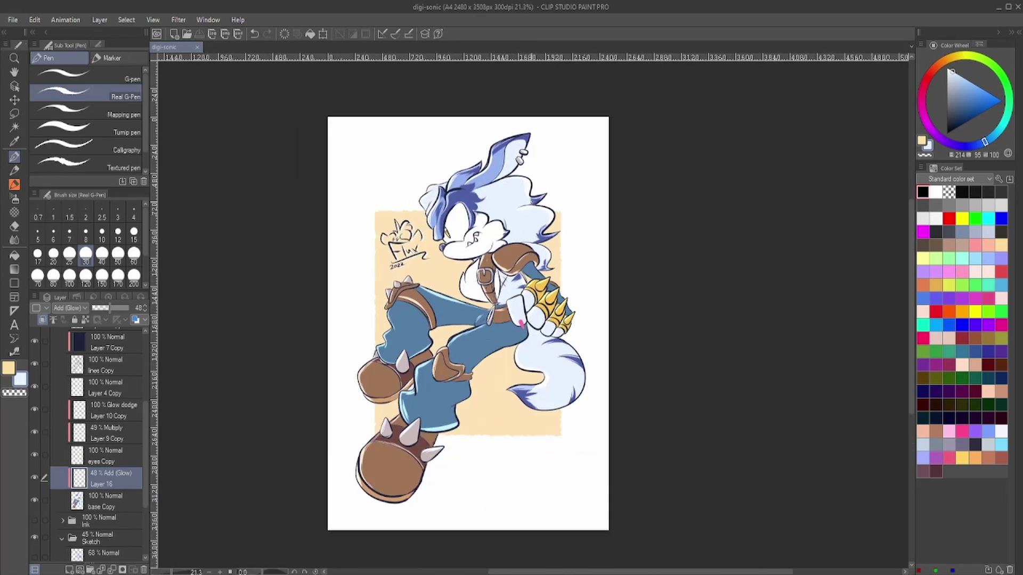
- Add a layer clipped to the base copy and airbrush soft navy shading (hue 231, luminosity 17, saturation 30) on the boots
{"action": "left_click", "coordinate": [106, 501]}
{"action": "left_click", "coordinate": [72, 570]}
{"action": "key", "text": "b"}
{"action": "scroll", "coordinate": [373, 373], "scroll_direction": "up", "scroll_amount": 2}
{"action": "scroll", "coordinate": [373, 372], "scroll_direction": "down", "scroll_amount": 1}
{"action": "mouse_move", "coordinate": [309, 389]}
{"action": "left_mouse_down"}
{"action": "mouse_move", "coordinate": [325, 427]}
{"action": "mouse_move", "coordinate": [406, 380]}
{"action": "left_mouse_up"}
{"action": "key", "text": "bracketright"}
{"action": "key", "text": "bracketright"}
- Airbrush soft navy shadows on the spikes, the large front boot and the trouser legs
{"action": "scroll", "coordinate": [406, 380], "scroll_direction": "down", "scroll_amount": 4}
{"action": "scroll", "coordinate": [394, 373], "scroll_direction": "up", "scroll_amount": 3}
{"action": "key", "text": "bracketleft"}
{"action": "key", "text": "bracketleft"}
{"action": "key", "text": "bracketleft"}
{"action": "key", "text": "bracketleft"}
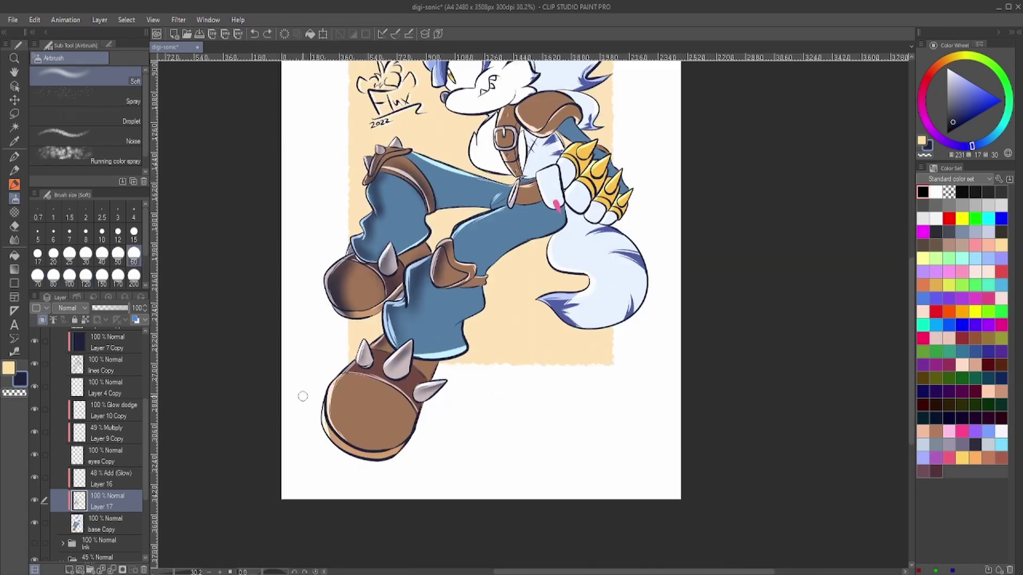
{"action": "key", "text": "bracketright"}
{"action": "key", "text": "bracketright"}
{"action": "key", "text": "bracketright"}
{"action": "key", "text": "bracketright"}
{"action": "left_click_drag", "start_coordinate": [328, 373], "coordinate": [341, 463]}
{"action": "left_click_drag", "start_coordinate": [421, 362], "coordinate": [463, 336]}
- Shade the inner curve of the tail and the chest fur with the soft airbrush
{"action": "scroll", "coordinate": [538, 307], "scroll_direction": "up", "scroll_amount": 2}
{"action": "left_click_drag", "start_coordinate": [533, 349], "coordinate": [581, 442]}
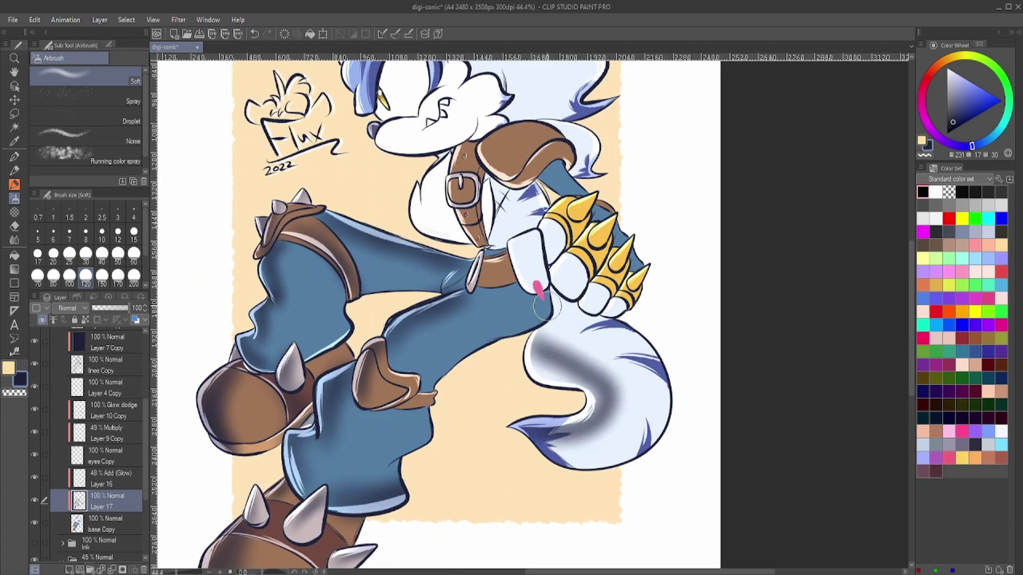
{"action": "key", "text": "ctrl+z"}
{"action": "scroll", "coordinate": [582, 497], "scroll_direction": "down", "scroll_amount": 3}
{"action": "scroll", "coordinate": [549, 469], "scroll_direction": "up", "scroll_amount": 3}
{"action": "key", "text": "bracketleft"}
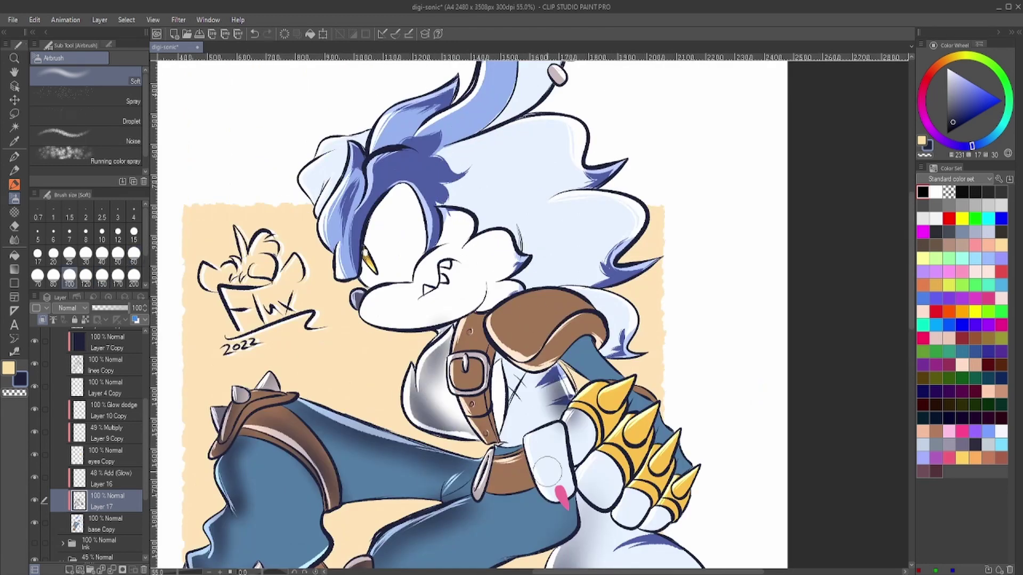
- Shade the fringe locks, the upper hair tufts and the ear with a smaller soft airbrush
{"action": "key", "text": "bracketleft"}
{"action": "key", "text": "bracketleft"}
{"action": "key", "text": "bracketleft"}
{"action": "scroll", "coordinate": [650, 517], "scroll_direction": "down", "scroll_amount": 3}
{"action": "scroll", "coordinate": [364, 298], "scroll_direction": "up", "scroll_amount": 4}
{"action": "left_click_drag", "start_coordinate": [349, 442], "coordinate": [365, 294]}
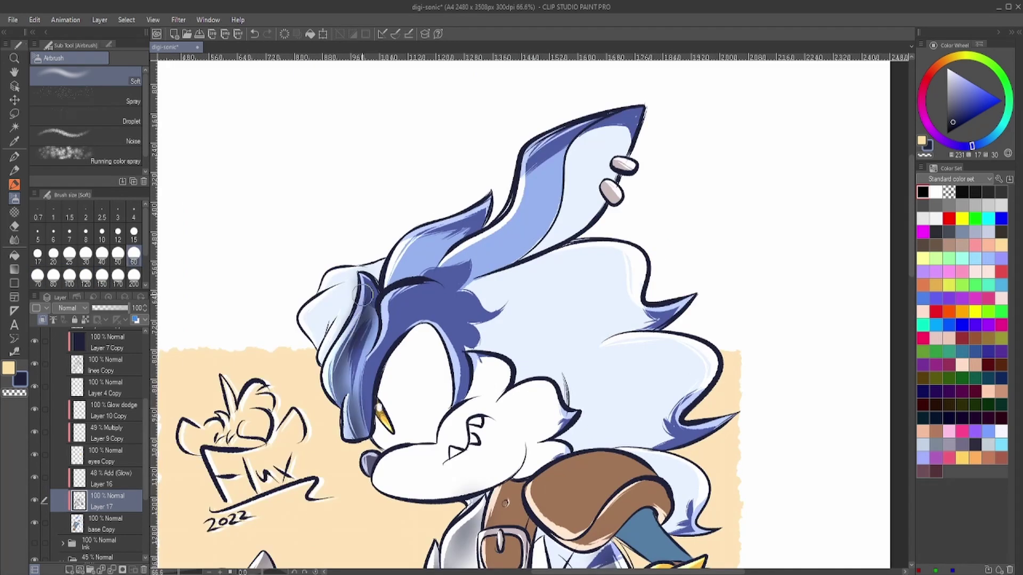
{"action": "key", "text": "bracketright"}
{"action": "left_click_drag", "start_coordinate": [631, 123], "coordinate": [386, 230]}
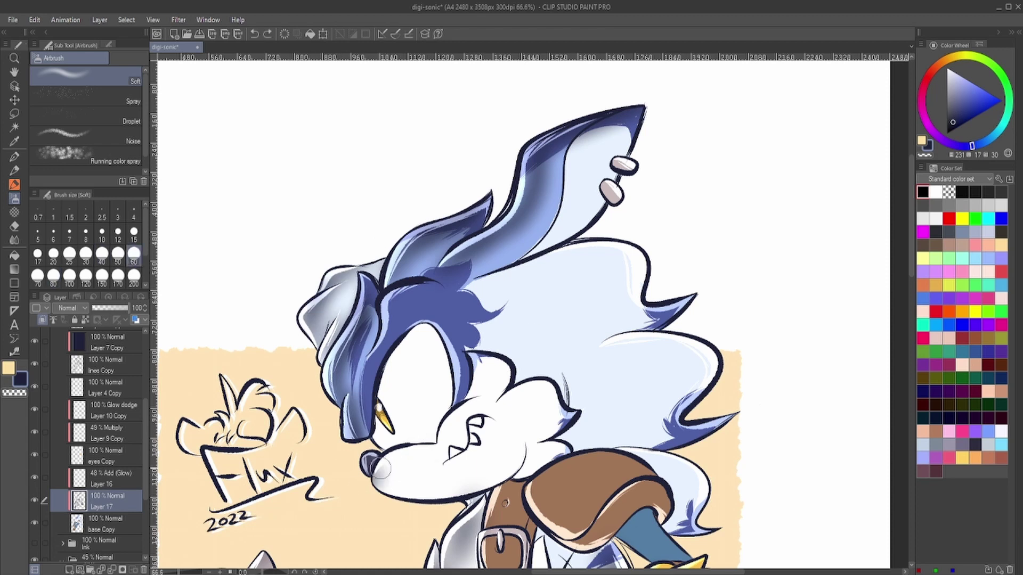
- Shade the muzzle, the cheek fur and the hair around the base of the ear and eye marking
{"action": "mouse_move", "coordinate": [380, 469]}
{"action": "left_mouse_down"}
{"action": "mouse_move", "coordinate": [493, 355]}
{"action": "mouse_move", "coordinate": [564, 432]}
{"action": "mouse_move", "coordinate": [512, 464]}
{"action": "left_mouse_up"}
{"action": "scroll", "coordinate": [480, 399], "scroll_direction": "down", "scroll_amount": 3}
{"action": "scroll", "coordinate": [445, 298], "scroll_direction": "up", "scroll_amount": 3}
{"action": "key", "text": "bracketleft"}
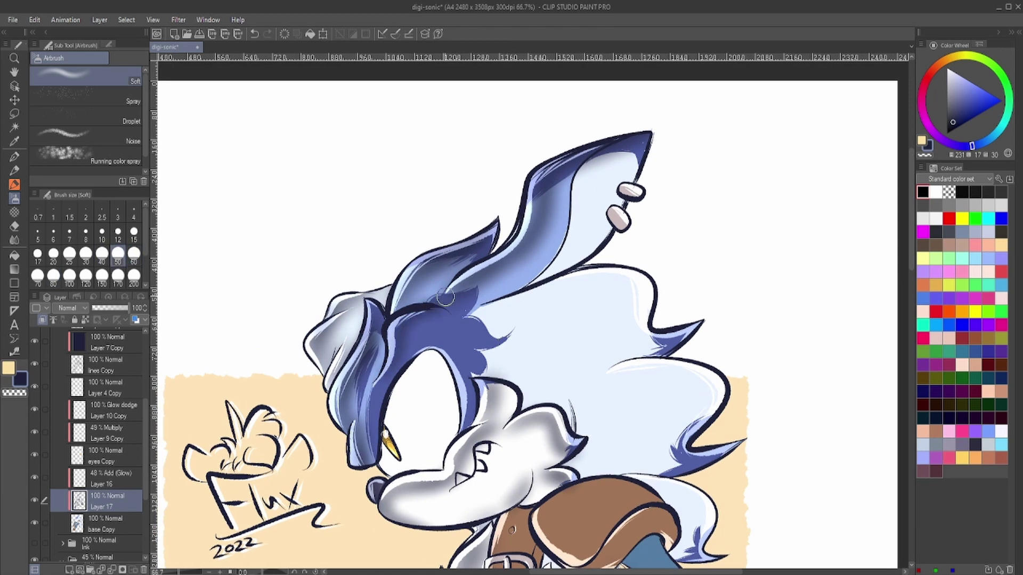
{"action": "left_click_drag", "start_coordinate": [445, 298], "coordinate": [461, 423]}
{"action": "key", "text": "bracketleft"}
- Shade the edges of the large mane locks and lower the shading layer's opacity to 54%
{"action": "mouse_move", "coordinate": [538, 295]}
{"action": "left_mouse_down"}
{"action": "mouse_move", "coordinate": [568, 291]}
{"action": "mouse_move", "coordinate": [689, 321]}
{"action": "mouse_move", "coordinate": [712, 458]}
{"action": "mouse_move", "coordinate": [765, 450]}
{"action": "left_mouse_up"}
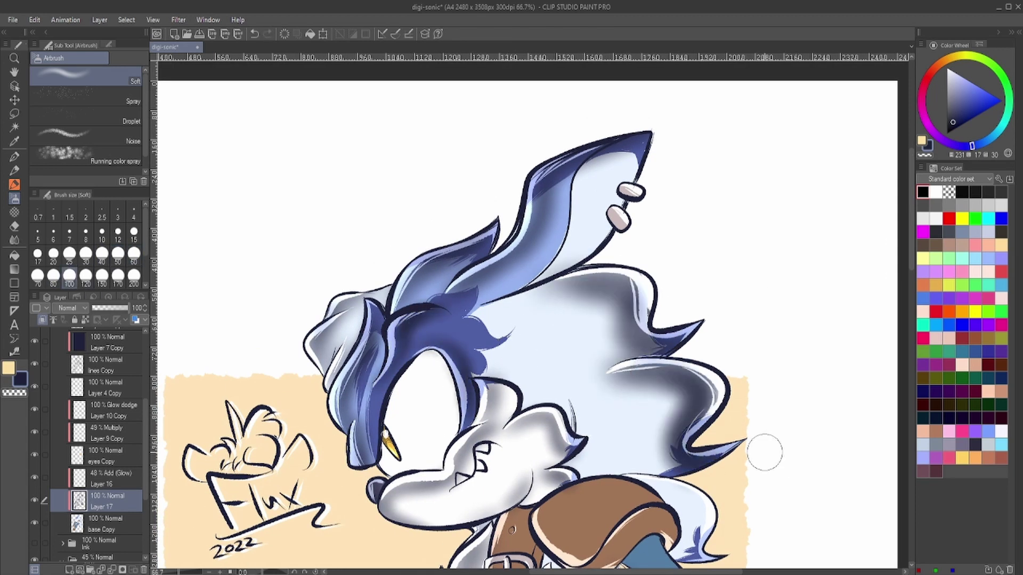
{"action": "scroll", "coordinate": [764, 450], "scroll_direction": "down", "scroll_amount": 5}
{"action": "scroll", "coordinate": [336, 348], "scroll_direction": "up", "scroll_amount": 2}
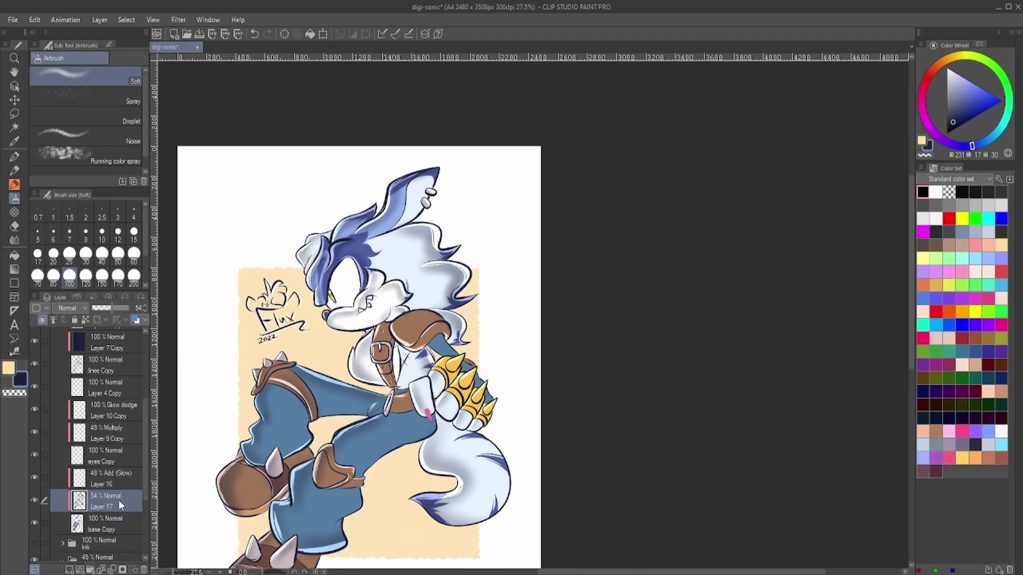
- Shade the golden knuckle spikes and bands on a new layer clipped to the eyes copy, set to Multiply at 55% opacity
{"action": "key", "text": "ctrl+shift+n"}
{"action": "scroll", "coordinate": [485, 383], "scroll_direction": "up", "scroll_amount": 3}
{"action": "left_click_drag", "start_coordinate": [483, 383], "coordinate": [484, 235]}
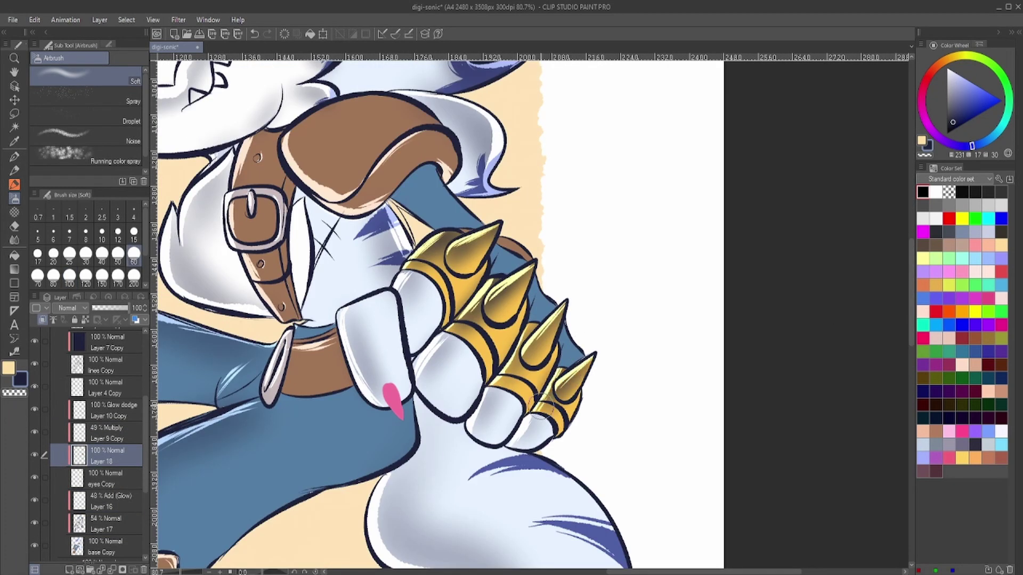
{"action": "scroll", "coordinate": [164, 354], "scroll_direction": "down", "scroll_amount": 5}
- Lower the Add (Glow) layer to 35% opacity and set the body shading layer to Multiply at 57%
{"action": "left_click", "coordinate": [104, 308]}
{"action": "scroll", "coordinate": [426, 133], "scroll_direction": "up", "scroll_amount": 5}
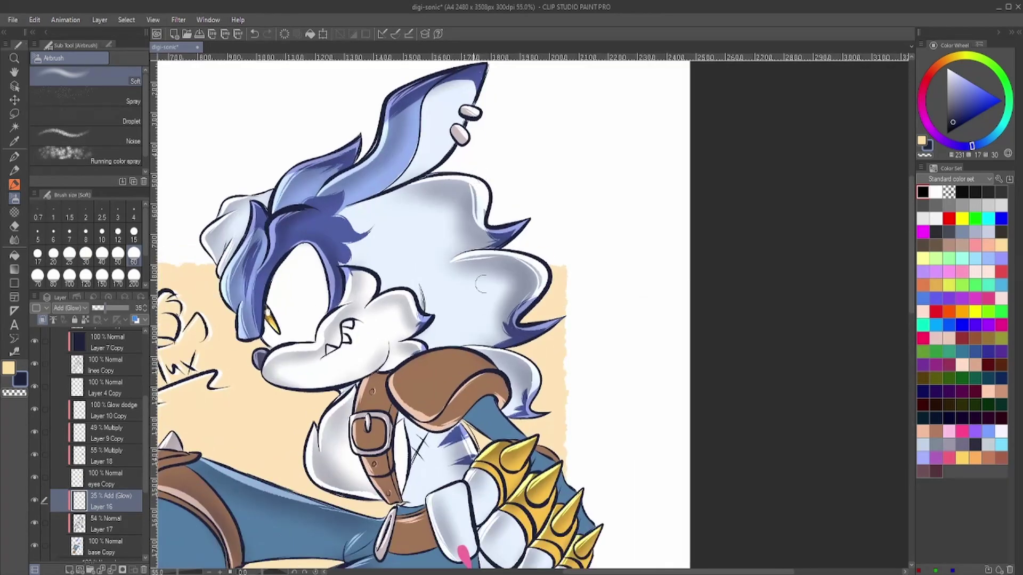
{"action": "left_click", "coordinate": [106, 500]}
{"action": "scroll", "coordinate": [143, 458], "scroll_direction": "down", "scroll_amount": 2}
{"action": "scroll", "coordinate": [426, 266], "scroll_direction": "down", "scroll_amount": 5}
{"action": "scroll", "coordinate": [644, 369], "scroll_direction": "up", "scroll_amount": 3}
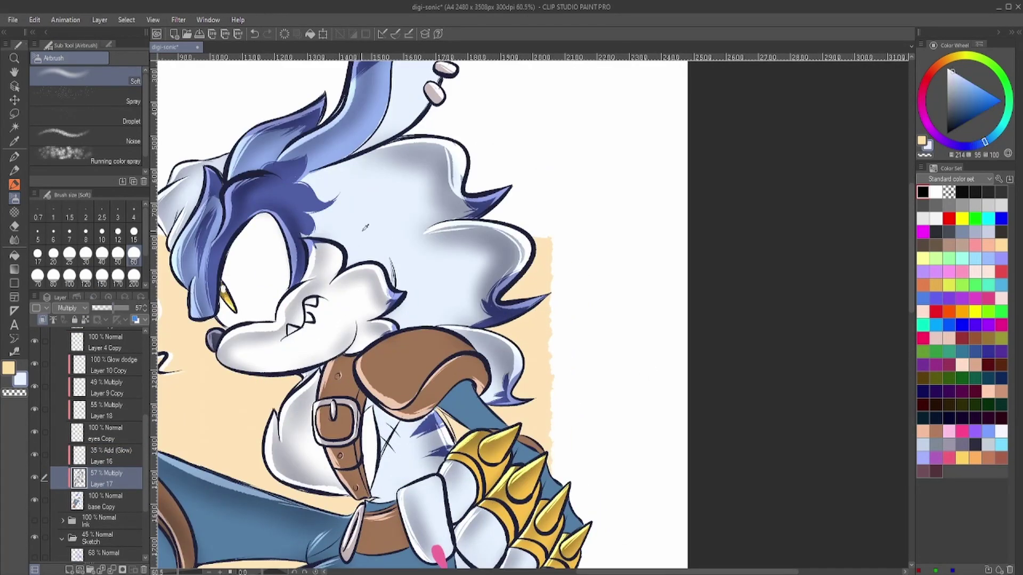
- Make dark navy the drawing colour and return to the body shading layer with the soft airbrush
{"action": "left_click", "coordinate": [107, 455]}
{"action": "left_click", "coordinate": [14, 157]}
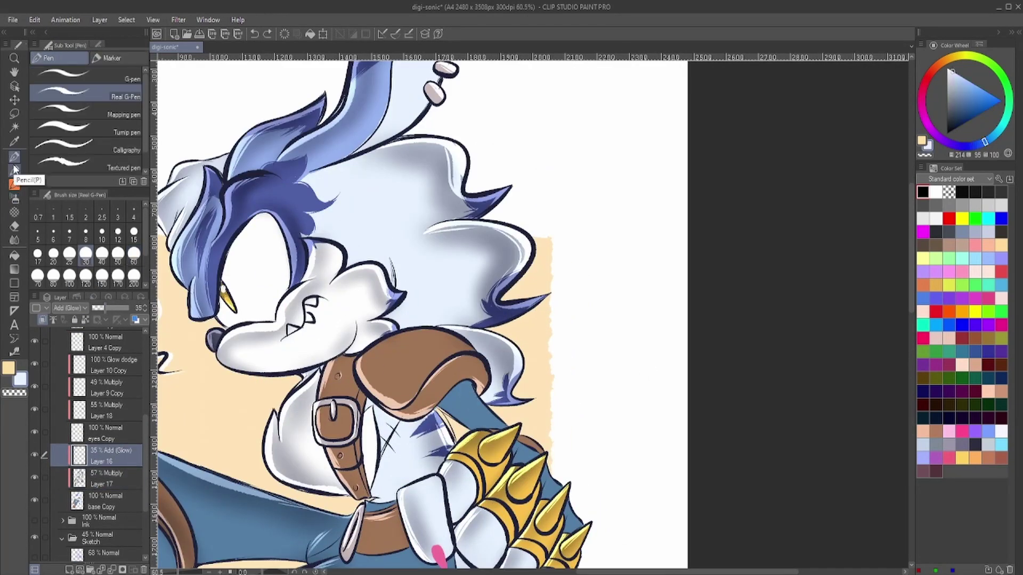
{"action": "left_click", "coordinate": [544, 484], "text": "alt"}
{"action": "key", "text": "alt+bracketleft"}
{"action": "key", "text": "b"}
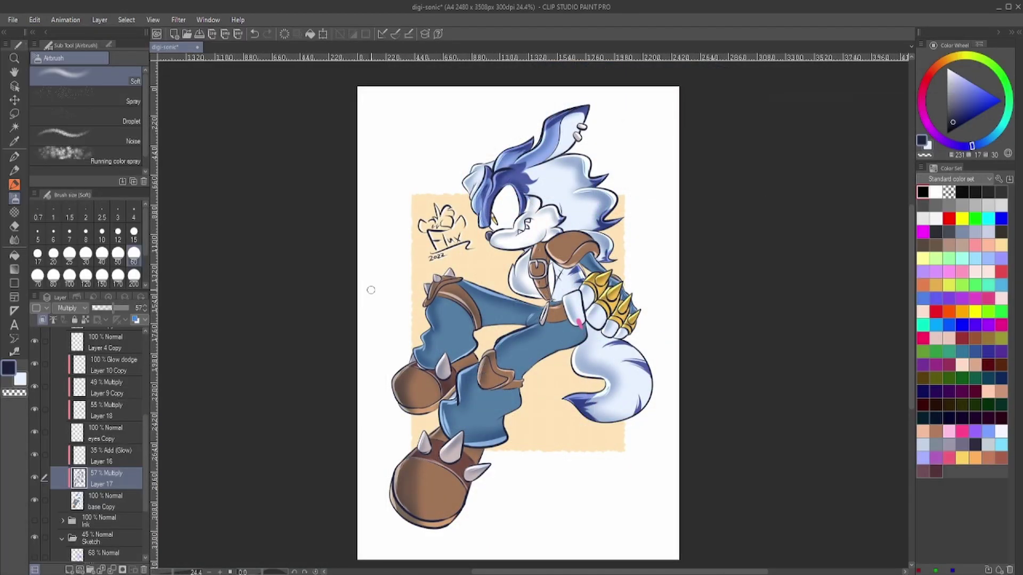
- Change the body highlight layer to Glow dodge at 71% opacity
{"action": "left_click", "coordinate": [107, 456]}
{"action": "left_click", "coordinate": [66, 308]}
{"action": "left_click", "coordinate": [85, 105]}
{"action": "left_click", "coordinate": [118, 308]}
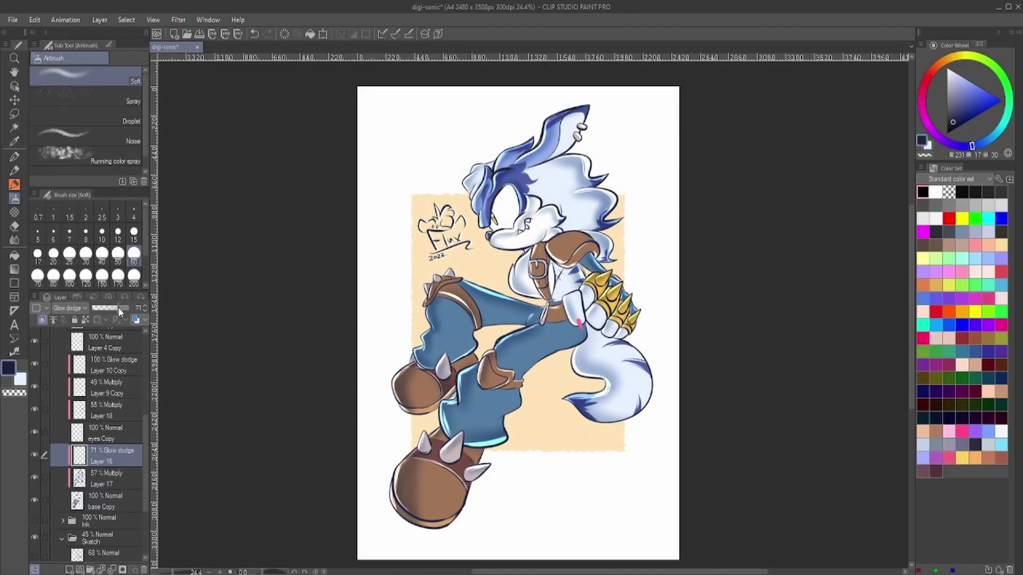
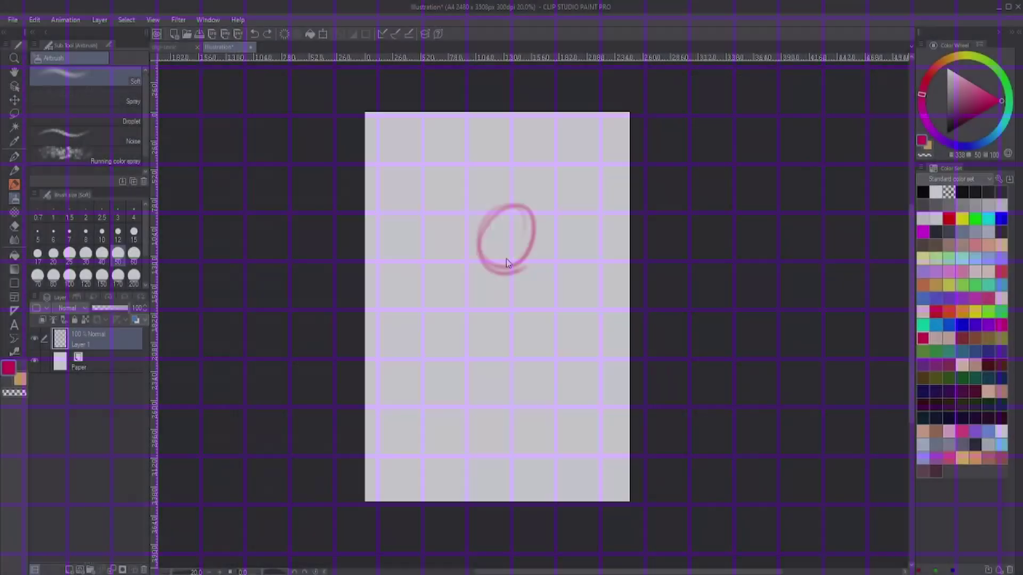
- Draw a diagonal face guideline across the pink head oval on the new page
{"action": "left_click_drag", "start_coordinate": [484, 264], "coordinate": [533, 222]}
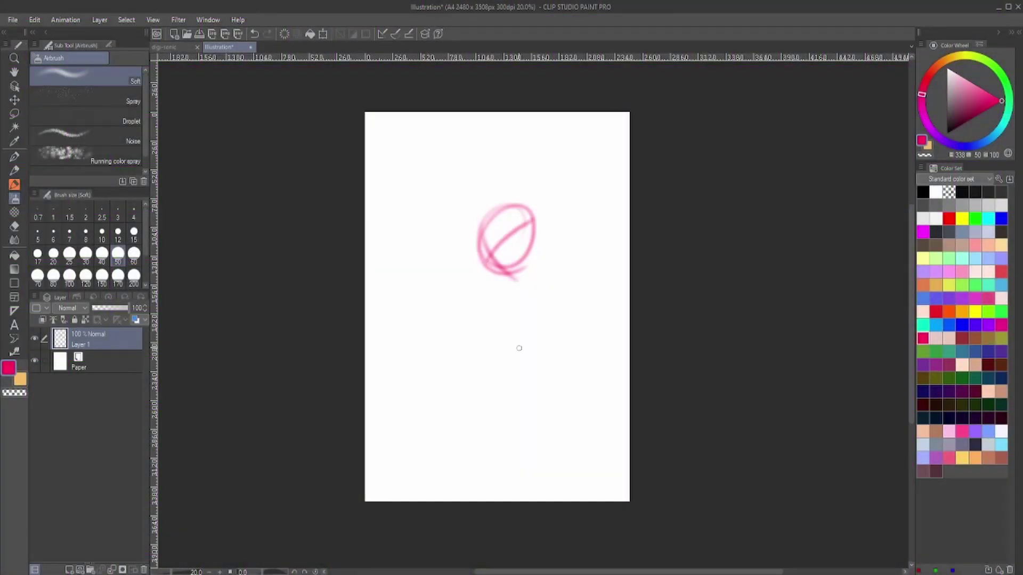
{"action": "left_click_drag", "start_coordinate": [546, 258], "coordinate": [554, 325]}
{"action": "key", "text": "ctrl+z"}
{"action": "left_click_drag", "start_coordinate": [524, 274], "coordinate": [554, 331]}
{"action": "key", "text": "ctrl+z"}
{"action": "left_click_drag", "start_coordinate": [401, 395], "coordinate": [479, 356]}
{"action": "key", "text": "ctrl+z"}
- Rough in the neck and torso line, the long form beside the hip and the outstretched limb with its large foot
{"action": "left_click_drag", "start_coordinate": [540, 261], "coordinate": [503, 312]}
{"action": "left_click_drag", "start_coordinate": [559, 320], "coordinate": [586, 394]}
{"action": "left_click_drag", "start_coordinate": [557, 319], "coordinate": [589, 381]}
{"action": "left_click_drag", "start_coordinate": [537, 332], "coordinate": [399, 405]}
{"action": "left_click_drag", "start_coordinate": [399, 405], "coordinate": [467, 415]}
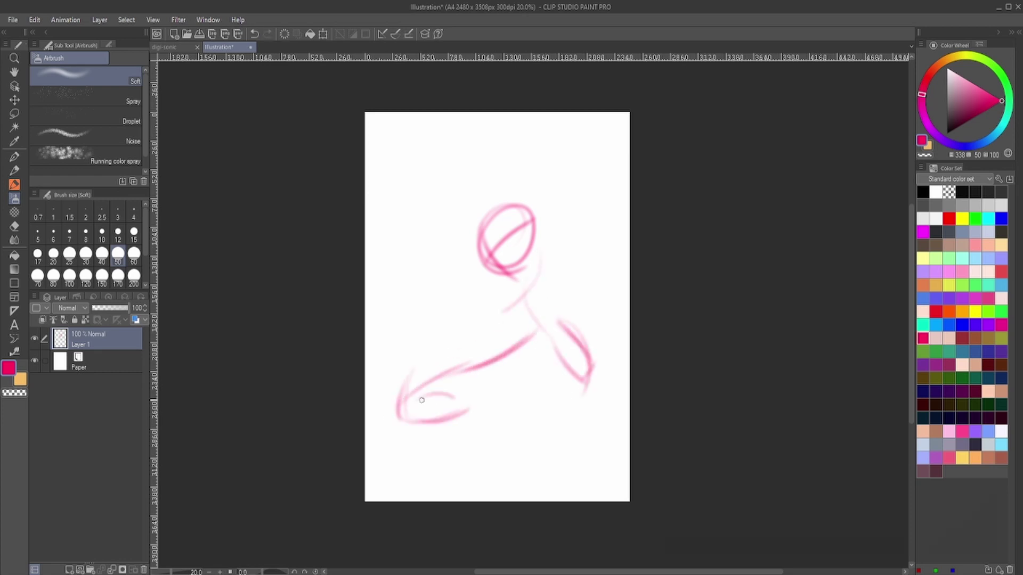
- Rough in the round form above the large foot, the raised arm line and the second leg with its shoe
{"action": "left_click_drag", "start_coordinate": [450, 341], "coordinate": [442, 387]}
{"action": "mouse_move", "coordinate": [538, 237]}
{"action": "left_mouse_down"}
{"action": "mouse_move", "coordinate": [503, 303]}
{"action": "mouse_move", "coordinate": [607, 204]}
{"action": "left_mouse_up"}
{"action": "mouse_move", "coordinate": [498, 298]}
{"action": "left_mouse_down"}
{"action": "mouse_move", "coordinate": [501, 400]}
{"action": "mouse_move", "coordinate": [544, 411]}
{"action": "left_mouse_up"}
{"action": "left_click_drag", "start_coordinate": [482, 421], "coordinate": [520, 386]}
{"action": "scroll", "coordinate": [494, 164], "scroll_direction": "up", "scroll_amount": 1}
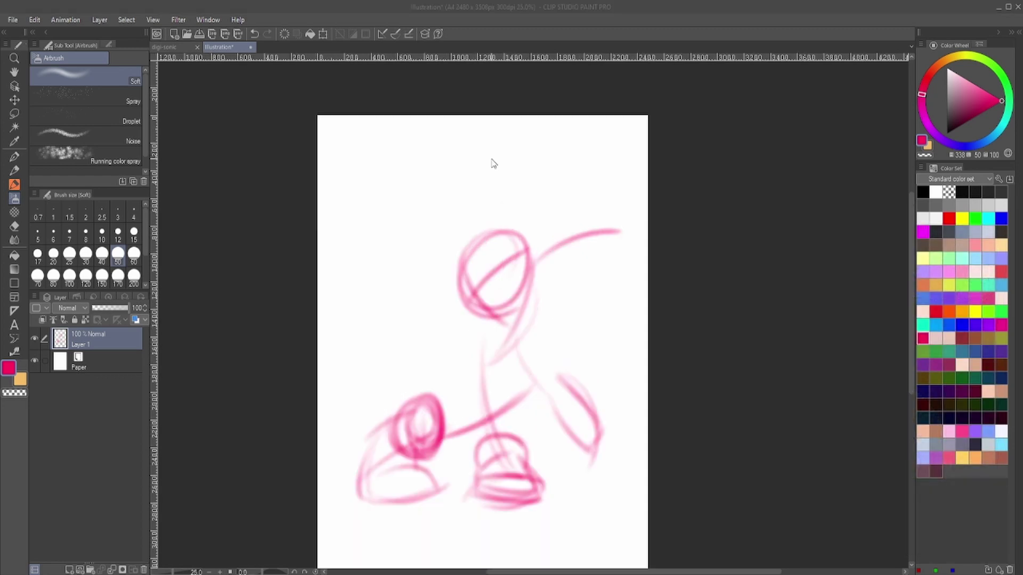
- Transform the rough figure to shift it lower and further left on the page
{"action": "key", "text": "ctrl+t"}
{"action": "left_click_drag", "start_coordinate": [575, 276], "coordinate": [556, 296]}
{"action": "key", "text": "Return"}
- Sketch the round cuff and large hand with curled fingers at the end of the raised arm
{"action": "mouse_move", "coordinate": [573, 208]}
{"action": "left_mouse_down"}
{"action": "mouse_move", "coordinate": [565, 256]}
{"action": "mouse_move", "coordinate": [591, 213]}
{"action": "mouse_move", "coordinate": [607, 248]}
{"action": "mouse_move", "coordinate": [576, 277]}
{"action": "mouse_move", "coordinate": [626, 219]}
{"action": "mouse_move", "coordinate": [634, 255]}
{"action": "mouse_move", "coordinate": [586, 203]}
{"action": "mouse_move", "coordinate": [634, 264]}
{"action": "mouse_move", "coordinate": [543, 266]}
{"action": "mouse_move", "coordinate": [610, 288]}
{"action": "left_mouse_up"}
{"action": "key", "text": "ctrl+z"}
{"action": "key", "text": "ctrl+z"}
{"action": "key", "text": "ctrl+z"}
{"action": "mouse_move", "coordinate": [586, 250]}
{"action": "left_mouse_down"}
{"action": "mouse_move", "coordinate": [633, 224]}
{"action": "mouse_move", "coordinate": [607, 218]}
{"action": "left_mouse_up"}
{"action": "mouse_move", "coordinate": [524, 391]}
{"action": "left_mouse_down"}
{"action": "mouse_move", "coordinate": [542, 427]}
{"action": "mouse_move", "coordinate": [586, 405]}
{"action": "left_mouse_up"}
{"action": "key", "text": "ctrl+z"}
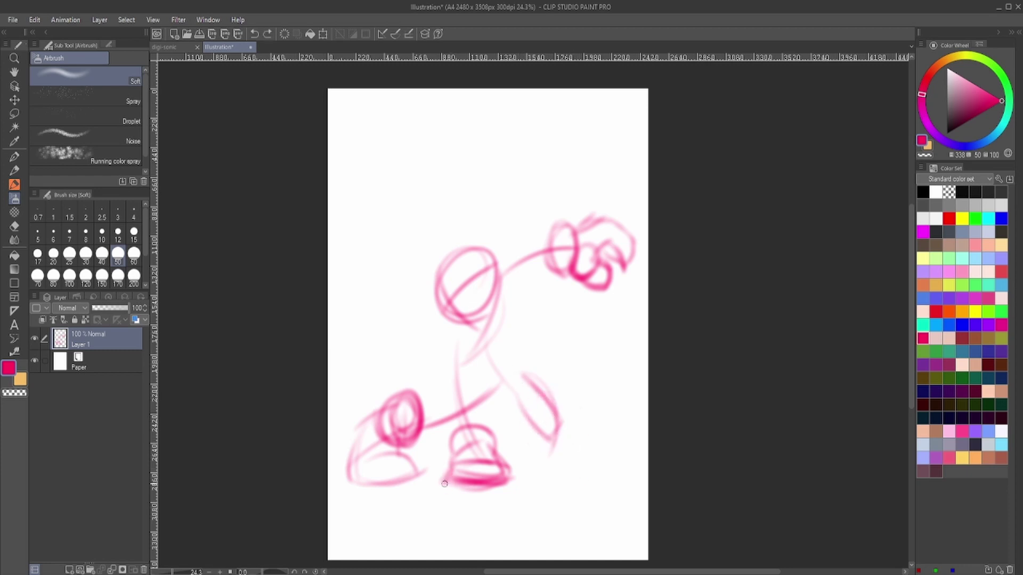
- Fade the rough sketch to 36% opacity and add a new layer for fine lines with the brush size at 8
{"action": "left_click_drag", "start_coordinate": [128, 308], "coordinate": [105, 308]}
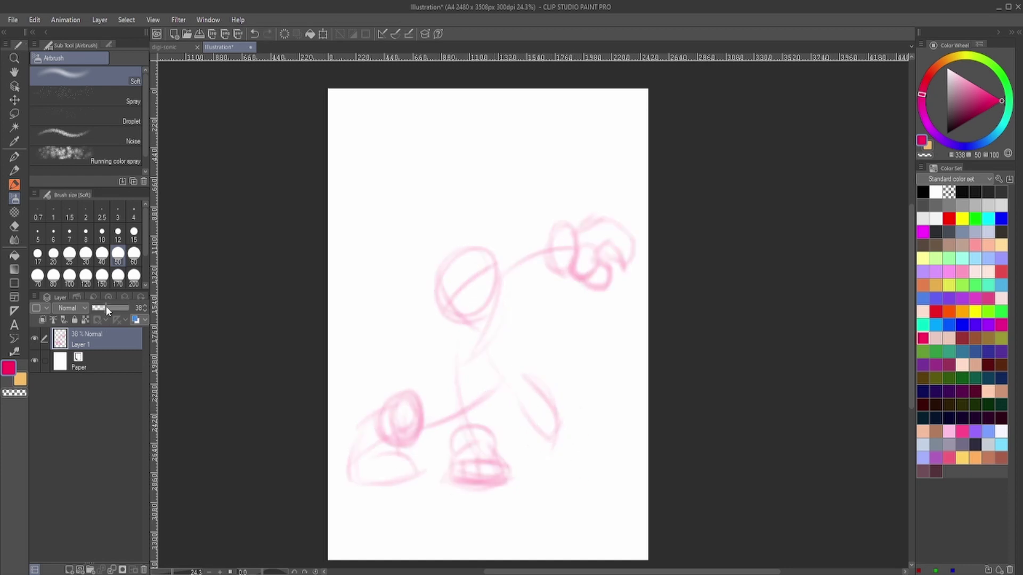
{"action": "key", "text": "ctrl+shift+n"}
{"action": "key", "text": "bracketleft"}
{"action": "key", "text": "bracketleft"}
{"action": "key", "text": "bracketleft"}
{"action": "key", "text": "bracketleft"}
{"action": "key", "text": "bracketleft"}
{"action": "key", "text": "bracketleft"}
{"action": "key", "text": "bracketleft"}
{"action": "key", "text": "bracketleft"}
{"action": "key", "text": "bracketleft"}
- Sketch thin curved face guidelines and a small nose over the head oval
{"action": "scroll", "coordinate": [449, 274], "scroll_direction": "up", "scroll_amount": 3}
{"action": "mouse_move", "coordinate": [432, 337]}
{"action": "left_mouse_down"}
{"action": "mouse_move", "coordinate": [427, 351]}
{"action": "mouse_move", "coordinate": [508, 282]}
{"action": "left_mouse_up"}
{"action": "scroll", "coordinate": [533, 314], "scroll_direction": "down", "scroll_amount": 3}
{"action": "key", "text": "alt+bracketleft"}
{"action": "key", "text": "alt+bracketright"}
{"action": "left_click_drag", "start_coordinate": [446, 350], "coordinate": [433, 358]}
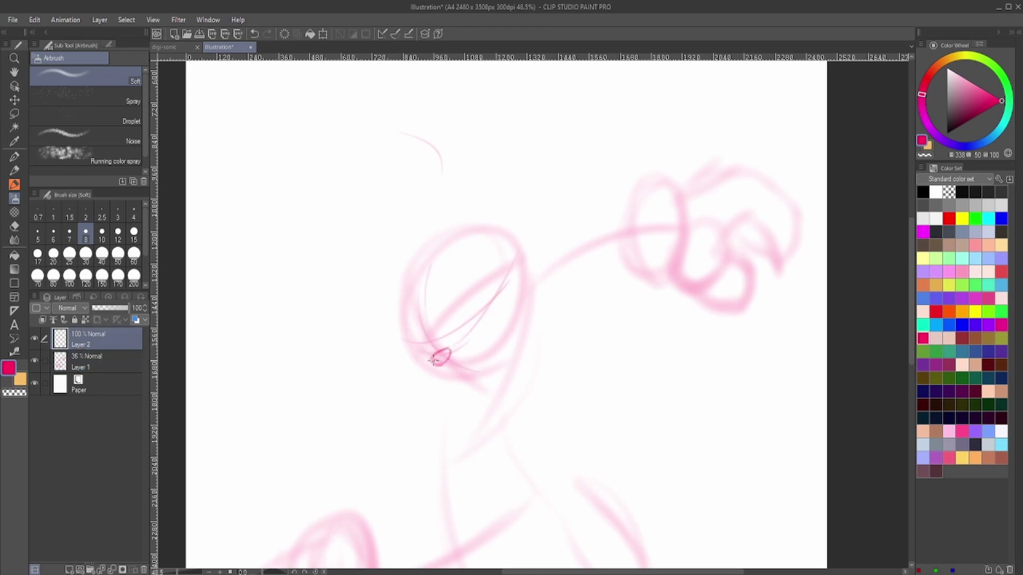
- Draw the tall near eye and the narrow far eye above the nose
{"action": "scroll", "coordinate": [424, 342], "scroll_direction": "up", "scroll_amount": 5}
{"action": "mouse_move", "coordinate": [377, 274]}
{"action": "left_mouse_down"}
{"action": "mouse_move", "coordinate": [420, 356]}
{"action": "mouse_move", "coordinate": [522, 309]}
{"action": "left_mouse_up"}
{"action": "left_click_drag", "start_coordinate": [447, 302], "coordinate": [489, 214]}
{"action": "left_click_drag", "start_coordinate": [402, 311], "coordinate": [434, 358]}
{"action": "mouse_move", "coordinate": [437, 354]}
{"action": "left_mouse_down"}
{"action": "mouse_move", "coordinate": [525, 277]}
{"action": "mouse_move", "coordinate": [525, 148]}
{"action": "left_mouse_up"}
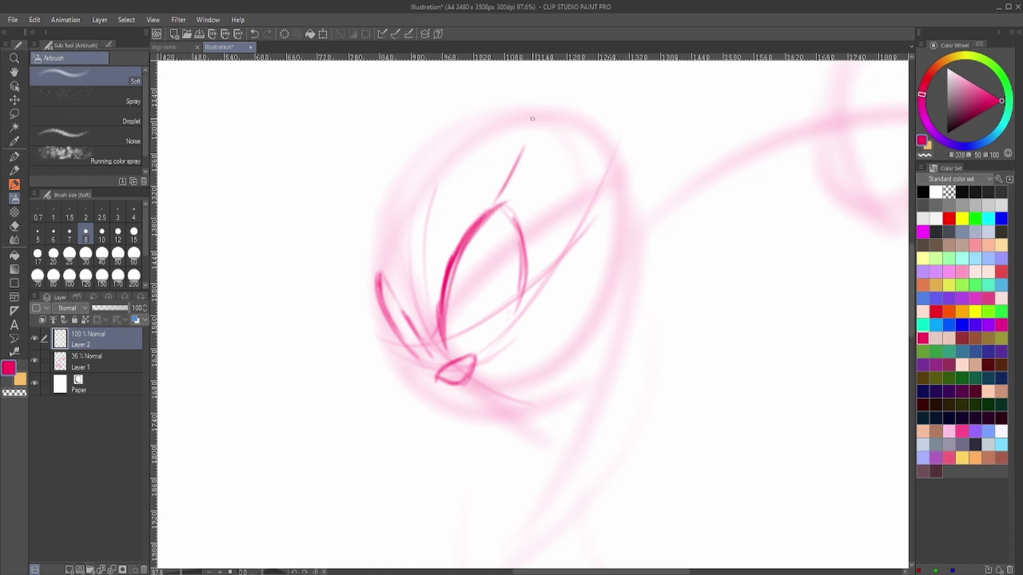
- Add sweeping eyelash strokes to the upper corners of both eyes
{"action": "left_click_drag", "start_coordinate": [447, 250], "coordinate": [535, 134]}
{"action": "left_click_drag", "start_coordinate": [482, 219], "coordinate": [554, 194]}
{"action": "left_click_drag", "start_coordinate": [341, 246], "coordinate": [381, 274]}
{"action": "left_click_drag", "start_coordinate": [361, 308], "coordinate": [385, 274]}
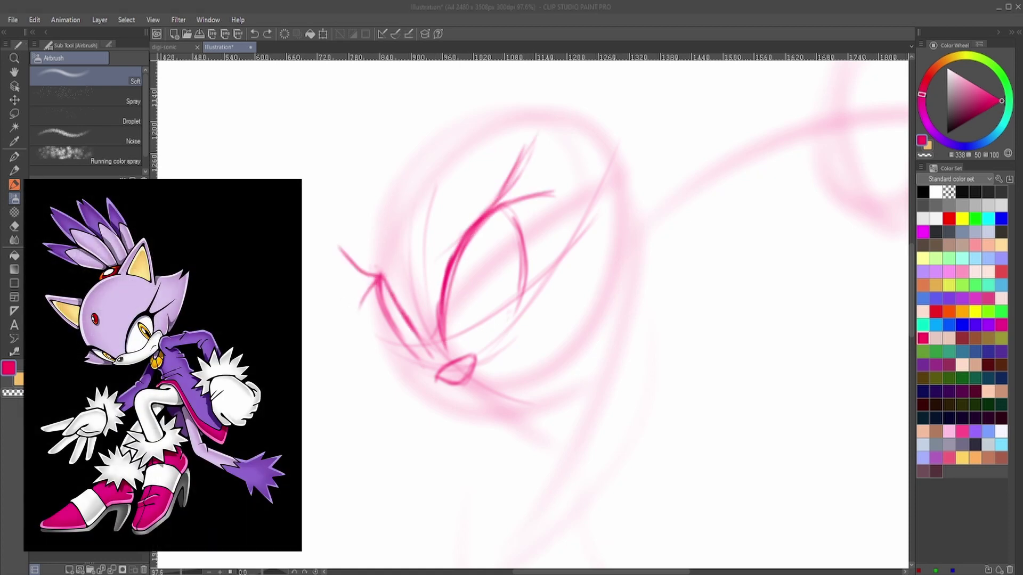
- Draw the slim iris in the near eye and outline the small muzzle around the nose
{"action": "left_click_drag", "start_coordinate": [448, 290], "coordinate": [474, 335]}
{"action": "scroll", "coordinate": [468, 335], "scroll_direction": "down", "scroll_amount": 2}
{"action": "mouse_move", "coordinate": [452, 292]}
{"action": "left_mouse_down"}
{"action": "mouse_move", "coordinate": [441, 314]}
{"action": "mouse_move", "coordinate": [476, 336]}
{"action": "left_mouse_up"}
{"action": "left_click_drag", "start_coordinate": [427, 292], "coordinate": [507, 238]}
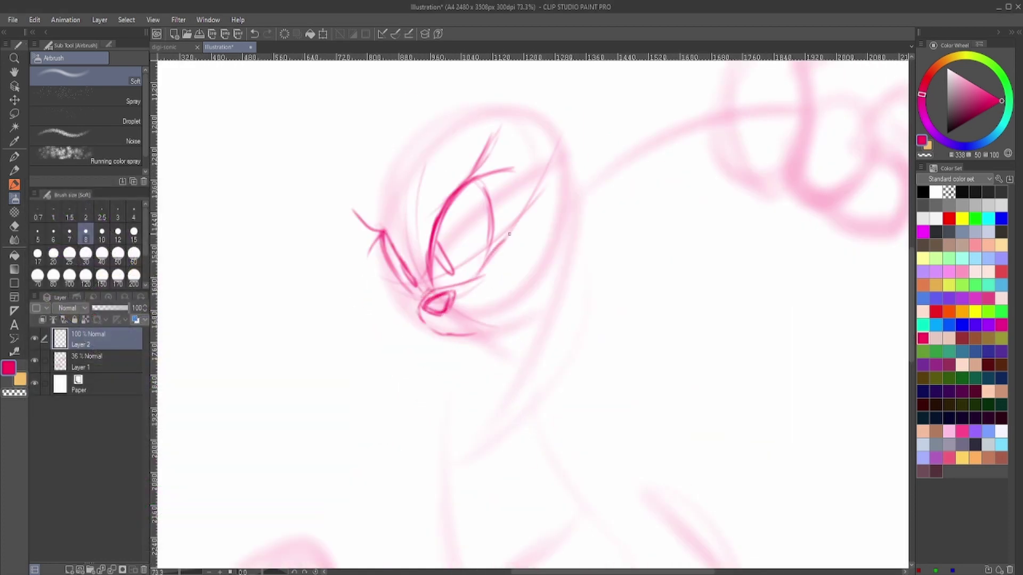
{"action": "key", "text": "ctrl+z"}
- Draw the muzzle's upper contour, the jaw curve and the pointed fur tufts beside the near eye
{"action": "left_click_drag", "start_coordinate": [481, 270], "coordinate": [529, 222]}
{"action": "left_click_drag", "start_coordinate": [469, 333], "coordinate": [559, 274]}
{"action": "left_click_drag", "start_coordinate": [496, 246], "coordinate": [519, 190]}
{"action": "left_click_drag", "start_coordinate": [548, 211], "coordinate": [591, 191]}
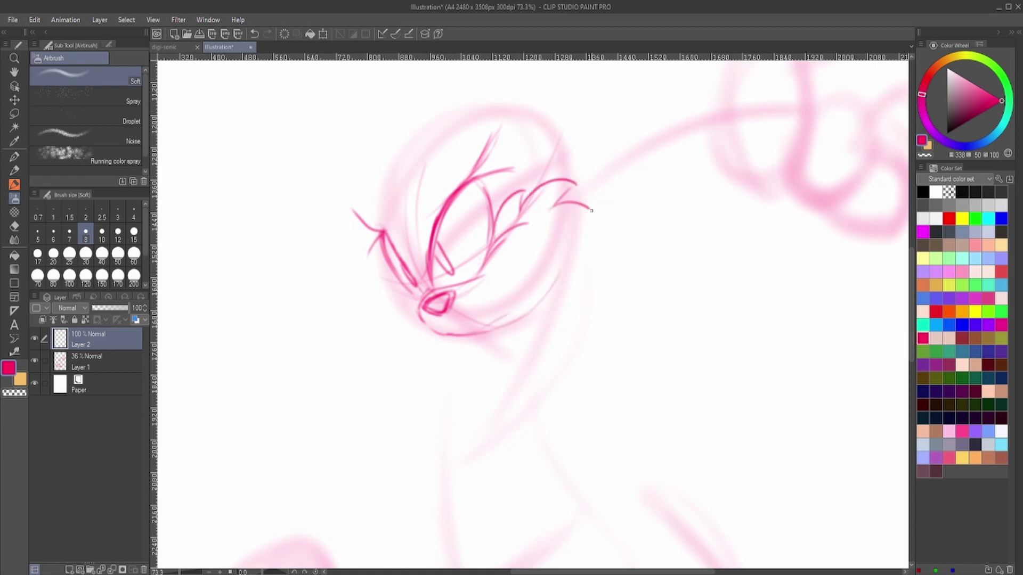
- Redraw the outer cheek tuft and shape the jagged lower cheek fur along the jaw
{"action": "left_click_drag", "start_coordinate": [554, 261], "coordinate": [504, 323]}
{"action": "key", "text": "ctrl+z"}
{"action": "key", "text": "ctrl+z"}
{"action": "mouse_move", "coordinate": [521, 230]}
{"action": "left_mouse_down"}
{"action": "mouse_move", "coordinate": [576, 201]}
{"action": "mouse_move", "coordinate": [493, 330]}
{"action": "left_mouse_up"}
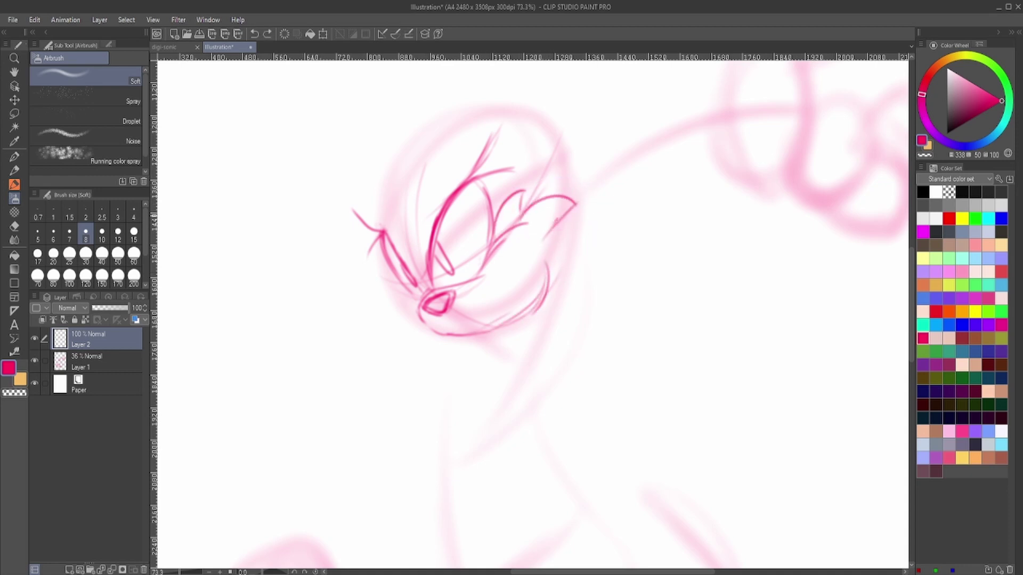
{"action": "mouse_move", "coordinate": [554, 218]}
{"action": "left_mouse_down"}
{"action": "mouse_move", "coordinate": [578, 242]}
{"action": "mouse_move", "coordinate": [547, 280]}
{"action": "left_mouse_up"}
- Add small pointed fur tufts on the far side of the muzzle and under the chin
{"action": "left_click_drag", "start_coordinate": [421, 299], "coordinate": [421, 355]}
{"action": "left_click_drag", "start_coordinate": [421, 341], "coordinate": [440, 335]}
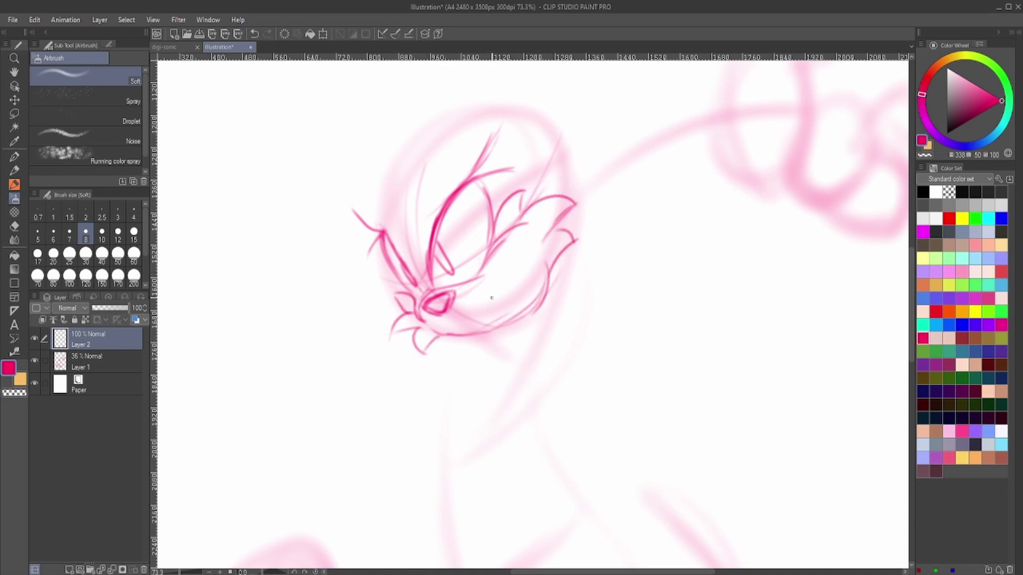
{"action": "key", "text": "ctrl+minus"}
{"action": "scroll", "coordinate": [532, 314], "scroll_direction": "down", "scroll_amount": 2}
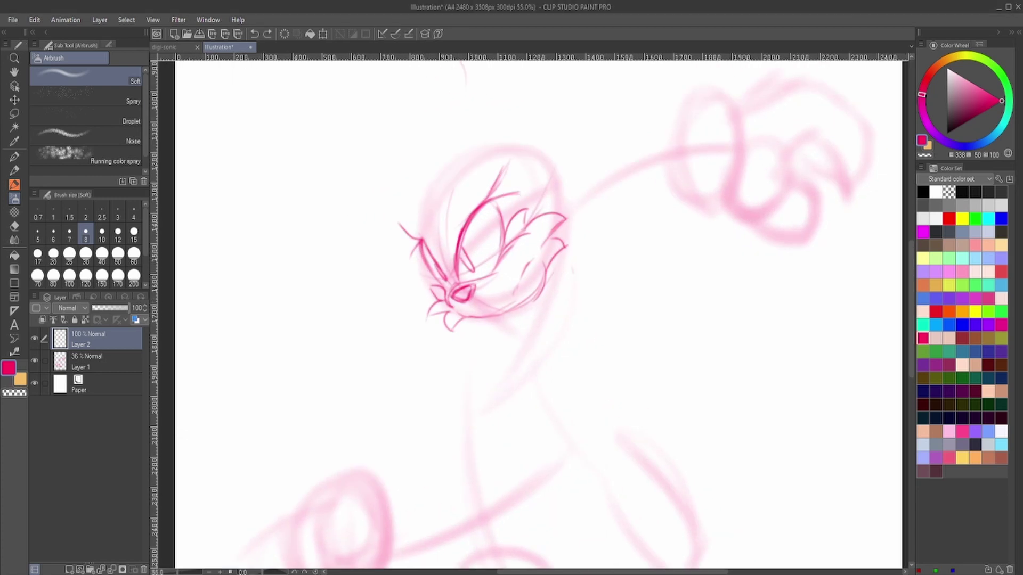
- Undo the last strokes and draw a short angled line above the near eye for the base of the near ear
{"action": "key", "text": "ctrl+plus"}
{"action": "key", "text": "ctrl+z"}
{"action": "key", "text": "ctrl+z"}
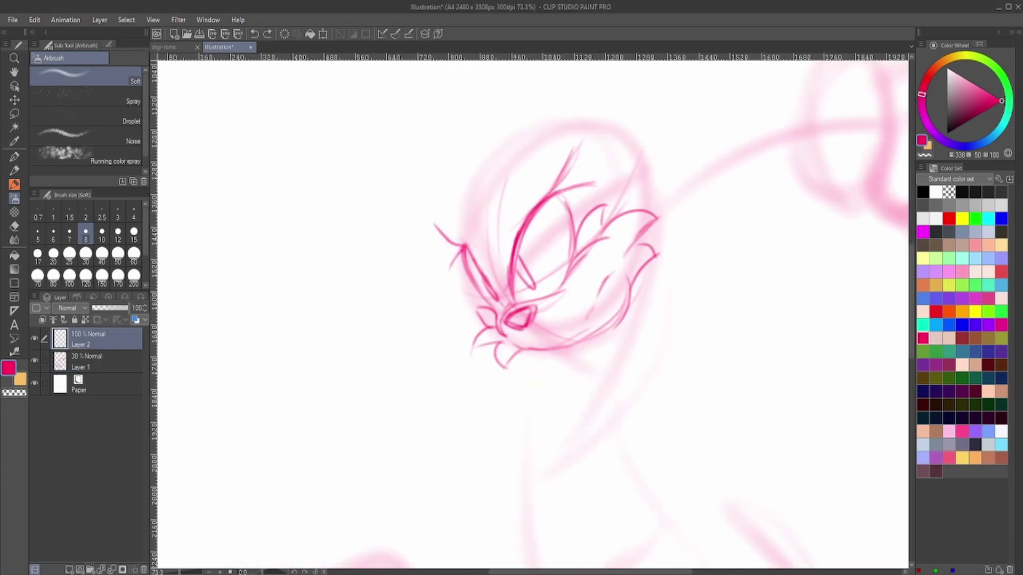
{"action": "left_click_drag", "start_coordinate": [580, 136], "coordinate": [613, 221]}
{"action": "key", "text": "ctrl+minus"}
{"action": "key", "text": "ctrl+minus"}
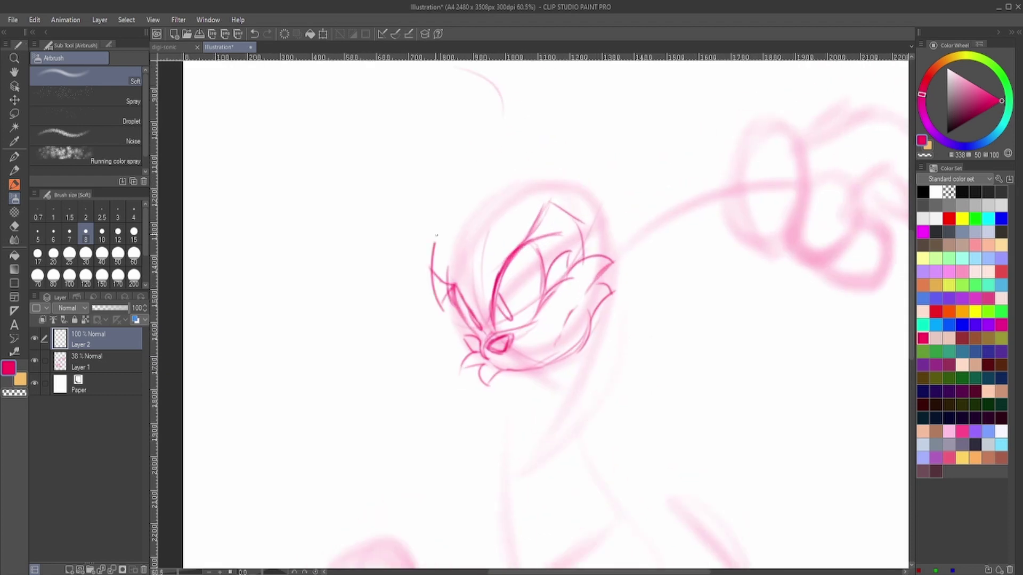
- Redraw the far side of the head as one long curve rising from the brow to the far ear's tip
{"action": "left_click_drag", "start_coordinate": [450, 184], "coordinate": [427, 309]}
{"action": "left_click_drag", "start_coordinate": [519, 138], "coordinate": [514, 197]}
{"action": "key", "text": "ctrl+z"}
{"action": "key", "text": "ctrl+z"}
{"action": "key", "text": "ctrl+z"}
{"action": "left_click_drag", "start_coordinate": [552, 242], "coordinate": [586, 102]}
{"action": "key", "text": "ctrl+z"}
{"action": "left_click_drag", "start_coordinate": [426, 312], "coordinate": [482, 154]}
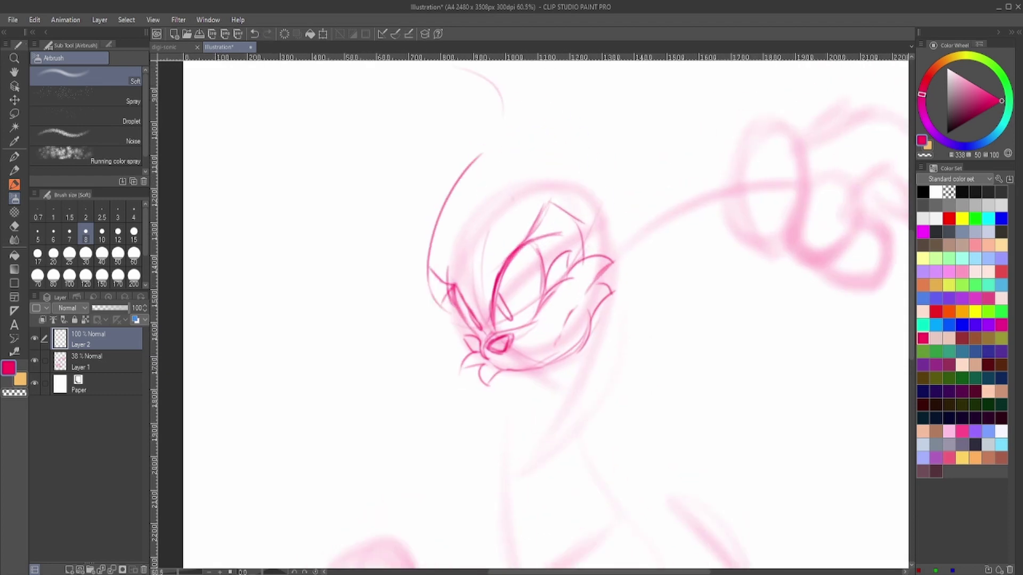
{"action": "key", "text": "ctrl+z"}
{"action": "left_click_drag", "start_coordinate": [425, 293], "coordinate": [491, 154]}
- Draw the pointed near ear with its inner fold lines on top of the head
{"action": "left_click_drag", "start_coordinate": [536, 190], "coordinate": [594, 109]}
{"action": "mouse_move", "coordinate": [604, 125]}
{"action": "left_mouse_down"}
{"action": "mouse_move", "coordinate": [599, 237]}
{"action": "mouse_move", "coordinate": [568, 245]}
{"action": "left_mouse_up"}
{"action": "left_click_drag", "start_coordinate": [586, 173], "coordinate": [568, 240]}
{"action": "mouse_move", "coordinate": [568, 211]}
{"action": "left_mouse_down"}
{"action": "mouse_move", "coordinate": [584, 265]}
{"action": "mouse_move", "coordinate": [503, 264]}
{"action": "left_mouse_up"}
- Add fur tufts behind the cheek, shape the mouth below the nose and draw jagged fur under the chin
{"action": "left_click_drag", "start_coordinate": [628, 263], "coordinate": [623, 312]}
{"action": "left_click_drag", "start_coordinate": [460, 337], "coordinate": [452, 396]}
{"action": "key", "text": "ctrl+minus"}
{"action": "key", "text": "ctrl+minus"}
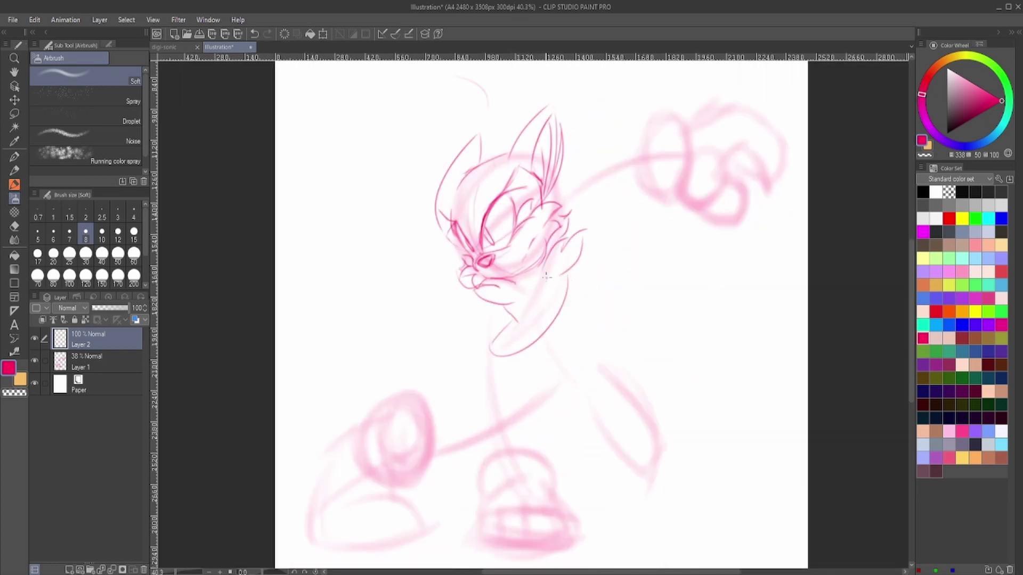
{"action": "left_click_drag", "start_coordinate": [511, 304], "coordinate": [482, 315]}
{"action": "left_click_drag", "start_coordinate": [565, 269], "coordinate": [586, 281]}
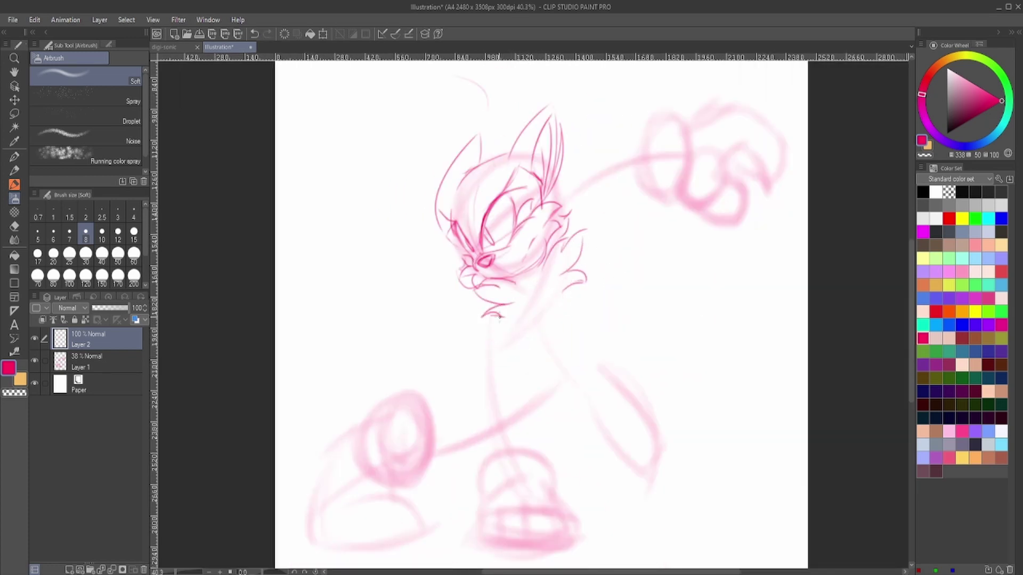
- Draw both contours of the straight front arm running down from the chin to the ground
{"action": "left_click_drag", "start_coordinate": [473, 300], "coordinate": [488, 396]}
{"action": "mouse_move", "coordinate": [498, 314]}
{"action": "left_mouse_down"}
{"action": "mouse_move", "coordinate": [500, 382]}
{"action": "mouse_move", "coordinate": [526, 455]}
{"action": "left_mouse_up"}
{"action": "left_click_drag", "start_coordinate": [486, 388], "coordinate": [492, 458]}
{"action": "left_click_drag", "start_coordinate": [480, 292], "coordinate": [457, 415]}
- Outline the planted fist at the end of the front arm and divide it into rounded fingers
{"action": "key", "text": "ctrl+plus"}
{"action": "scroll", "coordinate": [490, 373], "scroll_direction": "down", "scroll_amount": 3}
{"action": "left_click_drag", "start_coordinate": [465, 370], "coordinate": [533, 346]}
{"action": "left_click_drag", "start_coordinate": [527, 367], "coordinate": [559, 405]}
{"action": "mouse_move", "coordinate": [458, 421]}
{"action": "left_mouse_down"}
{"action": "mouse_move", "coordinate": [548, 383]}
{"action": "mouse_move", "coordinate": [488, 461]}
{"action": "left_mouse_up"}
{"action": "left_click_drag", "start_coordinate": [512, 410], "coordinate": [516, 464]}
{"action": "left_click_drag", "start_coordinate": [517, 408], "coordinate": [549, 405]}
{"action": "left_click_drag", "start_coordinate": [546, 415], "coordinate": [543, 469]}
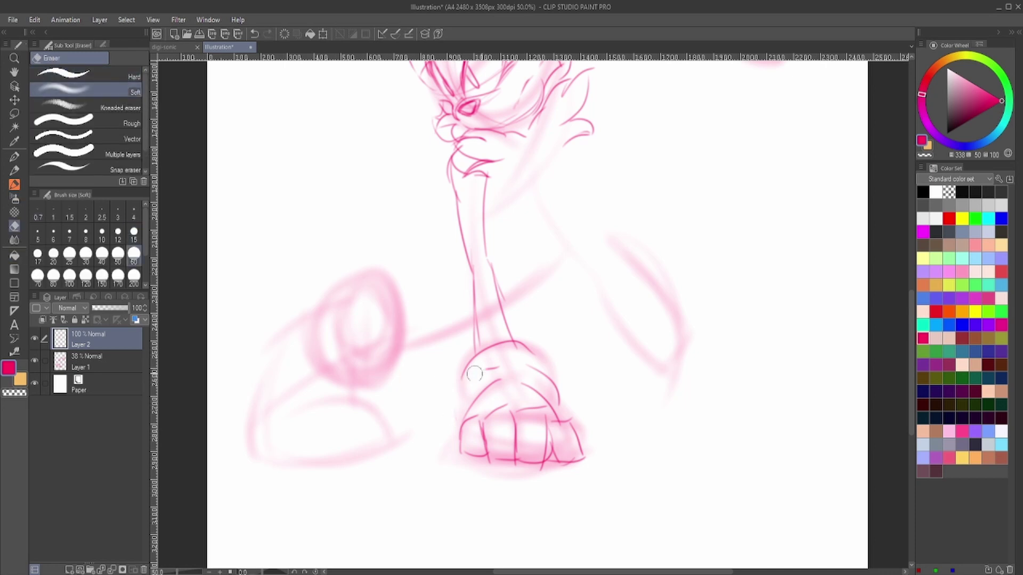
- Correct the wrist lines and draw a flared cuff around the middle of the front arm
{"action": "key", "text": "ctrl+z"}
{"action": "key", "text": "ctrl+z"}
{"action": "left_click_drag", "start_coordinate": [453, 261], "coordinate": [501, 287]}
{"action": "mouse_move", "coordinate": [442, 246]}
{"action": "left_mouse_down"}
{"action": "mouse_move", "coordinate": [468, 267]}
{"action": "mouse_move", "coordinate": [464, 397]}
{"action": "left_mouse_up"}
{"action": "scroll", "coordinate": [465, 409], "scroll_direction": "down", "scroll_amount": 3}
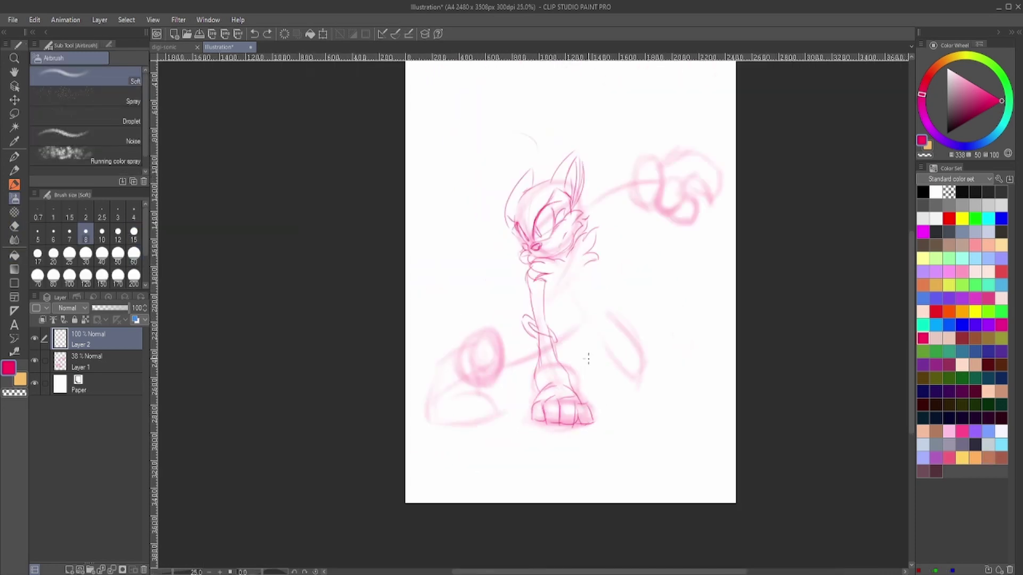
- Sketch the upper and lower contours of the raised arm behind the near ear
{"action": "scroll", "coordinate": [480, 229], "scroll_direction": "up", "scroll_amount": 4}
{"action": "left_click_drag", "start_coordinate": [559, 207], "coordinate": [613, 159]}
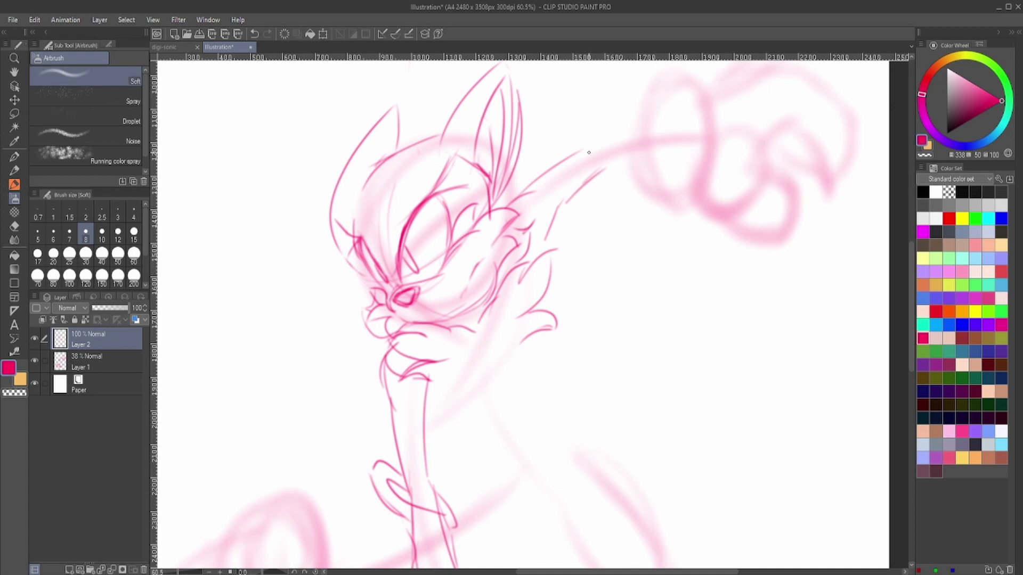
{"action": "scroll", "coordinate": [589, 153], "scroll_direction": "down", "scroll_amount": 3}
{"action": "scroll", "coordinate": [444, 209], "scroll_direction": "up", "scroll_amount": 4}
- Erase the stray lines around the brows and draw curled hair tufts beside the far ear
{"action": "key", "text": "e"}
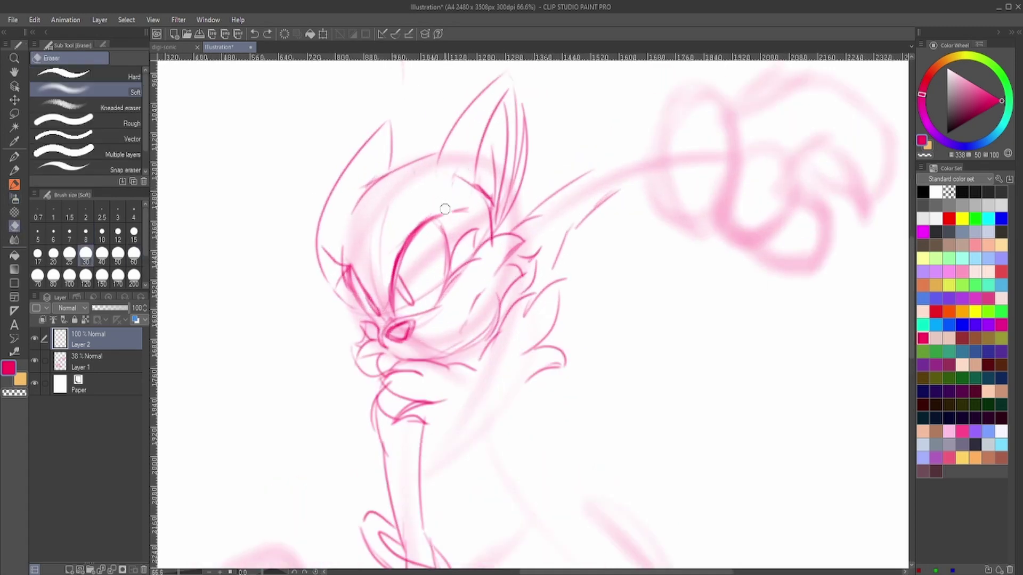
{"action": "left_click_drag", "start_coordinate": [331, 245], "coordinate": [346, 279]}
{"action": "scroll", "coordinate": [346, 280], "scroll_direction": "down", "scroll_amount": 3}
{"action": "left_click", "coordinate": [14, 198]}
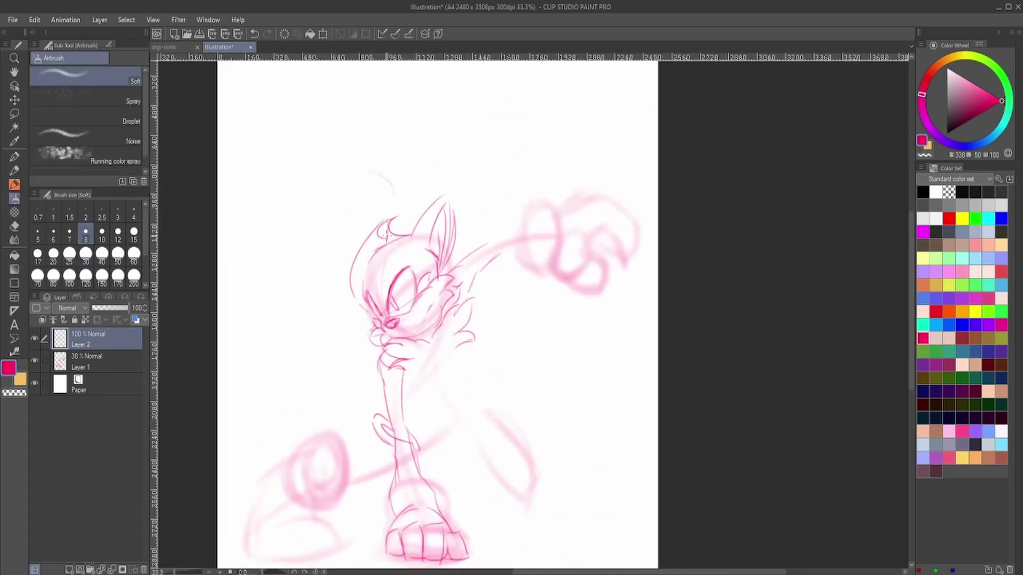
{"action": "scroll", "coordinate": [381, 263], "scroll_direction": "up", "scroll_amount": 2}
{"action": "scroll", "coordinate": [393, 346], "scroll_direction": "down", "scroll_amount": 2}
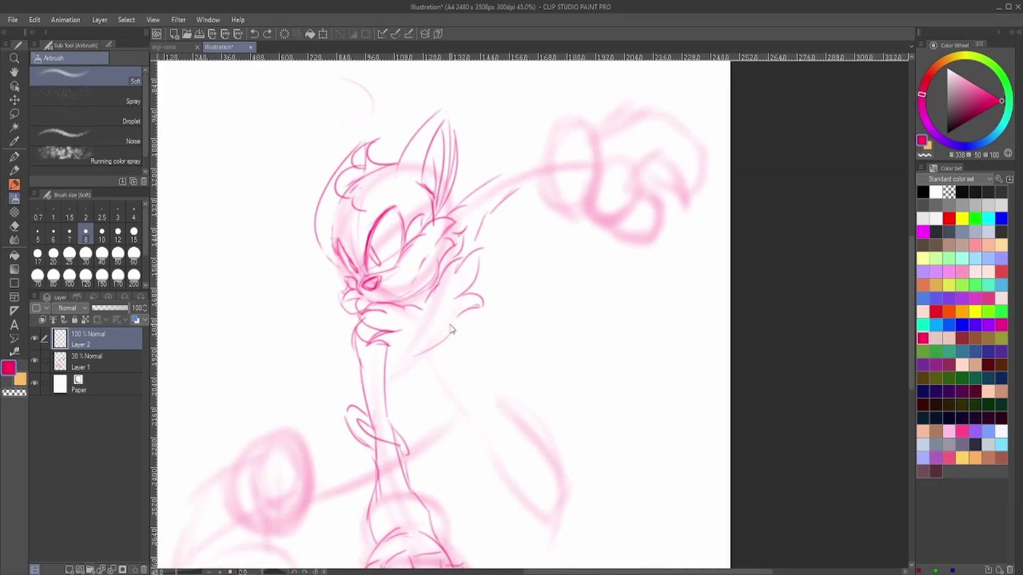
- Draw the torso side and the bent leg with its round ankle cuff and large shoe
{"action": "left_click_drag", "start_coordinate": [379, 376], "coordinate": [401, 353]}
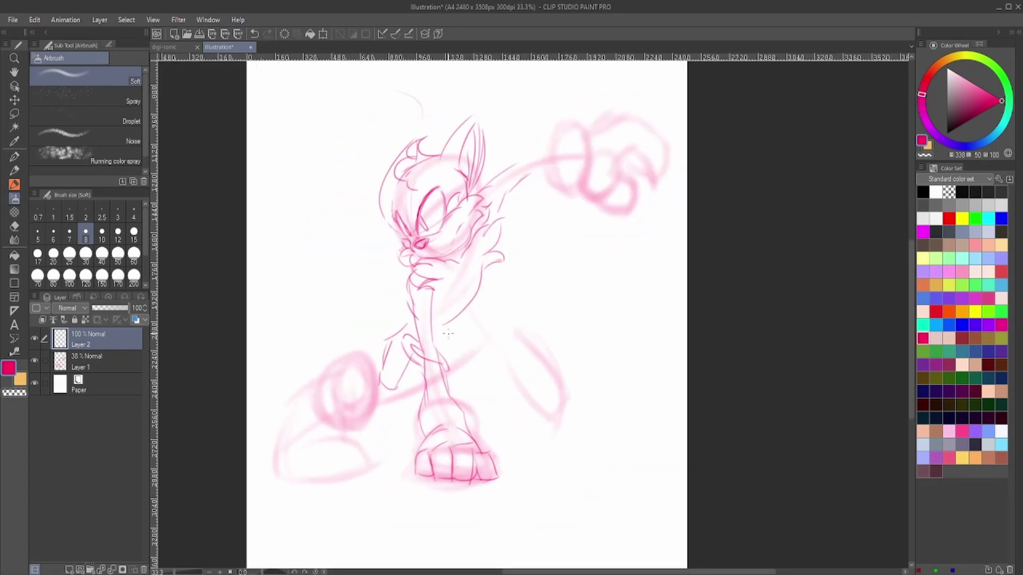
{"action": "left_click_drag", "start_coordinate": [376, 405], "coordinate": [333, 373]}
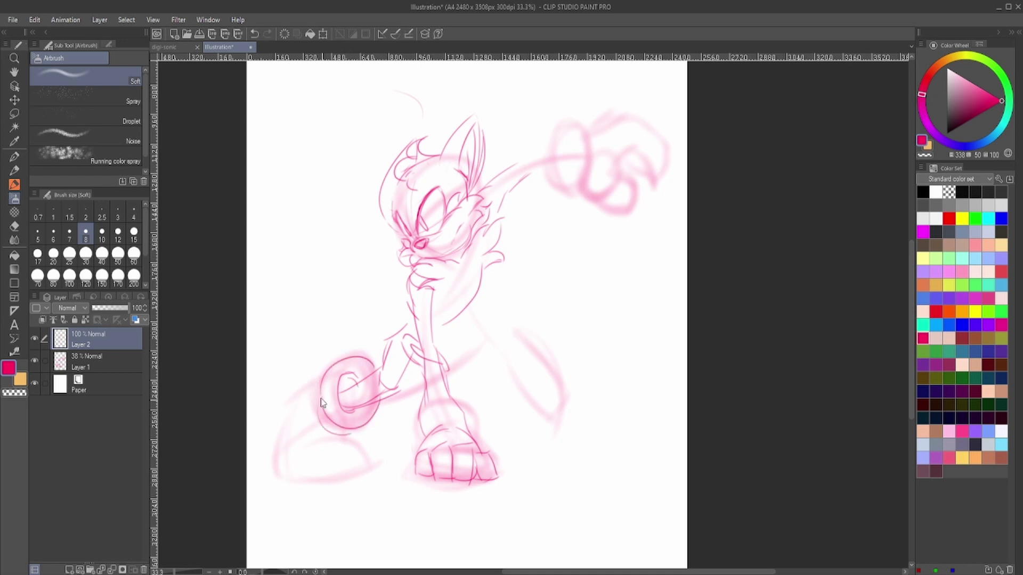
{"action": "left_click_drag", "start_coordinate": [320, 415], "coordinate": [352, 358]}
{"action": "left_click_drag", "start_coordinate": [290, 392], "coordinate": [367, 477]}
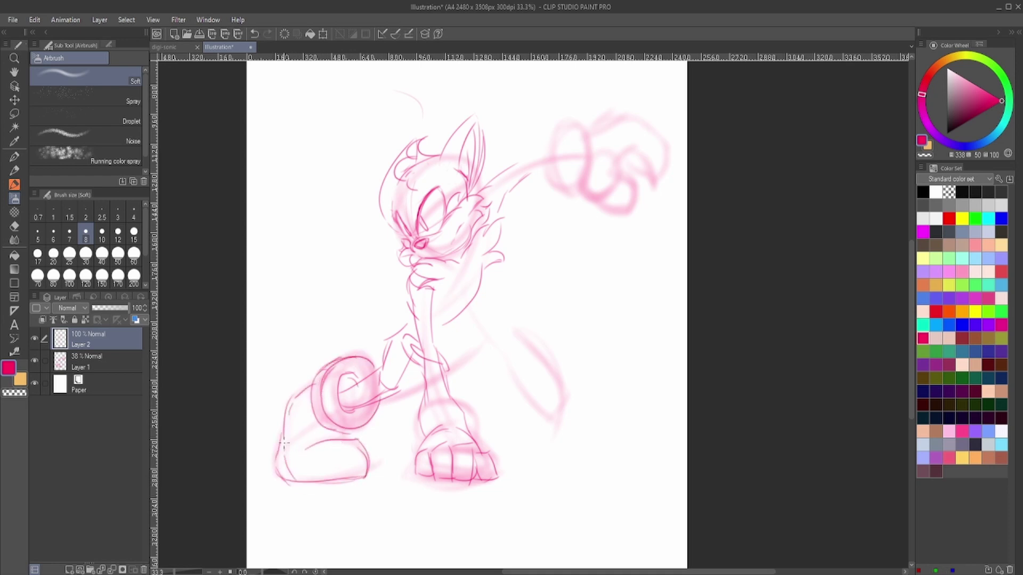
{"action": "left_click_drag", "start_coordinate": [284, 442], "coordinate": [316, 438]}
- Sketch the contours of the trailing leg from the hip down to the ankle
{"action": "left_click_drag", "start_coordinate": [465, 319], "coordinate": [475, 374]}
{"action": "key", "text": "ctrl+z"}
{"action": "mouse_move", "coordinate": [465, 314]}
{"action": "left_mouse_down"}
{"action": "mouse_move", "coordinate": [479, 368]}
{"action": "mouse_move", "coordinate": [507, 375]}
{"action": "mouse_move", "coordinate": [480, 381]}
{"action": "mouse_move", "coordinate": [556, 439]}
{"action": "left_mouse_up"}
{"action": "key", "text": "ctrl+z"}
{"action": "key", "text": "ctrl+z"}
{"action": "left_click_drag", "start_coordinate": [490, 391], "coordinate": [496, 421]}
{"action": "left_click_drag", "start_coordinate": [546, 376], "coordinate": [503, 429]}
{"action": "left_click_drag", "start_coordinate": [511, 343], "coordinate": [546, 386]}
{"action": "left_click_drag", "start_coordinate": [511, 345], "coordinate": [473, 375]}
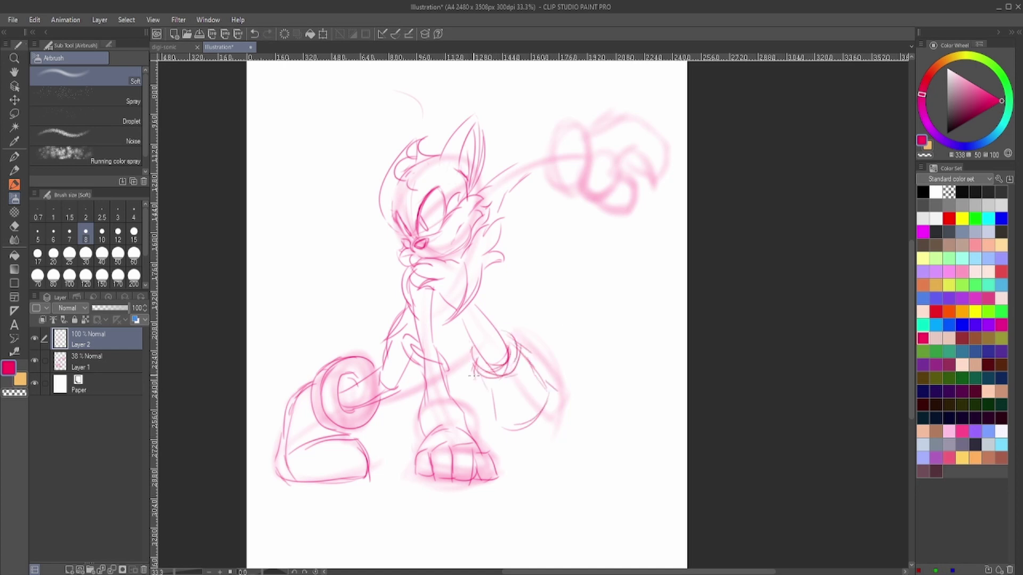
{"action": "key", "text": "ctrl+z"}
{"action": "key", "text": "ctrl+z"}
{"action": "key", "text": "ctrl+z"}
{"action": "key", "text": "ctrl+z"}
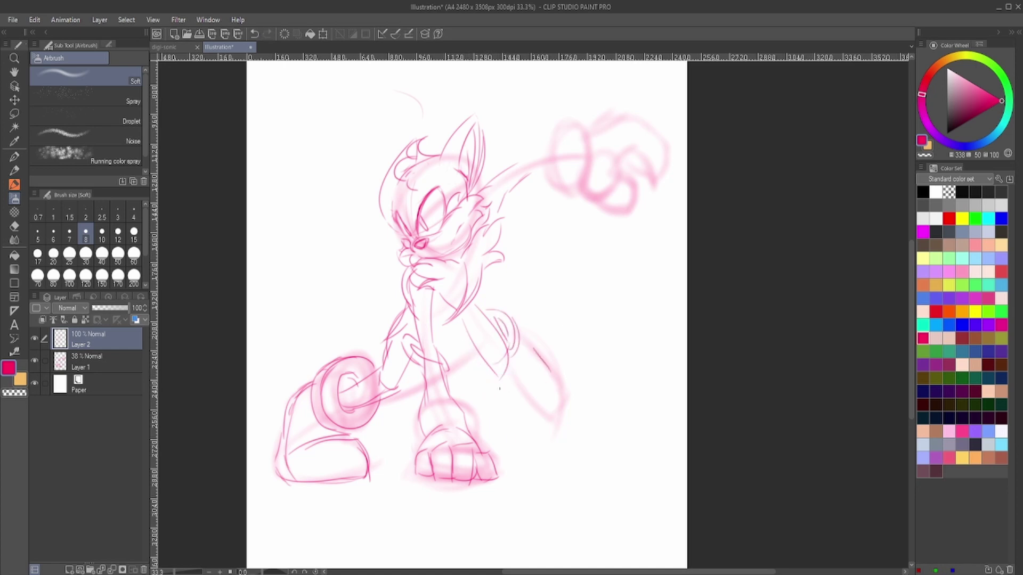
- Outline the trailing leg's rounded shoe with a curved toe and side line
{"action": "left_click_drag", "start_coordinate": [556, 377], "coordinate": [506, 413]}
{"action": "mouse_move", "coordinate": [543, 320]}
{"action": "left_mouse_down"}
{"action": "mouse_move", "coordinate": [517, 368]}
{"action": "mouse_move", "coordinate": [538, 408]}
{"action": "left_mouse_up"}
{"action": "scroll", "coordinate": [417, 426], "scroll_direction": "down", "scroll_amount": 3}
{"action": "scroll", "coordinate": [418, 426], "scroll_direction": "up", "scroll_amount": 5}
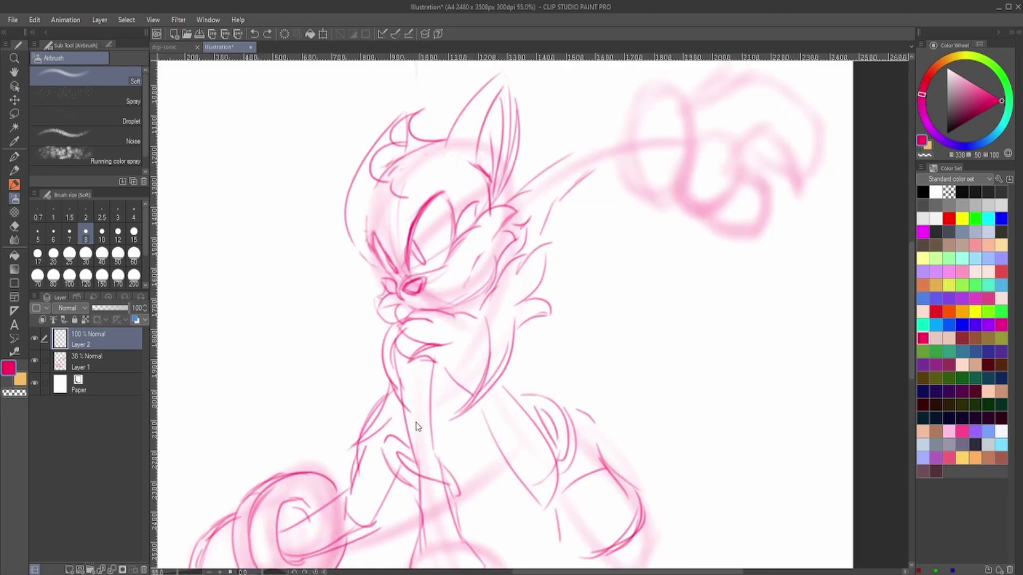
{"action": "scroll", "coordinate": [511, 392], "scroll_direction": "down", "scroll_amount": 1}
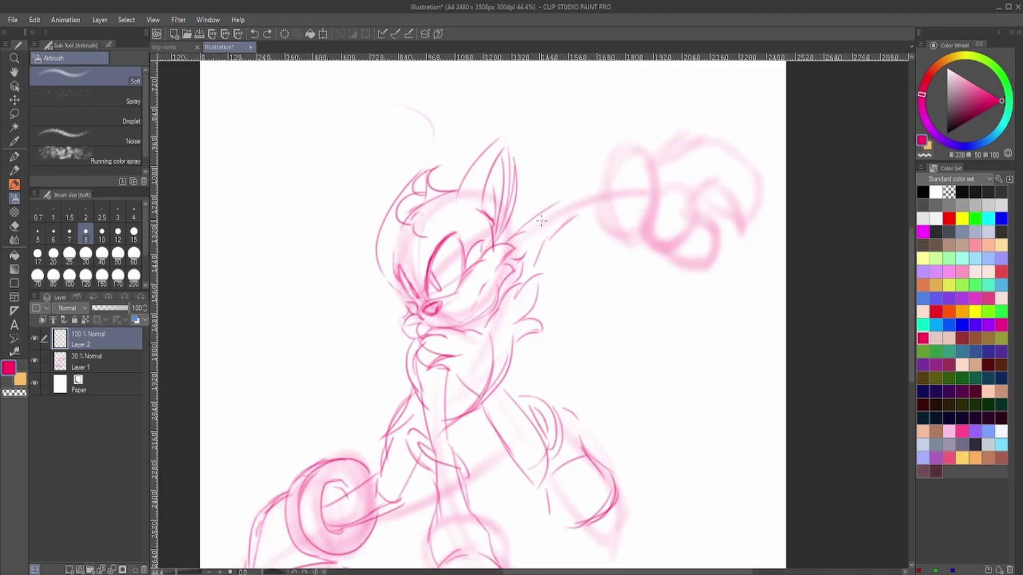
- Draw the flared cuff and forearm of the raised arm and outline its hand with curled fingers
{"action": "scroll", "coordinate": [541, 220], "scroll_direction": "up", "scroll_amount": 2}
{"action": "left_click_drag", "start_coordinate": [525, 191], "coordinate": [590, 231]}
{"action": "left_click_drag", "start_coordinate": [509, 209], "coordinate": [578, 176]}
{"action": "mouse_move", "coordinate": [549, 186]}
{"action": "left_mouse_down"}
{"action": "mouse_move", "coordinate": [605, 155]}
{"action": "mouse_move", "coordinate": [658, 155]}
{"action": "left_mouse_up"}
{"action": "left_click_drag", "start_coordinate": [554, 242], "coordinate": [607, 223]}
{"action": "scroll", "coordinate": [618, 245], "scroll_direction": "down", "scroll_amount": 3}
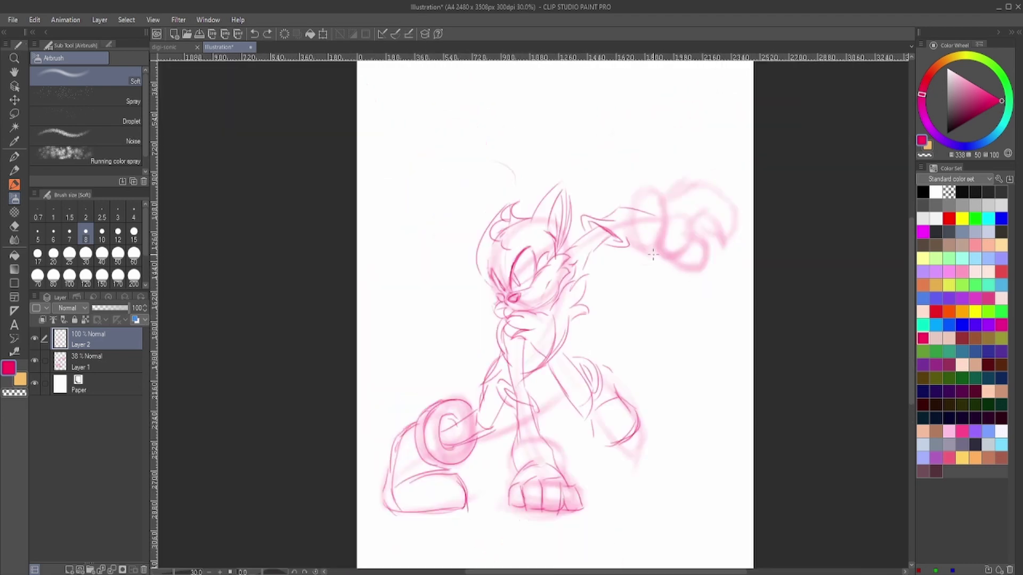
{"action": "scroll", "coordinate": [626, 260], "scroll_direction": "up", "scroll_amount": 1}
{"action": "left_click_drag", "start_coordinate": [622, 282], "coordinate": [668, 287]}
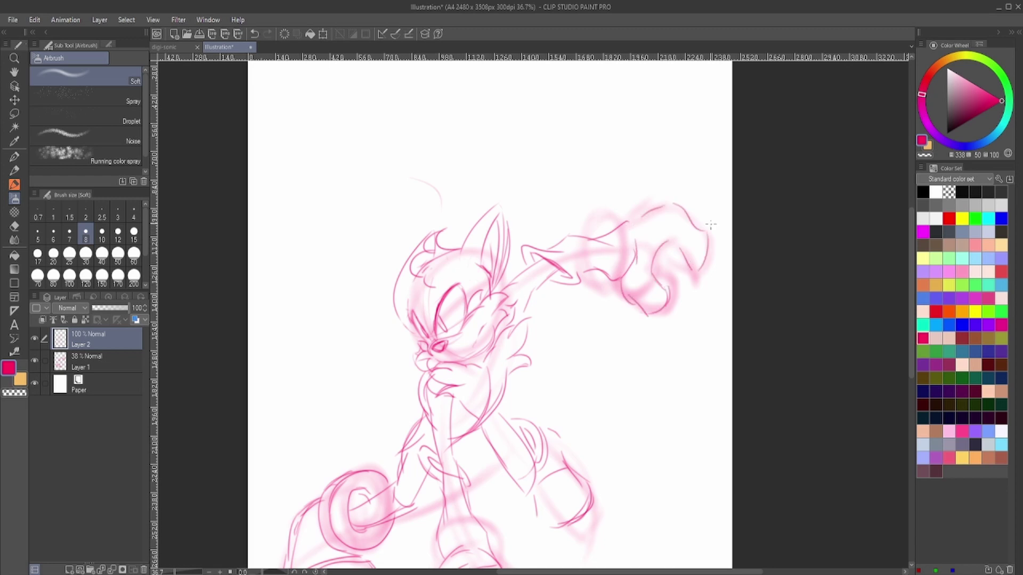
- Lower the opacity of the rough Layer 1 to 14%
{"action": "scroll", "coordinate": [647, 268], "scroll_direction": "down", "scroll_amount": 4}
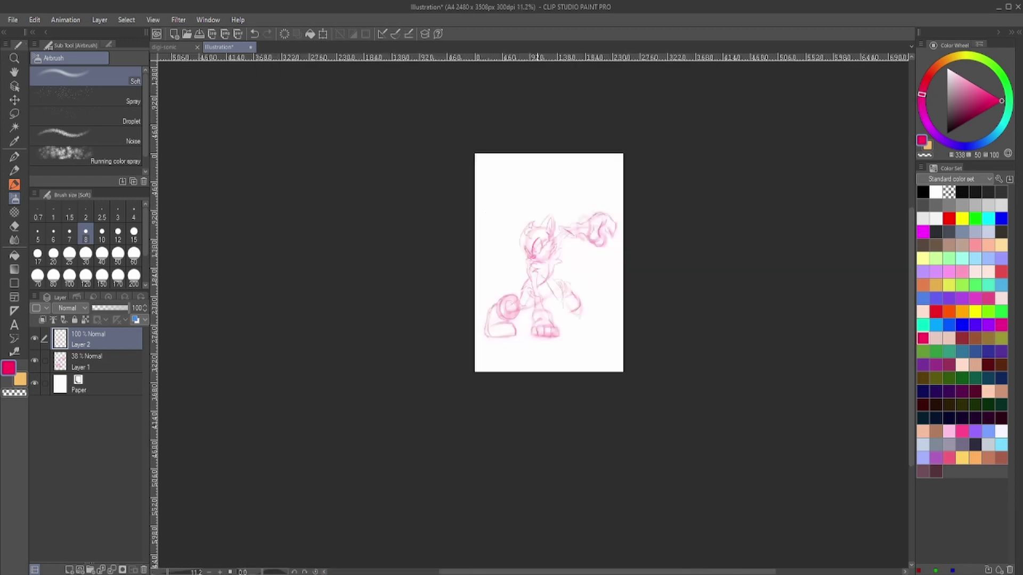
{"action": "scroll", "coordinate": [549, 341], "scroll_direction": "up", "scroll_amount": 2}
{"action": "scroll", "coordinate": [532, 351], "scroll_direction": "down", "scroll_amount": 1}
{"action": "scroll", "coordinate": [521, 361], "scroll_direction": "up", "scroll_amount": 3}
{"action": "scroll", "coordinate": [521, 361], "scroll_direction": "down", "scroll_amount": 3}
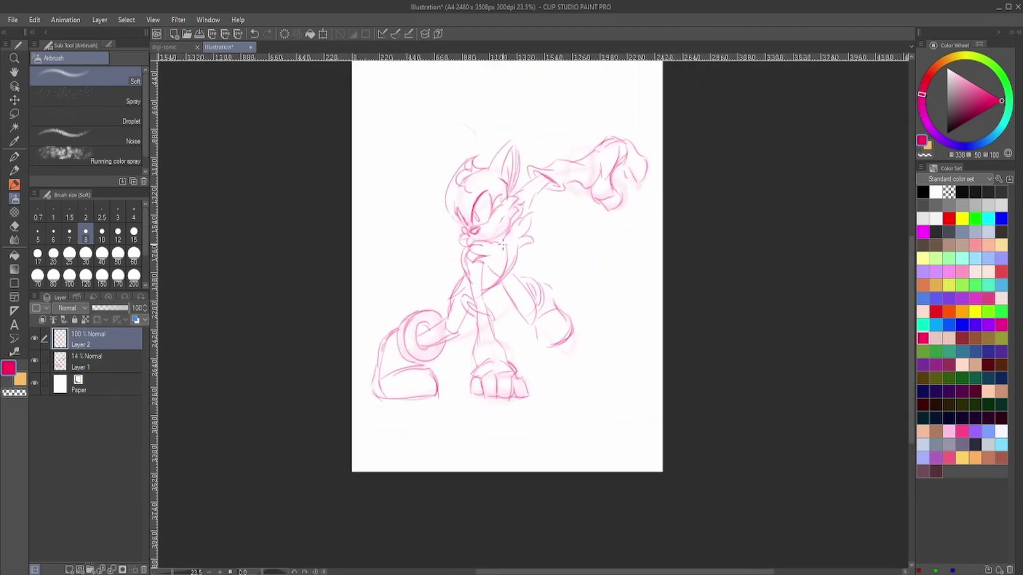
{"action": "scroll", "coordinate": [521, 361], "scroll_direction": "up", "scroll_amount": 2}
{"action": "scroll", "coordinate": [521, 362], "scroll_direction": "down", "scroll_amount": 3}
- Select Layer 1 together with Layer 2 and switch to the Move layer tool
{"action": "left_click", "coordinate": [90, 361], "text": "ctrl"}
{"action": "key", "text": "k"}
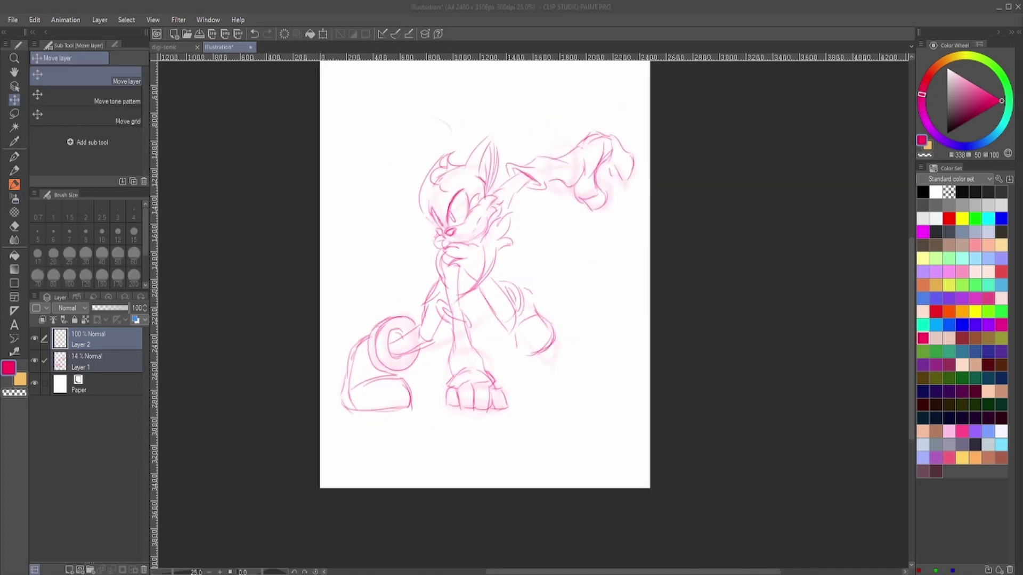
{"action": "scroll", "coordinate": [580, 336], "scroll_direction": "down", "scroll_amount": 1}
{"action": "scroll", "coordinate": [565, 260], "scroll_direction": "down", "scroll_amount": 1}
{"action": "scroll", "coordinate": [565, 261], "scroll_direction": "up", "scroll_amount": 3}
- Draw a large curved tail with a pointed tip sweeping up behind the character's head
{"action": "key", "text": "b"}
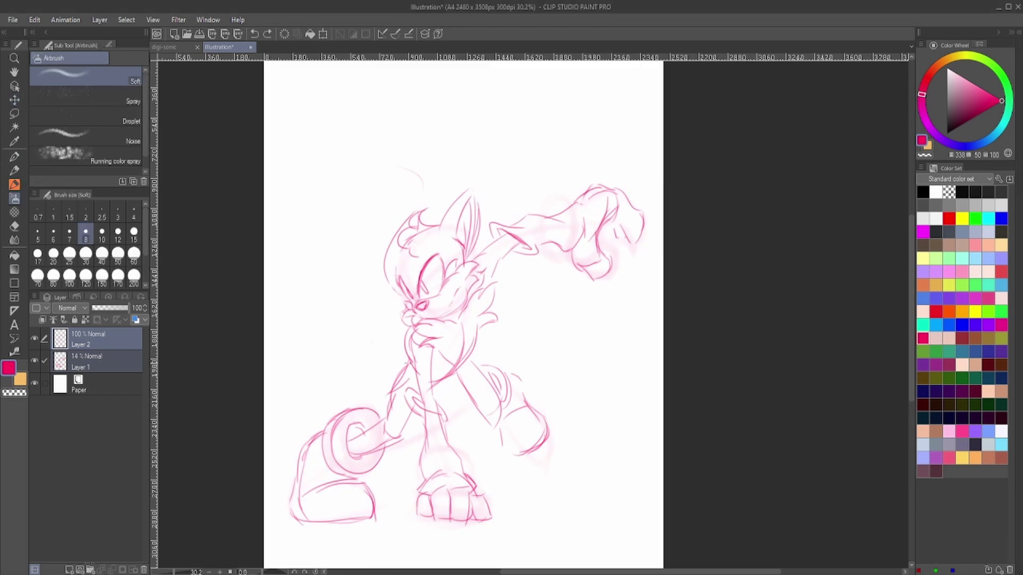
{"action": "left_click_drag", "start_coordinate": [397, 370], "coordinate": [369, 137]}
{"action": "key", "text": "ctrl+z"}
{"action": "mouse_move", "coordinate": [341, 169]}
{"action": "left_mouse_down"}
{"action": "mouse_move", "coordinate": [319, 368]}
{"action": "mouse_move", "coordinate": [337, 274]}
{"action": "left_mouse_up"}
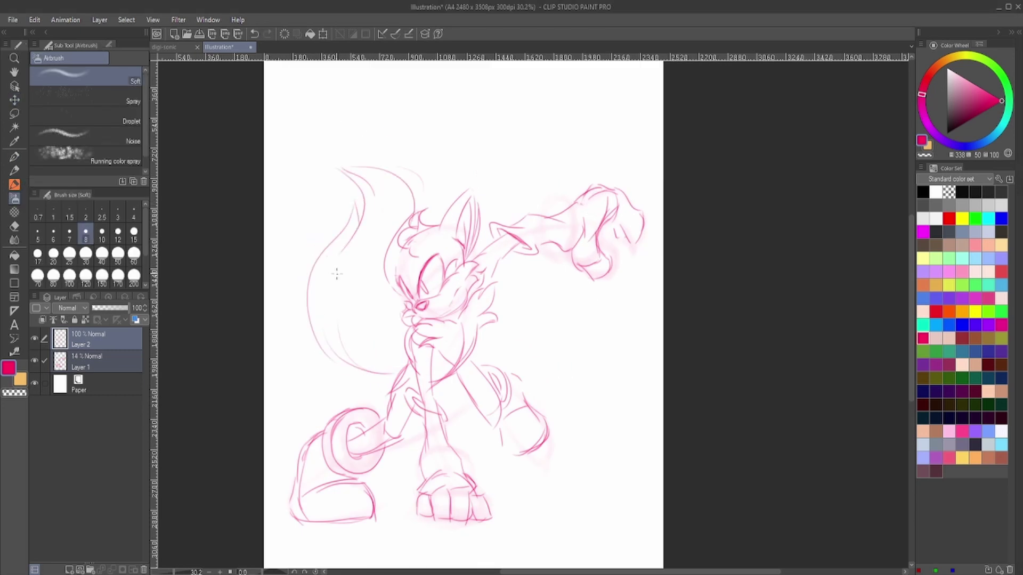
- Select the trailing foot and its cuff on Layer 2 and shift them slightly away from the body
{"action": "scroll", "coordinate": [512, 447], "scroll_direction": "up", "scroll_amount": 1}
{"action": "key", "text": "k"}
{"action": "key", "text": "ctrl+t"}
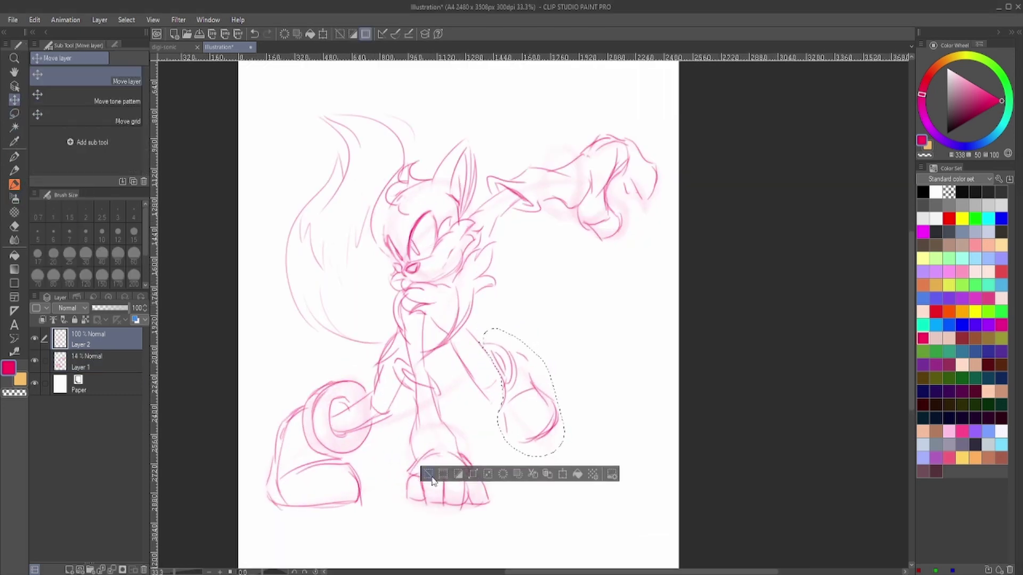
{"action": "left_click_drag", "start_coordinate": [589, 335], "coordinate": [586, 368]}
{"action": "key", "text": "Return"}
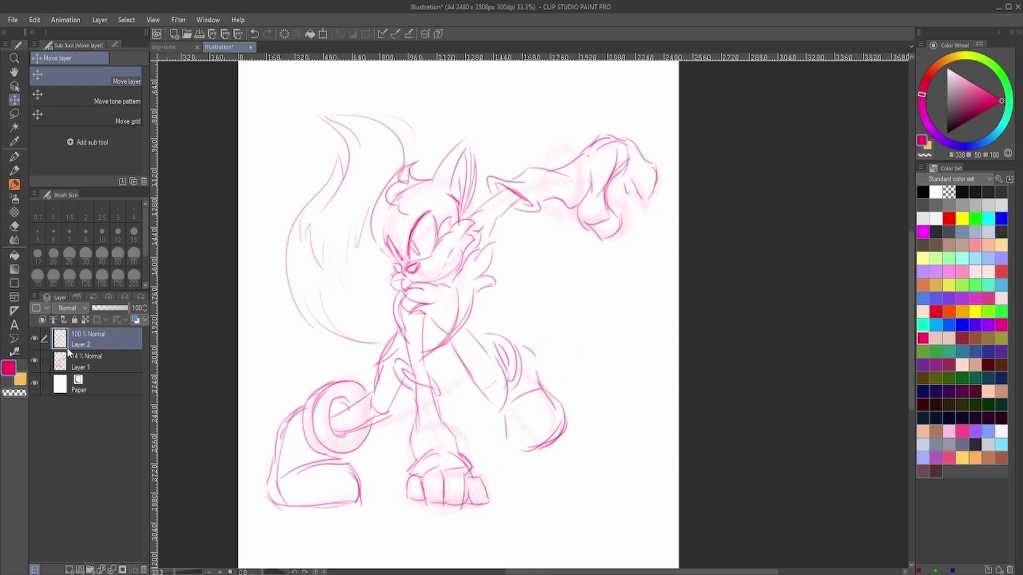
- Redraw the trailing leg's lower contours and the shoe outline to connect with the moved foot
{"action": "key", "text": "b"}
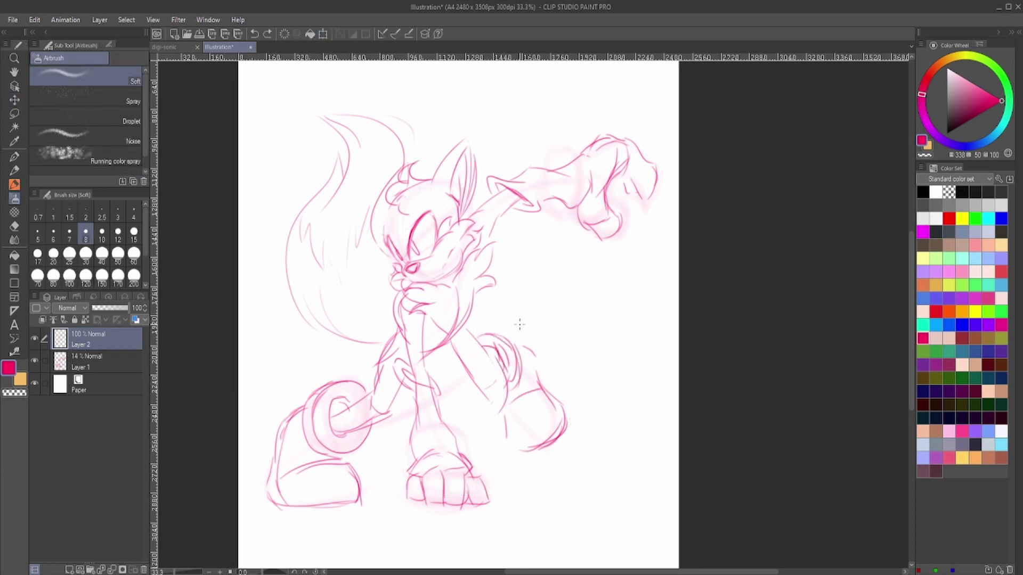
{"action": "left_click_drag", "start_coordinate": [469, 328], "coordinate": [493, 373]}
{"action": "mouse_move", "coordinate": [493, 403]}
{"action": "left_mouse_down"}
{"action": "mouse_move", "coordinate": [498, 446]}
{"action": "mouse_move", "coordinate": [559, 445]}
{"action": "left_mouse_up"}
{"action": "left_click_drag", "start_coordinate": [557, 413], "coordinate": [540, 394]}
{"action": "scroll", "coordinate": [523, 402], "scroll_direction": "up", "scroll_amount": 1}
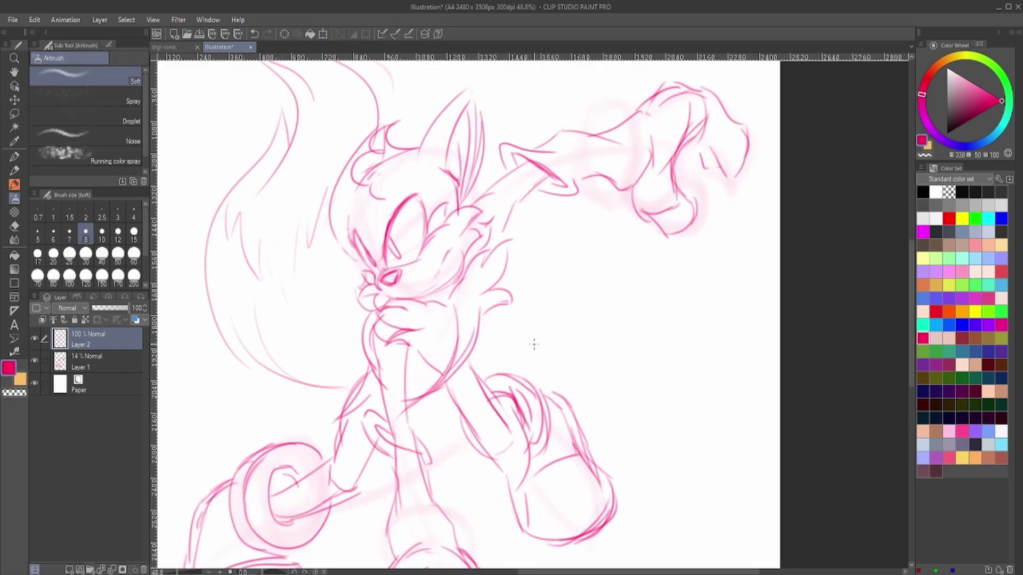
- Lasso the planted fist, scale it down slightly with a small rotation and clear the selection
{"action": "key", "text": "ctrl+0"}
{"action": "left_click", "coordinate": [16, 114]}
{"action": "left_click_drag", "start_coordinate": [469, 418], "coordinate": [464, 426]}
{"action": "key", "text": "ctrl+t"}
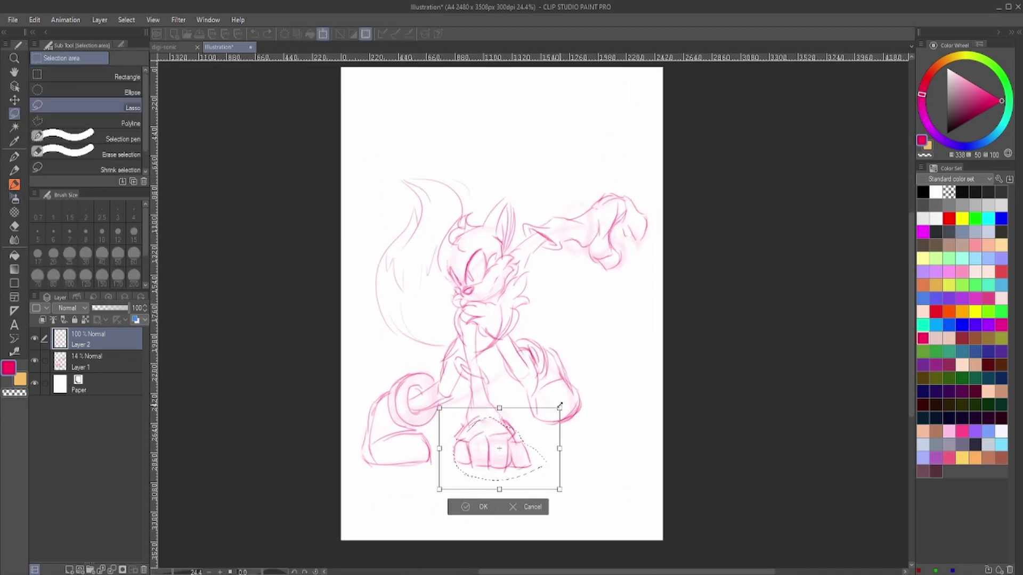
{"action": "left_click_drag", "start_coordinate": [441, 486], "coordinate": [433, 497]}
{"action": "left_click_drag", "start_coordinate": [434, 393], "coordinate": [446, 412]}
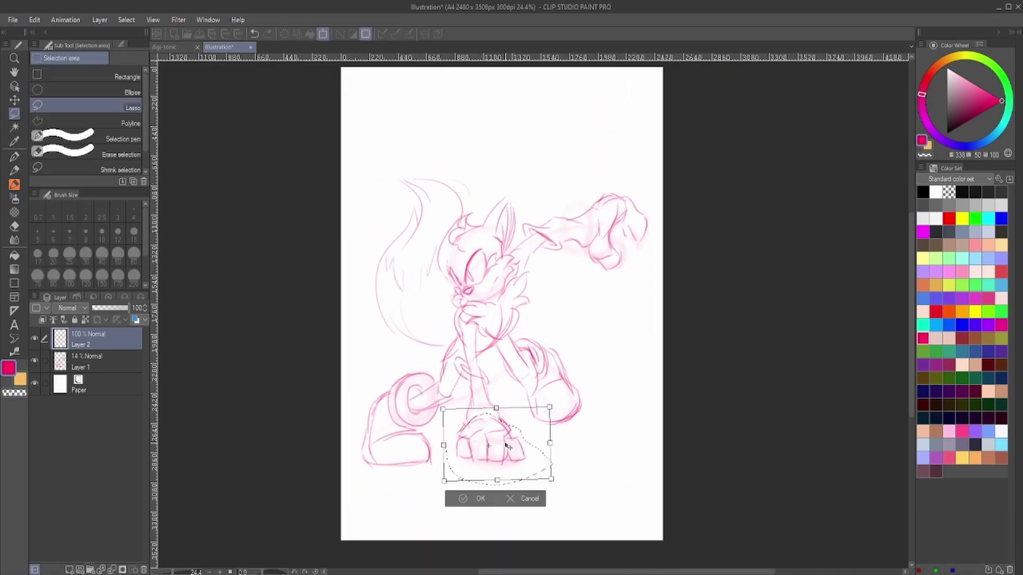
{"action": "key", "text": "Return"}
{"action": "key", "text": "ctrl+d"}
- Lasso the raised arm, scale it down towards the shoulder and clear the selection
{"action": "left_click_drag", "start_coordinate": [514, 246], "coordinate": [511, 250]}
{"action": "key", "text": "ctrl+t"}
{"action": "left_click_drag", "start_coordinate": [655, 181], "coordinate": [628, 205]}
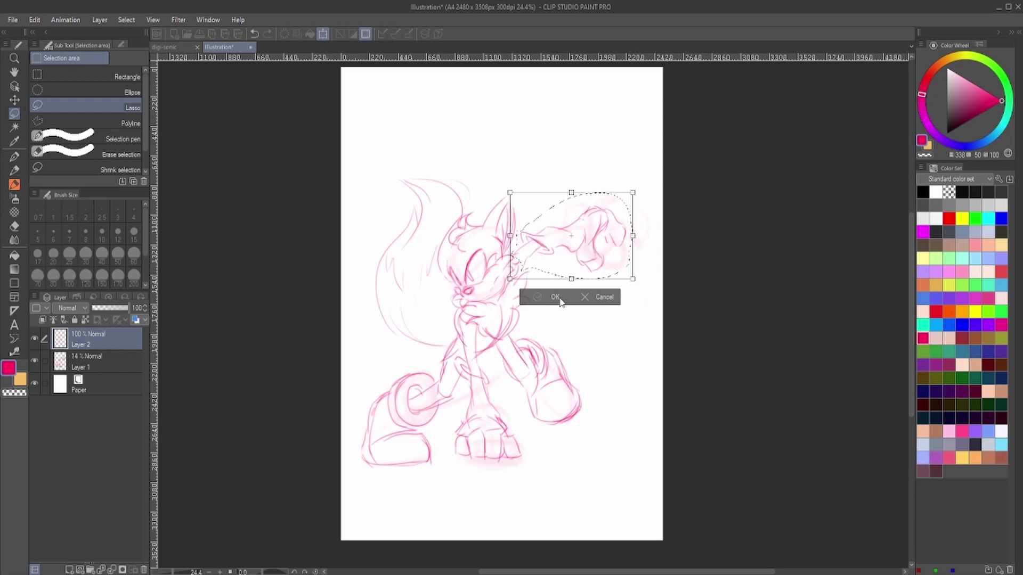
{"action": "left_click", "coordinate": [557, 292]}
{"action": "key", "text": "ctrl+d"}
- Group the sketch layers into a folder and enlarge the whole character on the page
{"action": "key", "text": "ctrl+g"}
{"action": "key", "text": "ctrl+t"}
{"action": "left_click_drag", "start_coordinate": [659, 473], "coordinate": [682, 496]}
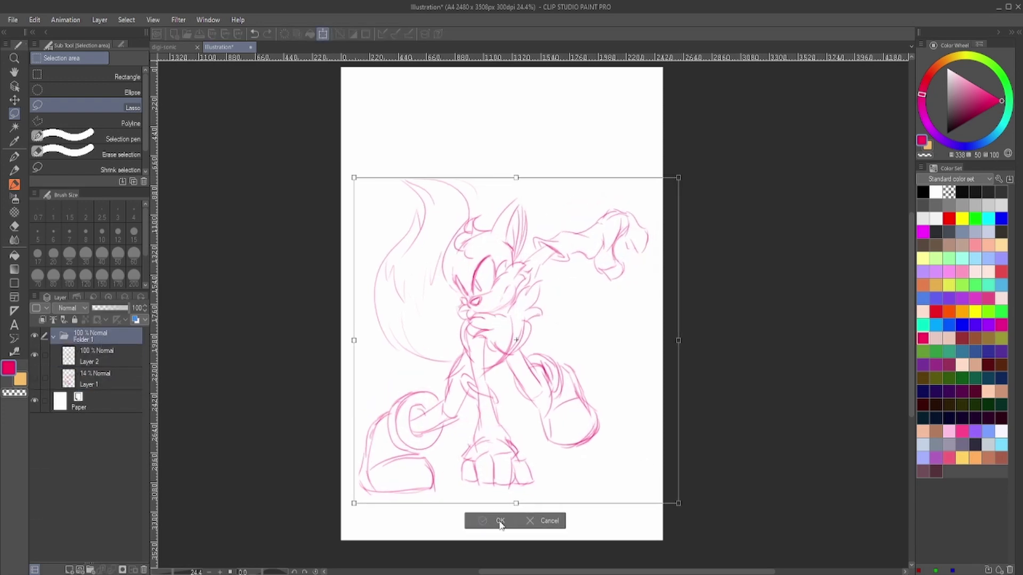
{"action": "left_click", "coordinate": [487, 521]}
- Lasso the trailing leg and move it slightly closer to the body
{"action": "key", "text": "k"}
{"action": "scroll", "coordinate": [513, 411], "scroll_direction": "up", "scroll_amount": 1}
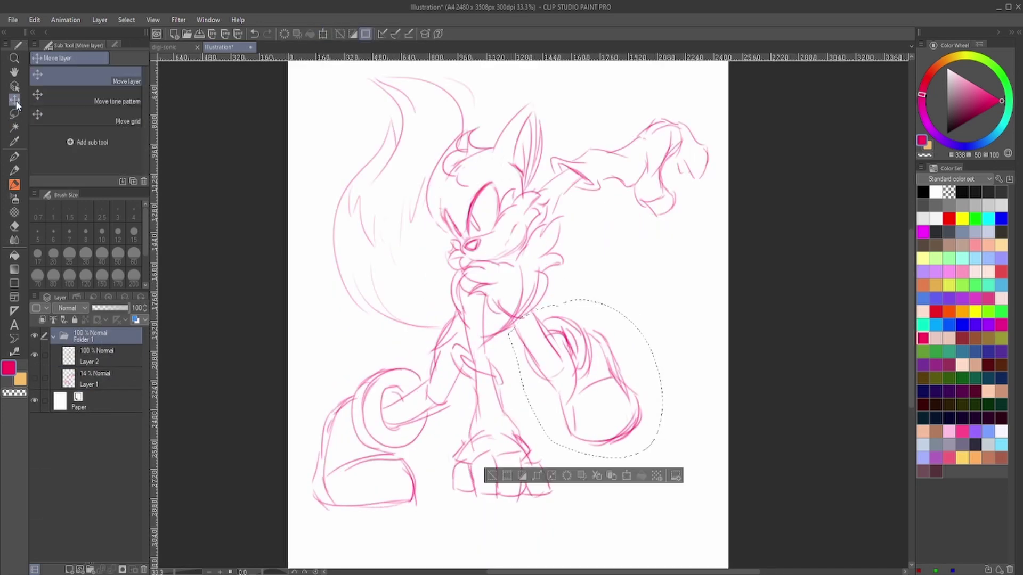
{"action": "scroll", "coordinate": [552, 506], "scroll_direction": "down", "scroll_amount": 1}
- Add a new layer above Layer 2 in the folder and choose blue as the drawing colour
{"action": "key", "text": "ctrl+shift+n"}
{"action": "scroll", "coordinate": [558, 376], "scroll_direction": "up", "scroll_amount": 2}
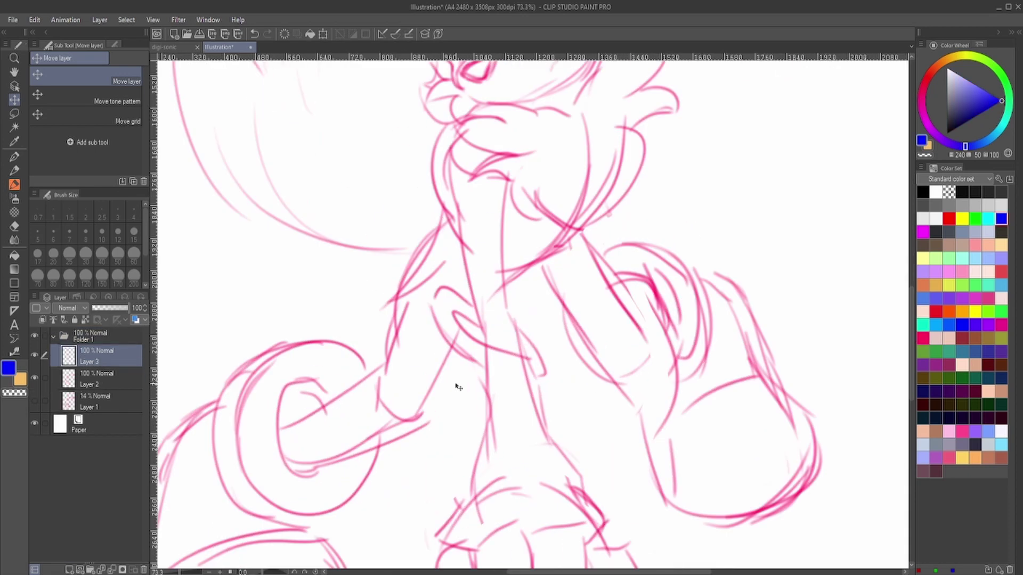
- Paint blue soft-airbrush joint marks on both knees and try a mark on the planted hand
{"action": "left_click", "coordinate": [14, 198]}
{"action": "left_click", "coordinate": [454, 307]}
{"action": "mouse_move", "coordinate": [453, 307]}
{"action": "left_mouse_down"}
{"action": "mouse_move", "coordinate": [466, 321]}
{"action": "mouse_move", "coordinate": [488, 312]}
{"action": "left_mouse_up"}
{"action": "mouse_move", "coordinate": [622, 288]}
{"action": "left_mouse_down"}
{"action": "mouse_move", "coordinate": [634, 255]}
{"action": "mouse_move", "coordinate": [648, 272]}
{"action": "left_mouse_up"}
{"action": "scroll", "coordinate": [639, 274], "scroll_direction": "up", "scroll_amount": 1}
{"action": "scroll", "coordinate": [496, 378], "scroll_direction": "up", "scroll_amount": 1}
{"action": "mouse_move", "coordinate": [548, 320]}
{"action": "left_mouse_down"}
{"action": "mouse_move", "coordinate": [591, 313]}
{"action": "mouse_move", "coordinate": [602, 324]}
{"action": "mouse_move", "coordinate": [583, 336]}
{"action": "left_mouse_up"}
{"action": "key", "text": "ctrl+z"}
- Reduce the airbrush to size 12 and paint a small blue joint mark on the raised arm's wrist
{"action": "key", "text": "bracketleft"}
{"action": "key", "text": "bracketleft"}
{"action": "key", "text": "bracketleft"}
{"action": "key", "text": "bracketleft"}
{"action": "key", "text": "bracketleft"}
{"action": "key", "text": "ctrl+0"}
{"action": "scroll", "coordinate": [617, 200], "scroll_direction": "up", "scroll_amount": 4}
{"action": "left_click_drag", "start_coordinate": [588, 209], "coordinate": [616, 200]}
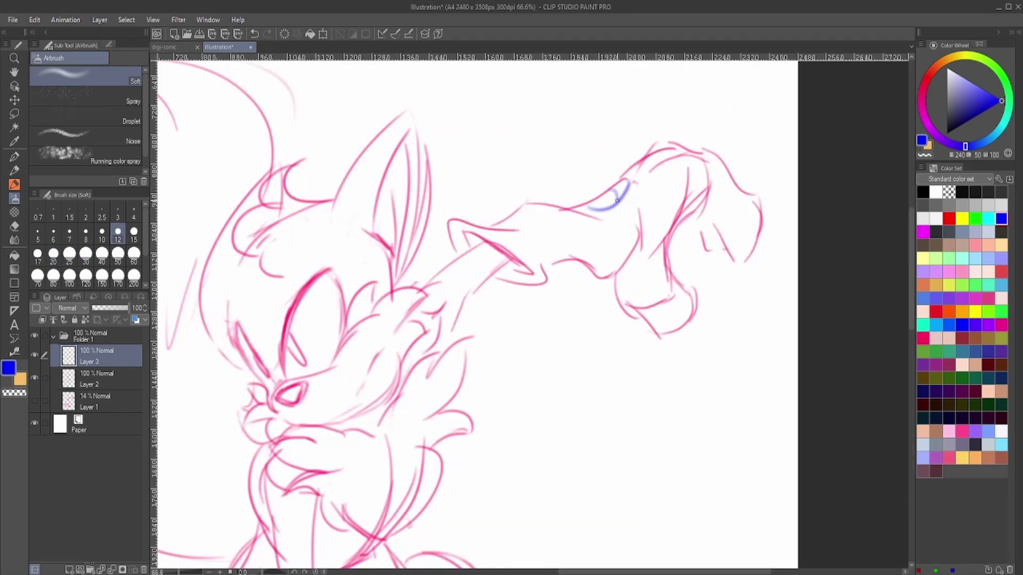
- Touch up the head and face sketch on Layer 2 in pink with the airbrush at size 8
{"action": "scroll", "coordinate": [597, 202], "scroll_direction": "down", "scroll_amount": 4}
{"action": "key", "text": "bracketleft"}
{"action": "key", "text": "bracketleft"}
{"action": "key", "text": "alt+bracketleft"}
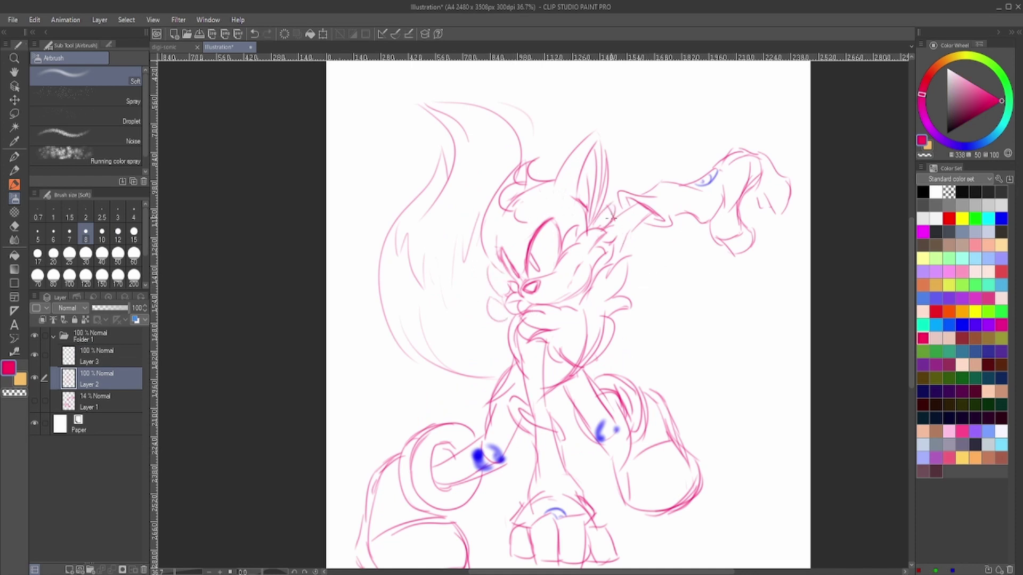
{"action": "scroll", "coordinate": [644, 229], "scroll_direction": "up", "scroll_amount": 3}
{"action": "left_click_drag", "start_coordinate": [490, 237], "coordinate": [463, 112]}
{"action": "scroll", "coordinate": [517, 175], "scroll_direction": "down", "scroll_amount": 3}
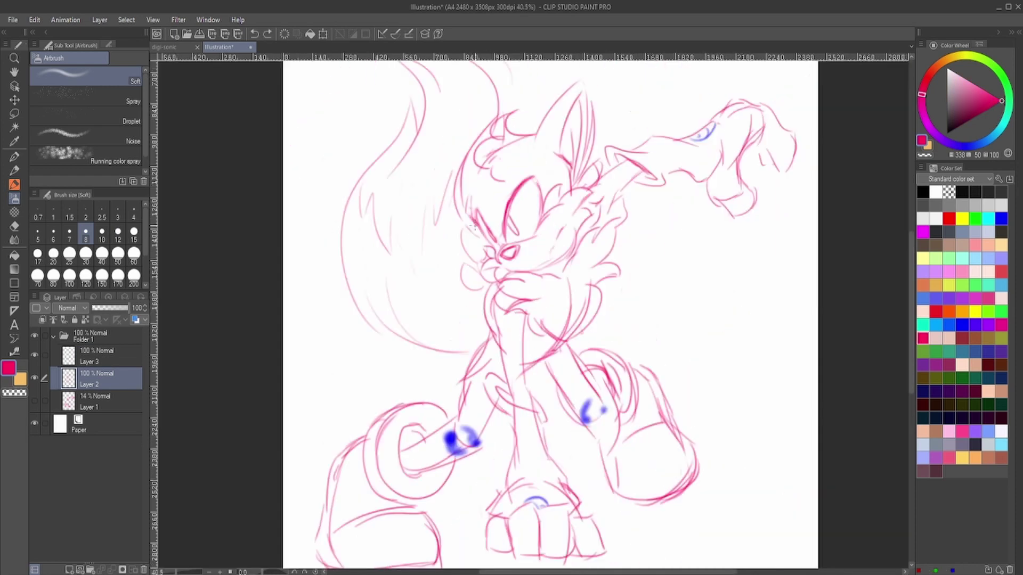
{"action": "scroll", "coordinate": [516, 174], "scroll_direction": "up", "scroll_amount": 1}
{"action": "scroll", "coordinate": [517, 174], "scroll_direction": "down", "scroll_amount": 2}
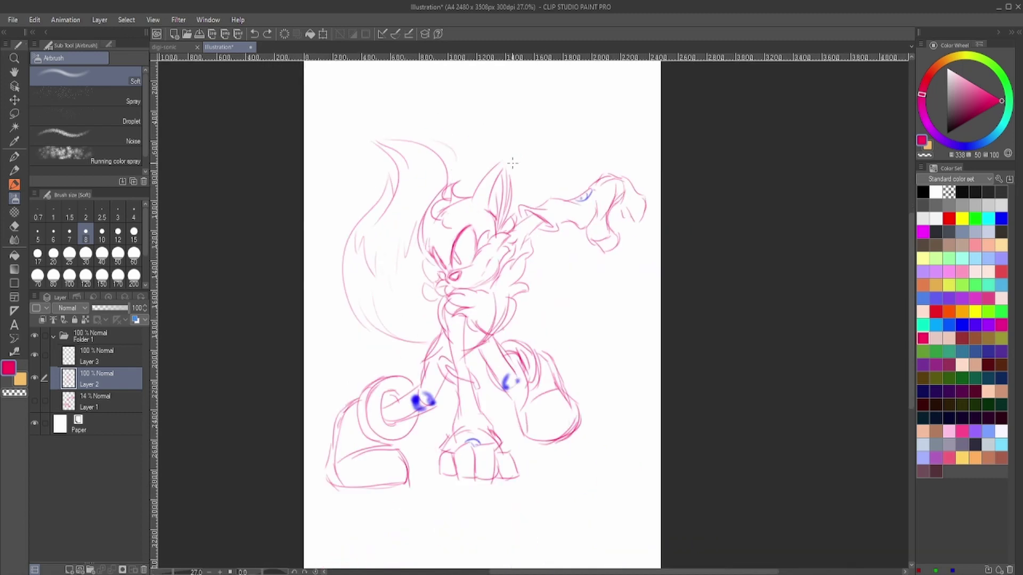
{"action": "scroll", "coordinate": [517, 174], "scroll_direction": "up", "scroll_amount": 3}
{"action": "scroll", "coordinate": [577, 175], "scroll_direction": "down", "scroll_amount": 3}
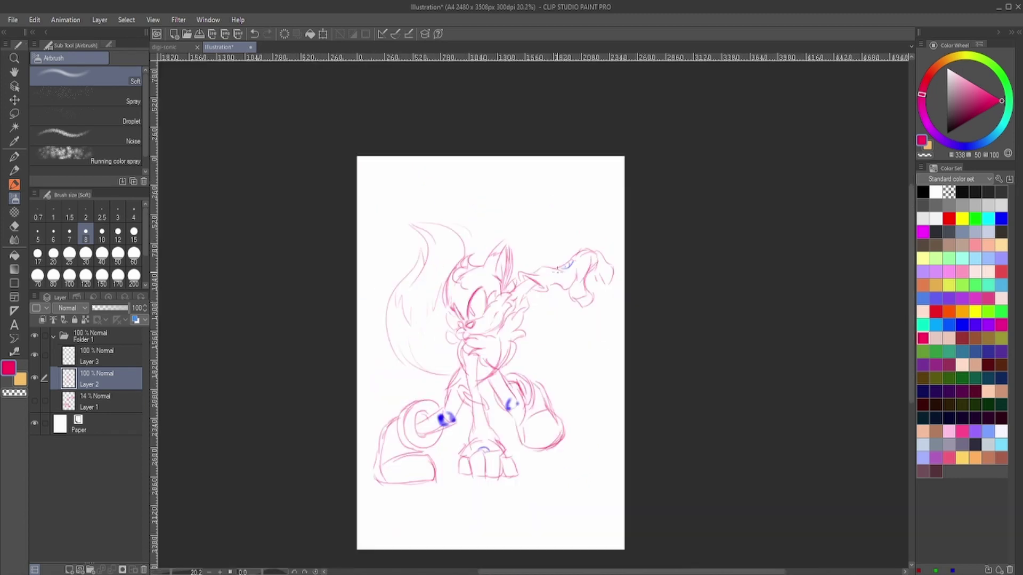
{"action": "scroll", "coordinate": [577, 175], "scroll_direction": "up", "scroll_amount": 2}
{"action": "scroll", "coordinate": [577, 175], "scroll_direction": "down", "scroll_amount": 1}
{"action": "scroll", "coordinate": [577, 175], "scroll_direction": "up", "scroll_amount": 1}
{"action": "left_click_drag", "start_coordinate": [530, 184], "coordinate": [516, 224]}
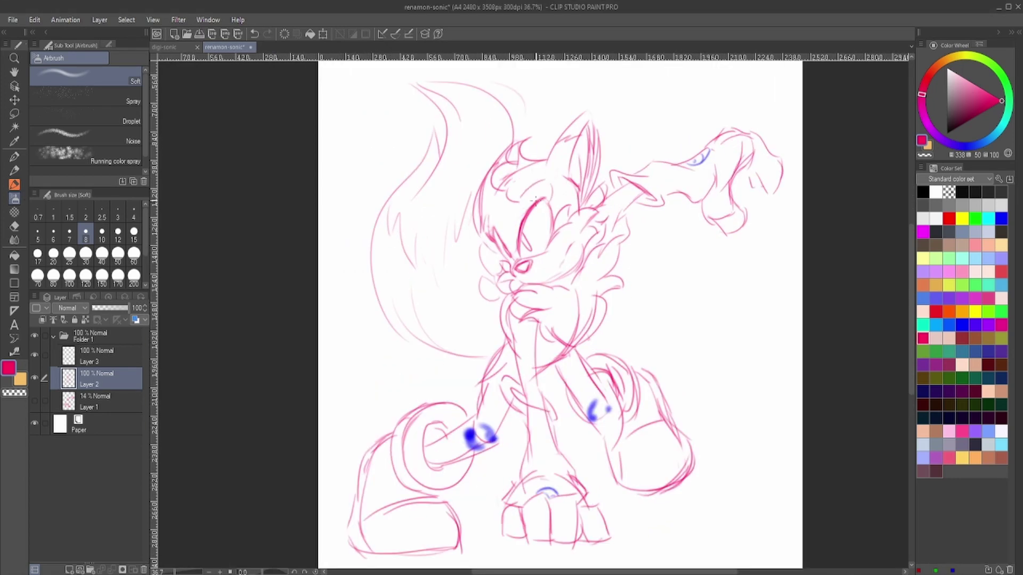
- Group the sketch layers in a Sketch folder at 39% opacity and add a new layer in an Ink folder above it
{"action": "scroll", "coordinate": [496, 220], "scroll_direction": "down", "scroll_amount": 2}
{"action": "key", "text": "ctrl+g"}
{"action": "left_click_drag", "start_coordinate": [134, 308], "coordinate": [109, 308]}
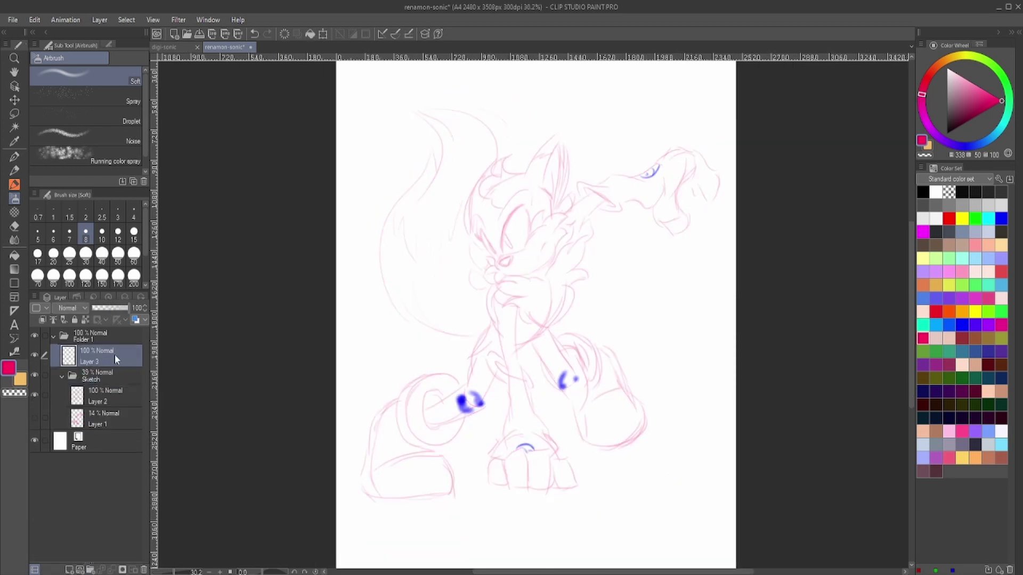
{"action": "left_click", "coordinate": [114, 354]}
{"action": "key", "text": "ctrl+shift+n"}
- Ink the nose and the upper muzzle line in black with the Real G-Pen at size 20
{"action": "key", "text": "p"}
{"action": "scroll", "coordinate": [491, 240], "scroll_direction": "up", "scroll_amount": 5}
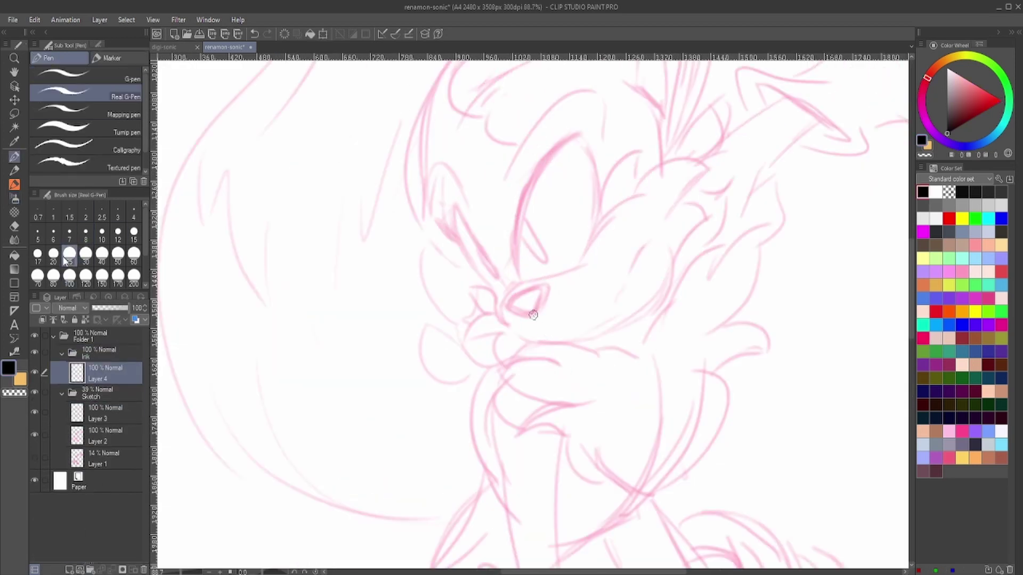
{"action": "mouse_move", "coordinate": [509, 307]}
{"action": "left_mouse_down"}
{"action": "mouse_move", "coordinate": [588, 265]}
{"action": "mouse_move", "coordinate": [616, 205]}
{"action": "left_mouse_up"}
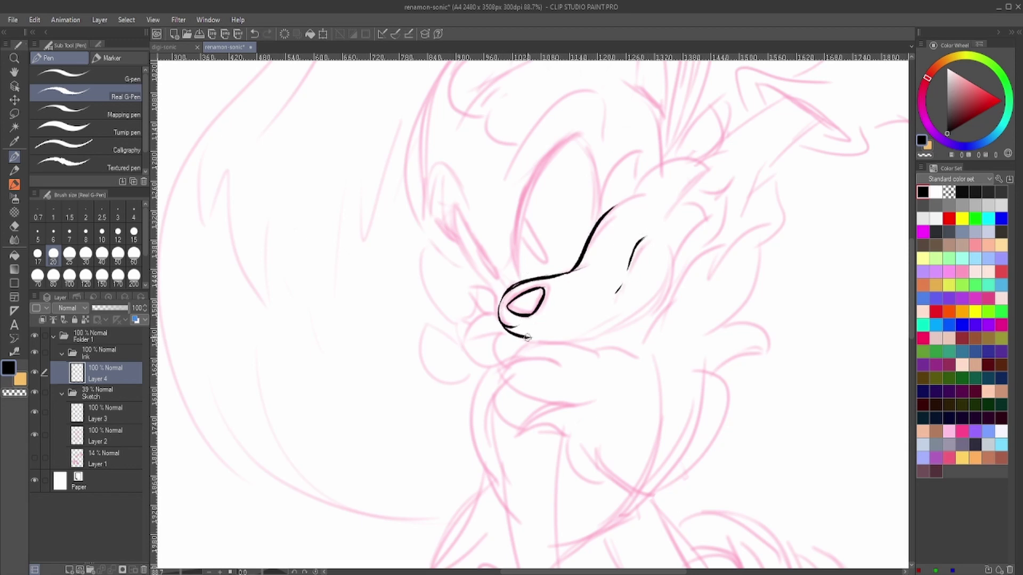
{"action": "key", "text": "e"}
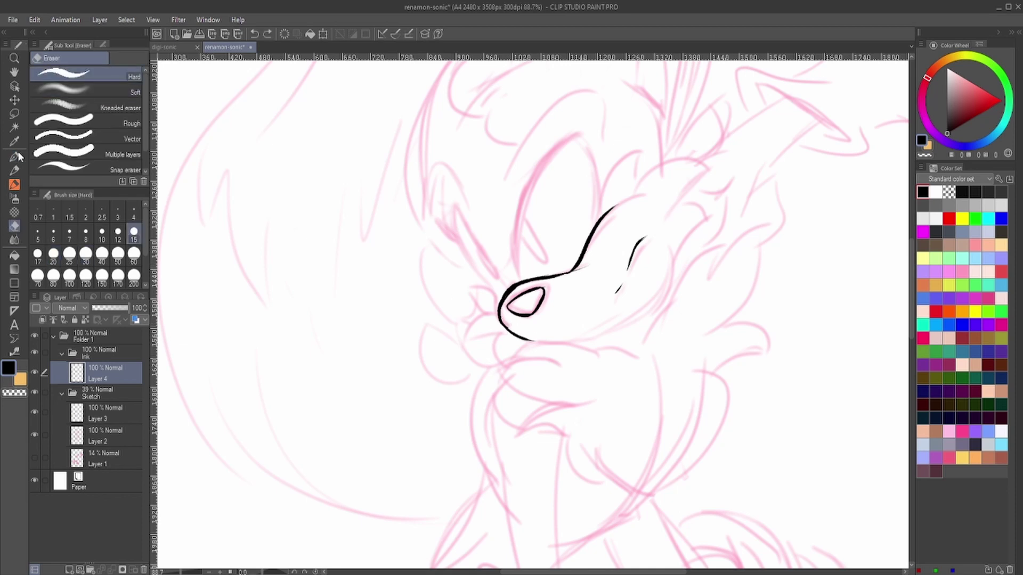
{"action": "left_click", "coordinate": [15, 156]}
- Ink the near cheek's pointed fur tufts and the jaw line running back from the muzzle
{"action": "left_click_drag", "start_coordinate": [640, 179], "coordinate": [604, 213]}
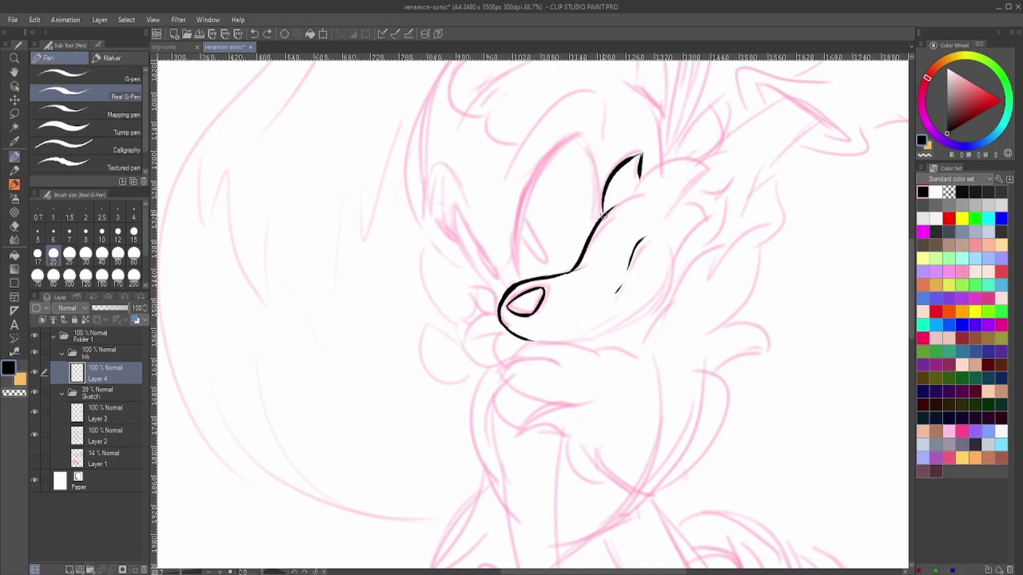
{"action": "left_click_drag", "start_coordinate": [687, 160], "coordinate": [662, 218]}
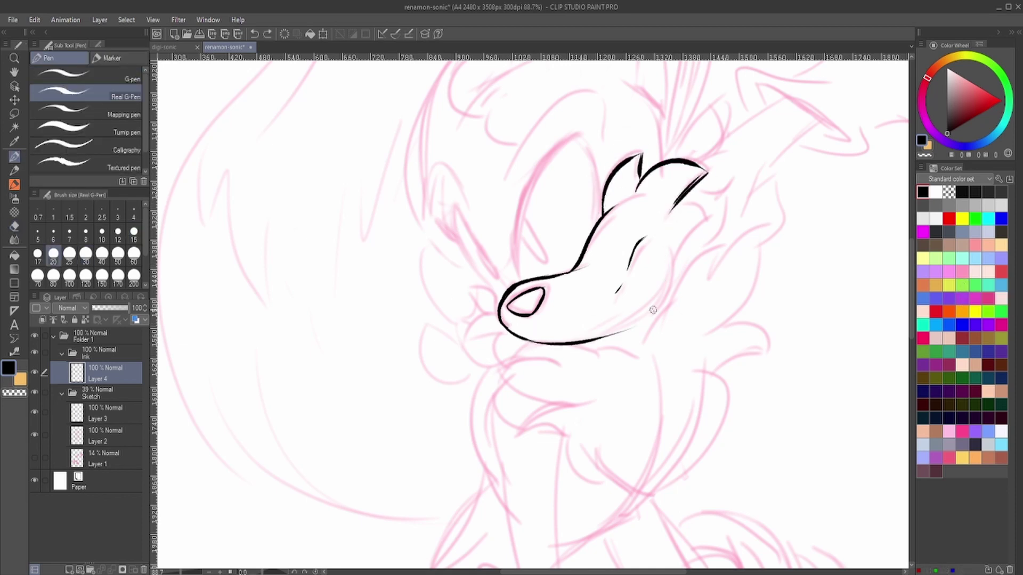
{"action": "mouse_move", "coordinate": [665, 255]}
{"action": "left_mouse_down"}
{"action": "mouse_move", "coordinate": [528, 341]}
{"action": "mouse_move", "coordinate": [660, 250]}
{"action": "mouse_move", "coordinate": [654, 282]}
{"action": "left_mouse_up"}
{"action": "key", "text": "ctrl+z"}
{"action": "mouse_move", "coordinate": [667, 216]}
{"action": "left_mouse_down"}
{"action": "mouse_move", "coordinate": [706, 215]}
{"action": "mouse_move", "coordinate": [670, 250]}
{"action": "left_mouse_up"}
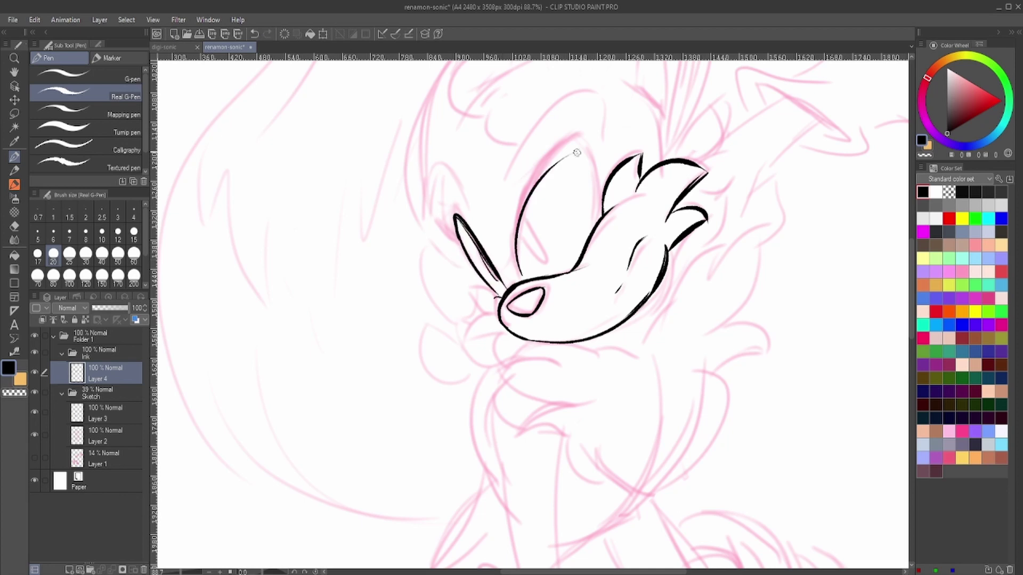
- Ink the near eye with its slanted pupil and the curved brow markings above both eyes
{"action": "key", "text": "ctrl+z"}
{"action": "mouse_move", "coordinate": [512, 277]}
{"action": "left_mouse_down"}
{"action": "mouse_move", "coordinate": [581, 136]}
{"action": "mouse_move", "coordinate": [514, 283]}
{"action": "left_mouse_up"}
{"action": "key", "text": "ctrl+z"}
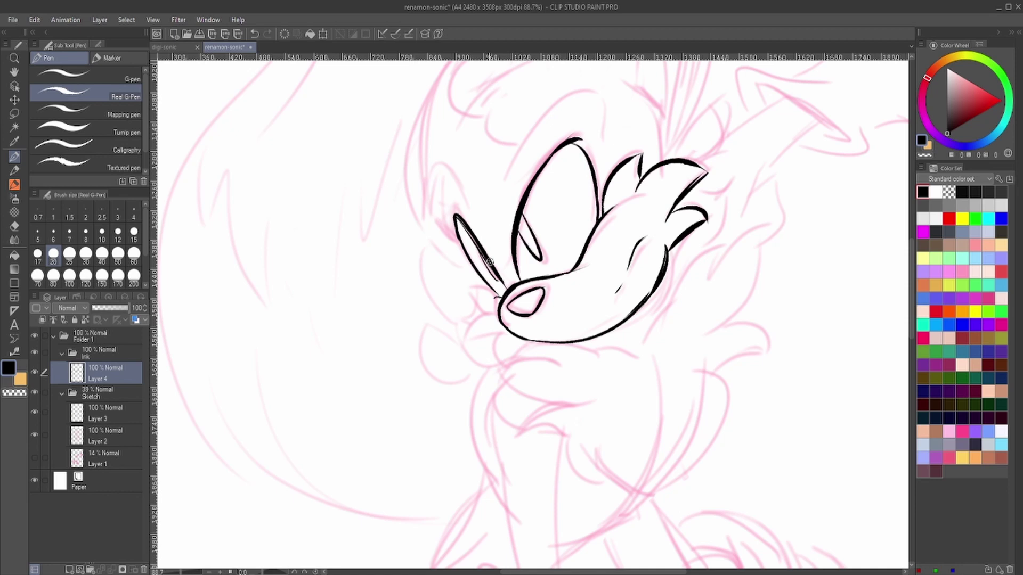
{"action": "left_click_drag", "start_coordinate": [429, 239], "coordinate": [465, 207]}
{"action": "left_click_drag", "start_coordinate": [508, 180], "coordinate": [612, 140]}
- Ink the far cheek's fur tufts beside the nose and the curled hair tufts on top of the head
{"action": "scroll", "coordinate": [592, 100], "scroll_direction": "down", "scroll_amount": 2}
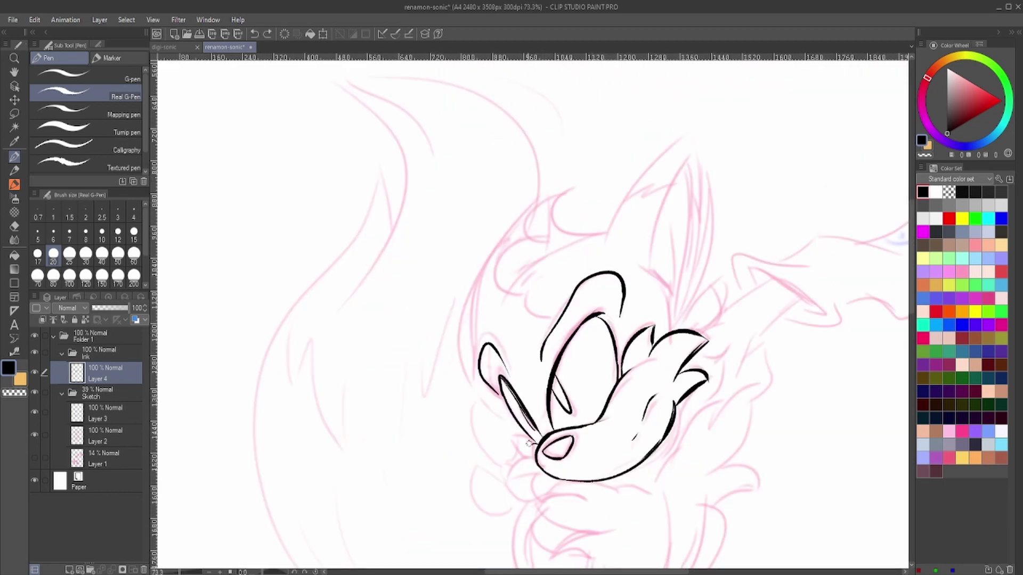
{"action": "scroll", "coordinate": [522, 473], "scroll_direction": "up", "scroll_amount": 1}
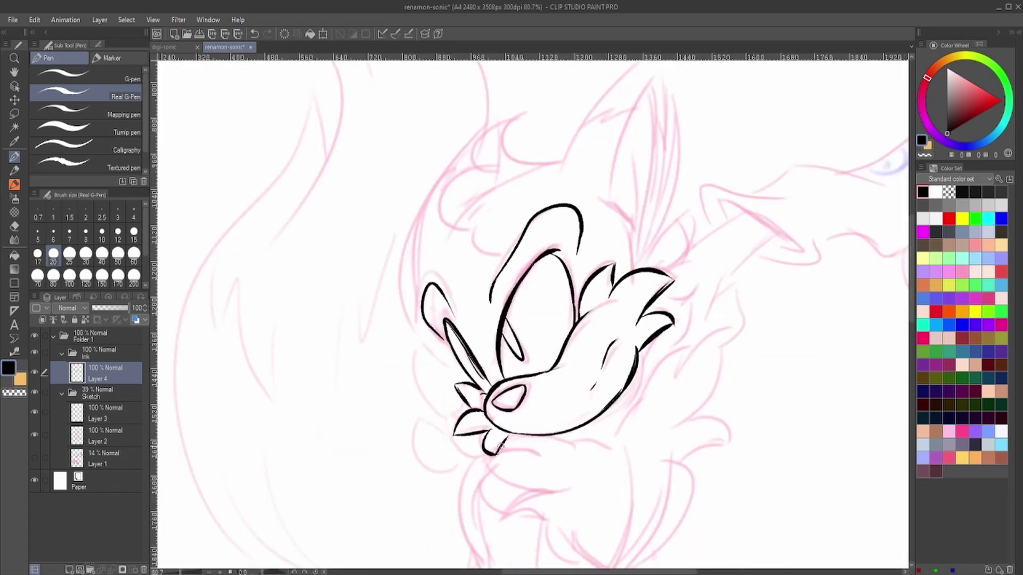
{"action": "scroll", "coordinate": [501, 446], "scroll_direction": "down", "scroll_amount": 3}
{"action": "scroll", "coordinate": [469, 373], "scroll_direction": "up", "scroll_amount": 2}
{"action": "left_click_drag", "start_coordinate": [476, 287], "coordinate": [527, 319]}
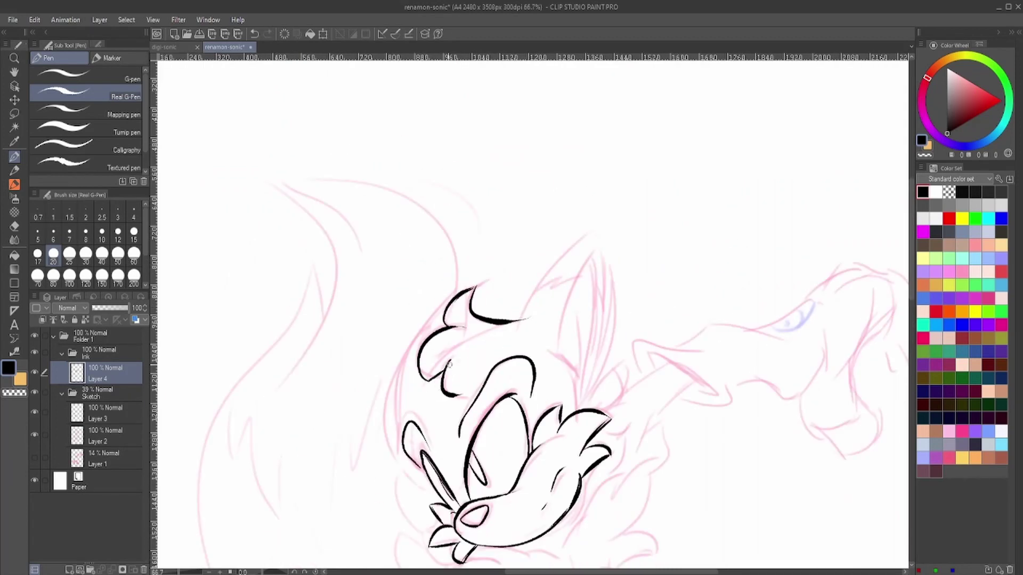
{"action": "left_click_drag", "start_coordinate": [462, 380], "coordinate": [462, 396]}
- Ink the near ear's pointed outline and its inner ear line
{"action": "scroll", "coordinate": [536, 274], "scroll_direction": "down", "scroll_amount": 2}
{"action": "left_click_drag", "start_coordinate": [586, 158], "coordinate": [571, 331]}
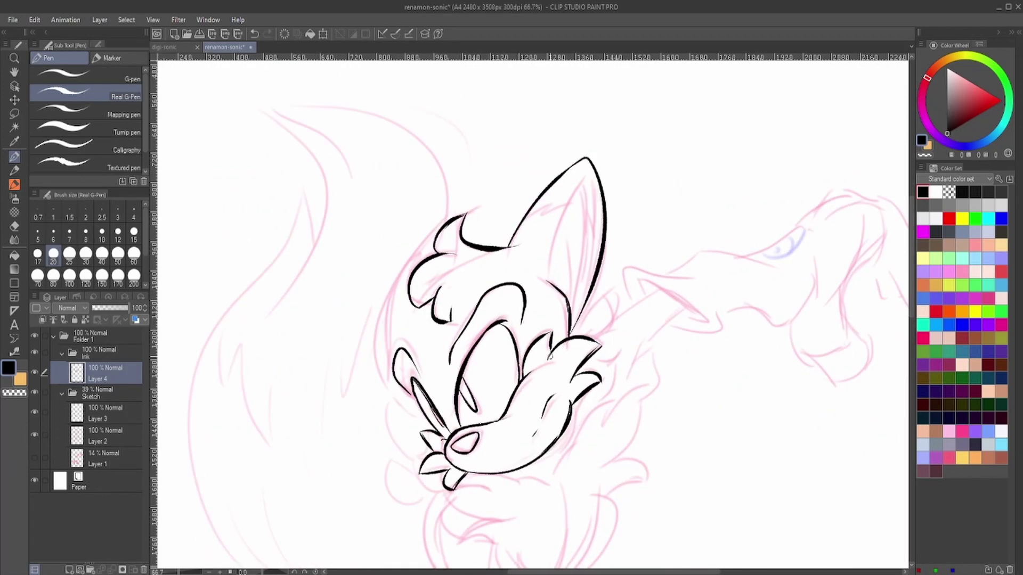
{"action": "left_click_drag", "start_coordinate": [571, 202], "coordinate": [572, 319]}
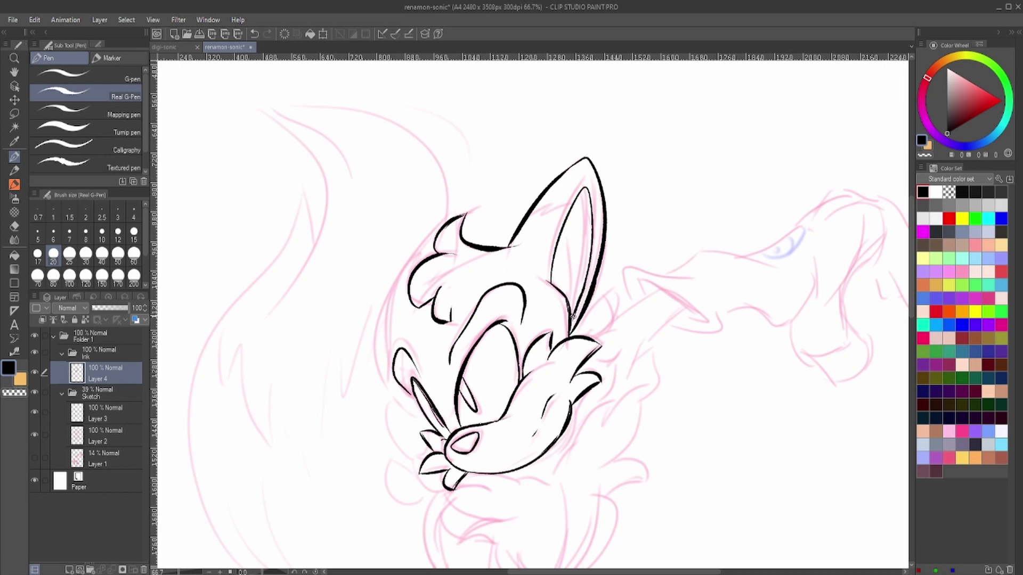
{"action": "scroll", "coordinate": [573, 316], "scroll_direction": "down", "scroll_amount": 1}
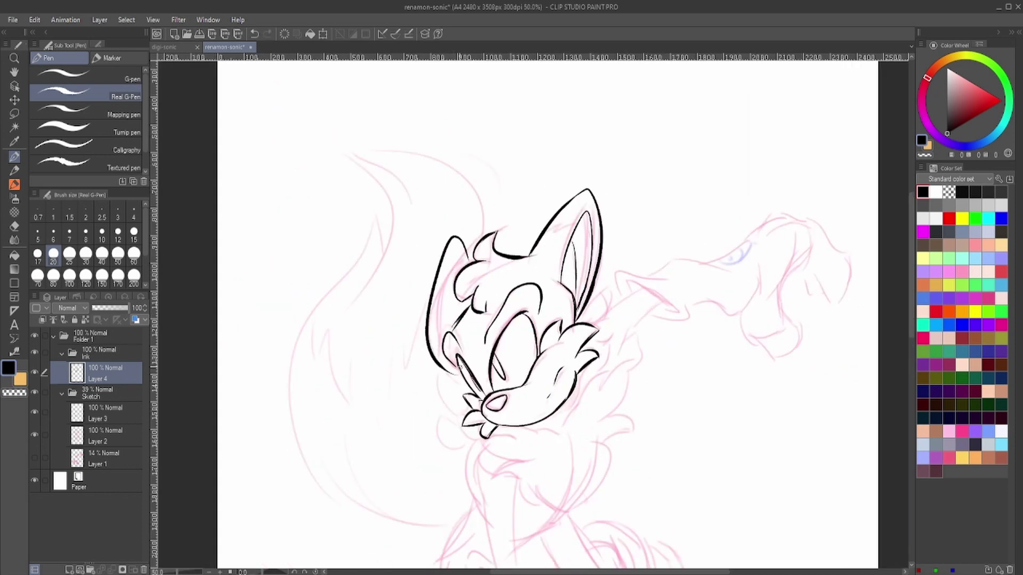
- Thicken the near ear's outline and erase the excess ink on the hair tuft beside it
{"action": "scroll", "coordinate": [450, 343], "scroll_direction": "up", "scroll_amount": 2}
{"action": "scroll", "coordinate": [444, 305], "scroll_direction": "down", "scroll_amount": 1}
{"action": "scroll", "coordinate": [444, 305], "scroll_direction": "up", "scroll_amount": 4}
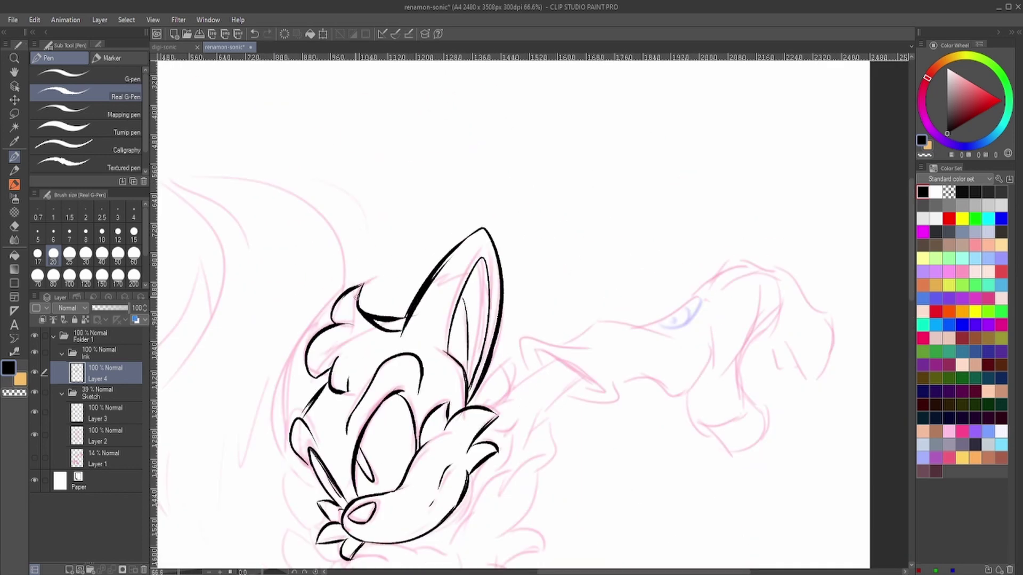
{"action": "key", "text": "e"}
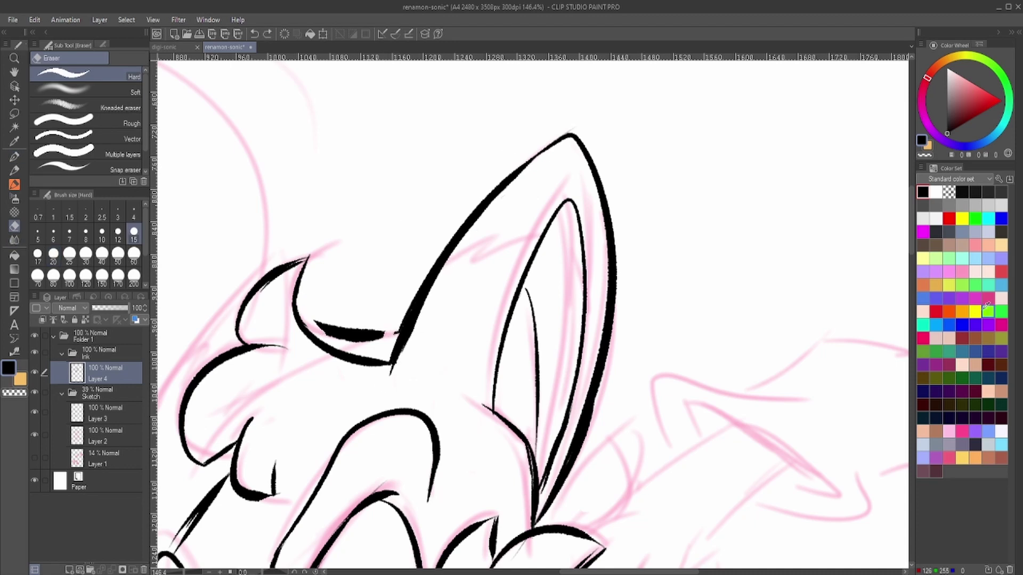
{"action": "left_click_drag", "start_coordinate": [381, 334], "coordinate": [316, 326]}
{"action": "scroll", "coordinate": [313, 245], "scroll_direction": "down", "scroll_amount": 5}
{"action": "key", "text": "p"}
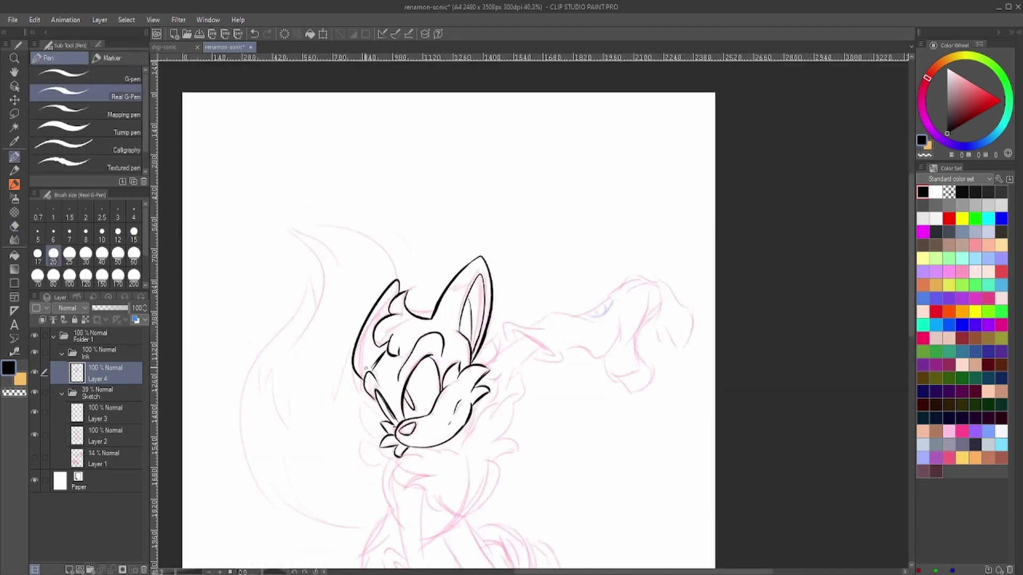
- Ink the fluffy neck and chest fur below the head, including the rounded chest outline
{"action": "scroll", "coordinate": [417, 317], "scroll_direction": "up", "scroll_amount": 3}
{"action": "scroll", "coordinate": [455, 59], "scroll_direction": "down", "scroll_amount": 3}
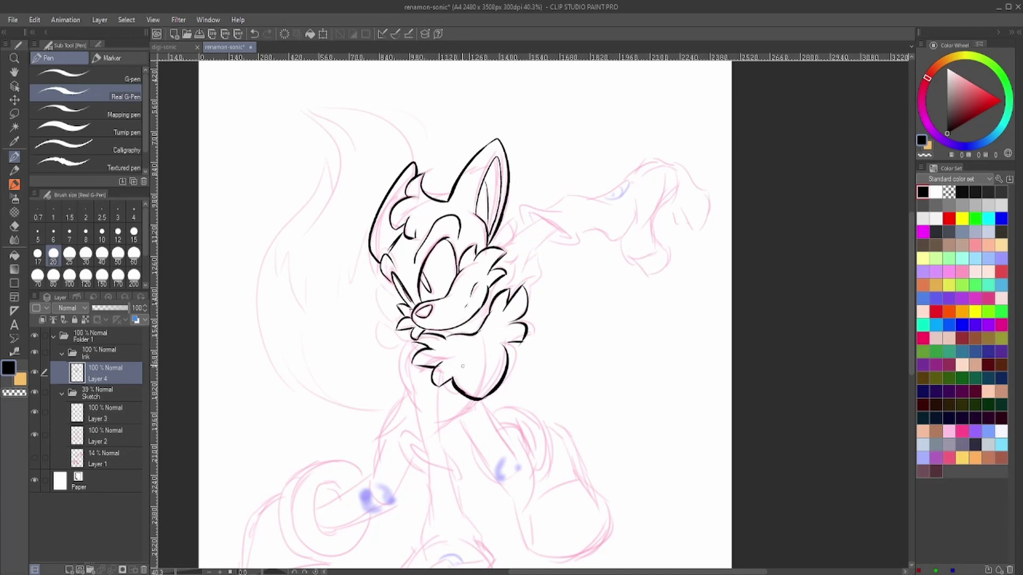
{"action": "scroll", "coordinate": [442, 319], "scroll_direction": "up", "scroll_amount": 1}
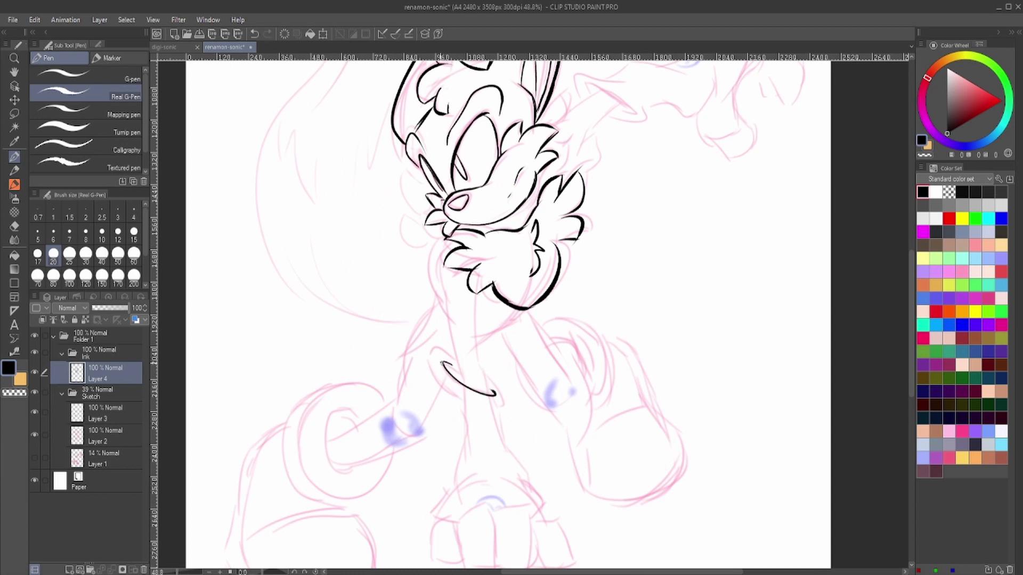
- Ink the side of the planted arm's glove and the four fingers of its fist
{"action": "scroll", "coordinate": [454, 489], "scroll_direction": "down", "scroll_amount": 2}
{"action": "mouse_move", "coordinate": [462, 399]}
{"action": "left_mouse_down"}
{"action": "mouse_move", "coordinate": [453, 464]}
{"action": "mouse_move", "coordinate": [410, 398]}
{"action": "mouse_move", "coordinate": [452, 465]}
{"action": "mouse_move", "coordinate": [536, 469]}
{"action": "left_mouse_up"}
{"action": "scroll", "coordinate": [454, 489], "scroll_direction": "up", "scroll_amount": 4}
{"action": "left_click_drag", "start_coordinate": [469, 459], "coordinate": [536, 474]}
{"action": "left_click_drag", "start_coordinate": [535, 474], "coordinate": [607, 379]}
{"action": "left_click_drag", "start_coordinate": [527, 362], "coordinate": [610, 381]}
{"action": "mouse_move", "coordinate": [614, 386]}
{"action": "left_mouse_down"}
{"action": "mouse_move", "coordinate": [667, 468]}
{"action": "mouse_move", "coordinate": [674, 409]}
{"action": "left_mouse_up"}
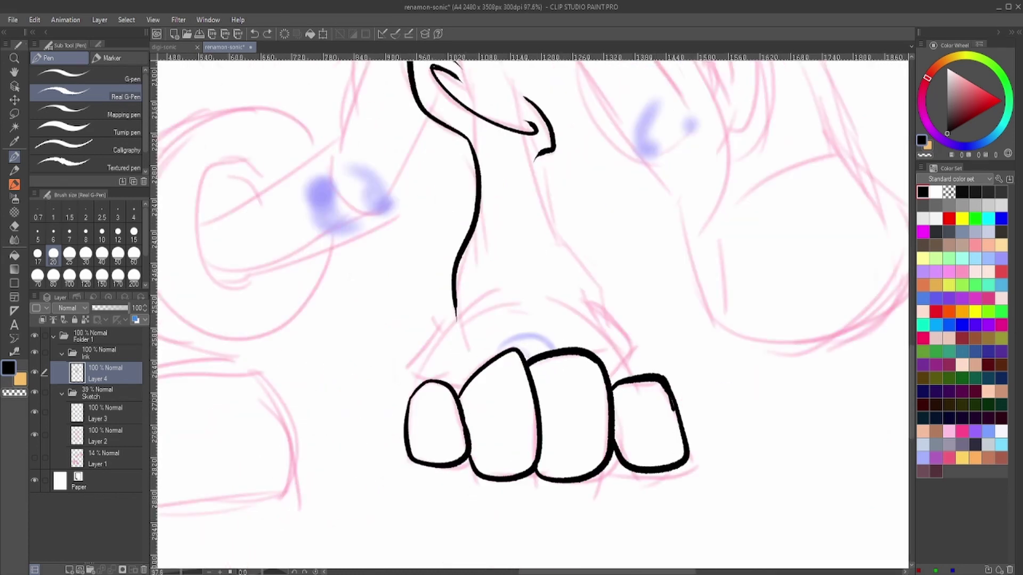
- Ink the curved back of the planted hand above the fingers and the glove's other side
{"action": "mouse_move", "coordinate": [412, 379]}
{"action": "left_mouse_down"}
{"action": "mouse_move", "coordinate": [538, 290]}
{"action": "mouse_move", "coordinate": [631, 375]}
{"action": "left_mouse_up"}
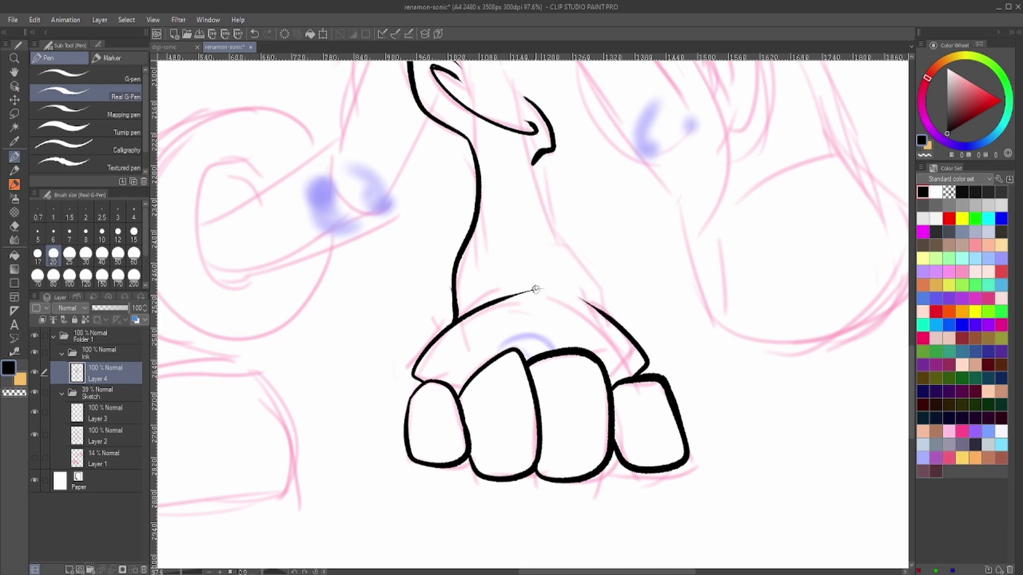
{"action": "key", "text": "ctrl+z"}
{"action": "left_click_drag", "start_coordinate": [528, 292], "coordinate": [637, 375]}
{"action": "mouse_move", "coordinate": [533, 165]}
{"action": "left_mouse_down"}
{"action": "mouse_move", "coordinate": [631, 341]}
{"action": "mouse_move", "coordinate": [599, 292]}
{"action": "mouse_move", "coordinate": [620, 327]}
{"action": "left_mouse_up"}
{"action": "key", "text": "ctrl+z"}
- Ink both sides of the planted arm from the chest fur down into the glove opening
{"action": "scroll", "coordinate": [544, 152], "scroll_direction": "up", "scroll_amount": 5}
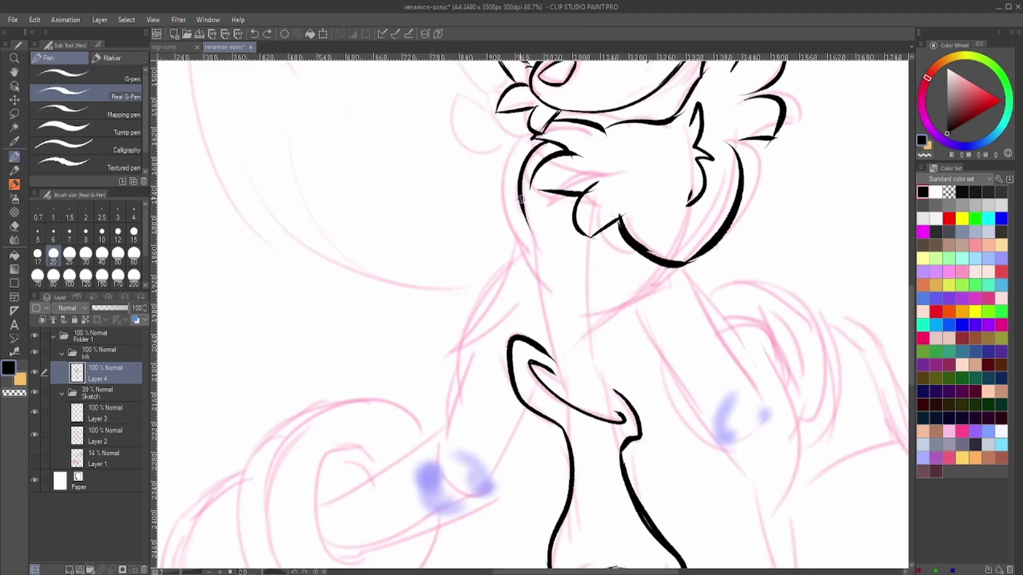
{"action": "left_click_drag", "start_coordinate": [528, 218], "coordinate": [562, 397]}
{"action": "left_click_drag", "start_coordinate": [586, 234], "coordinate": [611, 421]}
{"action": "left_click_drag", "start_coordinate": [599, 365], "coordinate": [629, 399]}
{"action": "scroll", "coordinate": [586, 373], "scroll_direction": "down", "scroll_amount": 3}
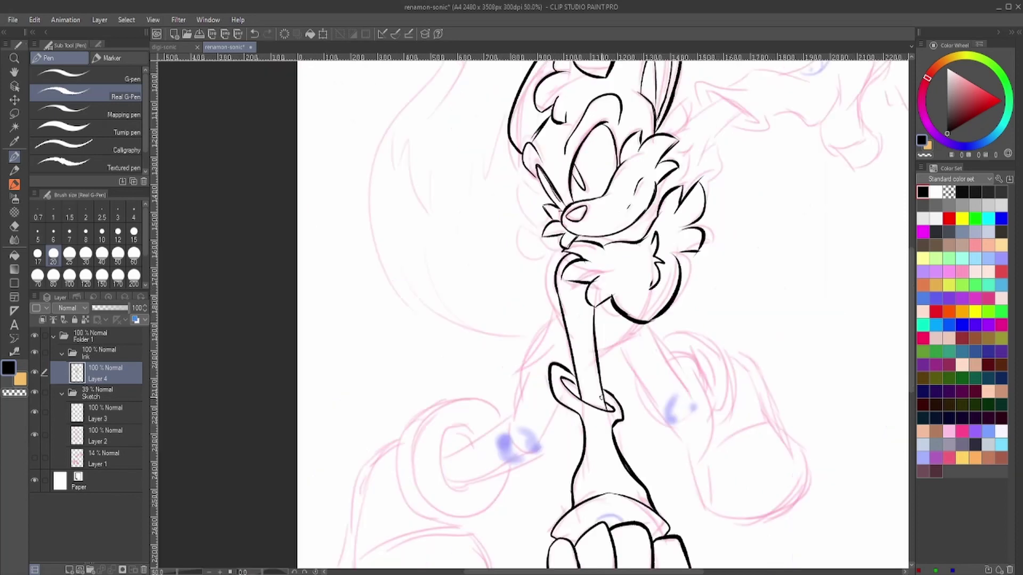
{"action": "key", "text": "ctrl+z"}
- Ink the bent leg beside the planted arm, from the hip over the knee to the shin, and the torso's lower edge
{"action": "left_click_drag", "start_coordinate": [506, 317], "coordinate": [462, 429]}
{"action": "scroll", "coordinate": [479, 346], "scroll_direction": "down", "scroll_amount": 5}
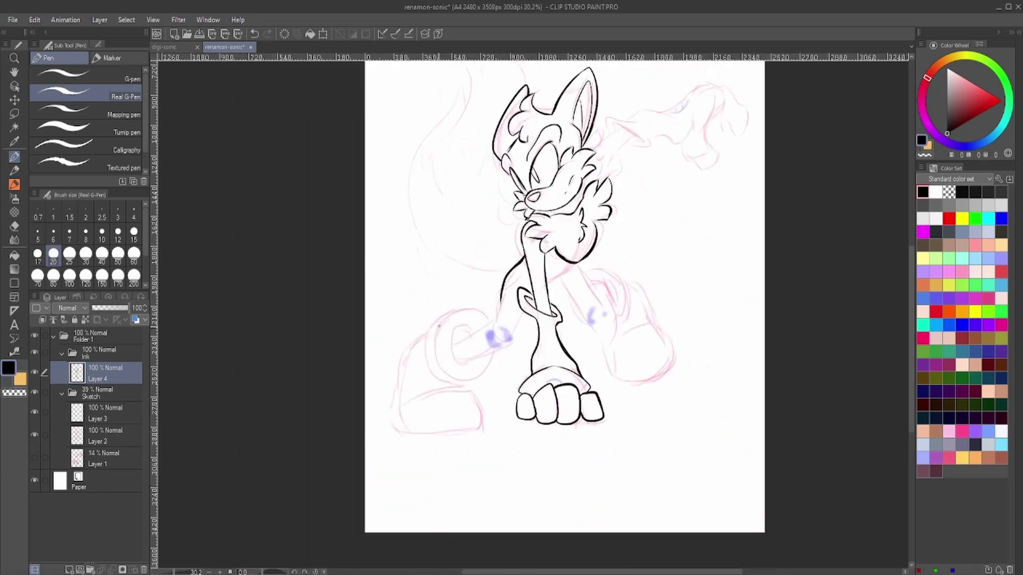
{"action": "scroll", "coordinate": [501, 284], "scroll_direction": "up", "scroll_amount": 6}
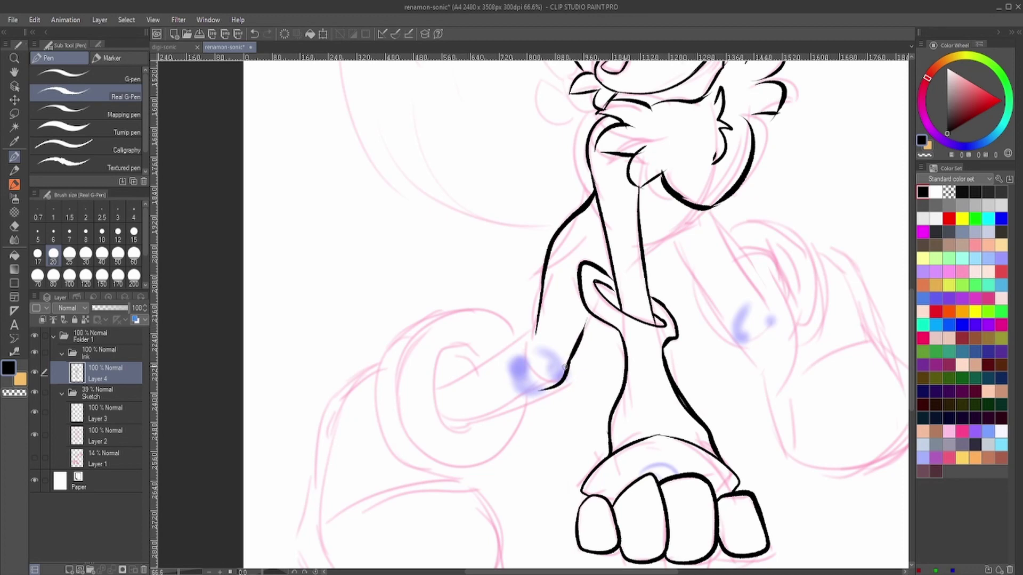
{"action": "left_click_drag", "start_coordinate": [534, 322], "coordinate": [430, 396]}
{"action": "left_click_drag", "start_coordinate": [549, 388], "coordinate": [445, 430]}
{"action": "scroll", "coordinate": [741, 256], "scroll_direction": "up", "scroll_amount": 2}
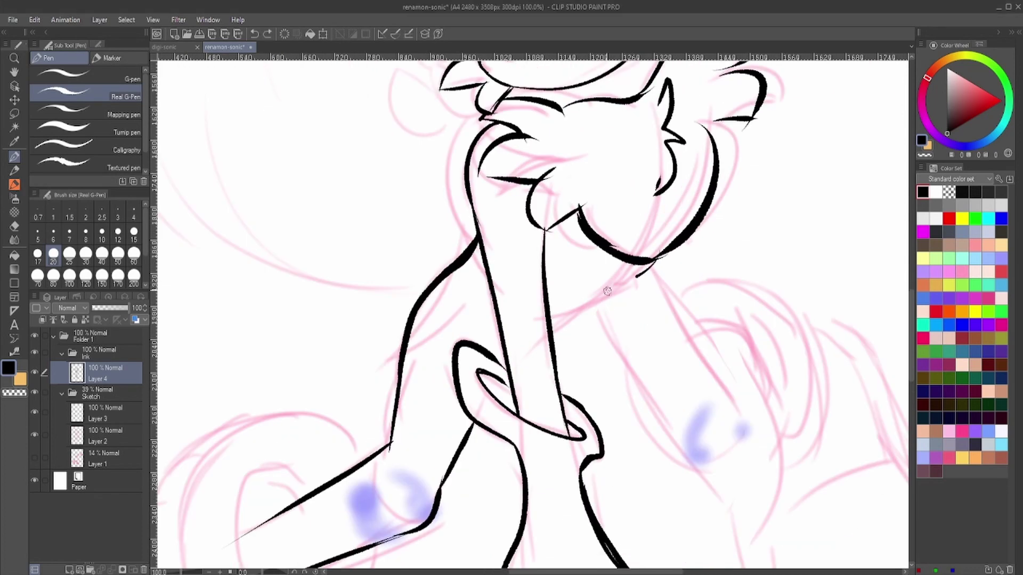
{"action": "left_click_drag", "start_coordinate": [595, 309], "coordinate": [687, 456]}
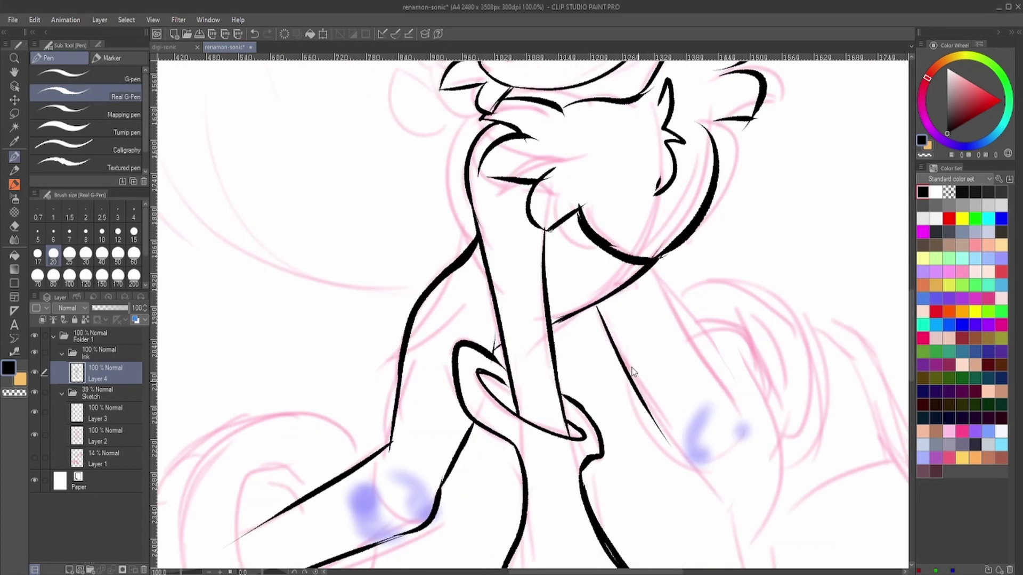
{"action": "mouse_move", "coordinate": [654, 269]}
{"action": "left_mouse_down"}
{"action": "mouse_move", "coordinate": [743, 432]}
{"action": "mouse_move", "coordinate": [700, 327]}
{"action": "left_mouse_up"}
{"action": "key", "text": "ctrl+z"}
{"action": "key", "text": "ctrl+z"}
{"action": "key", "text": "ctrl+z"}
- Ink both sides of the other leg's thigh down from the torso, closing them in a rounded knee
{"action": "left_click_drag", "start_coordinate": [595, 309], "coordinate": [744, 431]}
{"action": "left_click_drag", "start_coordinate": [654, 268], "coordinate": [731, 409]}
{"action": "key", "text": "ctrl+z"}
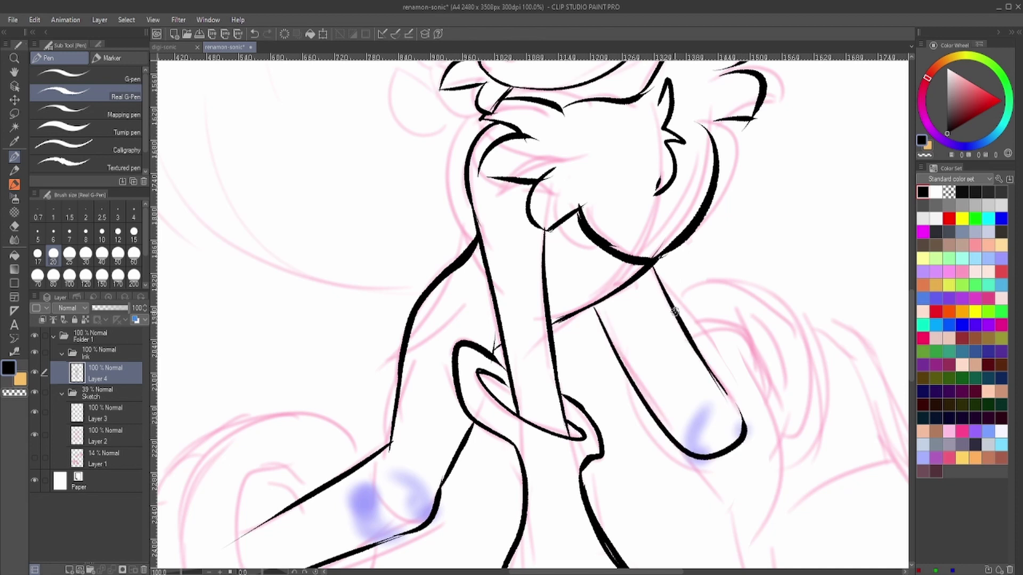
{"action": "scroll", "coordinate": [773, 411], "scroll_direction": "down", "scroll_amount": 2}
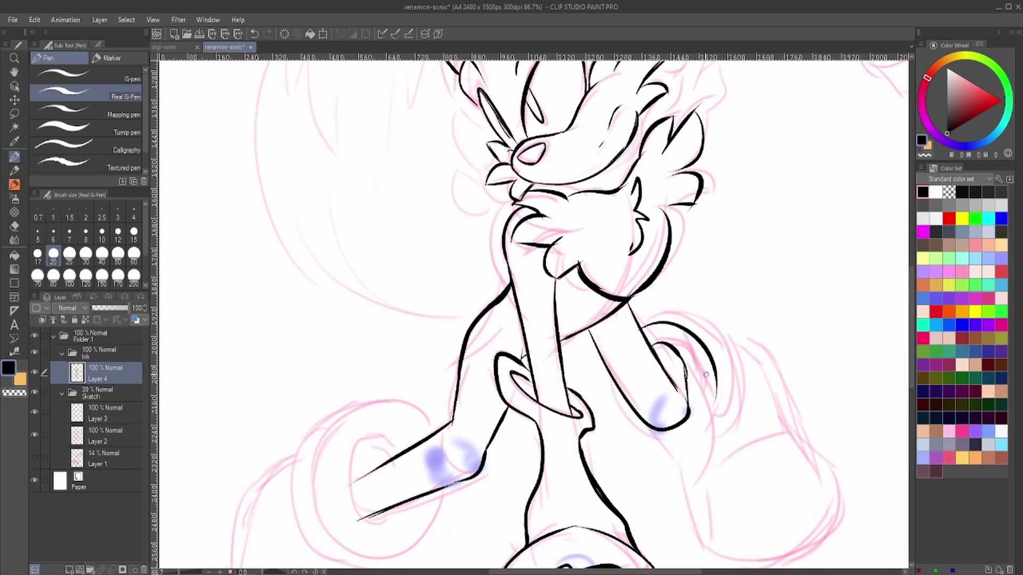
- Ink the boot of the leg with the rounded knee: its curved cuff, the shoe's outer outline, sole edge and toe seam
{"action": "scroll", "coordinate": [739, 455], "scroll_direction": "down", "scroll_amount": 2}
{"action": "scroll", "coordinate": [740, 454], "scroll_direction": "up", "scroll_amount": 2}
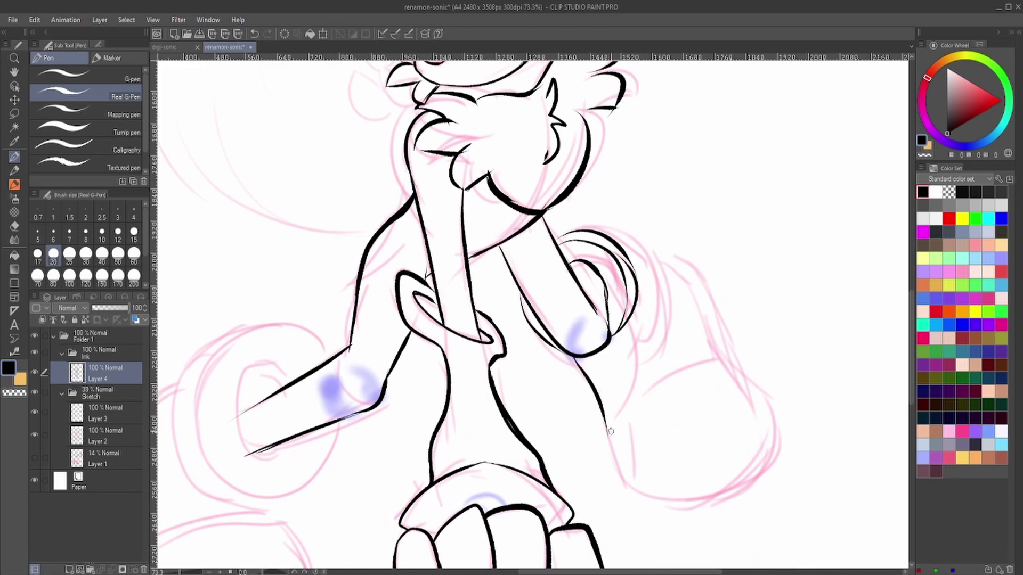
{"action": "left_click_drag", "start_coordinate": [609, 437], "coordinate": [618, 242]}
{"action": "left_click_drag", "start_coordinate": [641, 485], "coordinate": [754, 445]}
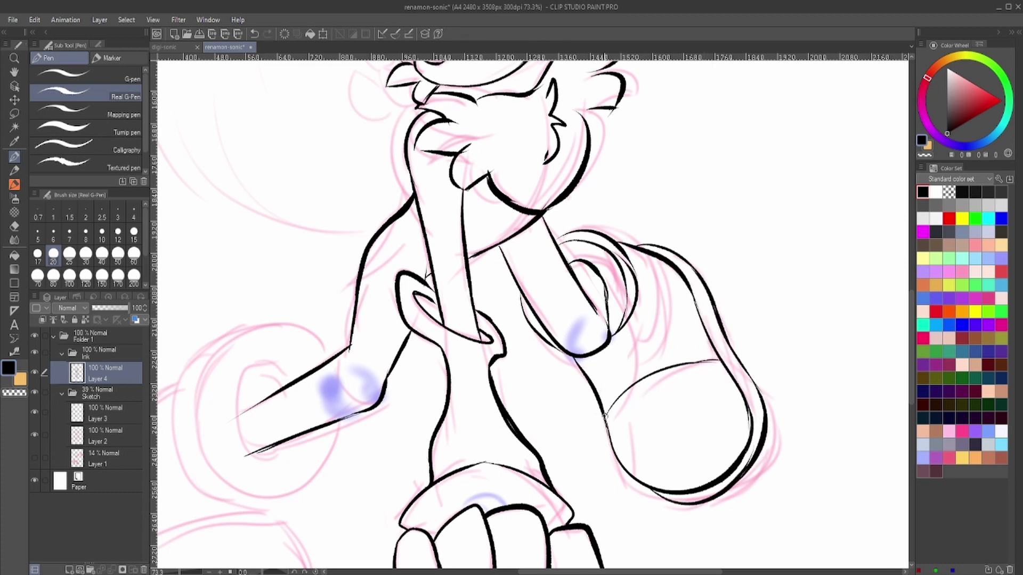
- Ink the rounded end of the outstretched shin and the thick ring-shaped boot cuff around it
{"action": "scroll", "coordinate": [245, 456], "scroll_direction": "down", "scroll_amount": 2}
{"action": "key", "text": "ctrl+z"}
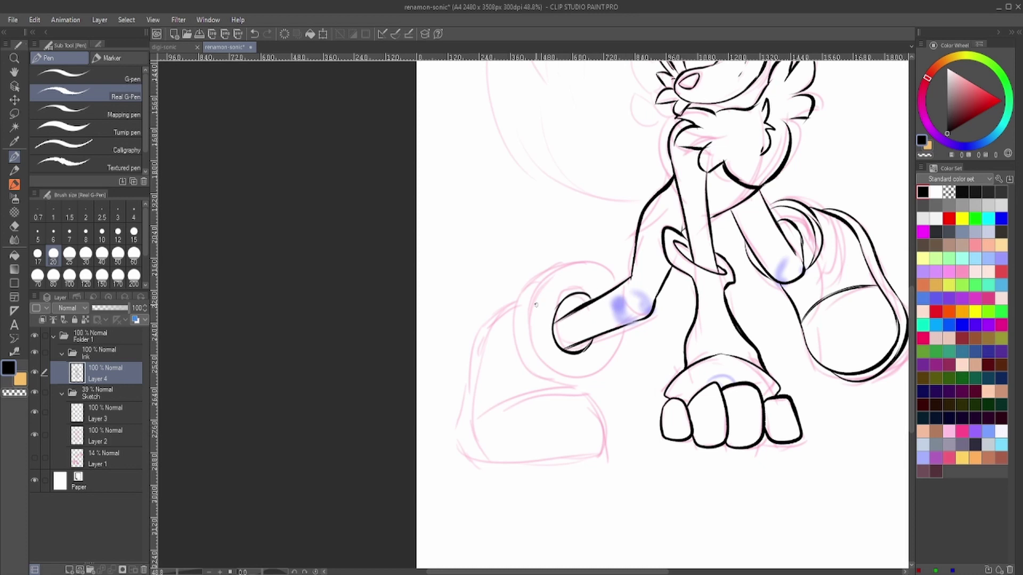
{"action": "left_click_drag", "start_coordinate": [536, 305], "coordinate": [623, 341]}
{"action": "left_click_drag", "start_coordinate": [586, 265], "coordinate": [559, 384]}
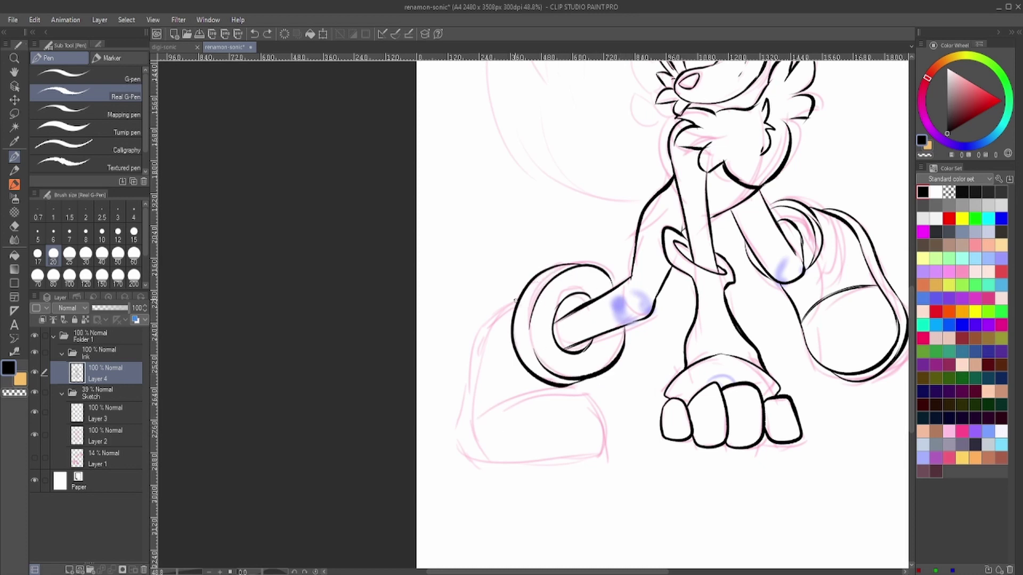
- Ink the shoe below the ring cuff, with its outer outline, rounded toe and inner side seam
{"action": "key", "text": "ctrl+z"}
{"action": "mouse_move", "coordinate": [515, 300]}
{"action": "left_mouse_down"}
{"action": "mouse_move", "coordinate": [460, 457]}
{"action": "mouse_move", "coordinate": [608, 439]}
{"action": "left_mouse_up"}
{"action": "left_click_drag", "start_coordinate": [484, 405], "coordinate": [535, 392]}
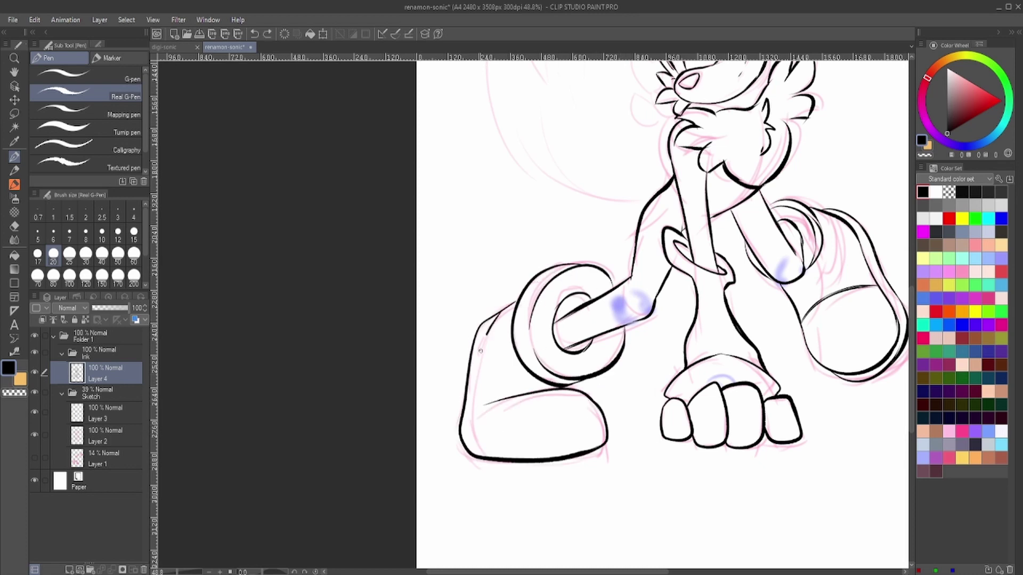
{"action": "left_click_drag", "start_coordinate": [479, 319], "coordinate": [602, 442]}
{"action": "key", "text": "ctrl+z"}
{"action": "left_click_drag", "start_coordinate": [514, 302], "coordinate": [482, 338]}
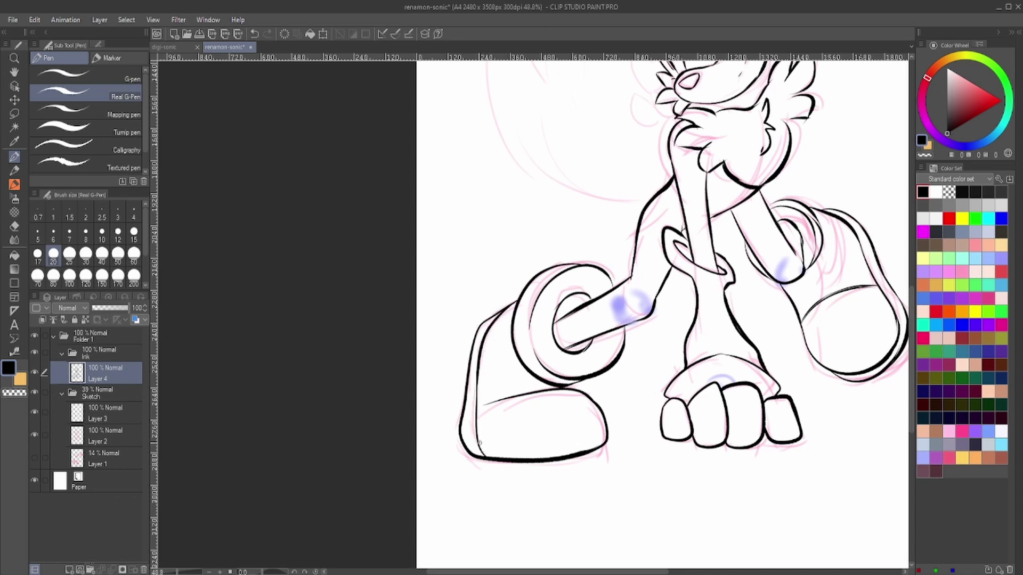
- Clean up stray ink with the eraser and ink the small cheek fur tufts beside the nose
{"action": "key", "text": "e"}
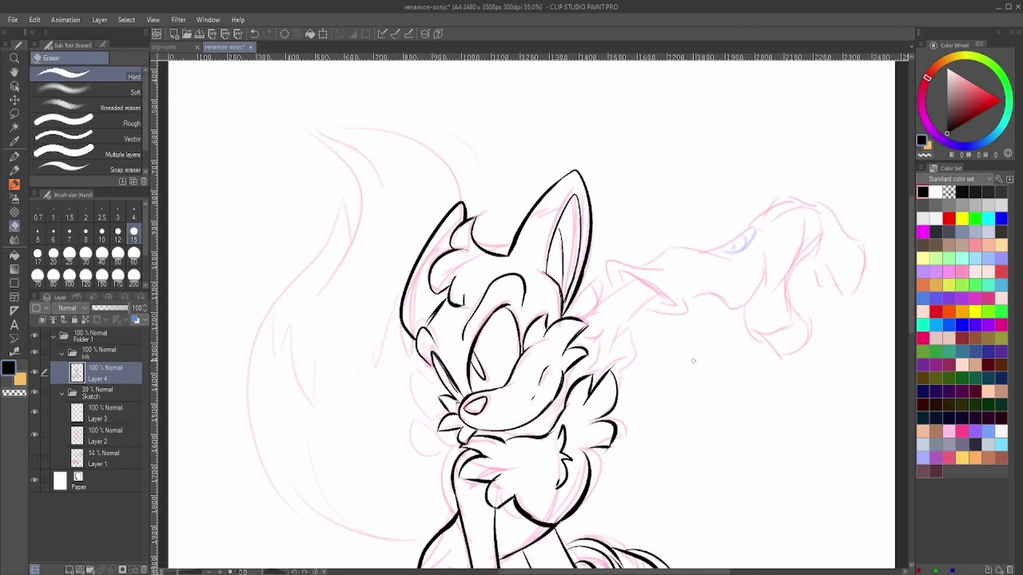
{"action": "key", "text": "p"}
{"action": "scroll", "coordinate": [691, 276], "scroll_direction": "up", "scroll_amount": 3}
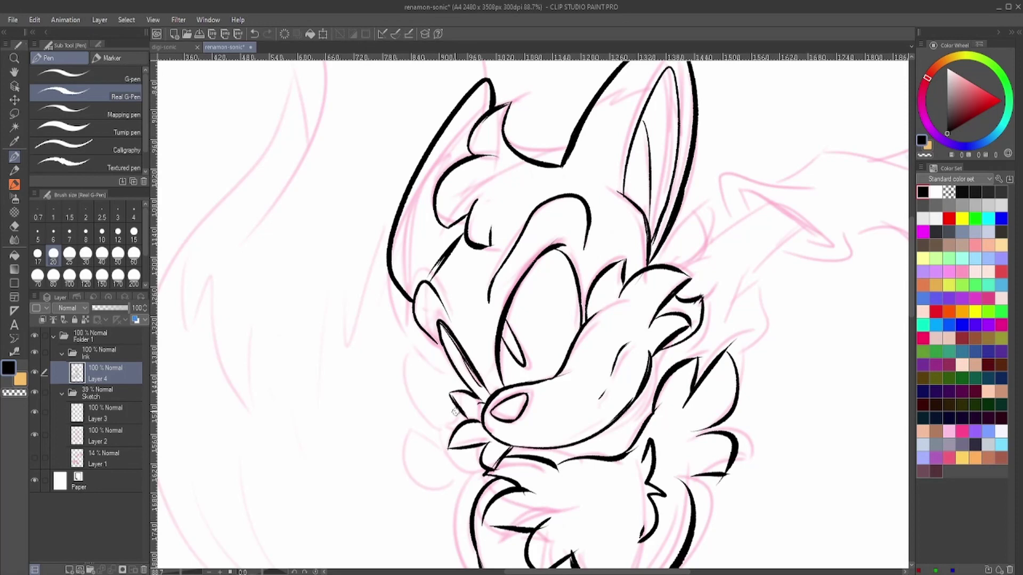
{"action": "left_click_drag", "start_coordinate": [452, 415], "coordinate": [290, 489]}
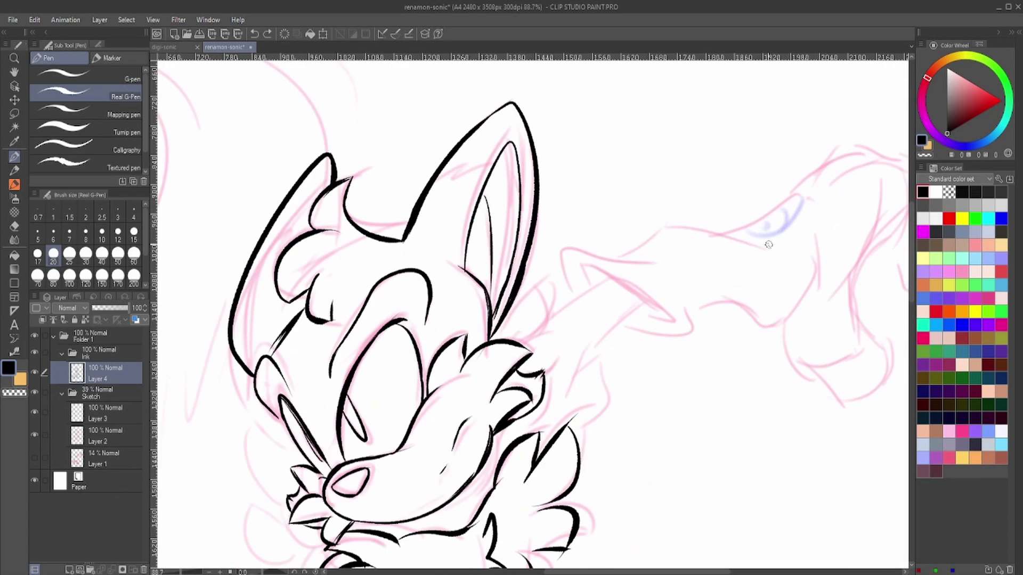
- Ink the pointed glove cuff of the raised arm and the wavy upper contour of the glove
{"action": "left_click_drag", "start_coordinate": [583, 272], "coordinate": [666, 320]}
{"action": "left_click_drag", "start_coordinate": [573, 291], "coordinate": [665, 258]}
{"action": "left_click_drag", "start_coordinate": [692, 318], "coordinate": [624, 327]}
{"action": "scroll", "coordinate": [702, 302], "scroll_direction": "up", "scroll_amount": 2}
{"action": "mouse_move", "coordinate": [362, 328]}
{"action": "left_mouse_down"}
{"action": "mouse_move", "coordinate": [661, 229]}
{"action": "mouse_move", "coordinate": [548, 392]}
{"action": "left_mouse_up"}
{"action": "left_click_drag", "start_coordinate": [554, 405], "coordinate": [461, 426]}
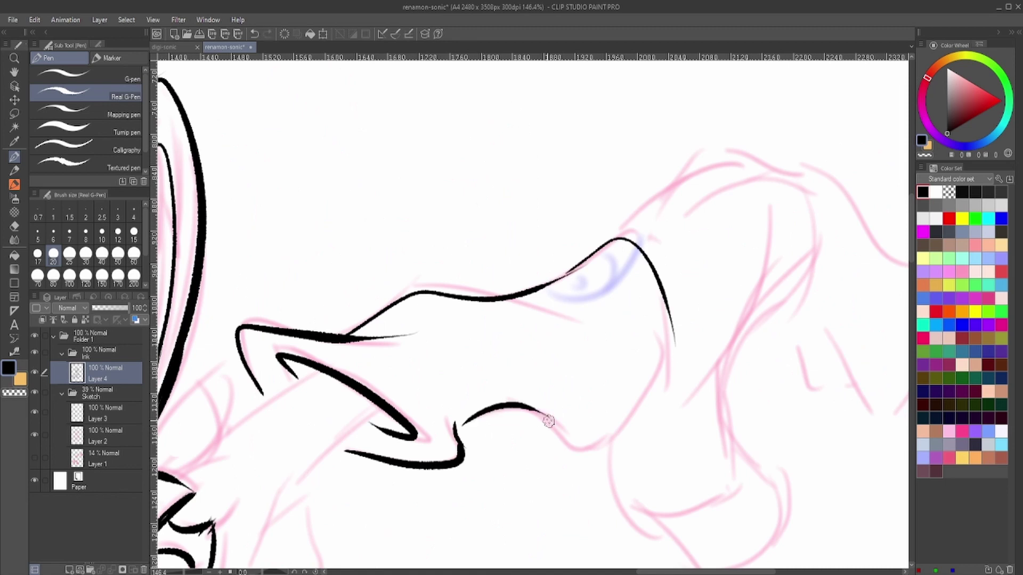
- Ink the back of the raised glove and its drooping fingers and thumb
{"action": "left_click_drag", "start_coordinate": [677, 303], "coordinate": [485, 453]}
{"action": "scroll", "coordinate": [479, 373], "scroll_direction": "down", "scroll_amount": 1}
{"action": "left_click_drag", "start_coordinate": [461, 385], "coordinate": [543, 423]}
{"action": "mouse_move", "coordinate": [477, 246]}
{"action": "left_mouse_down"}
{"action": "mouse_move", "coordinate": [591, 214]}
{"action": "mouse_move", "coordinate": [495, 434]}
{"action": "left_mouse_up"}
{"action": "mouse_move", "coordinate": [572, 201]}
{"action": "left_mouse_down"}
{"action": "mouse_move", "coordinate": [658, 288]}
{"action": "mouse_move", "coordinate": [618, 344]}
{"action": "left_mouse_up"}
{"action": "key", "text": "ctrl+z"}
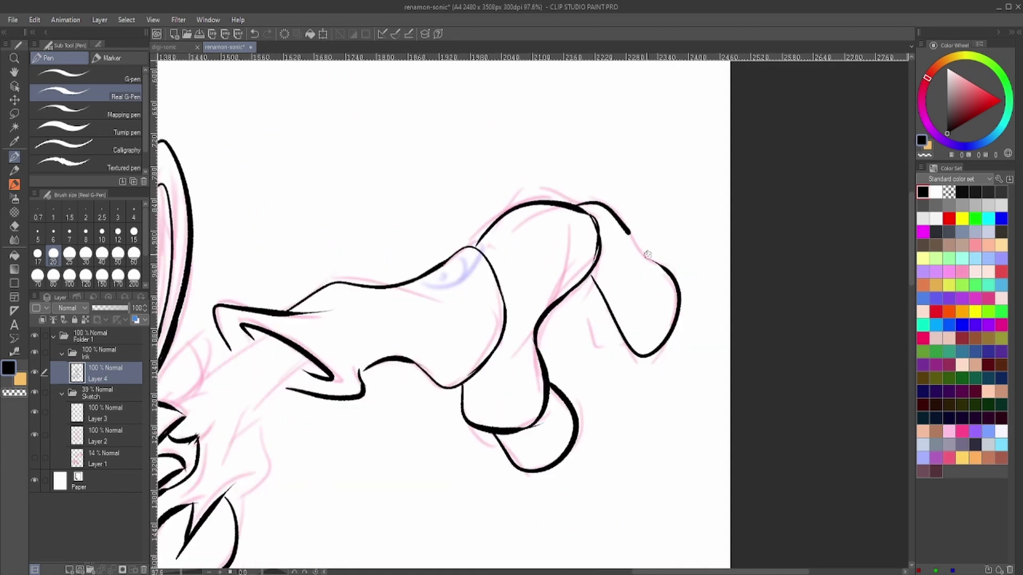
{"action": "left_click_drag", "start_coordinate": [621, 290], "coordinate": [578, 341]}
- Ink both sides of the raised arm between the glove cuff and the shoulder fur and tidy them with the eraser
{"action": "scroll", "coordinate": [587, 203], "scroll_direction": "down", "scroll_amount": 5}
{"action": "scroll", "coordinate": [539, 279], "scroll_direction": "up", "scroll_amount": 4}
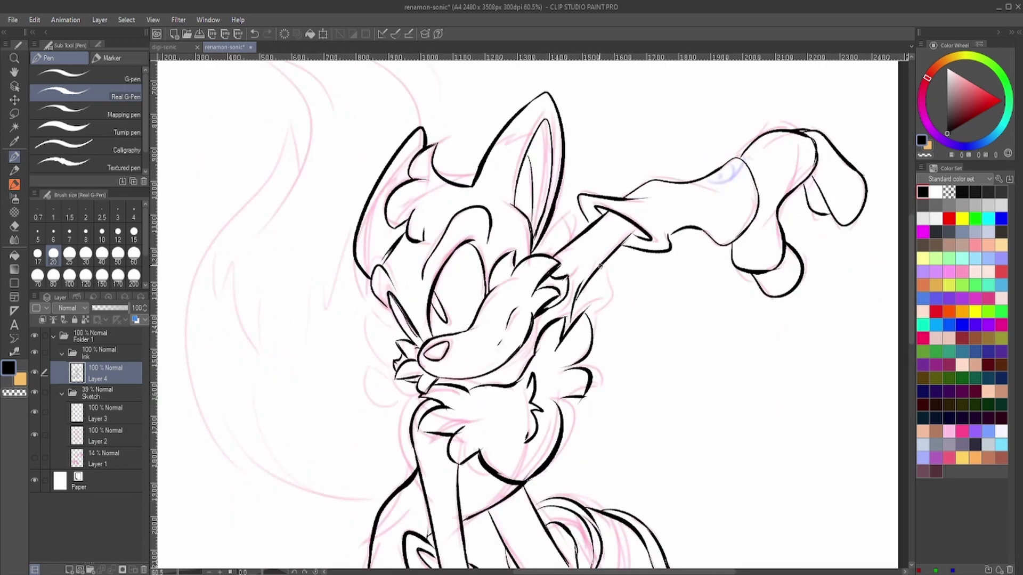
{"action": "key", "text": "e"}
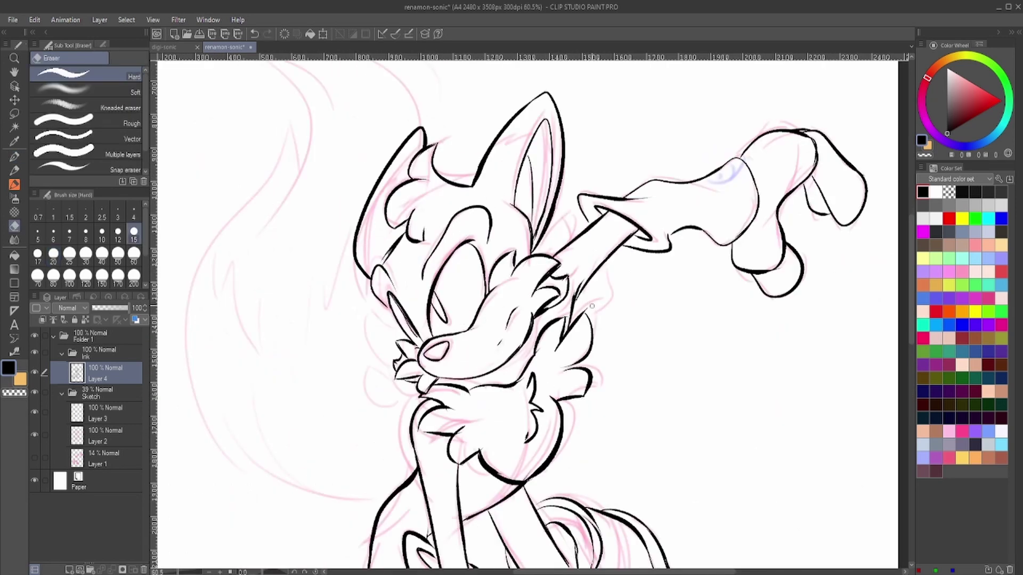
{"action": "key", "text": "p"}
- Ink the large tail's outline, sweeping from the hip around the outer curve to the pointed tip and down to the ear
{"action": "scroll", "coordinate": [645, 209], "scroll_direction": "down", "scroll_amount": 5}
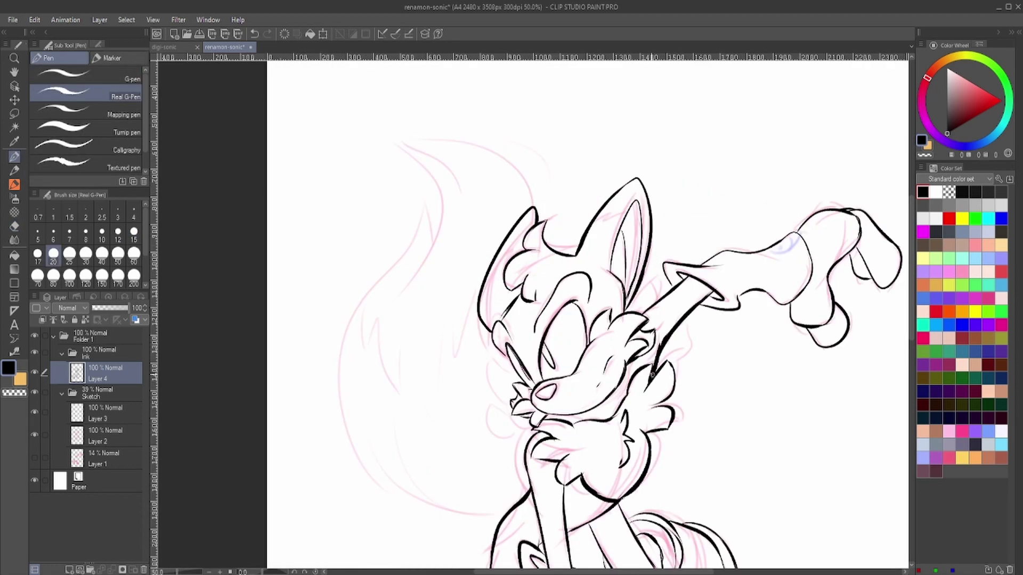
{"action": "scroll", "coordinate": [495, 320], "scroll_direction": "up", "scroll_amount": 2}
{"action": "left_click_drag", "start_coordinate": [494, 270], "coordinate": [544, 466]}
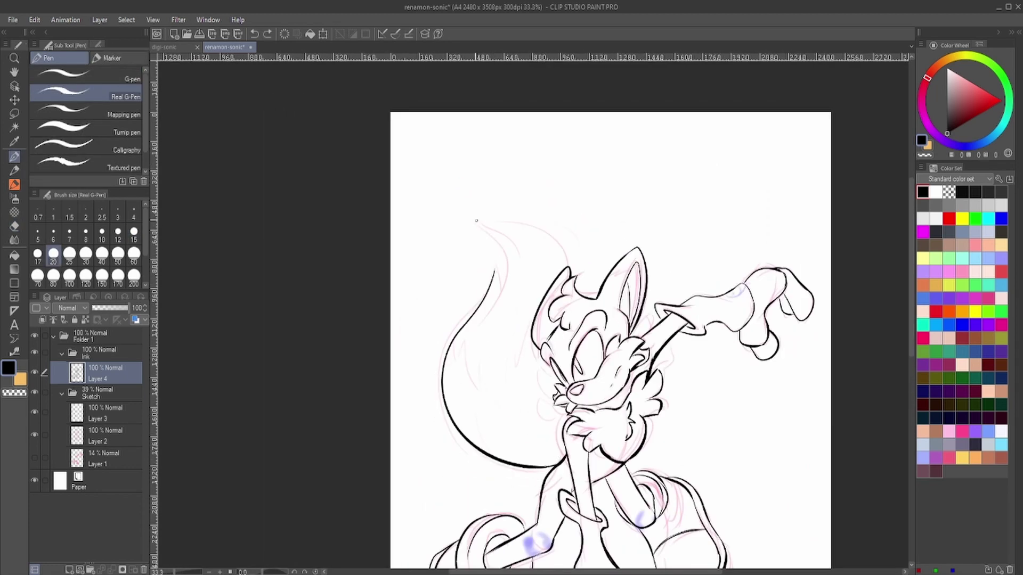
{"action": "scroll", "coordinate": [503, 200], "scroll_direction": "up", "scroll_amount": 4}
{"action": "left_click_drag", "start_coordinate": [495, 410], "coordinate": [482, 366]}
{"action": "left_click_drag", "start_coordinate": [439, 255], "coordinate": [636, 368]}
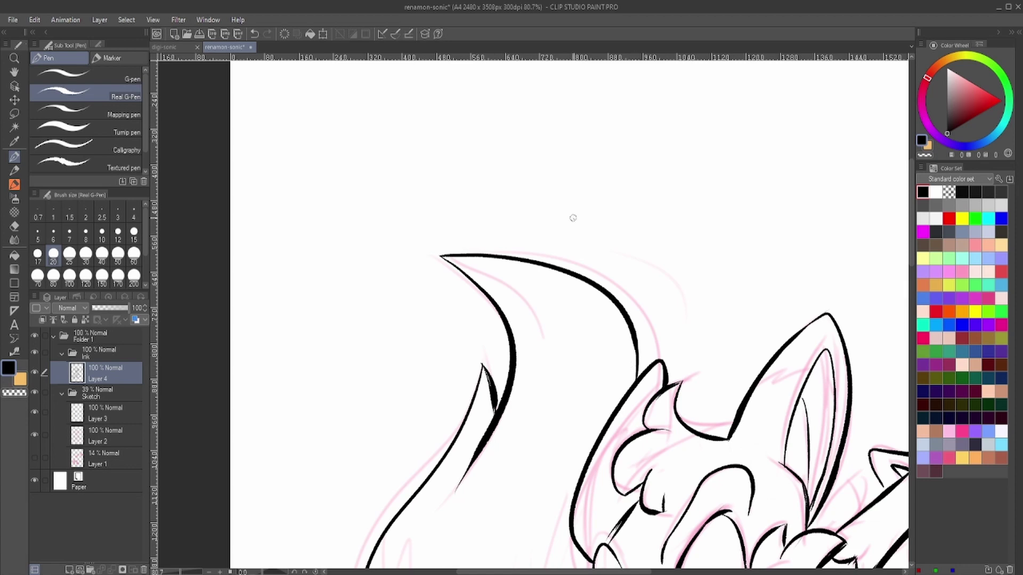
- Ink the tail's inner edge behind the face down to the chest and erase stray lines around the chest fur
{"action": "scroll", "coordinate": [573, 218], "scroll_direction": "down", "scroll_amount": 2}
{"action": "scroll", "coordinate": [599, 470], "scroll_direction": "down", "scroll_amount": 2}
{"action": "scroll", "coordinate": [442, 354], "scroll_direction": "up", "scroll_amount": 7}
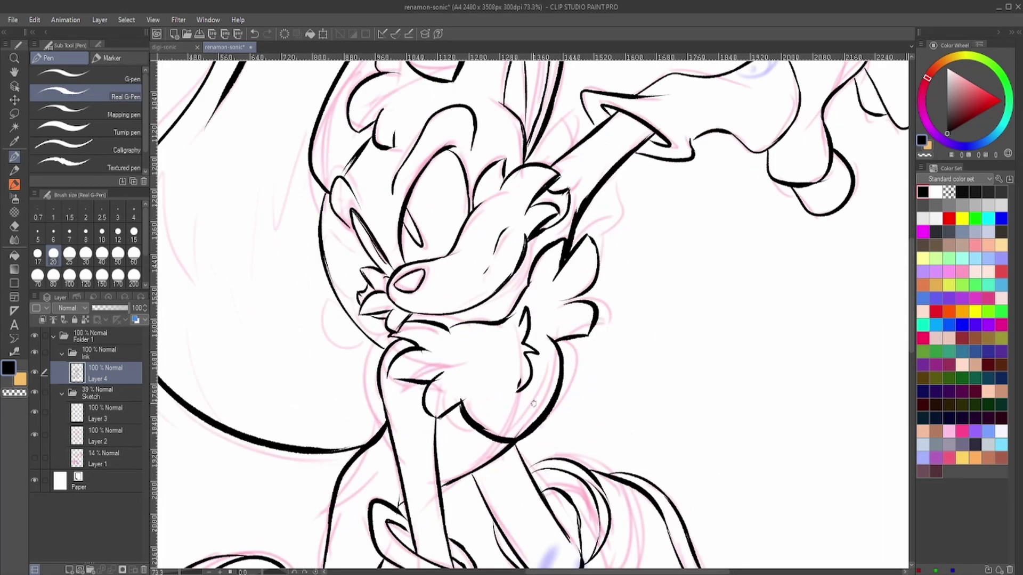
{"action": "key", "text": "e"}
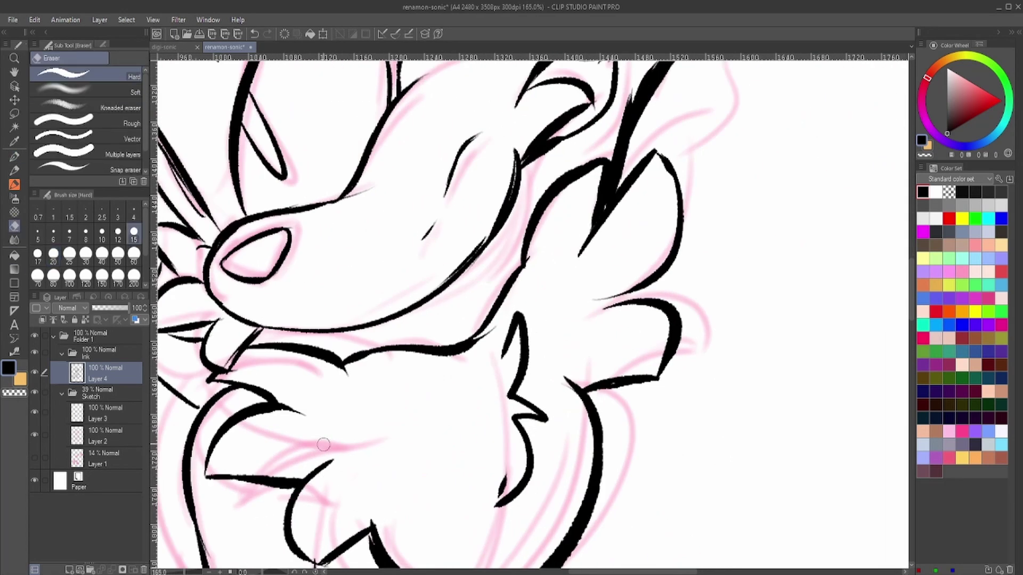
{"action": "scroll", "coordinate": [396, 506], "scroll_direction": "down", "scroll_amount": 7}
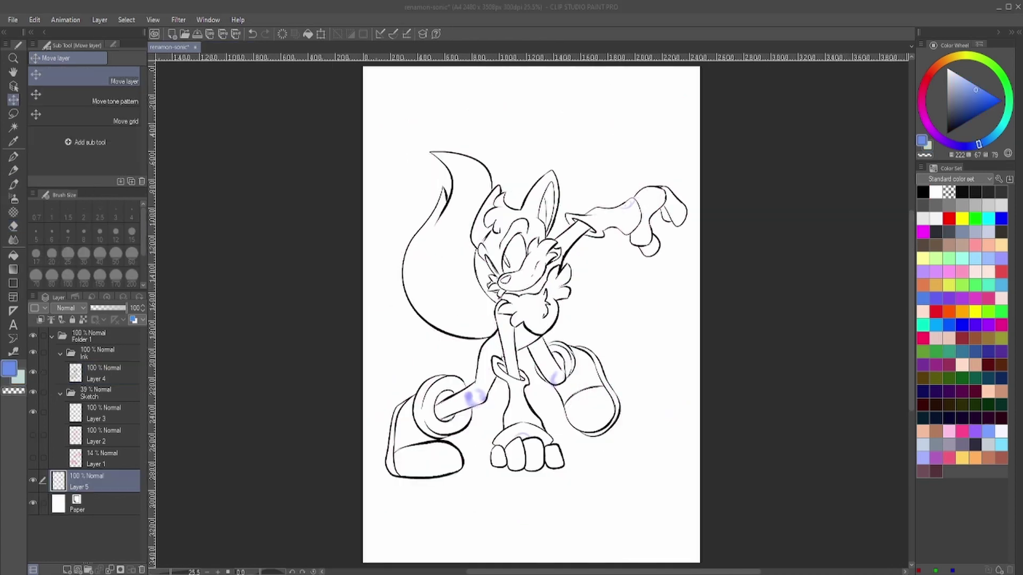
- Fill the background layer with pale greyish blue, make the ink layer named lines active and choose black
{"action": "left_click", "coordinate": [975, 231]}
{"action": "left_click", "coordinate": [13, 126]}
{"action": "left_click", "coordinate": [583, 324]}
{"action": "key", "text": "ctrl+d"}
{"action": "left_click", "coordinate": [923, 191]}
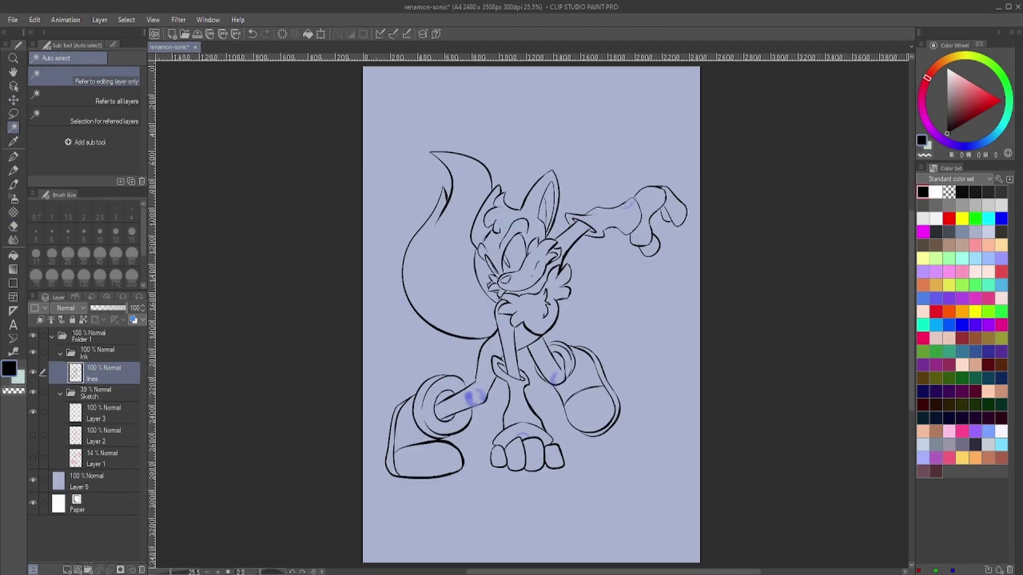
- Touch up the chest fur outlines in black and add a layer named base beneath the line art
{"action": "scroll", "coordinate": [586, 251], "scroll_direction": "up", "scroll_amount": 5}
{"action": "key", "text": "p"}
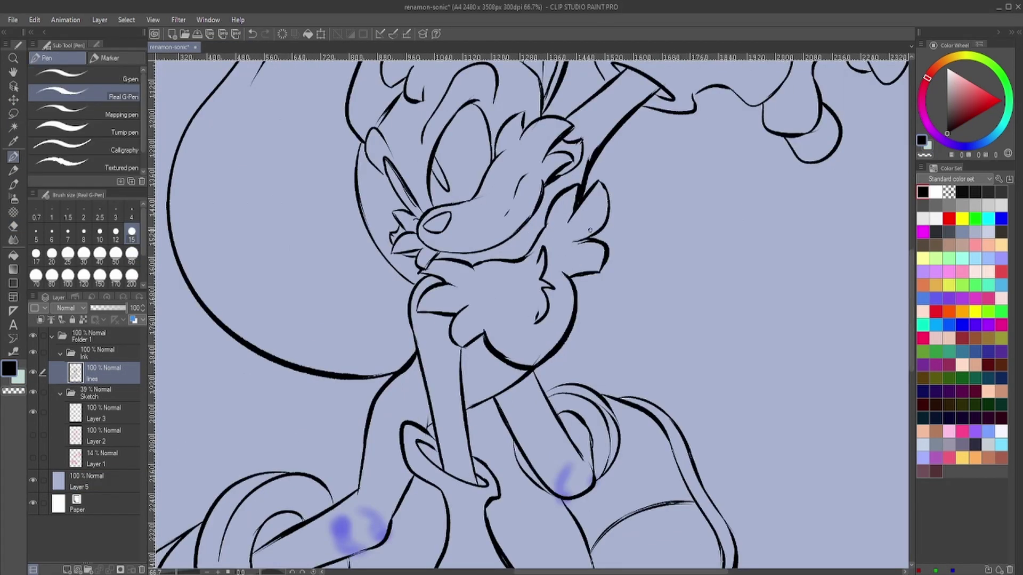
{"action": "scroll", "coordinate": [533, 314], "scroll_direction": "down", "scroll_amount": 5}
{"action": "key", "text": "w"}
{"action": "key", "text": "ctrl+shift+d"}
{"action": "scroll", "coordinate": [532, 314], "scroll_direction": "up", "scroll_amount": 2}
{"action": "scroll", "coordinate": [533, 314], "scroll_direction": "down", "scroll_amount": 2}
{"action": "key", "text": "ctrl+shift+n"}
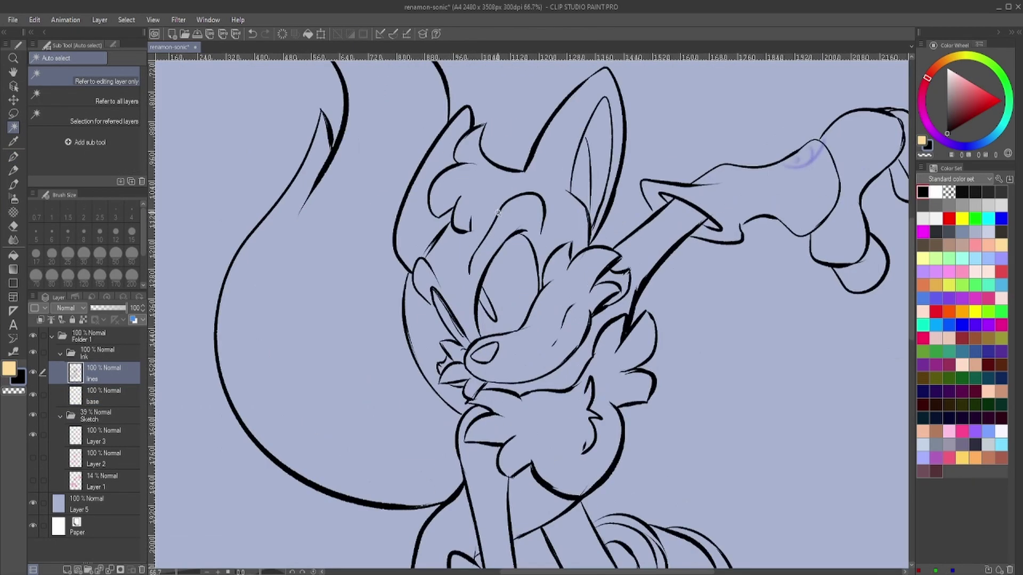
- Touch up the line art around the chin, select the character's silhouette and make the base layer active
{"action": "key", "text": "p"}
{"action": "key", "text": "p"}
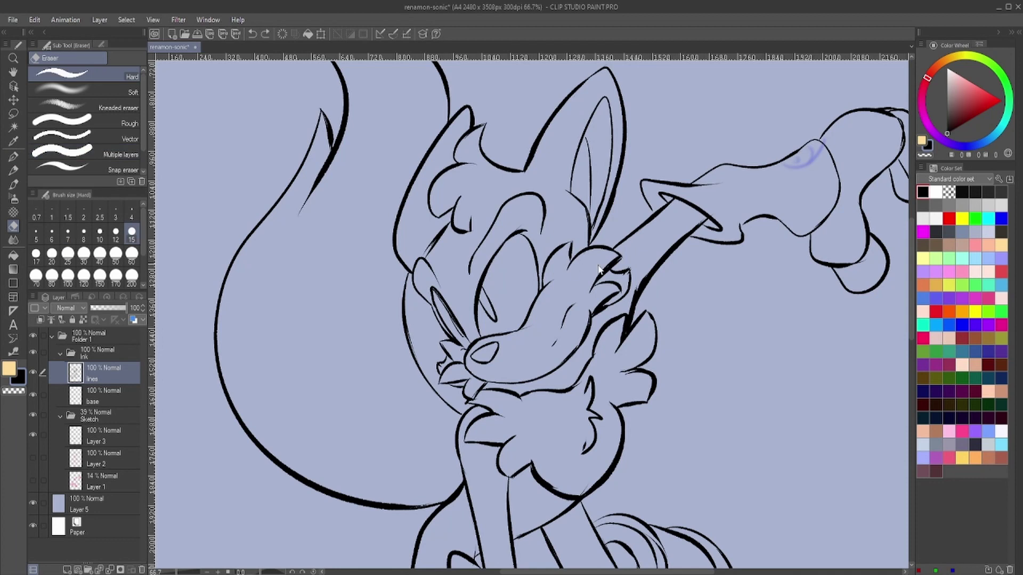
{"action": "left_click", "coordinate": [16, 156]}
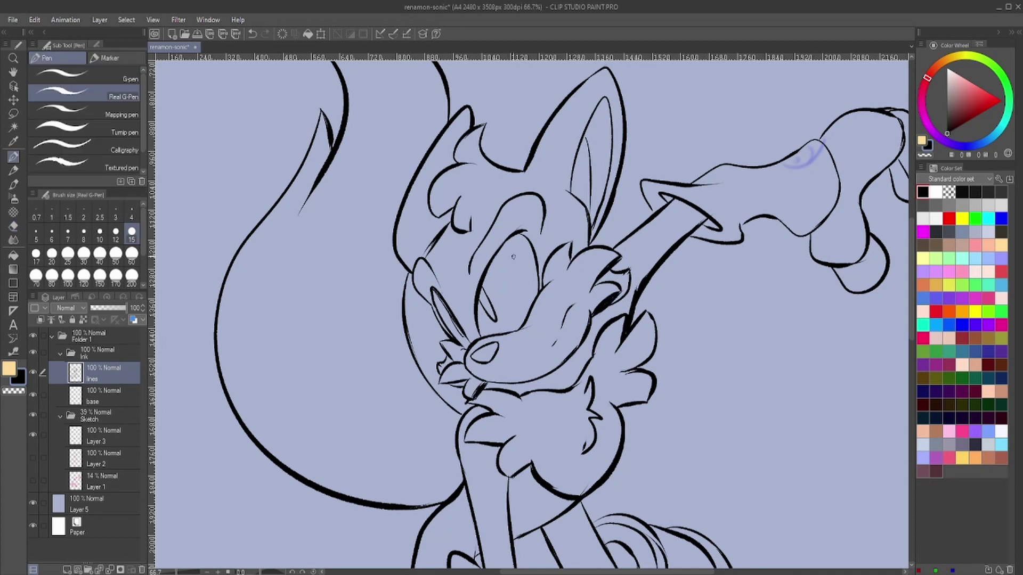
{"action": "scroll", "coordinate": [479, 314], "scroll_direction": "down", "scroll_amount": 3}
{"action": "key", "text": "w"}
{"action": "scroll", "coordinate": [480, 314], "scroll_direction": "down", "scroll_amount": 2}
{"action": "left_click", "coordinate": [104, 394]}
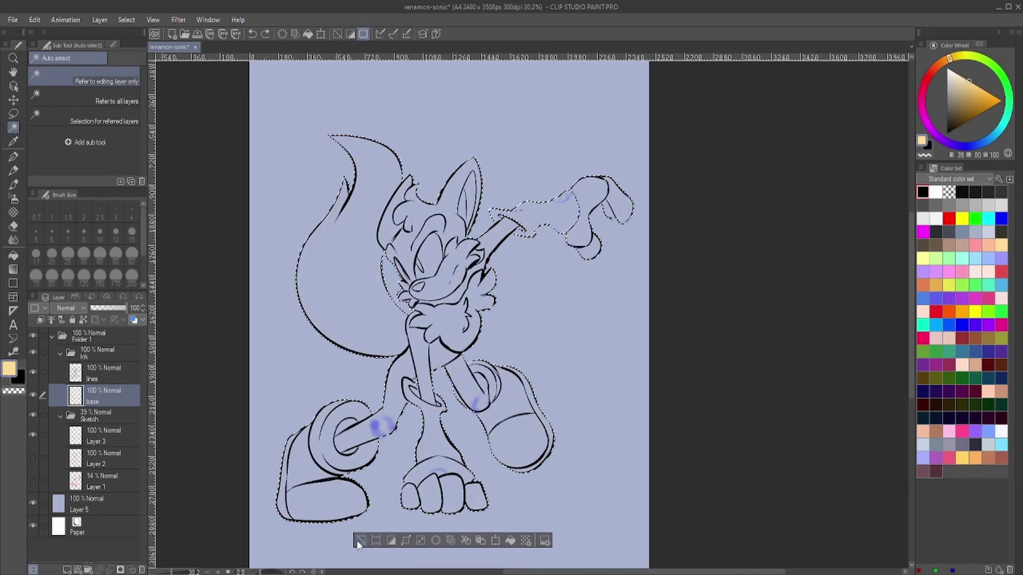
- Clear the selection, tidy the raised hand's line art, reselect the character's silhouette and return to the base layer
{"action": "left_click", "coordinate": [357, 540]}
{"action": "scroll", "coordinate": [581, 229], "scroll_direction": "up", "scroll_amount": 5}
{"action": "key", "text": "e"}
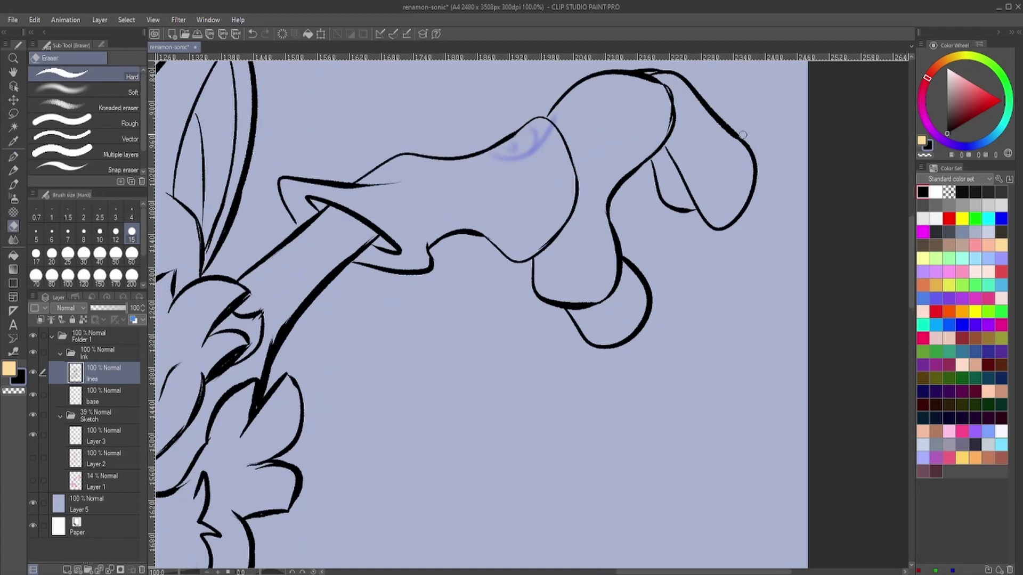
{"action": "key", "text": "w"}
{"action": "scroll", "coordinate": [532, 314], "scroll_direction": "down", "scroll_amount": 4}
{"action": "scroll", "coordinate": [533, 314], "scroll_direction": "up", "scroll_amount": 1}
{"action": "left_click", "coordinate": [104, 395]}
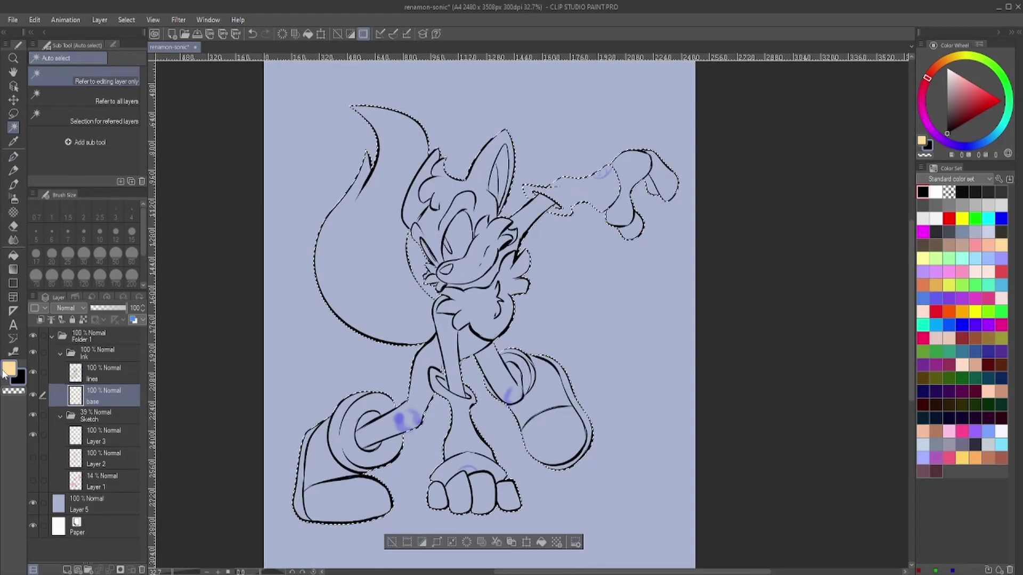
- Fill the selected fox silhouette on the base layer with light golden yellow and clear the selection
{"action": "left_click", "coordinate": [104, 373]}
{"action": "key", "text": "ctrl+d"}
{"action": "scroll", "coordinate": [582, 151], "scroll_direction": "up", "scroll_amount": 3}
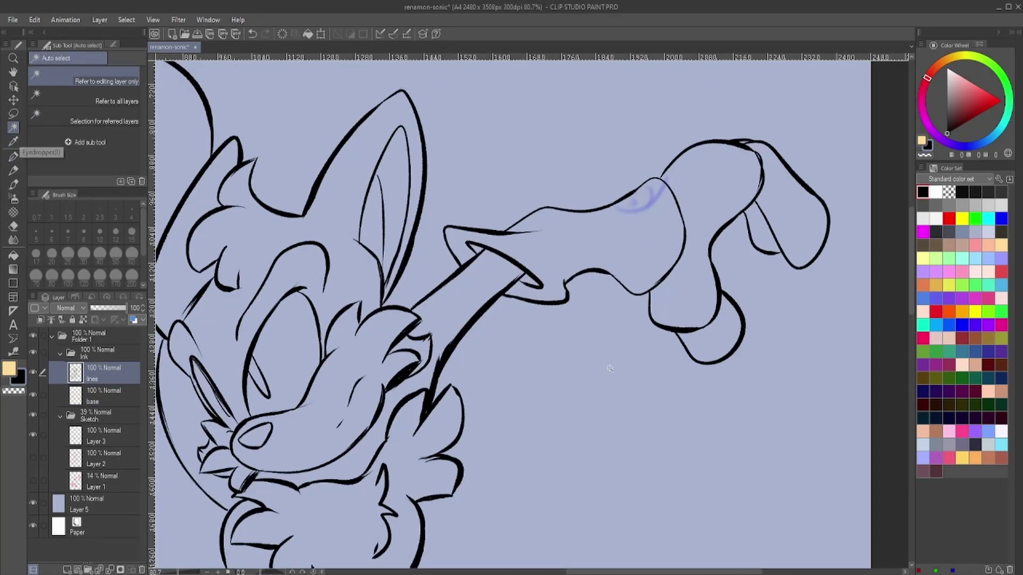
{"action": "scroll", "coordinate": [610, 369], "scroll_direction": "down", "scroll_amount": 3}
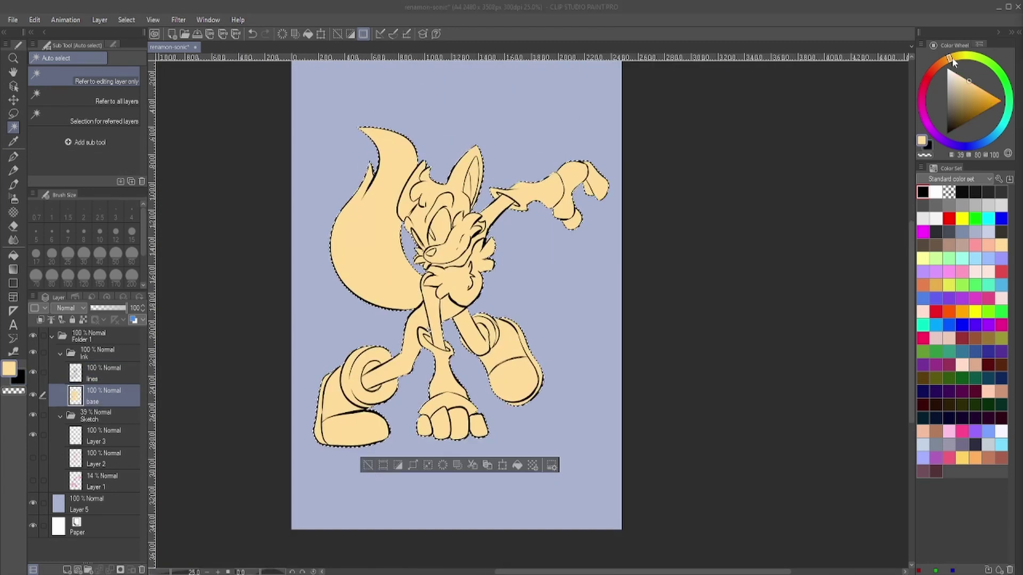
- Fill the gloves and shoe uppers, selected from the lines layer, with muted purple on a new clipped layer above the base
{"action": "left_click", "coordinate": [104, 373]}
{"action": "scroll", "coordinate": [493, 266], "scroll_direction": "up", "scroll_amount": 1}
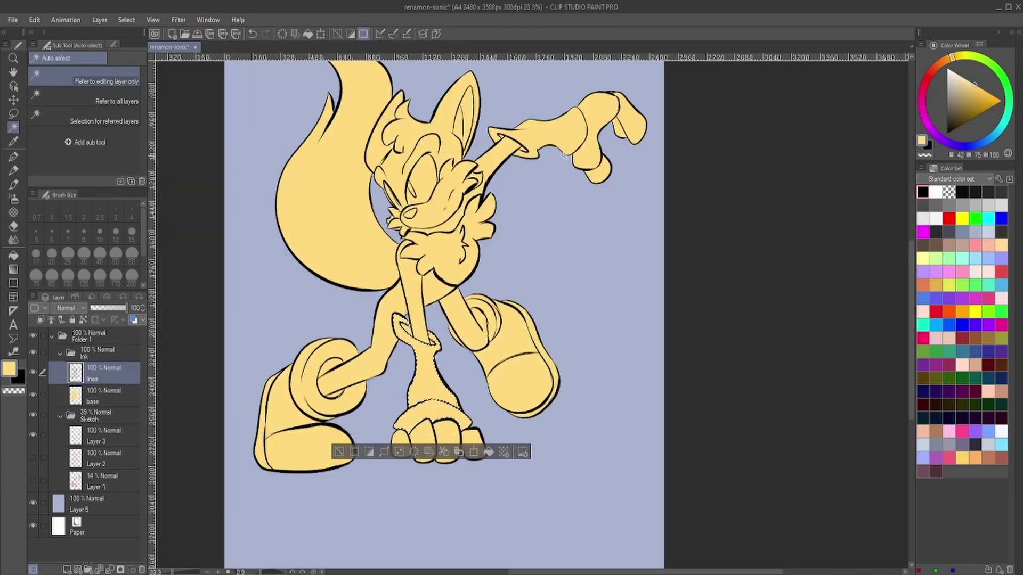
{"action": "left_click", "coordinate": [564, 155], "text": "shift"}
{"action": "left_click", "coordinate": [271, 418], "text": "shift"}
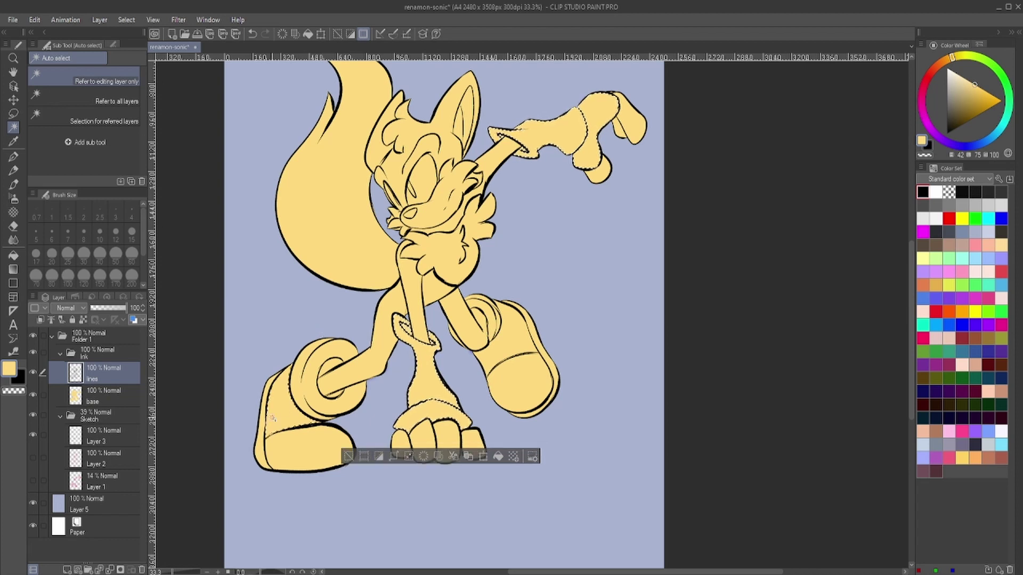
{"action": "key", "text": "ctrl+shift+n"}
{"action": "left_click", "coordinate": [942, 139]}
{"action": "left_click", "coordinate": [977, 87]}
{"action": "key", "text": "alt+BackSpace"}
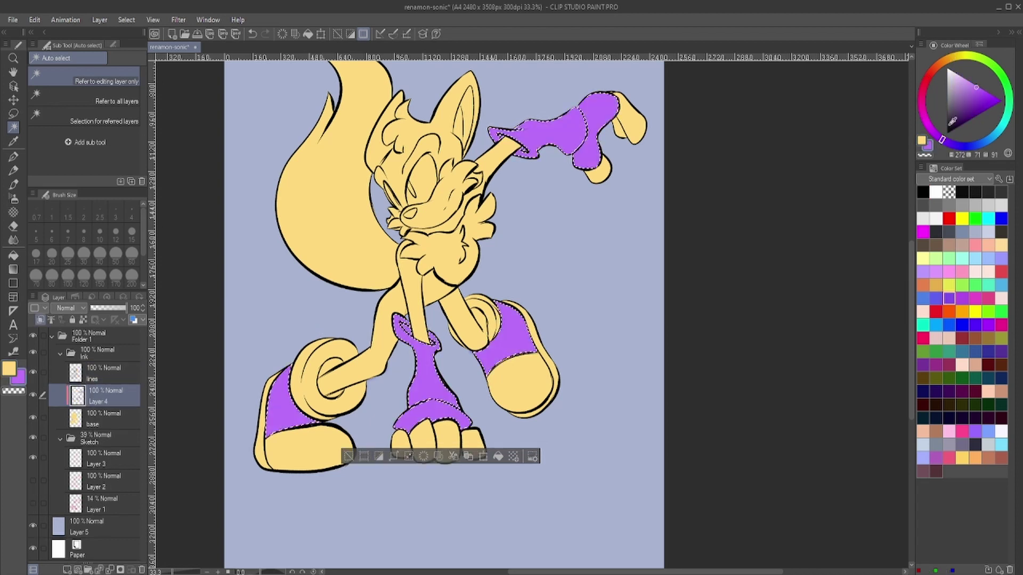
{"action": "left_click_drag", "start_coordinate": [953, 122], "coordinate": [962, 90]}
{"action": "key", "text": "alt+BackSpace"}
{"action": "key", "text": "ctrl+d"}
- Name the purple layer gloves/shoe base
{"action": "scroll", "coordinate": [426, 267], "scroll_direction": "down", "scroll_amount": 1}
{"action": "double_click", "coordinate": [99, 402]}
{"action": "type", "text": "gloves/shoe base"}
{"action": "key", "text": "Return"}
- Fill the cuffs, shoe toes, fingers, inner ear, muzzle and chest fur with off-white on a new clipped layer above the base
{"action": "left_click", "coordinate": [104, 373]}
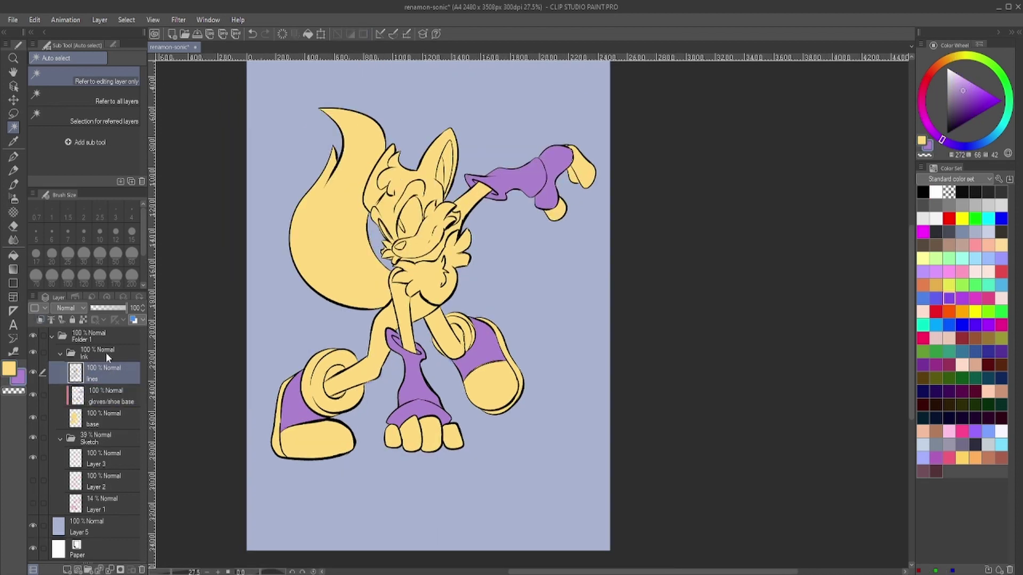
{"action": "left_click", "coordinate": [320, 394]}
{"action": "left_click", "coordinate": [490, 383], "text": "shift"}
{"action": "left_click", "coordinate": [315, 442], "text": "shift"}
{"action": "left_click", "coordinate": [581, 171], "text": "shift"}
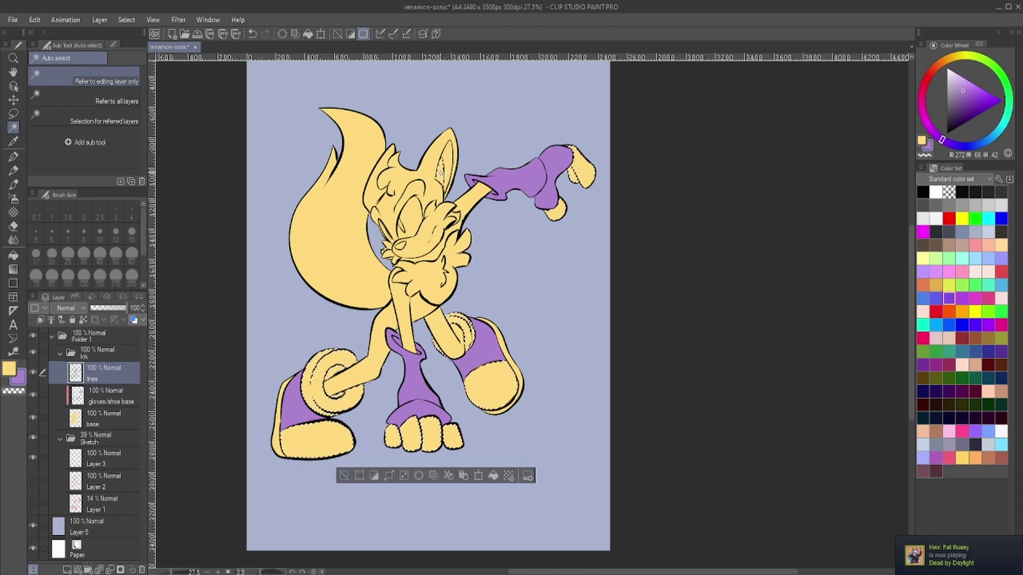
{"action": "left_click", "coordinate": [396, 248], "text": "shift"}
{"action": "left_click", "coordinate": [434, 267], "text": "shift"}
{"action": "key", "text": "ctrl+shift+n"}
{"action": "left_click_drag", "start_coordinate": [962, 55], "coordinate": [962, 73]}
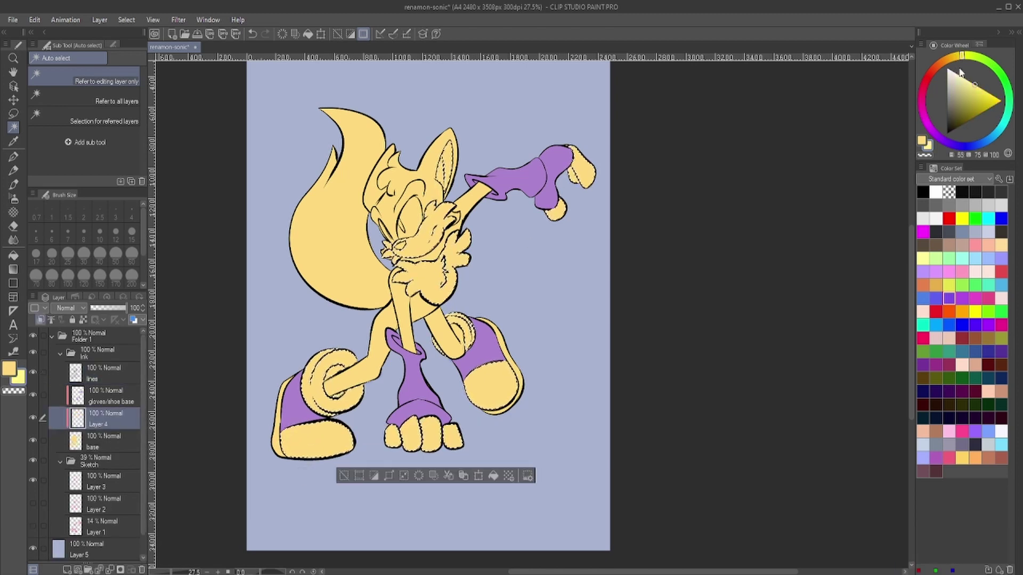
{"action": "key", "text": "alt+BackSpace"}
{"action": "key", "text": "ctrl+d"}
- Adjust the base layer's yellow with saturation 17 and luminosity -6
{"action": "left_click", "coordinate": [106, 442]}
{"action": "key", "text": "ctrl+u"}
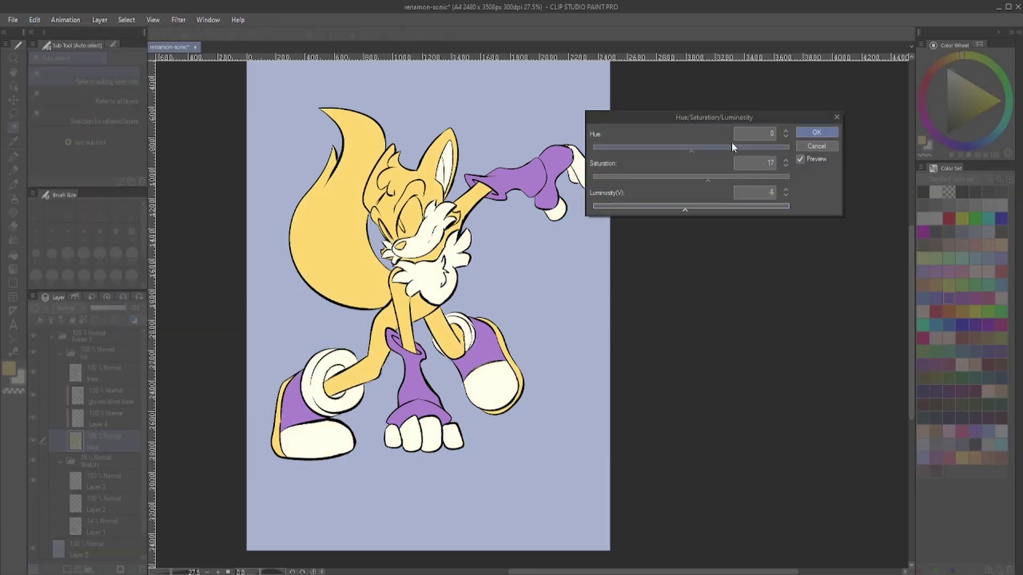
{"action": "left_click", "coordinate": [817, 132]}
- Name the off-white layer secondary and fill the eye areas with dark purple on a new clipped layer named eyes 1
{"action": "left_click", "coordinate": [104, 372]}
{"action": "scroll", "coordinate": [347, 251], "scroll_direction": "up", "scroll_amount": 1}
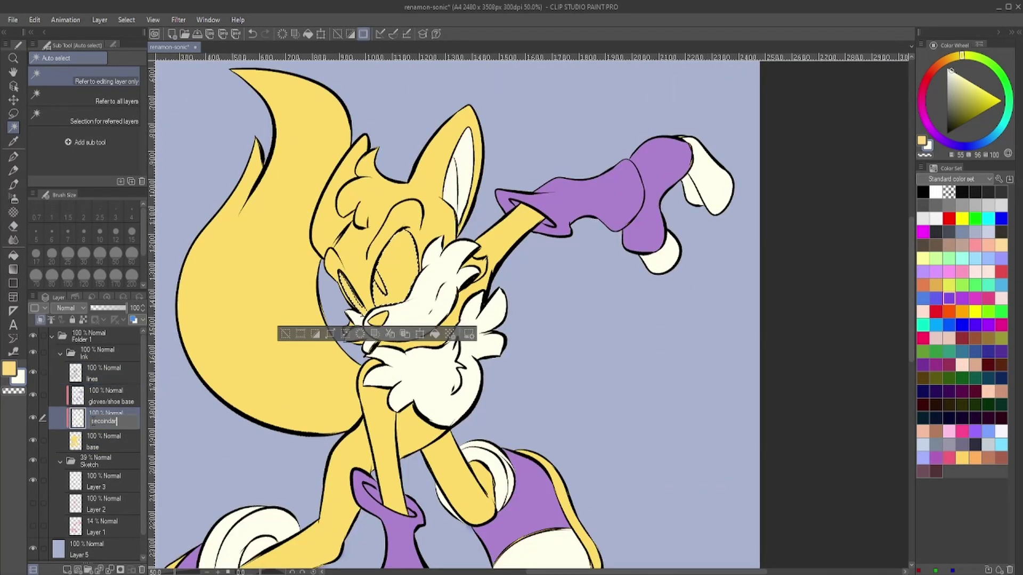
{"action": "left_click", "coordinate": [104, 396]}
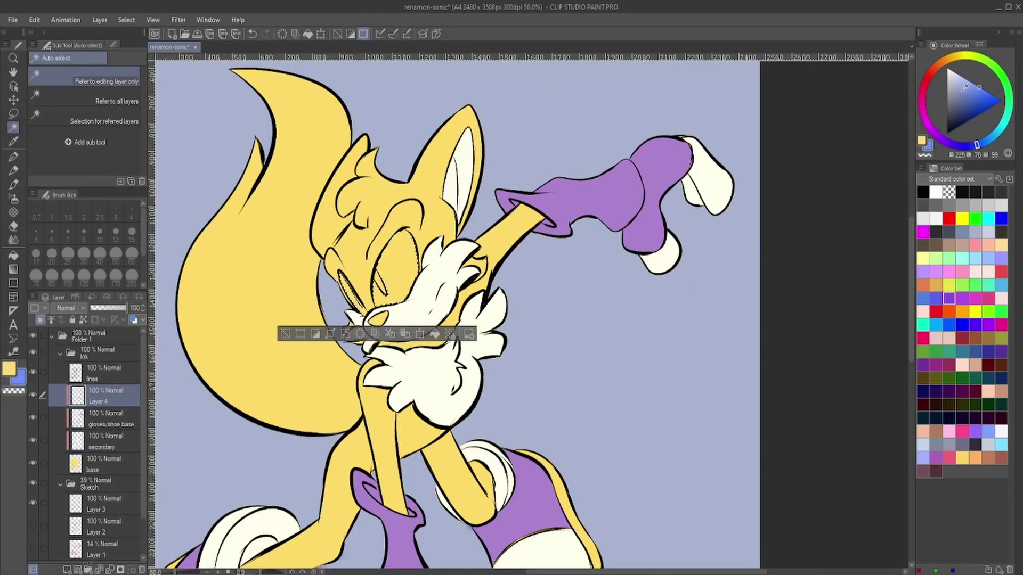
{"action": "key", "text": "alt+BackSpace"}
{"action": "key", "text": "ctrl+d"}
{"action": "scroll", "coordinate": [350, 282], "scroll_direction": "up", "scroll_amount": 4}
{"action": "key", "text": "p"}
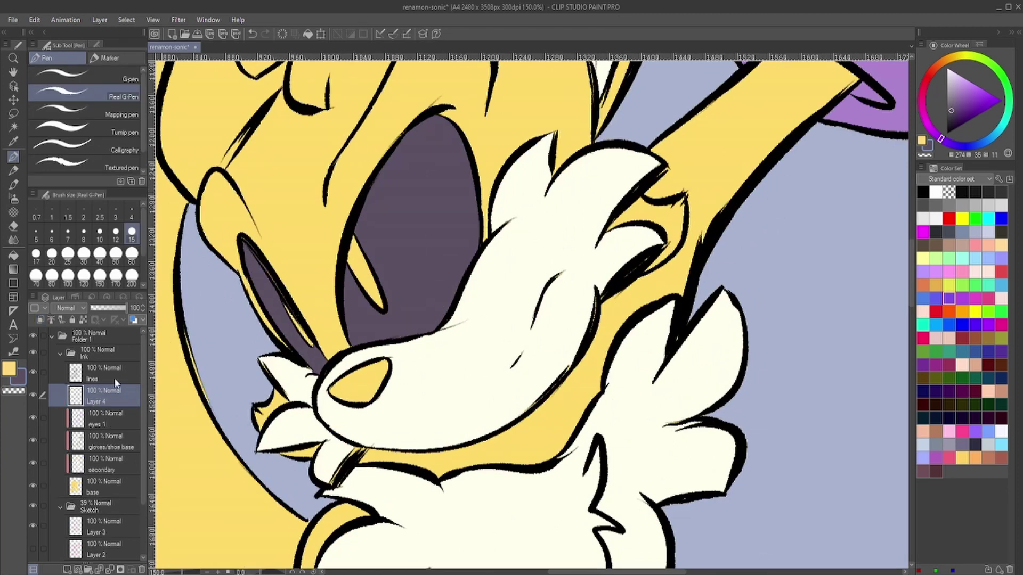
- Fill the narrow irises with light blue on a separate layer above eyes 1
{"action": "key", "text": "w"}
{"action": "left_click", "coordinate": [368, 280]}
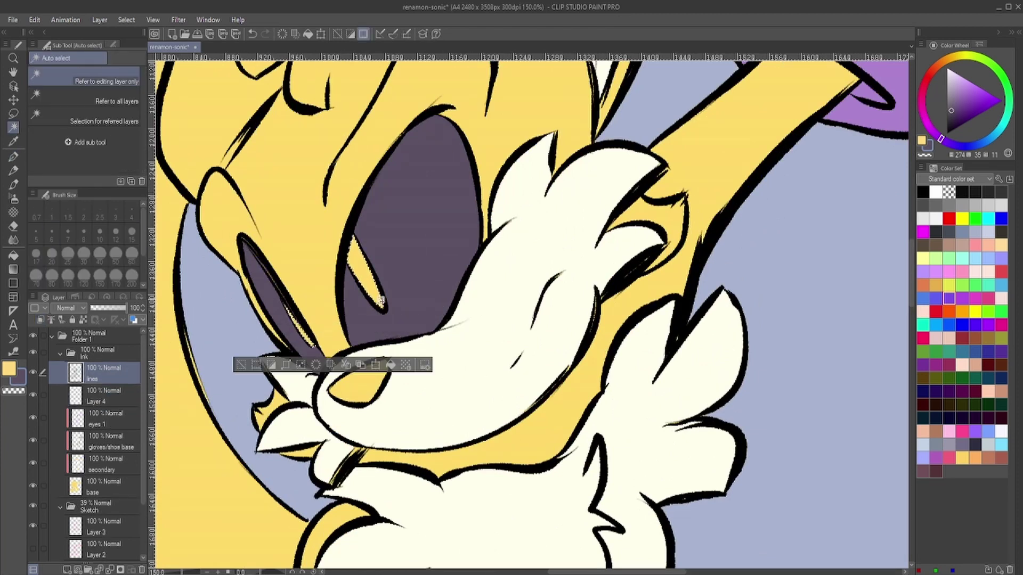
{"action": "left_click", "coordinate": [9, 367]}
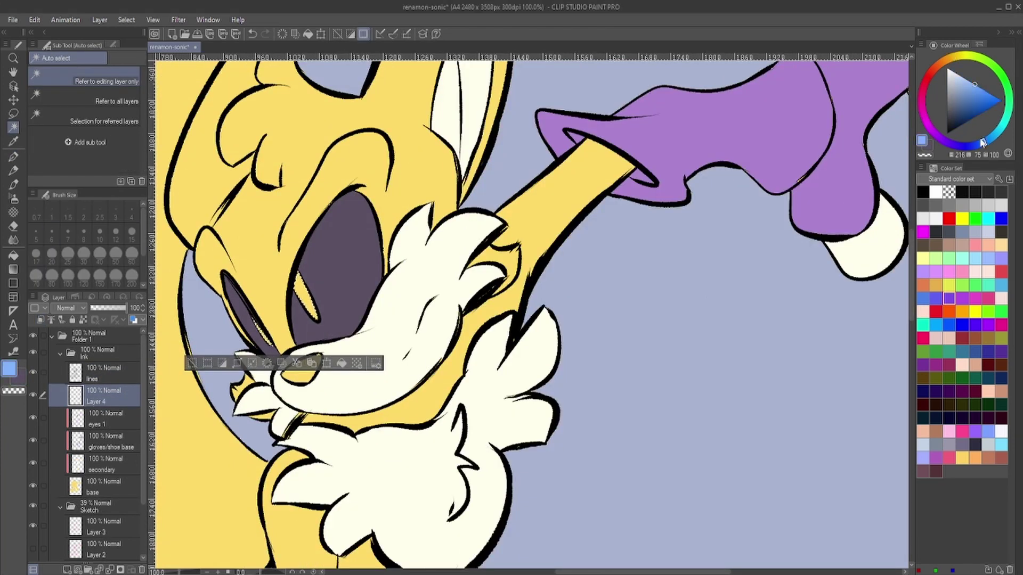
{"action": "key", "text": "Return"}
{"action": "key", "text": "alt+BackSpace"}
{"action": "key", "text": "ctrl+0"}
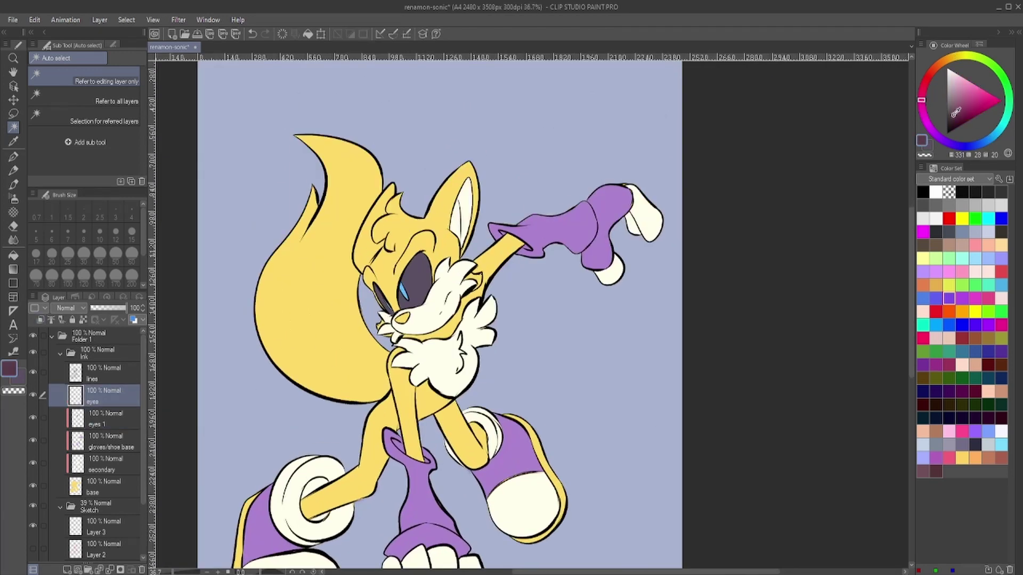
- Recolour the line art dark plum with a filled layer clipped to the lines layer
{"action": "key", "text": "ctrl+shift+n"}
{"action": "key", "text": "ctrl+alt+g"}
{"action": "key", "text": "alt+BackSpace"}
{"action": "scroll", "coordinate": [405, 315], "scroll_direction": "up", "scroll_amount": 1}
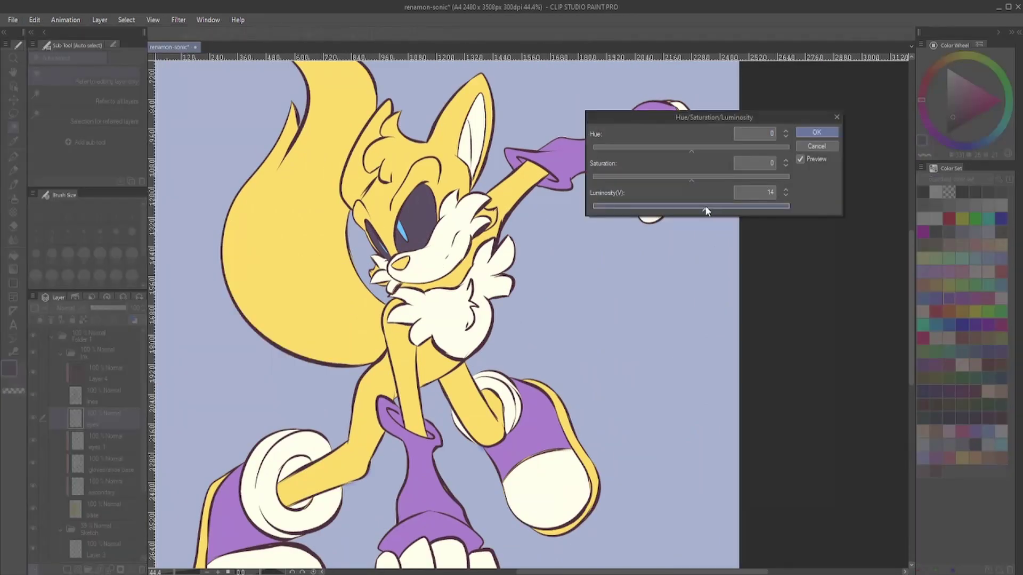
- Shift the eyes 1 layer's colour to a brownish grey by adjusting its hue, saturation and luminosity
{"action": "left_click", "coordinate": [106, 441]}
{"action": "key", "text": "ctrl+u"}
{"action": "left_click", "coordinate": [744, 150]}
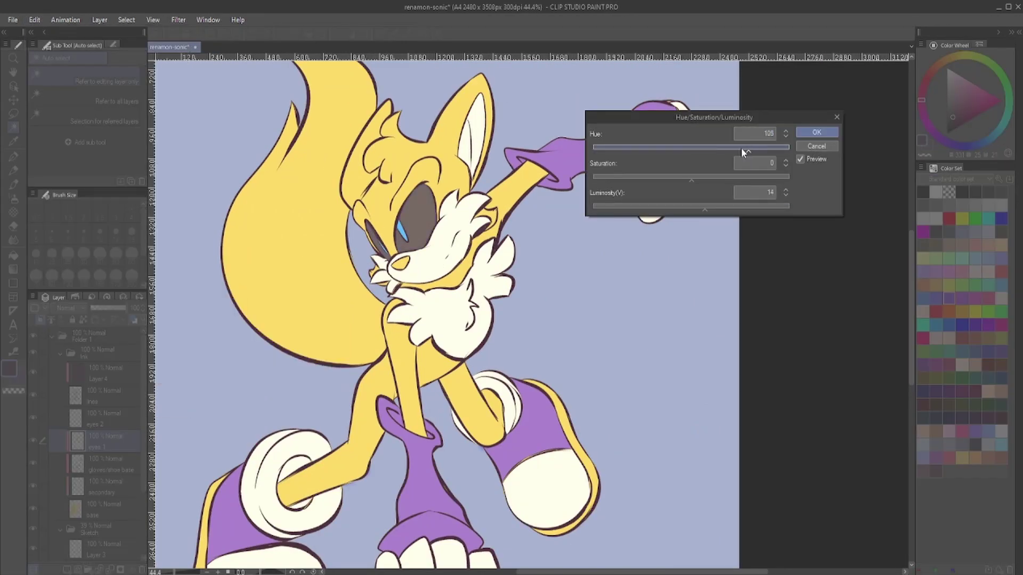
{"action": "left_click", "coordinate": [683, 178]}
{"action": "left_click", "coordinate": [696, 207]}
{"action": "left_click", "coordinate": [689, 149]}
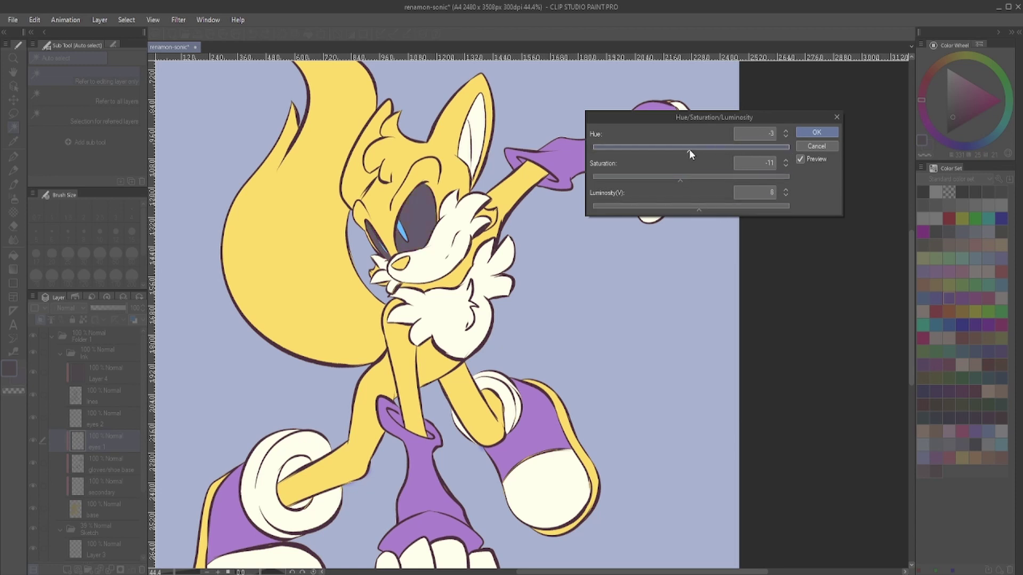
{"action": "key", "text": "Return"}
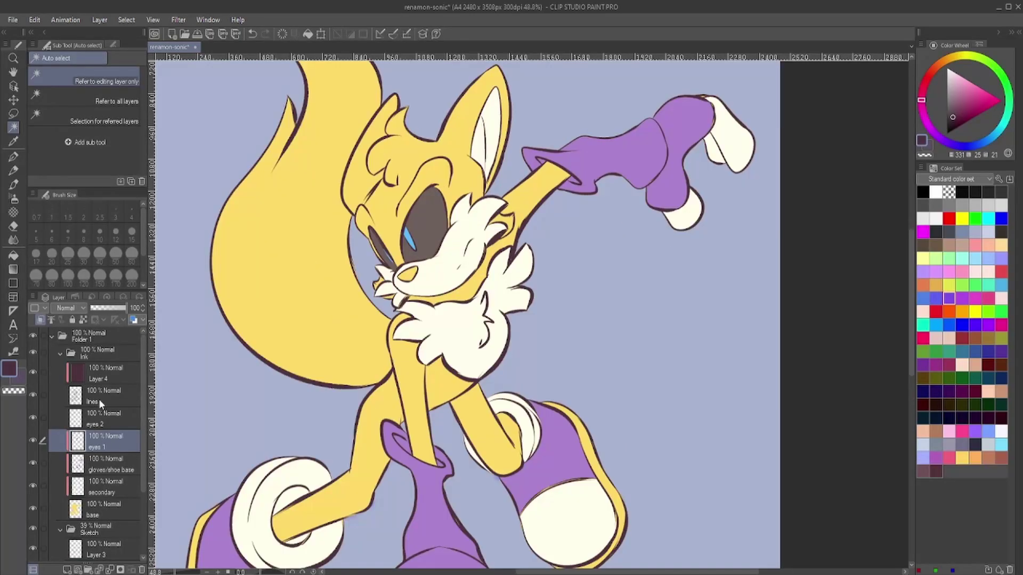
- Colour the nose in the dark eye tone on the eyes 1 layer and rename that layer eyes 1/ nose
{"action": "scroll", "coordinate": [413, 314], "scroll_direction": "down", "scroll_amount": 2}
{"action": "scroll", "coordinate": [413, 315], "scroll_direction": "up", "scroll_amount": 1}
{"action": "left_click", "coordinate": [106, 486]}
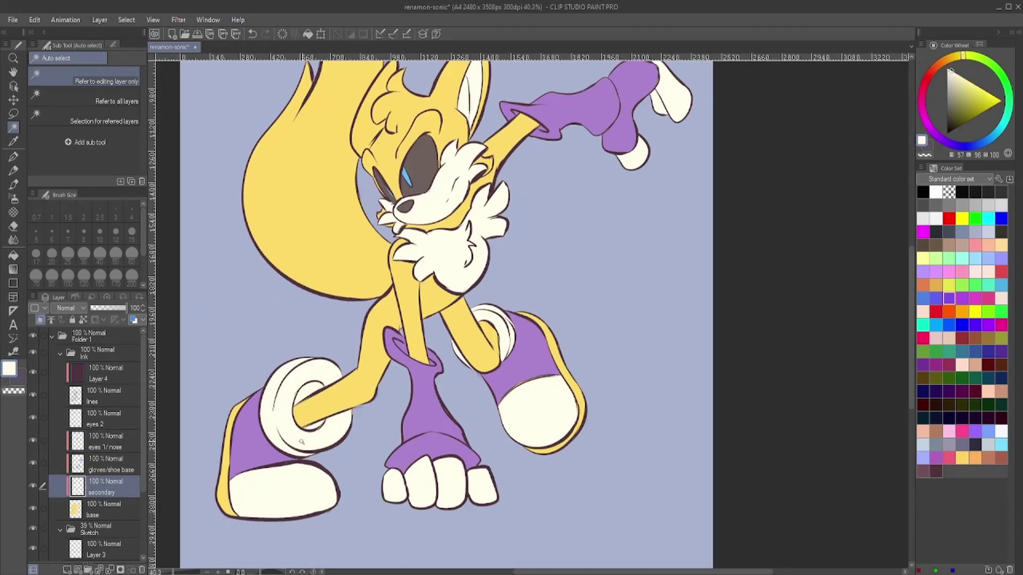
- Touch up the off-white areas on the secondary layer with the Real G-Pen
{"action": "key", "text": "p"}
{"action": "scroll", "coordinate": [373, 319], "scroll_direction": "down", "scroll_amount": 1}
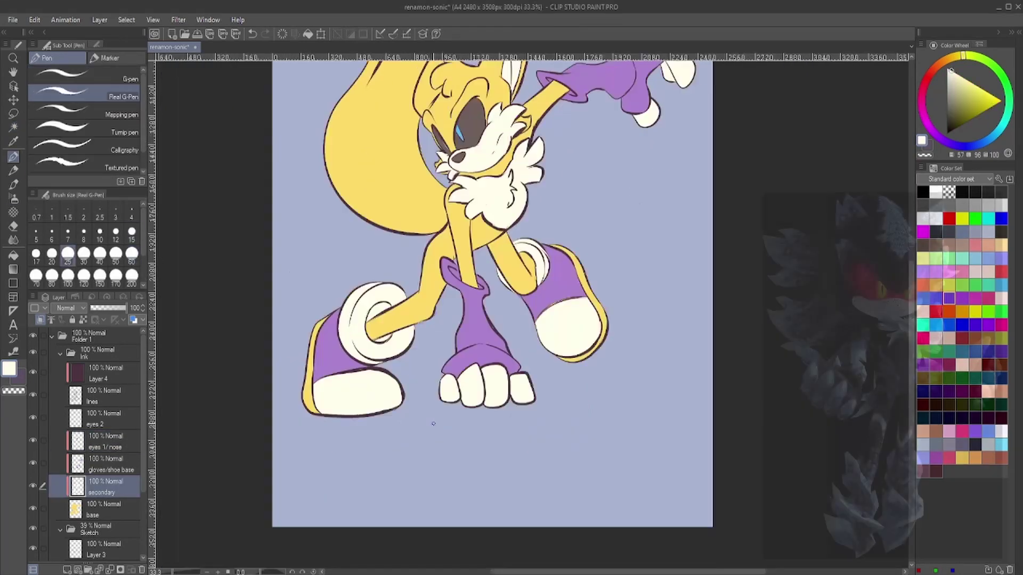
{"action": "scroll", "coordinate": [365, 314], "scroll_direction": "up", "scroll_amount": 3}
{"action": "scroll", "coordinate": [527, 314], "scroll_direction": "down", "scroll_amount": 2}
{"action": "scroll", "coordinate": [85, 442], "scroll_direction": "down", "scroll_amount": 2}
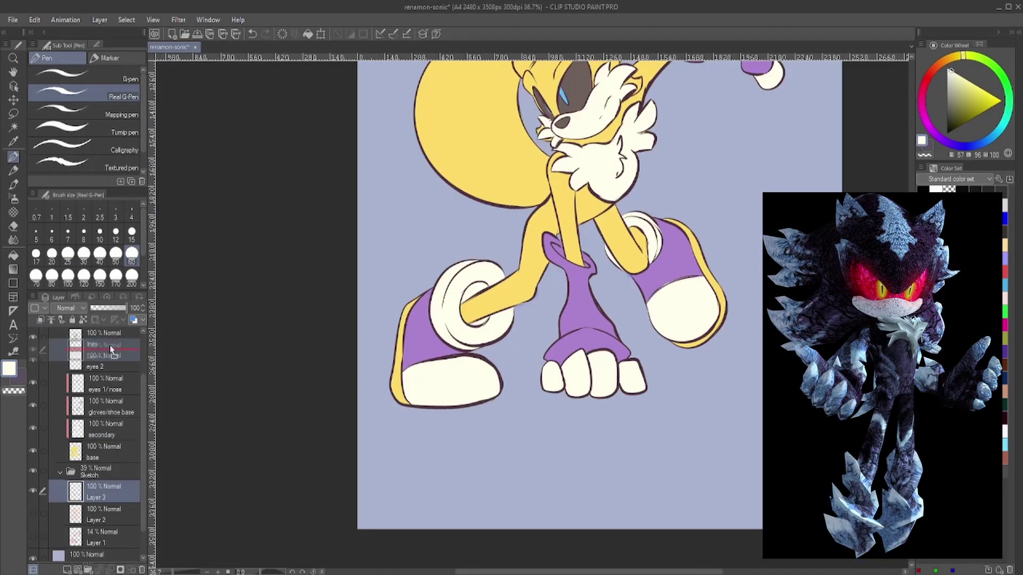
- Paint purple swirl markings on both legs, using sketch Layer 3 raised above eyes 2 at 28% opacity as a guide
{"action": "left_click", "coordinate": [106, 424]}
{"action": "scroll", "coordinate": [528, 314], "scroll_direction": "up", "scroll_amount": 3}
{"action": "left_click", "coordinate": [459, 279]}
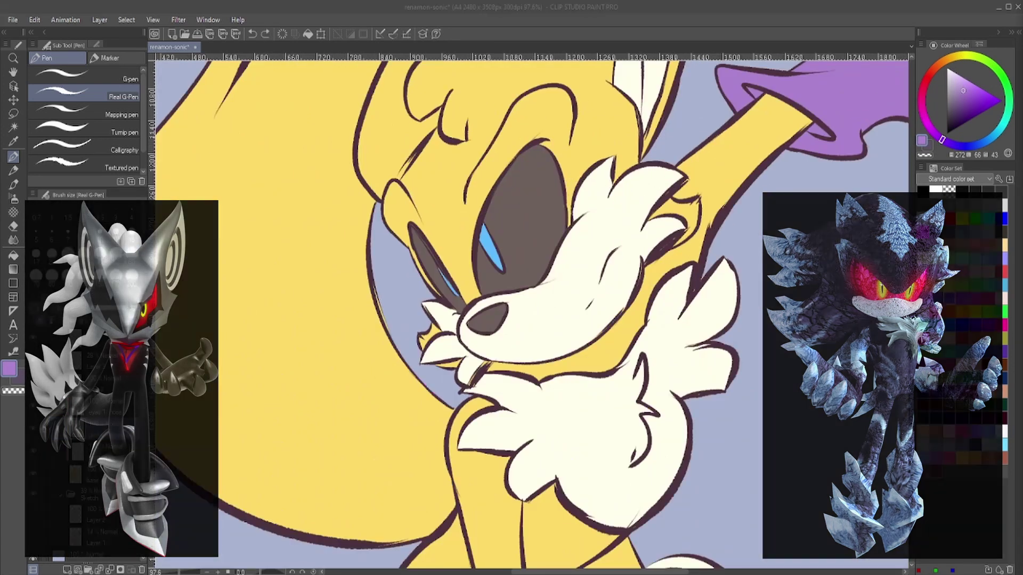
{"action": "scroll", "coordinate": [457, 319], "scroll_direction": "down", "scroll_amount": 5}
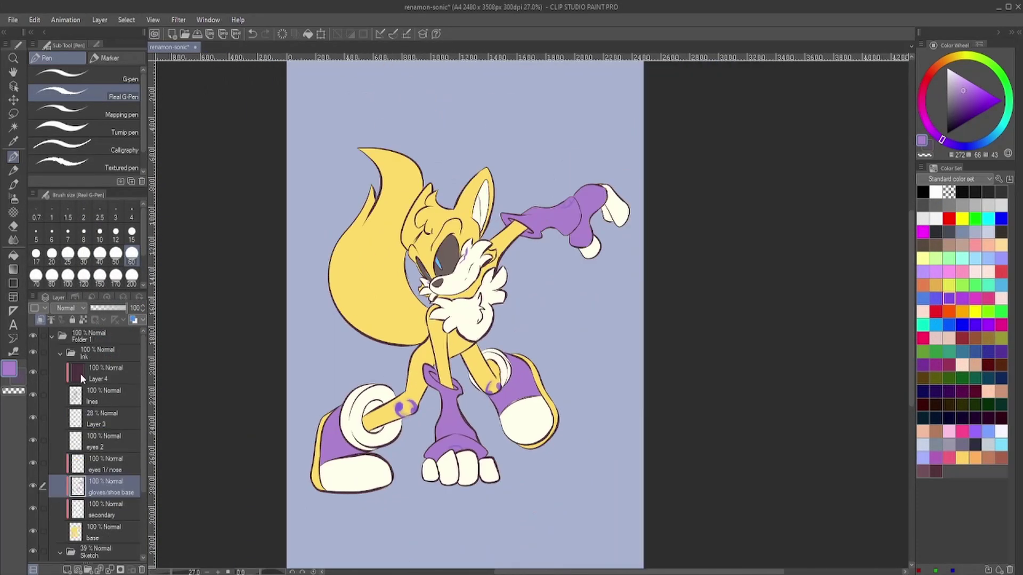
- Return Layer 3 to the Sketch folder and paint a jagged purple marking below the eye on the cheek
{"action": "left_click", "coordinate": [96, 368]}
{"action": "left_click_drag", "start_coordinate": [113, 406], "coordinate": [106, 509]}
{"action": "left_click", "coordinate": [115, 433]}
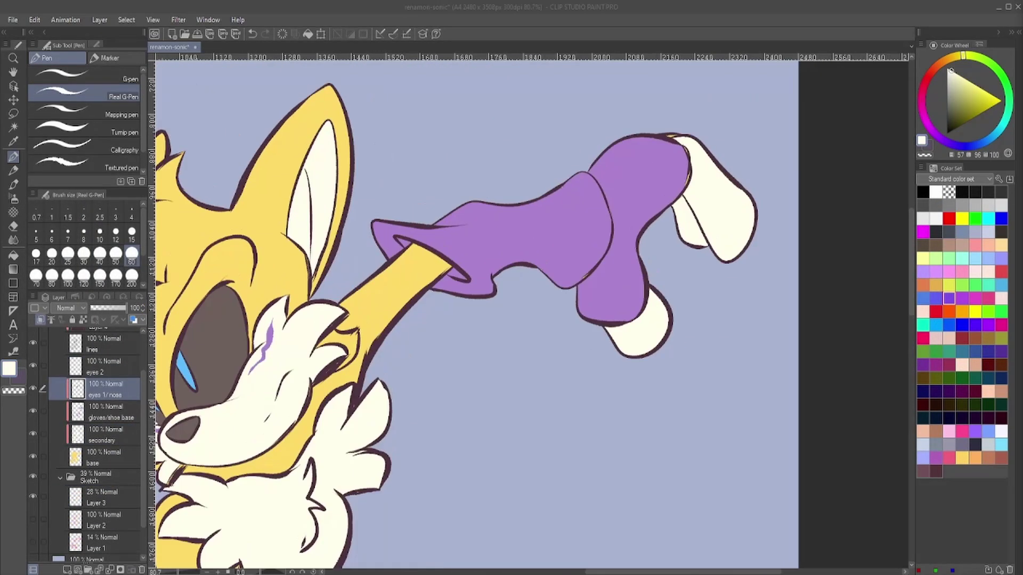
- Outline an off-white eye patch on the raised glove with the Real G-Pen at size 15 on a new clipped layer
{"action": "key", "text": "bracketleft"}
{"action": "key", "text": "bracketleft"}
{"action": "key", "text": "bracketleft"}
{"action": "key", "text": "bracketleft"}
{"action": "key", "text": "bracketleft"}
{"action": "key", "text": "bracketleft"}
{"action": "key", "text": "bracketleft"}
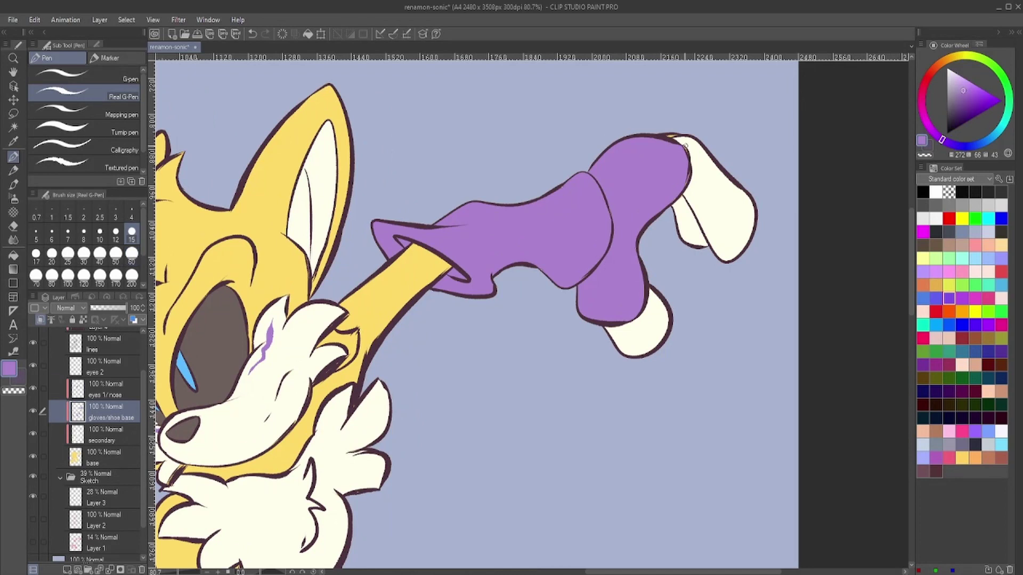
{"action": "key", "text": "alt+bracketleft"}
{"action": "key", "text": "alt+bracketleft"}
{"action": "left_click_drag", "start_coordinate": [629, 141], "coordinate": [596, 169]}
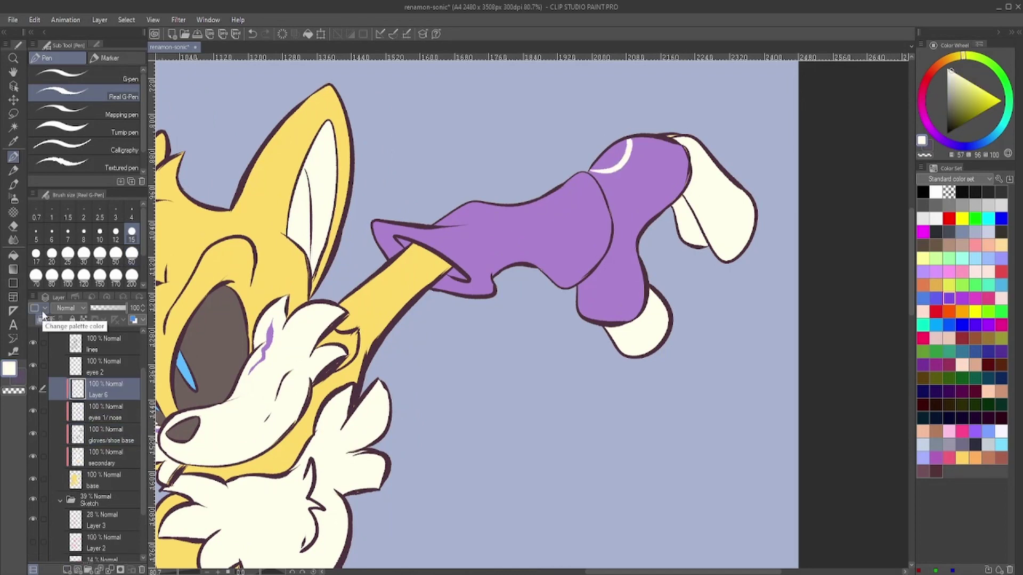
{"action": "left_click", "coordinate": [40, 319]}
{"action": "left_click", "coordinate": [41, 321]}
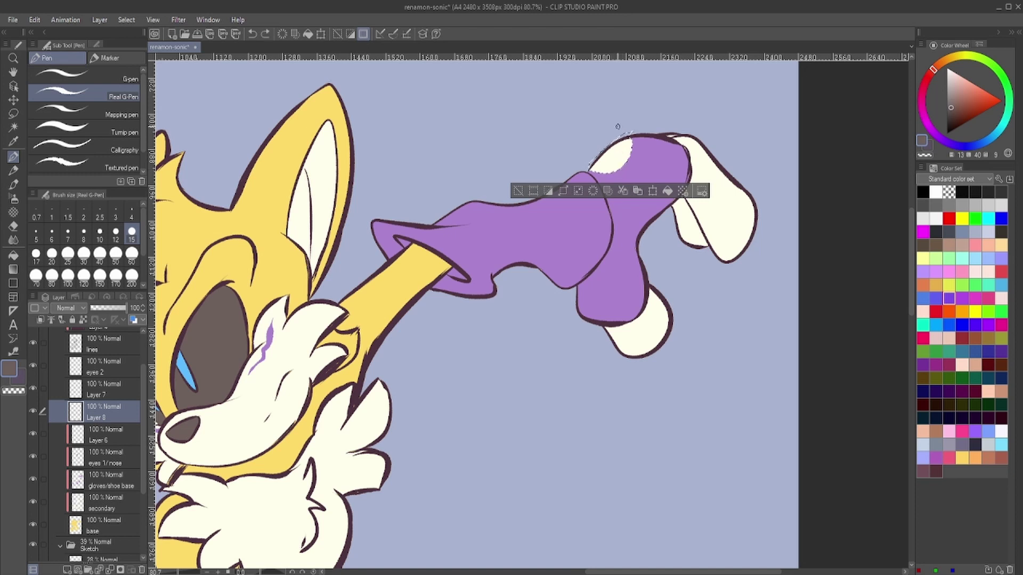
- Clip Layer 8 to the layer below and paint an off-white eye patch above the planted glove's fingers on Layer 6
{"action": "scroll", "coordinate": [606, 167], "scroll_direction": "down", "scroll_amount": 5}
{"action": "scroll", "coordinate": [341, 466], "scroll_direction": "up", "scroll_amount": 8}
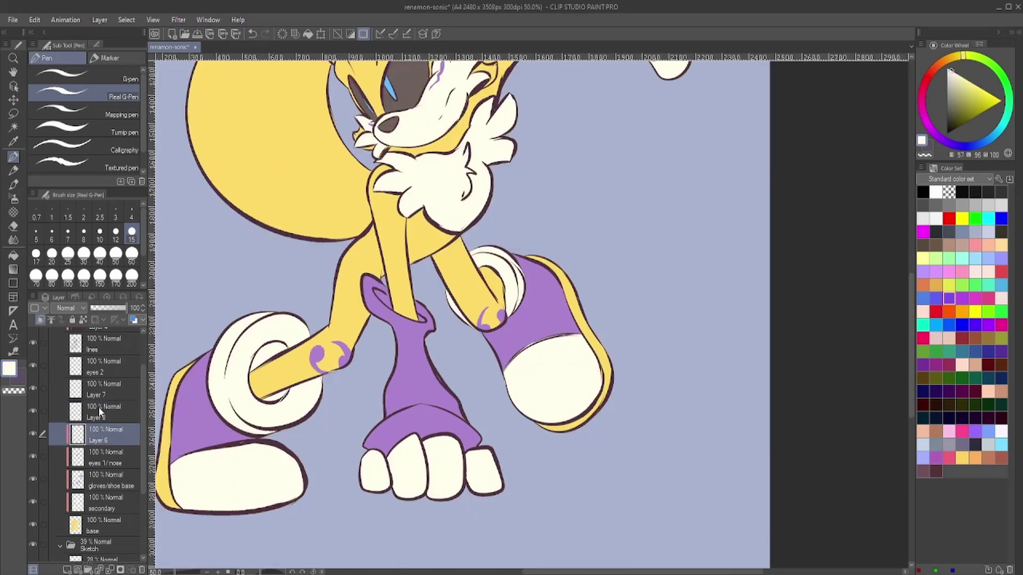
{"action": "key", "text": "ctrl+alt+g"}
{"action": "key", "text": "alt+bracketleft"}
{"action": "scroll", "coordinate": [394, 392], "scroll_direction": "down", "scroll_amount": 5}
{"action": "scroll", "coordinate": [394, 392], "scroll_direction": "up", "scroll_amount": 5}
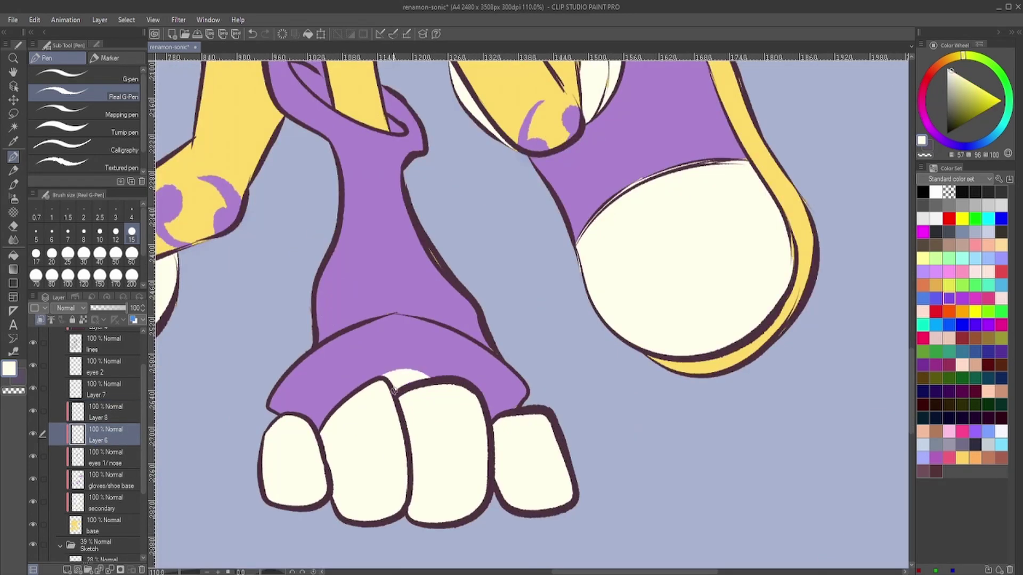
- Paint a dark purple iris with a small light dot on Layer 8 inside the planted glove's eye patch
{"action": "key", "text": "alt+bracketright"}
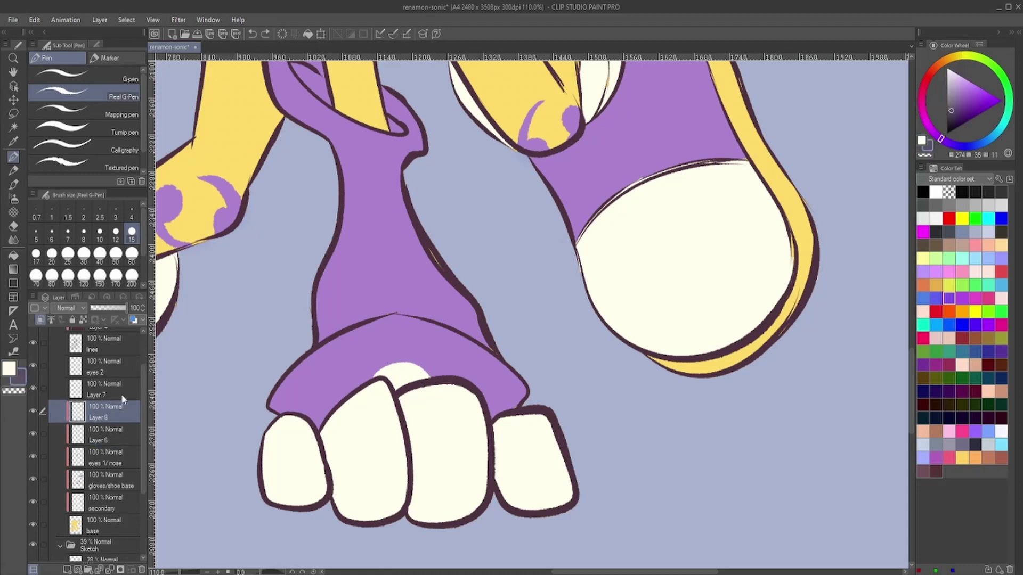
{"action": "left_click_drag", "start_coordinate": [399, 391], "coordinate": [373, 394]}
{"action": "left_click", "coordinate": [13, 127]}
{"action": "scroll", "coordinate": [533, 309], "scroll_direction": "down", "scroll_amount": 5}
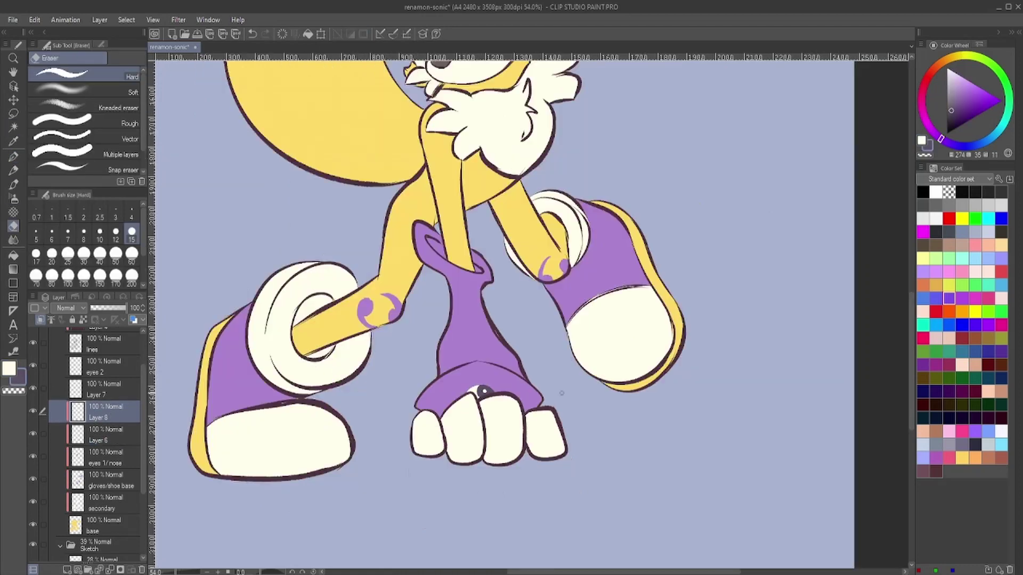
- Fill the shoe soles with warm grey on a new clipped layer named soles and touch up the sole edges
{"action": "scroll", "coordinate": [532, 309], "scroll_direction": "up", "scroll_amount": 2}
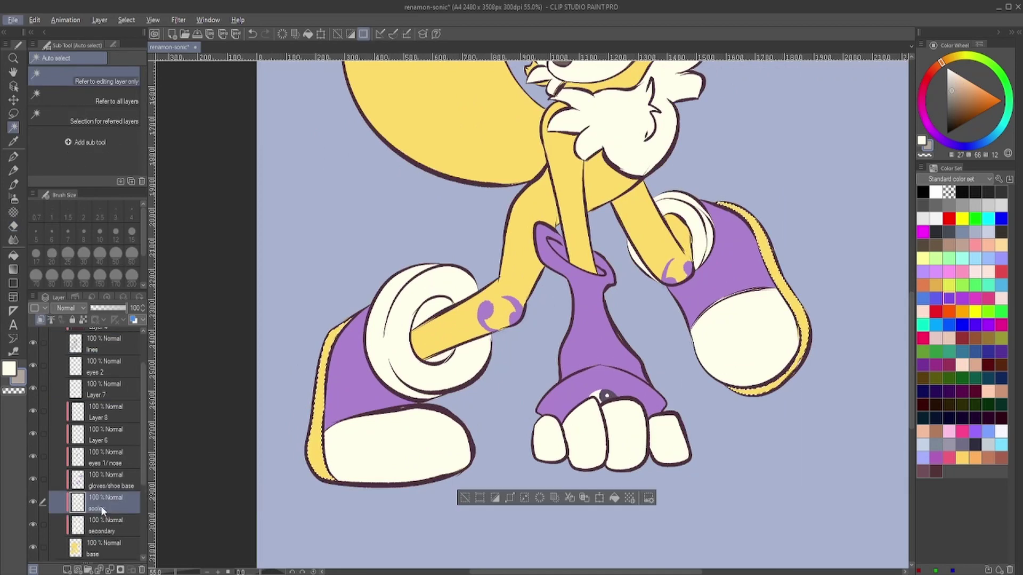
{"action": "scroll", "coordinate": [693, 266], "scroll_direction": "up", "scroll_amount": 4}
{"action": "key", "text": "p"}
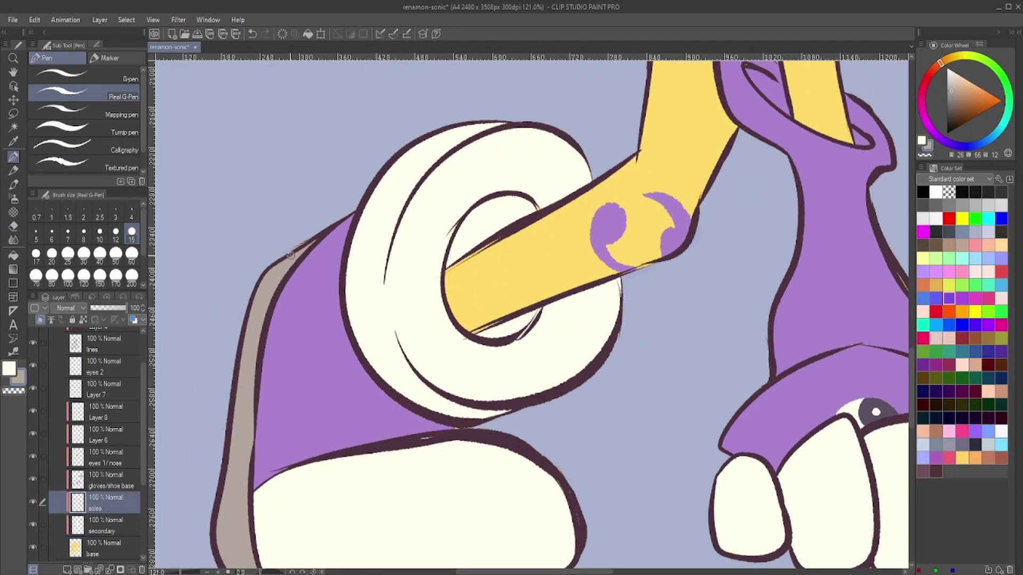
{"action": "left_click", "coordinate": [122, 486]}
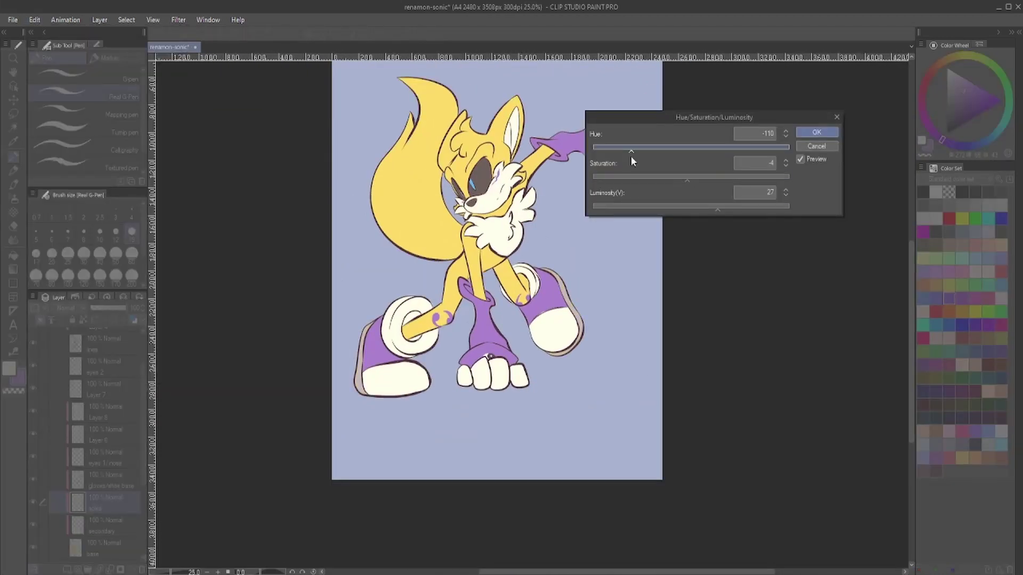
- Merge Layer 8 into Layer 6 and rename the combined layer yin yang
{"action": "left_click", "coordinate": [814, 146]}
{"action": "left_click", "coordinate": [102, 413]}
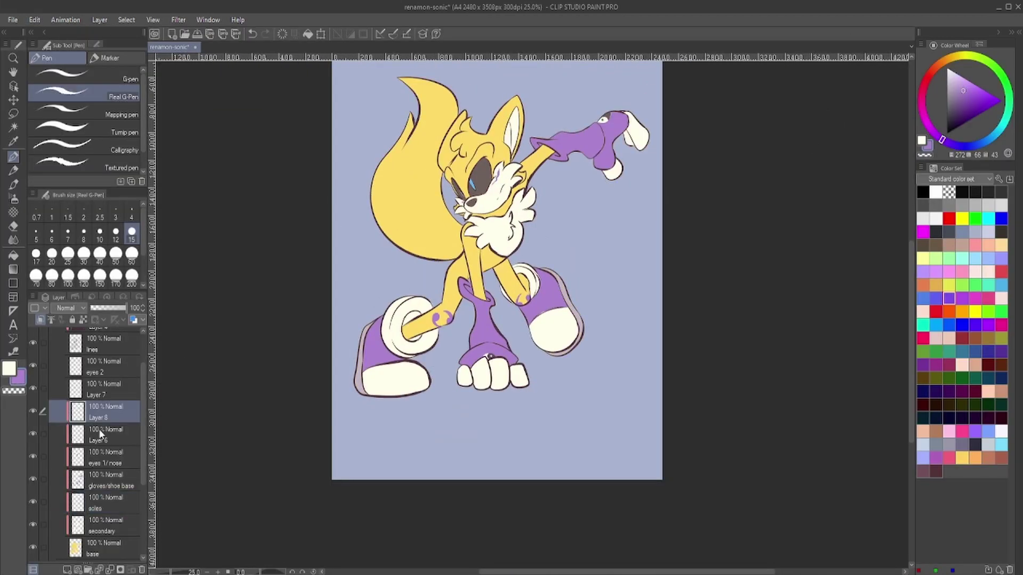
{"action": "key", "text": "ctrl+e"}
{"action": "double_click", "coordinate": [101, 415]}
{"action": "type", "text": "yin yang"}
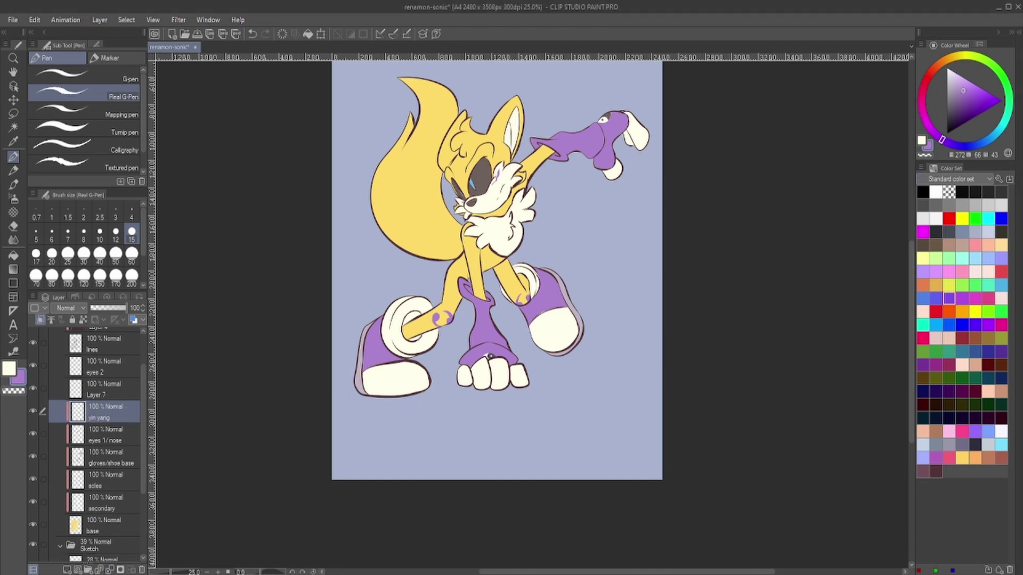
- Fill the upper part of the selected tail with off-white on the secondary layer, outlining the area with the Real G-Pen at size 60
{"action": "scroll", "coordinate": [496, 267], "scroll_direction": "up", "scroll_amount": 2}
{"action": "left_click", "coordinate": [107, 502]}
{"action": "key", "text": "w"}
{"action": "left_click", "coordinate": [405, 213]}
{"action": "key", "text": "p"}
{"action": "left_click", "coordinate": [131, 253]}
{"action": "left_click", "coordinate": [354, 209], "text": "alt"}
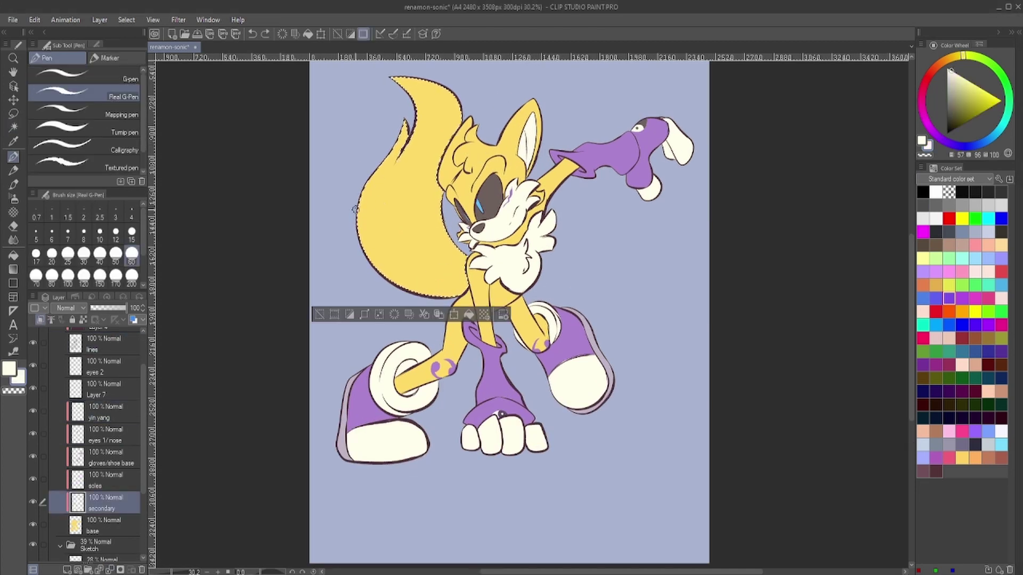
{"action": "mouse_move", "coordinate": [381, 160]}
{"action": "left_mouse_down"}
{"action": "mouse_move", "coordinate": [396, 200]}
{"action": "mouse_move", "coordinate": [439, 200]}
{"action": "left_mouse_up"}
{"action": "left_click_drag", "start_coordinate": [394, 80], "coordinate": [438, 150]}
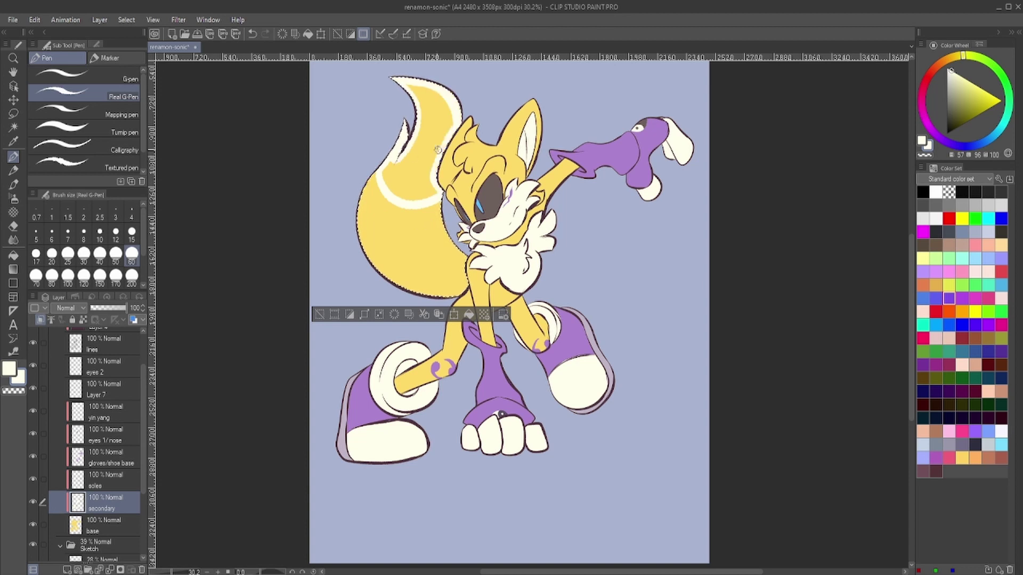
{"action": "left_click_drag", "start_coordinate": [419, 80], "coordinate": [413, 154]}
{"action": "key", "text": "g"}
- Smudge the tail's off-white edge down into the yellow with the Finger tip blender at size 120 and save the drawing
{"action": "key", "text": "j"}
{"action": "key", "text": "ctrl+d"}
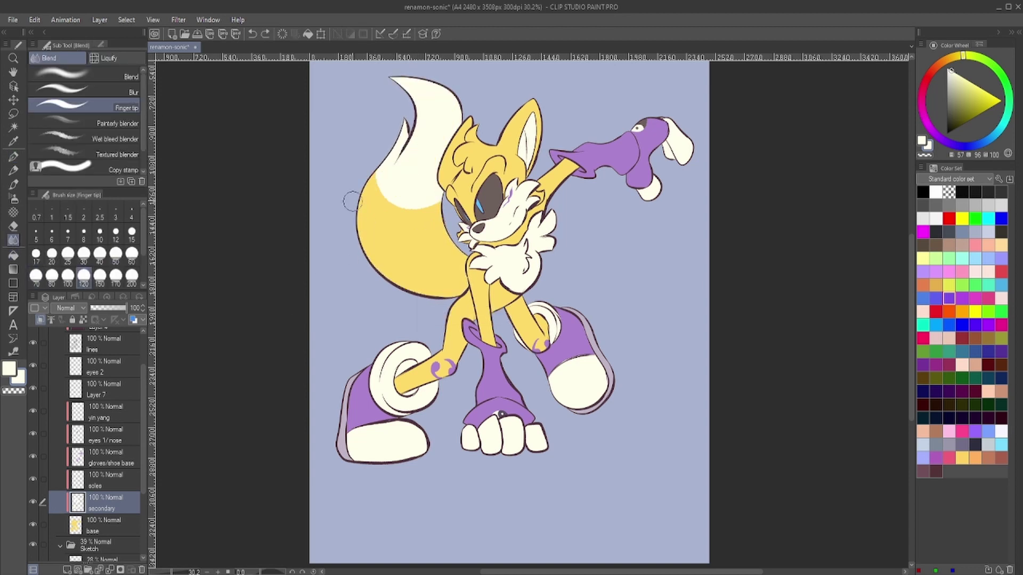
{"action": "left_click_drag", "start_coordinate": [384, 218], "coordinate": [428, 184]}
{"action": "key", "text": "ctrl+shift+d"}
{"action": "mouse_move", "coordinate": [405, 117]}
{"action": "left_mouse_down"}
{"action": "mouse_move", "coordinate": [379, 261]}
{"action": "mouse_move", "coordinate": [414, 192]}
{"action": "mouse_move", "coordinate": [388, 213]}
{"action": "left_mouse_up"}
{"action": "key", "text": "ctrl+z"}
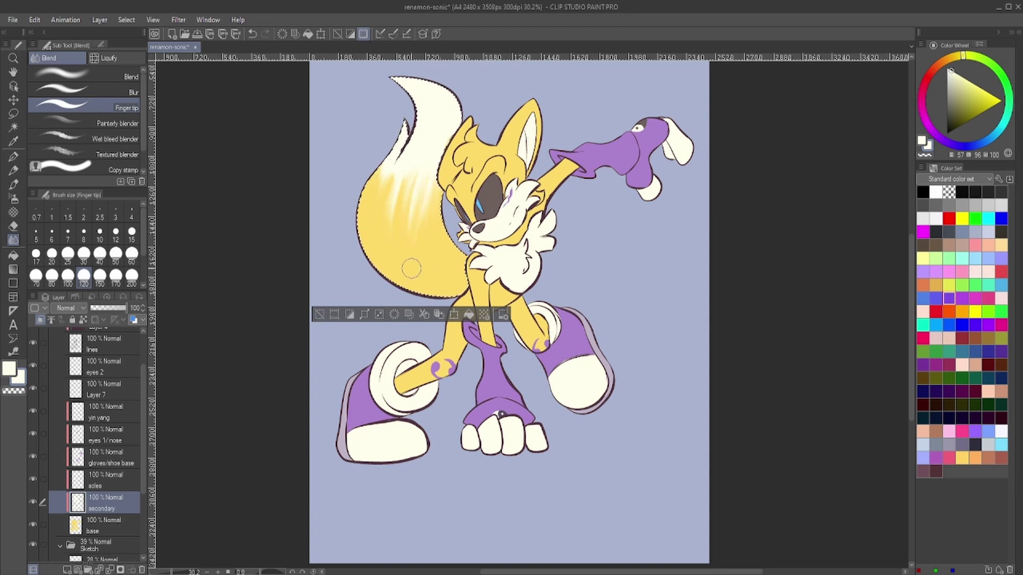
{"action": "left_click_drag", "start_coordinate": [421, 165], "coordinate": [422, 245]}
{"action": "scroll", "coordinate": [421, 175], "scroll_direction": "up", "scroll_amount": 2}
{"action": "key", "text": "ctrl+d"}
{"action": "scroll", "coordinate": [421, 176], "scroll_direction": "down", "scroll_amount": 4}
{"action": "key", "text": "ctrl+s"}
- Merge Layer 7 with the eyes 2 layer and move the yin yang layer below eyes 1/ nose
{"action": "left_click", "coordinate": [101, 389]}
{"action": "scroll", "coordinate": [96, 426], "scroll_direction": "up", "scroll_amount": 2}
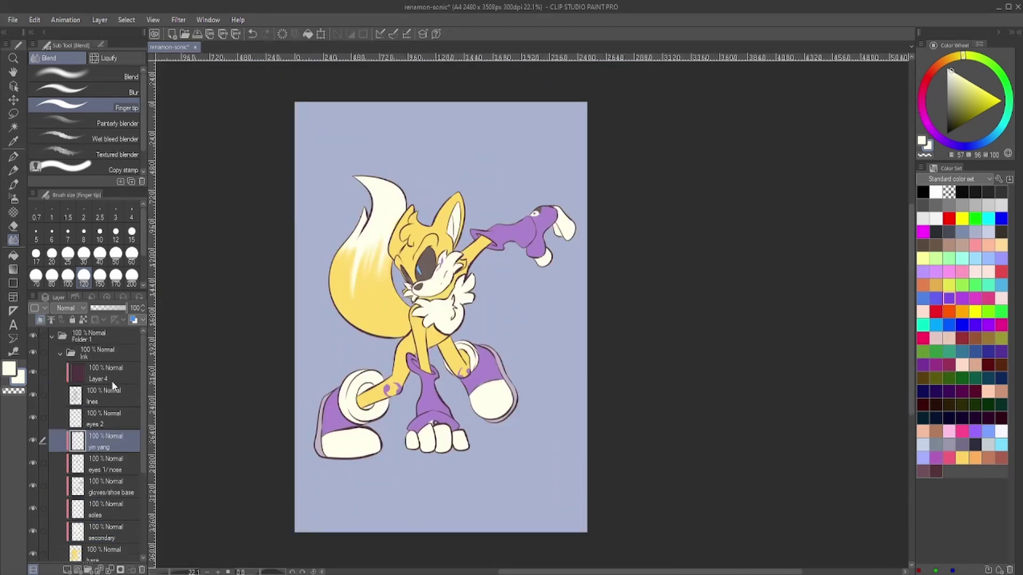
{"action": "left_click", "coordinate": [104, 419]}
- Shade the upper parts of the blue irises with dark plum on a new clipped Multiply layer above eyes 2
{"action": "scroll", "coordinate": [496, 271], "scroll_direction": "up", "scroll_amount": 6}
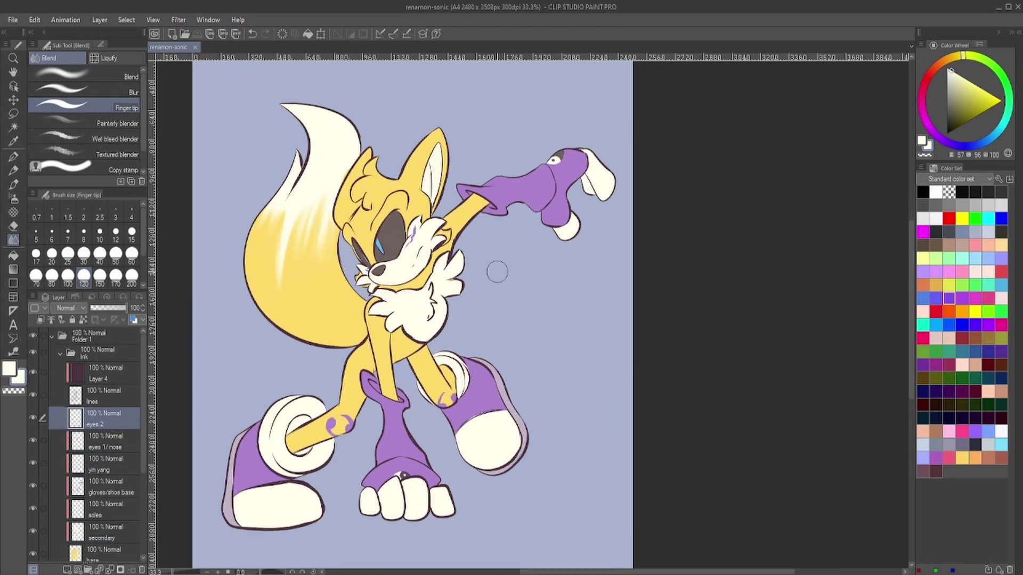
{"action": "key", "text": "p"}
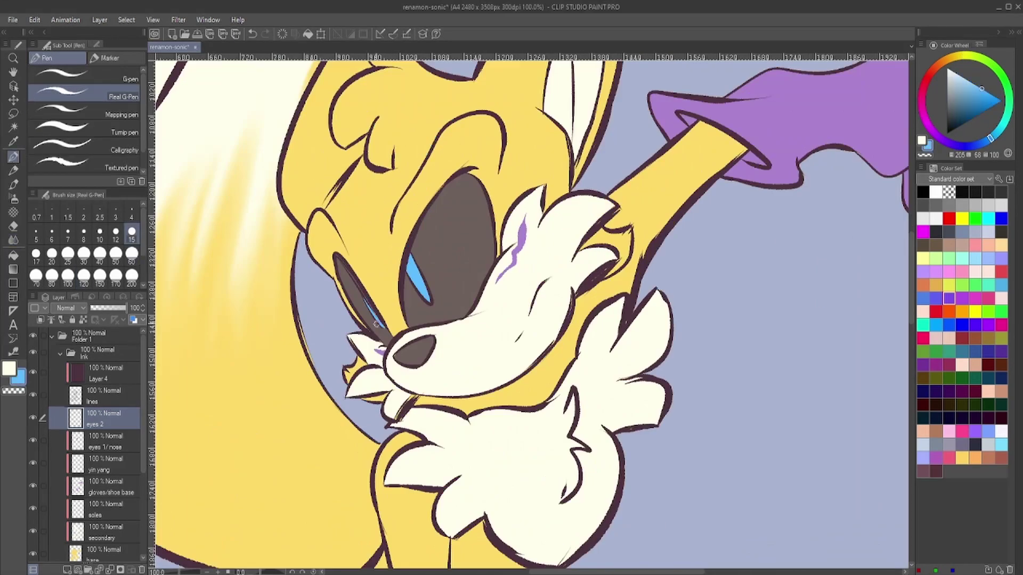
{"action": "left_click", "coordinate": [341, 263], "text": "alt"}
{"action": "key", "text": "ctrl+shift+n"}
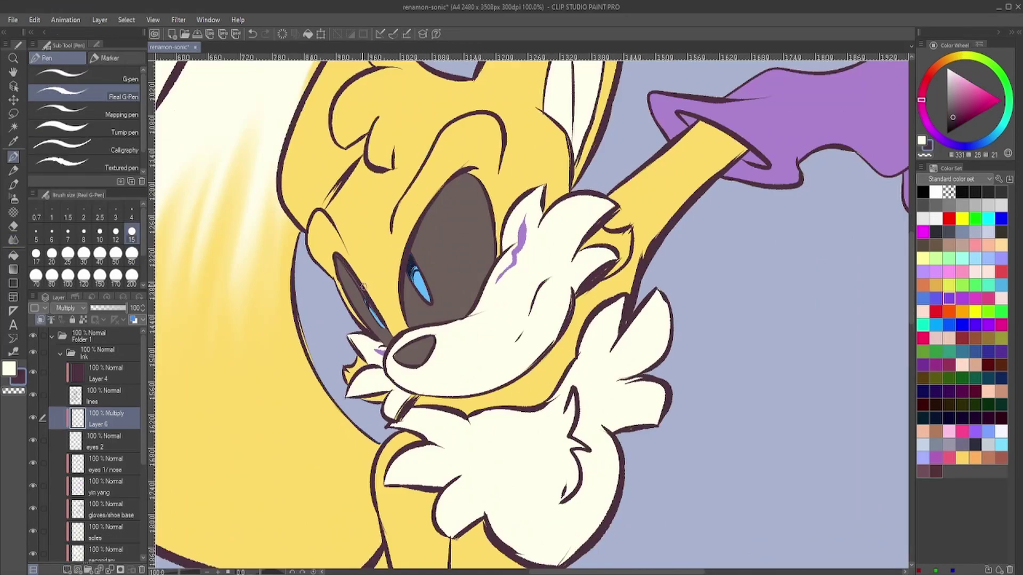
- Add iris highlights at brush size 8 on a new clipped Glow dodge layer and reduce both eye effect layers to 56% opacity
{"action": "key", "text": "ctrl+shift+n"}
{"action": "left_click", "coordinate": [65, 308]}
{"action": "left_click", "coordinate": [64, 124]}
{"action": "key", "text": "bracketleft"}
{"action": "key", "text": "bracketleft"}
{"action": "key", "text": "bracketleft"}
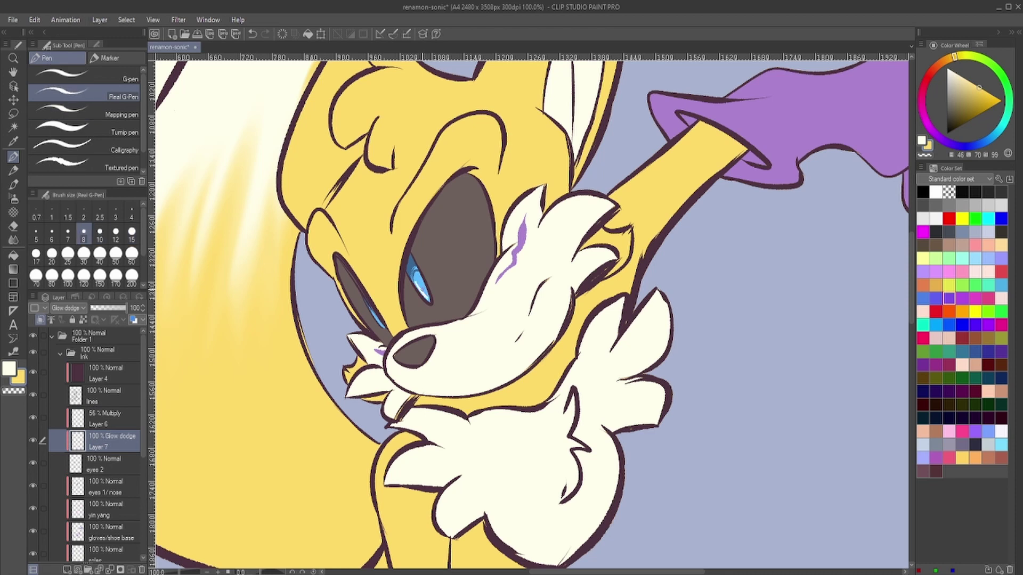
{"action": "left_click_drag", "start_coordinate": [113, 307], "coordinate": [110, 308]}
- Paint small white reflections in both eyes on a new layer above Layer 4
{"action": "left_click", "coordinate": [101, 373]}
{"action": "key", "text": "ctrl+shift+n"}
{"action": "left_click", "coordinate": [936, 192]}
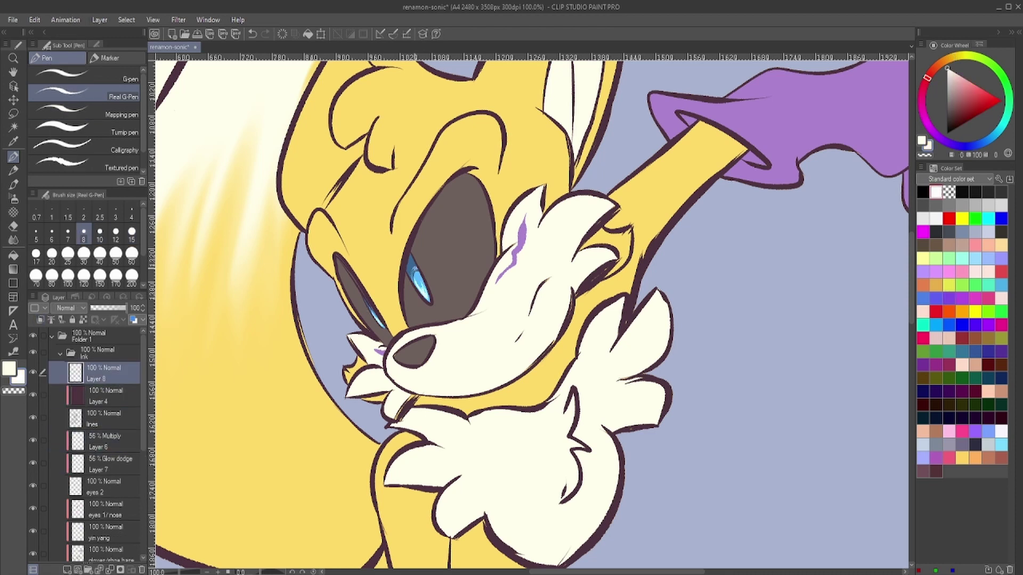
{"action": "key", "text": "ctrl+minus"}
- Select the head area and colour the small far ear's tip off-white on the secondary layer with the Real G-Pen at size 60
{"action": "left_click", "coordinate": [101, 461]}
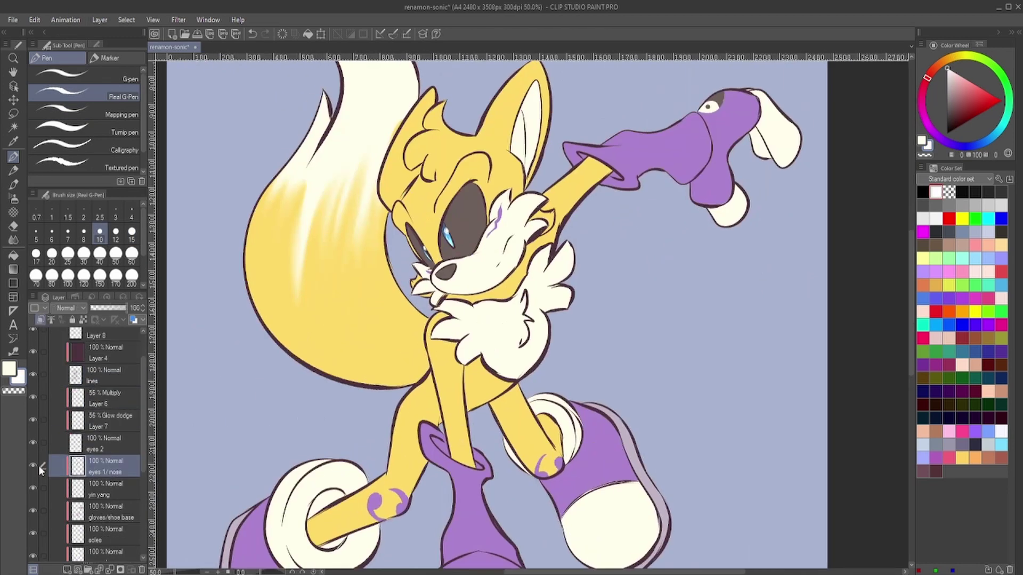
{"action": "key", "text": "w"}
{"action": "scroll", "coordinate": [397, 212], "scroll_direction": "up", "scroll_amount": 3}
{"action": "key", "text": "b"}
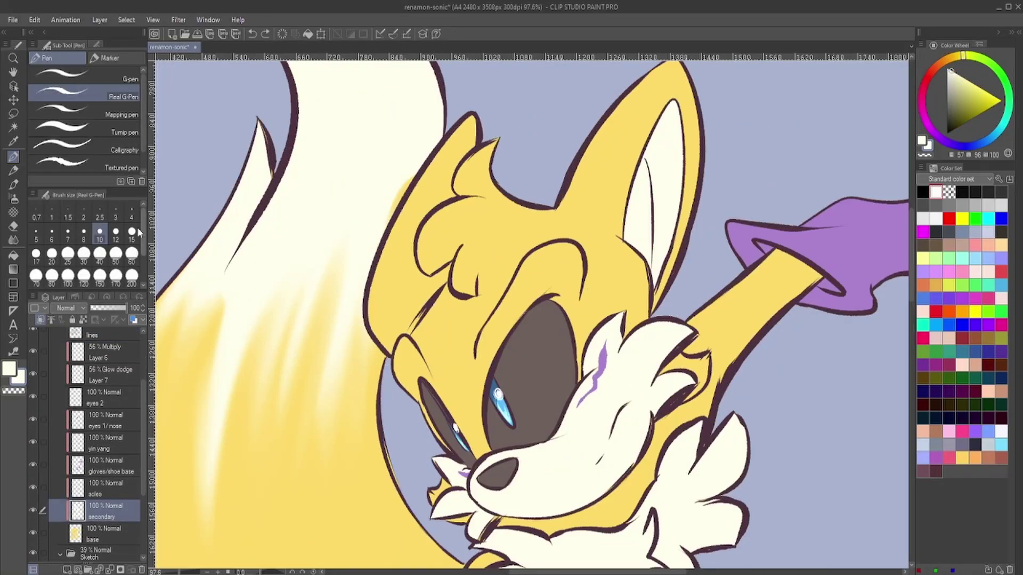
{"action": "scroll", "coordinate": [397, 212], "scroll_direction": "down", "scroll_amount": 3}
{"action": "key", "text": "w"}
{"action": "left_click", "coordinate": [448, 247]}
{"action": "left_click", "coordinate": [421, 229], "text": "ctrl+shift"}
{"action": "key", "text": "j"}
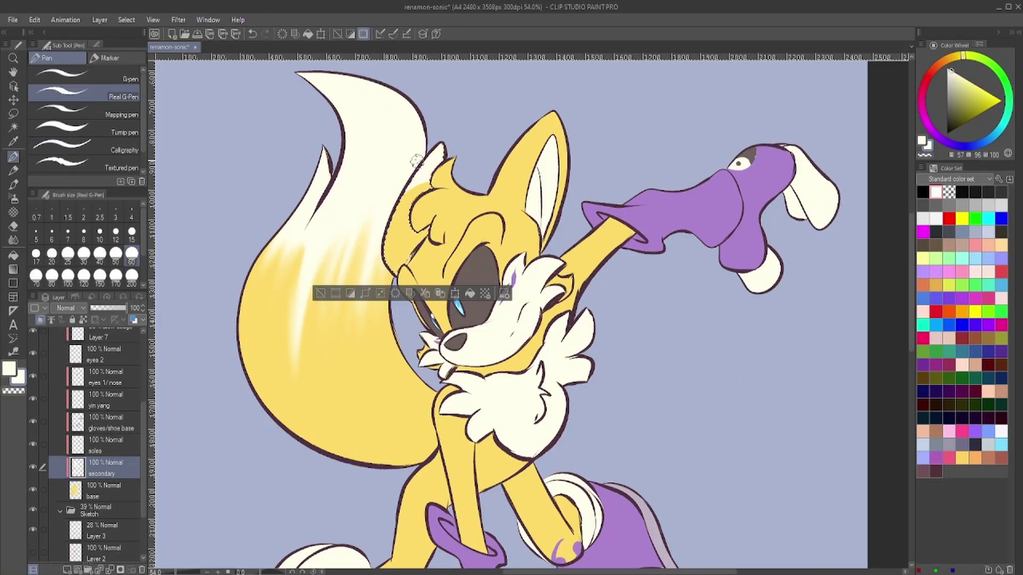
{"action": "left_click_drag", "start_coordinate": [410, 194], "coordinate": [441, 168]}
- Paint the large ear's tip off-white on the secondary layer and smudge it into the yellow with the Finger tip blender
{"action": "key", "text": "w"}
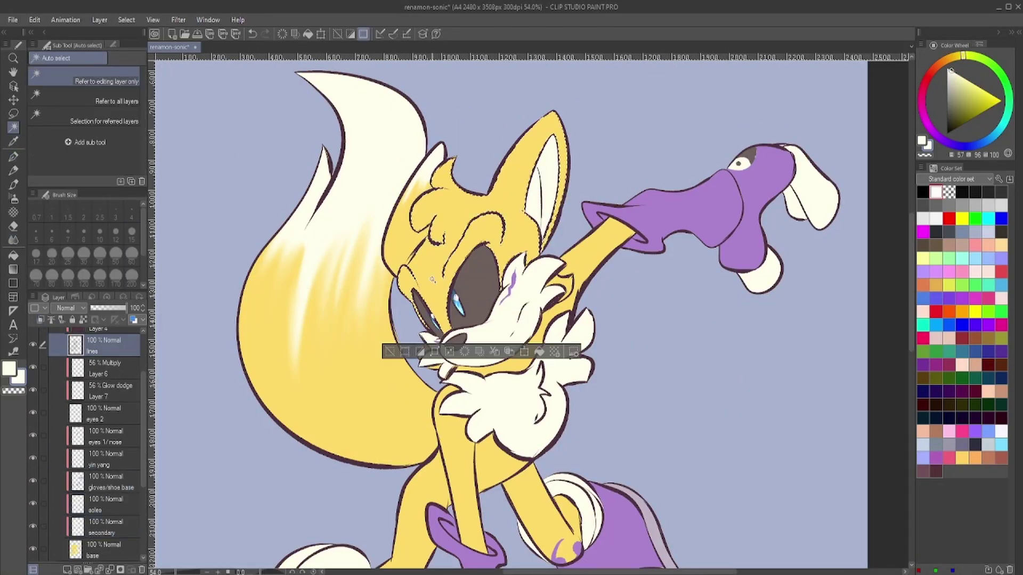
{"action": "key", "text": "p"}
{"action": "left_click_drag", "start_coordinate": [521, 144], "coordinate": [558, 136]}
{"action": "key", "text": "j"}
{"action": "key", "text": "ctrl+d"}
{"action": "scroll", "coordinate": [527, 314], "scroll_direction": "down", "scroll_amount": 5}
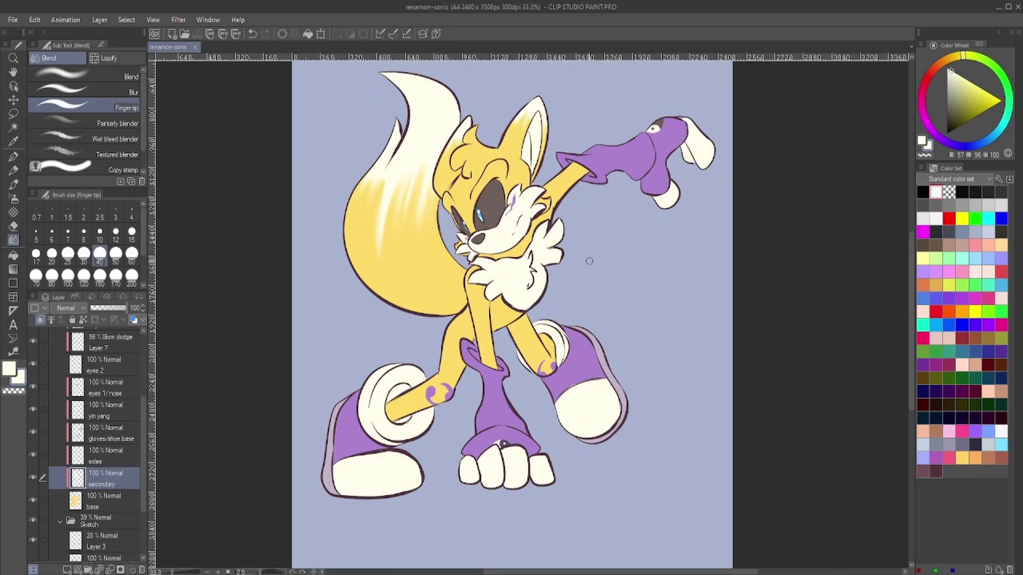
- Duplicate the Ink folder and merge the copied colour layers into the secondary Copy layer
{"action": "scroll", "coordinate": [527, 314], "scroll_direction": "up", "scroll_amount": 4}
{"action": "scroll", "coordinate": [112, 427], "scroll_direction": "up", "scroll_amount": 5}
{"action": "left_click", "coordinate": [63, 354]}
{"action": "left_click", "coordinate": [60, 352]}
{"action": "left_click", "coordinate": [106, 427]}
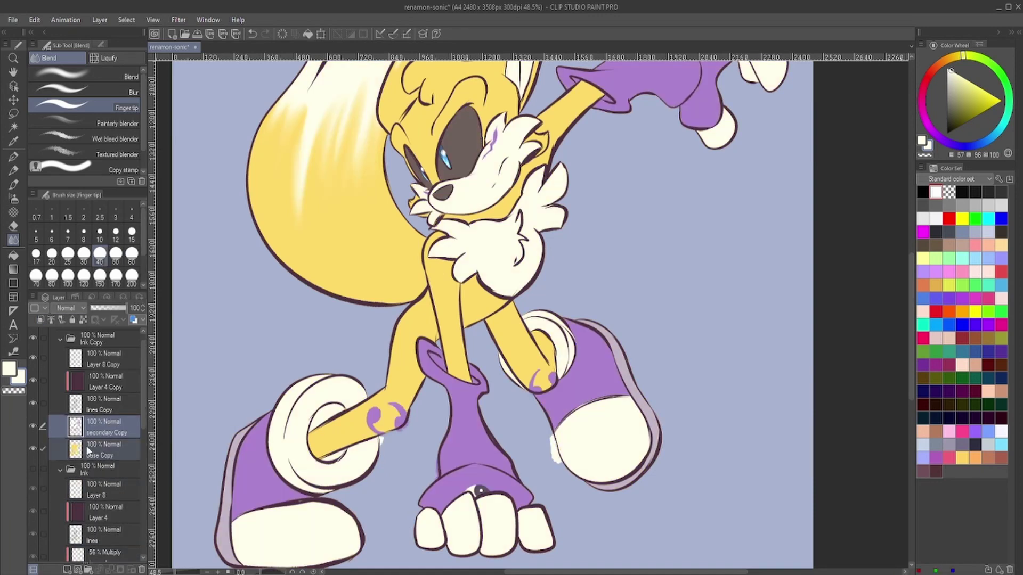
- Add a clipped layer in Add (Glow) mode above secondary Copy for off-white highlights and ready the Real G-Pen at size 60
{"action": "left_click", "coordinate": [67, 308]}
{"action": "left_click", "coordinate": [67, 128]}
{"action": "key", "text": "p"}
{"action": "scroll", "coordinate": [258, 384], "scroll_direction": "up", "scroll_amount": 1}
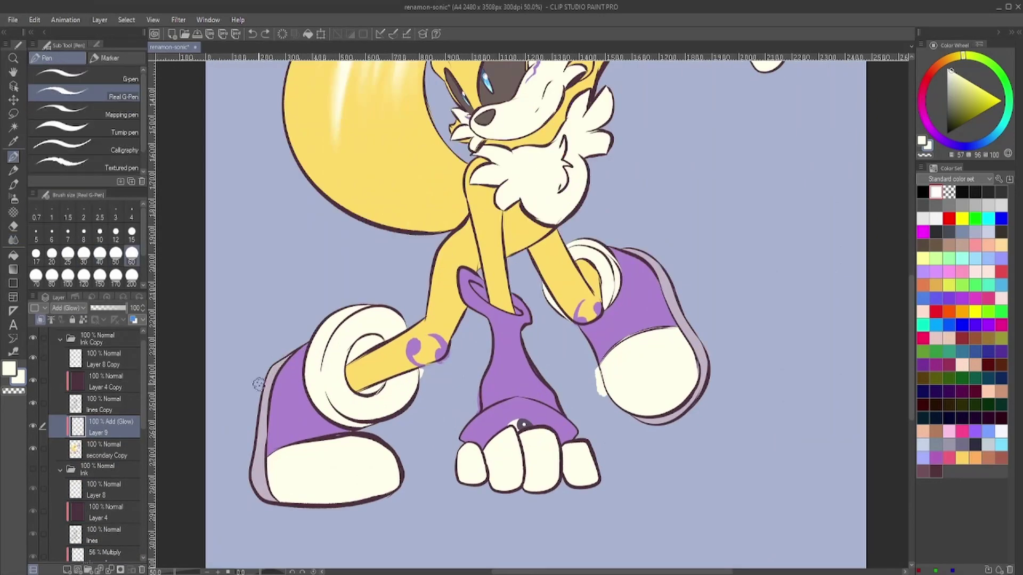
- Erase the stray off-white paint outside the leg and shoe outlines on secondary Copy with the Hard eraser at size 15
{"action": "left_click", "coordinate": [374, 308], "text": "ctrl"}
{"action": "key", "text": "e"}
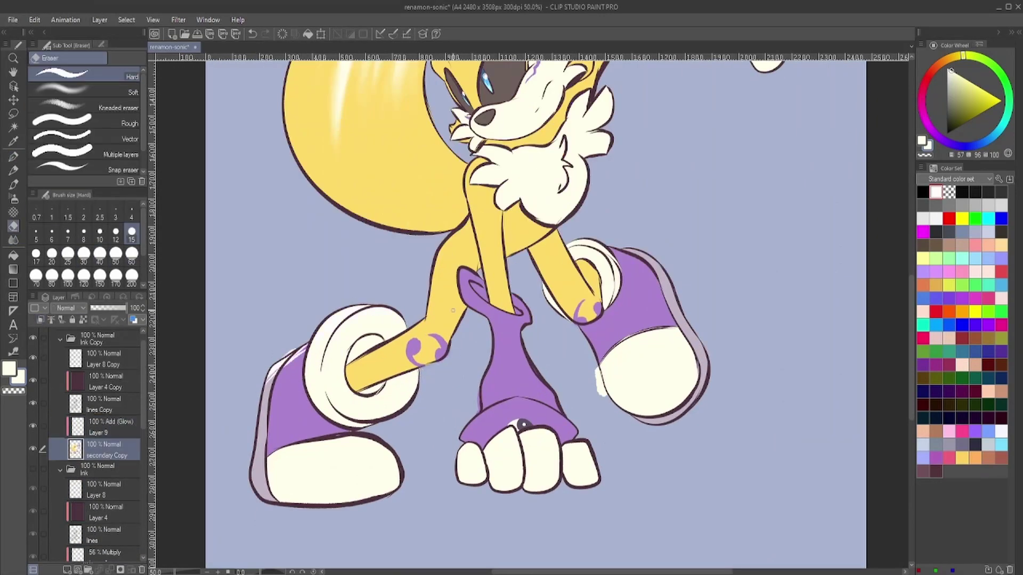
{"action": "scroll", "coordinate": [602, 390], "scroll_direction": "down", "scroll_amount": 3}
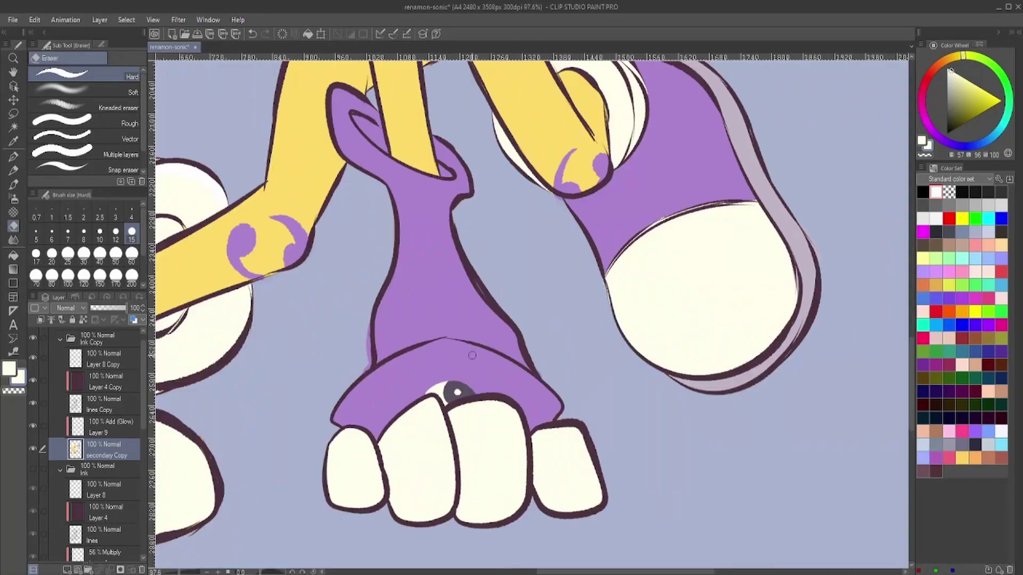
{"action": "scroll", "coordinate": [453, 355], "scroll_direction": "up", "scroll_amount": 6}
- Repaint the iris of the planted glove's eye in dark brown with the Real G-Pen at size 15
{"action": "key", "text": "p"}
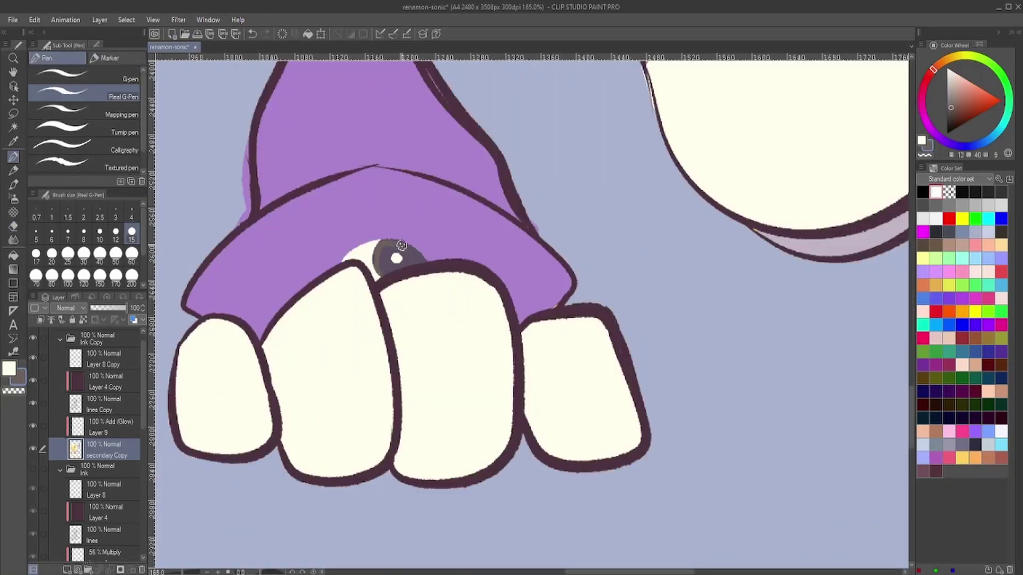
{"action": "left_click", "coordinate": [390, 269], "text": "alt"}
{"action": "scroll", "coordinate": [391, 272], "scroll_direction": "down", "scroll_amount": 5}
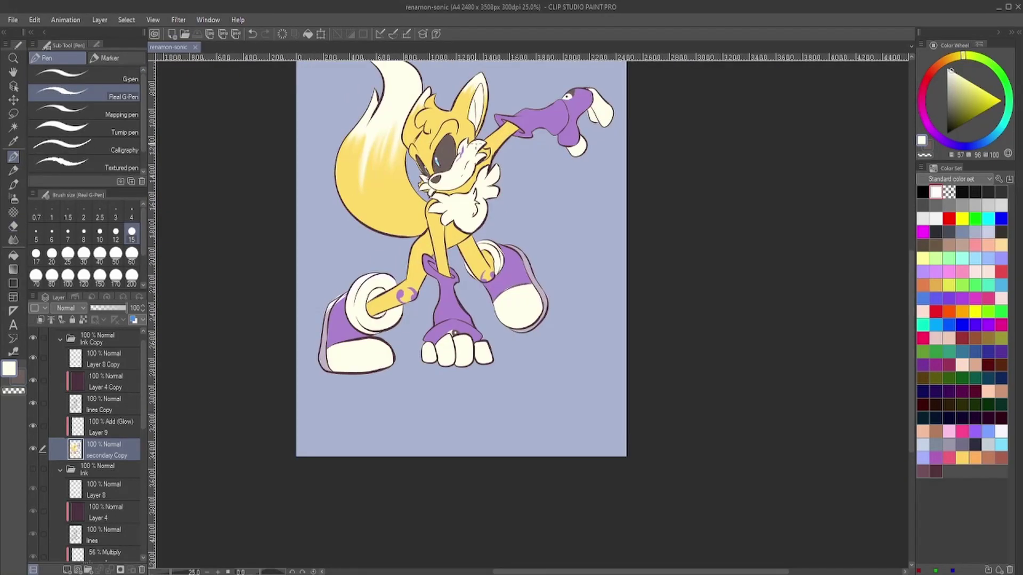
- Paint off-white rim highlights along the legs and the planted arm and glove on Layer 9 at brush size 25
{"action": "scroll", "coordinate": [390, 273], "scroll_direction": "up", "scroll_amount": 2}
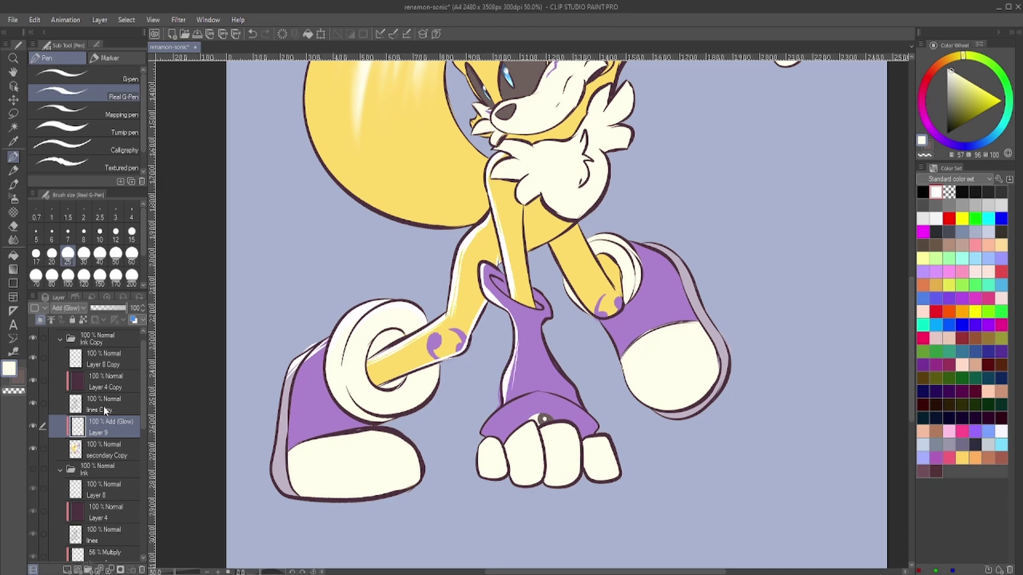
{"action": "scroll", "coordinate": [576, 258], "scroll_direction": "down", "scroll_amount": 3}
{"action": "scroll", "coordinate": [577, 258], "scroll_direction": "up", "scroll_amount": 4}
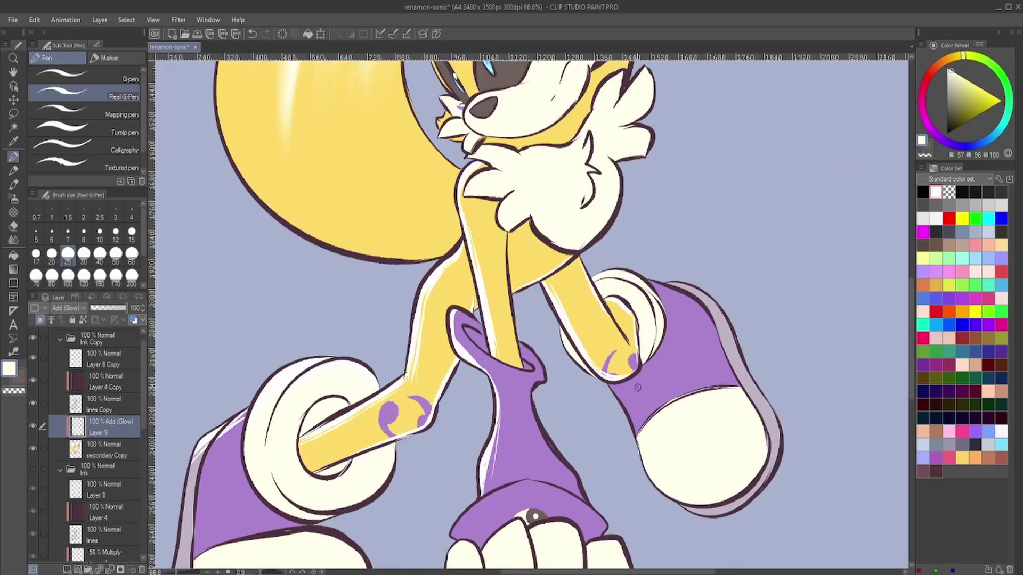
- Paint highlights along the tail's outer curve at brush size 60 and above the eyes at size 15 on Layer 9
{"action": "scroll", "coordinate": [637, 387], "scroll_direction": "down", "scroll_amount": 3}
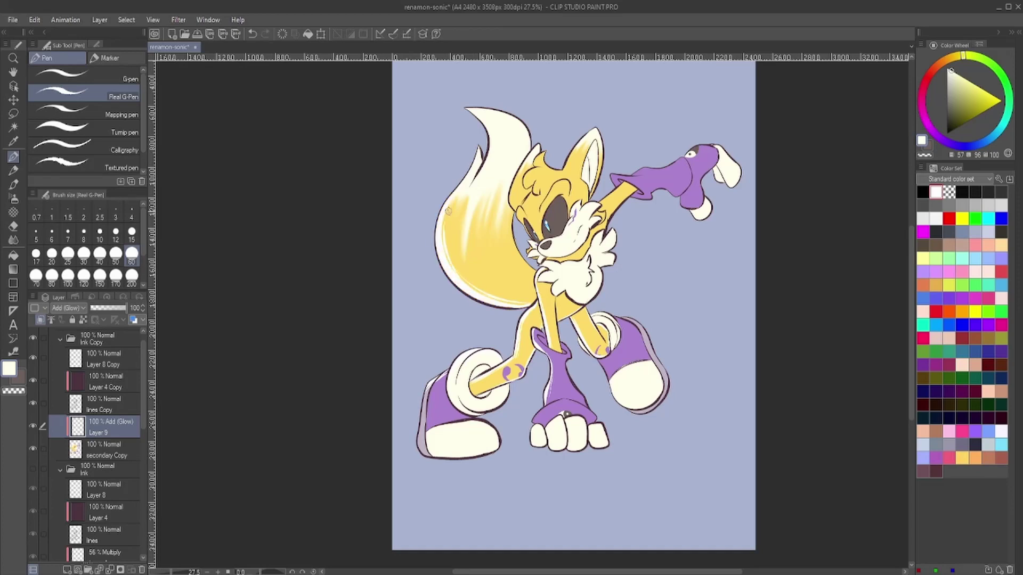
{"action": "scroll", "coordinate": [574, 298], "scroll_direction": "up", "scroll_amount": 4}
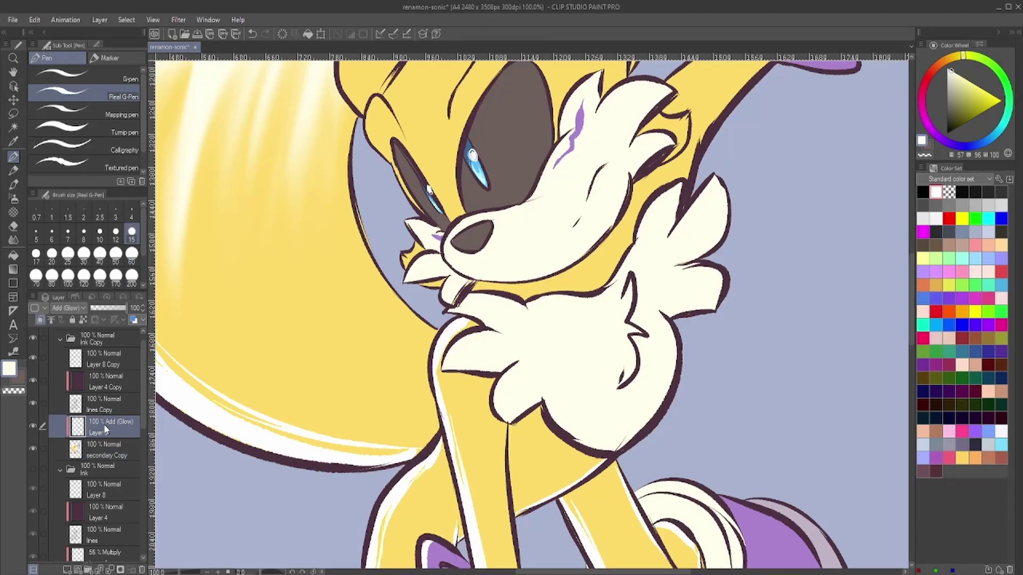
{"action": "scroll", "coordinate": [464, 515], "scroll_direction": "down", "scroll_amount": 1}
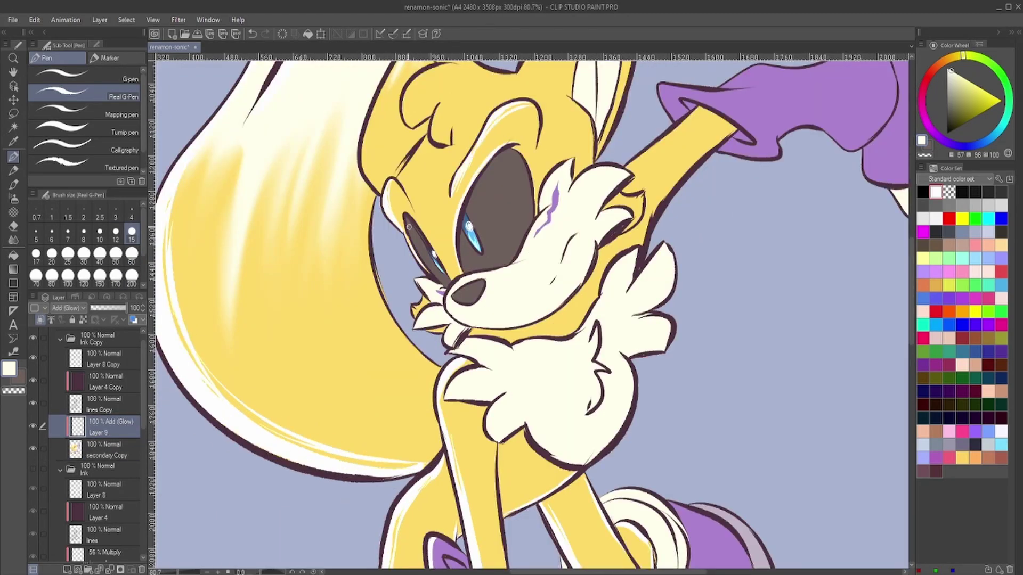
- Highlight the edges of the hair tufts and brows at brush size 20 and the large ear at size 30 on Layer 9
{"action": "scroll", "coordinate": [440, 105], "scroll_direction": "down", "scroll_amount": 3}
{"action": "scroll", "coordinate": [391, 227], "scroll_direction": "up", "scroll_amount": 5}
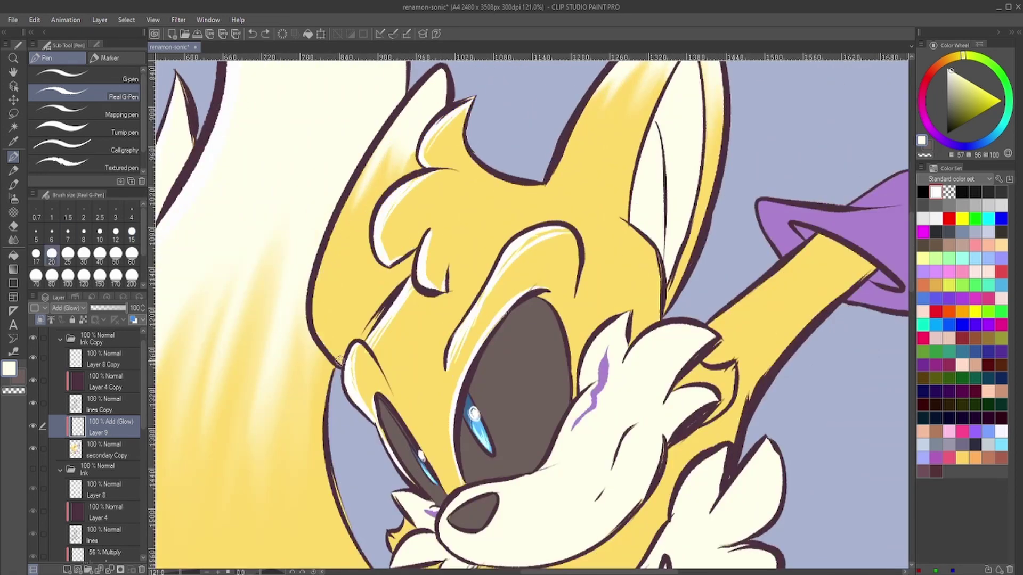
{"action": "scroll", "coordinate": [339, 362], "scroll_direction": "down", "scroll_amount": 2}
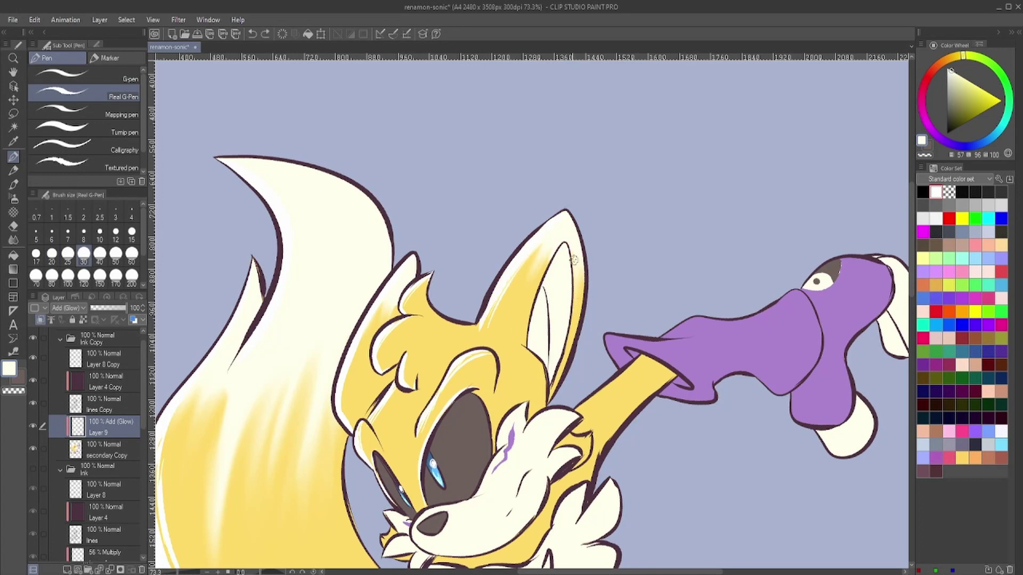
- Paint rim highlights along the raised arm and its glove's cuff, upper edge and thumb at brush size 30 on Layer 9
{"action": "scroll", "coordinate": [562, 293], "scroll_direction": "down", "scroll_amount": 3}
{"action": "scroll", "coordinate": [575, 269], "scroll_direction": "up", "scroll_amount": 5}
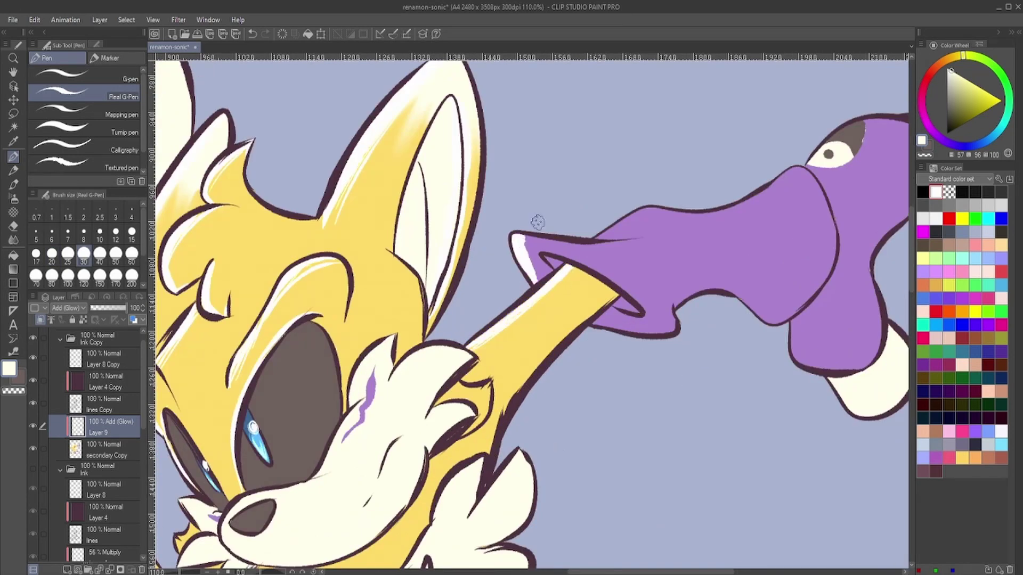
{"action": "mouse_move", "coordinate": [537, 222]}
{"action": "left_mouse_down"}
{"action": "mouse_move", "coordinate": [682, 201]}
{"action": "mouse_move", "coordinate": [760, 176]}
{"action": "left_mouse_up"}
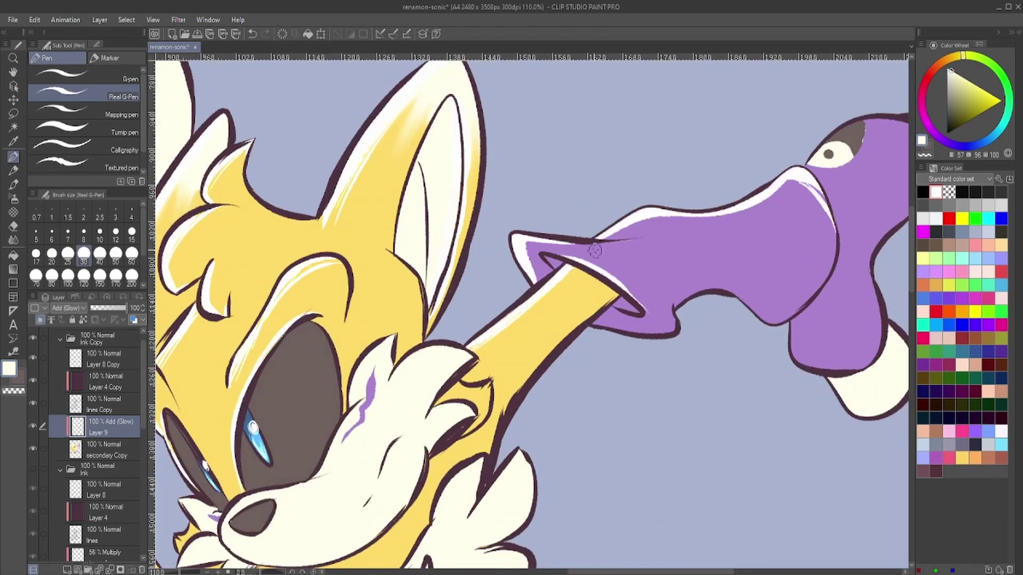
{"action": "left_click_drag", "start_coordinate": [869, 124], "coordinate": [581, 230]}
{"action": "left_click_drag", "start_coordinate": [581, 231], "coordinate": [651, 275]}
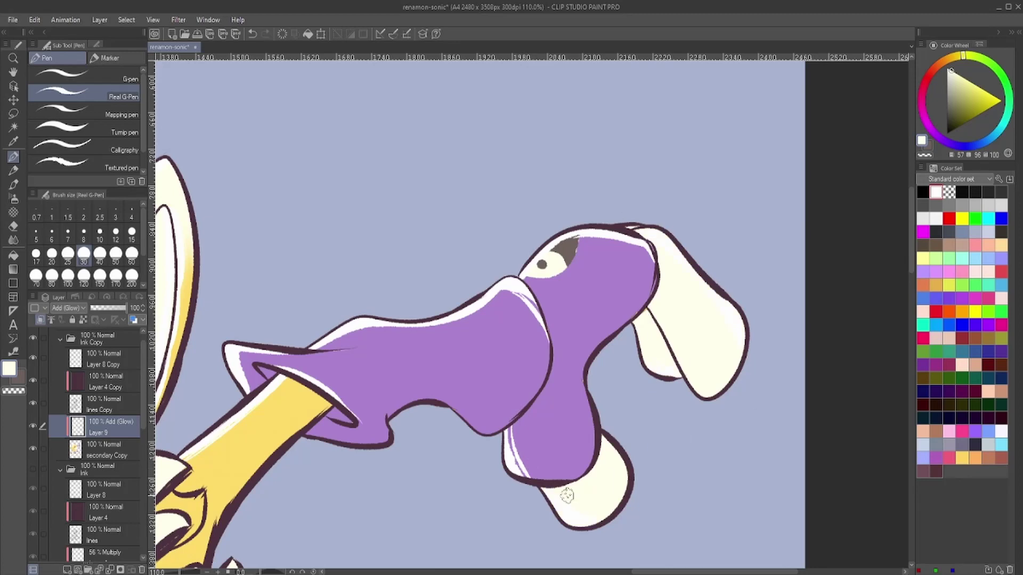
- Extend the Layer 9 rim highlights over both shoes, the planted glove and the underside of the raised arm at brush size 30
{"action": "scroll", "coordinate": [567, 495], "scroll_direction": "down", "scroll_amount": 3}
{"action": "scroll", "coordinate": [498, 392], "scroll_direction": "up", "scroll_amount": 3}
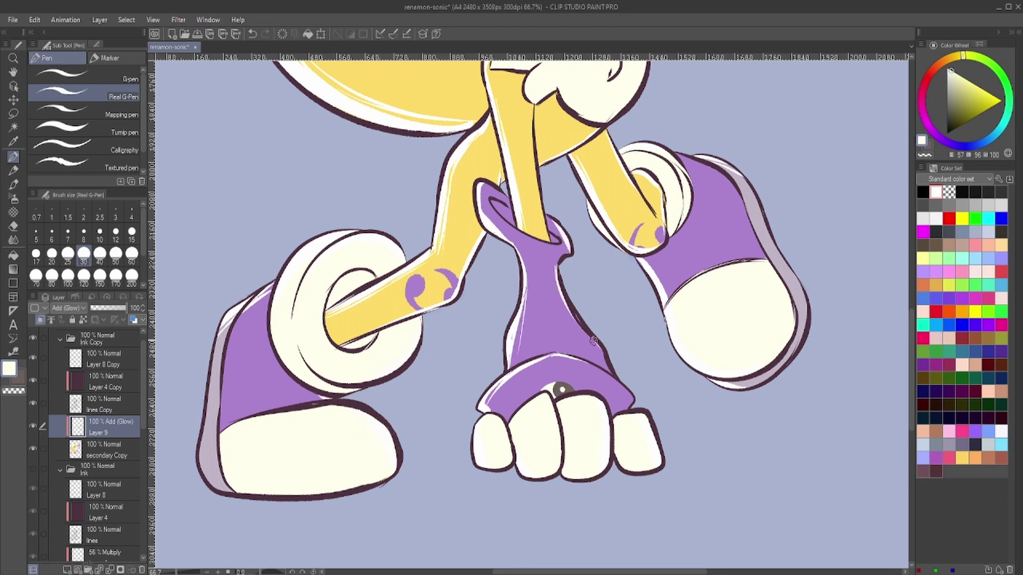
{"action": "scroll", "coordinate": [644, 374], "scroll_direction": "down", "scroll_amount": 3}
{"action": "scroll", "coordinate": [470, 256], "scroll_direction": "up", "scroll_amount": 3}
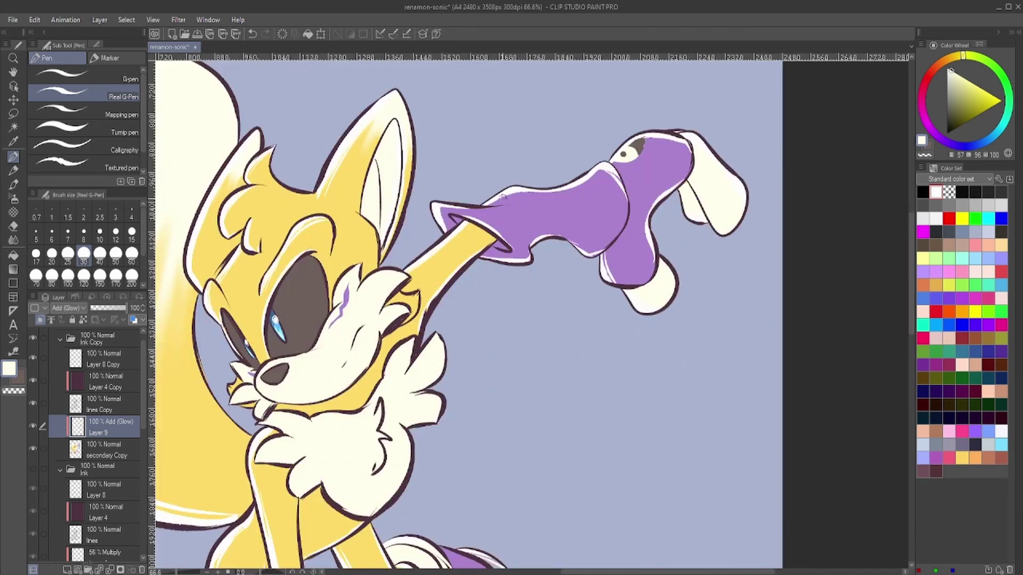
- Lower Layer 9's opacity to 26% and add a clipped Multiply layer directly beneath it for the shadows
{"action": "scroll", "coordinate": [469, 298], "scroll_direction": "down", "scroll_amount": 5}
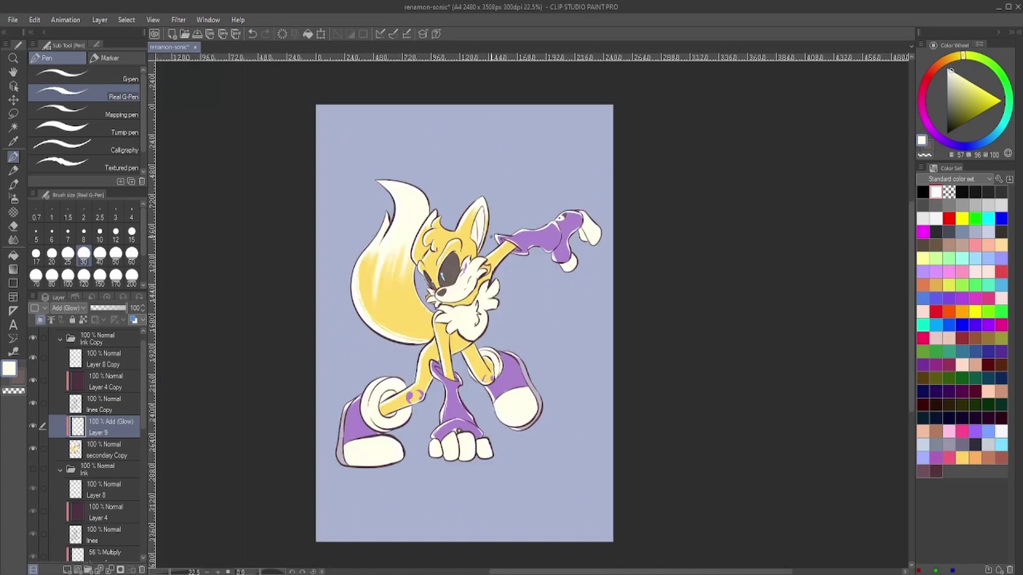
{"action": "scroll", "coordinate": [469, 299], "scroll_direction": "up", "scroll_amount": 1}
{"action": "left_click_drag", "start_coordinate": [127, 308], "coordinate": [100, 306]}
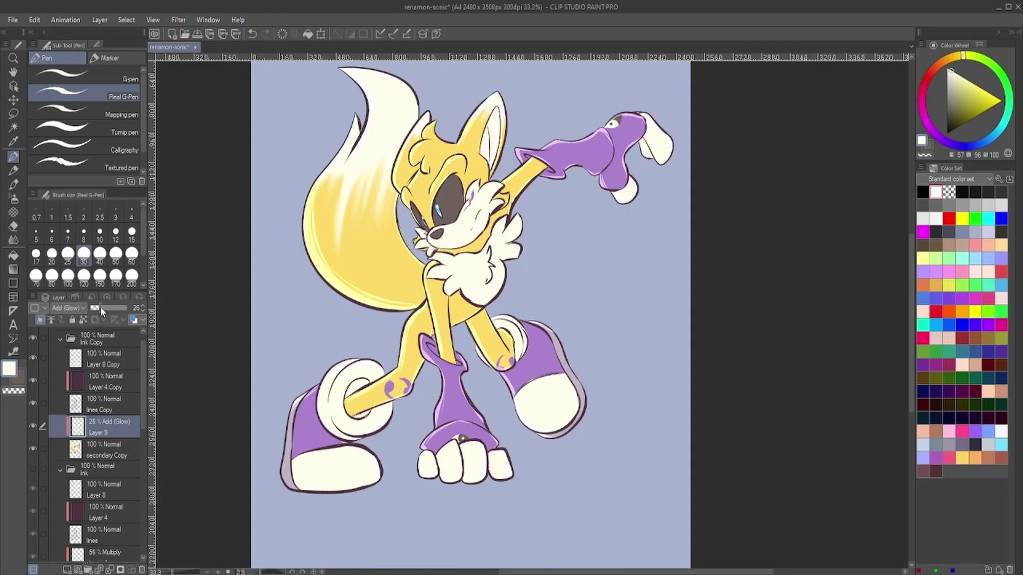
{"action": "left_click", "coordinate": [60, 450]}
{"action": "key", "text": "ctrl+shift+n"}
{"action": "left_click", "coordinate": [65, 308]}
{"action": "left_click", "coordinate": [65, 34]}
- Airbrush soft purple shadows on the nearer shoe and its ankle cuff on Layer 10 at brush sizes 100 and 80
{"action": "key", "text": "b"}
{"action": "left_click_drag", "start_coordinate": [363, 373], "coordinate": [334, 401]}
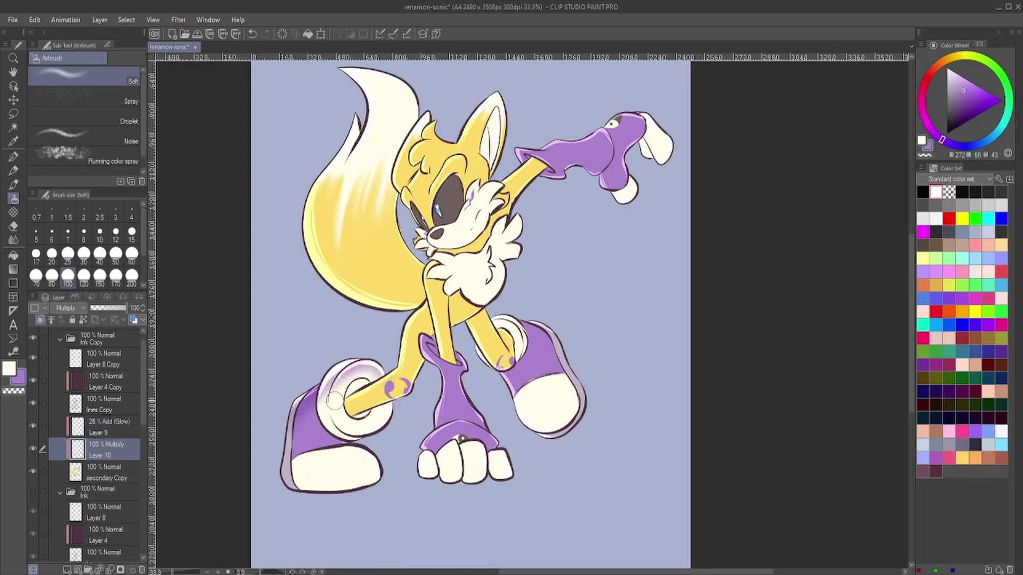
{"action": "left_click", "coordinate": [84, 275]}
{"action": "left_click_drag", "start_coordinate": [373, 471], "coordinate": [329, 431]}
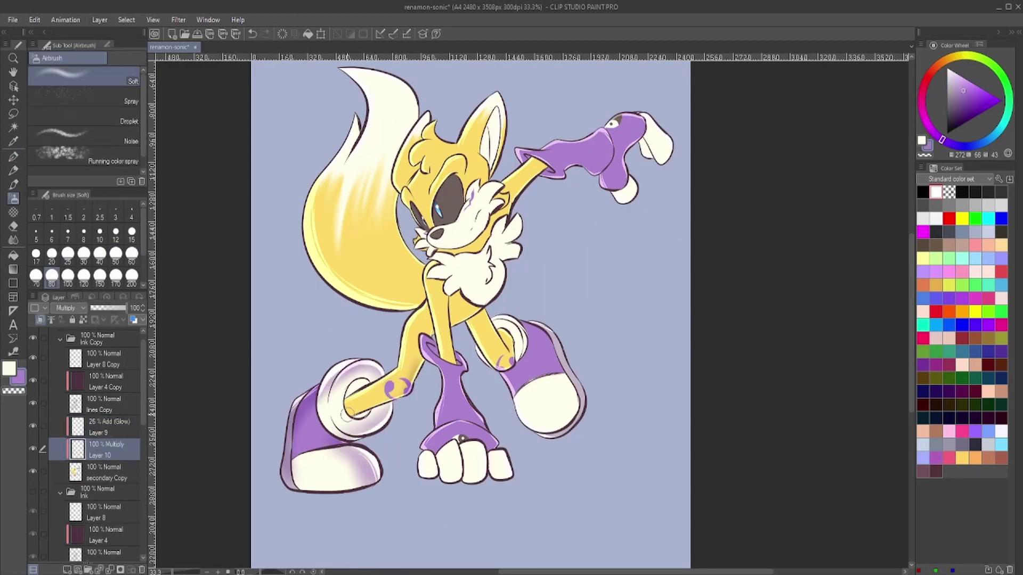
- Shade the other shoe, both legs and the planted glove with its fingers on Layer 10 at brush sizes 60 and 80
{"action": "left_click_drag", "start_coordinate": [506, 383], "coordinate": [573, 434]}
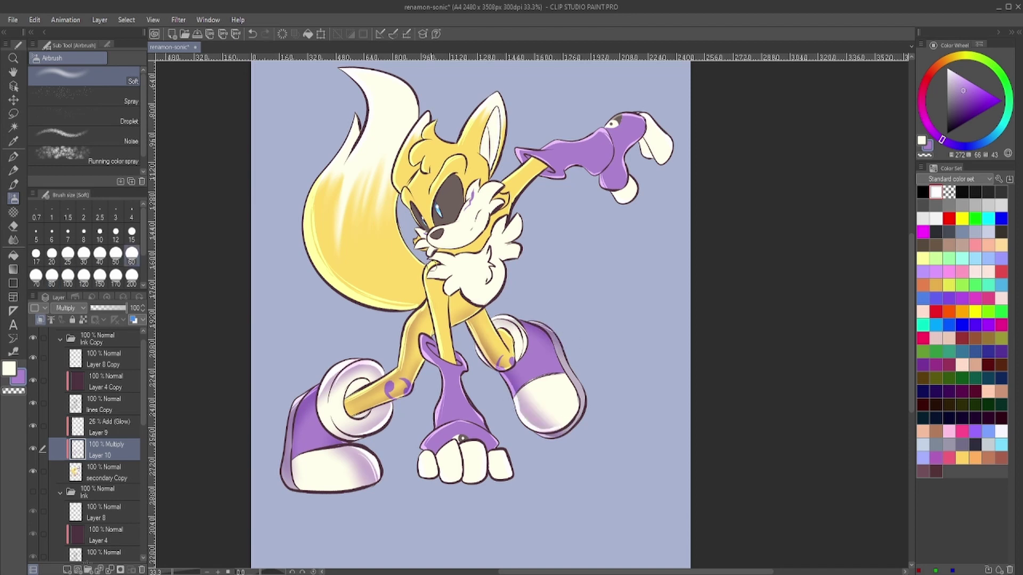
{"action": "left_click_drag", "start_coordinate": [445, 423], "coordinate": [458, 468]}
{"action": "left_click_drag", "start_coordinate": [469, 404], "coordinate": [500, 469]}
{"action": "scroll", "coordinate": [480, 320], "scroll_direction": "up", "scroll_amount": 3}
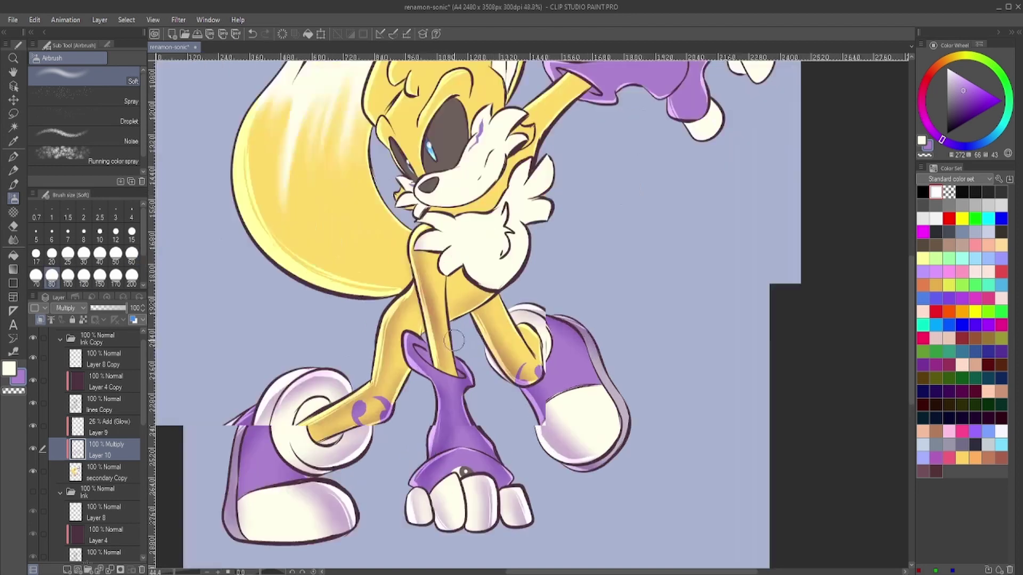
- Airbrush purple shadows on the planted arm, lower belly and upper leg on Layer 10 at brush size 60
{"action": "scroll", "coordinate": [433, 246], "scroll_direction": "down", "scroll_amount": 1}
{"action": "key", "text": "p"}
{"action": "left_click", "coordinate": [433, 247], "text": "alt"}
{"action": "left_click", "coordinate": [106, 427]}
{"action": "scroll", "coordinate": [433, 246], "scroll_direction": "up", "scroll_amount": 3}
{"action": "key", "text": "b"}
{"action": "left_click", "coordinate": [107, 450]}
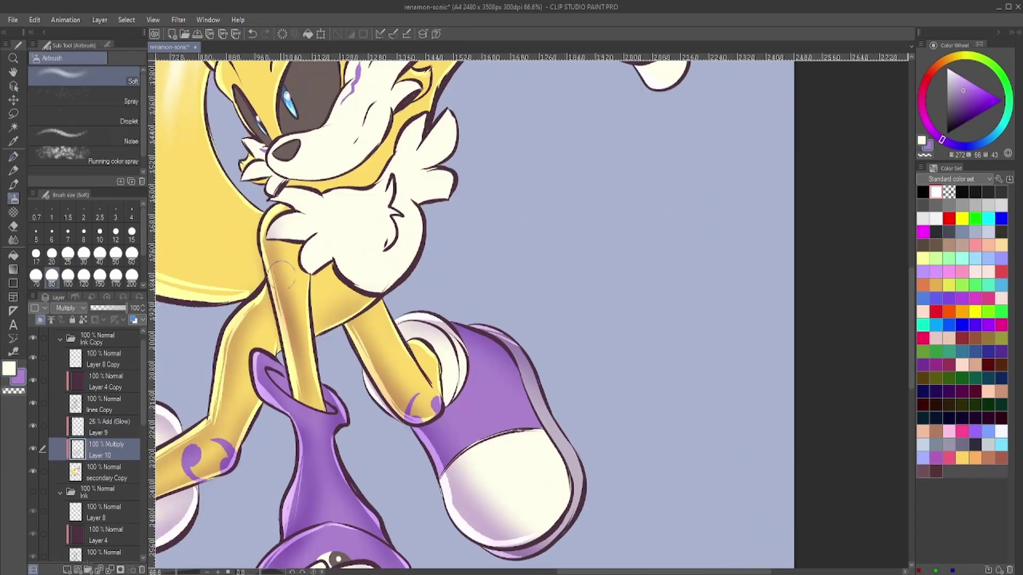
{"action": "left_click", "coordinate": [131, 253]}
{"action": "left_click_drag", "start_coordinate": [309, 283], "coordinate": [312, 394]}
{"action": "left_click_drag", "start_coordinate": [372, 303], "coordinate": [405, 352]}
- Shade the chest and shoulder fluff on the Multiply layer with the Soft airbrush at sizes 60 and 80
{"action": "left_click", "coordinate": [404, 352], "text": "alt"}
{"action": "left_click", "coordinate": [107, 427]}
{"action": "key", "text": "p"}
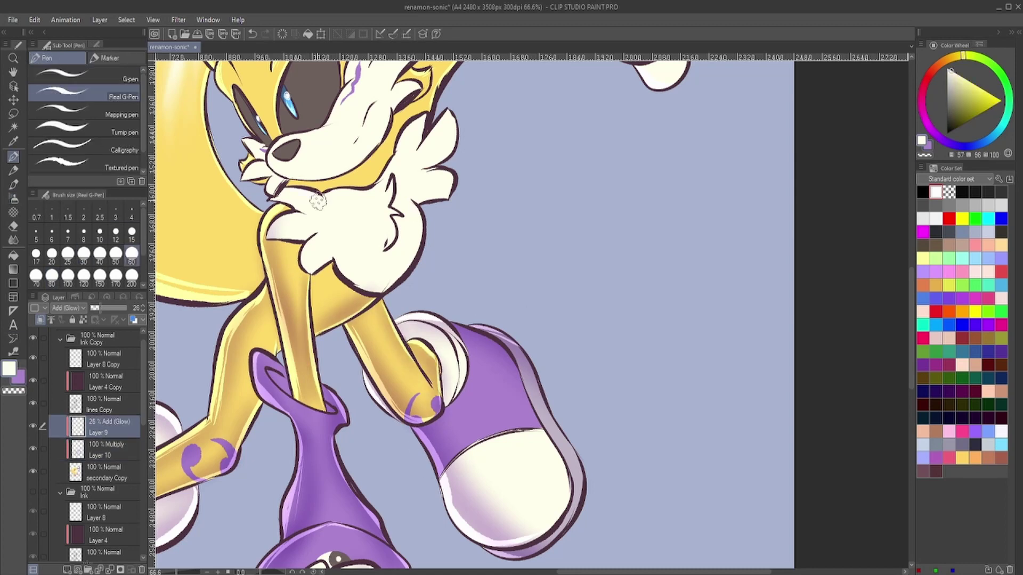
{"action": "left_click", "coordinate": [440, 112], "text": "alt"}
{"action": "left_click", "coordinate": [106, 450]}
{"action": "key", "text": "b"}
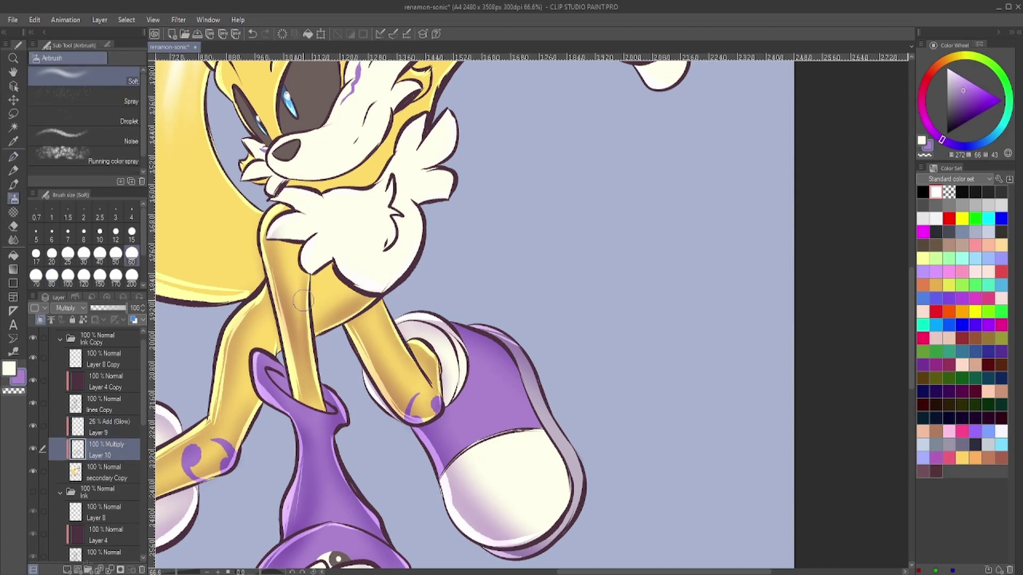
{"action": "left_click", "coordinate": [100, 253]}
{"action": "mouse_move", "coordinate": [319, 236]}
{"action": "left_mouse_down"}
{"action": "mouse_move", "coordinate": [313, 208]}
{"action": "mouse_move", "coordinate": [356, 201]}
{"action": "mouse_move", "coordinate": [434, 105]}
{"action": "mouse_move", "coordinate": [486, 141]}
{"action": "left_mouse_up"}
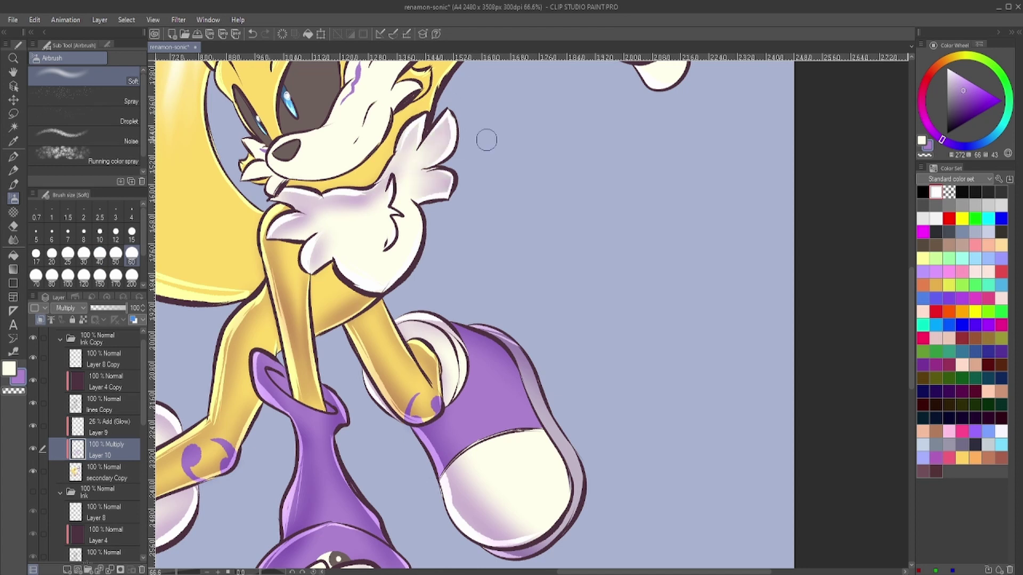
{"action": "left_click", "coordinate": [52, 275]}
{"action": "left_click_drag", "start_coordinate": [373, 224], "coordinate": [405, 271]}
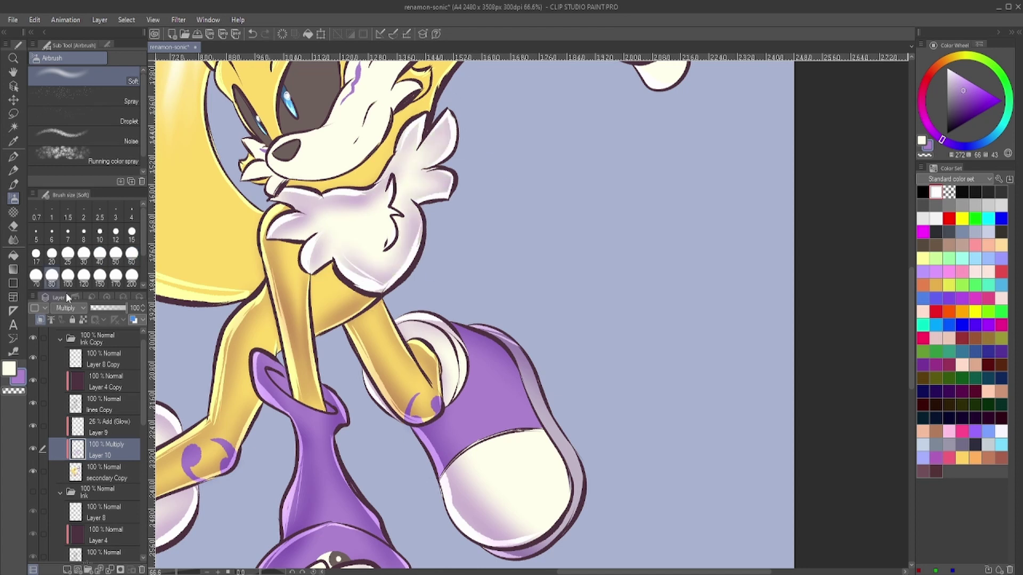
- Airbrush shadows along the raised arm, its glove and fingers on Layer 10
{"action": "left_click", "coordinate": [84, 253]}
{"action": "scroll", "coordinate": [529, 314], "scroll_direction": "down", "scroll_amount": 2}
{"action": "scroll", "coordinate": [373, 239], "scroll_direction": "up", "scroll_amount": 2}
{"action": "key", "text": "bracketright"}
{"action": "key", "text": "bracketright"}
{"action": "key", "text": "bracketright"}
{"action": "key", "text": "bracketright"}
{"action": "key", "text": "bracketright"}
{"action": "mouse_move", "coordinate": [373, 277]}
{"action": "left_mouse_down"}
{"action": "mouse_move", "coordinate": [426, 203]}
{"action": "mouse_move", "coordinate": [405, 157]}
{"action": "mouse_move", "coordinate": [554, 202]}
{"action": "mouse_move", "coordinate": [679, 118]}
{"action": "left_mouse_up"}
{"action": "scroll", "coordinate": [679, 118], "scroll_direction": "down", "scroll_amount": 2}
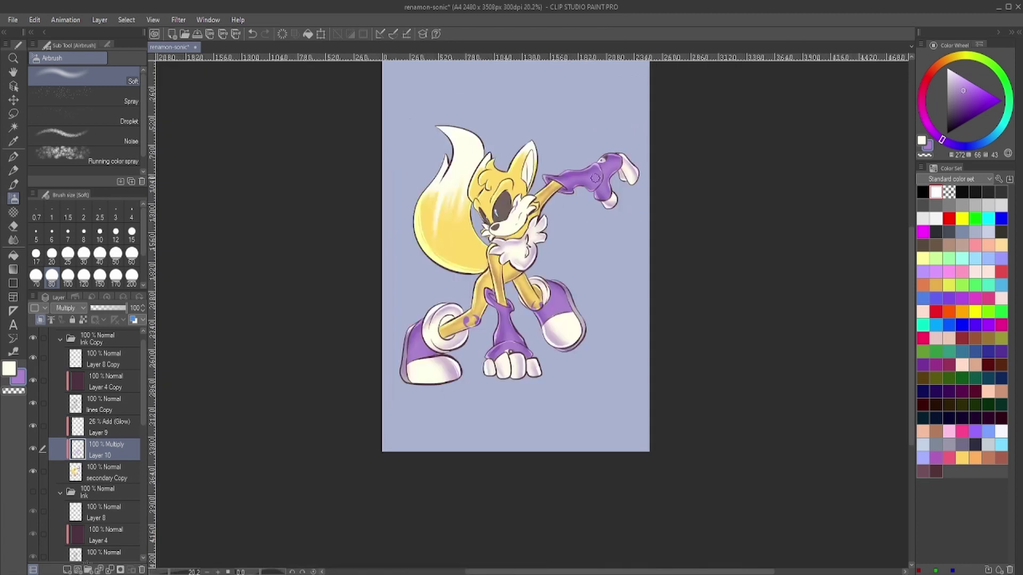
- Shade the tail's white tip and yellow outer curve with broad purple airbrush strokes on Layer 10
{"action": "scroll", "coordinate": [427, 213], "scroll_direction": "up", "scroll_amount": 1}
{"action": "left_click_drag", "start_coordinate": [405, 277], "coordinate": [453, 139]}
{"action": "key", "text": "bracketleft"}
{"action": "key", "text": "bracketleft"}
{"action": "scroll", "coordinate": [430, 301], "scroll_direction": "up", "scroll_amount": 1}
- Shade the ears, hair tufts, brows and forehead on Layer 10 with the Soft airbrush at size 60
{"action": "left_click_drag", "start_coordinate": [430, 301], "coordinate": [418, 312]}
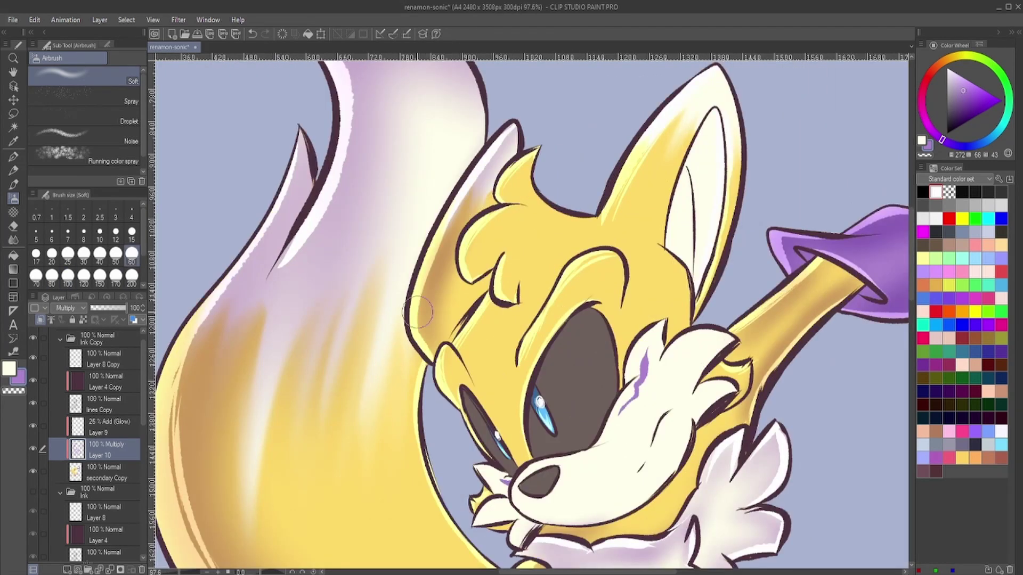
{"action": "left_click_drag", "start_coordinate": [469, 266], "coordinate": [512, 155]}
{"action": "left_click_drag", "start_coordinate": [464, 357], "coordinate": [501, 293]}
{"action": "left_click_drag", "start_coordinate": [447, 415], "coordinate": [613, 262]}
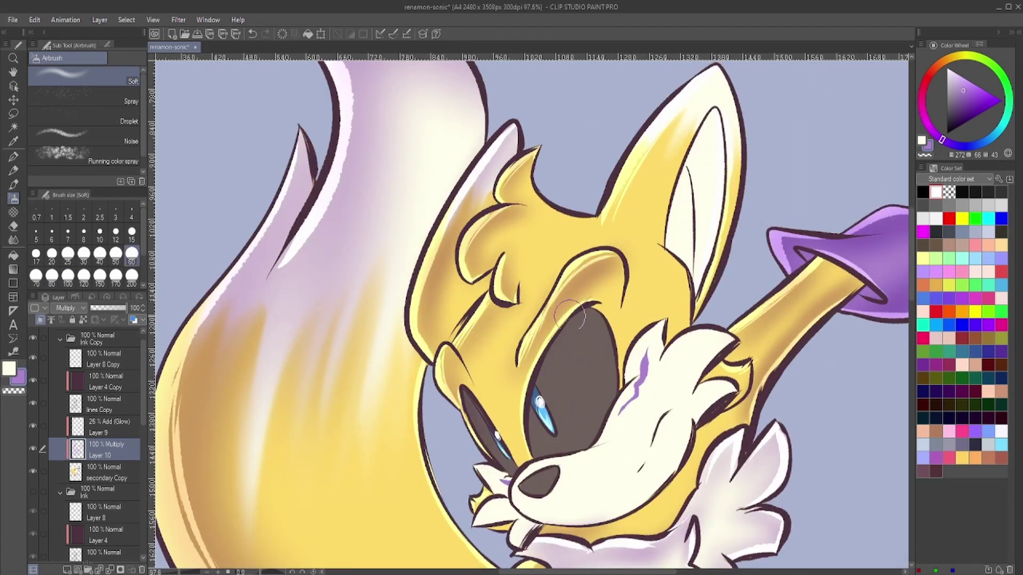
{"action": "left_click_drag", "start_coordinate": [554, 304], "coordinate": [480, 447]}
{"action": "scroll", "coordinate": [533, 309], "scroll_direction": "down", "scroll_amount": 1}
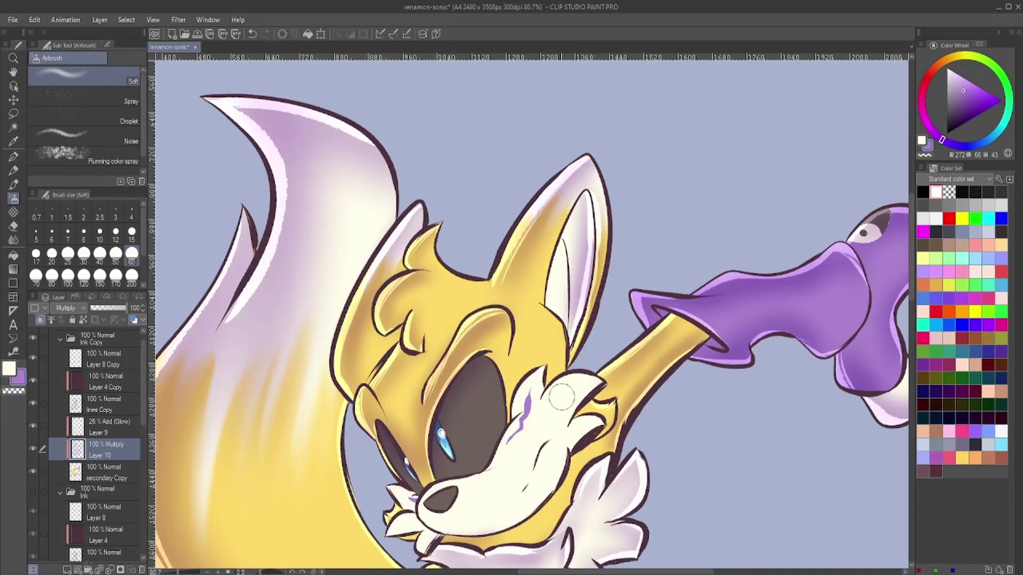
- Airbrush shadows on the nose, the small cheek tufts and the bridge of the muzzle on Layer 10
{"action": "left_click", "coordinate": [106, 427]}
{"action": "left_click", "coordinate": [11, 161]}
{"action": "scroll", "coordinate": [373, 381], "scroll_direction": "up", "scroll_amount": 3}
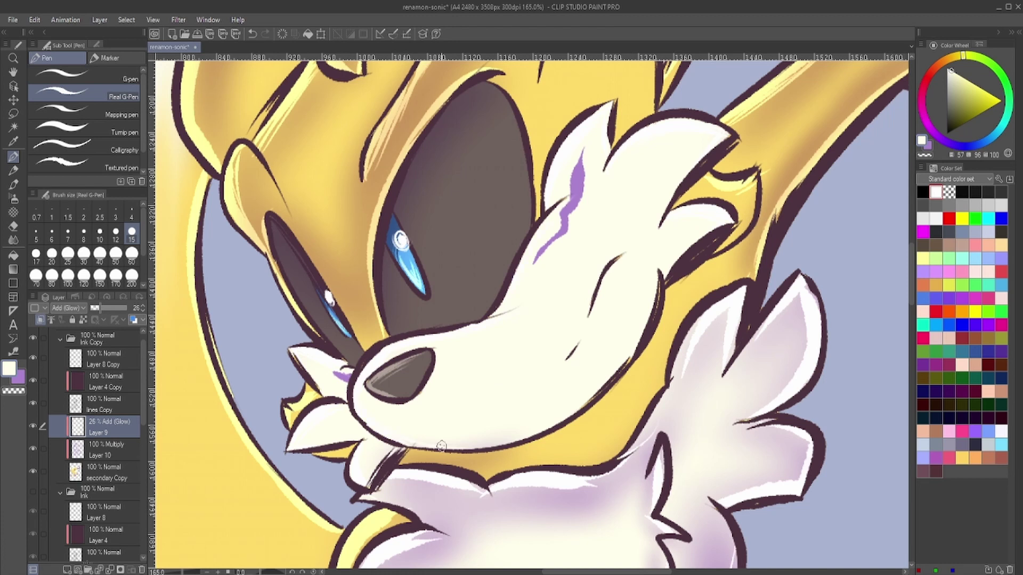
{"action": "key", "text": "b"}
{"action": "left_click_drag", "start_coordinate": [373, 389], "coordinate": [426, 368]}
{"action": "left_click_drag", "start_coordinate": [298, 372], "coordinate": [341, 346]}
{"action": "left_click_drag", "start_coordinate": [309, 442], "coordinate": [341, 415]}
{"action": "left_click_drag", "start_coordinate": [394, 448], "coordinate": [375, 477]}
{"action": "left_click_drag", "start_coordinate": [395, 368], "coordinate": [533, 320]}
{"action": "left_click_drag", "start_coordinate": [437, 373], "coordinate": [497, 327]}
- Shade the large cheek fluff and the muzzle's side and underside on Layer 10 at brush size 40
{"action": "key", "text": "bracketright"}
{"action": "key", "text": "bracketright"}
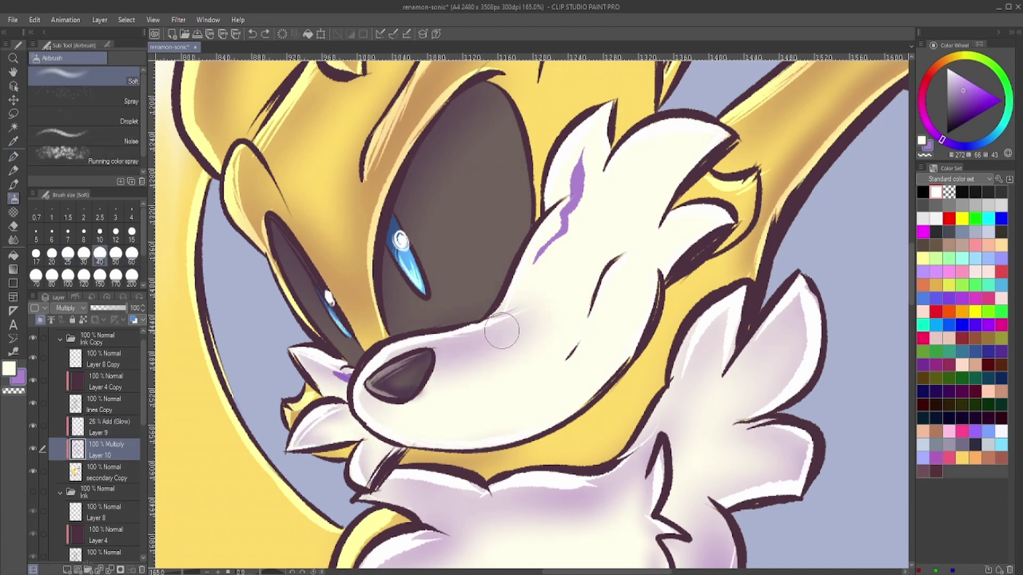
{"action": "left_click_drag", "start_coordinate": [693, 160], "coordinate": [548, 350]}
{"action": "left_click_drag", "start_coordinate": [372, 426], "coordinate": [596, 383]}
{"action": "left_click_drag", "start_coordinate": [639, 266], "coordinate": [565, 357]}
- Add an Add (Glow) layer above Layer 9 at 71% opacity and raise Layer 9's opacity to 37%
{"action": "key", "text": "ctrl+0"}
{"action": "scroll", "coordinate": [588, 221], "scroll_direction": "up", "scroll_amount": 3}
{"action": "key", "text": "ctrl+shift+n"}
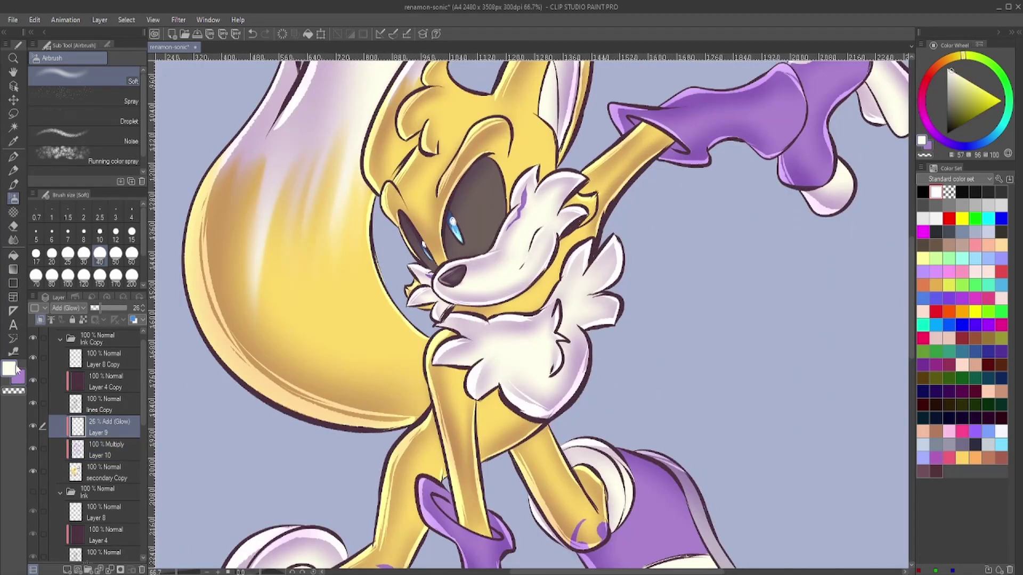
{"action": "key", "text": "p"}
{"action": "left_click", "coordinate": [66, 307]}
{"action": "left_click", "coordinate": [66, 128]}
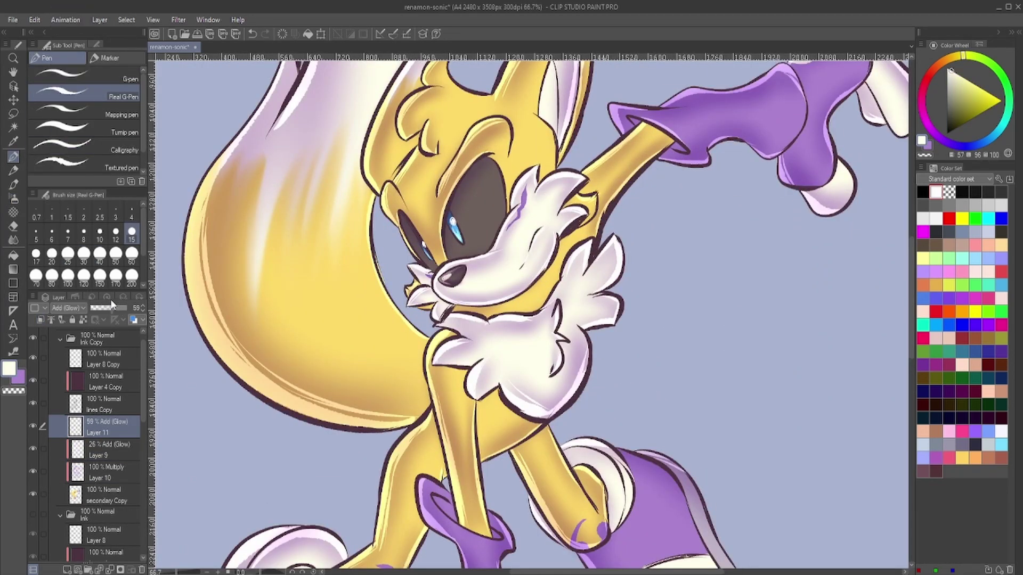
{"action": "key", "text": "ctrl+0"}
{"action": "mouse_move", "coordinate": [96, 308]}
{"action": "left_mouse_down"}
{"action": "mouse_move", "coordinate": [116, 308]}
{"action": "mouse_move", "coordinate": [104, 308]}
{"action": "left_mouse_up"}
{"action": "left_click", "coordinate": [106, 450]}
- Shift the Multiply shadow layer's colour towards pink with the Hue/Saturation/Luminosity correction
{"action": "left_click", "coordinate": [106, 472]}
{"action": "scroll", "coordinate": [450, 315], "scroll_direction": "up", "scroll_amount": 1}
{"action": "key", "text": "ctrl+u"}
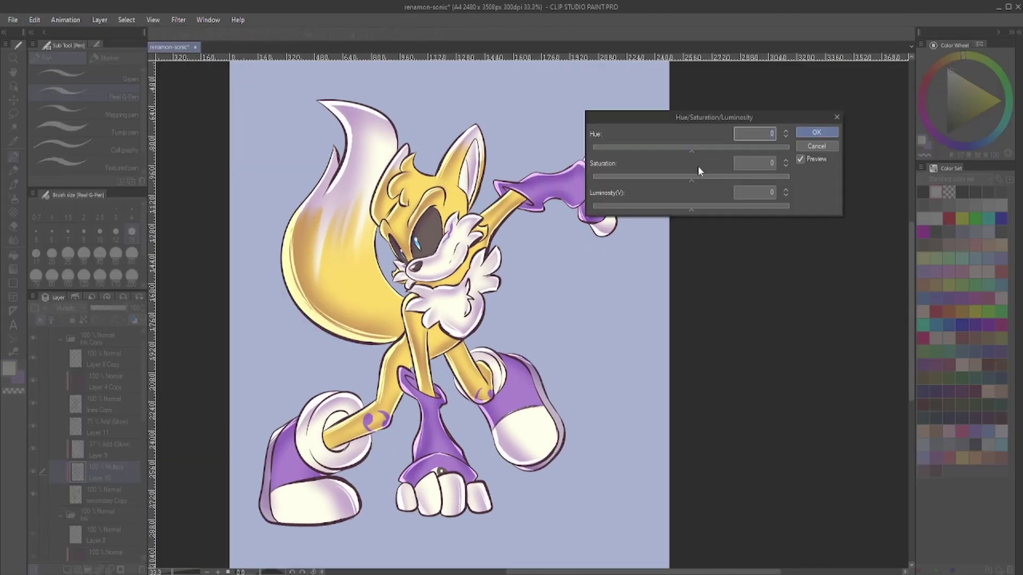
{"action": "left_click_drag", "start_coordinate": [706, 152], "coordinate": [713, 151]}
{"action": "left_click_drag", "start_coordinate": [691, 210], "coordinate": [705, 143]}
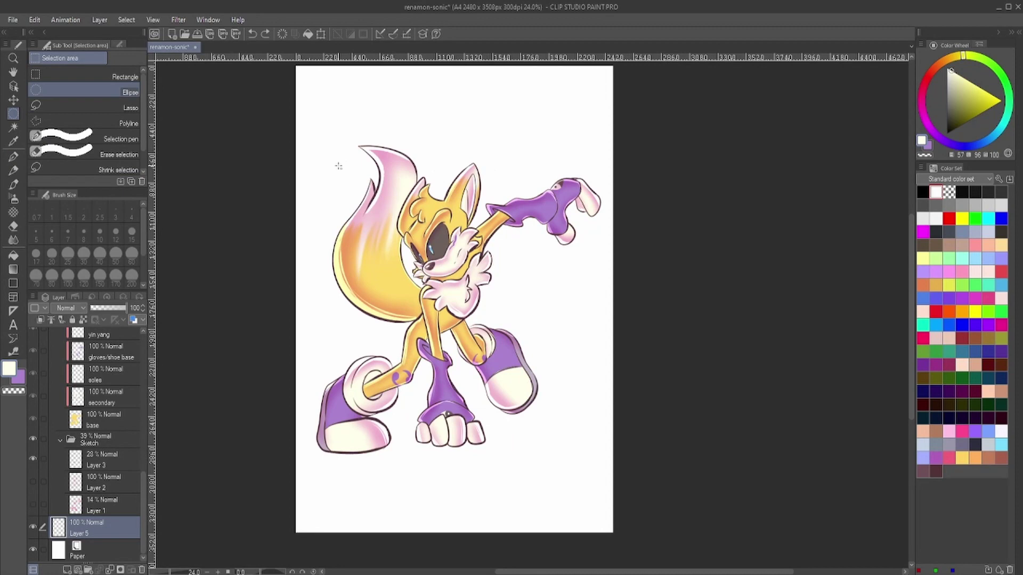
- Make a large circular selection behind the fox on Layer 5 and fill it with light violet
{"action": "left_click_drag", "start_coordinate": [338, 166], "coordinate": [575, 416]}
{"action": "left_click", "coordinate": [958, 145]}
{"action": "left_click", "coordinate": [962, 84]}
{"action": "key", "text": "alt+BackSpace"}
{"action": "left_click", "coordinate": [971, 72]}
{"action": "key", "text": "alt+BackSpace"}
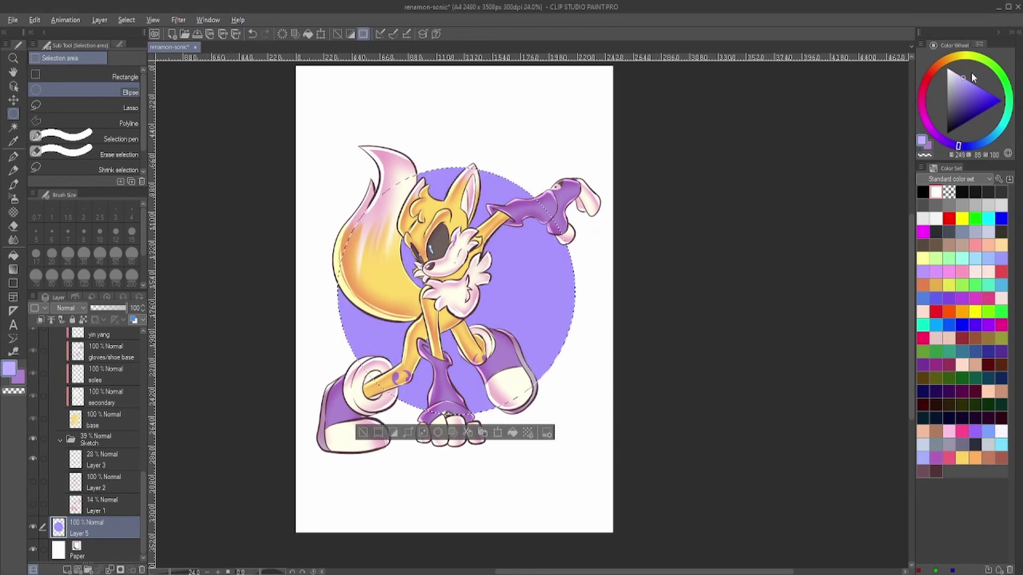
- Merge the new layer into the circle layer and recolour it with Hue/Saturation/Luminosity, using saturation 33 and luminosity 21
{"action": "left_click", "coordinate": [35, 20]}
{"action": "scroll", "coordinate": [113, 544], "scroll_direction": "up", "scroll_amount": 1}
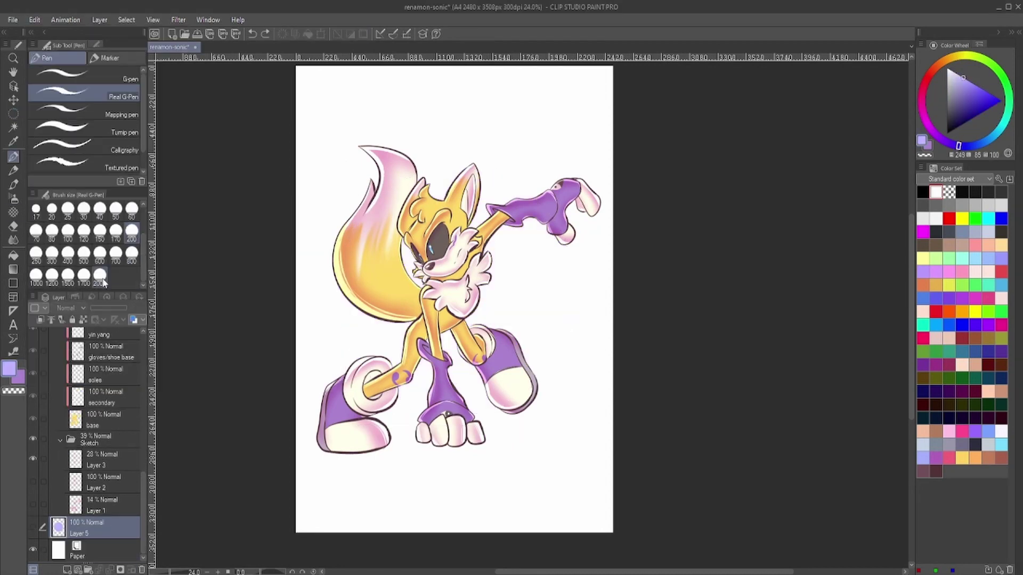
{"action": "left_click", "coordinate": [33, 549]}
{"action": "left_click", "coordinate": [33, 549]}
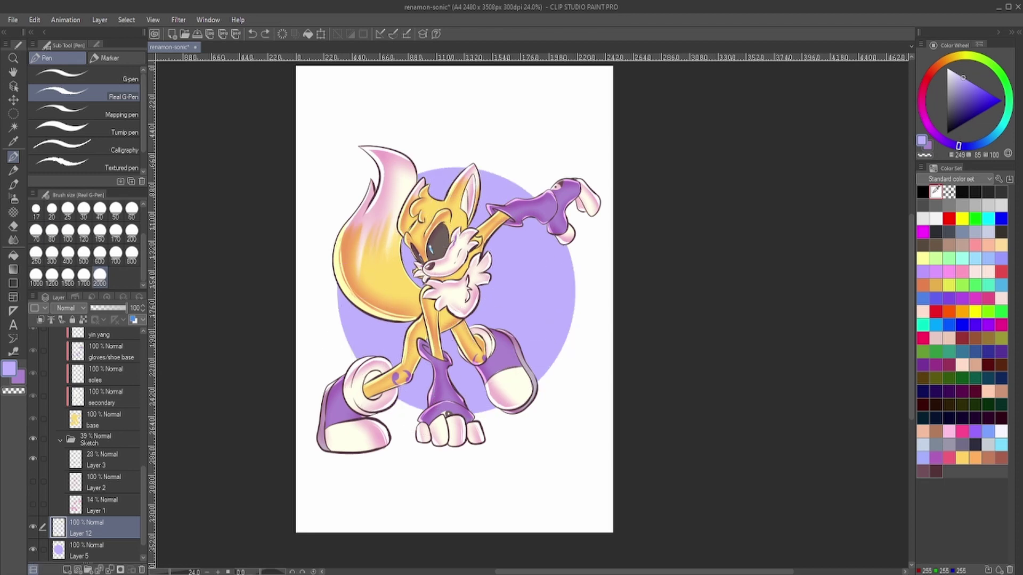
{"action": "key", "text": "ctrl+e"}
{"action": "left_click", "coordinate": [35, 20]}
{"action": "left_click", "coordinate": [249, 289]}
{"action": "left_click_drag", "start_coordinate": [691, 149], "coordinate": [705, 179]}
{"action": "left_click_drag", "start_coordinate": [691, 208], "coordinate": [719, 206]}
{"action": "left_click_drag", "start_coordinate": [705, 179], "coordinate": [730, 181]}
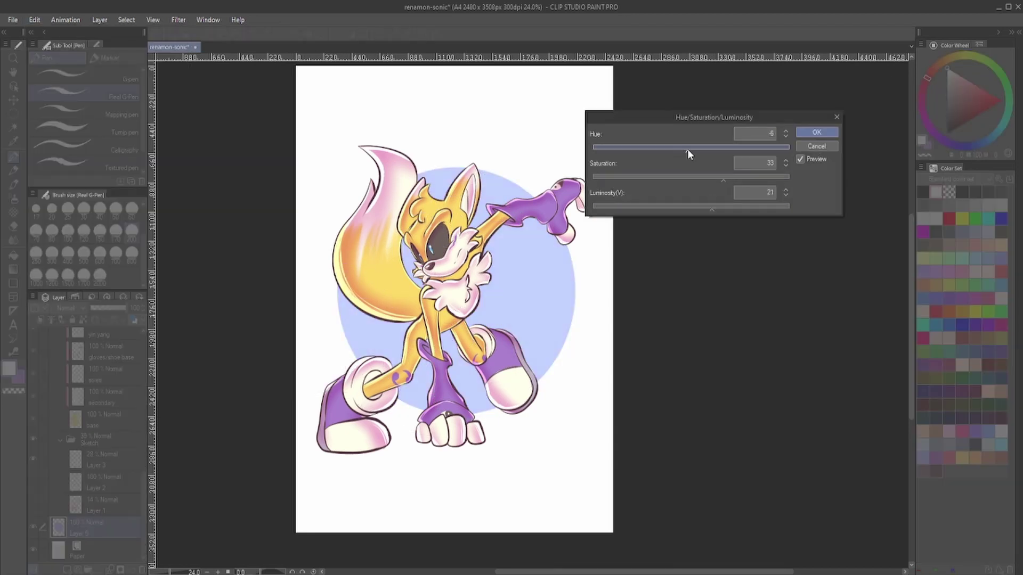
{"action": "left_click", "coordinate": [816, 132]}
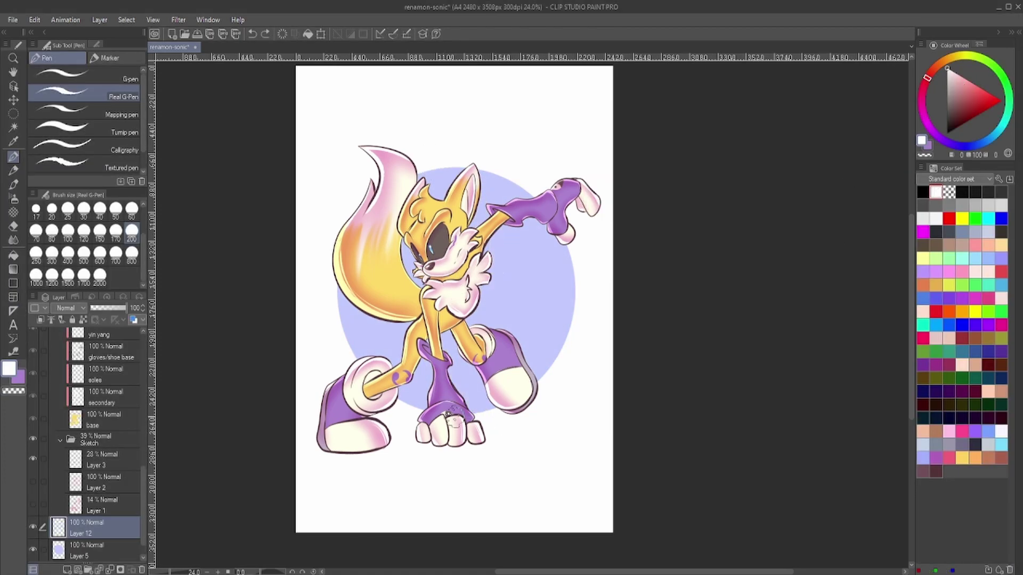
- Set Layer 12's opacity to 56% and fill a dark slate yin-yang half over the circle on a new clipped layer
{"action": "left_click_drag", "start_coordinate": [126, 307], "coordinate": [111, 307]}
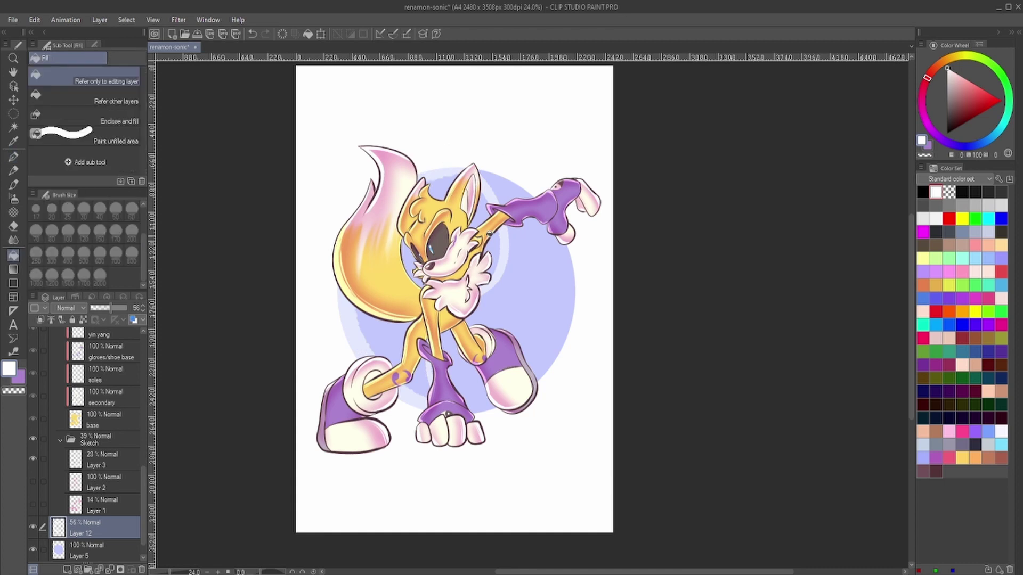
{"action": "key", "text": "ctrl+shift+n"}
{"action": "left_click", "coordinate": [948, 232]}
{"action": "mouse_move", "coordinate": [480, 171]}
{"action": "left_mouse_down"}
{"action": "mouse_move", "coordinate": [563, 265]}
{"action": "mouse_move", "coordinate": [554, 373]}
{"action": "left_mouse_up"}
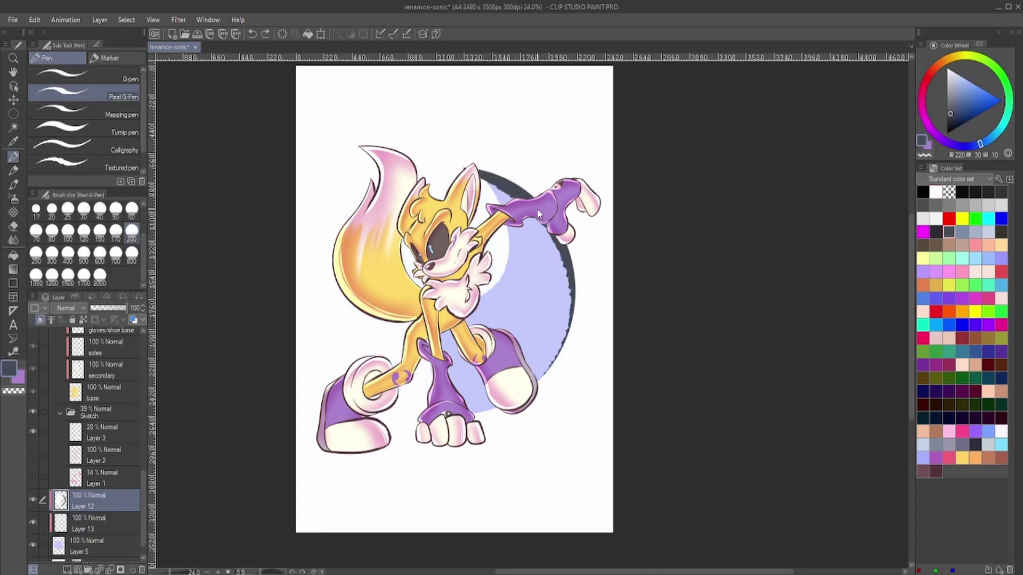
{"action": "left_click_drag", "start_coordinate": [565, 224], "coordinate": [538, 381]}
{"action": "left_click_drag", "start_coordinate": [511, 230], "coordinate": [469, 325]}
{"action": "key", "text": "g"}
{"action": "left_click", "coordinate": [522, 298]}
{"action": "scroll", "coordinate": [34, 335], "scroll_direction": "up", "scroll_amount": 10}
{"action": "left_click", "coordinate": [33, 336]}
{"action": "scroll", "coordinate": [33, 373], "scroll_direction": "down", "scroll_amount": 10}
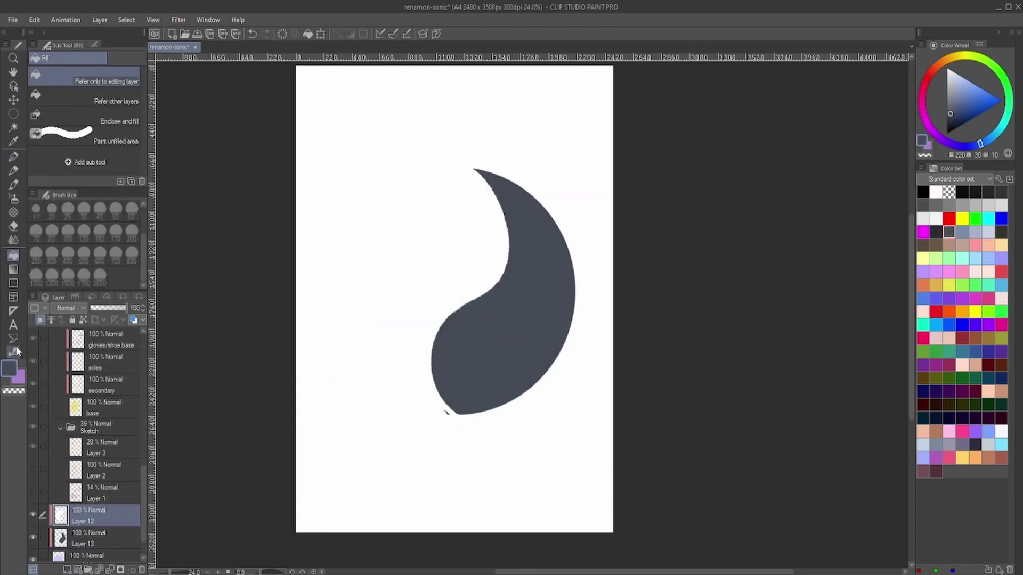
- Place the contrasting dots in the light and dark halves of the yin-yang circle with the Real G-Pen
{"action": "key", "text": "p"}
{"action": "mouse_move", "coordinate": [110, 311]}
{"action": "left_mouse_down"}
{"action": "mouse_move", "coordinate": [128, 310]}
{"action": "mouse_move", "coordinate": [106, 308]}
{"action": "left_mouse_up"}
{"action": "left_click", "coordinate": [434, 229]}
{"action": "left_click", "coordinate": [486, 361]}
- Lower the opacity of the yin-yang's dark half and soften its colour against the circle
{"action": "left_click_drag", "start_coordinate": [143, 373], "coordinate": [139, 492]}
{"action": "scroll", "coordinate": [139, 492], "scroll_direction": "down", "scroll_amount": 5}
{"action": "mouse_move", "coordinate": [127, 311]}
{"action": "left_mouse_down"}
{"action": "mouse_move", "coordinate": [96, 312]}
{"action": "mouse_move", "coordinate": [108, 311]}
{"action": "left_mouse_up"}
{"action": "left_click", "coordinate": [96, 527]}
{"action": "left_click", "coordinate": [34, 20]}
{"action": "left_click", "coordinate": [213, 253]}
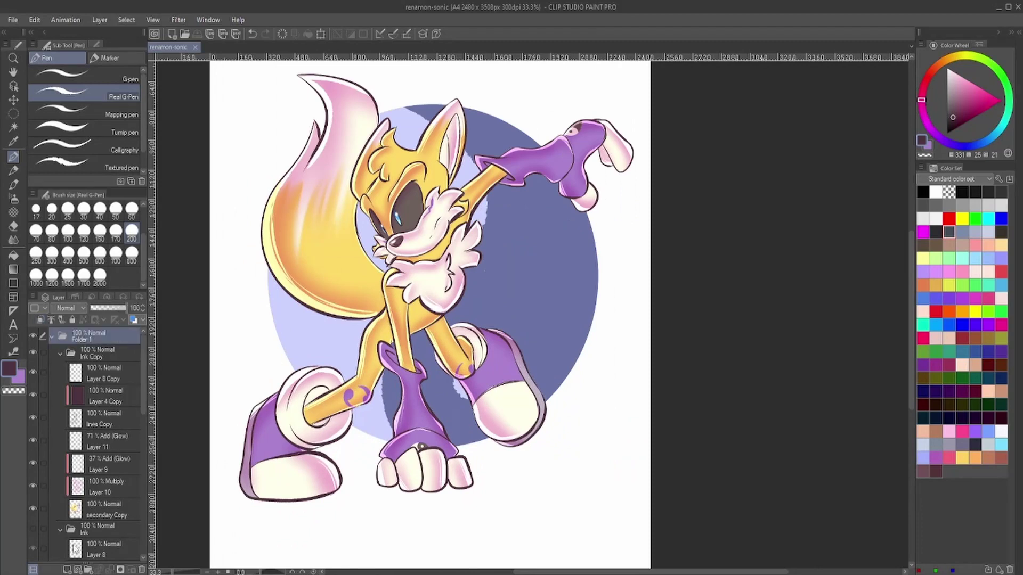
- Draw the artist's white signature beside the fox on a new top layer, duplicate that layer and ready it for moving
{"action": "key", "text": "ctrl+shift+n"}
{"action": "left_click", "coordinate": [132, 210]}
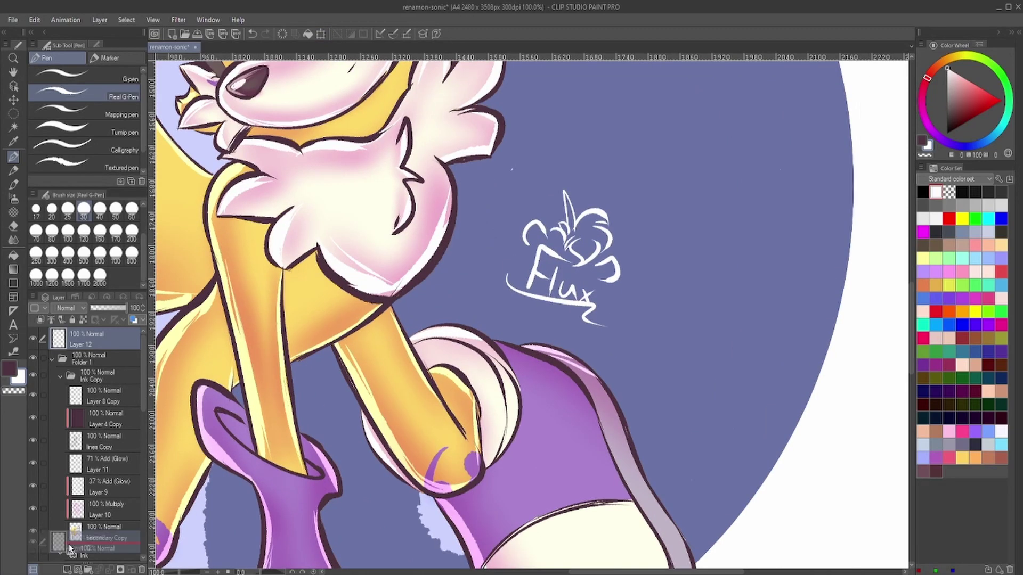
{"action": "key", "text": "k"}
{"action": "left_click", "coordinate": [93, 339]}
{"action": "key", "text": "ctrl+e"}
{"action": "key", "text": "ctrl+e"}
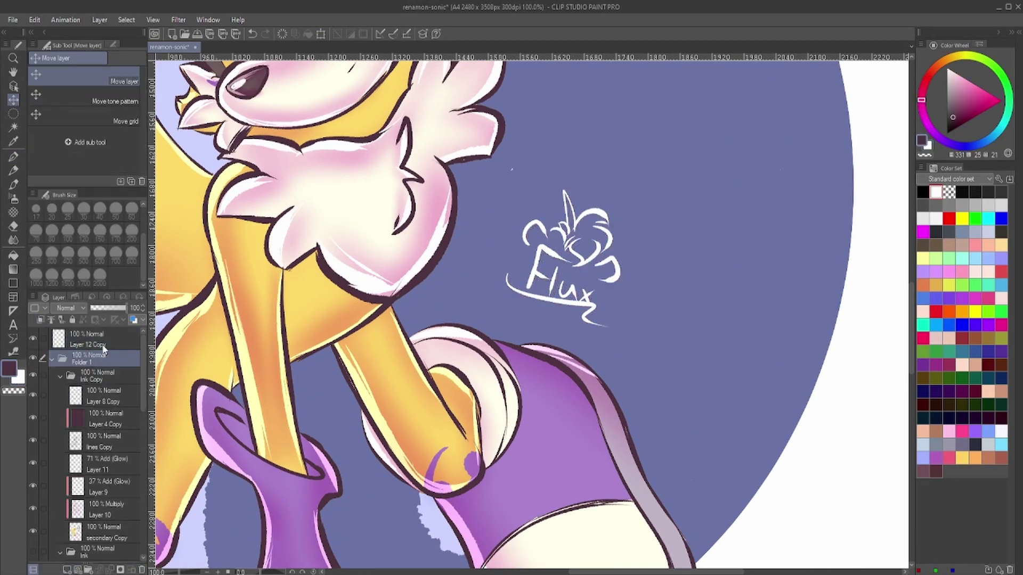
{"action": "left_click", "coordinate": [14, 158]}
{"action": "left_click", "coordinate": [534, 302], "text": "ctrl+shift"}
{"action": "key", "text": "k"}
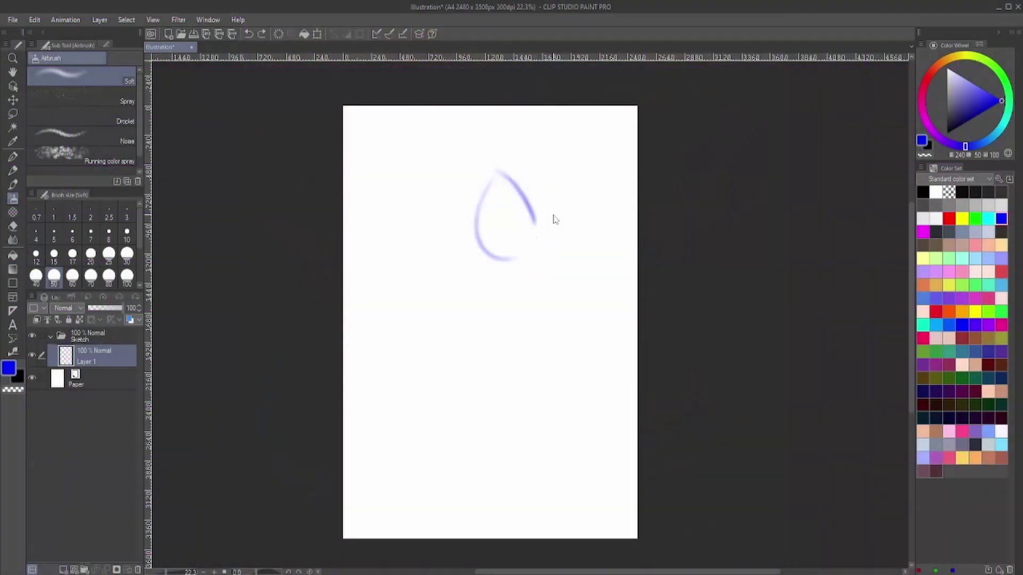
- Rough in a new character's head, fist, shoulder arc, thigh line and raised shoe in blue airbrush at size 50
{"action": "left_click_drag", "start_coordinate": [402, 242], "coordinate": [482, 250]}
{"action": "key", "text": "ctrl+z"}
{"action": "key", "text": "ctrl+z"}
{"action": "mouse_move", "coordinate": [407, 240]}
{"action": "left_mouse_down"}
{"action": "mouse_move", "coordinate": [427, 248]}
{"action": "mouse_move", "coordinate": [450, 197]}
{"action": "left_mouse_up"}
{"action": "left_click_drag", "start_coordinate": [462, 202], "coordinate": [498, 302]}
{"action": "key", "text": "ctrl+z"}
{"action": "left_click_drag", "start_coordinate": [463, 250], "coordinate": [440, 291]}
{"action": "key", "text": "ctrl+z"}
{"action": "mouse_move", "coordinate": [437, 327]}
{"action": "left_mouse_down"}
{"action": "mouse_move", "coordinate": [549, 304]}
{"action": "mouse_move", "coordinate": [525, 445]}
{"action": "left_mouse_up"}
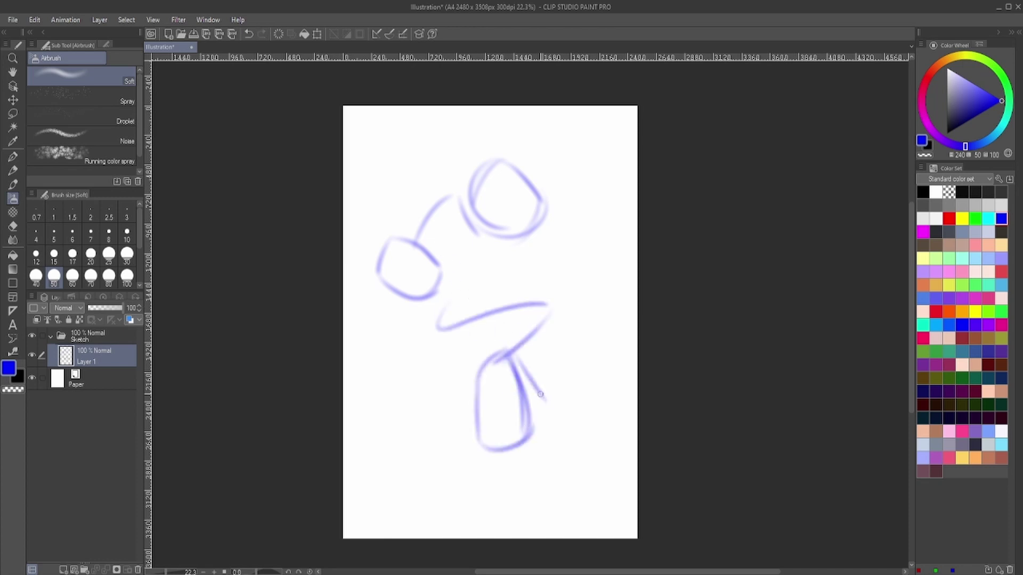
- Sketch the raised shoe's side and ankle cuff, plus the other foot's cuff and shoe lower on the page
{"action": "left_click_drag", "start_coordinate": [511, 351], "coordinate": [543, 404]}
{"action": "left_click_drag", "start_coordinate": [496, 346], "coordinate": [536, 361]}
{"action": "left_click_drag", "start_coordinate": [450, 345], "coordinate": [405, 492]}
{"action": "left_click_drag", "start_coordinate": [420, 426], "coordinate": [395, 525]}
{"action": "key", "text": "ctrl+z"}
{"action": "mouse_move", "coordinate": [411, 434]}
{"action": "left_mouse_down"}
{"action": "mouse_move", "coordinate": [450, 402]}
{"action": "mouse_move", "coordinate": [407, 458]}
{"action": "left_mouse_up"}
{"action": "mouse_move", "coordinate": [426, 426]}
{"action": "left_mouse_down"}
{"action": "mouse_move", "coordinate": [386, 527]}
{"action": "mouse_move", "coordinate": [452, 511]}
{"action": "left_mouse_up"}
- Sketch the long curve sweeping behind the legs, the torso and chest lines, and the standing leg
{"action": "left_click_drag", "start_coordinate": [450, 328], "coordinate": [565, 501]}
{"action": "left_click_drag", "start_coordinate": [455, 272], "coordinate": [521, 243]}
{"action": "key", "text": "ctrl+z"}
{"action": "left_click_drag", "start_coordinate": [453, 315], "coordinate": [509, 248]}
{"action": "mouse_move", "coordinate": [455, 269]}
{"action": "left_mouse_down"}
{"action": "mouse_move", "coordinate": [520, 227]}
{"action": "mouse_move", "coordinate": [466, 312]}
{"action": "left_mouse_up"}
{"action": "key", "text": "ctrl+z"}
{"action": "mouse_move", "coordinate": [437, 248]}
{"action": "left_mouse_down"}
{"action": "mouse_move", "coordinate": [424, 335]}
{"action": "mouse_move", "coordinate": [554, 297]}
{"action": "left_mouse_up"}
{"action": "key", "text": "ctrl+z"}
{"action": "left_click_drag", "start_coordinate": [440, 356], "coordinate": [432, 394]}
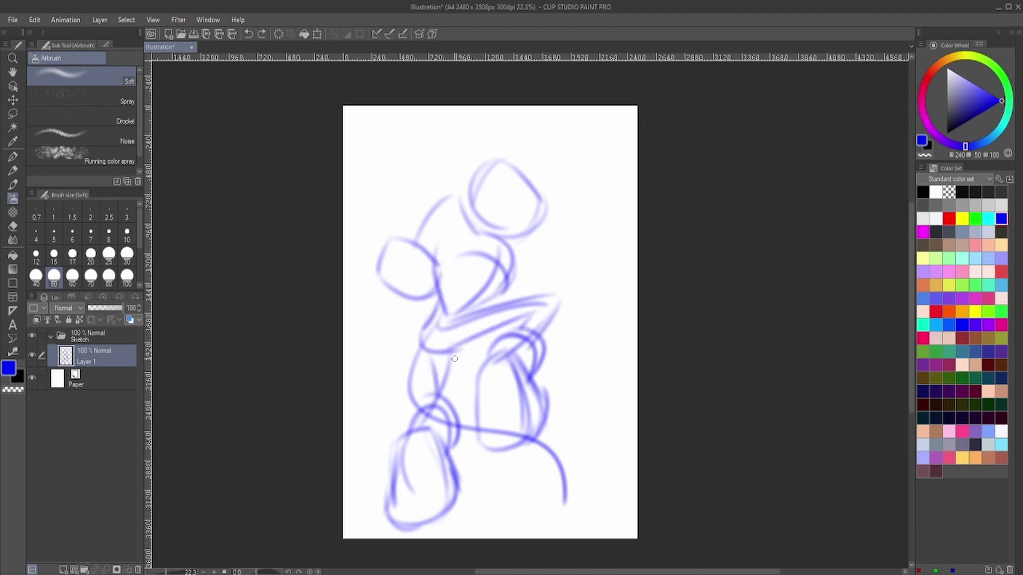
- Rough in the standing leg's inner line and the second hand beside the raised knee
{"action": "left_click_drag", "start_coordinate": [460, 344], "coordinate": [450, 408]}
{"action": "key", "text": "ctrl+z"}
{"action": "mouse_move", "coordinate": [515, 280]}
{"action": "left_mouse_down"}
{"action": "mouse_move", "coordinate": [519, 330]}
{"action": "mouse_move", "coordinate": [559, 368]}
{"action": "left_mouse_up"}
{"action": "key", "text": "ctrl+z"}
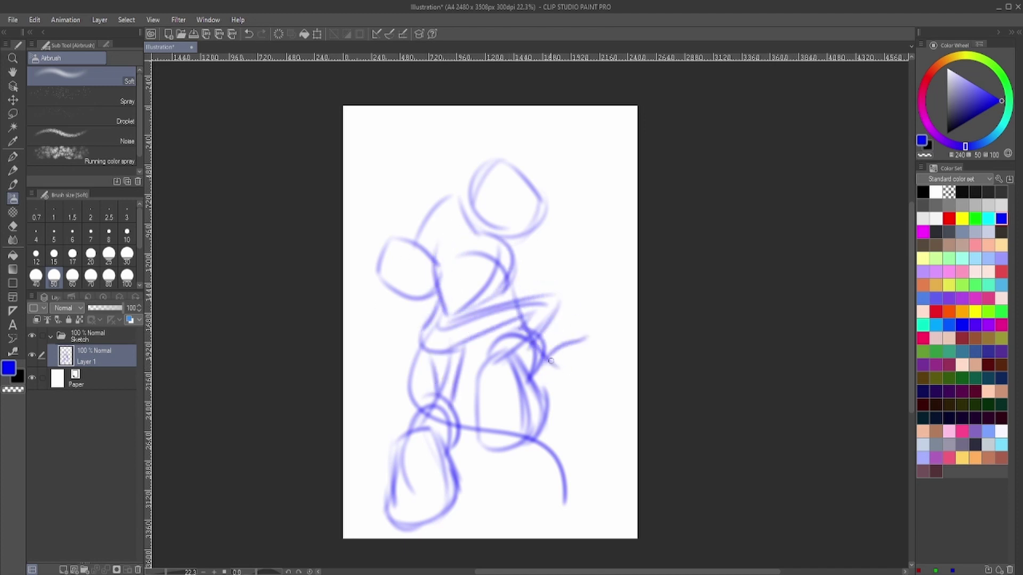
{"action": "key", "text": "ctrl+z"}
{"action": "left_click_drag", "start_coordinate": [565, 303], "coordinate": [556, 362]}
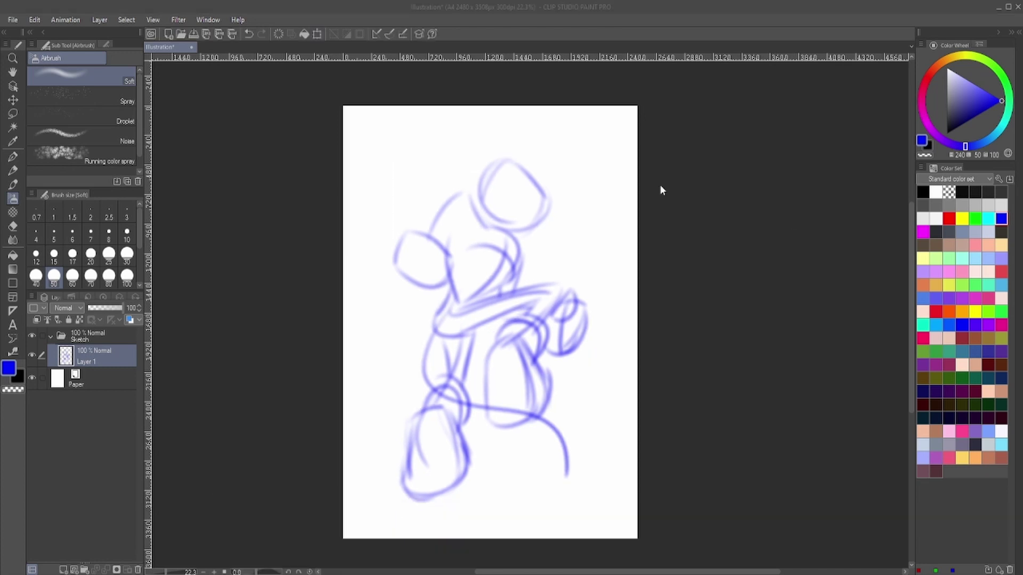
- Draw curved face guidelines across the head, and add a new layer above the rough sketch faded to 45% opacity
{"action": "scroll", "coordinate": [565, 165], "scroll_direction": "up", "scroll_amount": 1}
{"action": "left_click_drag", "start_coordinate": [479, 160], "coordinate": [463, 229]}
{"action": "key", "text": "ctrl+z"}
{"action": "mouse_move", "coordinate": [506, 191]}
{"action": "left_mouse_down"}
{"action": "mouse_move", "coordinate": [527, 245]}
{"action": "mouse_move", "coordinate": [532, 234]}
{"action": "left_mouse_up"}
{"action": "left_click_drag", "start_coordinate": [469, 176], "coordinate": [504, 255]}
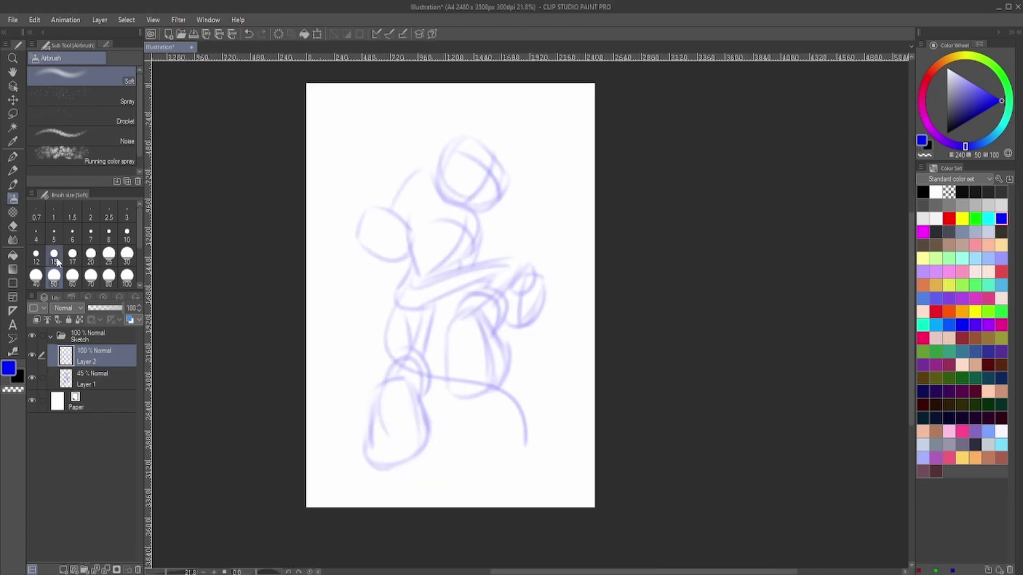
- Sketch the two tall, pointed eyes over the head rough with the soft airbrush at size 10
{"action": "scroll", "coordinate": [445, 288], "scroll_direction": "down", "scroll_amount": 2}
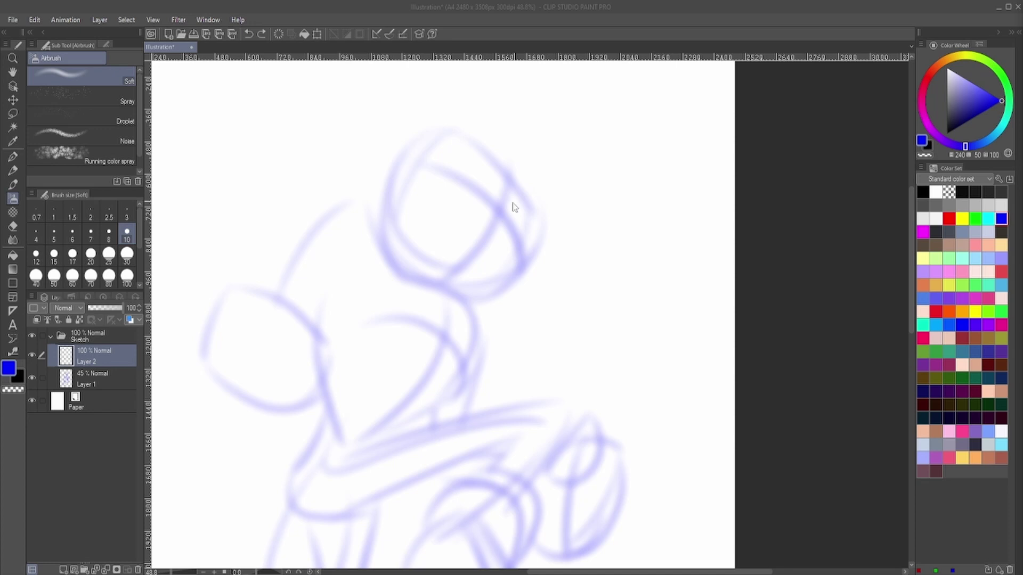
{"action": "key", "text": "ctrl+z"}
{"action": "mouse_move", "coordinate": [515, 206]}
{"action": "left_mouse_down"}
{"action": "mouse_move", "coordinate": [511, 176]}
{"action": "mouse_move", "coordinate": [480, 127]}
{"action": "left_mouse_up"}
{"action": "mouse_move", "coordinate": [527, 237]}
{"action": "left_mouse_down"}
{"action": "mouse_move", "coordinate": [535, 178]}
{"action": "mouse_move", "coordinate": [493, 110]}
{"action": "left_mouse_up"}
{"action": "key", "text": "ctrl+z"}
{"action": "left_click_drag", "start_coordinate": [511, 231], "coordinate": [477, 221]}
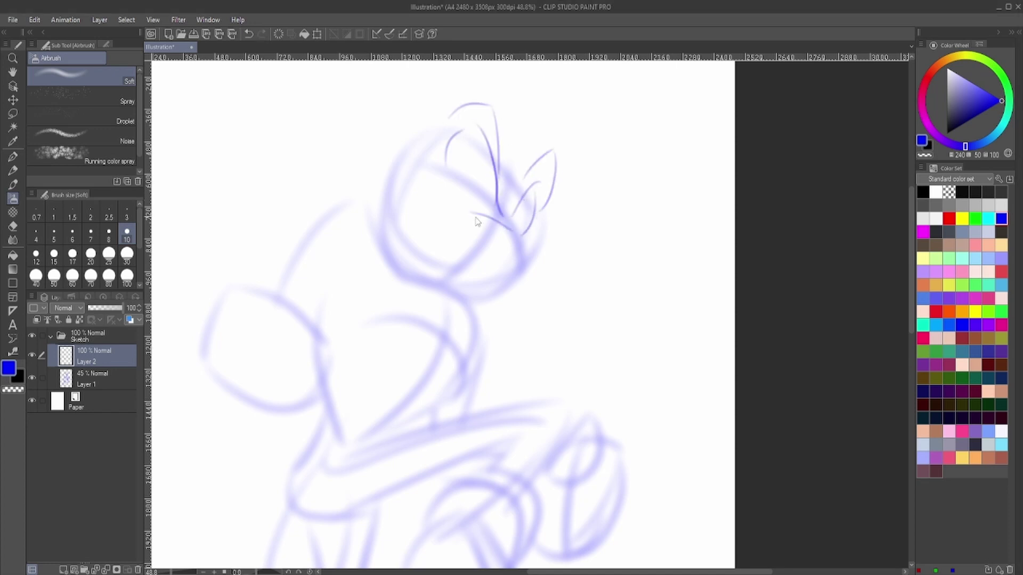
- Outline the rounded muzzle below the eyes and draw a jagged mouth inside it
{"action": "key", "text": "ctrl+z"}
{"action": "left_click_drag", "start_coordinate": [408, 180], "coordinate": [509, 217]}
{"action": "left_click_drag", "start_coordinate": [407, 191], "coordinate": [508, 282]}
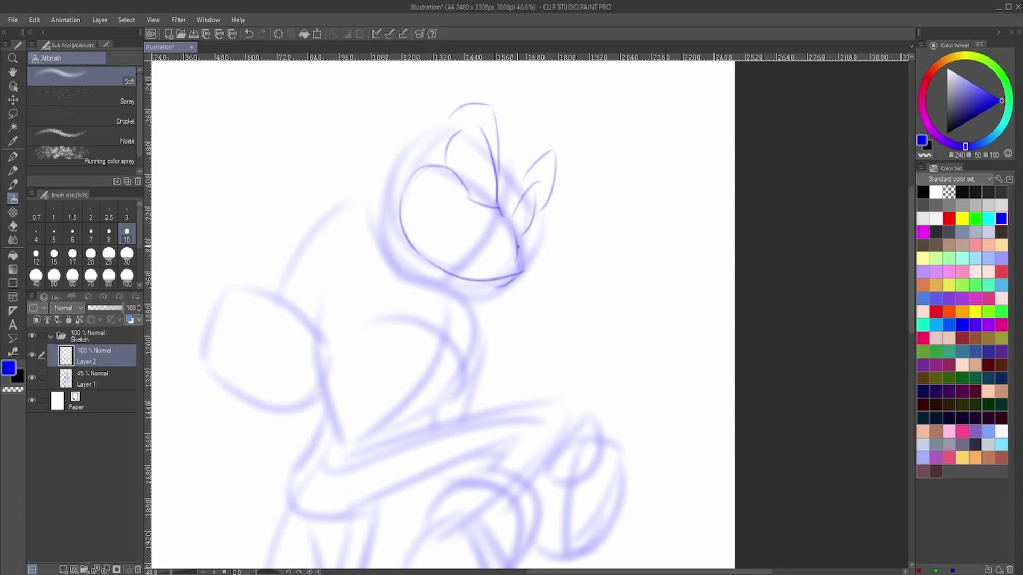
{"action": "left_click_drag", "start_coordinate": [520, 244], "coordinate": [518, 278]}
{"action": "left_click_drag", "start_coordinate": [441, 280], "coordinate": [530, 274]}
{"action": "mouse_move", "coordinate": [431, 180]}
{"action": "left_mouse_down"}
{"action": "mouse_move", "coordinate": [426, 212]}
{"action": "mouse_move", "coordinate": [478, 228]}
{"action": "left_mouse_up"}
{"action": "key", "text": "ctrl+z"}
{"action": "left_click_drag", "start_coordinate": [446, 178], "coordinate": [430, 209]}
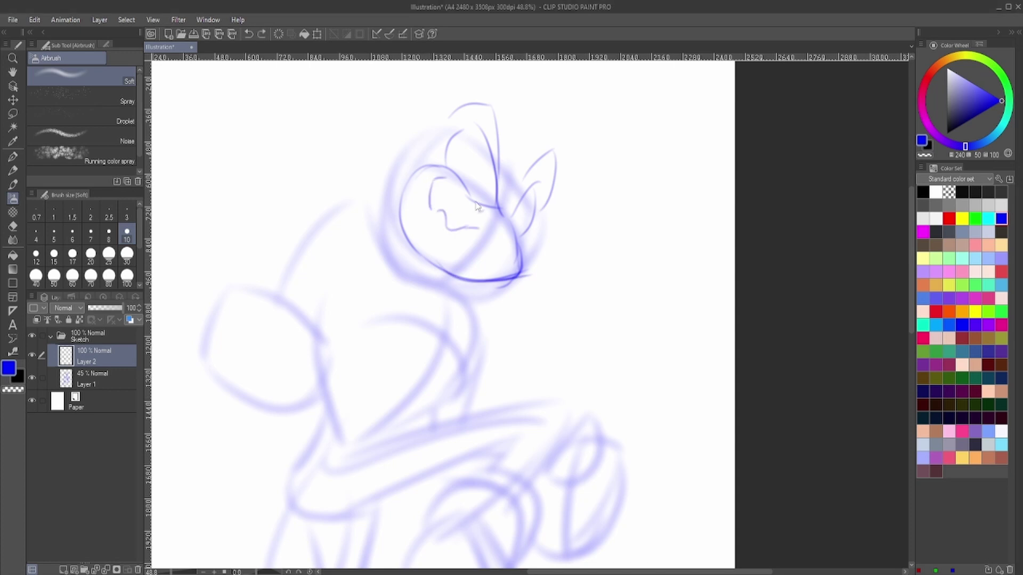
- Add inner lines to both eyes and darken the brow and the muzzle's front edge
{"action": "left_click_drag", "start_coordinate": [529, 231], "coordinate": [516, 259]}
{"action": "mouse_move", "coordinate": [486, 209]}
{"action": "left_mouse_down"}
{"action": "mouse_move", "coordinate": [552, 186]}
{"action": "mouse_move", "coordinate": [525, 246]}
{"action": "left_mouse_up"}
{"action": "key", "text": "ctrl+z"}
{"action": "left_click_drag", "start_coordinate": [452, 172], "coordinate": [466, 153]}
{"action": "scroll", "coordinate": [506, 234], "scroll_direction": "down", "scroll_amount": 2}
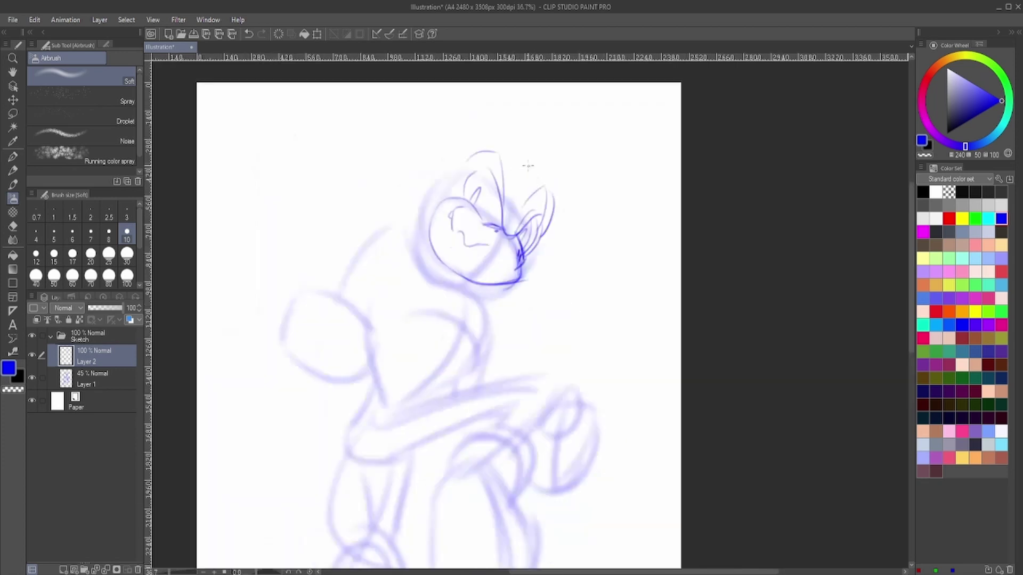
{"action": "scroll", "coordinate": [506, 234], "scroll_direction": "up", "scroll_amount": 2}
{"action": "key", "text": "ctrl+z"}
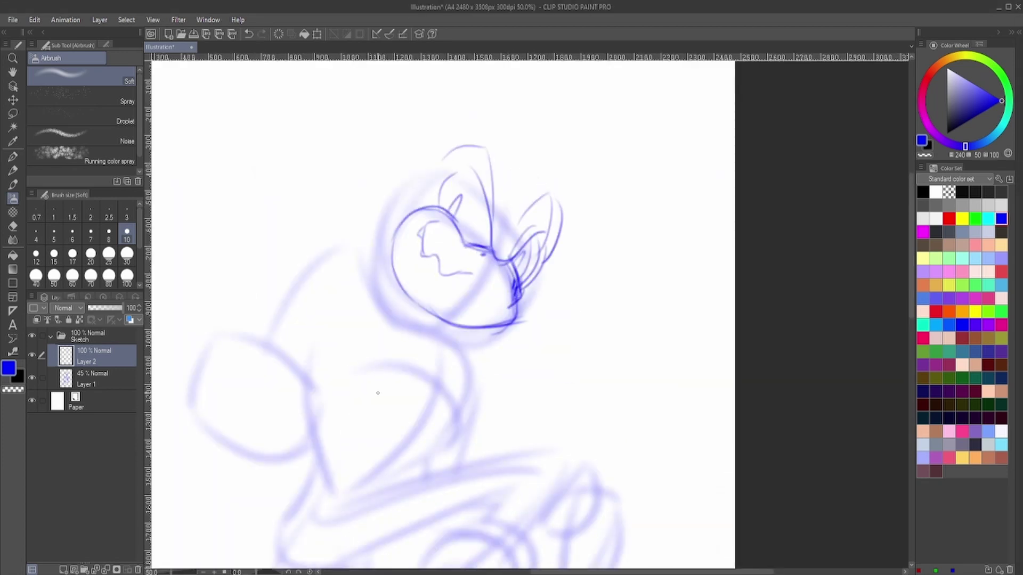
- Add pointed fur tufts along the back of the head and around the chin
{"action": "scroll", "coordinate": [377, 393], "scroll_direction": "down", "scroll_amount": 2}
{"action": "scroll", "coordinate": [548, 165], "scroll_direction": "down", "scroll_amount": 2}
{"action": "key", "text": "ctrl+t"}
{"action": "key", "text": "Escape"}
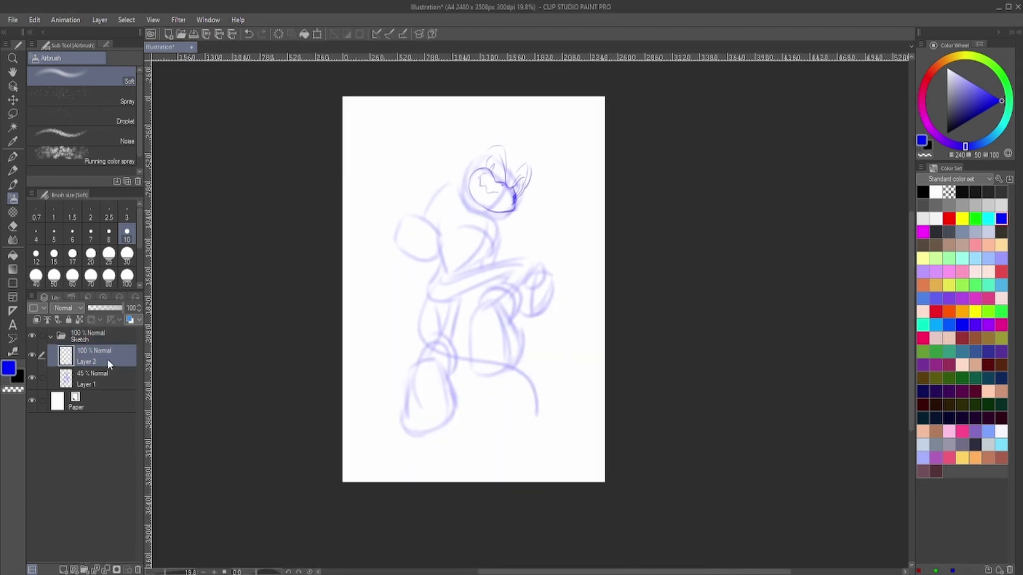
{"action": "scroll", "coordinate": [510, 146], "scroll_direction": "up", "scroll_amount": 3}
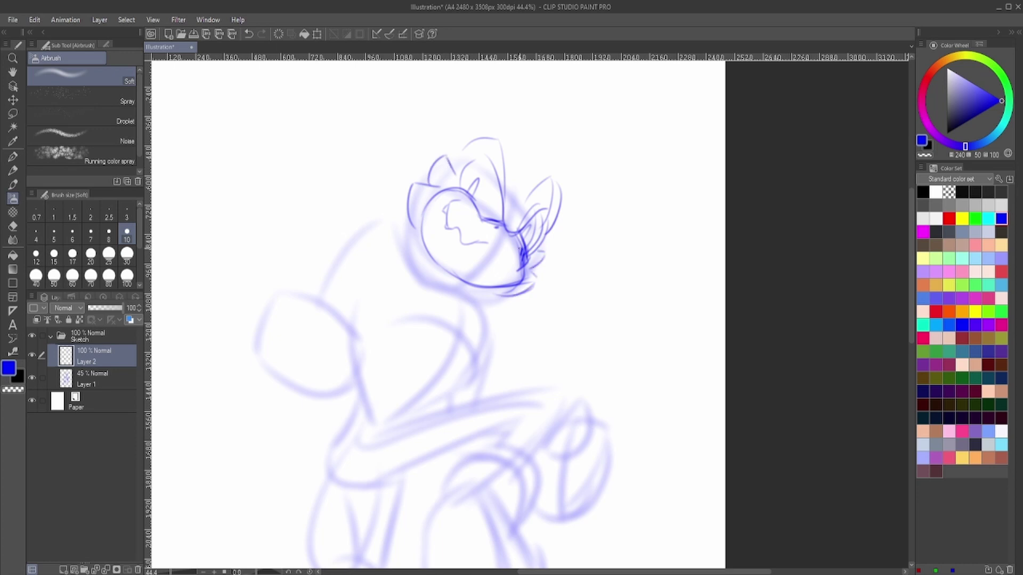
{"action": "scroll", "coordinate": [370, 187], "scroll_direction": "down", "scroll_amount": 1}
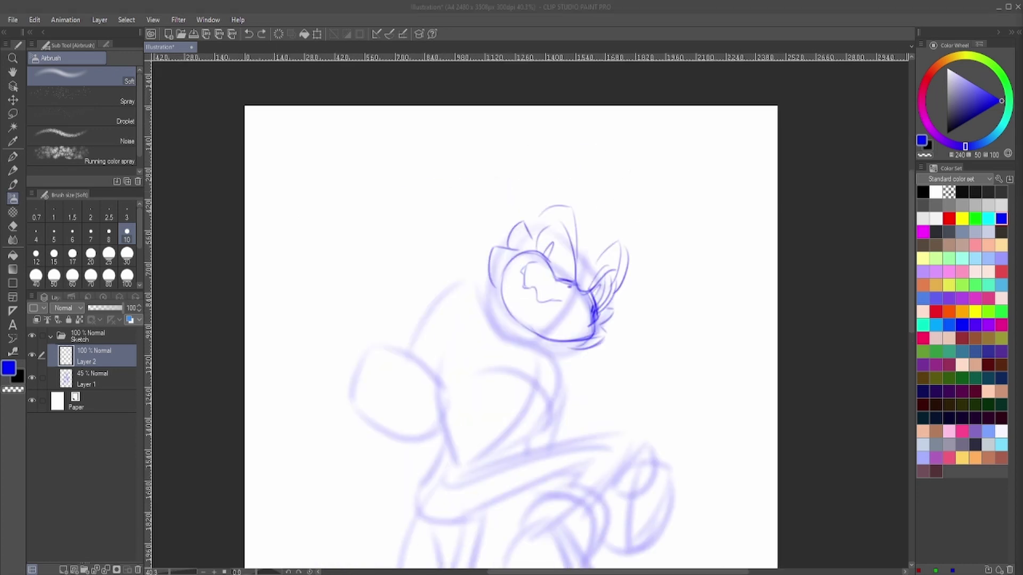
- Try a tall swept hair shape with pointed tips above the head
{"action": "left_click_drag", "start_coordinate": [521, 213], "coordinate": [479, 154]}
{"action": "left_click_drag", "start_coordinate": [472, 166], "coordinate": [519, 129]}
{"action": "key", "text": "ctrl+z"}
{"action": "key", "text": "ctrl+z"}
{"action": "key", "text": "ctrl+z"}
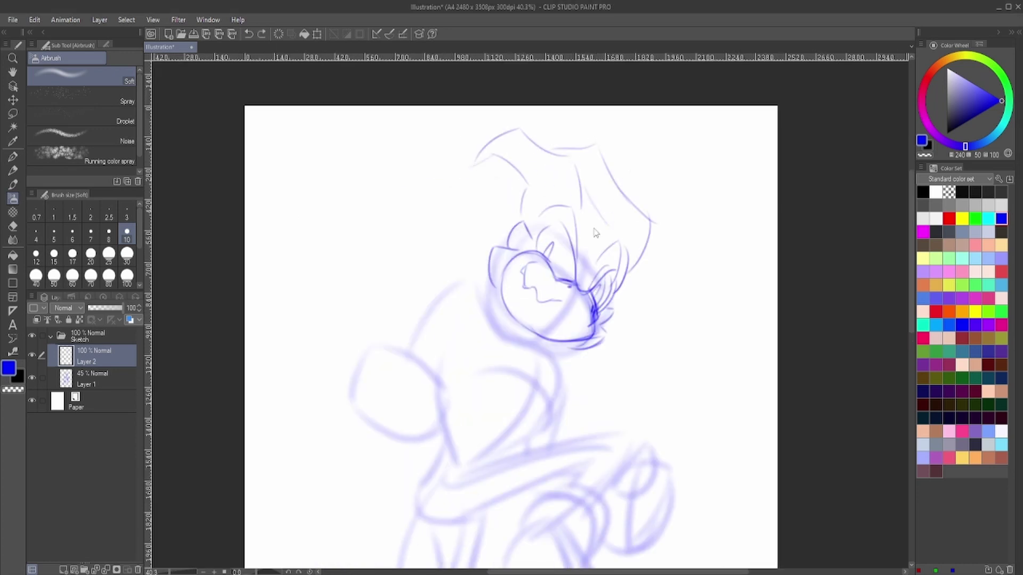
{"action": "scroll", "coordinate": [511, 320], "scroll_direction": "down", "scroll_amount": 4}
{"action": "scroll", "coordinate": [511, 320], "scroll_direction": "up", "scroll_amount": 3}
{"action": "left_click_drag", "start_coordinate": [539, 129], "coordinate": [558, 199]}
{"action": "mouse_move", "coordinate": [611, 230]}
{"action": "left_mouse_down"}
{"action": "mouse_move", "coordinate": [618, 204]}
{"action": "mouse_move", "coordinate": [611, 247]}
{"action": "left_mouse_up"}
{"action": "mouse_move", "coordinate": [539, 124]}
{"action": "left_mouse_down"}
{"action": "mouse_move", "coordinate": [507, 190]}
{"action": "mouse_move", "coordinate": [559, 165]}
{"action": "left_mouse_up"}
{"action": "mouse_move", "coordinate": [570, 150]}
{"action": "left_mouse_down"}
{"action": "mouse_move", "coordinate": [530, 221]}
{"action": "mouse_move", "coordinate": [378, 204]}
{"action": "mouse_move", "coordinate": [439, 231]}
{"action": "left_mouse_up"}
{"action": "scroll", "coordinate": [594, 149], "scroll_direction": "up", "scroll_amount": 2}
{"action": "key", "text": "ctrl+z"}
{"action": "key", "text": "ctrl+z"}
{"action": "key", "text": "ctrl+z"}
{"action": "key", "text": "ctrl+z"}
{"action": "key", "text": "ctrl+z"}
{"action": "key", "text": "ctrl+z"}
{"action": "key", "text": "ctrl+z"}
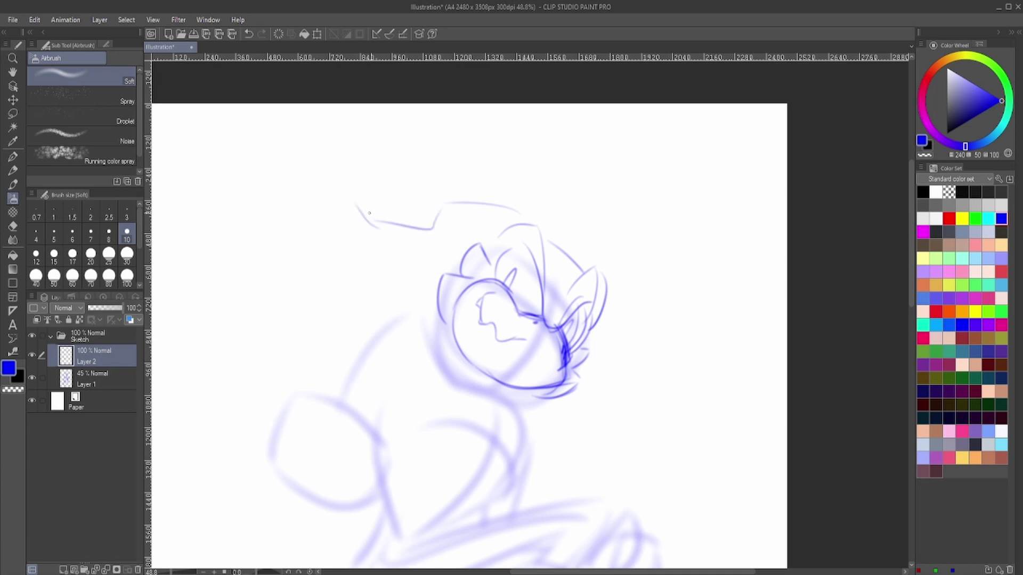
- Sketch swept-back hair with a long backward spike and curved upper strands framing the far eye
{"action": "key", "text": "ctrl+z"}
{"action": "mouse_move", "coordinate": [352, 216]}
{"action": "left_mouse_down"}
{"action": "mouse_move", "coordinate": [535, 221]}
{"action": "mouse_move", "coordinate": [472, 227]}
{"action": "left_mouse_up"}
{"action": "left_click_drag", "start_coordinate": [589, 215], "coordinate": [589, 264]}
{"action": "left_click_drag", "start_coordinate": [501, 176], "coordinate": [575, 210]}
{"action": "left_click_drag", "start_coordinate": [510, 182], "coordinate": [610, 267]}
{"action": "left_click_drag", "start_coordinate": [531, 207], "coordinate": [565, 250]}
{"action": "scroll", "coordinate": [616, 229], "scroll_direction": "down", "scroll_amount": 3}
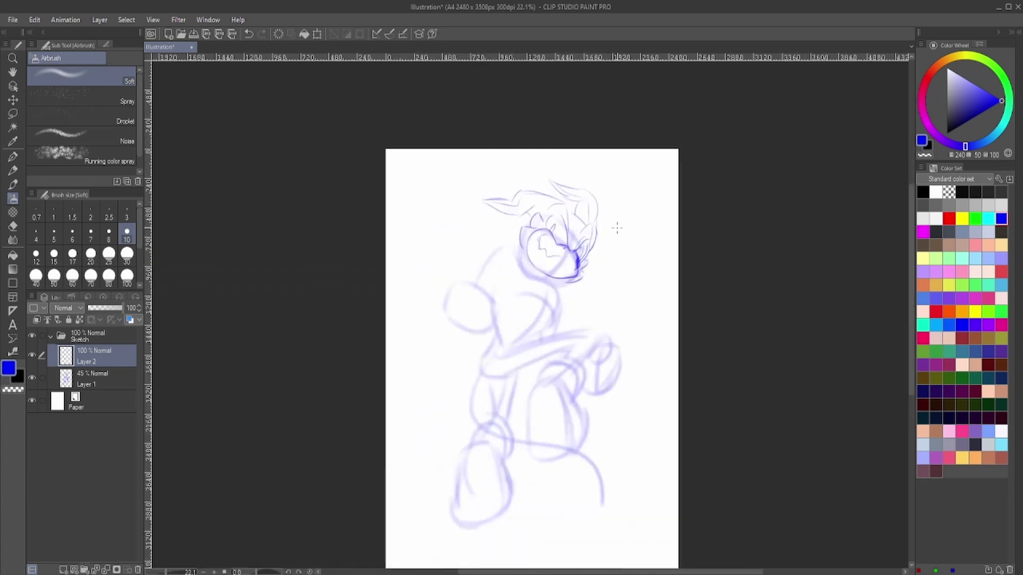
- Outline the curved chest patch and sketch the shoulder and upper arm behind the head
{"action": "scroll", "coordinate": [616, 229], "scroll_direction": "up", "scroll_amount": 2}
{"action": "mouse_move", "coordinate": [450, 239]}
{"action": "left_mouse_down"}
{"action": "mouse_move", "coordinate": [438, 277]}
{"action": "mouse_move", "coordinate": [442, 341]}
{"action": "mouse_move", "coordinate": [482, 336]}
{"action": "mouse_move", "coordinate": [460, 355]}
{"action": "mouse_move", "coordinate": [494, 326]}
{"action": "left_mouse_up"}
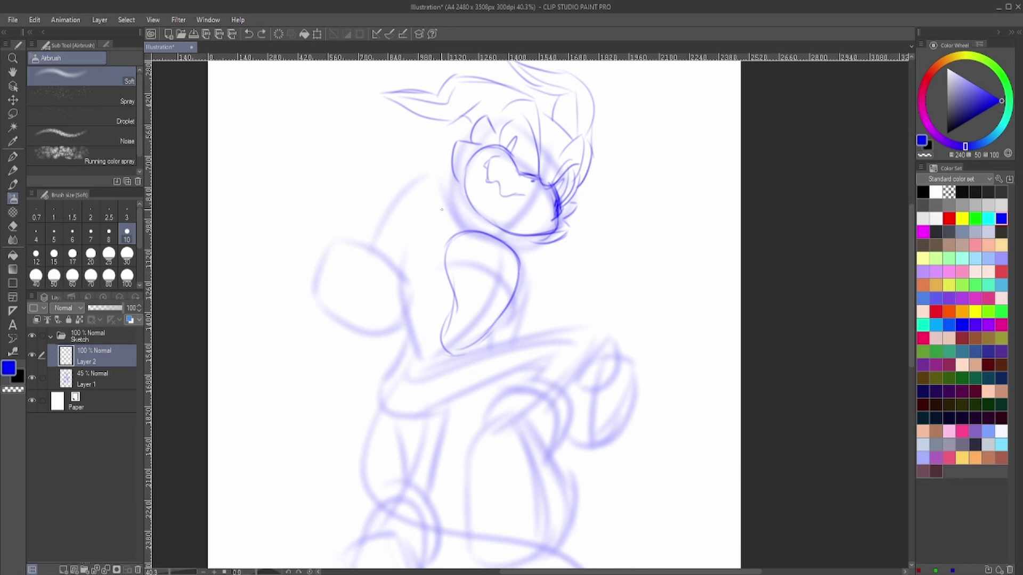
{"action": "mouse_move", "coordinate": [360, 227]}
{"action": "left_mouse_down"}
{"action": "mouse_move", "coordinate": [422, 158]}
{"action": "mouse_move", "coordinate": [432, 220]}
{"action": "left_mouse_up"}
{"action": "left_click_drag", "start_coordinate": [445, 184], "coordinate": [474, 214]}
{"action": "key", "text": "ctrl+z"}
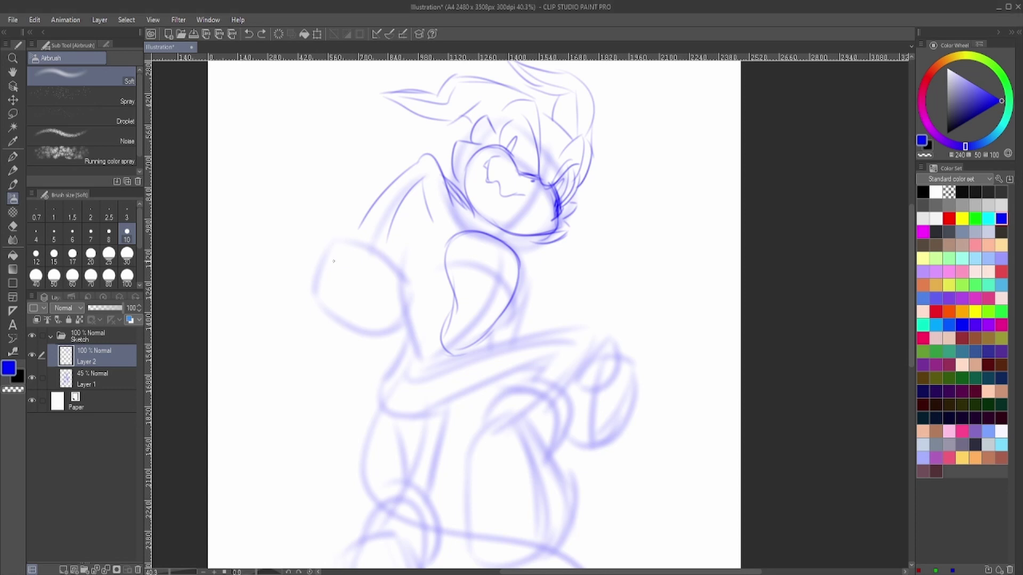
- Draw the hanging hand over its rough circle, with a wrist cuff and long pointed claws
{"action": "mouse_move", "coordinate": [345, 230]}
{"action": "left_mouse_down"}
{"action": "mouse_move", "coordinate": [397, 266]}
{"action": "mouse_move", "coordinate": [314, 291]}
{"action": "left_mouse_up"}
{"action": "left_click_drag", "start_coordinate": [330, 280], "coordinate": [309, 357]}
{"action": "mouse_move", "coordinate": [338, 239]}
{"action": "left_mouse_down"}
{"action": "mouse_move", "coordinate": [400, 281]}
{"action": "mouse_move", "coordinate": [356, 385]}
{"action": "left_mouse_up"}
{"action": "left_click_drag", "start_coordinate": [355, 385], "coordinate": [396, 314]}
{"action": "left_click_drag", "start_coordinate": [347, 279], "coordinate": [306, 376]}
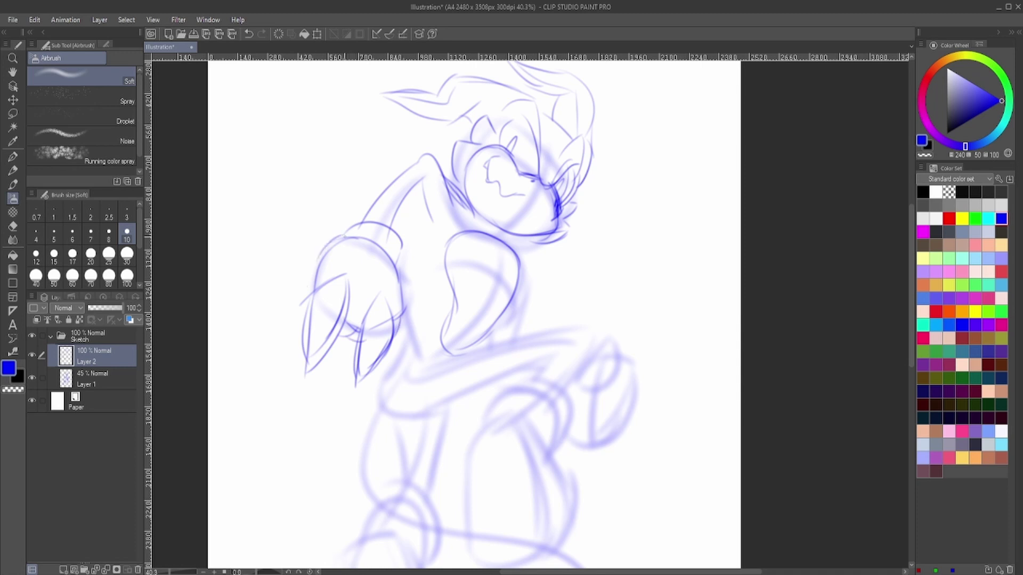
- Sketch the torso's back and side contours and outline the raised thigh and bent knee
{"action": "left_click_drag", "start_coordinate": [425, 232], "coordinate": [394, 400]}
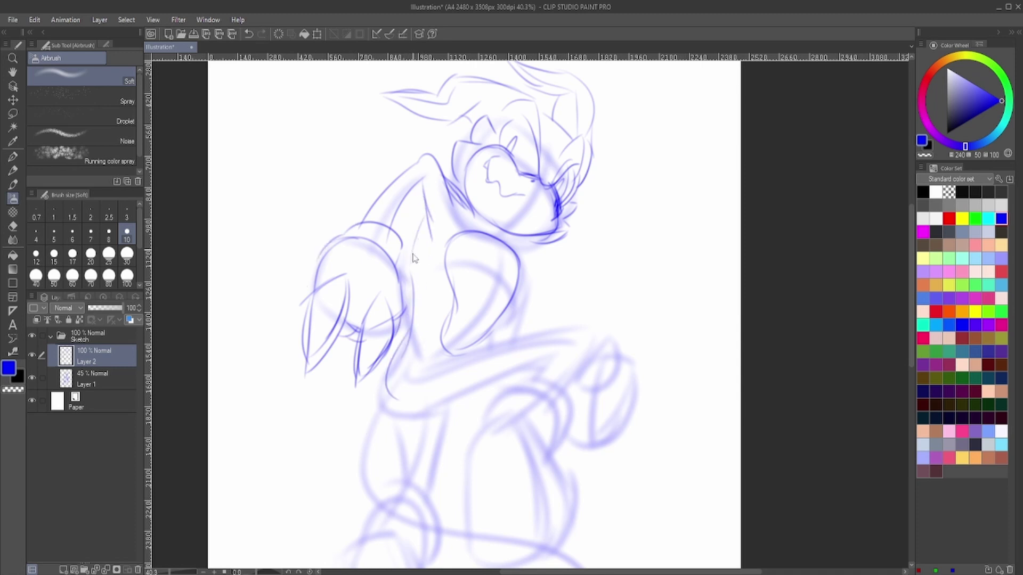
{"action": "left_click_drag", "start_coordinate": [428, 184], "coordinate": [421, 256]}
{"action": "left_click_drag", "start_coordinate": [512, 235], "coordinate": [520, 268]}
{"action": "mouse_move", "coordinate": [443, 353]}
{"action": "left_mouse_down"}
{"action": "mouse_move", "coordinate": [585, 324]}
{"action": "mouse_move", "coordinate": [575, 383]}
{"action": "left_mouse_up"}
{"action": "left_click_drag", "start_coordinate": [562, 357], "coordinate": [394, 411]}
- Sketch the standing leg and its shoe, including the ankle cuff and horizontal tread lines on the sole
{"action": "key", "text": "ctrl+minus"}
{"action": "scroll", "coordinate": [471, 257], "scroll_direction": "down", "scroll_amount": 3}
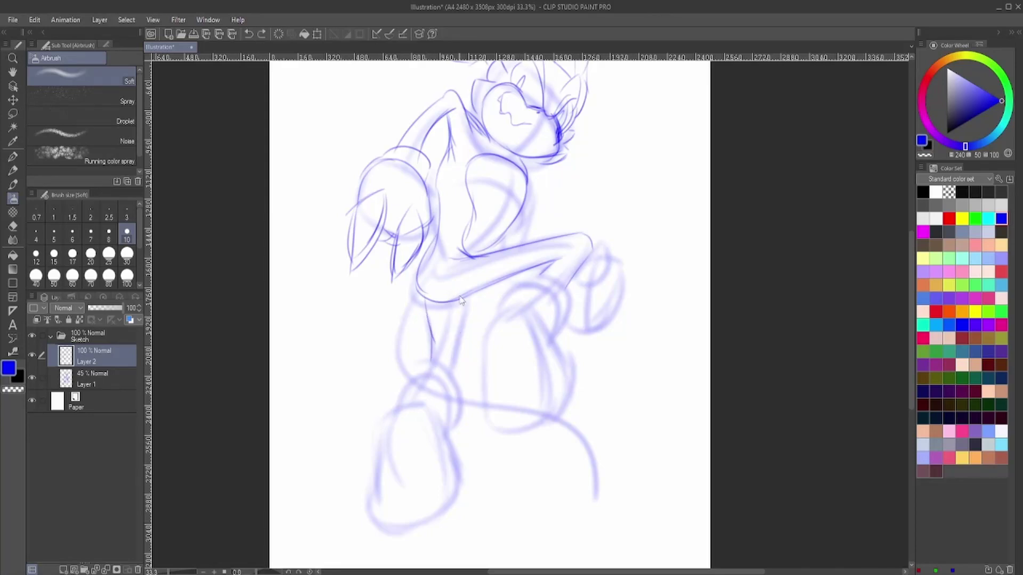
{"action": "left_click_drag", "start_coordinate": [461, 301], "coordinate": [446, 371]}
{"action": "mouse_move", "coordinate": [428, 405]}
{"action": "left_mouse_down"}
{"action": "mouse_move", "coordinate": [379, 488]}
{"action": "mouse_move", "coordinate": [444, 410]}
{"action": "left_mouse_up"}
{"action": "left_click_drag", "start_coordinate": [433, 414], "coordinate": [450, 506]}
{"action": "left_click_drag", "start_coordinate": [432, 407], "coordinate": [458, 506]}
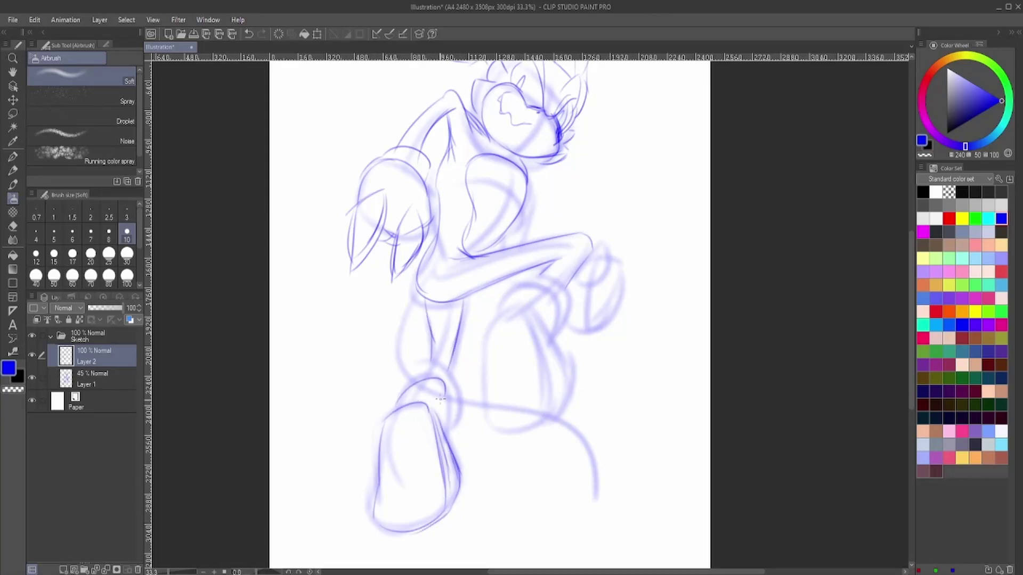
{"action": "left_click_drag", "start_coordinate": [397, 405], "coordinate": [450, 368]}
{"action": "left_click_drag", "start_coordinate": [383, 442], "coordinate": [416, 458]}
- Outline the raised shoe's sole, side and ankle cuff over the rough shape
{"action": "left_click_drag", "start_coordinate": [520, 308], "coordinate": [486, 407]}
{"action": "key", "text": "ctrl+z"}
{"action": "left_click_drag", "start_coordinate": [551, 315], "coordinate": [525, 413]}
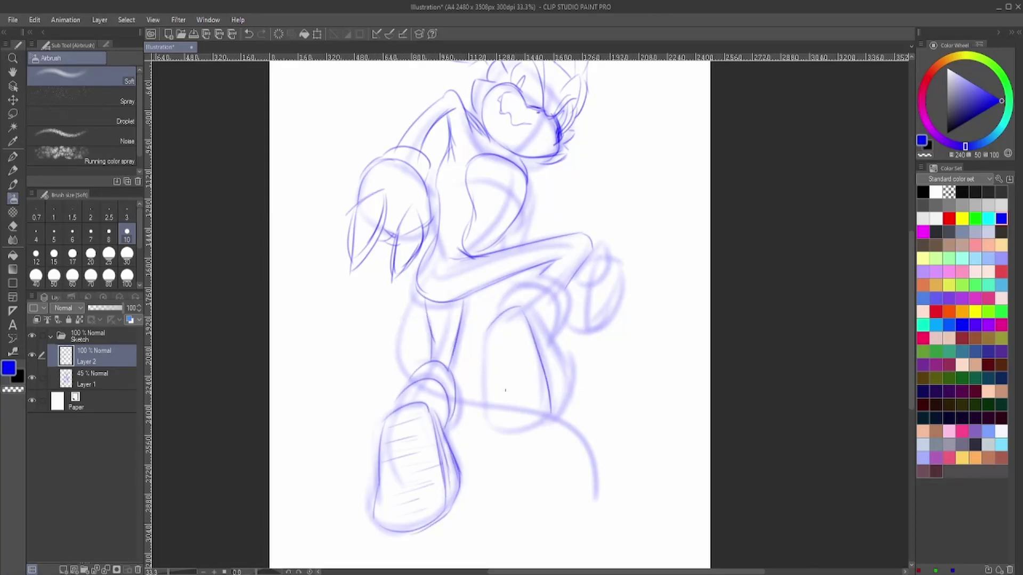
{"action": "key", "text": "ctrl+z"}
{"action": "left_click_drag", "start_coordinate": [487, 320], "coordinate": [546, 429]}
{"action": "mouse_move", "coordinate": [517, 310]}
{"action": "left_mouse_down"}
{"action": "mouse_move", "coordinate": [556, 424]}
{"action": "mouse_move", "coordinate": [572, 411]}
{"action": "left_mouse_up"}
{"action": "left_click_drag", "start_coordinate": [498, 312], "coordinate": [564, 312]}
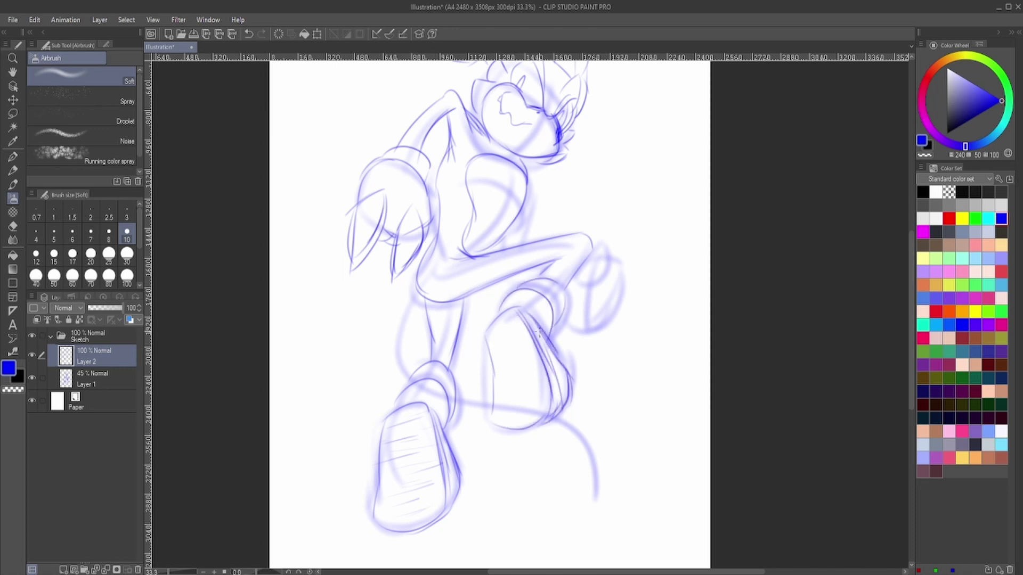
- Draw the clenched hand beside the raised knee with curled fingers and outward-pointing claws
{"action": "scroll", "coordinate": [426, 123], "scroll_direction": "up", "scroll_amount": 2}
{"action": "left_click_drag", "start_coordinate": [632, 266], "coordinate": [613, 314]}
{"action": "mouse_move", "coordinate": [645, 279]}
{"action": "left_mouse_down"}
{"action": "mouse_move", "coordinate": [618, 317]}
{"action": "mouse_move", "coordinate": [663, 303]}
{"action": "mouse_move", "coordinate": [655, 367]}
{"action": "left_mouse_up"}
{"action": "key", "text": "ctrl+z"}
{"action": "left_click_drag", "start_coordinate": [610, 341], "coordinate": [613, 349]}
{"action": "left_click_drag", "start_coordinate": [663, 290], "coordinate": [704, 302]}
{"action": "left_click_drag", "start_coordinate": [670, 316], "coordinate": [704, 303]}
{"action": "key", "text": "ctrl+z"}
{"action": "scroll", "coordinate": [533, 309], "scroll_direction": "down", "scroll_amount": 3}
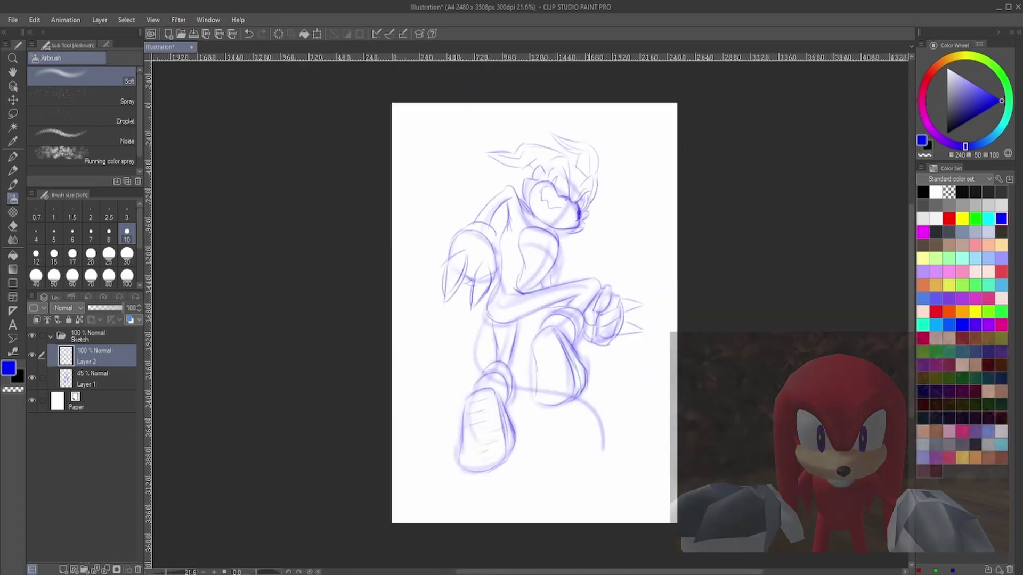
- On a new layer, sketch a long tail curving behind the legs and tapering to a hooked tip
{"action": "key", "text": "ctrl+shift+n"}
{"action": "left_click_drag", "start_coordinate": [551, 394], "coordinate": [599, 458]}
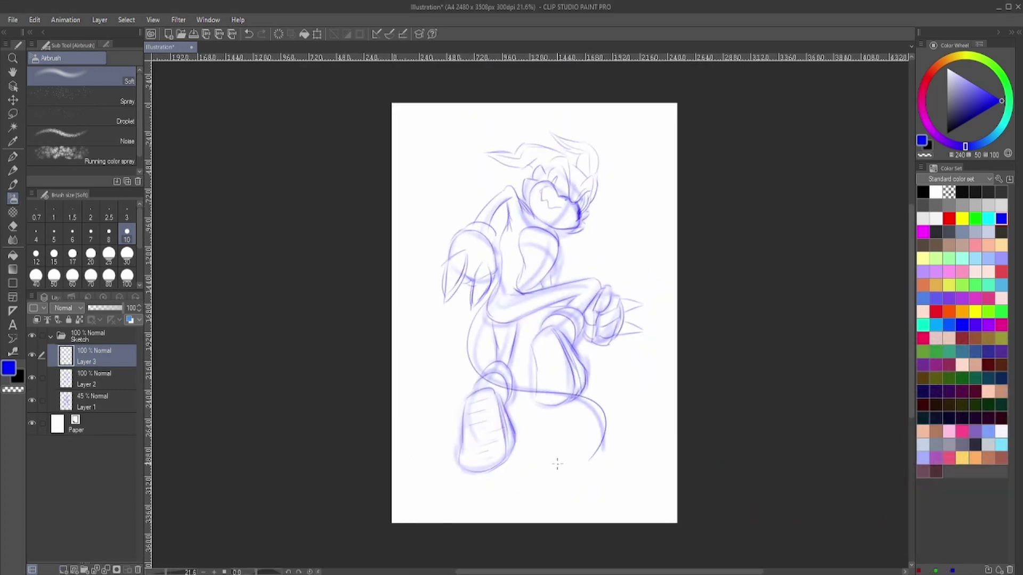
{"action": "mouse_move", "coordinate": [470, 301]}
{"action": "left_mouse_down"}
{"action": "mouse_move", "coordinate": [479, 378]}
{"action": "mouse_move", "coordinate": [581, 437]}
{"action": "left_mouse_up"}
{"action": "key", "text": "ctrl+z"}
{"action": "mouse_move", "coordinate": [498, 330]}
{"action": "left_mouse_down"}
{"action": "mouse_move", "coordinate": [580, 434]}
{"action": "mouse_move", "coordinate": [578, 405]}
{"action": "left_mouse_up"}
{"action": "key", "text": "ctrl+z"}
{"action": "left_click_drag", "start_coordinate": [511, 371], "coordinate": [575, 400]}
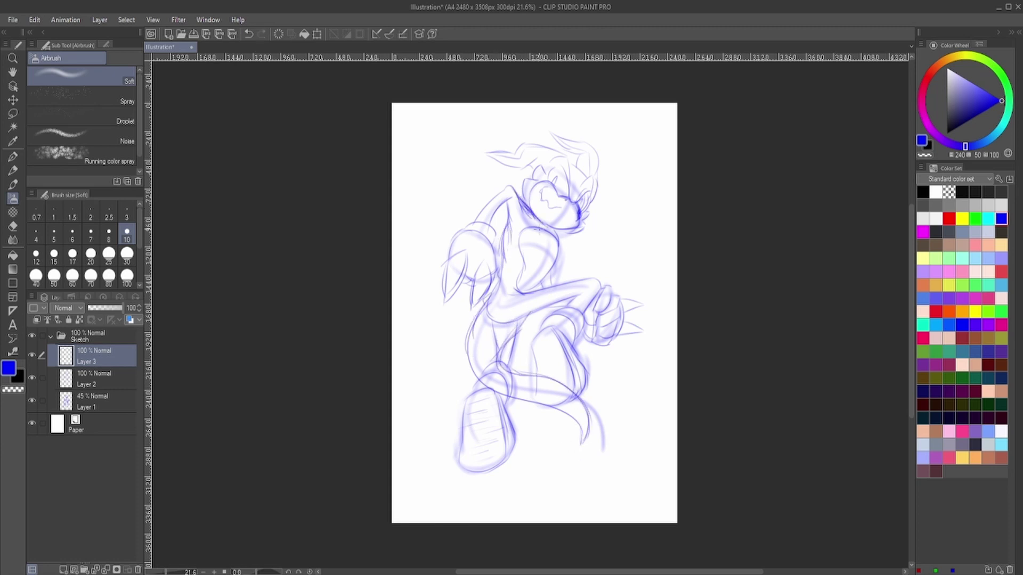
- Erase the lines crossing the raised shoe's sole with the soft eraser at size 50, and return to the airbrush
{"action": "scroll", "coordinate": [514, 319], "scroll_direction": "up", "scroll_amount": 2}
{"action": "key", "text": "e"}
{"action": "key", "text": "alt+bracketleft"}
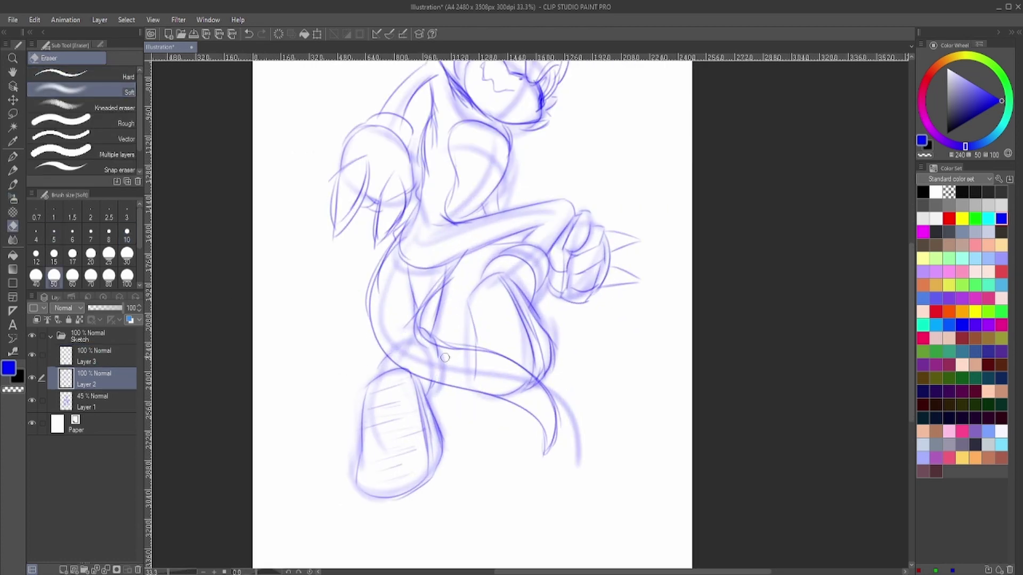
{"action": "mouse_move", "coordinate": [513, 356]}
{"action": "left_mouse_down"}
{"action": "mouse_move", "coordinate": [480, 373]}
{"action": "mouse_move", "coordinate": [527, 390]}
{"action": "left_mouse_up"}
{"action": "key", "text": "b"}
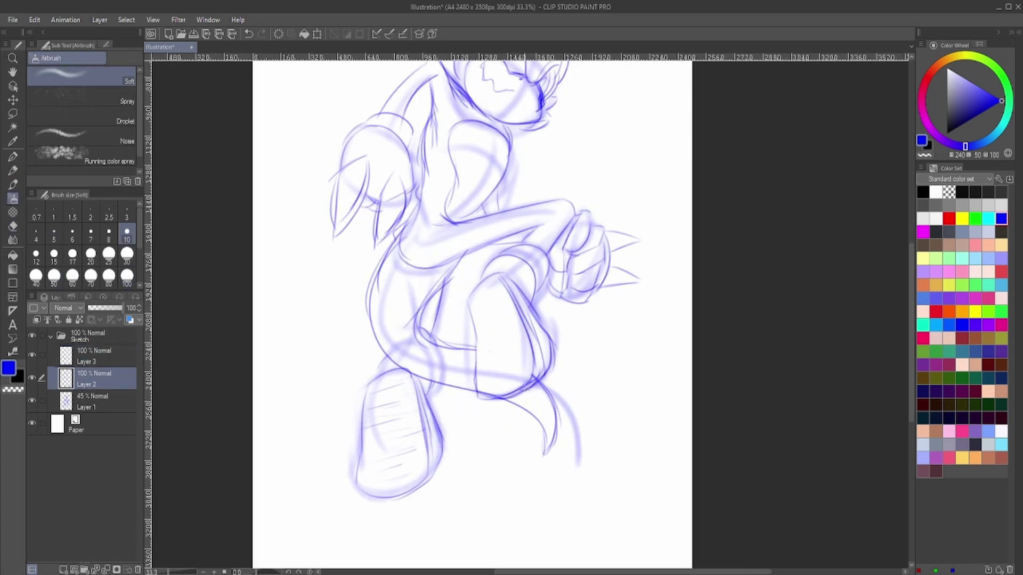
- Add tread lines to the raised shoe's sole and fold details to the hanging hand's palm
{"action": "scroll", "coordinate": [537, 257], "scroll_direction": "up", "scroll_amount": 2}
{"action": "scroll", "coordinate": [358, 447], "scroll_direction": "down", "scroll_amount": 2}
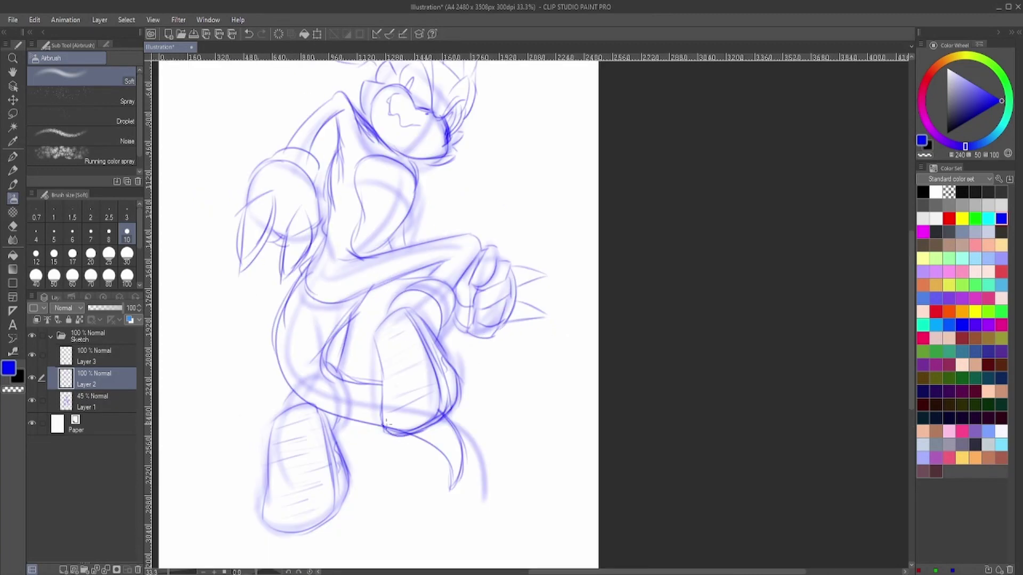
{"action": "left_click_drag", "start_coordinate": [464, 316], "coordinate": [543, 374]}
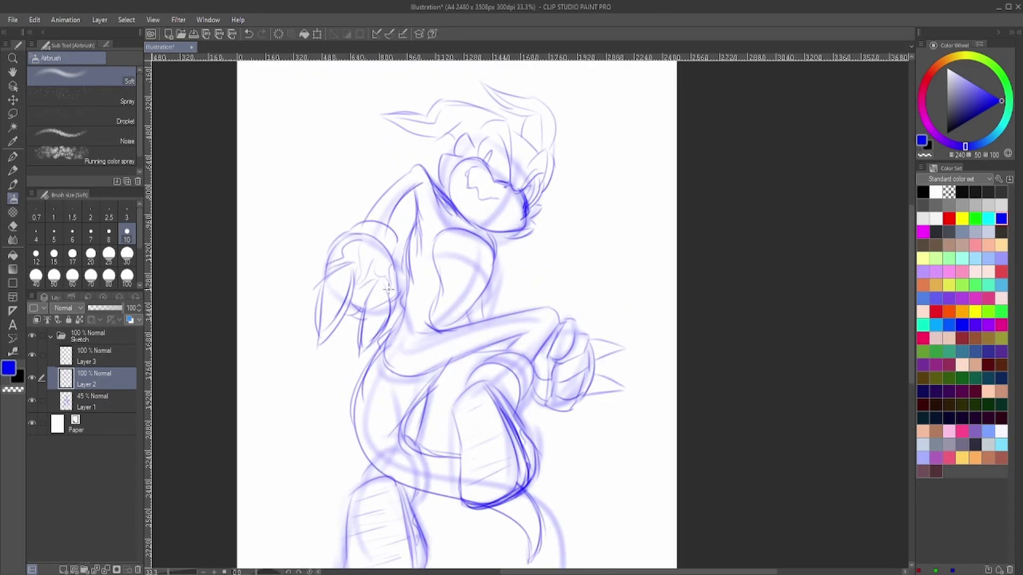
{"action": "scroll", "coordinate": [483, 234], "scroll_direction": "up", "scroll_amount": 2}
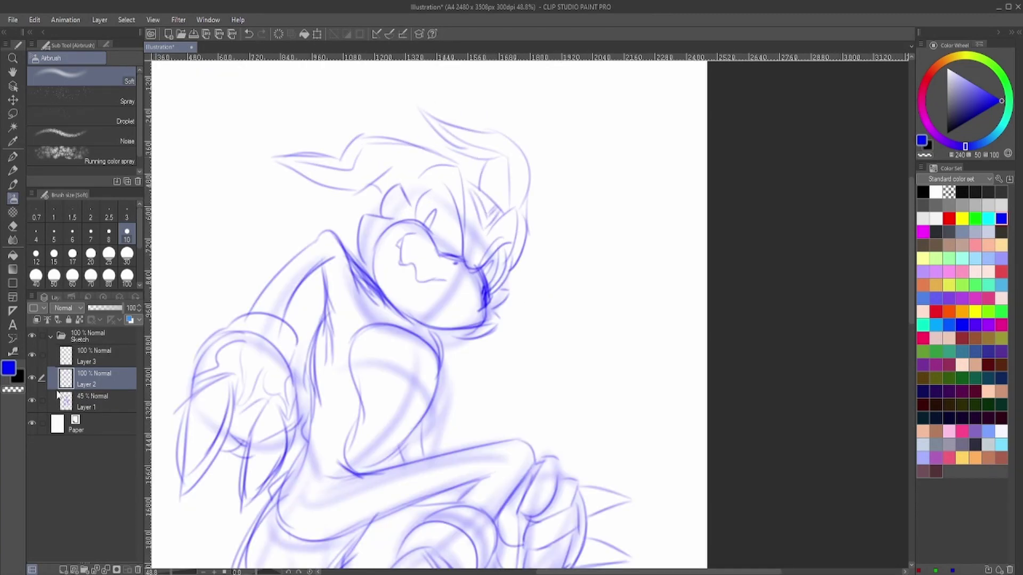
- On a new layer, sketch a curved, pointed horn projecting from the brow in crimson pink
{"action": "key", "text": "ctrl+shift+n"}
{"action": "left_click", "coordinate": [922, 338]}
{"action": "mouse_move", "coordinate": [473, 233]}
{"action": "left_mouse_down"}
{"action": "mouse_move", "coordinate": [560, 187]}
{"action": "mouse_move", "coordinate": [473, 258]}
{"action": "left_mouse_up"}
{"action": "mouse_move", "coordinate": [543, 196]}
{"action": "left_mouse_down"}
{"action": "mouse_move", "coordinate": [586, 162]}
{"action": "mouse_move", "coordinate": [507, 248]}
{"action": "mouse_move", "coordinate": [574, 172]}
{"action": "left_mouse_up"}
{"action": "scroll", "coordinate": [533, 224], "scroll_direction": "down", "scroll_amount": 2}
- Add another layer and sketch the pink neckline and curved bands across the chest
{"action": "key", "text": "ctrl+shift+n"}
{"action": "scroll", "coordinate": [533, 223], "scroll_direction": "up", "scroll_amount": 1}
{"action": "scroll", "coordinate": [646, 270], "scroll_direction": "down", "scroll_amount": 1}
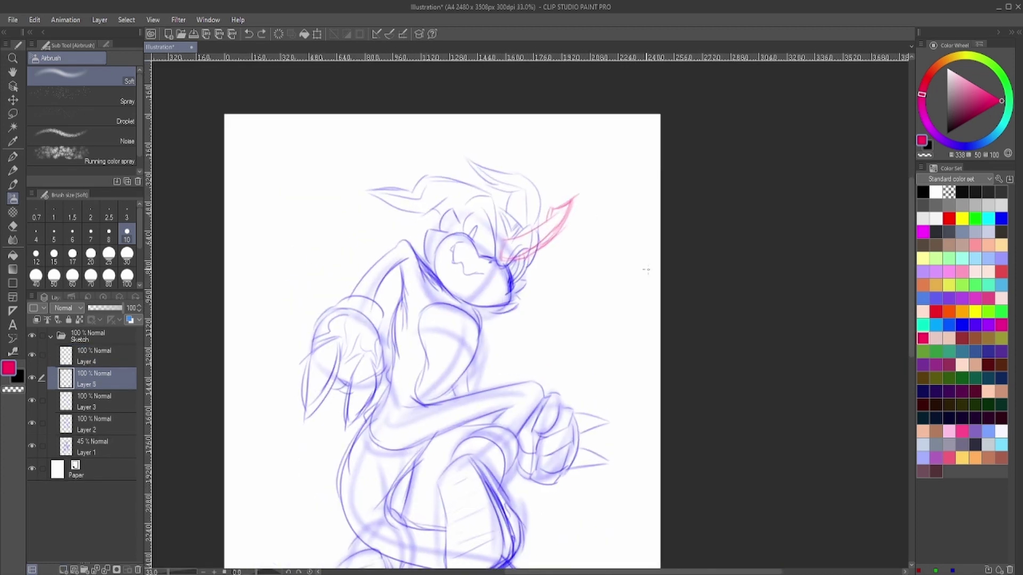
{"action": "left_click_drag", "start_coordinate": [402, 342], "coordinate": [465, 357]}
{"action": "left_click_drag", "start_coordinate": [415, 337], "coordinate": [445, 310]}
{"action": "left_click_drag", "start_coordinate": [429, 333], "coordinate": [451, 309]}
{"action": "left_click_drag", "start_coordinate": [467, 322], "coordinate": [474, 355]}
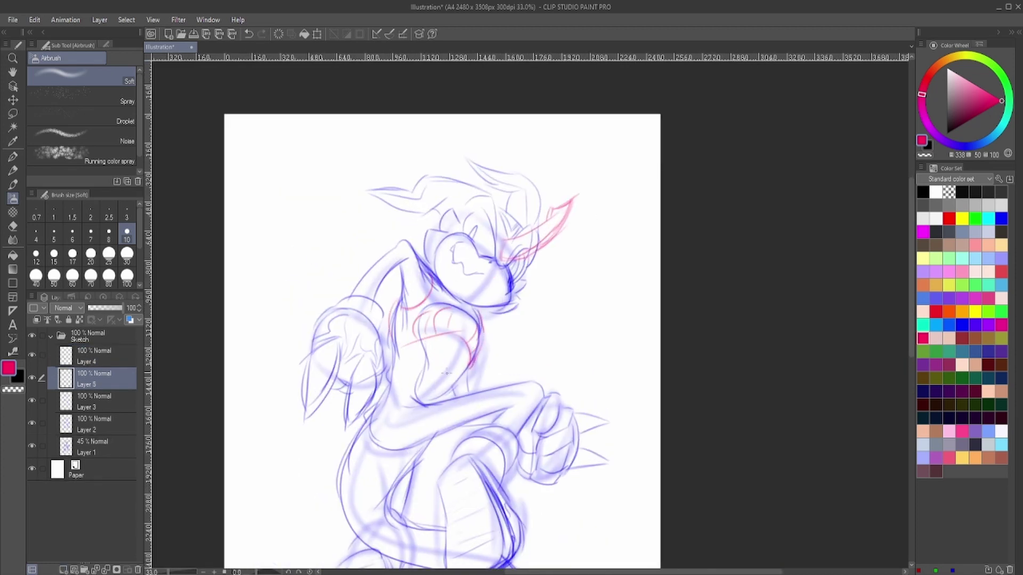
- Sketch pink belt segments at the waist, a hanging strip beneath and a contour along the raised thigh
{"action": "scroll", "coordinate": [473, 290], "scroll_direction": "down", "scroll_amount": 1}
{"action": "left_click_drag", "start_coordinate": [413, 261], "coordinate": [525, 239]}
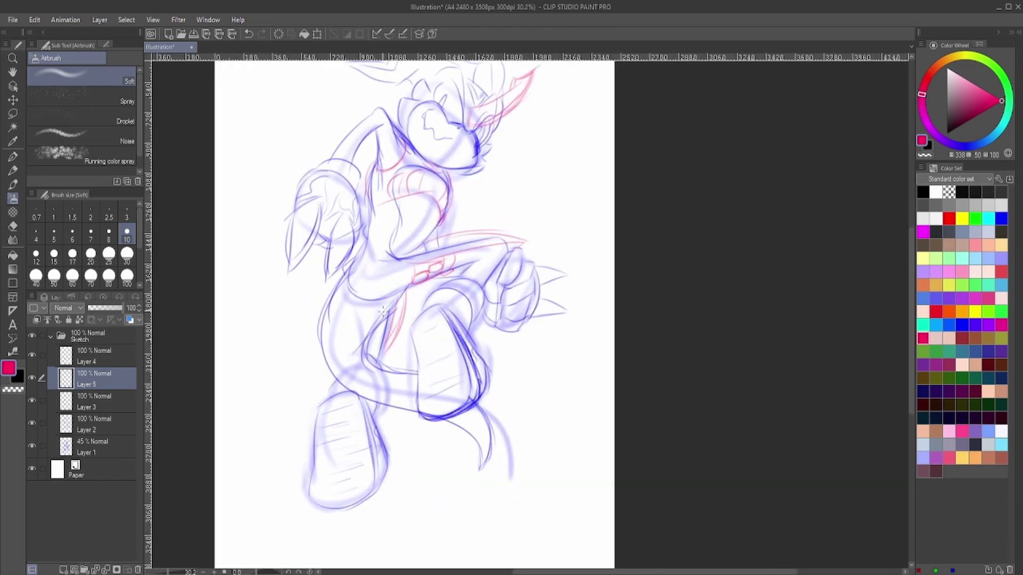
{"action": "scroll", "coordinate": [391, 313], "scroll_direction": "down", "scroll_amount": 2}
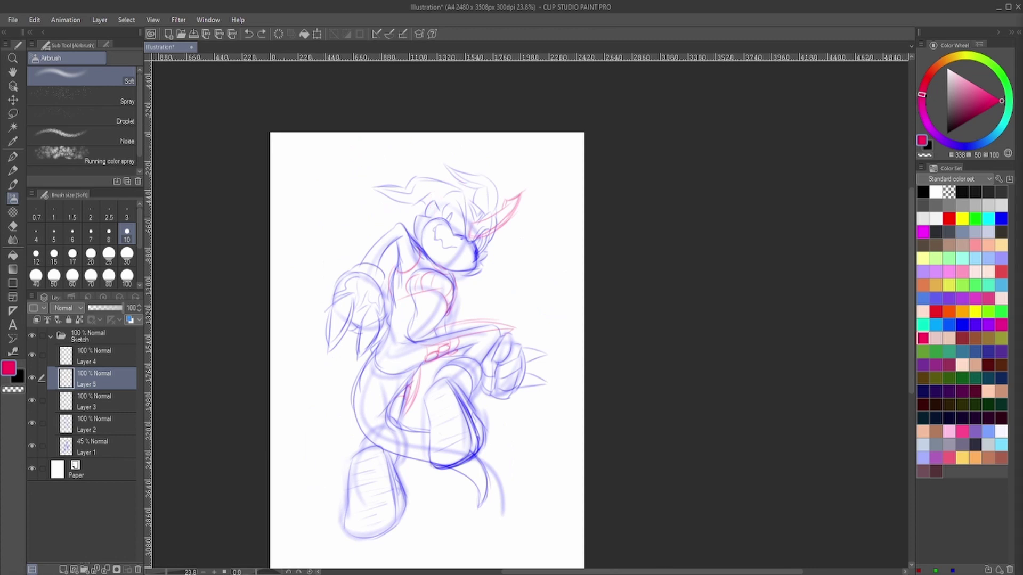
- Sketch pink spikes for the head crest, and merge Layer 3 into Layer 2 at 52% opacity
{"action": "mouse_move", "coordinate": [470, 178]}
{"action": "left_mouse_down"}
{"action": "mouse_move", "coordinate": [490, 211]}
{"action": "mouse_move", "coordinate": [481, 195]}
{"action": "left_mouse_up"}
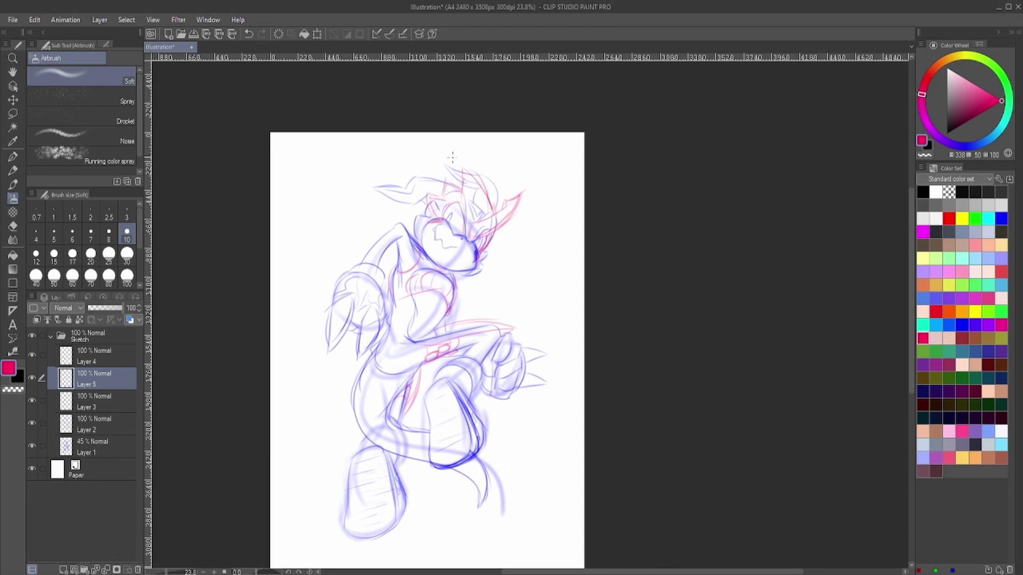
{"action": "left_click", "coordinate": [93, 401]}
{"action": "key", "text": "ctrl+e"}
{"action": "left_click_drag", "start_coordinate": [125, 308], "coordinate": [106, 308]}
{"action": "key", "text": "ctrl+plus"}
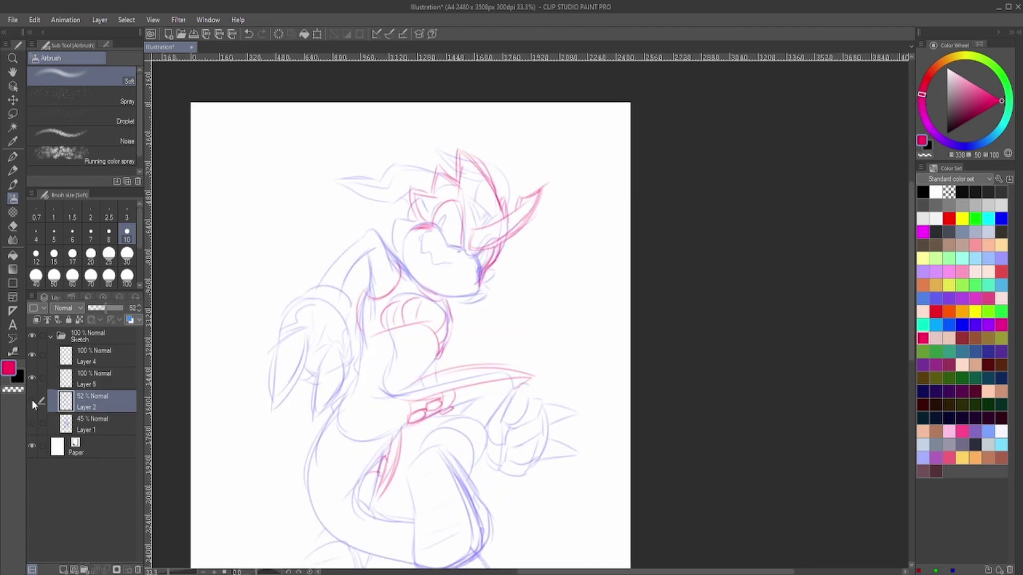
{"action": "key", "text": "e"}
{"action": "left_click", "coordinate": [93, 356]}
{"action": "key", "text": "b"}
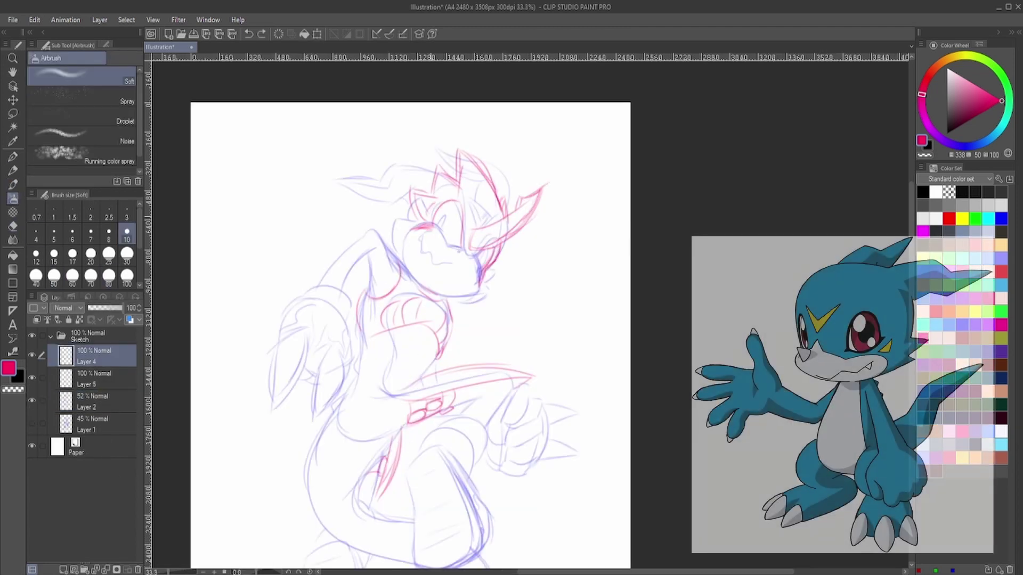
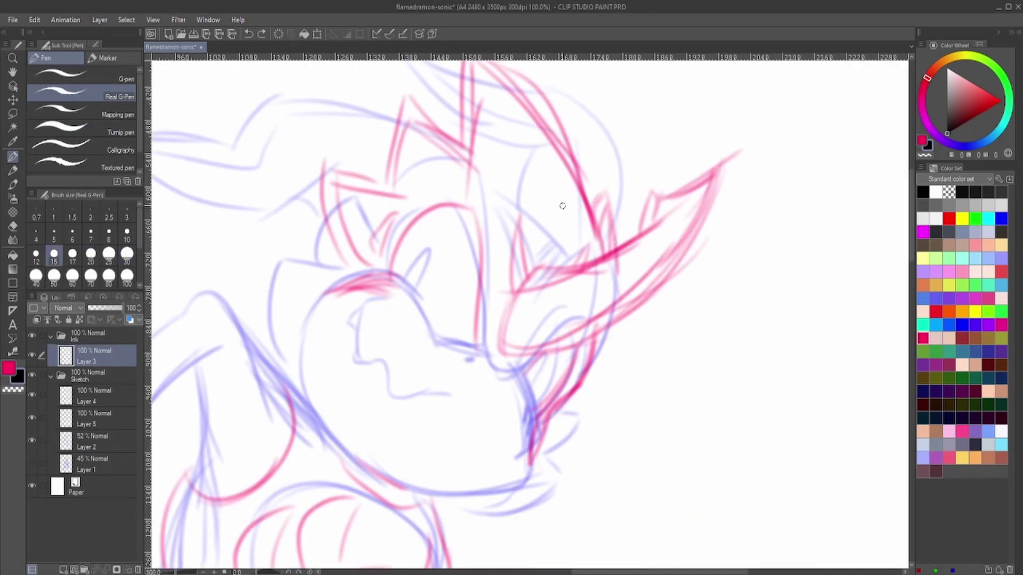
- Ink the brow horn and the eye's curved outline and pupil in black with the Real G-Pen at size 15
{"action": "mouse_move", "coordinate": [501, 351]}
{"action": "left_mouse_down"}
{"action": "mouse_move", "coordinate": [512, 290]}
{"action": "mouse_move", "coordinate": [639, 234]}
{"action": "mouse_move", "coordinate": [714, 170]}
{"action": "mouse_move", "coordinate": [501, 355]}
{"action": "mouse_move", "coordinate": [634, 298]}
{"action": "mouse_move", "coordinate": [685, 224]}
{"action": "left_mouse_up"}
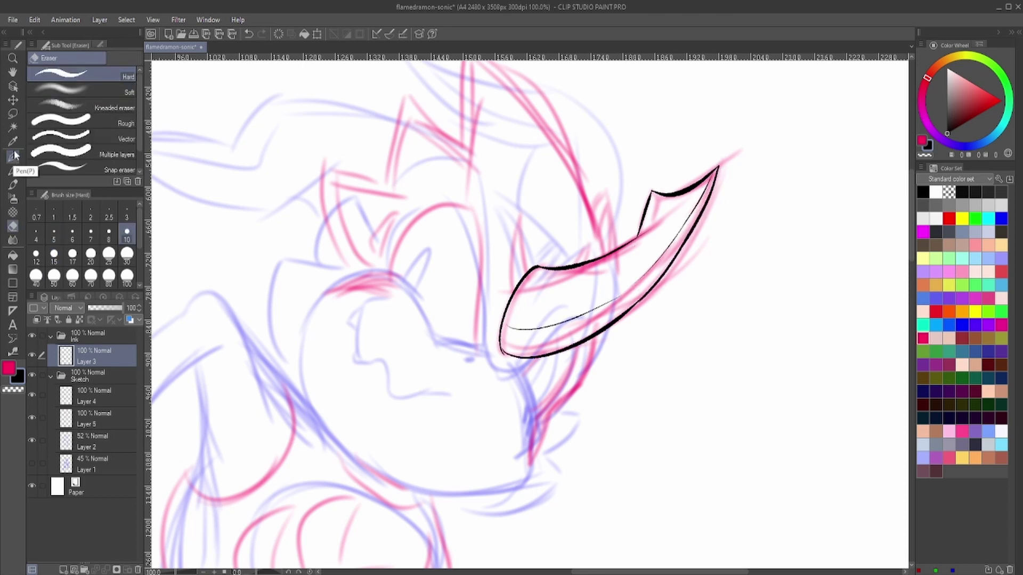
{"action": "mouse_move", "coordinate": [391, 280]}
{"action": "left_mouse_down"}
{"action": "mouse_move", "coordinate": [462, 205]}
{"action": "mouse_move", "coordinate": [479, 362]}
{"action": "mouse_move", "coordinate": [483, 293]}
{"action": "left_mouse_up"}
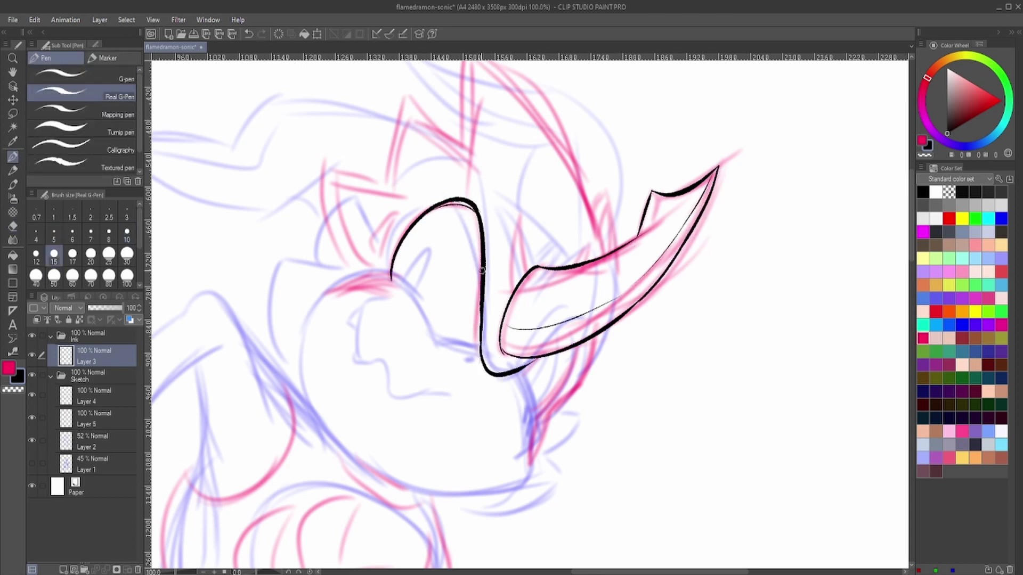
{"action": "left_click_drag", "start_coordinate": [403, 288], "coordinate": [413, 291]}
{"action": "left_click_drag", "start_coordinate": [575, 351], "coordinate": [535, 411]}
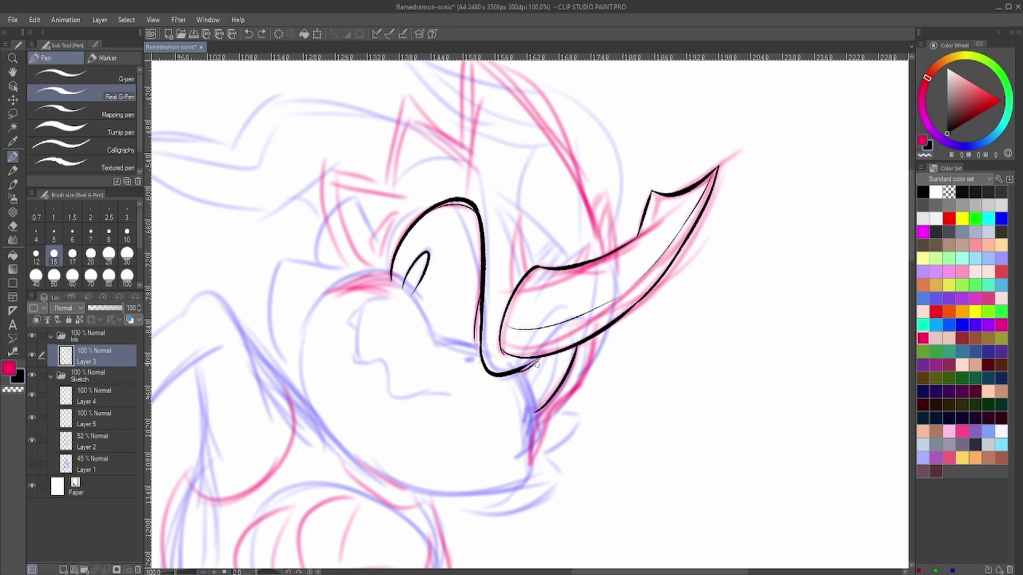
- Ink the spiked crest across the top and back of the head, including the small spikes behind the horn
{"action": "scroll", "coordinate": [524, 375], "scroll_direction": "down", "scroll_amount": 1}
{"action": "mouse_move", "coordinate": [395, 183]}
{"action": "left_mouse_down"}
{"action": "mouse_move", "coordinate": [416, 264]}
{"action": "mouse_move", "coordinate": [464, 117]}
{"action": "left_mouse_up"}
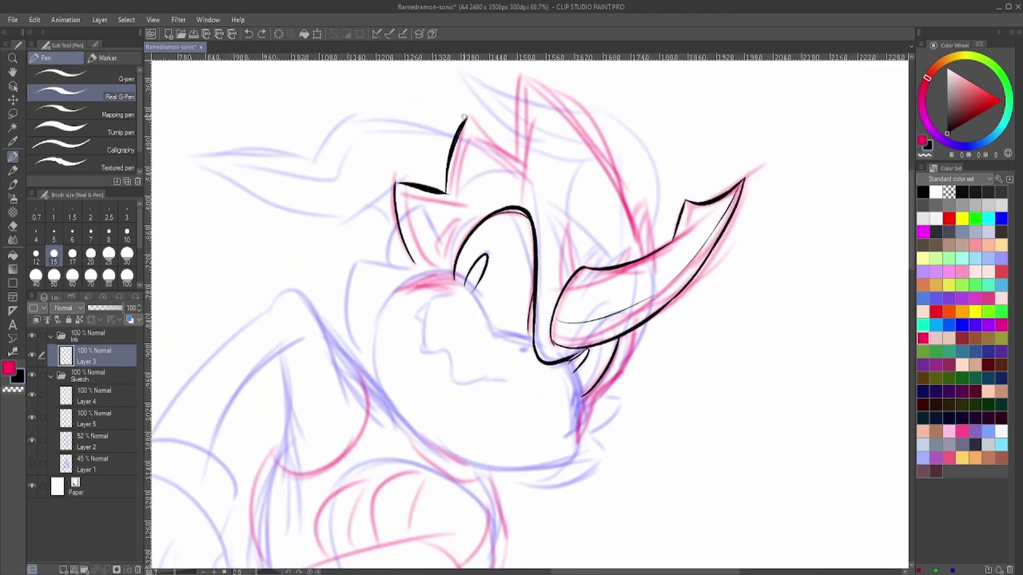
{"action": "left_click_drag", "start_coordinate": [520, 155], "coordinate": [469, 118]}
{"action": "scroll", "coordinate": [473, 121], "scroll_direction": "down", "scroll_amount": 1}
{"action": "left_click_drag", "start_coordinate": [517, 201], "coordinate": [514, 269]}
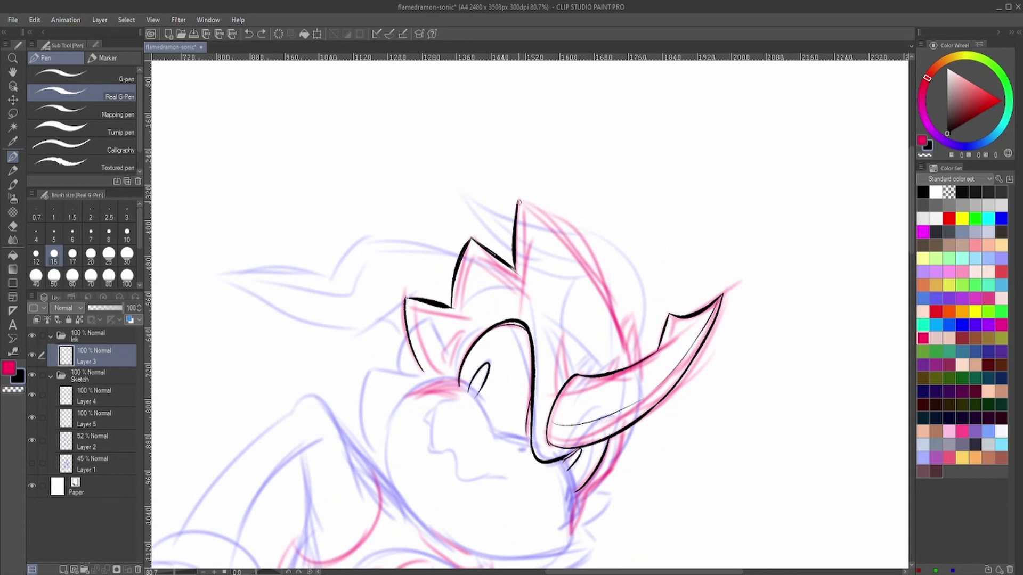
{"action": "left_click_drag", "start_coordinate": [519, 202], "coordinate": [627, 355]}
{"action": "scroll", "coordinate": [493, 325], "scroll_direction": "up", "scroll_amount": 2}
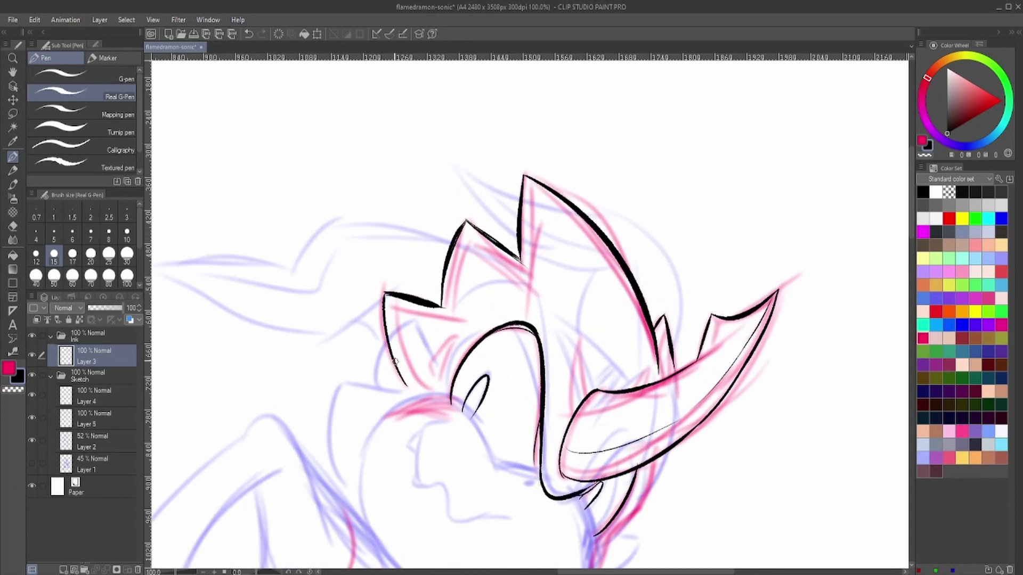
{"action": "left_click_drag", "start_coordinate": [406, 388], "coordinate": [385, 412]}
{"action": "mouse_move", "coordinate": [383, 294]}
{"action": "left_mouse_down"}
{"action": "mouse_move", "coordinate": [405, 384]}
{"action": "mouse_move", "coordinate": [457, 409]}
{"action": "left_mouse_up"}
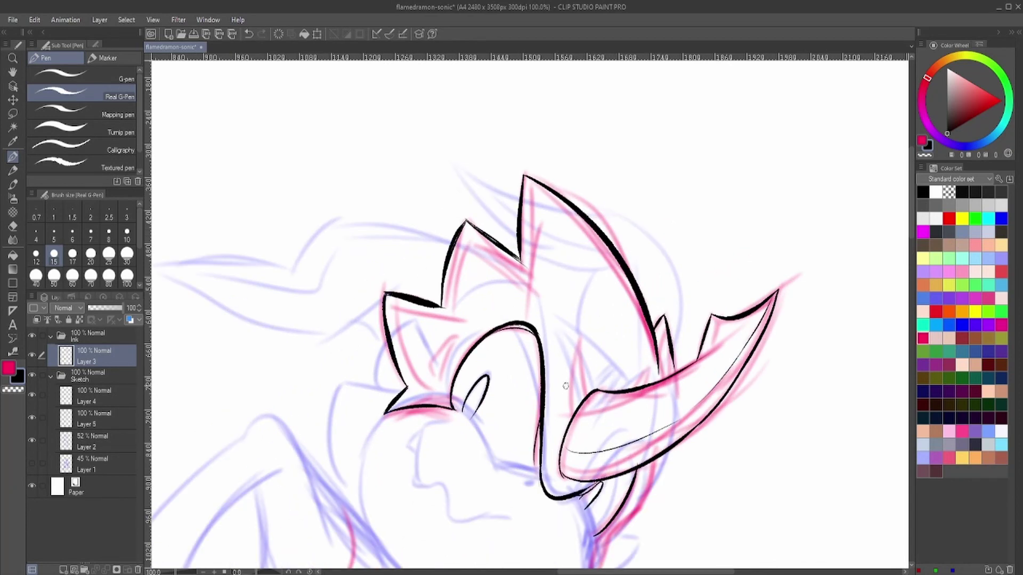
- Ink the far helmet edge below the horn down to its point, plus the muzzle's front edge
{"action": "scroll", "coordinate": [565, 386], "scroll_direction": "down", "scroll_amount": 1}
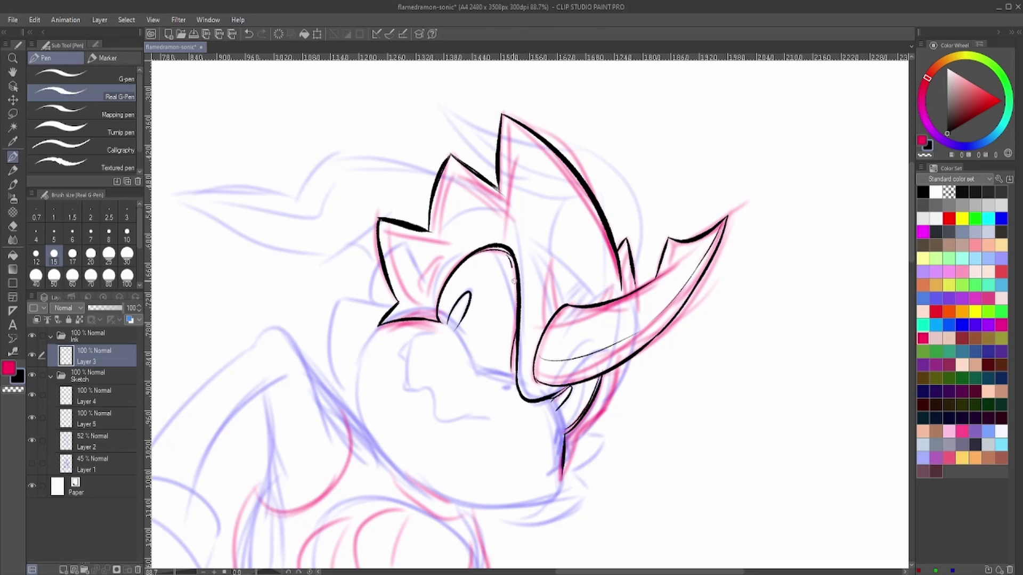
{"action": "left_click_drag", "start_coordinate": [621, 367], "coordinate": [583, 431]}
{"action": "key", "text": "ctrl+z"}
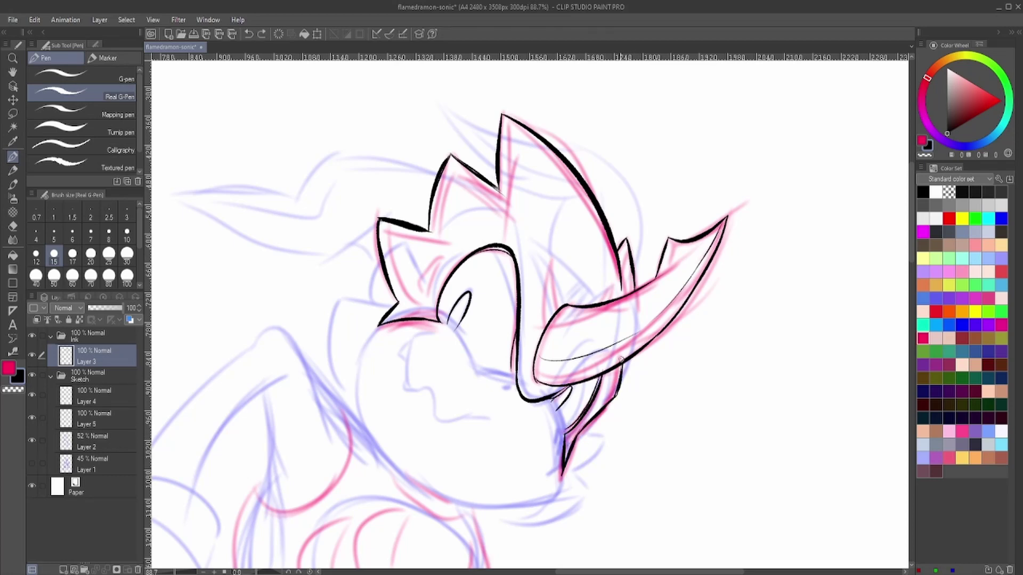
{"action": "scroll", "coordinate": [623, 363], "scroll_direction": "down", "scroll_amount": 5}
{"action": "scroll", "coordinate": [629, 360], "scroll_direction": "up", "scroll_amount": 6}
{"action": "left_click_drag", "start_coordinate": [541, 285], "coordinate": [580, 285]}
{"action": "key", "text": "ctrl+z"}
{"action": "left_click_drag", "start_coordinate": [642, 315], "coordinate": [633, 383]}
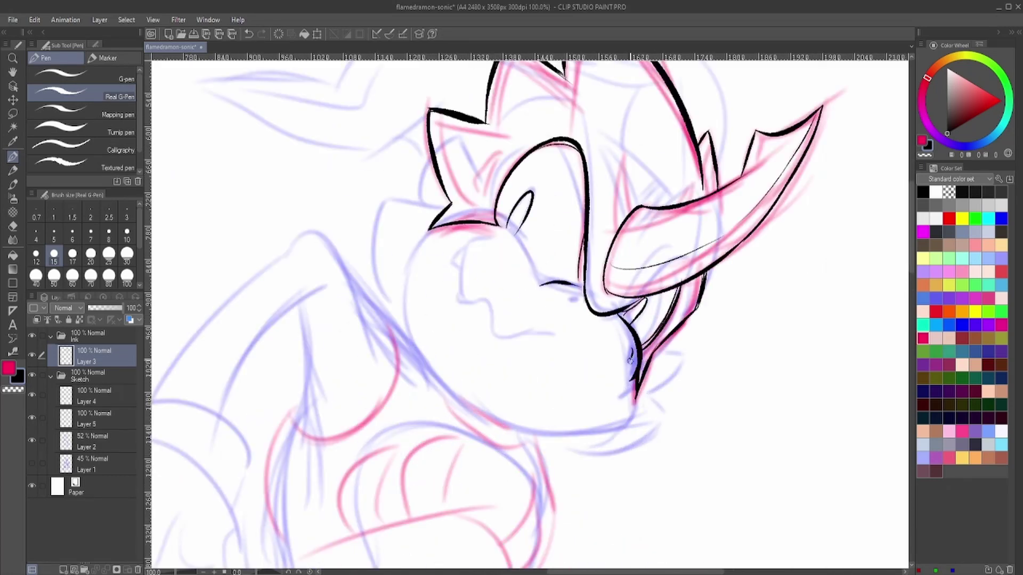
- Ink the lower eye line and the rounded cheek, jaw and chin contour, thickening the eye outline
{"action": "left_click_drag", "start_coordinate": [433, 229], "coordinate": [534, 149]}
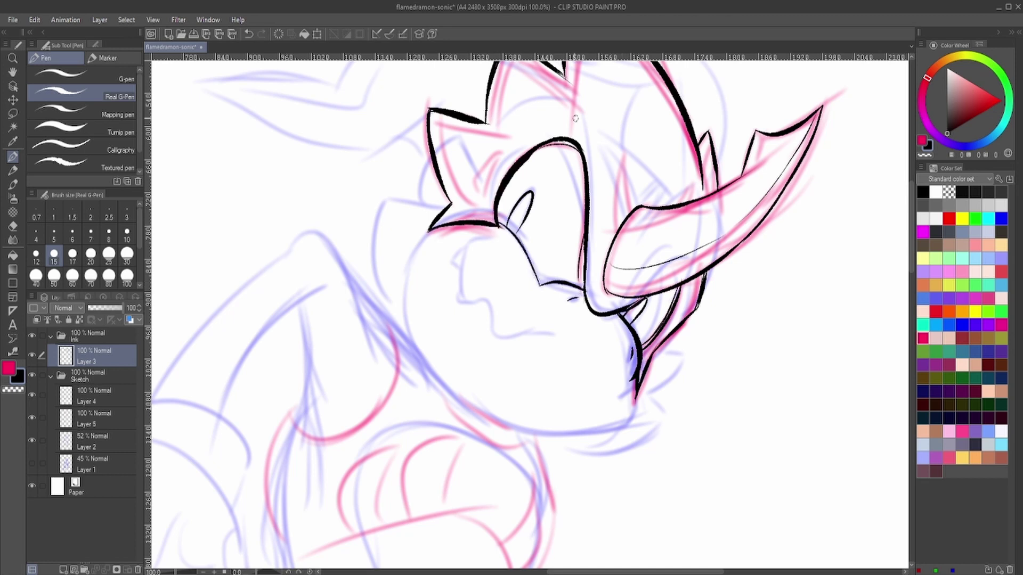
{"action": "left_click_drag", "start_coordinate": [585, 216], "coordinate": [588, 295]}
{"action": "mouse_move", "coordinate": [433, 230]}
{"action": "left_mouse_down"}
{"action": "mouse_move", "coordinate": [407, 346]}
{"action": "mouse_move", "coordinate": [431, 370]}
{"action": "left_mouse_up"}
{"action": "key", "text": "ctrl+z"}
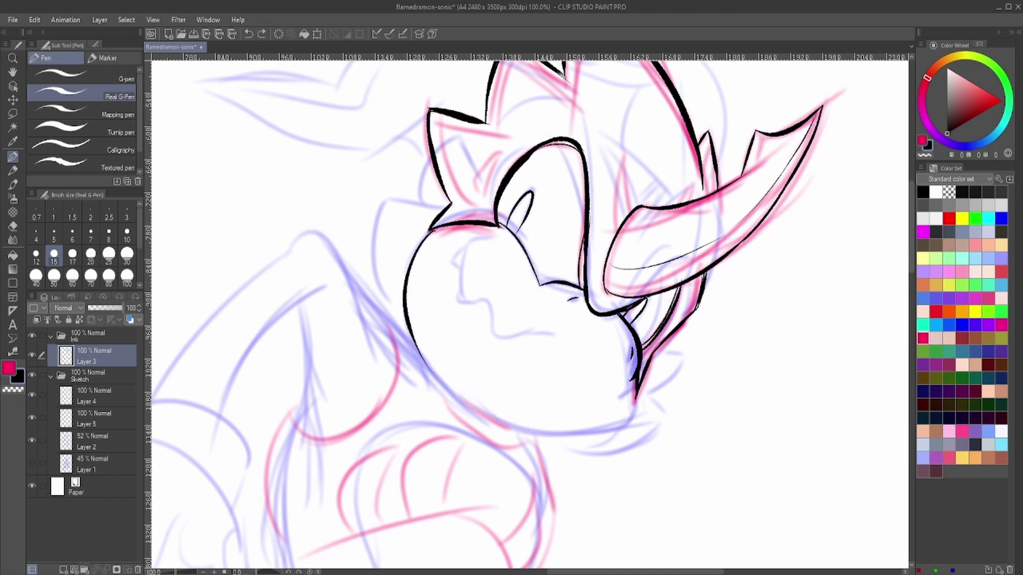
{"action": "mouse_move", "coordinate": [633, 390]}
{"action": "left_mouse_down"}
{"action": "mouse_move", "coordinate": [415, 340]}
{"action": "mouse_move", "coordinate": [534, 430]}
{"action": "left_mouse_up"}
{"action": "key", "text": "ctrl+z"}
- Ink the curved line inside the cheek, the mouth crease and the small chin mark
{"action": "left_click_drag", "start_coordinate": [483, 238], "coordinate": [487, 308]}
{"action": "key", "text": "ctrl+z"}
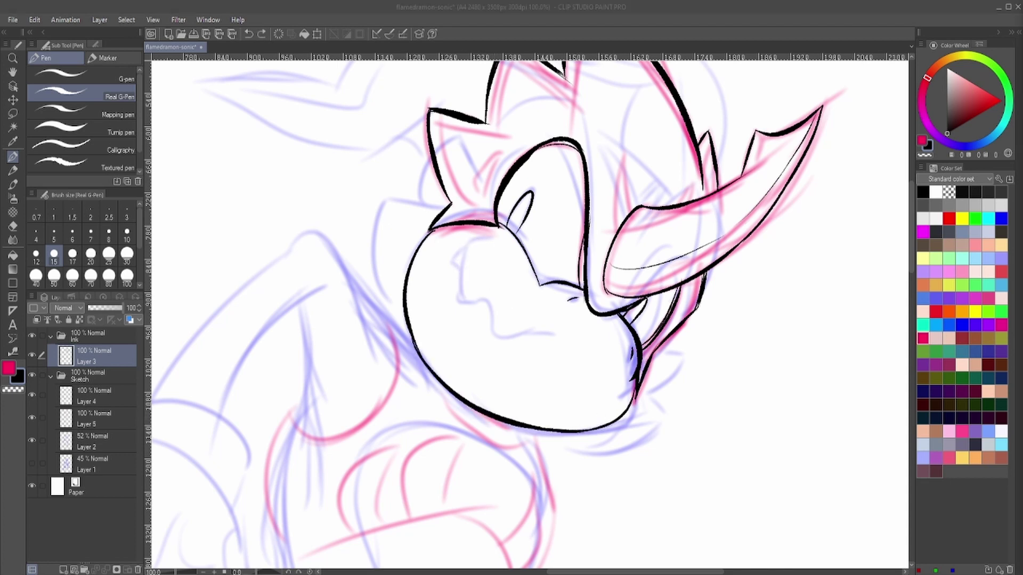
{"action": "mouse_move", "coordinate": [469, 238]}
{"action": "left_mouse_down"}
{"action": "mouse_move", "coordinate": [457, 290]}
{"action": "mouse_move", "coordinate": [477, 302]}
{"action": "left_mouse_up"}
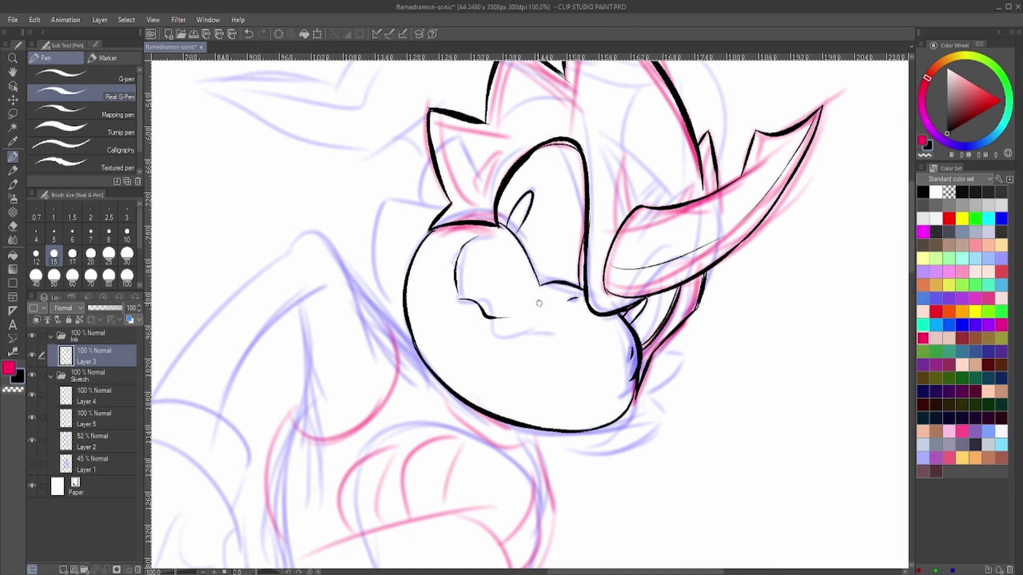
{"action": "mouse_move", "coordinate": [510, 341]}
{"action": "left_mouse_down"}
{"action": "mouse_move", "coordinate": [554, 395]}
{"action": "mouse_move", "coordinate": [619, 392]}
{"action": "left_mouse_up"}
{"action": "left_click_drag", "start_coordinate": [474, 303], "coordinate": [485, 322]}
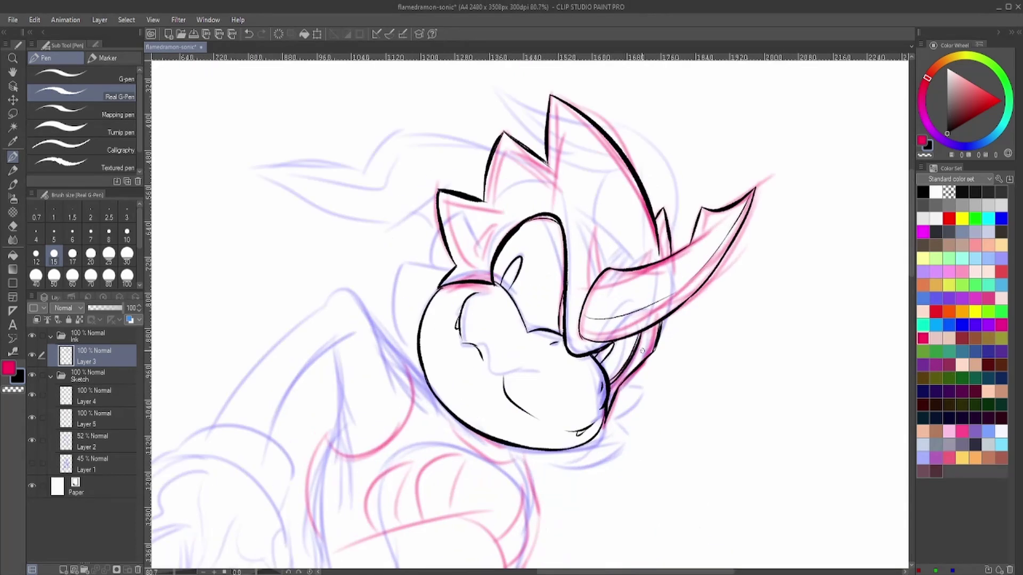
- Ink the pointed tufts behind the cheek and beside the chin, cleaning up the overlapping jaw line
{"action": "mouse_move", "coordinate": [446, 252]}
{"action": "left_mouse_down"}
{"action": "mouse_move", "coordinate": [451, 214]}
{"action": "mouse_move", "coordinate": [410, 249]}
{"action": "mouse_move", "coordinate": [440, 396]}
{"action": "left_mouse_up"}
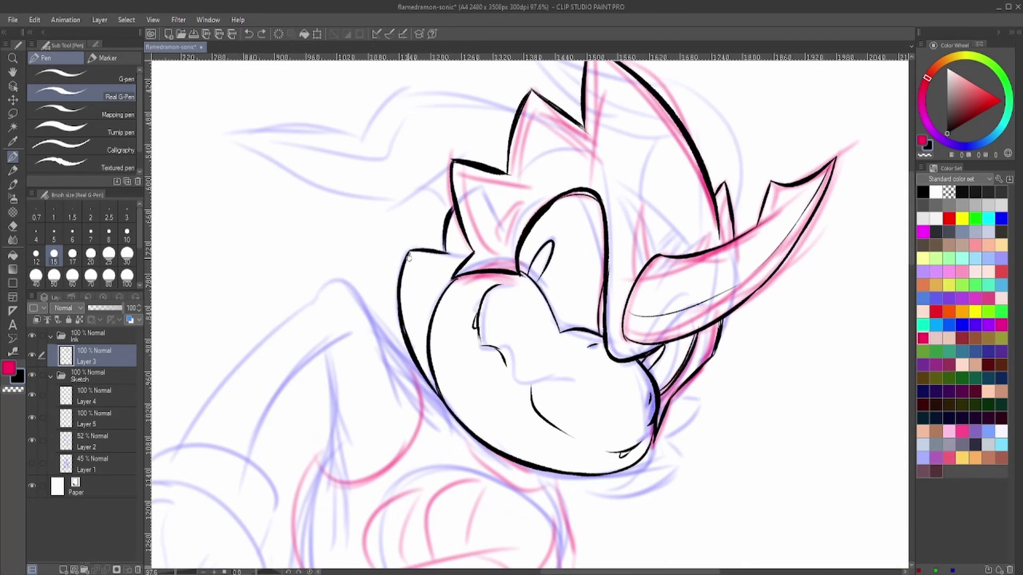
{"action": "left_click_drag", "start_coordinate": [405, 254], "coordinate": [438, 394]}
{"action": "left_click_drag", "start_coordinate": [445, 275], "coordinate": [430, 320]}
{"action": "scroll", "coordinate": [367, 245], "scroll_direction": "down", "scroll_amount": 2}
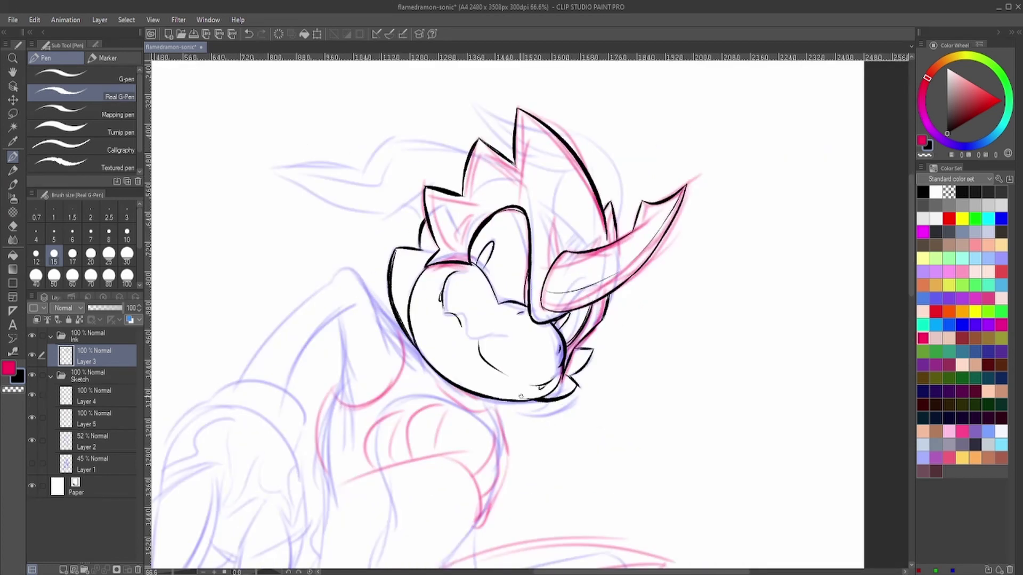
{"action": "scroll", "coordinate": [565, 375], "scroll_direction": "up", "scroll_amount": 3}
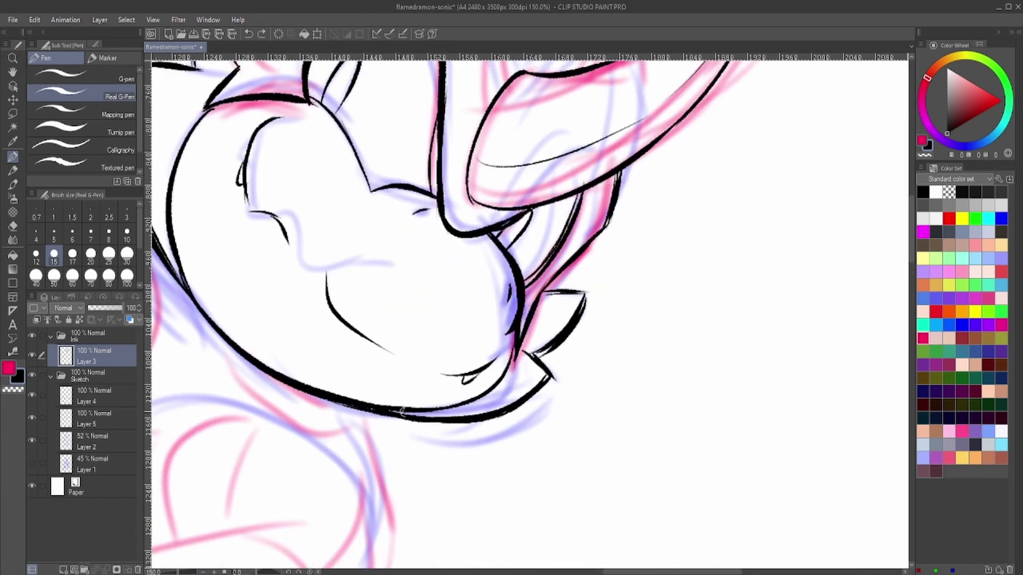
{"action": "key", "text": "e"}
{"action": "scroll", "coordinate": [589, 290], "scroll_direction": "down", "scroll_amount": 3}
{"action": "key", "text": "p"}
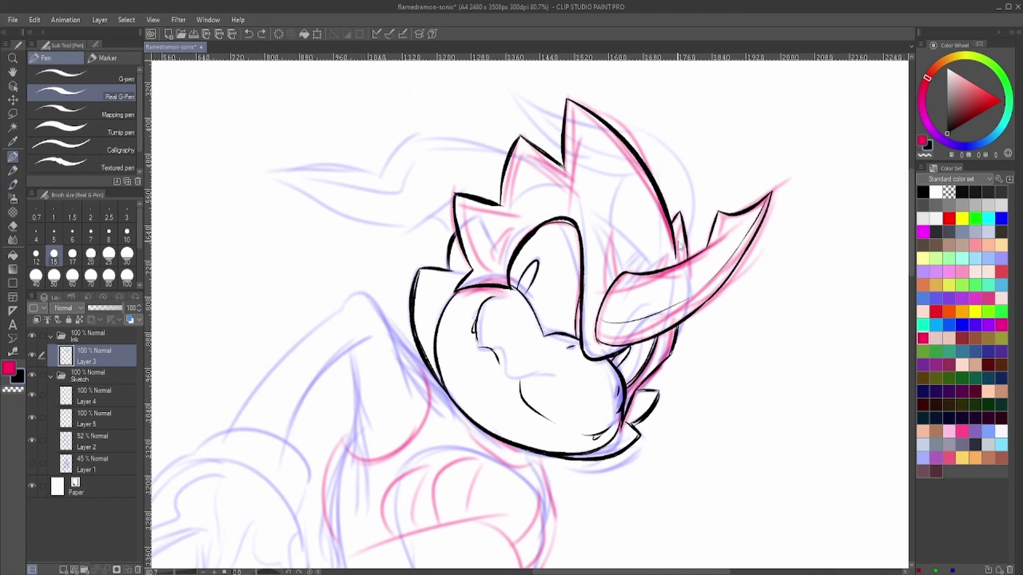
- Ink the curve behind the crest, the far pointed spike and the long wavy spike trailing behind the head
{"action": "left_click_drag", "start_coordinate": [613, 128], "coordinate": [692, 234]}
{"action": "mouse_move", "coordinate": [562, 116]}
{"action": "left_mouse_down"}
{"action": "mouse_move", "coordinate": [515, 92]}
{"action": "mouse_move", "coordinate": [560, 151]}
{"action": "left_mouse_up"}
{"action": "mouse_move", "coordinate": [270, 173]}
{"action": "left_mouse_down"}
{"action": "mouse_move", "coordinate": [380, 176]}
{"action": "mouse_move", "coordinate": [505, 151]}
{"action": "mouse_move", "coordinate": [373, 229]}
{"action": "mouse_move", "coordinate": [452, 209]}
{"action": "left_mouse_up"}
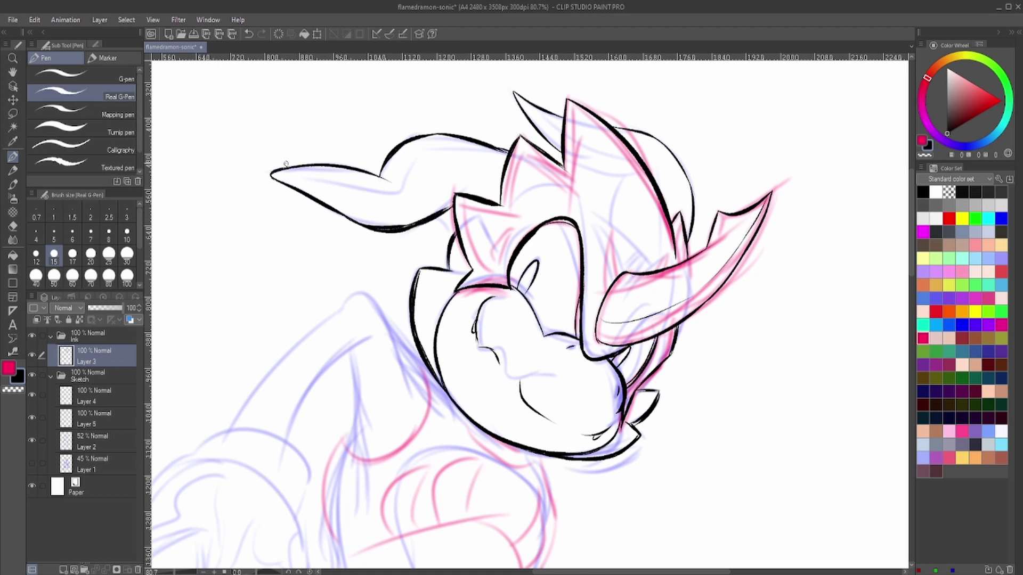
{"action": "scroll", "coordinate": [366, 232], "scroll_direction": "down", "scroll_amount": 3}
{"action": "scroll", "coordinate": [450, 226], "scroll_direction": "up", "scroll_amount": 4}
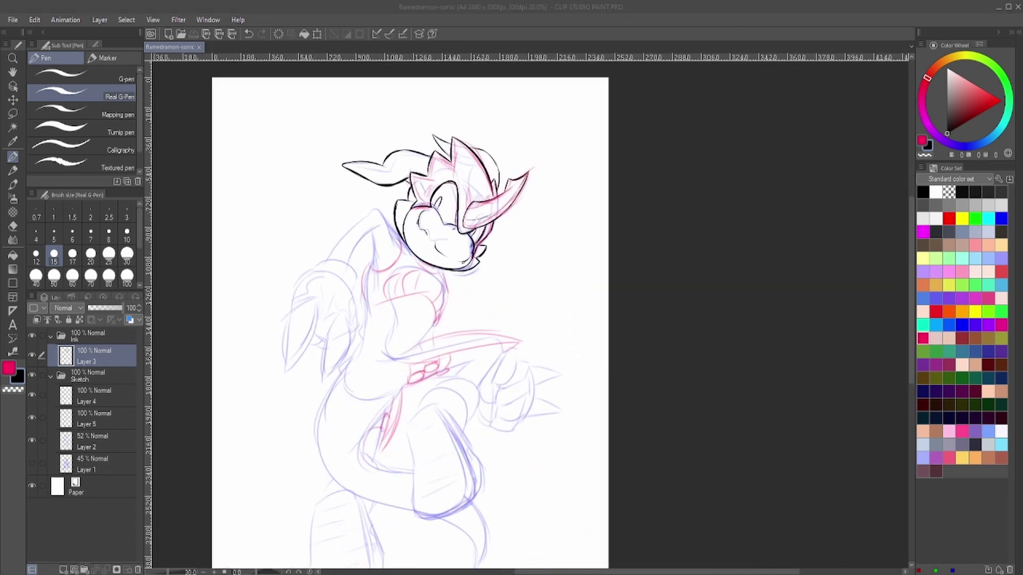
- Ink the neckline, collar and chest piece outline, plus the shoulder and upper arm of the hanging arm
{"action": "left_click_drag", "start_coordinate": [377, 250], "coordinate": [430, 196]}
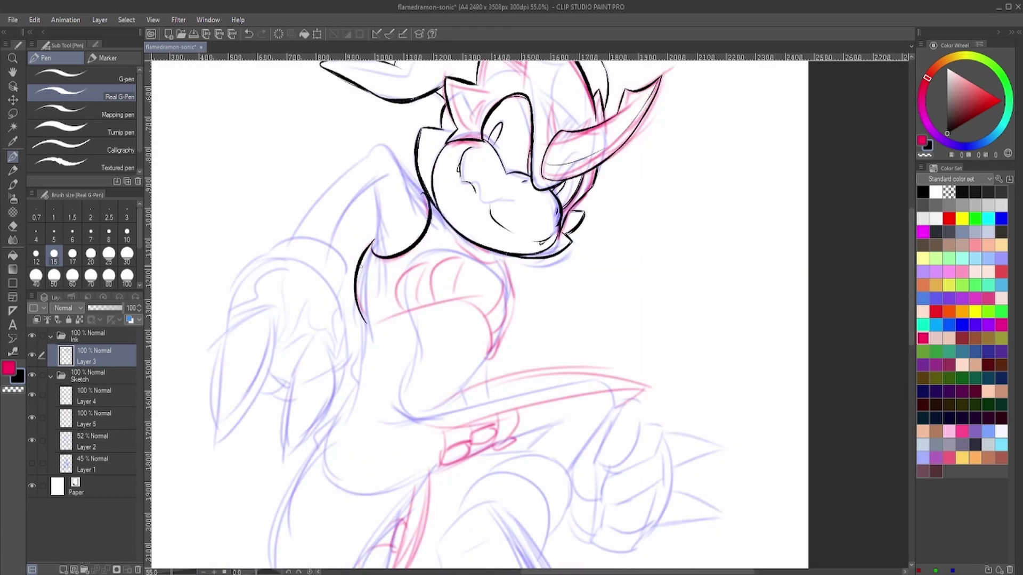
{"action": "key", "text": "ctrl+z"}
{"action": "mouse_move", "coordinate": [372, 243]}
{"action": "left_mouse_down"}
{"action": "mouse_move", "coordinate": [359, 322]}
{"action": "mouse_move", "coordinate": [491, 341]}
{"action": "left_mouse_up"}
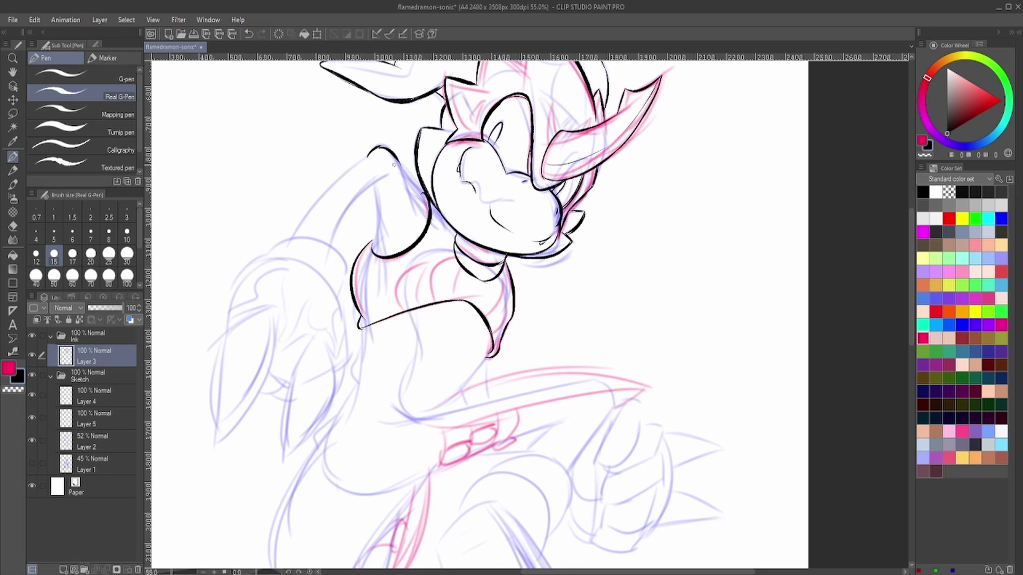
{"action": "key", "text": "ctrl+z"}
{"action": "mouse_move", "coordinate": [334, 247]}
{"action": "left_mouse_down"}
{"action": "mouse_move", "coordinate": [390, 174]}
{"action": "mouse_move", "coordinate": [294, 236]}
{"action": "left_mouse_up"}
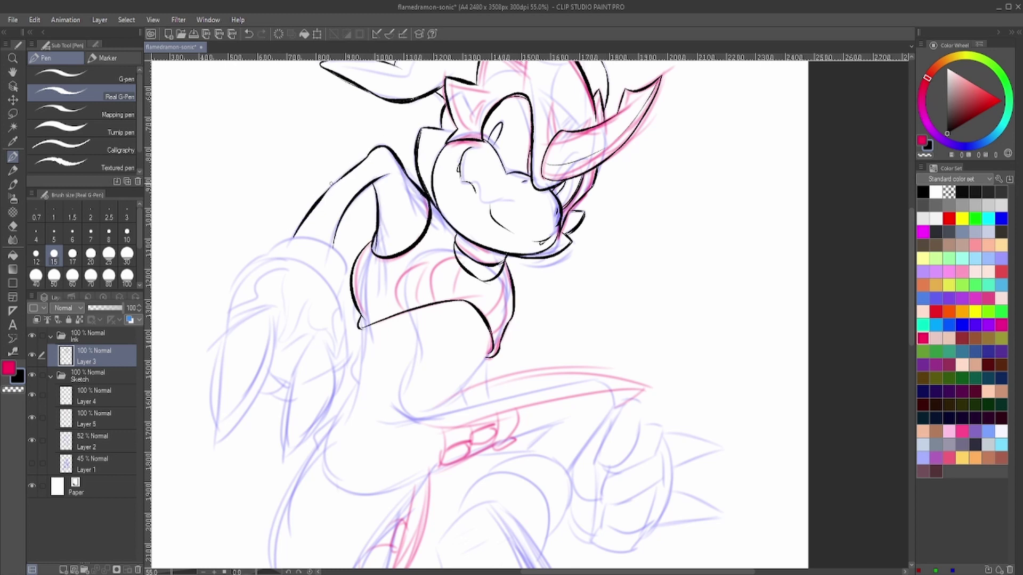
- Ink the back contour from beneath the chest piece down around the hip
{"action": "scroll", "coordinate": [479, 315], "scroll_direction": "down", "scroll_amount": 5}
{"action": "scroll", "coordinate": [480, 314], "scroll_direction": "up", "scroll_amount": 6}
{"action": "scroll", "coordinate": [480, 314], "scroll_direction": "down", "scroll_amount": 2}
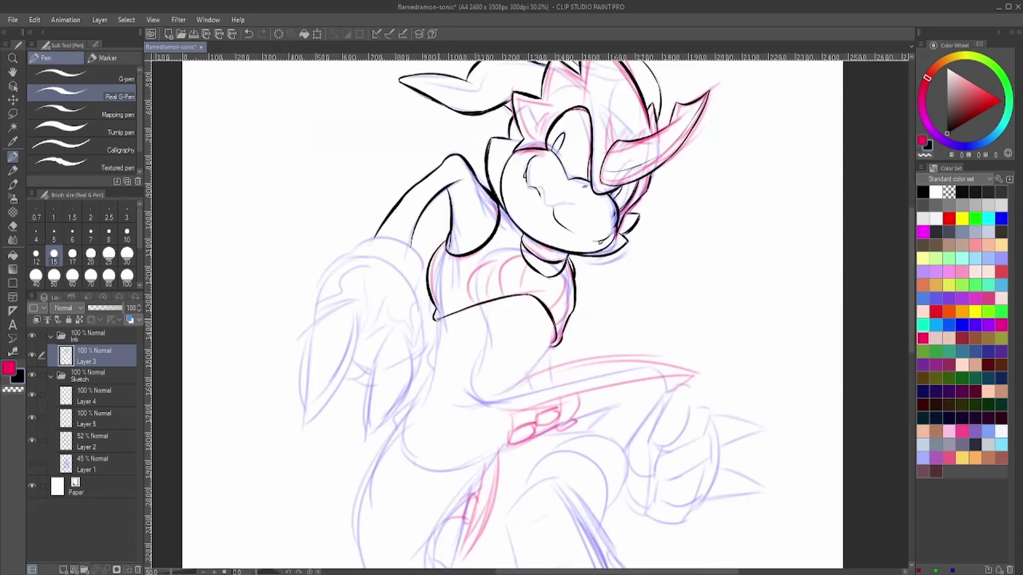
{"action": "left_click_drag", "start_coordinate": [434, 367], "coordinate": [419, 465]}
{"action": "key", "text": "ctrl+z"}
{"action": "left_click_drag", "start_coordinate": [434, 366], "coordinate": [420, 466]}
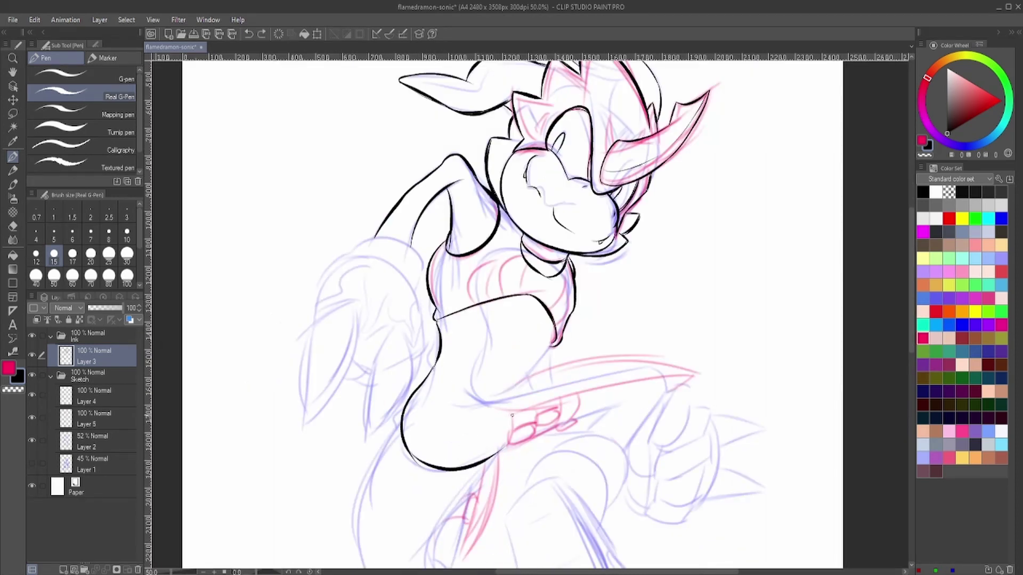
- Ink the long pointed plate along the raised thigh with its lower edge and curved upper edge
{"action": "scroll", "coordinate": [510, 439], "scroll_direction": "up", "scroll_amount": 1}
{"action": "left_click_drag", "start_coordinate": [473, 391], "coordinate": [719, 372]}
{"action": "key", "text": "ctrl+z"}
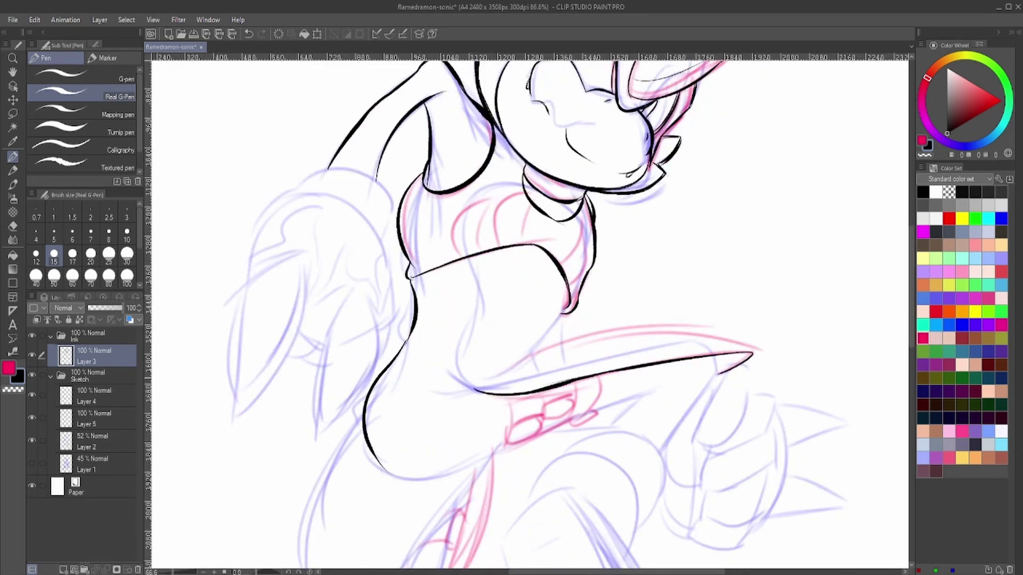
{"action": "mouse_move", "coordinate": [510, 363]}
{"action": "left_mouse_down"}
{"action": "mouse_move", "coordinate": [600, 329]}
{"action": "mouse_move", "coordinate": [757, 351]}
{"action": "left_mouse_up"}
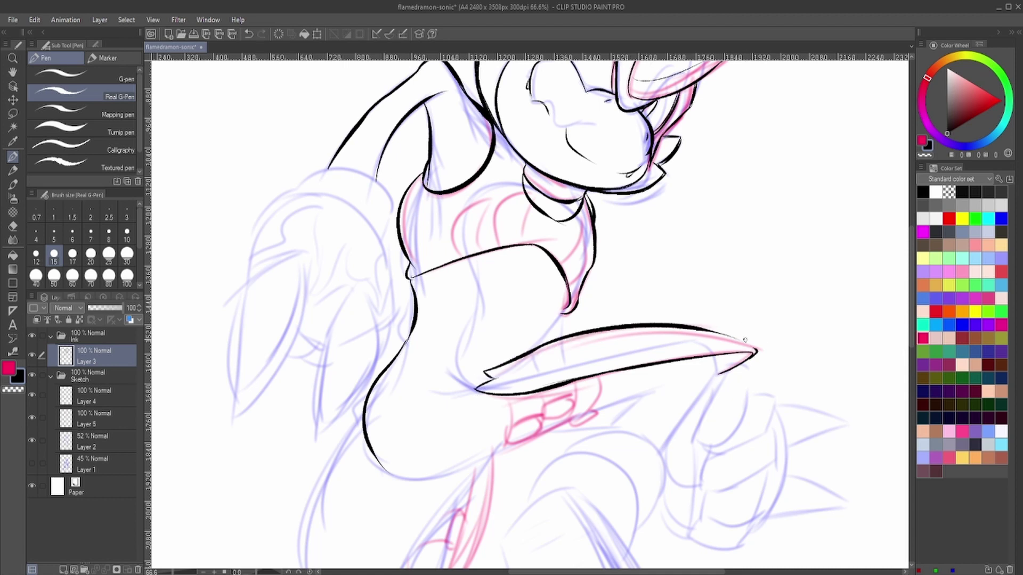
- Ink the belt segments with their rounded buckles and the underside of the hip
{"action": "left_click_drag", "start_coordinate": [540, 418], "coordinate": [557, 395]}
{"action": "left_click_drag", "start_coordinate": [570, 424], "coordinate": [592, 377]}
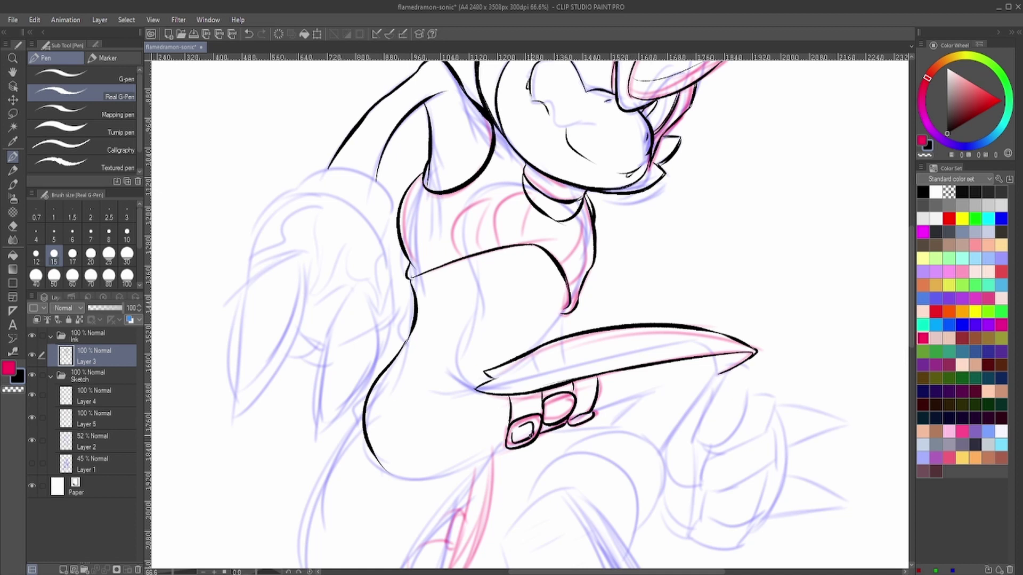
{"action": "left_click_drag", "start_coordinate": [403, 481], "coordinate": [494, 450]}
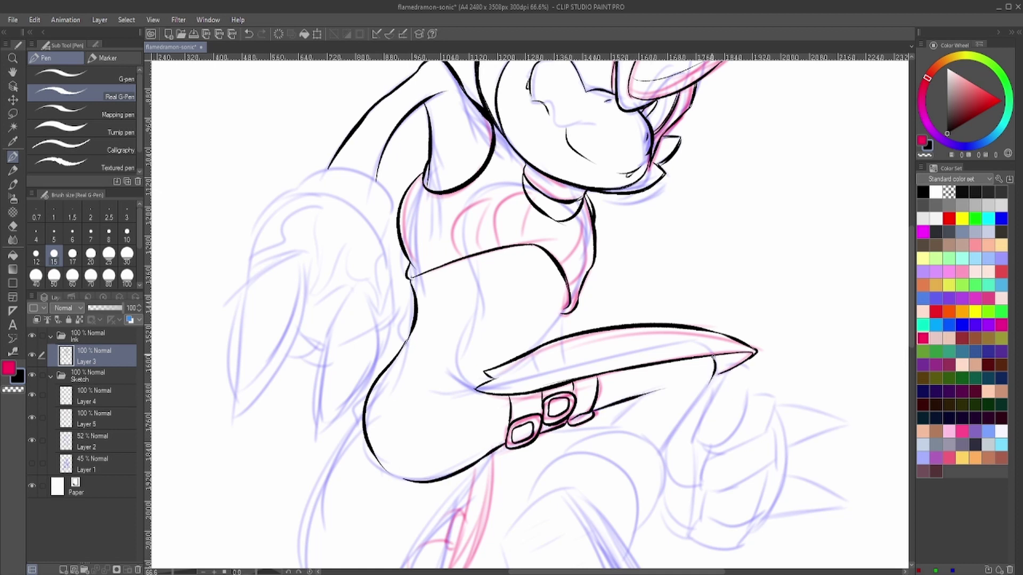
- Ink the limb contour descending from the thigh plate's tip and the curved line down the torso
{"action": "key", "text": "ctrl+z"}
{"action": "left_click_drag", "start_coordinate": [659, 452], "coordinate": [710, 380]}
{"action": "left_click_drag", "start_coordinate": [533, 320], "coordinate": [449, 298]}
{"action": "mouse_move", "coordinate": [414, 261]}
{"action": "left_mouse_down"}
{"action": "mouse_move", "coordinate": [440, 251]}
{"action": "mouse_move", "coordinate": [395, 270]}
{"action": "left_mouse_up"}
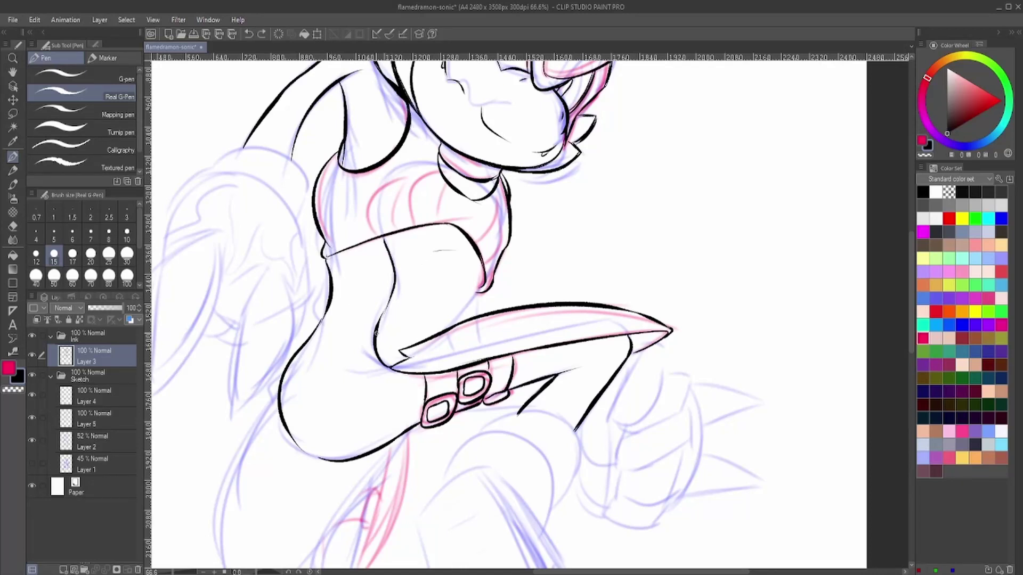
- Ink the belly's front edge down to the thigh plate and the small rounded bumps along the back contour
{"action": "scroll", "coordinate": [447, 328], "scroll_direction": "up", "scroll_amount": 3}
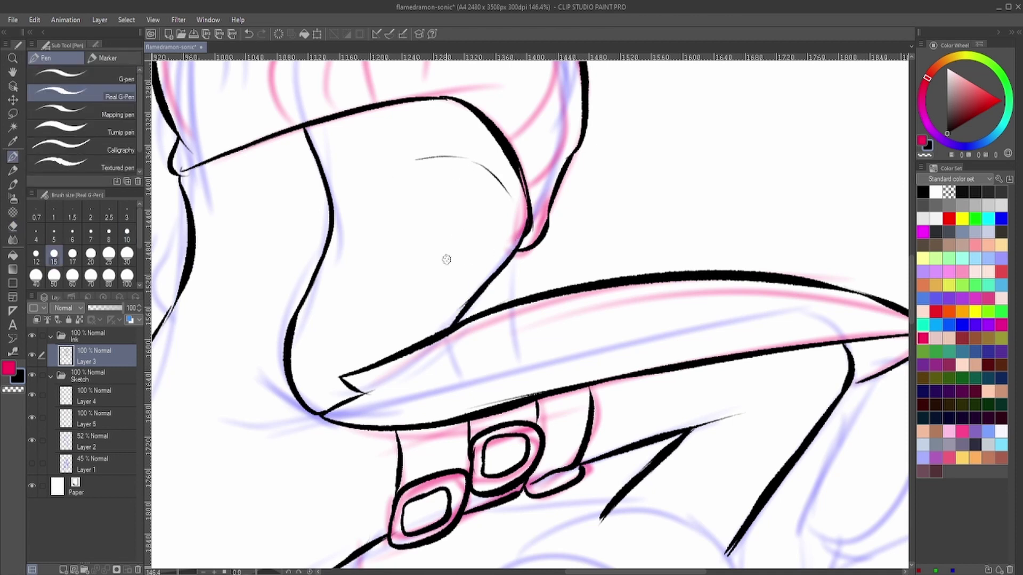
{"action": "scroll", "coordinate": [446, 260], "scroll_direction": "down", "scroll_amount": 4}
{"action": "left_click_drag", "start_coordinate": [363, 169], "coordinate": [384, 184]}
{"action": "left_click_drag", "start_coordinate": [511, 309], "coordinate": [504, 313]}
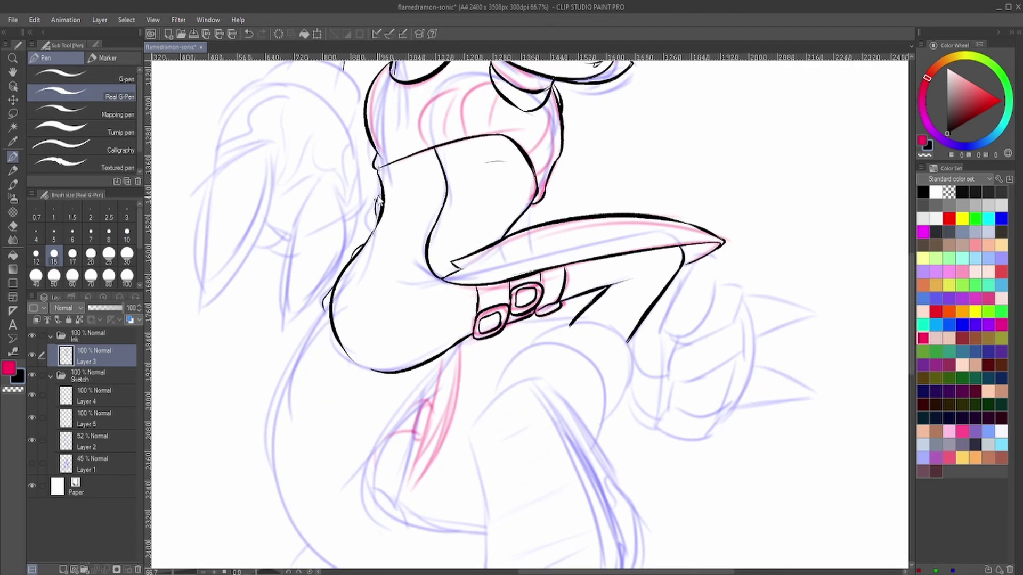
- Ink the overlapping rounded arcs of the raised leg's ankle cuff beneath the calf
{"action": "left_click_drag", "start_coordinate": [275, 491], "coordinate": [107, 398]}
{"action": "left_click_drag", "start_coordinate": [326, 302], "coordinate": [405, 249]}
{"action": "left_click_drag", "start_coordinate": [443, 305], "coordinate": [426, 344]}
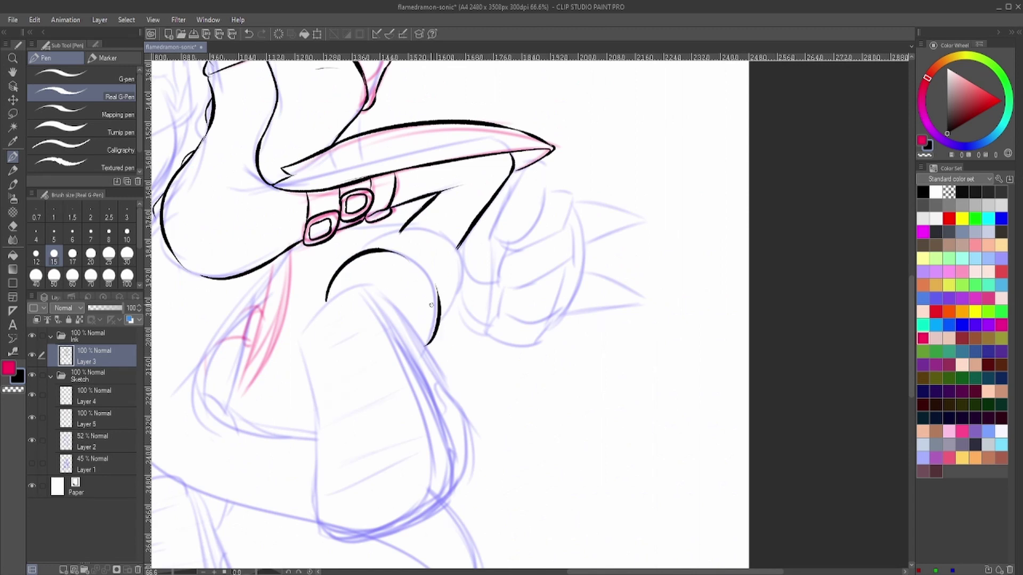
{"action": "left_click_drag", "start_coordinate": [362, 251], "coordinate": [443, 306]}
- Ink the tail with a long outer curve from the hip and an inner curve meeting it at a pointed tip
{"action": "scroll", "coordinate": [423, 212], "scroll_direction": "down", "scroll_amount": 3}
{"action": "left_click_drag", "start_coordinate": [314, 163], "coordinate": [470, 381]}
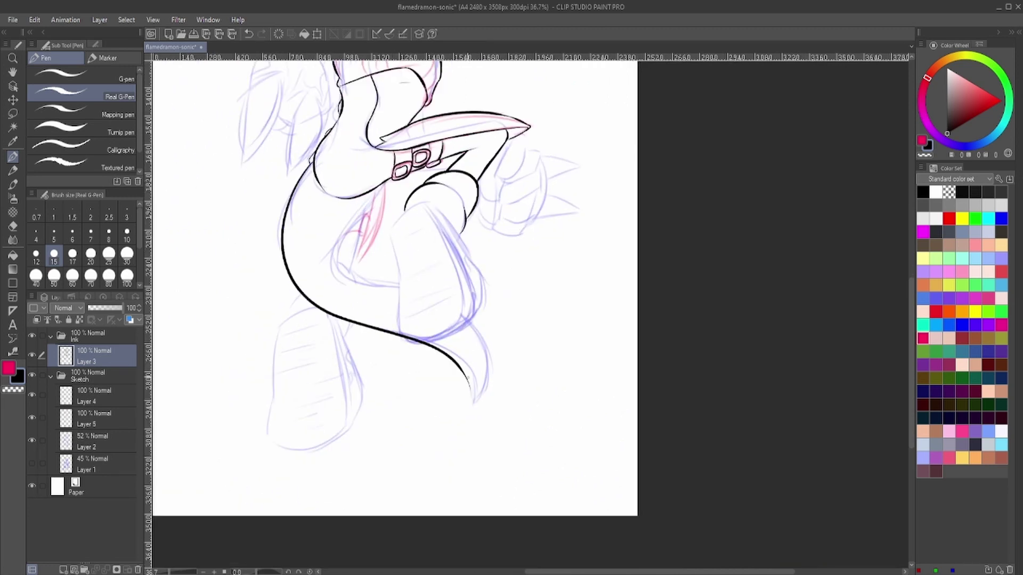
{"action": "key", "text": "ctrl+z"}
{"action": "mouse_move", "coordinate": [383, 184]}
{"action": "left_mouse_down"}
{"action": "mouse_move", "coordinate": [338, 278]}
{"action": "mouse_move", "coordinate": [473, 400]}
{"action": "left_mouse_up"}
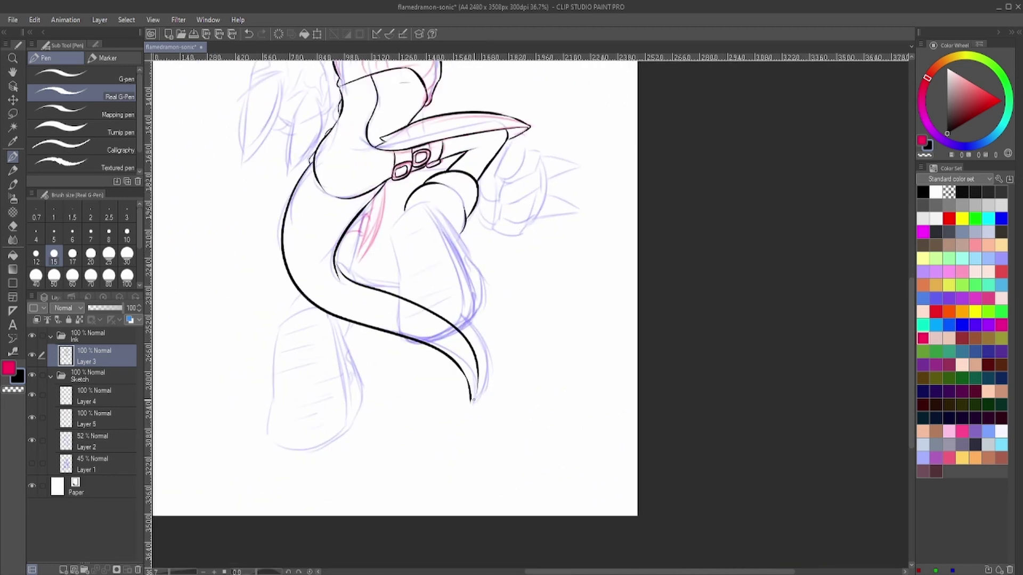
- Add a new ink layer and ink the closed outline of the raised foot's sole across the tail
{"action": "scroll", "coordinate": [394, 288], "scroll_direction": "down", "scroll_amount": 2}
{"action": "scroll", "coordinate": [394, 287], "scroll_direction": "up", "scroll_amount": 4}
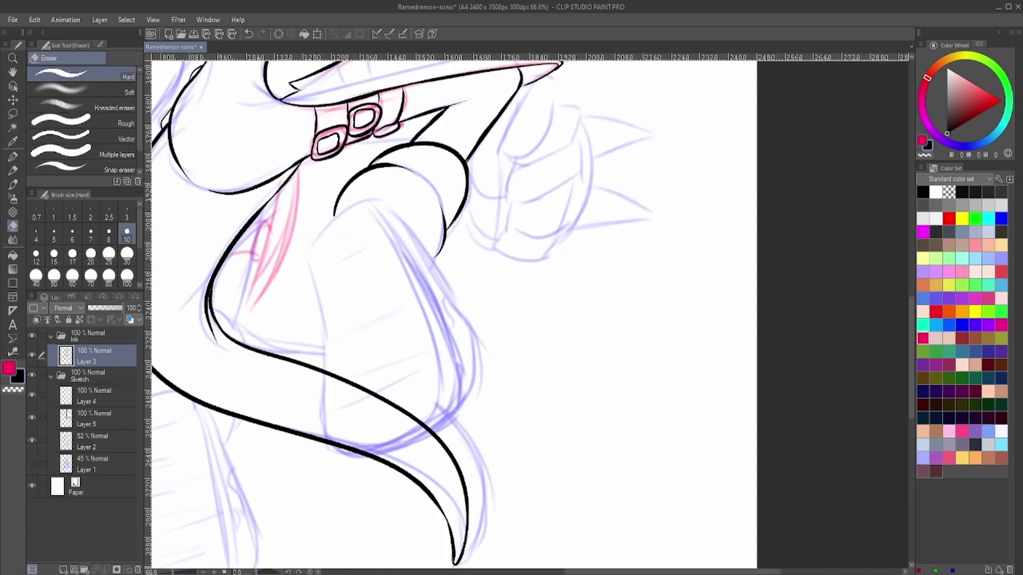
{"action": "key", "text": "ctrl+shift+n"}
{"action": "mouse_move", "coordinate": [349, 209]}
{"action": "left_mouse_down"}
{"action": "mouse_move", "coordinate": [325, 353]}
{"action": "mouse_move", "coordinate": [421, 429]}
{"action": "mouse_move", "coordinate": [434, 336]}
{"action": "left_mouse_up"}
{"action": "left_click_drag", "start_coordinate": [350, 207], "coordinate": [394, 242]}
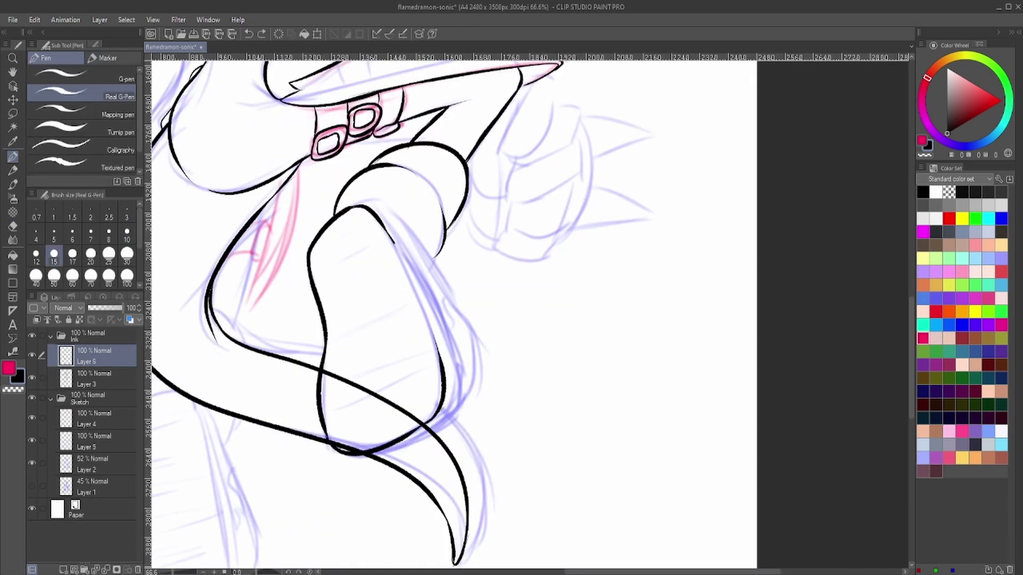
{"action": "left_click_drag", "start_coordinate": [444, 355], "coordinate": [399, 257]}
{"action": "key", "text": "ctrl+z"}
{"action": "left_click_drag", "start_coordinate": [384, 223], "coordinate": [426, 342]}
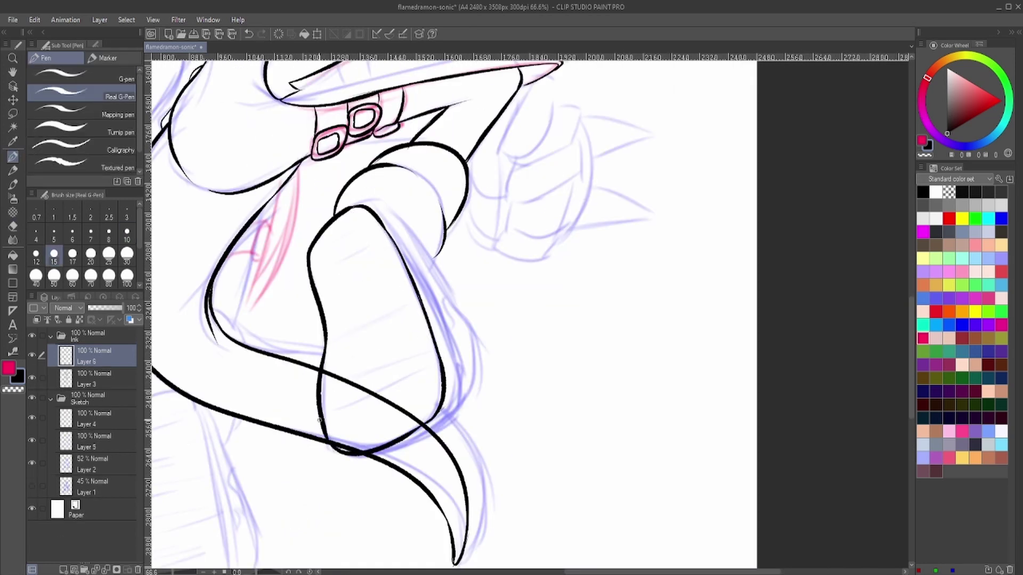
- Ink the raised shoe's side with an edge line parallel to the sole and the bulging outer contour
{"action": "mouse_move", "coordinate": [357, 209]}
{"action": "left_mouse_down"}
{"action": "mouse_move", "coordinate": [450, 341]}
{"action": "mouse_move", "coordinate": [459, 379]}
{"action": "left_mouse_up"}
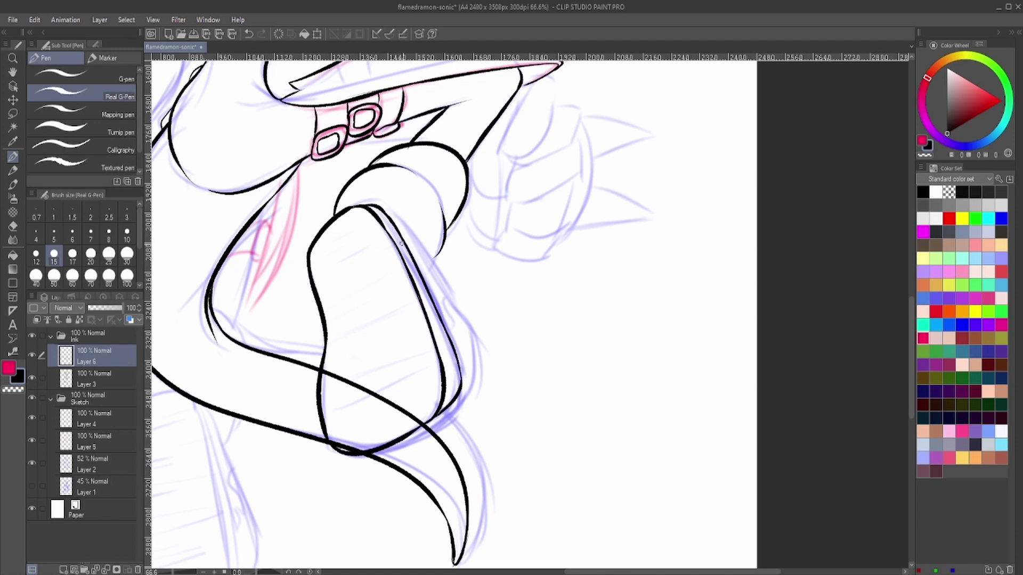
{"action": "mouse_move", "coordinate": [378, 213]}
{"action": "left_mouse_down"}
{"action": "mouse_move", "coordinate": [476, 344]}
{"action": "mouse_move", "coordinate": [458, 386]}
{"action": "left_mouse_up"}
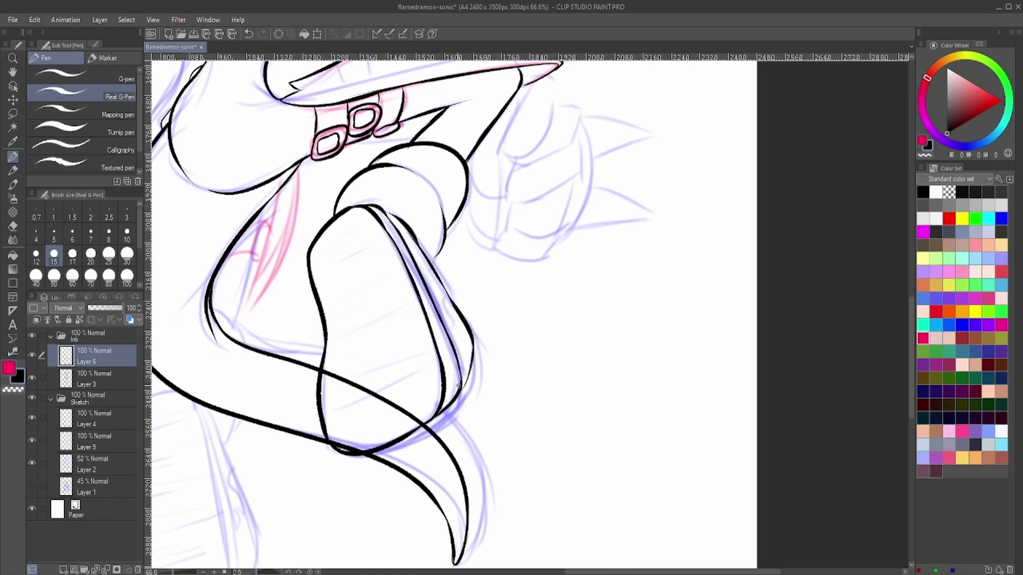
- Erase the tail lines on Layer 3 where they cross the raised foot's sole
{"action": "scroll", "coordinate": [436, 205], "scroll_direction": "up", "scroll_amount": 2}
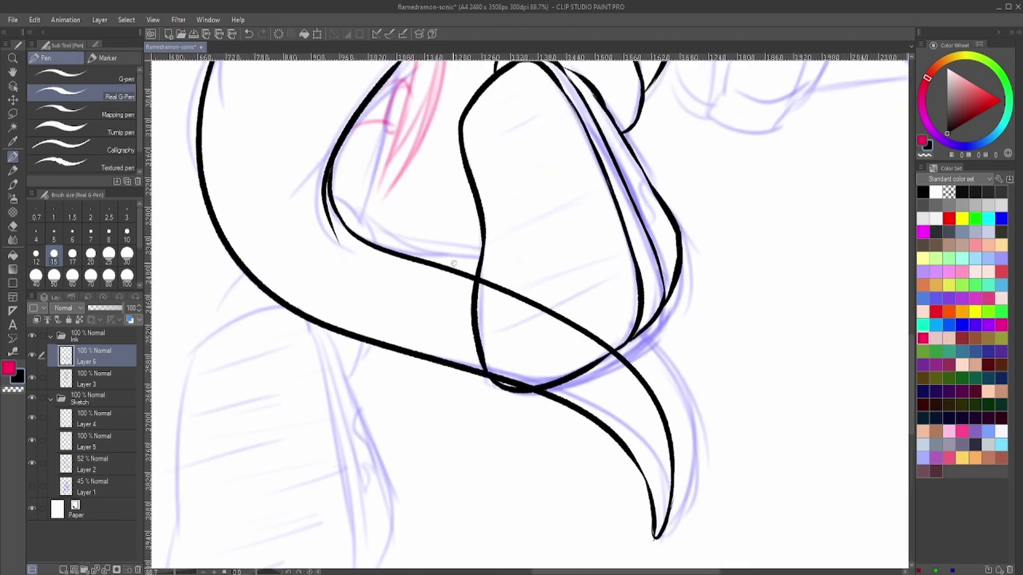
{"action": "key", "text": "e"}
{"action": "left_click", "coordinate": [93, 378]}
{"action": "mouse_move", "coordinate": [483, 280]}
{"action": "left_mouse_down"}
{"action": "mouse_move", "coordinate": [503, 303]}
{"action": "mouse_move", "coordinate": [486, 336]}
{"action": "mouse_move", "coordinate": [539, 299]}
{"action": "mouse_move", "coordinate": [617, 336]}
{"action": "left_mouse_up"}
- Ink the far thigh's pointed plate and buckled strap inside the tail's curve, plus the lower foot's cuff edges
{"action": "scroll", "coordinate": [554, 252], "scroll_direction": "down", "scroll_amount": 3}
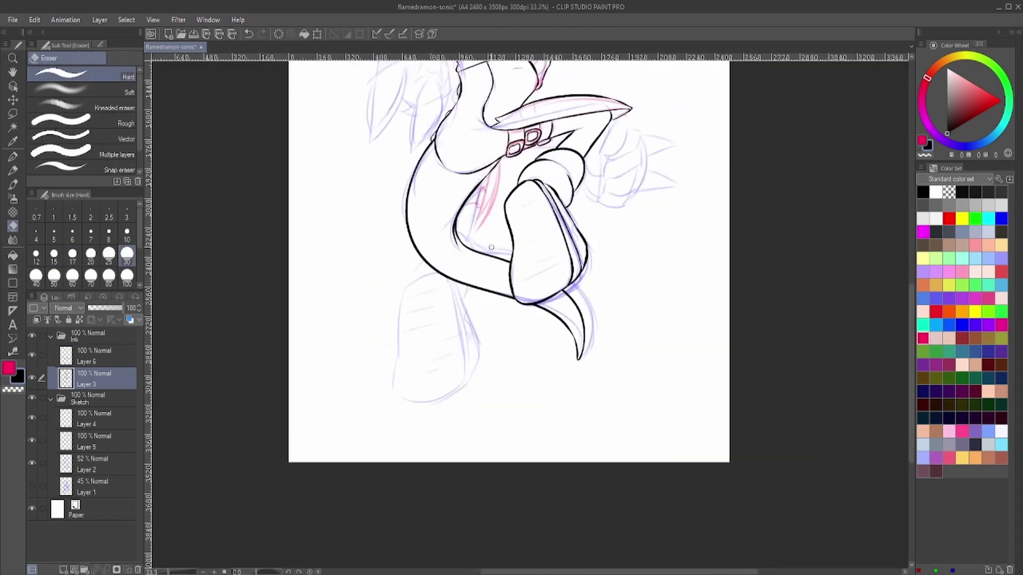
{"action": "key", "text": "p"}
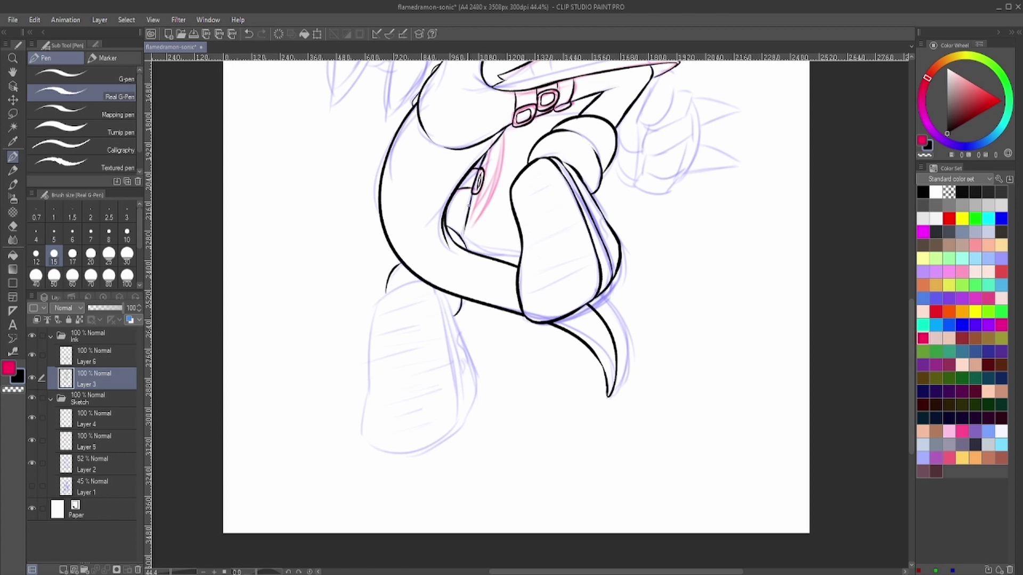
{"action": "scroll", "coordinate": [489, 175], "scroll_direction": "up", "scroll_amount": 3}
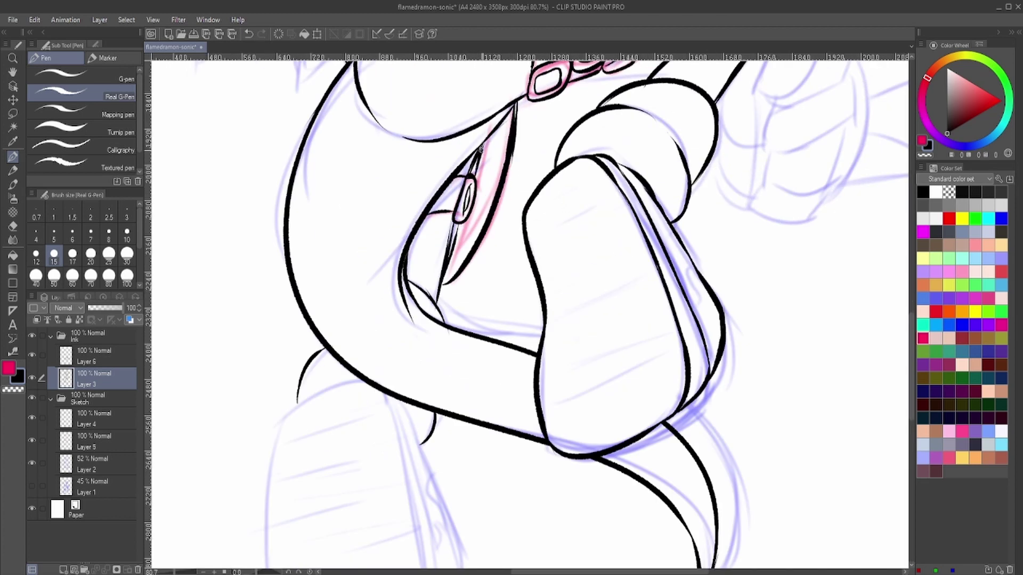
- Merge the raised foot's Layer 6 into Layer 3
{"action": "key", "text": "e"}
{"action": "left_click", "coordinate": [127, 232]}
{"action": "left_click", "coordinate": [94, 356]}
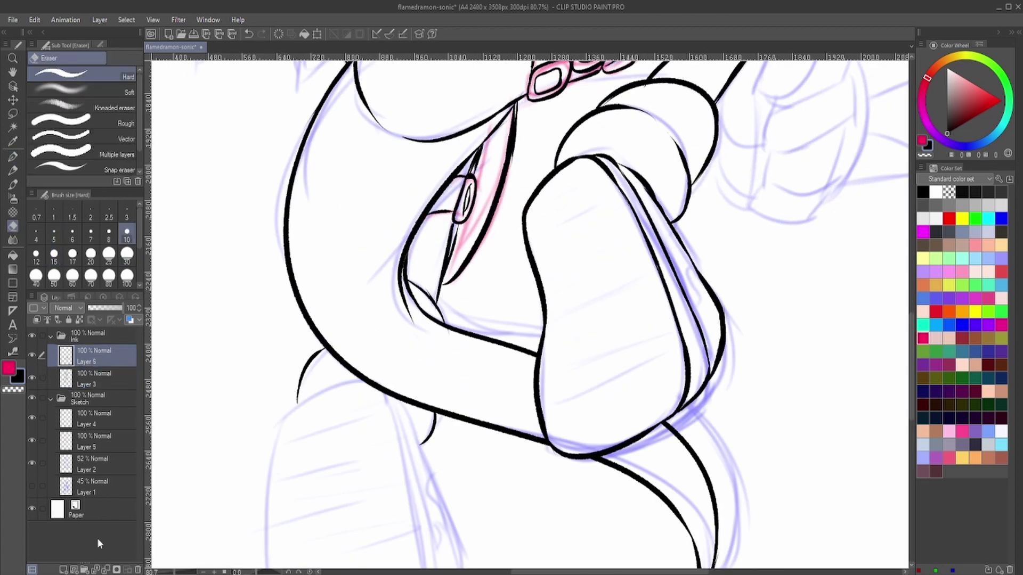
{"action": "left_click", "coordinate": [137, 569]}
- Ink the lower foot's sole outline and the shoe's narrow side contours beneath the tail
{"action": "scroll", "coordinate": [430, 300], "scroll_direction": "down", "scroll_amount": 6}
{"action": "scroll", "coordinate": [421, 207], "scroll_direction": "up", "scroll_amount": 4}
{"action": "left_click", "coordinate": [13, 158]}
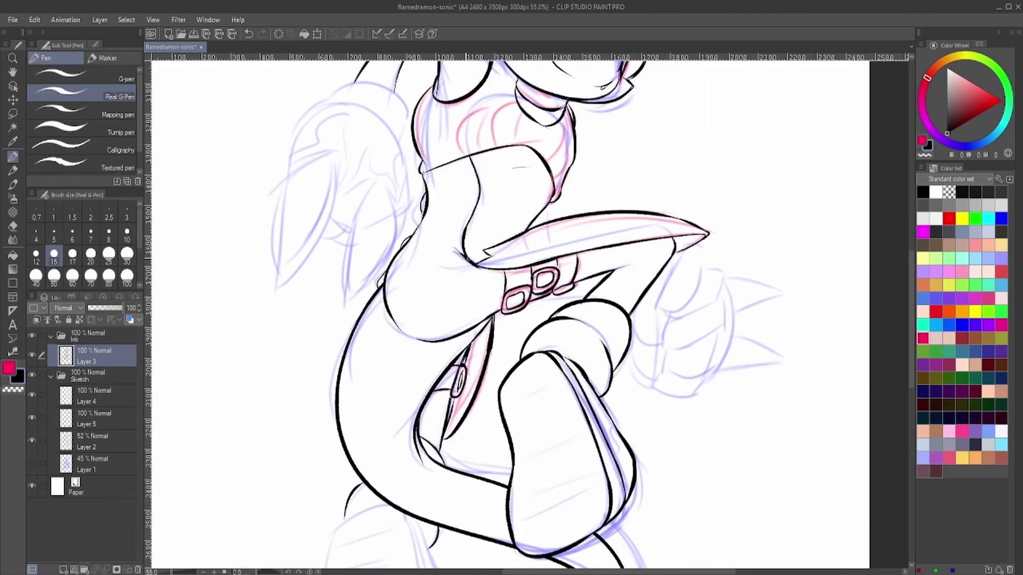
{"action": "scroll", "coordinate": [430, 426], "scroll_direction": "down", "scroll_amount": 2}
{"action": "scroll", "coordinate": [349, 440], "scroll_direction": "up", "scroll_amount": 2}
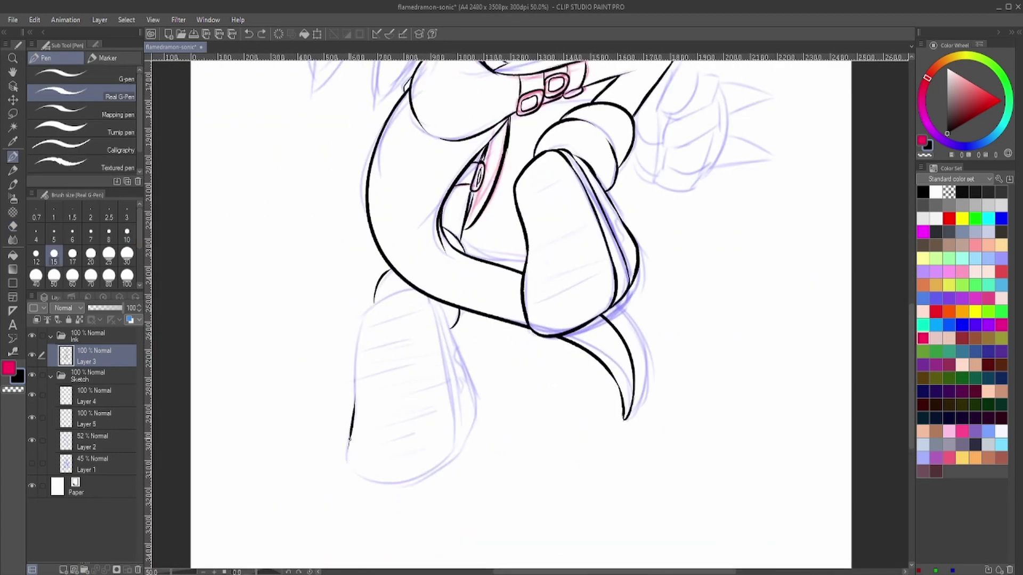
{"action": "left_click_drag", "start_coordinate": [368, 482], "coordinate": [466, 446]}
{"action": "mouse_move", "coordinate": [355, 408]}
{"action": "left_mouse_down"}
{"action": "mouse_move", "coordinate": [413, 288]}
{"action": "mouse_move", "coordinate": [453, 458]}
{"action": "left_mouse_up"}
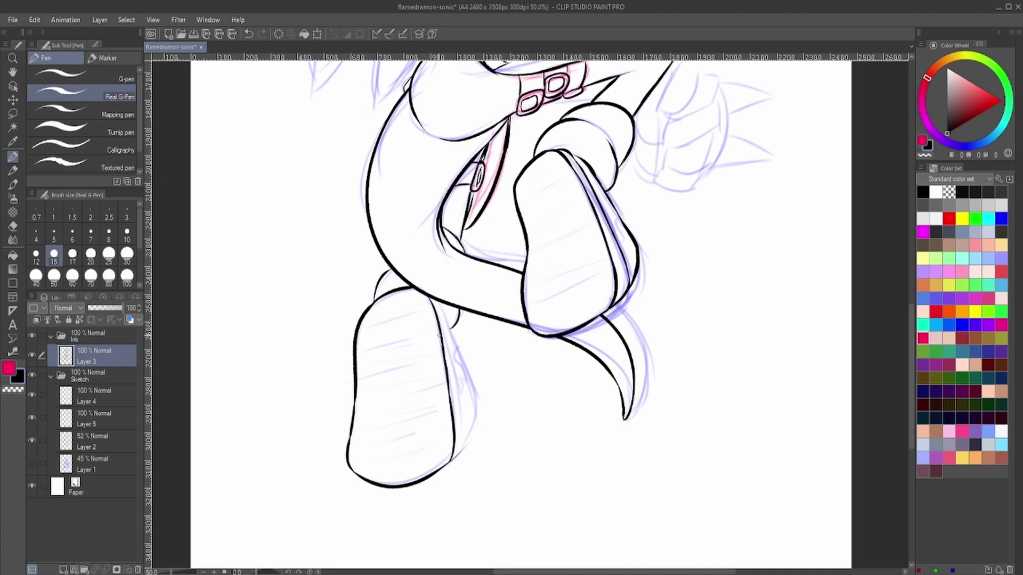
{"action": "key", "text": "ctrl+z"}
{"action": "left_click_drag", "start_coordinate": [453, 358], "coordinate": [461, 417]}
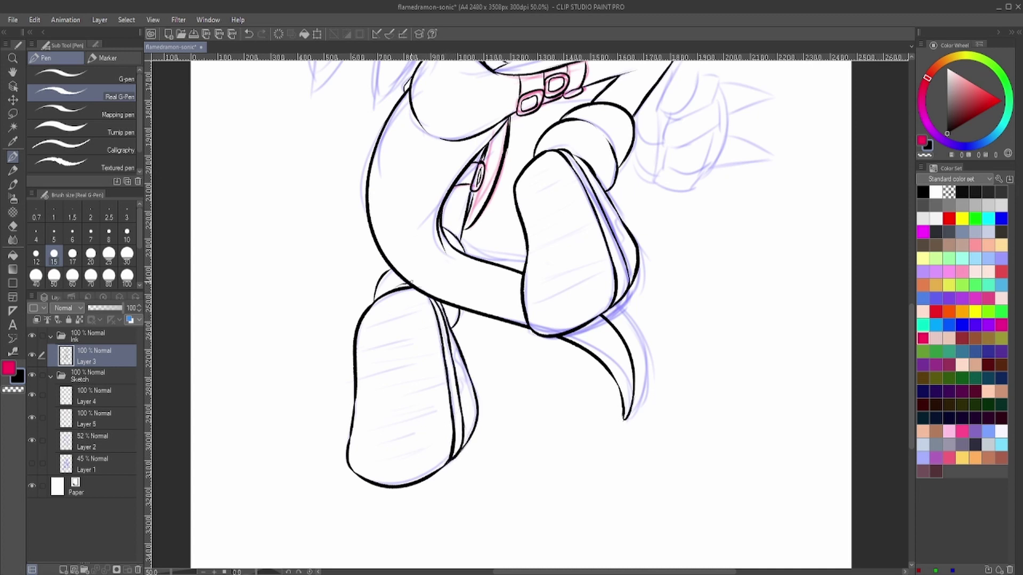
- Ink short, thin tread lines across the soles of both feet
{"action": "scroll", "coordinate": [511, 315], "scroll_direction": "down", "scroll_amount": 1}
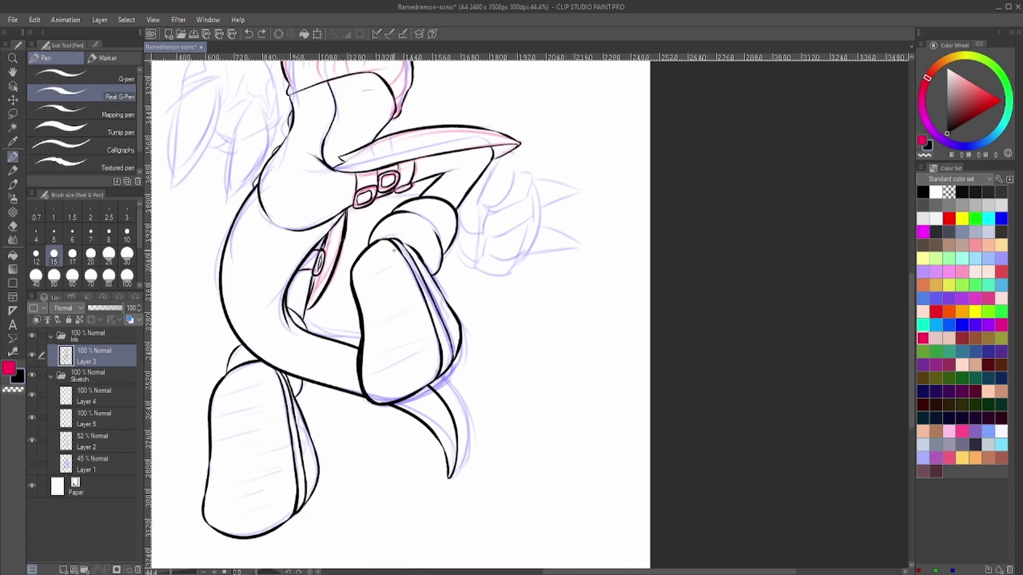
{"action": "scroll", "coordinate": [422, 290], "scroll_direction": "down", "scroll_amount": 1}
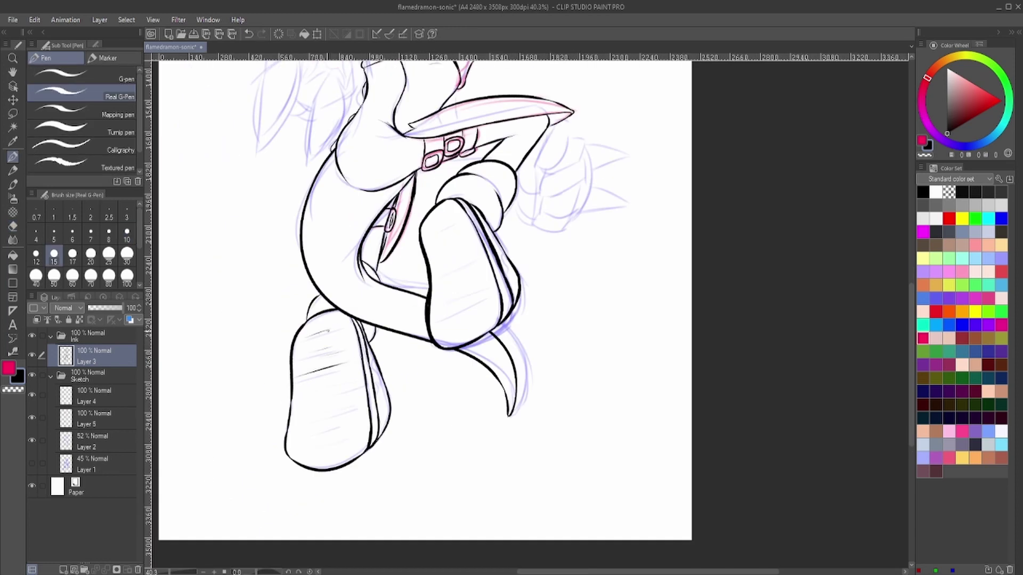
{"action": "left_click_drag", "start_coordinate": [311, 456], "coordinate": [363, 441]}
{"action": "left_click_drag", "start_coordinate": [326, 420], "coordinate": [357, 410]}
{"action": "key", "text": "ctrl+z"}
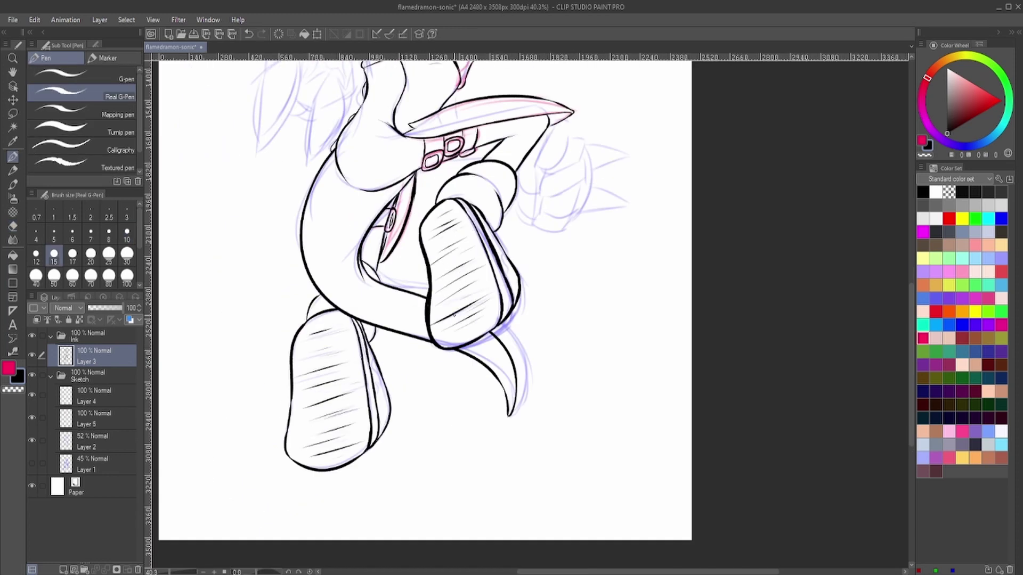
- Ink the two long pointed claws of the hand behind the back and the short curve between them
{"action": "scroll", "coordinate": [352, 266], "scroll_direction": "up", "scroll_amount": 3}
{"action": "mouse_move", "coordinate": [298, 298]}
{"action": "left_mouse_down"}
{"action": "mouse_move", "coordinate": [319, 381]}
{"action": "mouse_move", "coordinate": [287, 426]}
{"action": "left_mouse_up"}
{"action": "left_click_drag", "start_coordinate": [297, 297], "coordinate": [326, 374]}
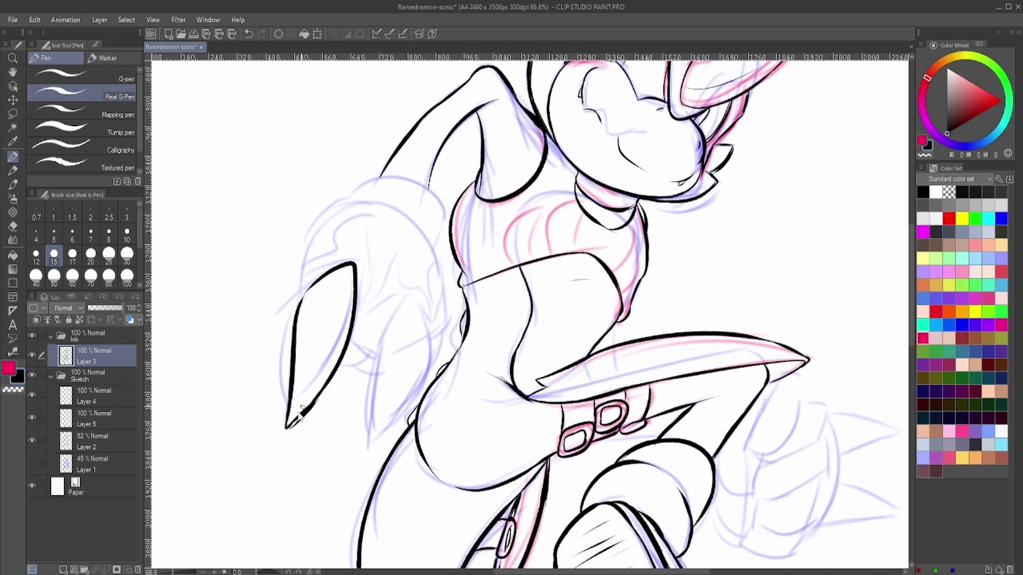
{"action": "mouse_move", "coordinate": [402, 304]}
{"action": "left_mouse_down"}
{"action": "mouse_move", "coordinate": [369, 438]}
{"action": "mouse_move", "coordinate": [396, 316]}
{"action": "mouse_move", "coordinate": [426, 341]}
{"action": "mouse_move", "coordinate": [376, 442]}
{"action": "left_mouse_up"}
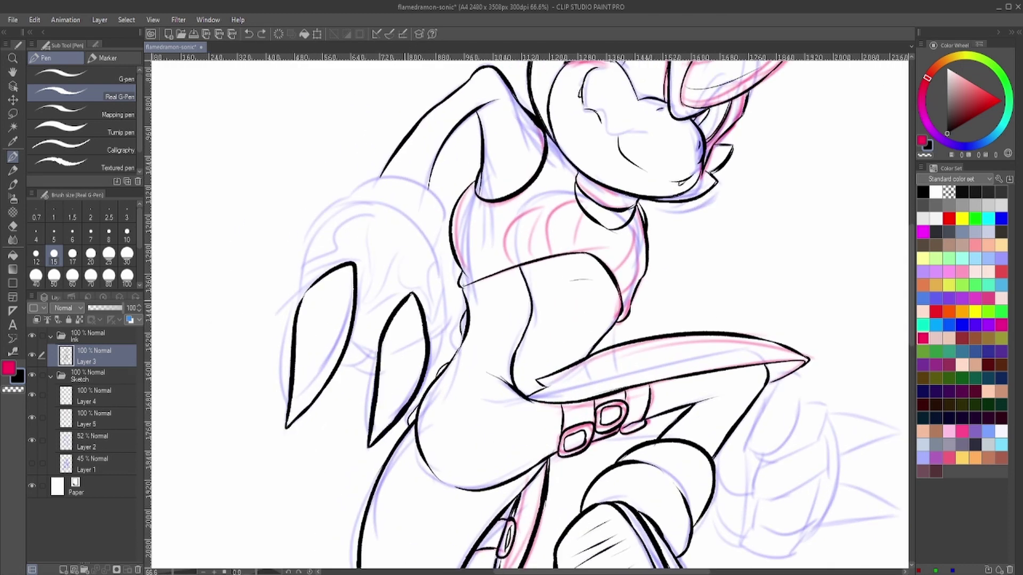
{"action": "left_click_drag", "start_coordinate": [286, 426], "coordinate": [352, 286]}
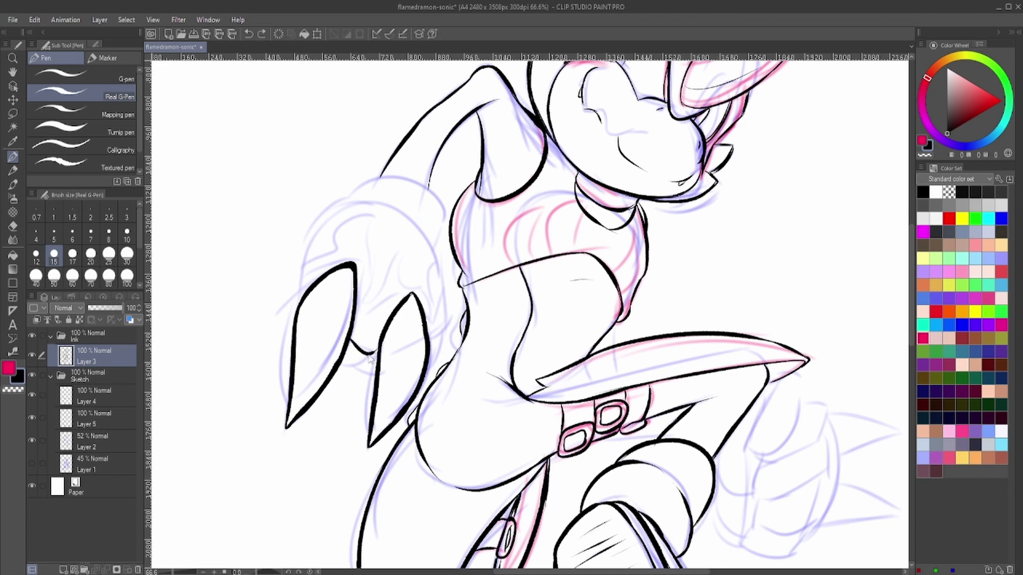
- Ink the clawed hand's rounded cuff, the gauntlet's outer contours and the small curves between the claws
{"action": "mouse_move", "coordinate": [349, 203]}
{"action": "left_mouse_down"}
{"action": "mouse_move", "coordinate": [441, 216]}
{"action": "mouse_move", "coordinate": [438, 248]}
{"action": "left_mouse_up"}
{"action": "key", "text": "ctrl+z"}
{"action": "left_click_drag", "start_coordinate": [410, 203], "coordinate": [299, 299]}
{"action": "key", "text": "ctrl+z"}
{"action": "left_click_drag", "start_coordinate": [443, 324], "coordinate": [430, 259]}
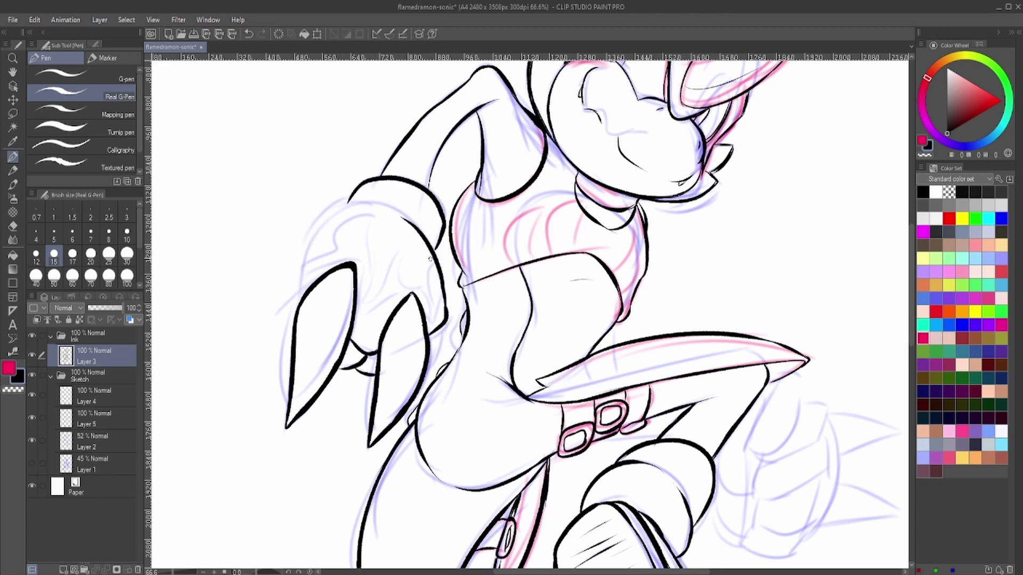
{"action": "mouse_move", "coordinate": [301, 299]}
{"action": "left_mouse_down"}
{"action": "mouse_move", "coordinate": [372, 202]}
{"action": "mouse_move", "coordinate": [418, 213]}
{"action": "mouse_move", "coordinate": [351, 205]}
{"action": "left_mouse_up"}
{"action": "key", "text": "ctrl+z"}
{"action": "key", "text": "ctrl+z"}
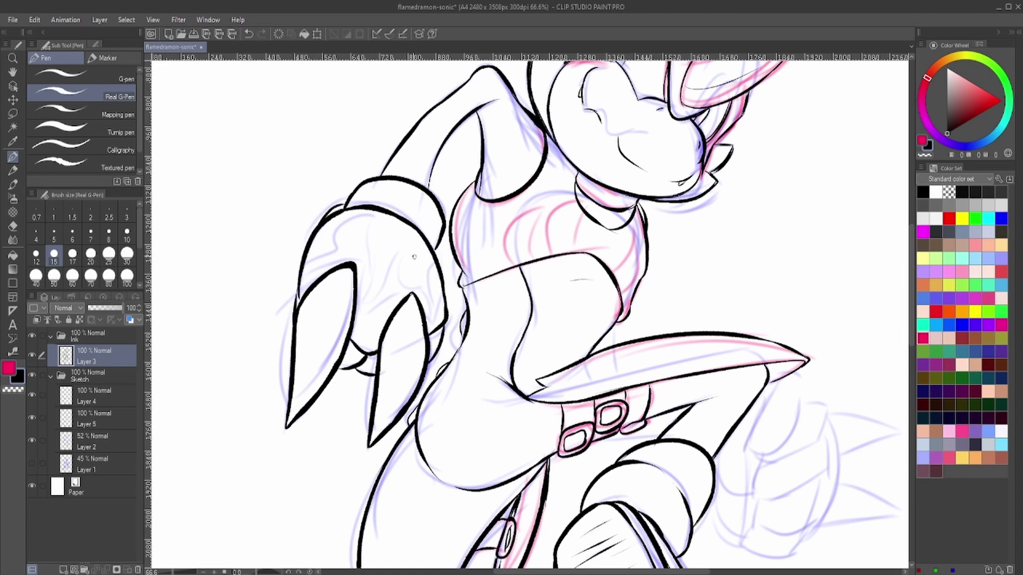
- Ink the thumb and the stacked curled fingers of the fist beside the raised knee
{"action": "scroll", "coordinate": [414, 257], "scroll_direction": "up", "scroll_amount": 1}
{"action": "scroll", "coordinate": [409, 214], "scroll_direction": "down", "scroll_amount": 2}
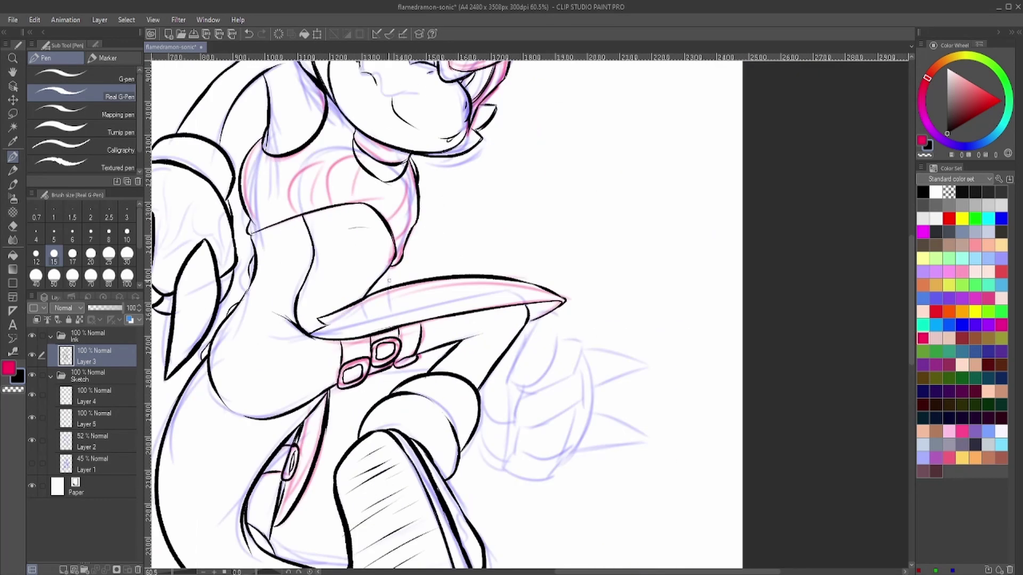
{"action": "left_click_drag", "start_coordinate": [510, 367], "coordinate": [525, 379]}
{"action": "left_click_drag", "start_coordinate": [562, 341], "coordinate": [519, 395]}
{"action": "left_click_drag", "start_coordinate": [519, 399], "coordinate": [525, 429]}
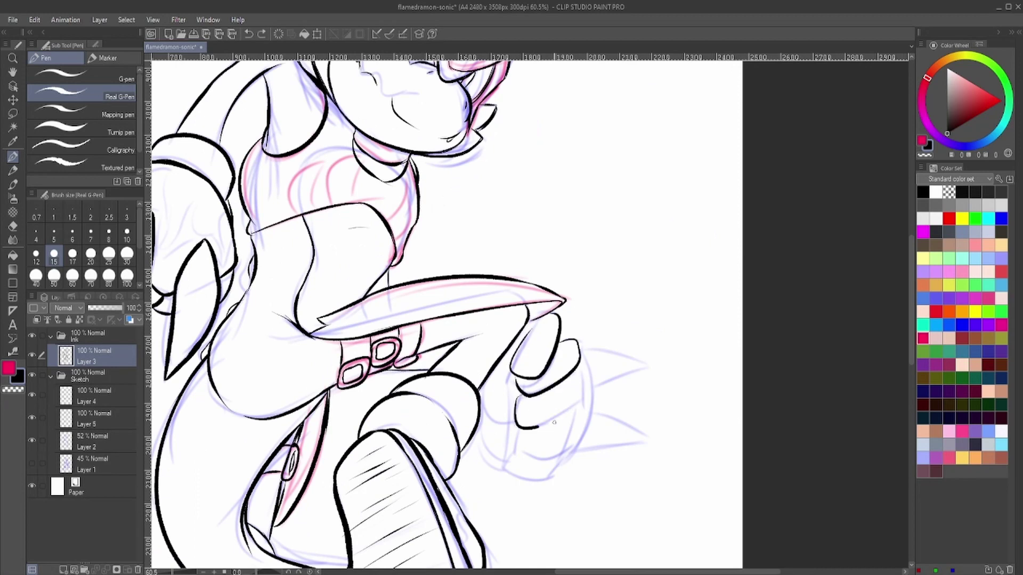
{"action": "left_click_drag", "start_coordinate": [578, 373], "coordinate": [535, 429]}
{"action": "left_click_drag", "start_coordinate": [517, 431], "coordinate": [573, 458]}
- Ink the fist's palm contour from the wrist around to the lowest finger, cleaning up stray lines
{"action": "mouse_move", "coordinate": [512, 452]}
{"action": "left_mouse_down"}
{"action": "mouse_move", "coordinate": [563, 449]}
{"action": "mouse_move", "coordinate": [479, 386]}
{"action": "left_mouse_up"}
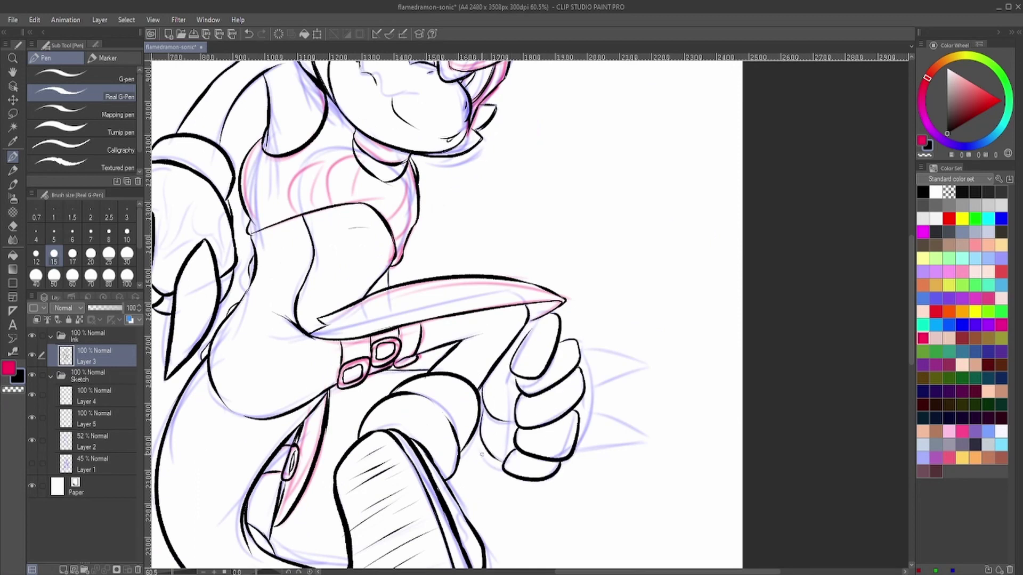
{"action": "key", "text": "ctrl+z"}
{"action": "key", "text": "ctrl+y"}
{"action": "key", "text": "ctrl+z"}
{"action": "key", "text": "e"}
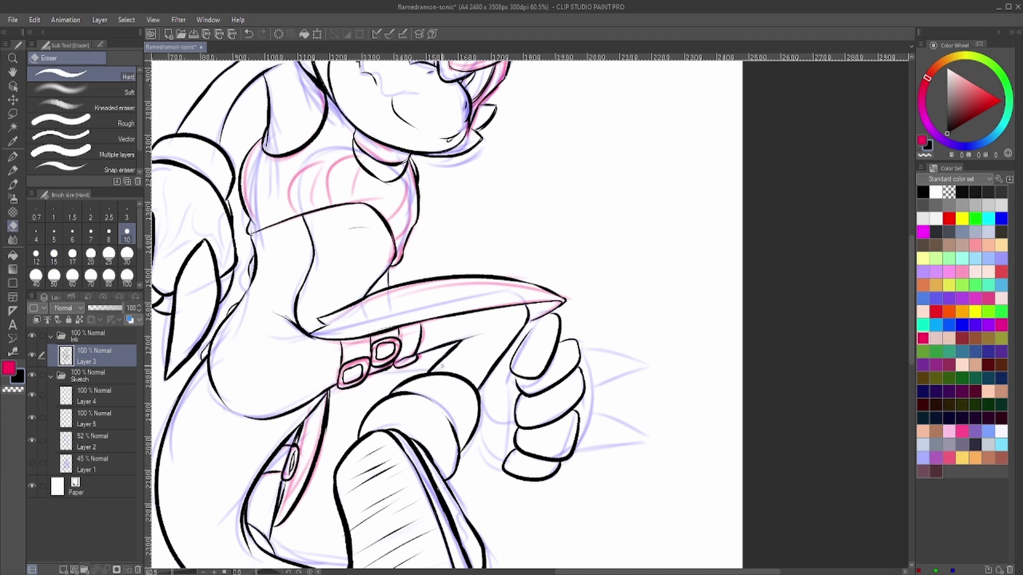
{"action": "key", "text": "p"}
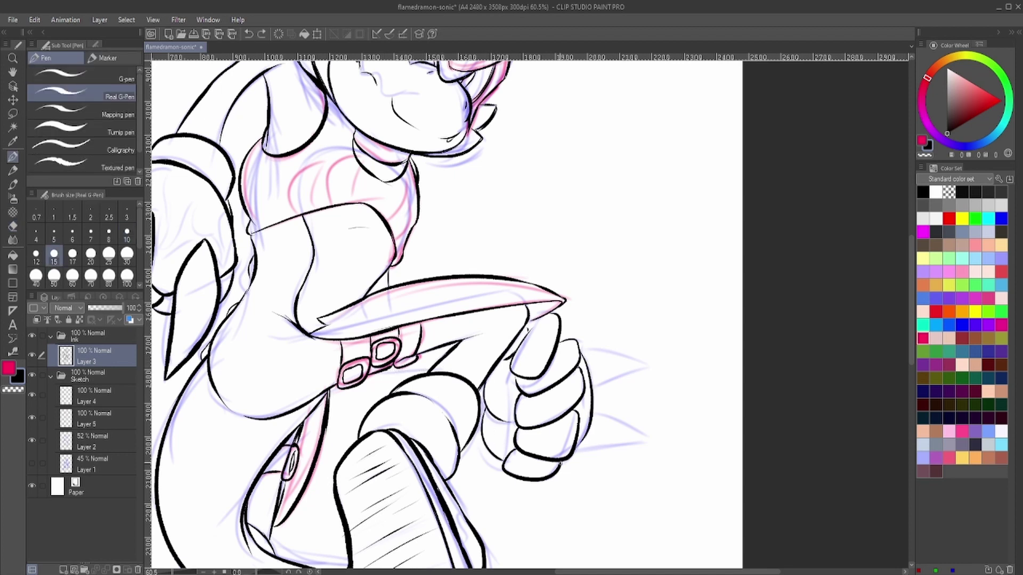
- Ink the curved knuckle edge with its two pointed claws and reinforce the fist's palm contour
{"action": "key", "text": "ctrl+z"}
{"action": "left_click_drag", "start_coordinate": [578, 345], "coordinate": [582, 449]}
{"action": "left_click_drag", "start_coordinate": [646, 366], "coordinate": [597, 384]}
{"action": "left_click_drag", "start_coordinate": [595, 412], "coordinate": [649, 443]}
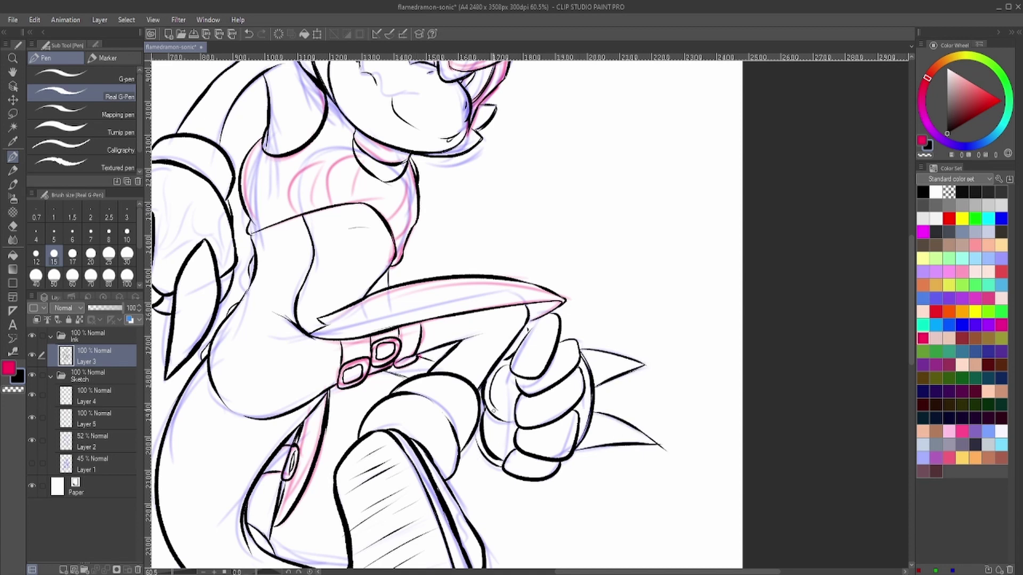
{"action": "left_click_drag", "start_coordinate": [513, 366], "coordinate": [498, 456]}
- Hide sketch Layer 5 and lower sketch Layer 2's opacity to 41%
{"action": "scroll", "coordinate": [493, 410], "scroll_direction": "down", "scroll_amount": 4}
{"action": "scroll", "coordinate": [465, 270], "scroll_direction": "up", "scroll_amount": 6}
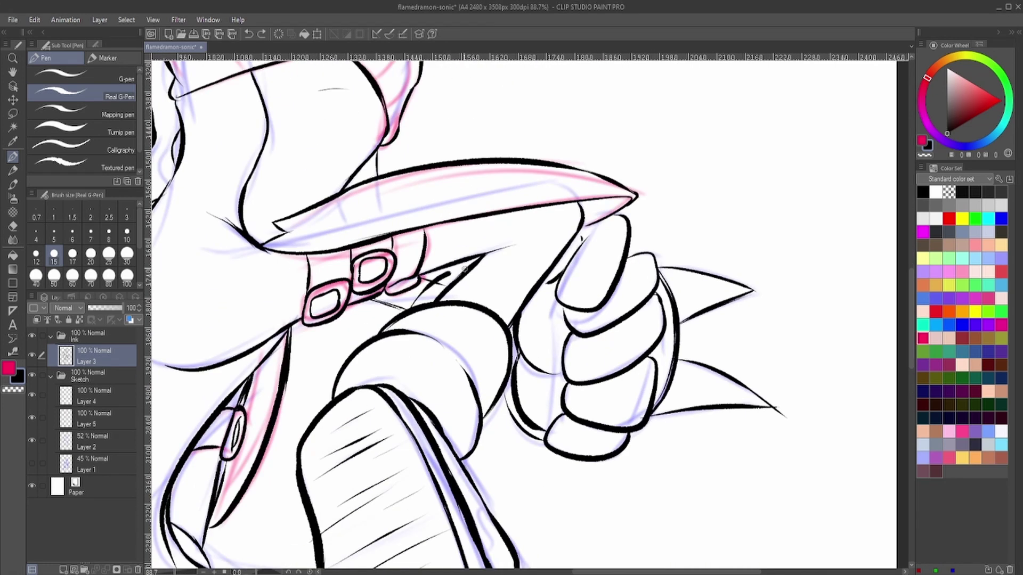
{"action": "scroll", "coordinate": [479, 319], "scroll_direction": "down", "scroll_amount": 5}
{"action": "left_click", "coordinate": [34, 436]}
{"action": "left_click", "coordinate": [32, 418]}
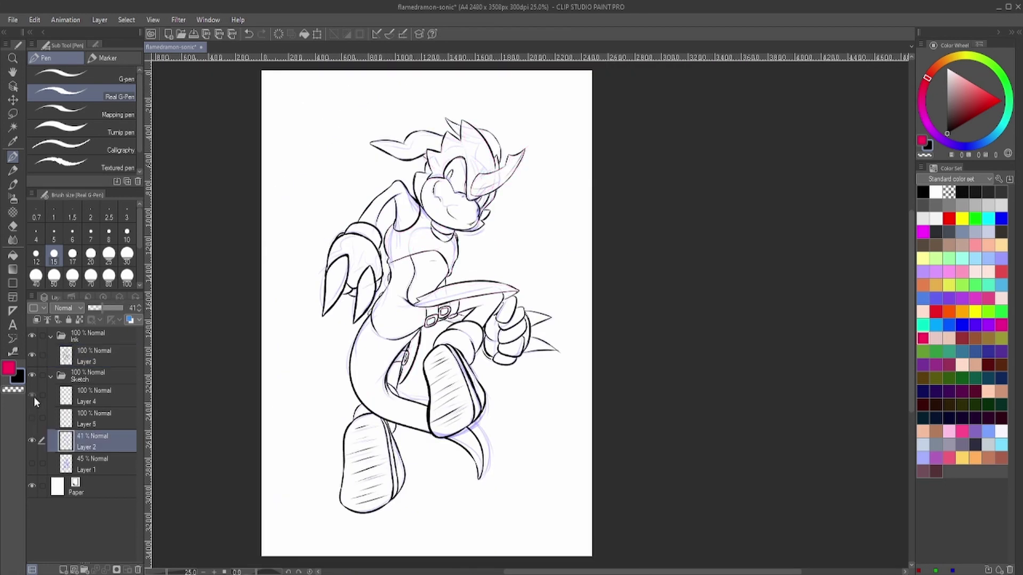
- Show sketch Layer 4 and add a beige-filled background layer directly above the paper
{"action": "left_click", "coordinate": [34, 397]}
{"action": "left_click", "coordinate": [53, 361]}
{"action": "key", "text": "ctrl+shift+n"}
{"action": "left_click", "coordinate": [1001, 245]}
- Rename the line-art layer "lines" and fill the whole character silhouette with light blue on a new layer beneath it
{"action": "left_click", "coordinate": [80, 356]}
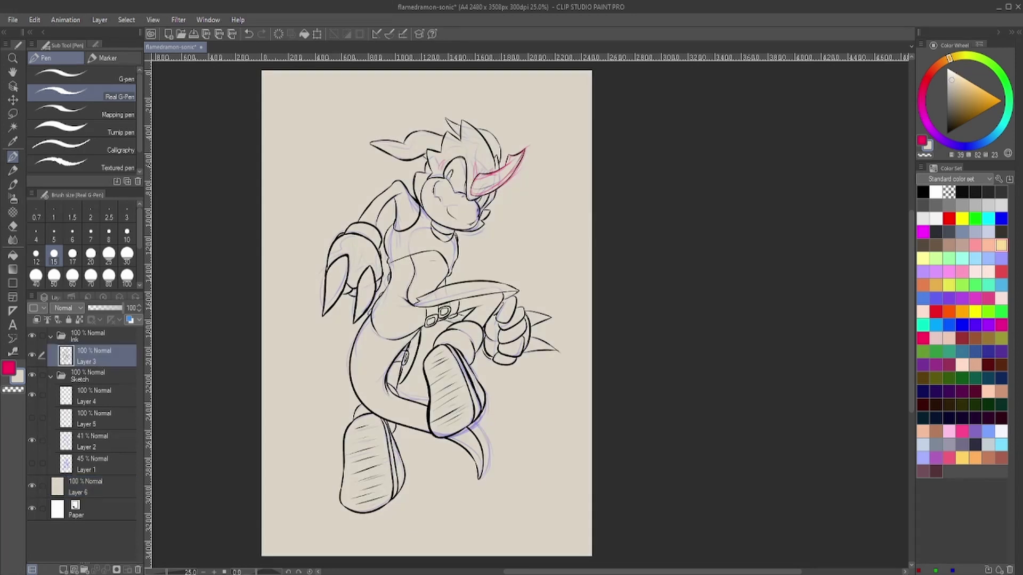
{"action": "left_click", "coordinate": [13, 128]}
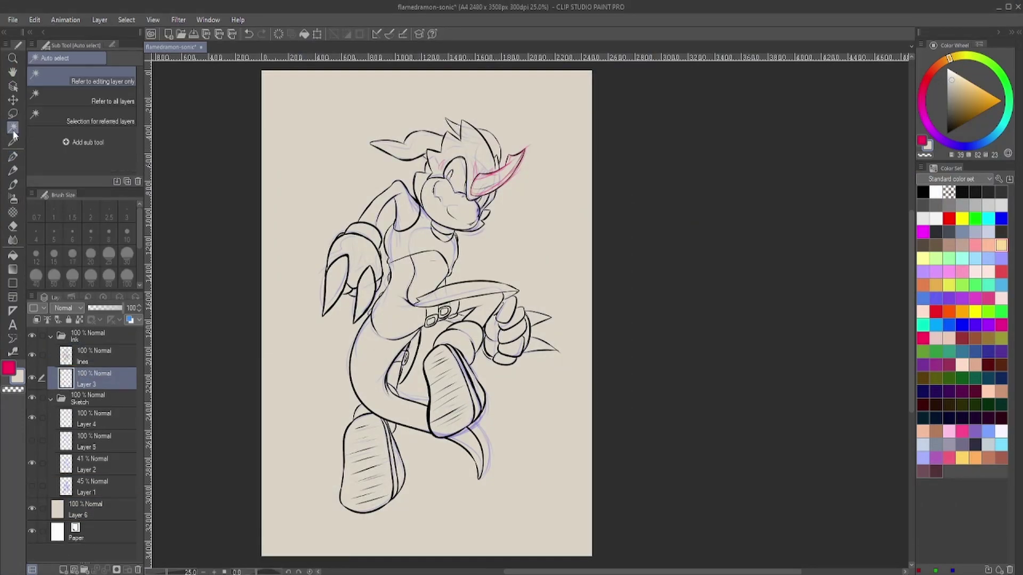
{"action": "left_click", "coordinate": [341, 533]}
{"action": "left_click", "coordinate": [91, 356]}
{"action": "left_click", "coordinate": [368, 535]}
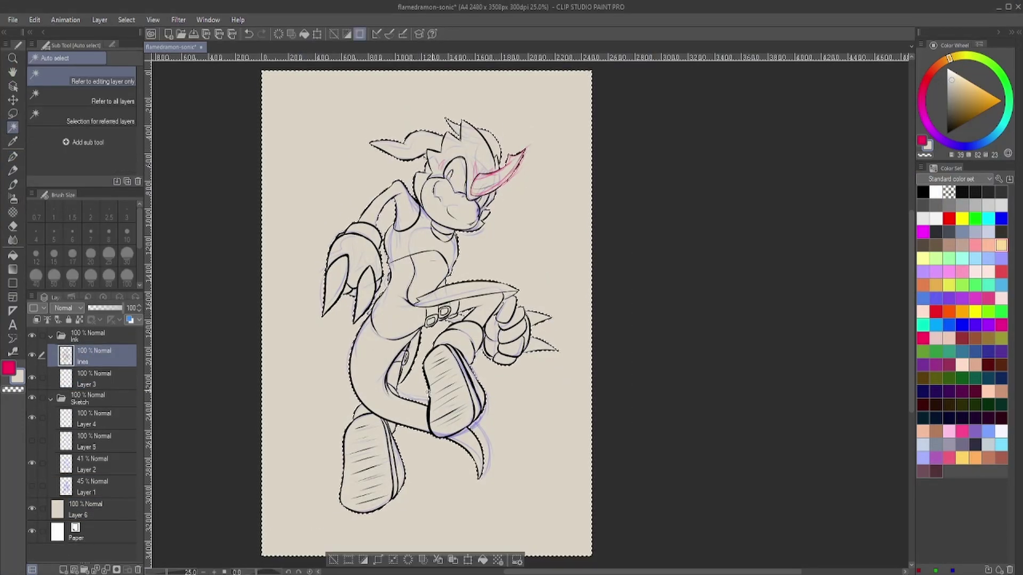
{"action": "left_click", "coordinate": [363, 560]}
{"action": "left_click", "coordinate": [91, 378]}
{"action": "left_click", "coordinate": [936, 325]}
{"action": "key", "text": "alt+BackSpace"}
{"action": "key", "text": "ctrl+d"}
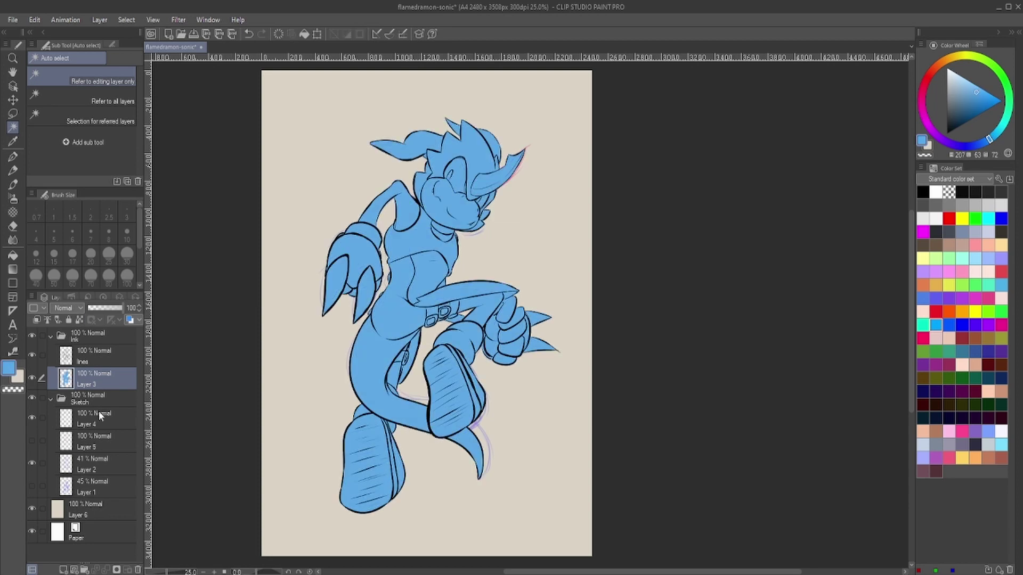
- Group sketch Layers 4 and 2 in a "markings sketch" folder above the line art and rename the blue layer "base"
{"action": "left_click", "coordinate": [98, 411]}
{"action": "left_click", "coordinate": [110, 464], "text": "ctrl"}
{"action": "left_click_drag", "start_coordinate": [110, 465], "coordinate": [96, 349]}
{"action": "double_click", "coordinate": [88, 384]}
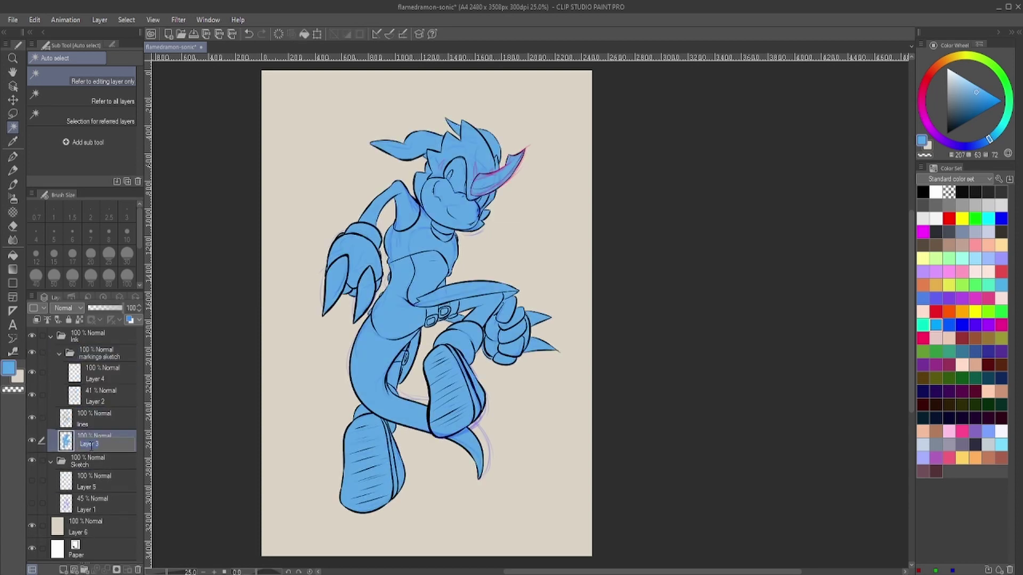
{"action": "type", "text": "base"}
{"action": "key", "text": "Return"}
- Add a layer clipped to the base and select the line-art armour areas: gauntlets, chest, knee guard, shoe sides and helmet
{"action": "key", "text": "ctrl+shift+n"}
{"action": "key", "text": "ctrl+alt+g"}
{"action": "left_click", "coordinate": [96, 418]}
{"action": "left_click", "coordinate": [355, 267]}
{"action": "left_click", "coordinate": [512, 331], "text": "shift"}
{"action": "left_click", "coordinate": [486, 352], "text": "shift"}
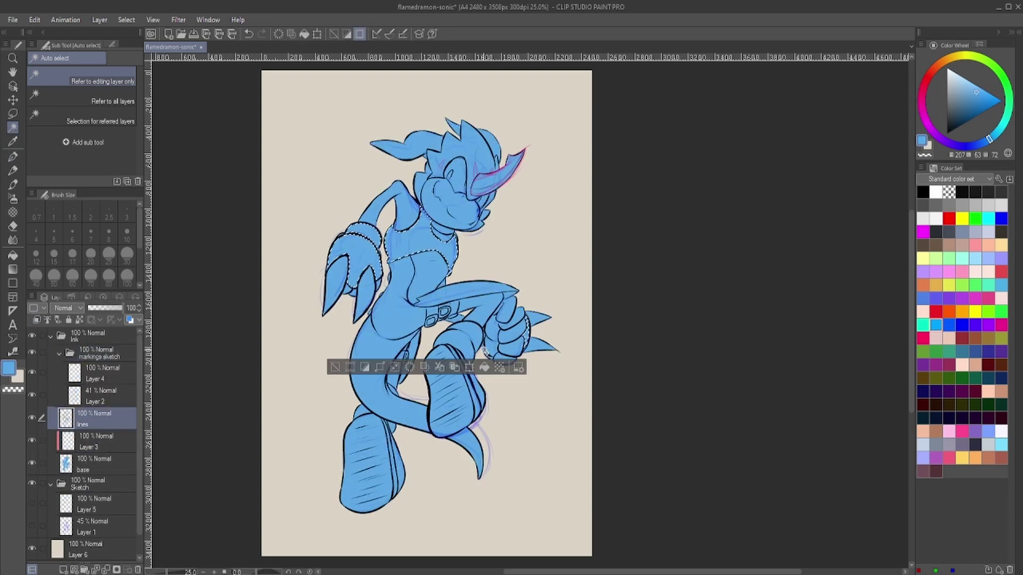
{"action": "scroll", "coordinate": [484, 351], "scroll_direction": "up", "scroll_amount": 5}
{"action": "scroll", "coordinate": [308, 321], "scroll_direction": "down", "scroll_amount": 4}
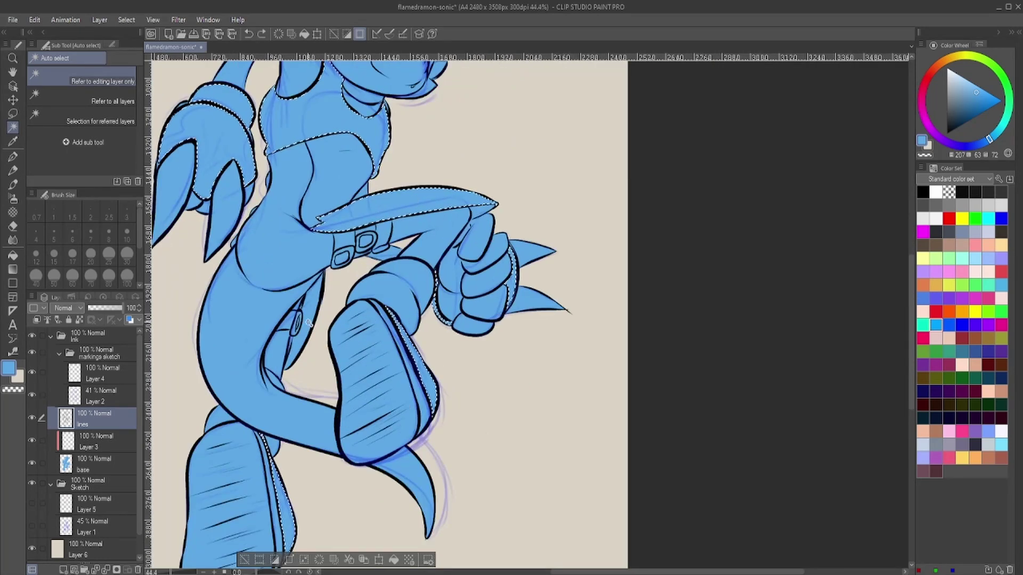
{"action": "scroll", "coordinate": [308, 321], "scroll_direction": "up", "scroll_amount": 3}
{"action": "scroll", "coordinate": [479, 159], "scroll_direction": "up", "scroll_amount": 2}
{"action": "scroll", "coordinate": [479, 213], "scroll_direction": "down", "scroll_amount": 4}
- Fill the selected armour areas with red on the new clipped layer
{"action": "left_click", "coordinate": [96, 441]}
{"action": "left_click", "coordinate": [949, 312]}
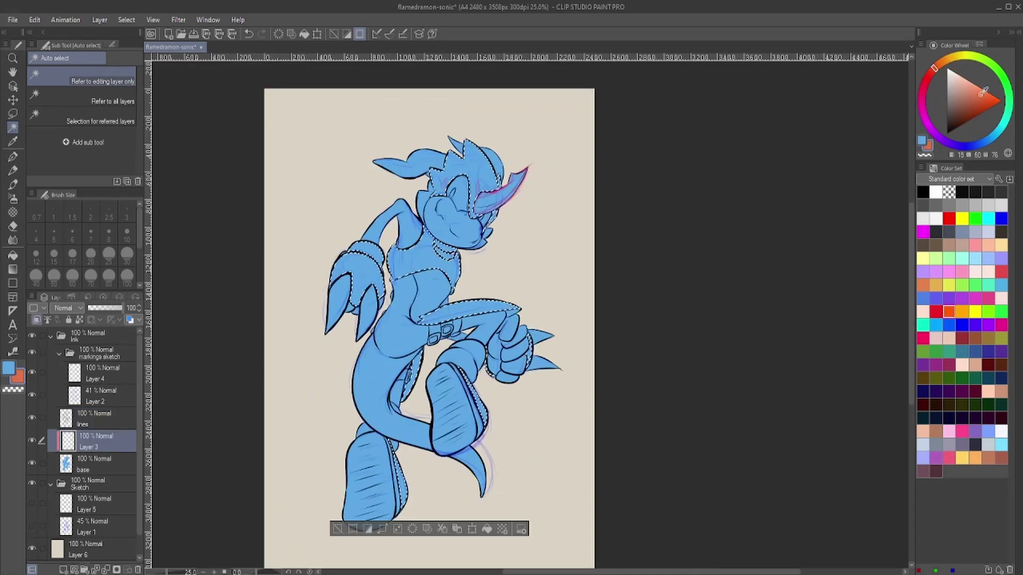
{"action": "left_click", "coordinate": [929, 72]}
{"action": "key", "text": "alt+Delete"}
{"action": "key", "text": "ctrl+d"}
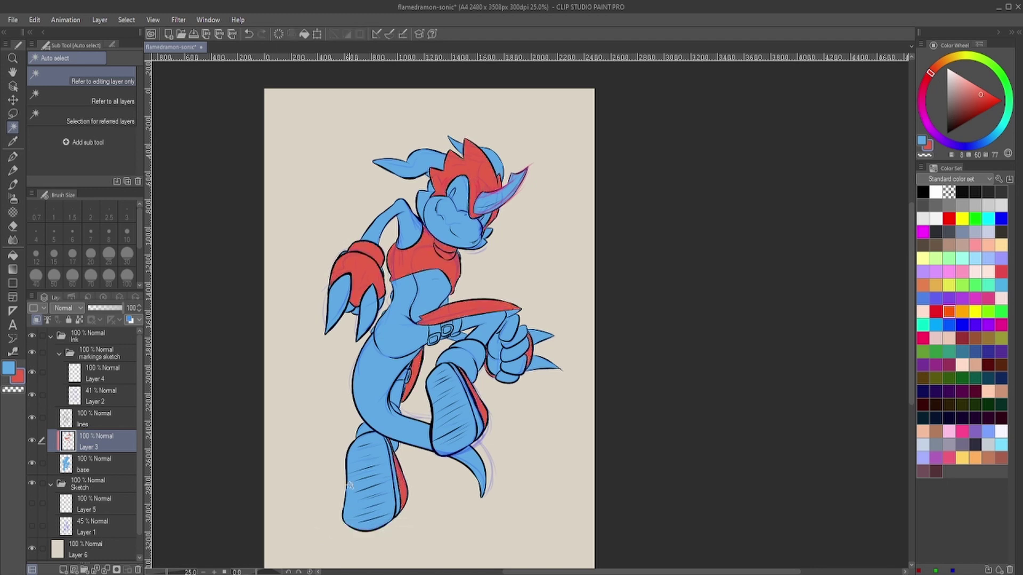
- Rename the red layer "armour" and paint the unfilled tip of the knee guard red with a size 20 pen
{"action": "scroll", "coordinate": [451, 265], "scroll_direction": "up", "scroll_amount": 3}
{"action": "key", "text": "p"}
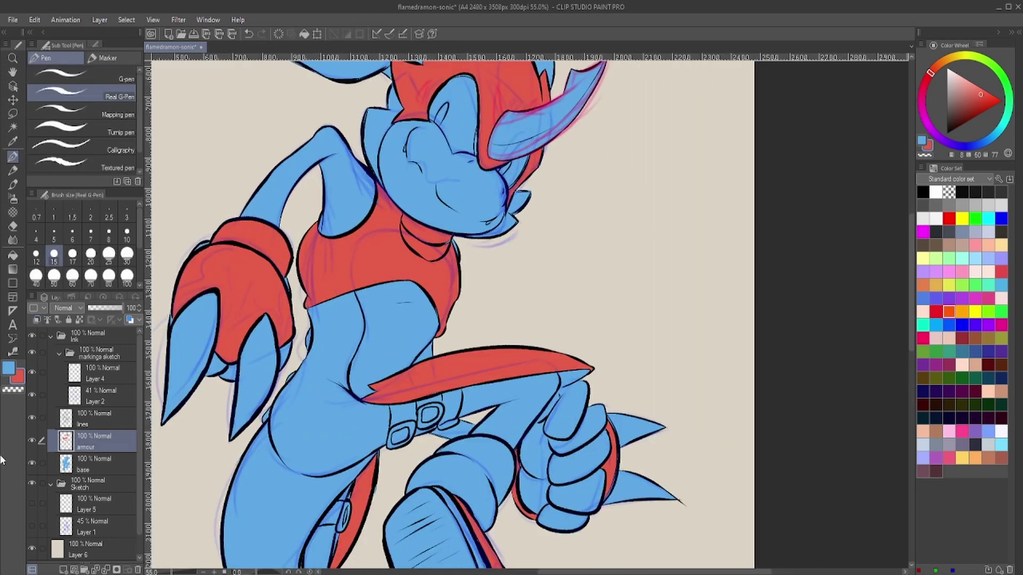
{"action": "left_click", "coordinate": [91, 254]}
{"action": "scroll", "coordinate": [597, 373], "scroll_direction": "up", "scroll_amount": 5}
{"action": "left_click_drag", "start_coordinate": [548, 354], "coordinate": [481, 372]}
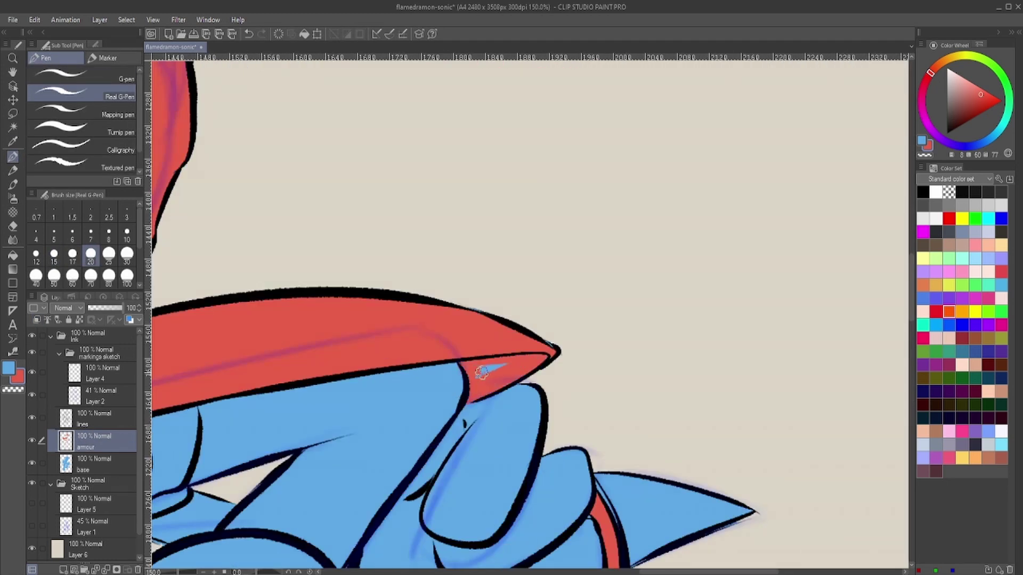
{"action": "left_click_drag", "start_coordinate": [605, 506], "coordinate": [445, 322]}
{"action": "scroll", "coordinate": [421, 527], "scroll_direction": "down", "scroll_amount": 3}
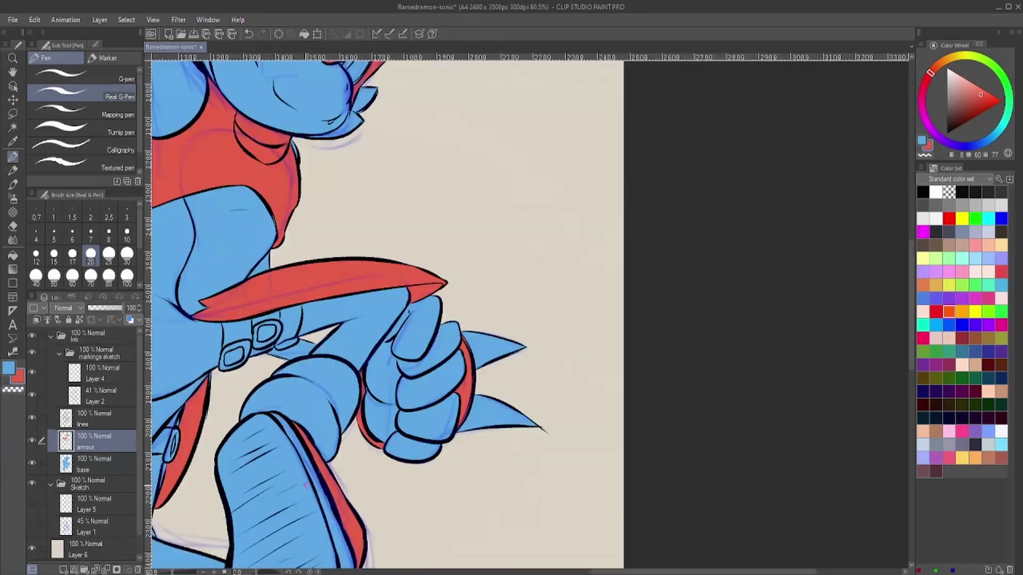
{"action": "scroll", "coordinate": [384, 330], "scroll_direction": "up", "scroll_amount": 3}
{"action": "key", "text": "e"}
{"action": "scroll", "coordinate": [360, 446], "scroll_direction": "down", "scroll_amount": 5}
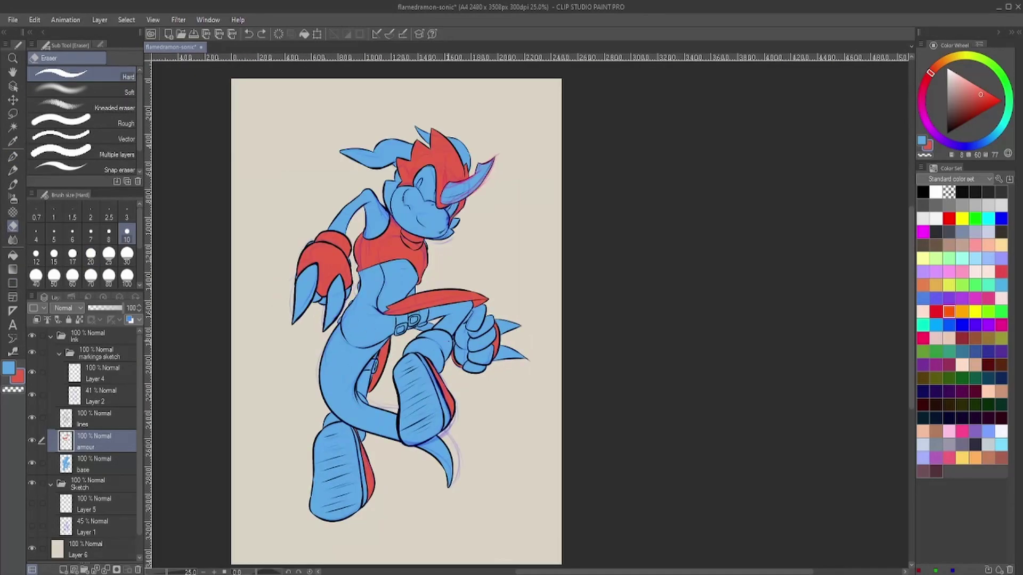
- Check and touch up the base layer's colour around the hip and the rear leg strap
{"action": "scroll", "coordinate": [480, 319], "scroll_direction": "up", "scroll_amount": 3}
{"action": "key", "text": "p"}
{"action": "scroll", "coordinate": [499, 314], "scroll_direction": "up", "scroll_amount": 4}
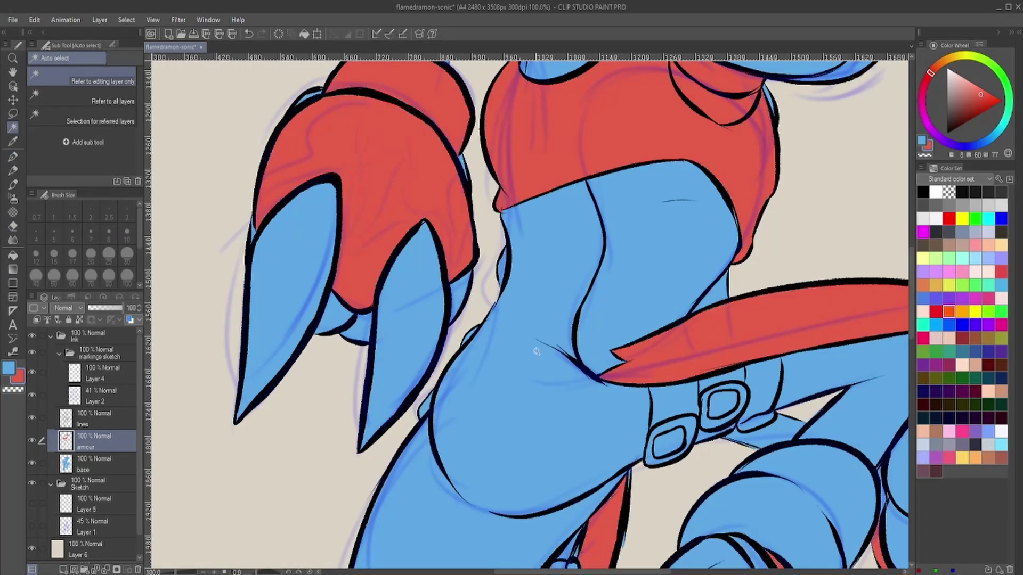
{"action": "key", "text": "alt+bracketleft"}
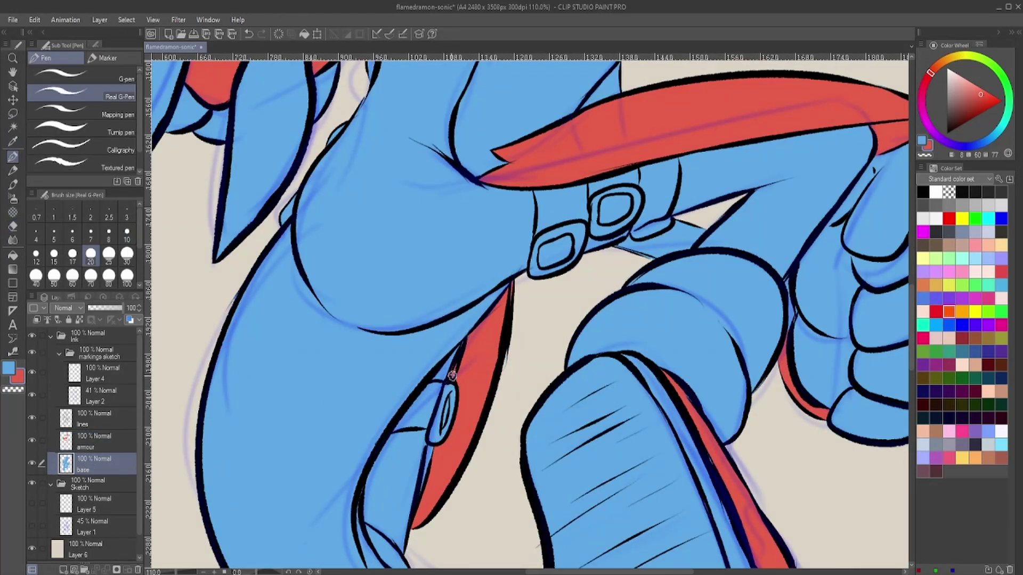
{"action": "scroll", "coordinate": [426, 476], "scroll_direction": "down", "scroll_amount": 5}
{"action": "scroll", "coordinate": [531, 251], "scroll_direction": "up", "scroll_amount": 2}
- Select the muzzle, belly, fingers and ankle cuffs from the line art
{"action": "key", "text": "w"}
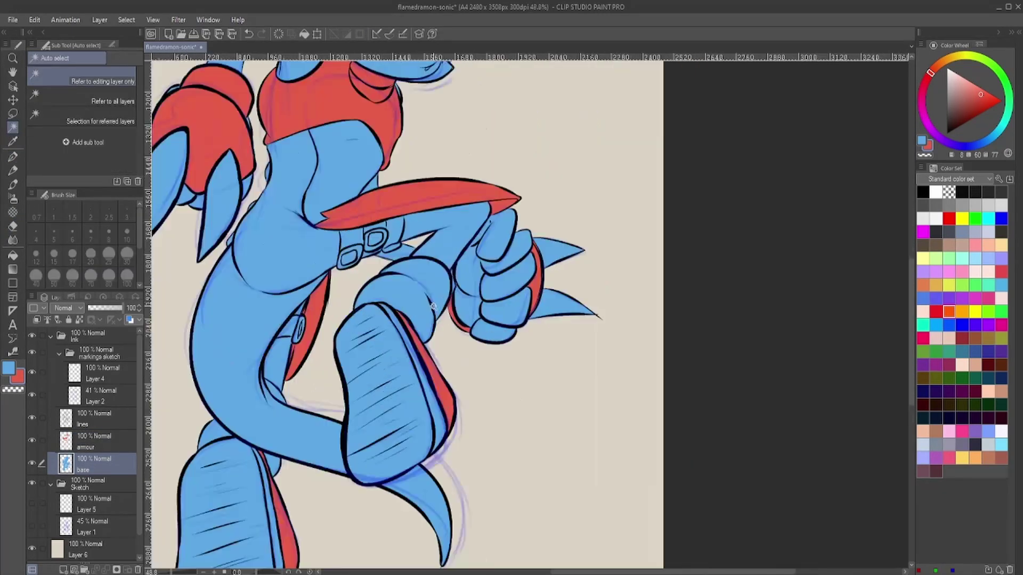
{"action": "key", "text": "alt+bracketright"}
{"action": "key", "text": "alt+bracketright"}
{"action": "left_click", "coordinate": [531, 252]}
{"action": "scroll", "coordinate": [531, 252], "scroll_direction": "down", "scroll_amount": 1}
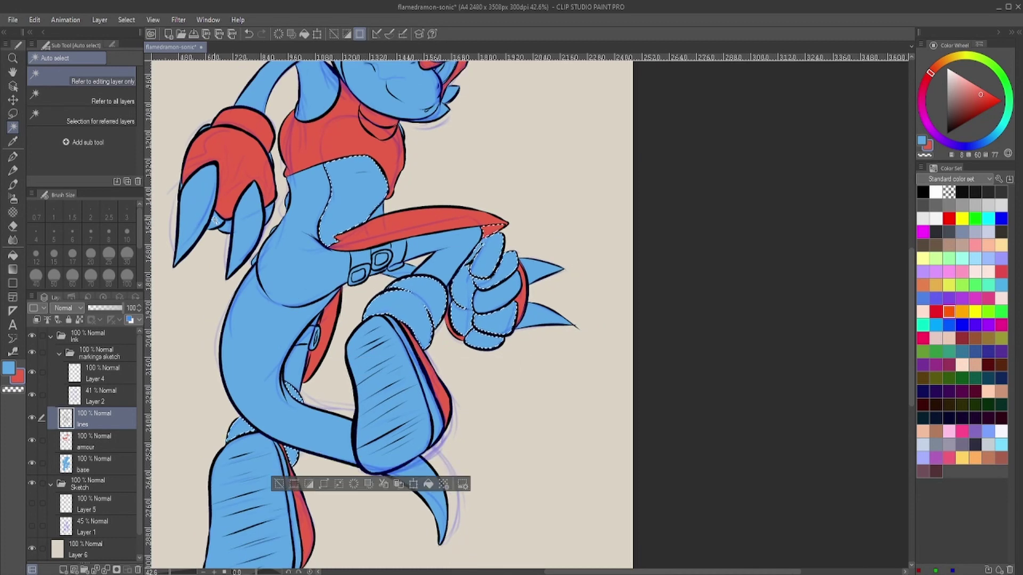
{"action": "scroll", "coordinate": [382, 240], "scroll_direction": "up", "scroll_amount": 5}
{"action": "scroll", "coordinate": [382, 240], "scroll_direction": "down", "scroll_amount": 6}
- Fill the selected areas with near-white on a new clipped layer named "secondary", including the missed finger
{"action": "left_click", "coordinate": [102, 463]}
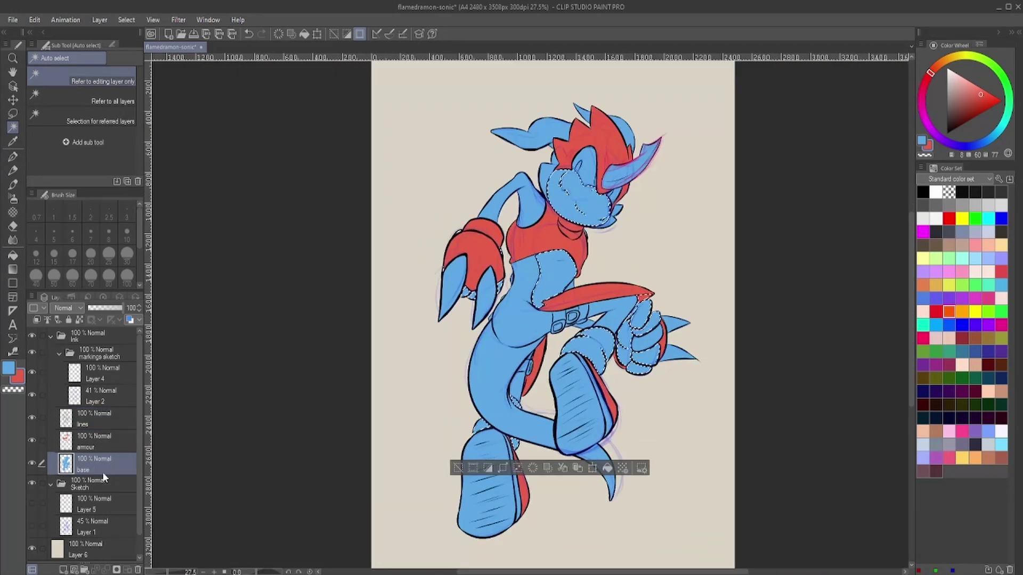
{"action": "key", "text": "alt+BackSpace"}
{"action": "key", "text": "ctrl+d"}
{"action": "scroll", "coordinate": [470, 157], "scroll_direction": "up", "scroll_amount": 3}
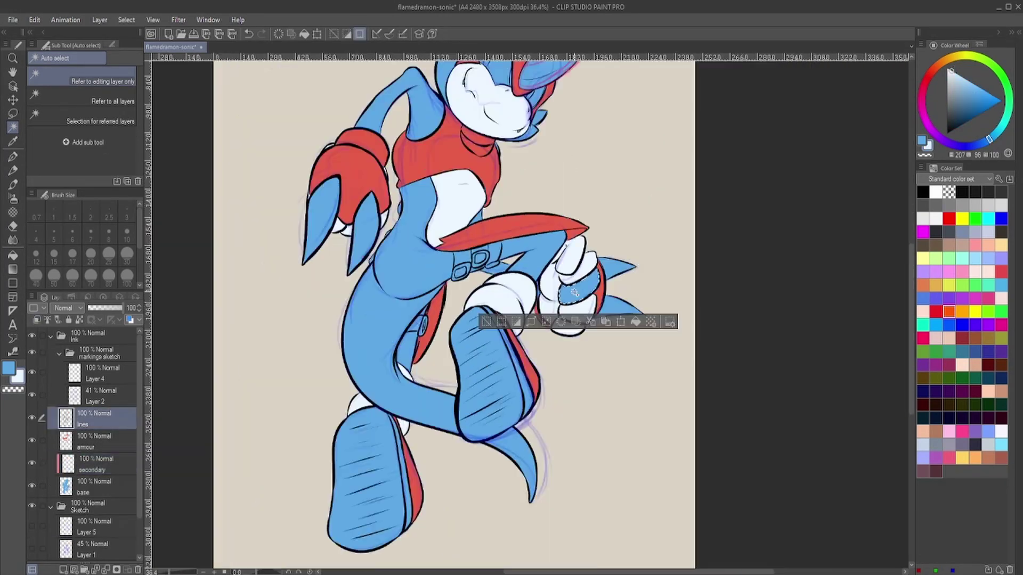
{"action": "scroll", "coordinate": [470, 157], "scroll_direction": "down", "scroll_amount": 3}
- Select the eye areas from the line art and fill them with white on a new layer named "eye whites"
{"action": "key", "text": "alt+bracketright"}
{"action": "key", "text": "alt+bracketright"}
{"action": "scroll", "coordinate": [470, 157], "scroll_direction": "up", "scroll_amount": 2}
{"action": "left_click", "coordinate": [470, 157]}
{"action": "key", "text": "ctrl+shift+n"}
{"action": "type", "text": "eye whites"}
{"action": "key", "text": "Return"}
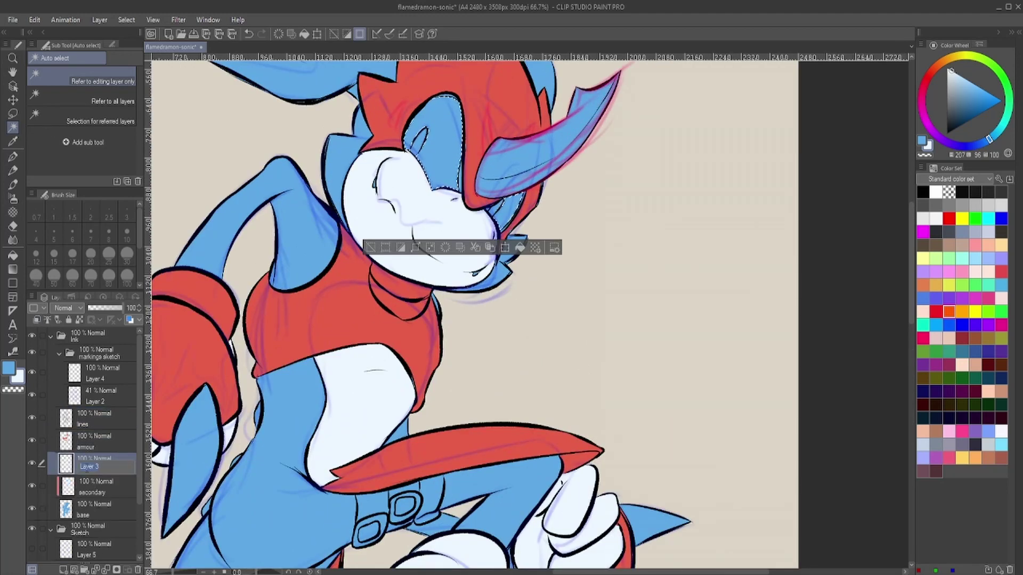
{"action": "key", "text": "alt+BackSpace"}
{"action": "key", "text": "ctrl+d"}
- Select the pupils from the line art and fill them with pink on a new layer named "eyes"
{"action": "scroll", "coordinate": [444, 212], "scroll_direction": "down", "scroll_amount": 3}
{"action": "scroll", "coordinate": [443, 212], "scroll_direction": "up", "scroll_amount": 4}
{"action": "left_click", "coordinate": [426, 206]}
{"action": "scroll", "coordinate": [427, 205], "scroll_direction": "down", "scroll_amount": 4}
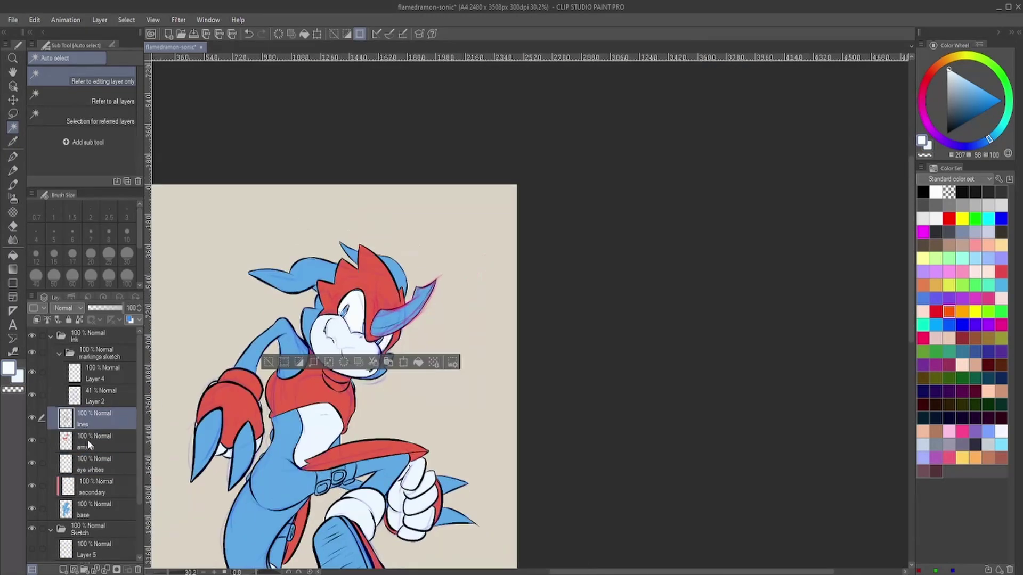
{"action": "key", "text": "ctrl+shift+n"}
{"action": "type", "text": "eyes"}
{"action": "key", "text": "Return"}
{"action": "left_click", "coordinate": [922, 338]}
{"action": "left_click", "coordinate": [984, 91]}
{"action": "scroll", "coordinate": [532, 254], "scroll_direction": "up", "scroll_amount": 5}
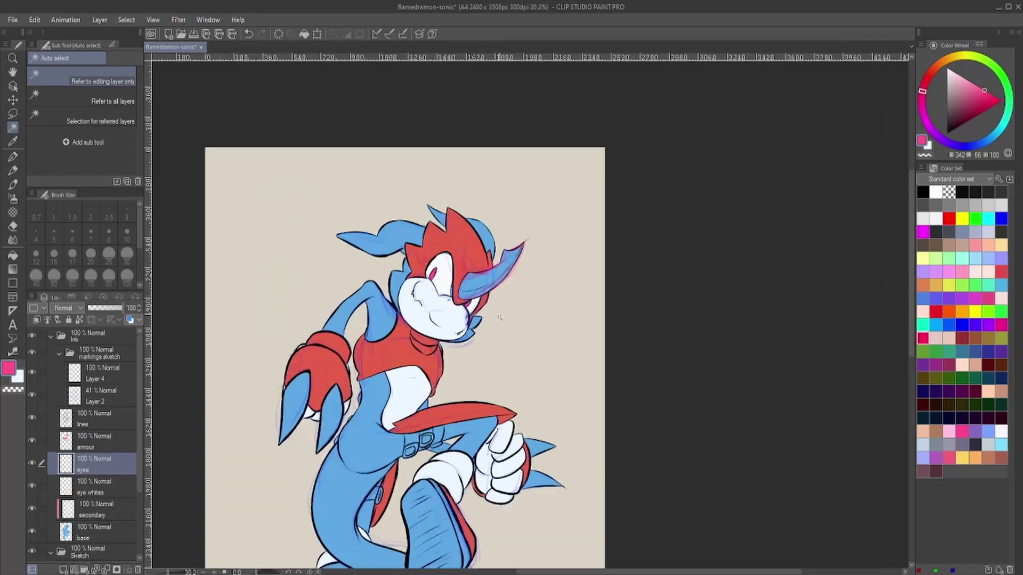
- Add a layer named "horn+straps" and select the horn and the leg strap areas from the line art
{"action": "key", "text": "alt+bracketright"}
{"action": "key", "text": "ctrl+shift+n"}
{"action": "type", "text": "horn-straps"}
{"action": "key", "text": "Return"}
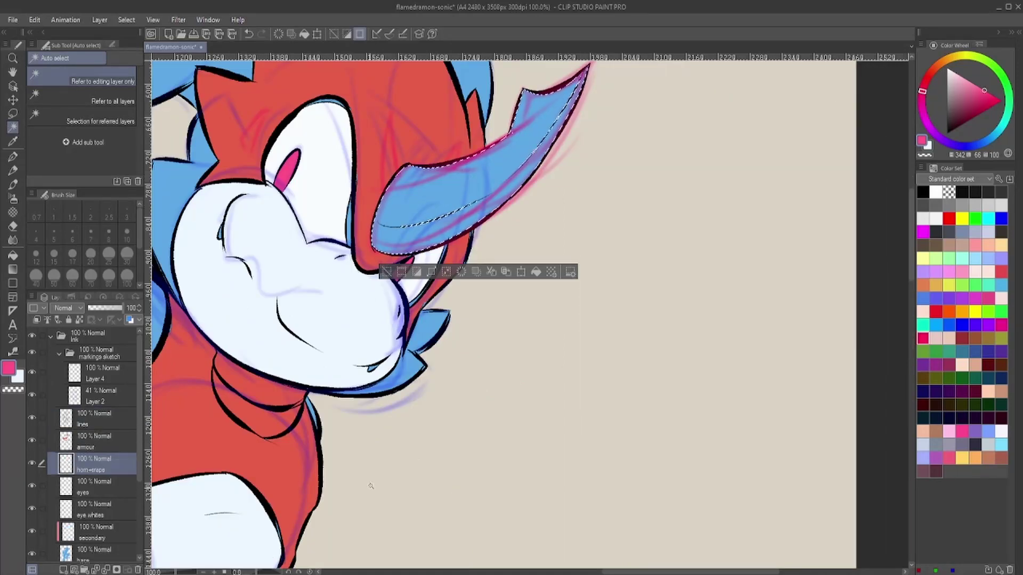
{"action": "scroll", "coordinate": [371, 483], "scroll_direction": "down", "scroll_amount": 3}
{"action": "scroll", "coordinate": [244, 560], "scroll_direction": "up", "scroll_amount": 3}
{"action": "scroll", "coordinate": [347, 367], "scroll_direction": "up", "scroll_amount": 1}
{"action": "left_click", "coordinate": [346, 367]}
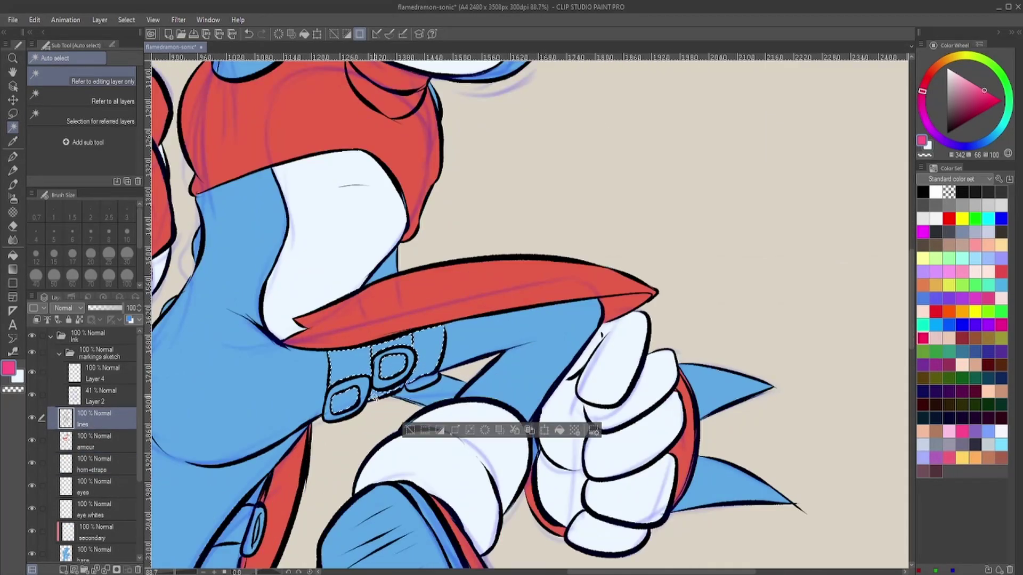
{"action": "scroll", "coordinate": [375, 398], "scroll_direction": "down", "scroll_amount": 4}
- Fill the selected horn and straps with dark greyish purple on the horn+straps layer
{"action": "key", "text": "alt+bracketleft"}
{"action": "key", "text": "alt+bracketleft"}
{"action": "left_click", "coordinate": [941, 72]}
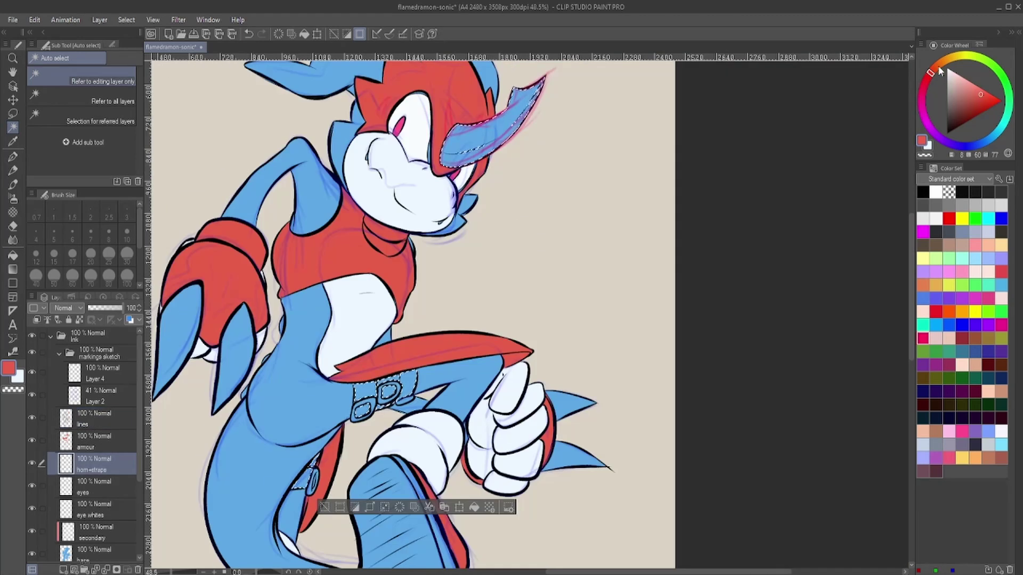
{"action": "mouse_move", "coordinate": [940, 72]}
{"action": "left_mouse_down"}
{"action": "mouse_move", "coordinate": [924, 102]}
{"action": "mouse_move", "coordinate": [944, 141]}
{"action": "left_mouse_up"}
{"action": "key", "text": "ctrl+d"}
{"action": "scroll", "coordinate": [394, 372], "scroll_direction": "down", "scroll_amount": 3}
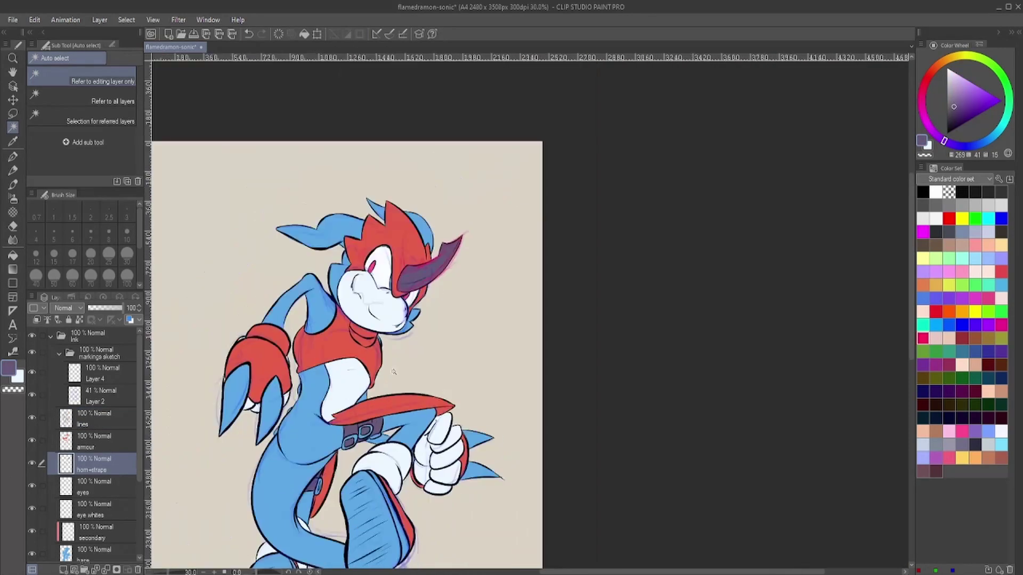
- Fill the hole of the rear strap's buckle with the strap purple and touch up the straps with a size 10 pen
{"action": "scroll", "coordinate": [320, 487], "scroll_direction": "up", "scroll_amount": 10}
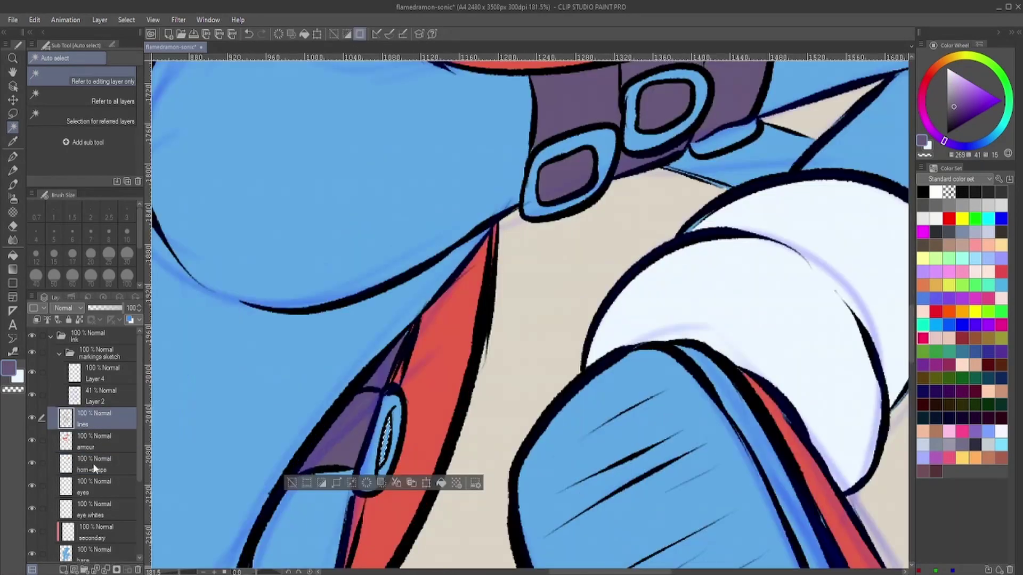
{"action": "left_click", "coordinate": [13, 143]}
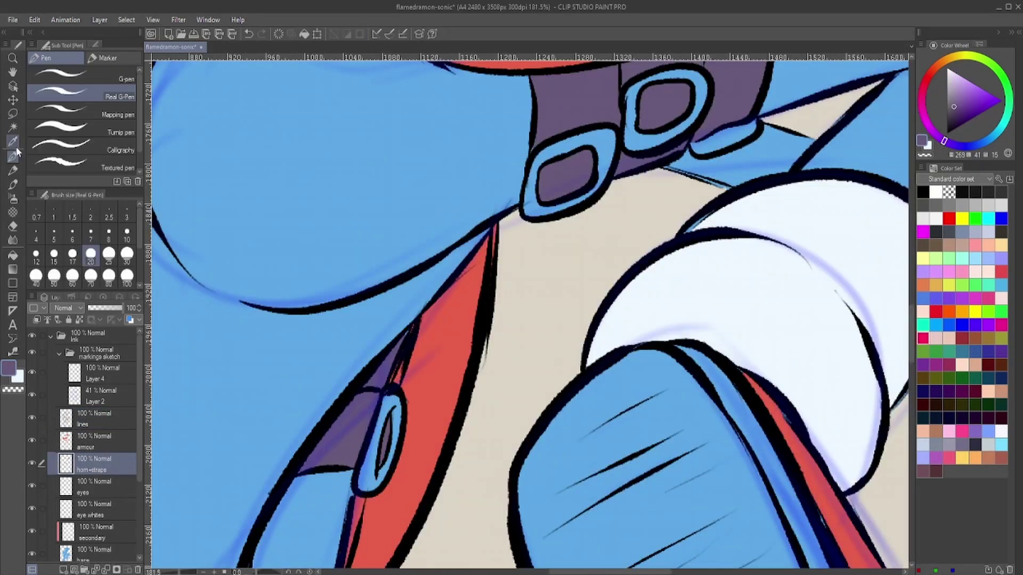
{"action": "left_click", "coordinate": [14, 155]}
{"action": "left_click", "coordinate": [127, 234]}
{"action": "scroll", "coordinate": [628, 69], "scroll_direction": "down", "scroll_amount": 5}
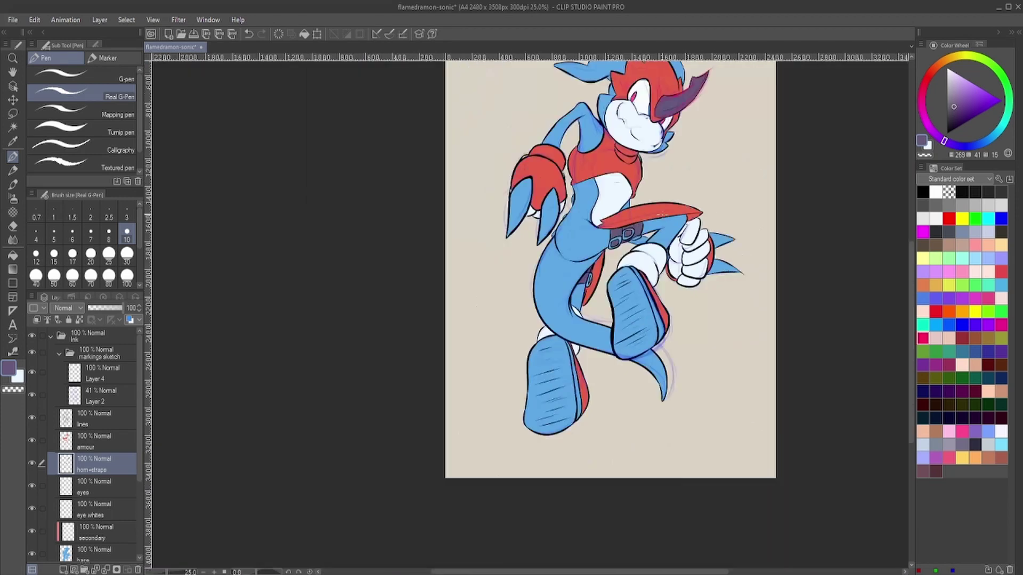
- Select the claws and buckles from the line art and add a layer named "buckles/claws"
{"action": "scroll", "coordinate": [553, 151], "scroll_direction": "up", "scroll_amount": 4}
{"action": "key", "text": "w"}
{"action": "scroll", "coordinate": [552, 151], "scroll_direction": "down", "scroll_amount": 5}
{"action": "scroll", "coordinate": [553, 150], "scroll_direction": "up", "scroll_amount": 1}
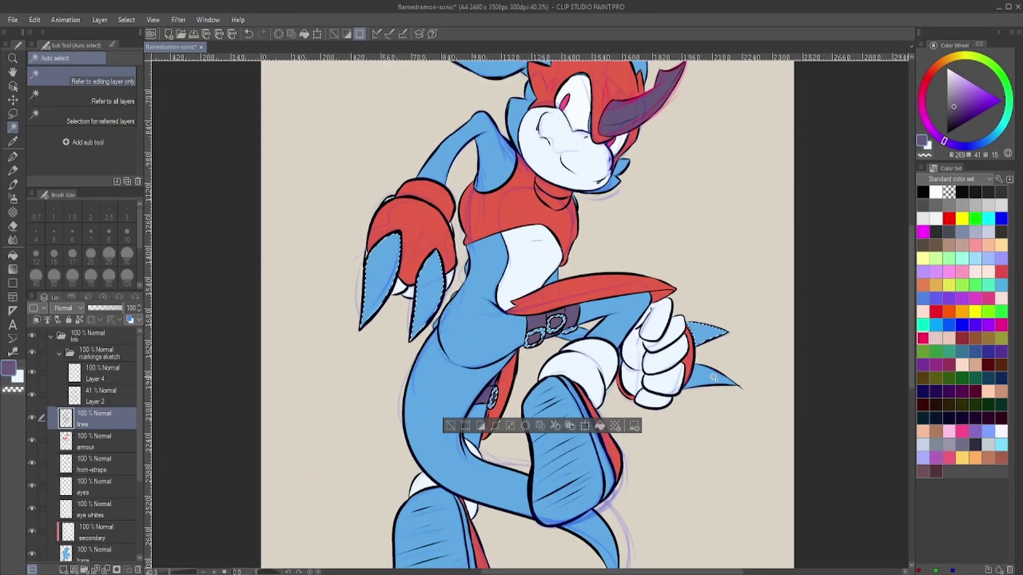
{"action": "scroll", "coordinate": [553, 150], "scroll_direction": "down", "scroll_amount": 1}
{"action": "left_click", "coordinate": [80, 463]}
- Fill the selected claws and buckles with pale lavender on the buckles/claws layer
{"action": "left_click", "coordinate": [1004, 125]}
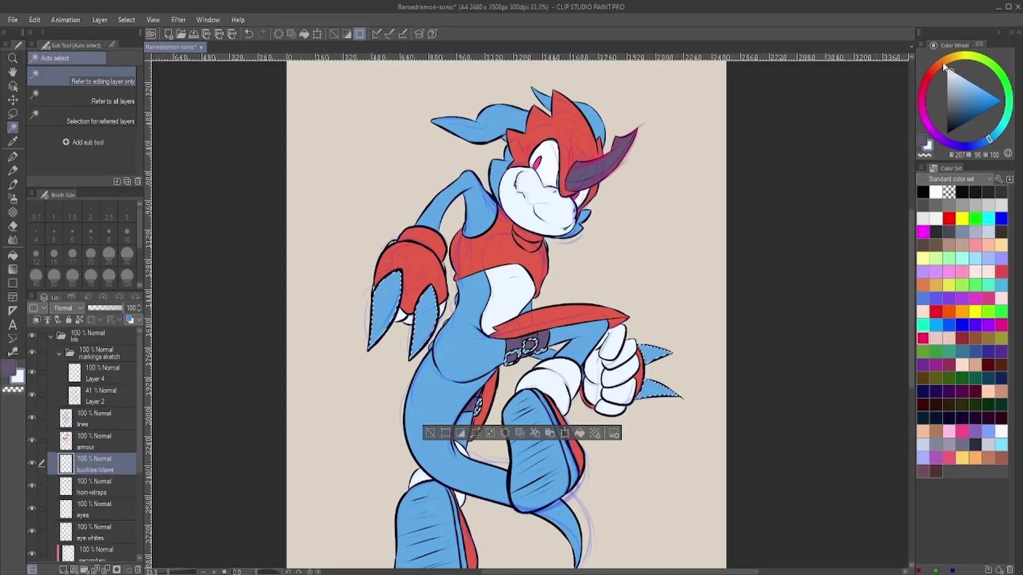
{"action": "key", "text": "alt+BackSpace"}
{"action": "left_click", "coordinate": [965, 145]}
{"action": "left_click", "coordinate": [956, 77]}
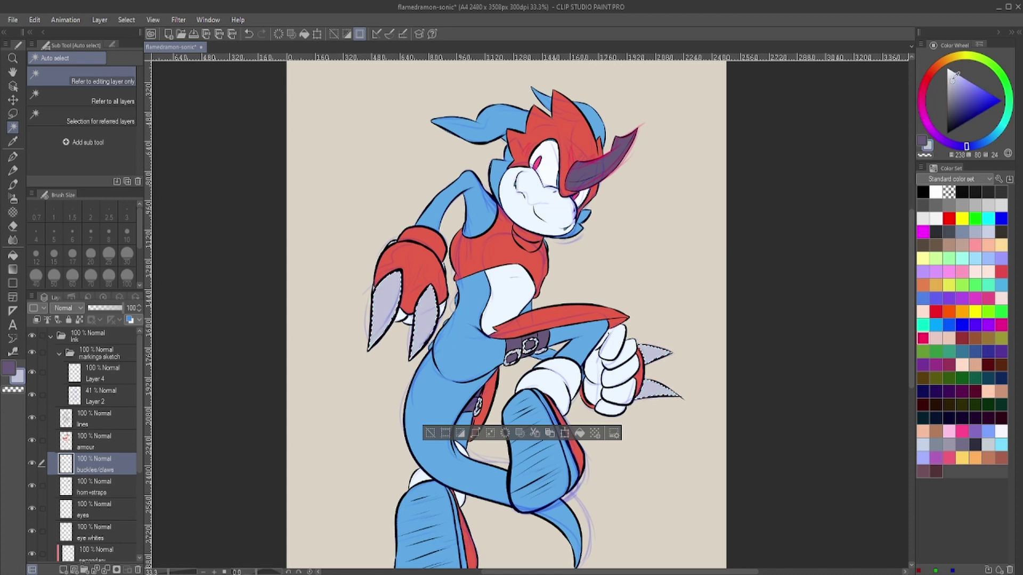
{"action": "key", "text": "alt+BackSpace"}
{"action": "key", "text": "ctrl+d"}
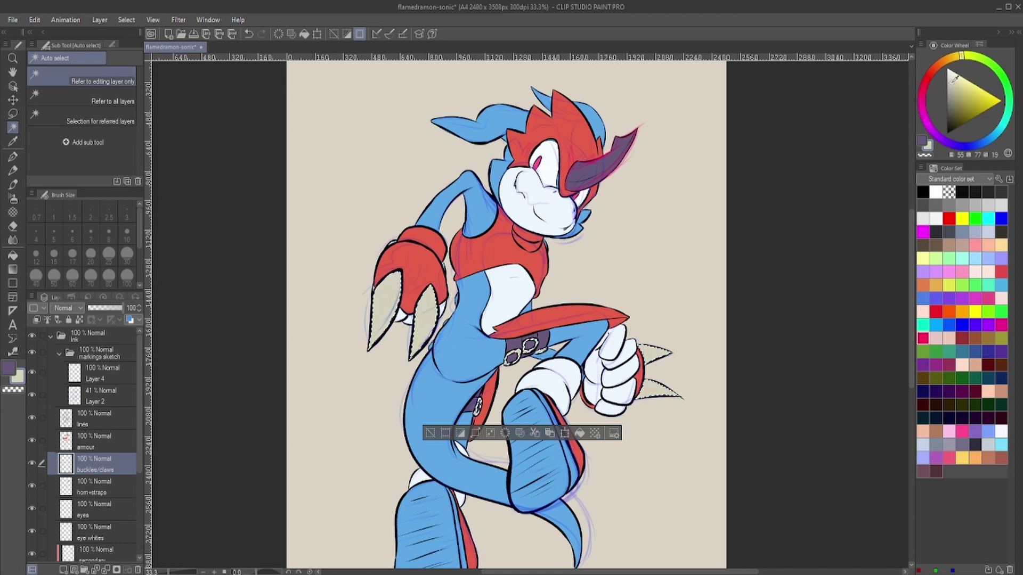
- Clean up the base colour around the fist's claw tips with the size 10 hard eraser
{"action": "scroll", "coordinate": [639, 384], "scroll_direction": "down", "scroll_amount": 2}
{"action": "scroll", "coordinate": [639, 383], "scroll_direction": "up", "scroll_amount": 5}
{"action": "left_click", "coordinate": [13, 226]}
{"action": "scroll", "coordinate": [85, 426], "scroll_direction": "down", "scroll_amount": 3}
{"action": "left_click", "coordinate": [98, 523]}
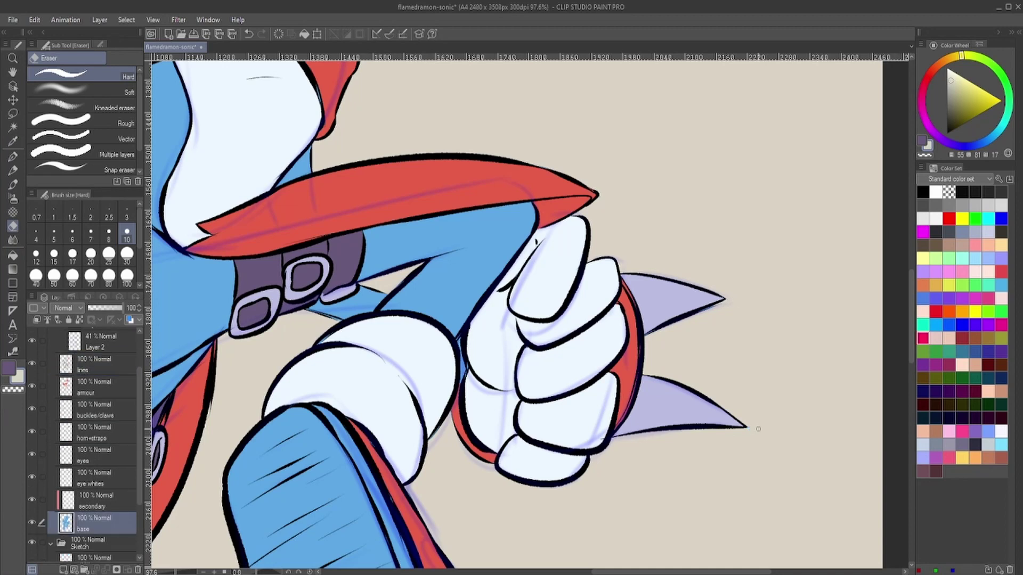
{"action": "scroll", "coordinate": [511, 319], "scroll_direction": "down", "scroll_amount": 4}
{"action": "scroll", "coordinate": [511, 320], "scroll_direction": "up", "scroll_amount": 1}
{"action": "left_click", "coordinate": [96, 410]}
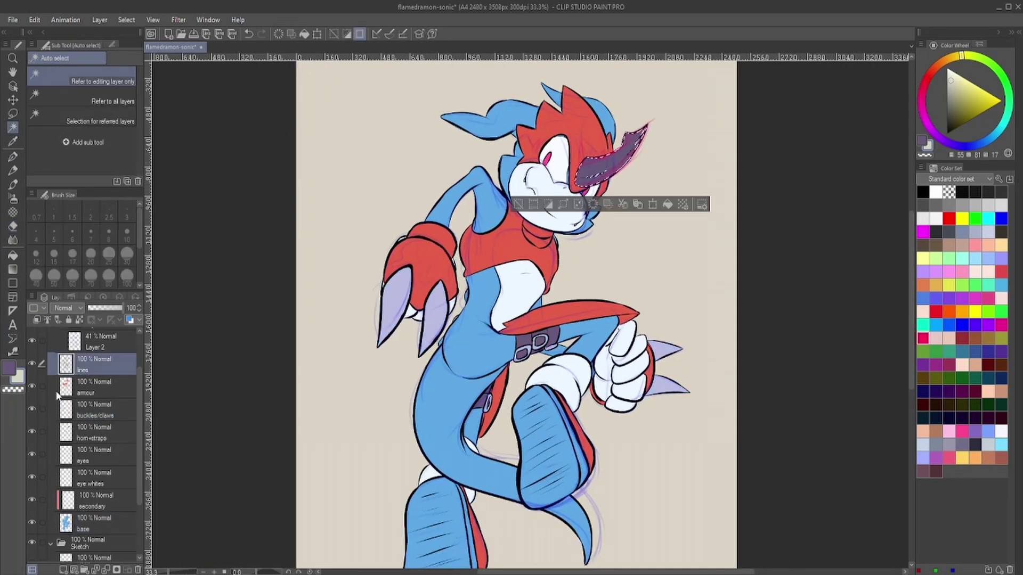
- Paint pale lavender along the horn's underside on the buckles/claws layer, inside the horn selection, with a size 30 pen
{"action": "left_click", "coordinate": [66, 433], "text": "ctrl"}
{"action": "key", "text": "p"}
{"action": "scroll", "coordinate": [612, 184], "scroll_direction": "up", "scroll_amount": 2}
{"action": "key", "text": "bracketleft"}
{"action": "key", "text": "bracketleft"}
{"action": "key", "text": "bracketleft"}
{"action": "key", "text": "bracketleft"}
{"action": "key", "text": "bracketleft"}
{"action": "key", "text": "bracketleft"}
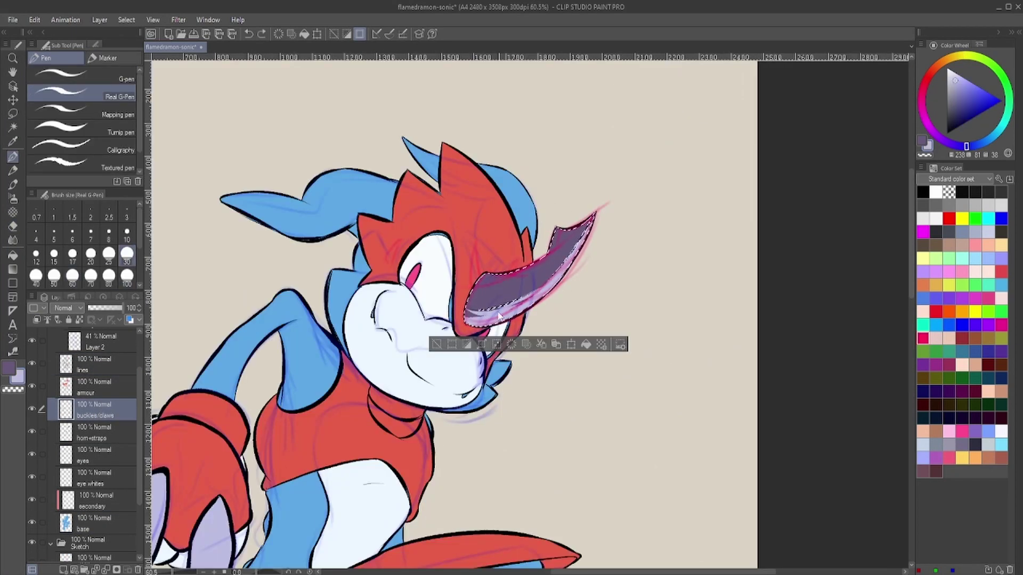
{"action": "key", "text": "ctrl+z"}
{"action": "key", "text": "ctrl+d"}
{"action": "scroll", "coordinate": [524, 291], "scroll_direction": "down", "scroll_amount": 3}
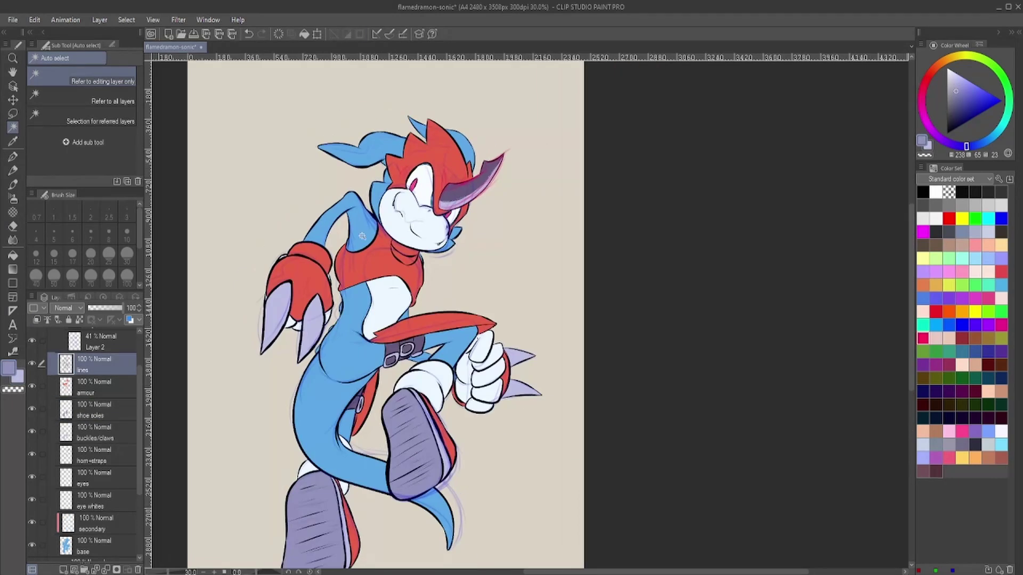
- Add a clipped layer above the armour layer and paint yellow edging along the helmet's spikes with the size 30 pen
{"action": "scroll", "coordinate": [362, 236], "scroll_direction": "down", "scroll_amount": 2}
{"action": "left_click", "coordinate": [96, 387]}
{"action": "left_click", "coordinate": [982, 88]}
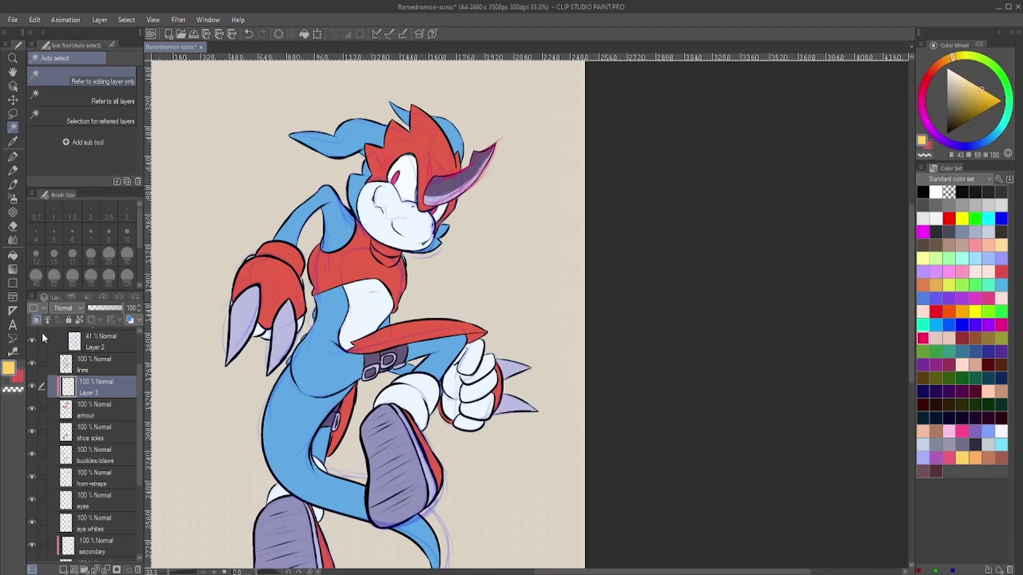
{"action": "key", "text": "p"}
{"action": "scroll", "coordinate": [405, 176], "scroll_direction": "up", "scroll_amount": 5}
{"action": "mouse_move", "coordinate": [341, 223]}
{"action": "left_mouse_down"}
{"action": "mouse_move", "coordinate": [326, 163]}
{"action": "mouse_move", "coordinate": [432, 130]}
{"action": "mouse_move", "coordinate": [437, 67]}
{"action": "mouse_move", "coordinate": [540, 213]}
{"action": "mouse_move", "coordinate": [460, 93]}
{"action": "left_mouse_up"}
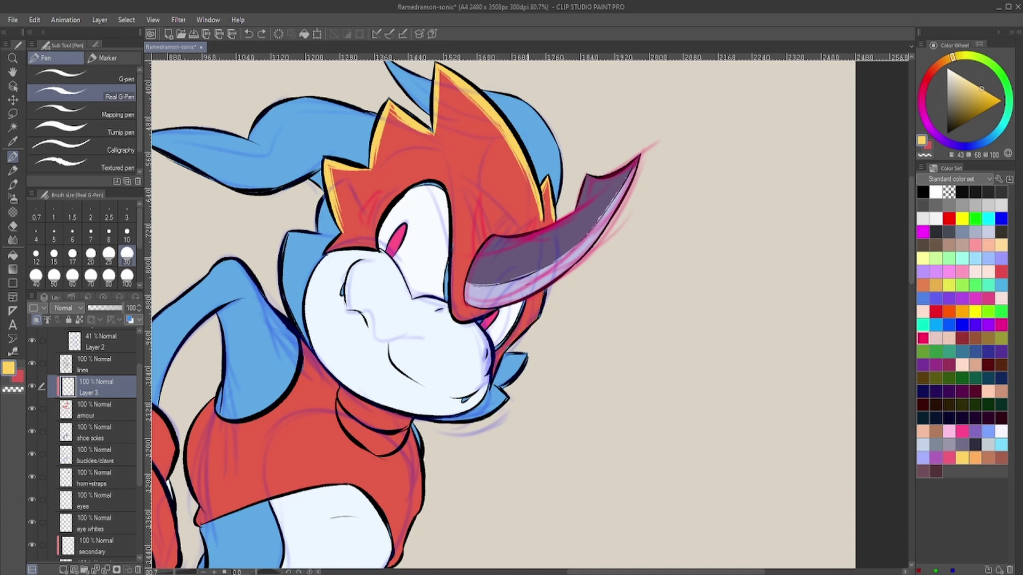
{"action": "key", "text": "e"}
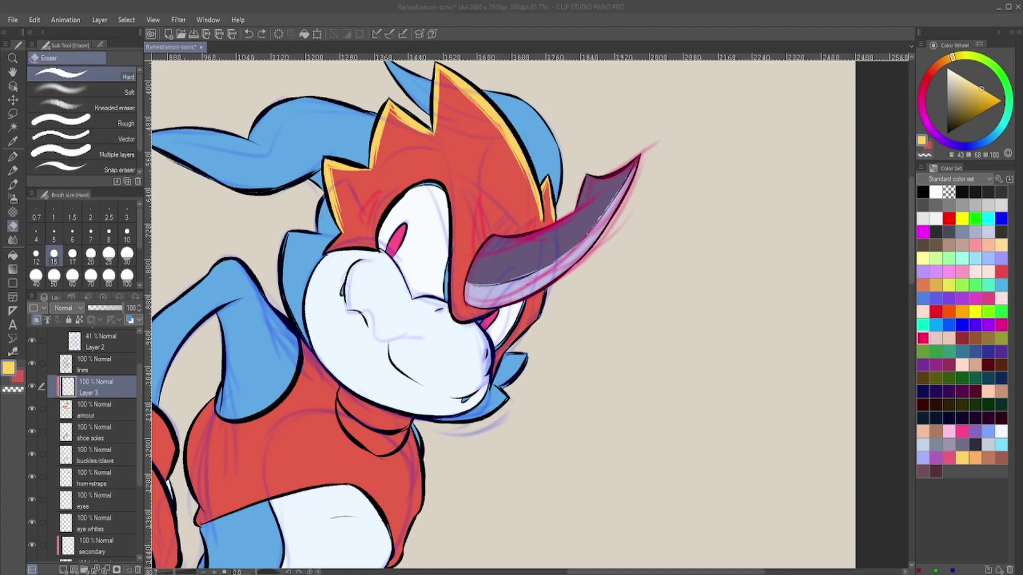
{"action": "scroll", "coordinate": [527, 315], "scroll_direction": "down", "scroll_amount": 3}
{"action": "scroll", "coordinate": [527, 315], "scroll_direction": "up", "scroll_amount": 4}
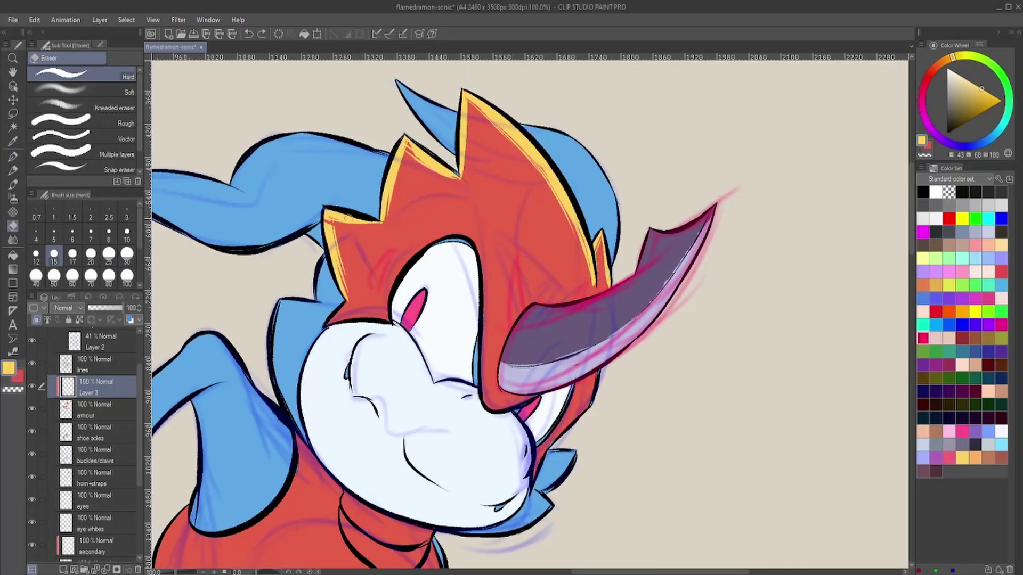
{"action": "scroll", "coordinate": [593, 254], "scroll_direction": "down", "scroll_amount": 1}
- Paint yellow flame markings around the helmet's eyes and along the chest armour's lower edge with the size 30 pen
{"action": "key", "text": "p"}
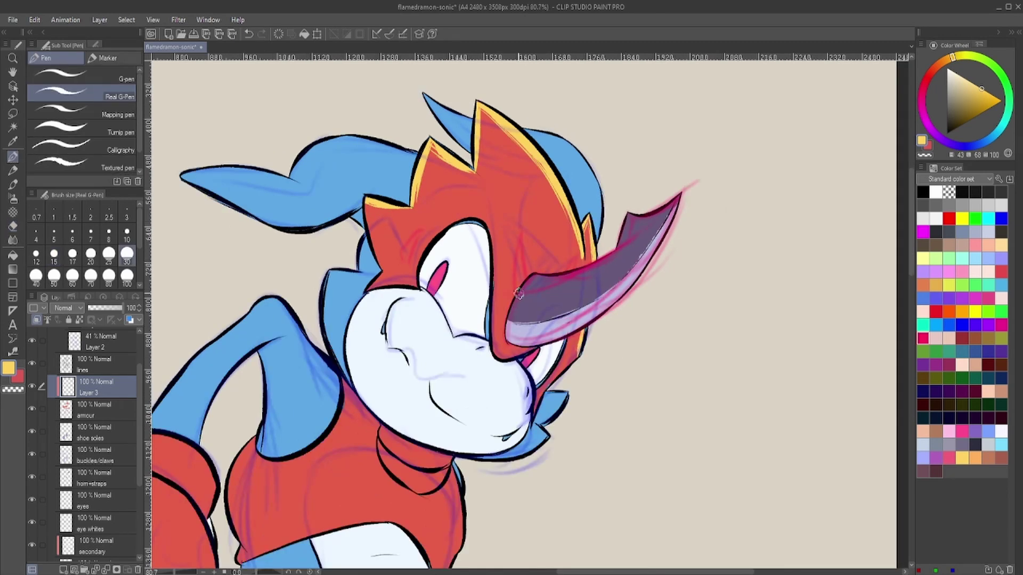
{"action": "left_click_drag", "start_coordinate": [518, 294], "coordinate": [515, 234]}
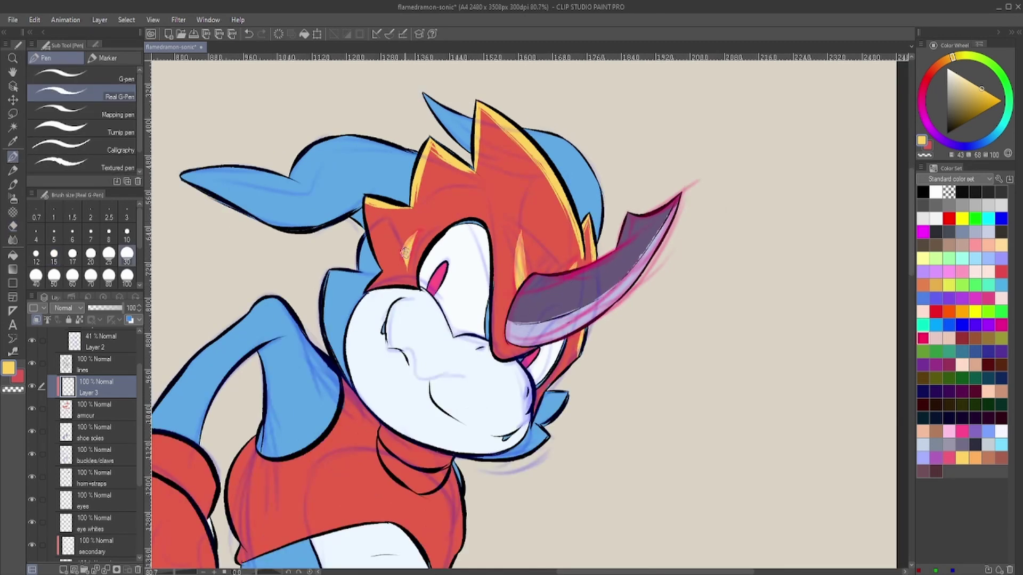
{"action": "scroll", "coordinate": [527, 397], "scroll_direction": "down", "scroll_amount": 1}
{"action": "left_click_drag", "start_coordinate": [438, 373], "coordinate": [449, 316]}
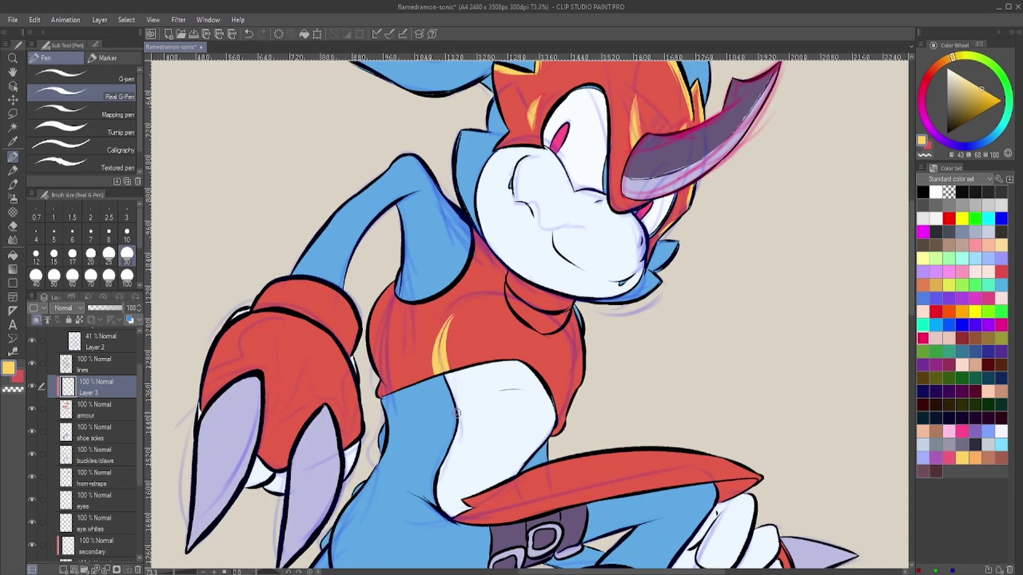
{"action": "left_click_drag", "start_coordinate": [551, 388], "coordinate": [560, 351]}
{"action": "left_click_drag", "start_coordinate": [554, 434], "coordinate": [569, 376]}
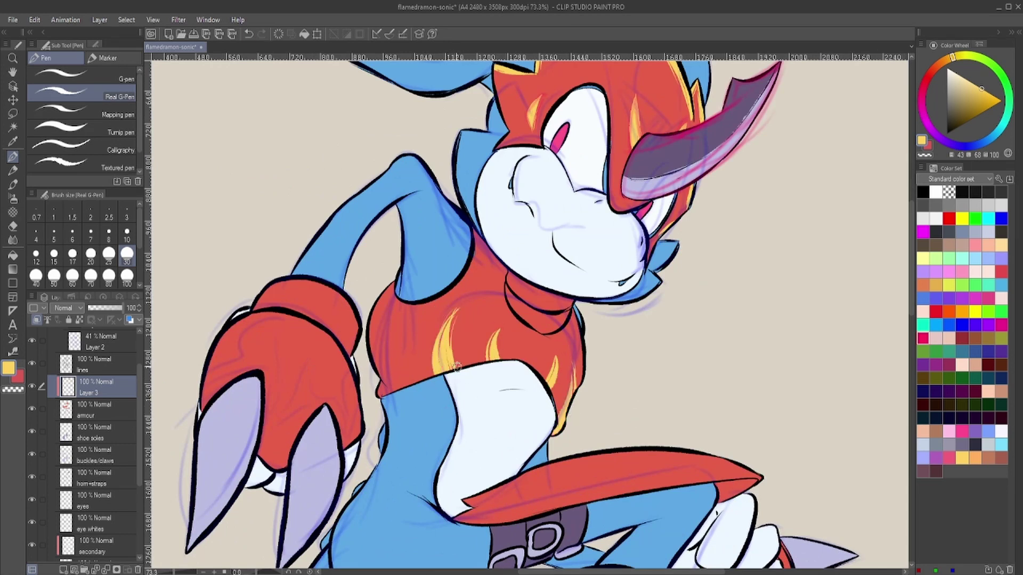
- Outline flames on the clawed gauntlet in yellow and fill the area beneath the outline with the same yellow
{"action": "scroll", "coordinate": [456, 365], "scroll_direction": "down", "scroll_amount": 1}
{"action": "left_click_drag", "start_coordinate": [337, 314], "coordinate": [288, 274]}
{"action": "left_click_drag", "start_coordinate": [391, 322], "coordinate": [375, 288]}
{"action": "left_click_drag", "start_coordinate": [341, 317], "coordinate": [326, 244]}
{"action": "left_click_drag", "start_coordinate": [373, 314], "coordinate": [355, 263]}
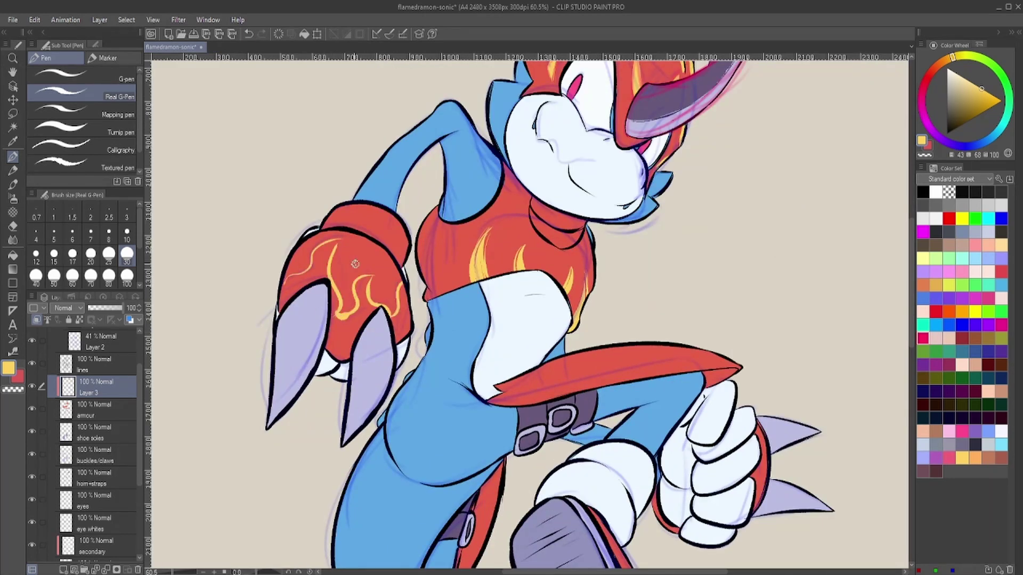
{"action": "left_click_drag", "start_coordinate": [402, 341], "coordinate": [399, 285]}
{"action": "left_click_drag", "start_coordinate": [333, 346], "coordinate": [330, 288]}
{"action": "key", "text": "g"}
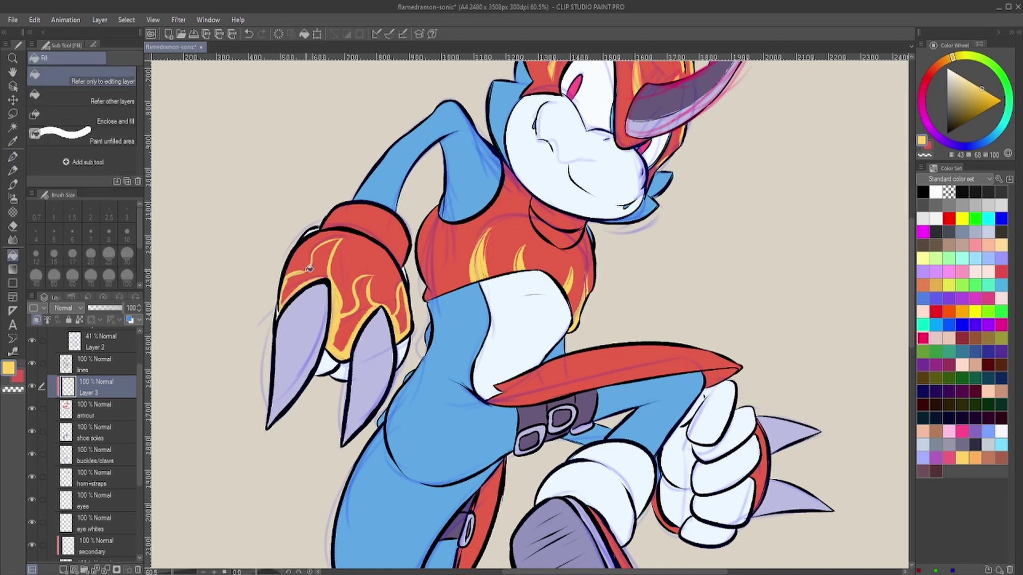
{"action": "left_click", "coordinate": [320, 298]}
- Draw yellow flame shapes on the thigh armour, both shoe sides and the rear leg armour, filling the shoe and rear leg flames
{"action": "key", "text": "p"}
{"action": "mouse_move", "coordinate": [556, 379]}
{"action": "left_mouse_down"}
{"action": "mouse_move", "coordinate": [630, 373]}
{"action": "mouse_move", "coordinate": [548, 357]}
{"action": "mouse_move", "coordinate": [742, 366]}
{"action": "left_mouse_up"}
{"action": "scroll", "coordinate": [749, 369], "scroll_direction": "down", "scroll_amount": 3}
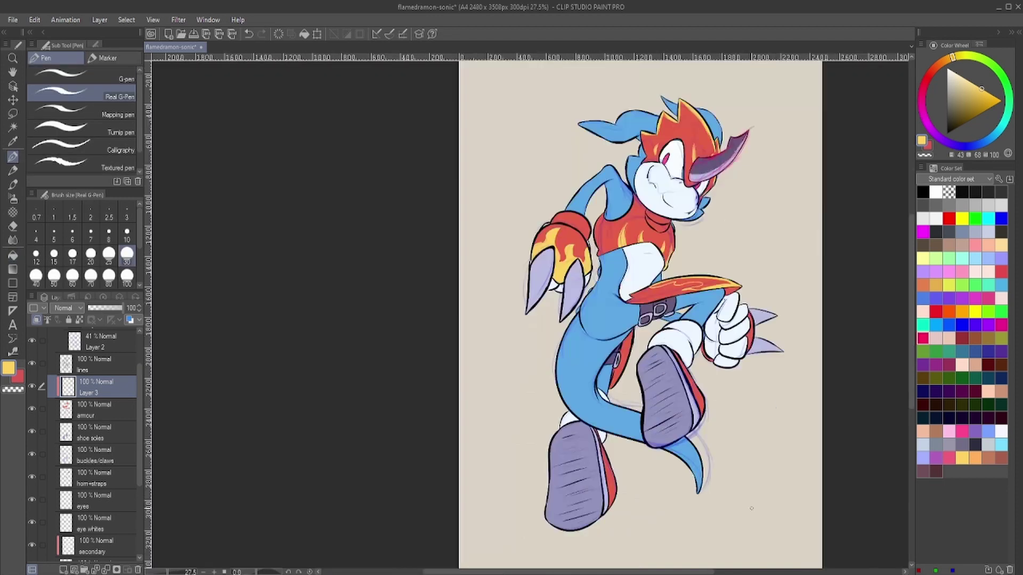
{"action": "scroll", "coordinate": [671, 354], "scroll_direction": "up", "scroll_amount": 2}
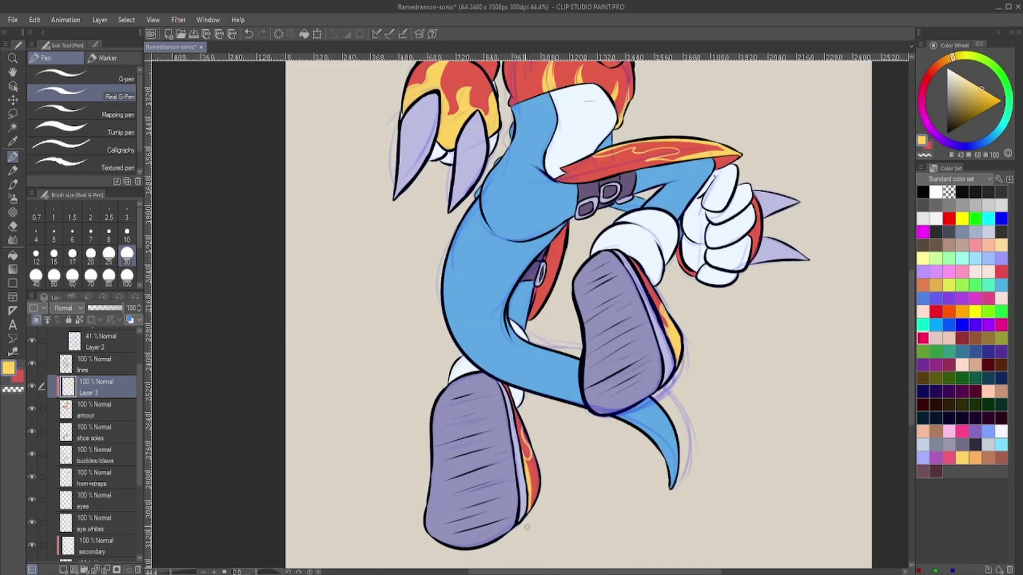
{"action": "scroll", "coordinate": [641, 198], "scroll_direction": "up", "scroll_amount": 2}
{"action": "mouse_move", "coordinate": [524, 265]}
{"action": "left_mouse_down"}
{"action": "mouse_move", "coordinate": [519, 301]}
{"action": "mouse_move", "coordinate": [502, 288]}
{"action": "mouse_move", "coordinate": [467, 388]}
{"action": "left_mouse_up"}
{"action": "left_click", "coordinate": [14, 258]}
{"action": "left_click", "coordinate": [13, 157]}
{"action": "scroll", "coordinate": [533, 319], "scroll_direction": "down", "scroll_amount": 3}
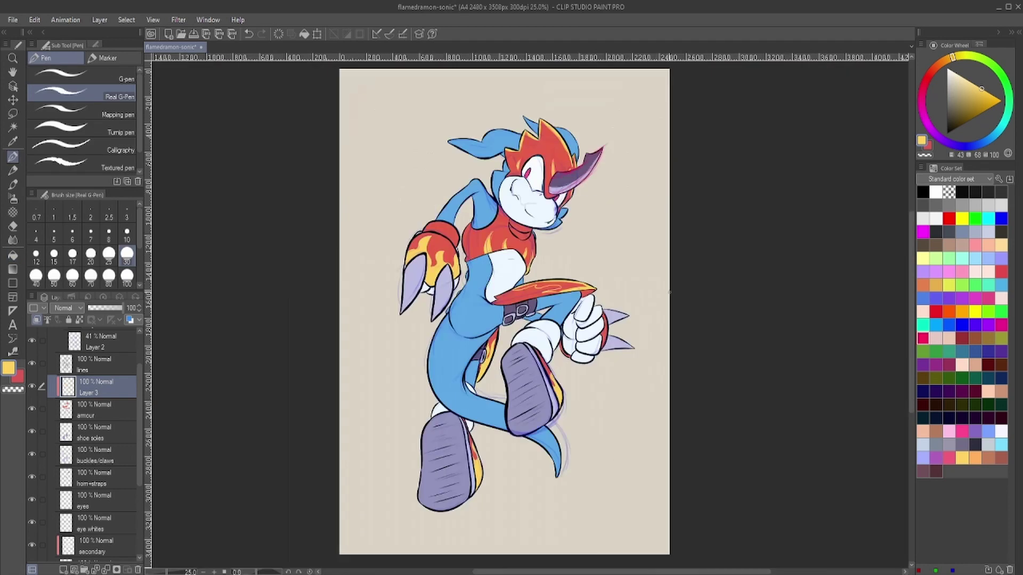
- Add a clipped layer beneath the yellow flames and paint orange borders around the gauntlet's flames
{"action": "scroll", "coordinate": [533, 319], "scroll_direction": "up", "scroll_amount": 2}
{"action": "key", "text": "ctrl+shift+n"}
{"action": "left_click", "coordinate": [943, 64]}
{"action": "left_click", "coordinate": [982, 95]}
{"action": "scroll", "coordinate": [475, 182], "scroll_direction": "up", "scroll_amount": 2}
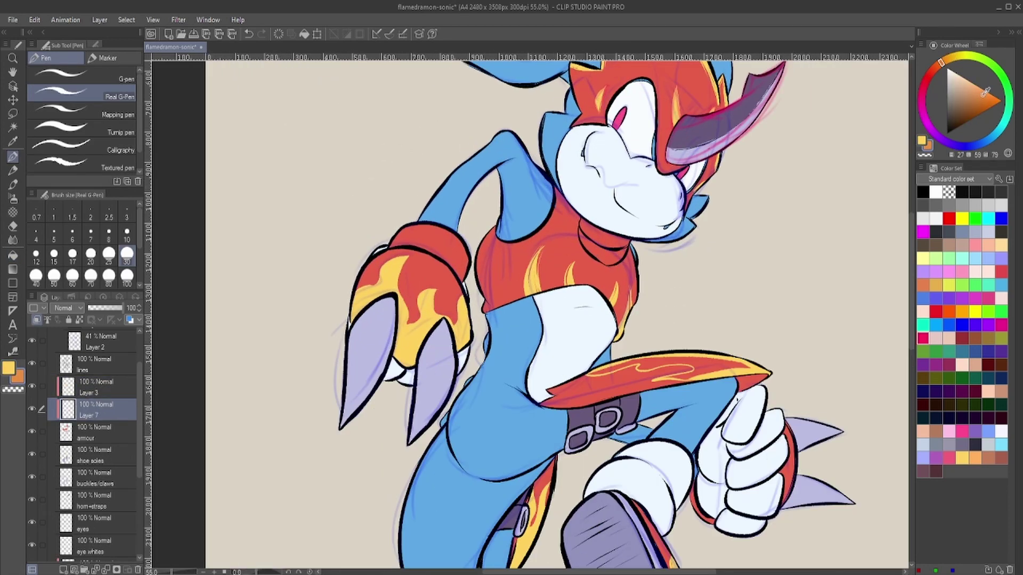
{"action": "left_click_drag", "start_coordinate": [316, 298], "coordinate": [288, 322]}
{"action": "mouse_move", "coordinate": [354, 278]}
{"action": "left_mouse_down"}
{"action": "mouse_move", "coordinate": [346, 333]}
{"action": "mouse_move", "coordinate": [373, 368]}
{"action": "left_mouse_up"}
{"action": "mouse_move", "coordinate": [367, 319]}
{"action": "left_mouse_down"}
{"action": "mouse_move", "coordinate": [395, 368]}
{"action": "mouse_move", "coordinate": [396, 328]}
{"action": "mouse_move", "coordinate": [427, 369]}
{"action": "left_mouse_up"}
{"action": "left_click_drag", "start_coordinate": [415, 328], "coordinate": [418, 369]}
{"action": "left_click_drag", "start_coordinate": [353, 277], "coordinate": [309, 294]}
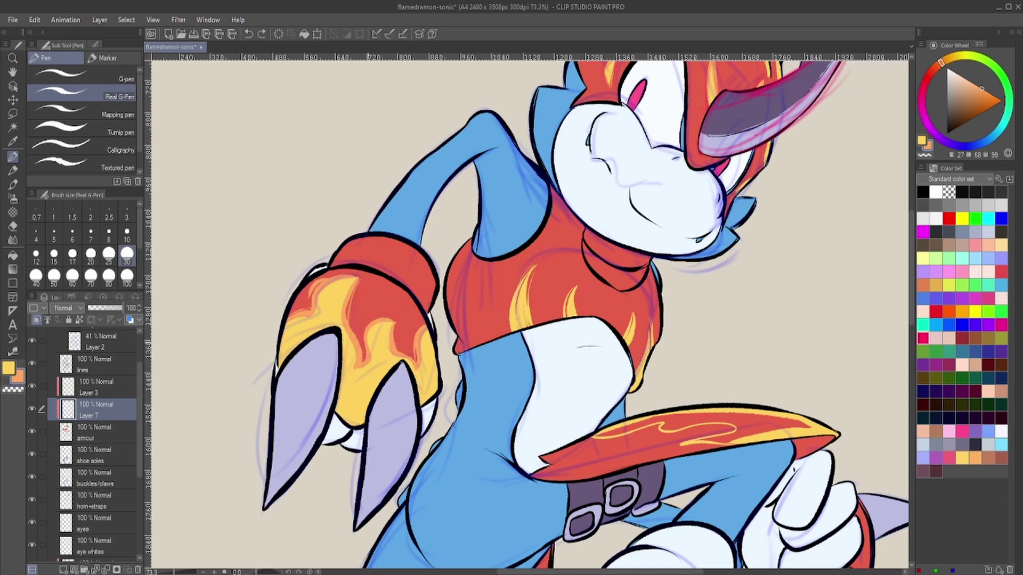
- Fill the outlined flames on the thigh armour with yellow on the yellow flame layer
{"action": "left_click", "coordinate": [54, 254]}
{"action": "scroll", "coordinate": [413, 355], "scroll_direction": "down", "scroll_amount": 2}
{"action": "left_click", "coordinate": [560, 367], "text": "alt"}
{"action": "left_click", "coordinate": [560, 367], "text": "ctrl+shift"}
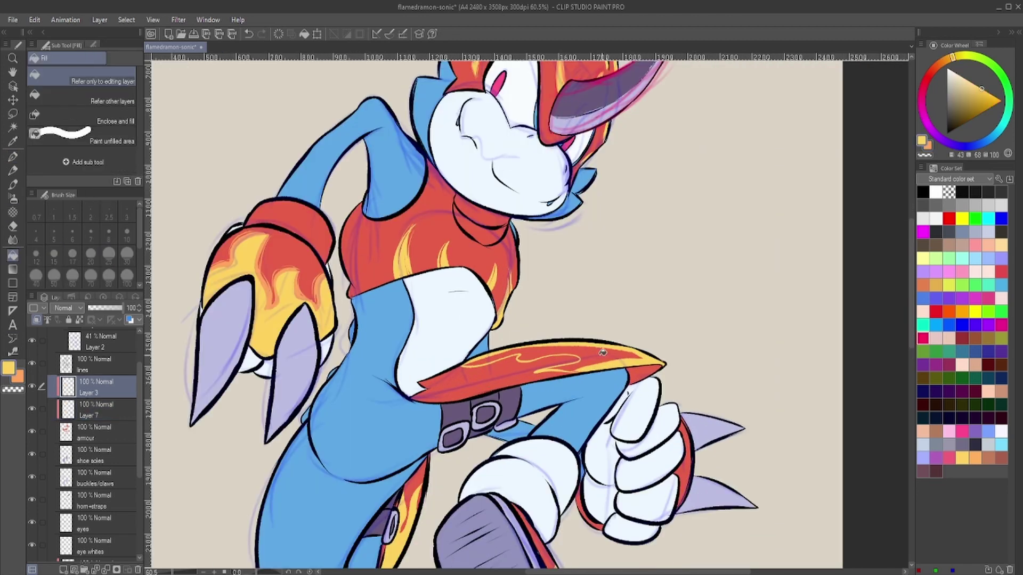
{"action": "left_click", "coordinate": [554, 361], "text": "ctrl+shift"}
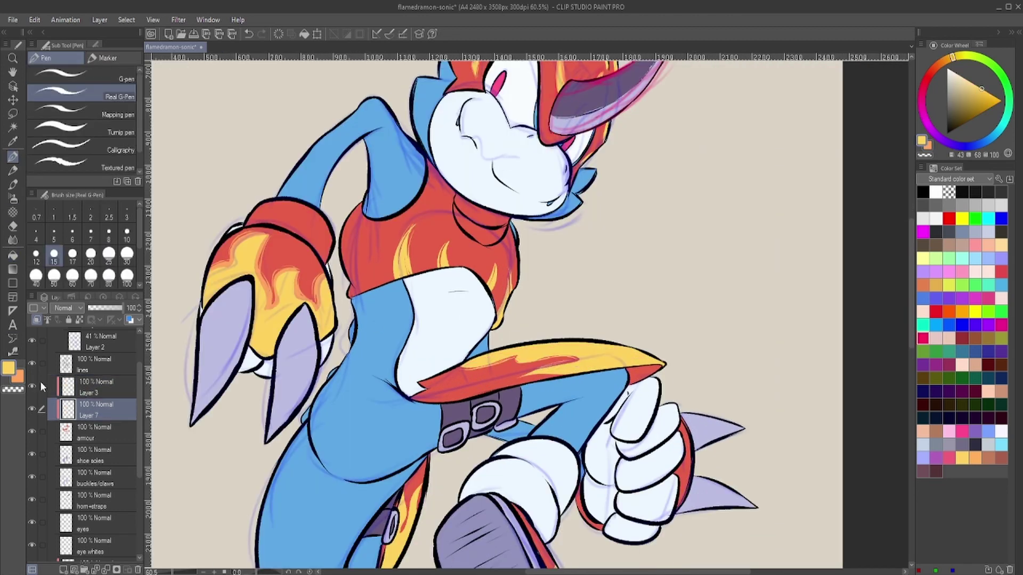
- Paint orange accents around the flames on the thigh armour, chest and rear leg armour on the orange flame layer
{"action": "left_click", "coordinate": [516, 361], "text": "alt"}
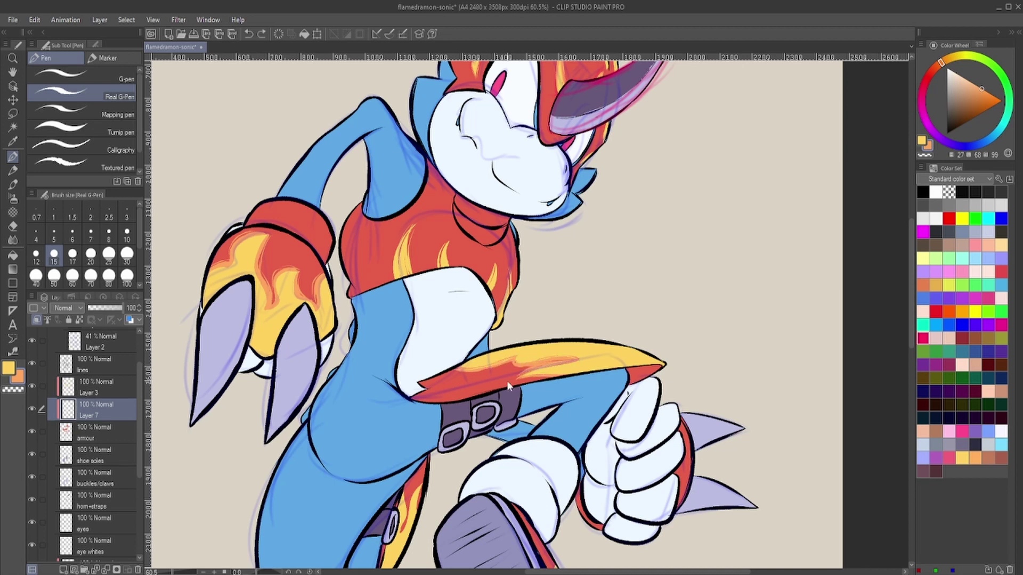
{"action": "left_click_drag", "start_coordinate": [506, 380], "coordinate": [390, 252]}
{"action": "left_click_drag", "start_coordinate": [438, 449], "coordinate": [347, 320]}
{"action": "scroll", "coordinate": [379, 257], "scroll_direction": "up", "scroll_amount": 1}
{"action": "scroll", "coordinate": [320, 480], "scroll_direction": "down", "scroll_amount": 4}
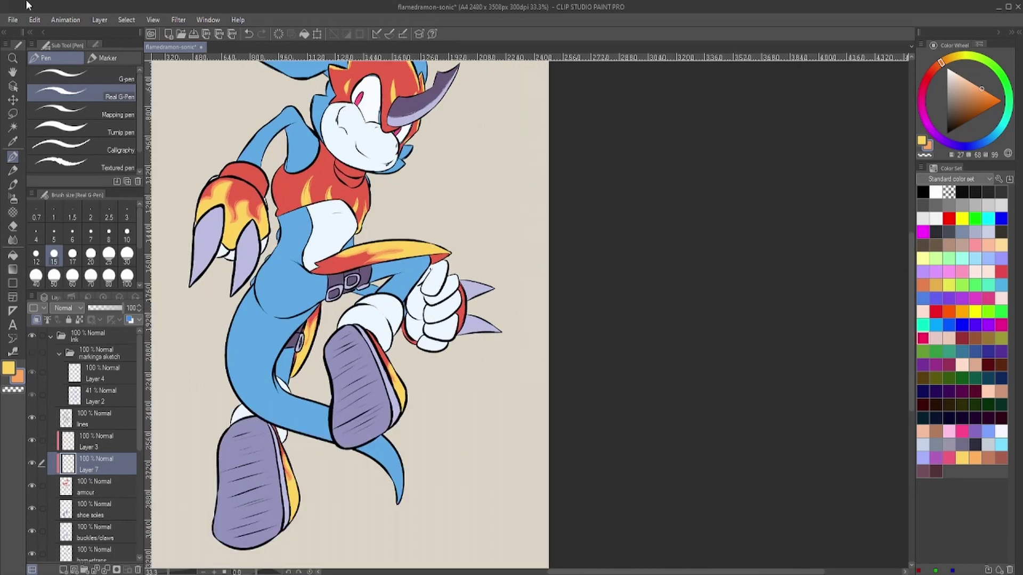
{"action": "key", "text": "ctrl+u"}
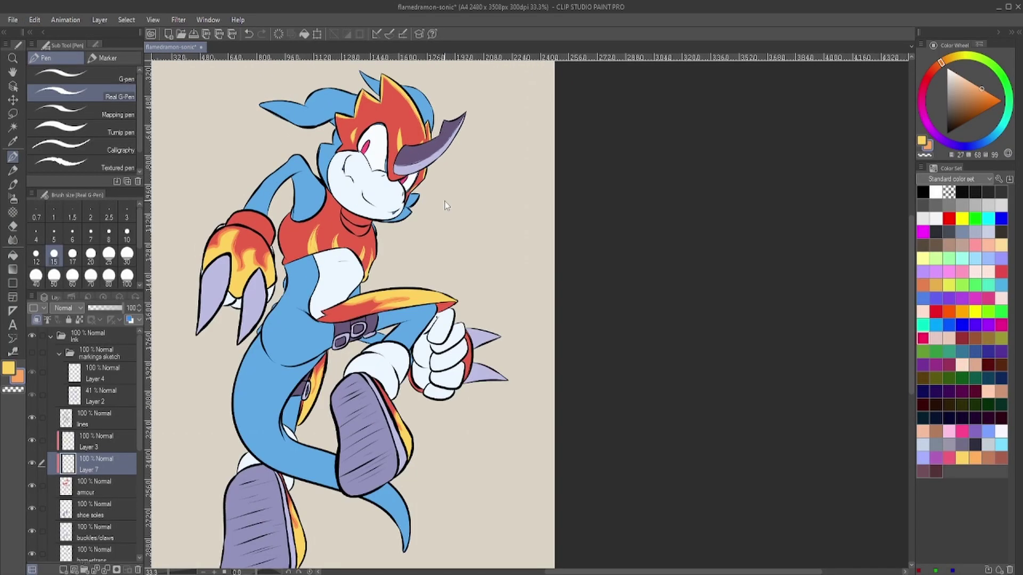
- Select the inner armour areas at the fist, knee and rear strap from the line art and add a clipped layer above the armour
{"action": "left_click", "coordinate": [96, 421]}
{"action": "left_click", "coordinate": [13, 126]}
{"action": "left_click", "coordinate": [468, 353]}
{"action": "scroll", "coordinate": [461, 317], "scroll_direction": "up", "scroll_amount": 4}
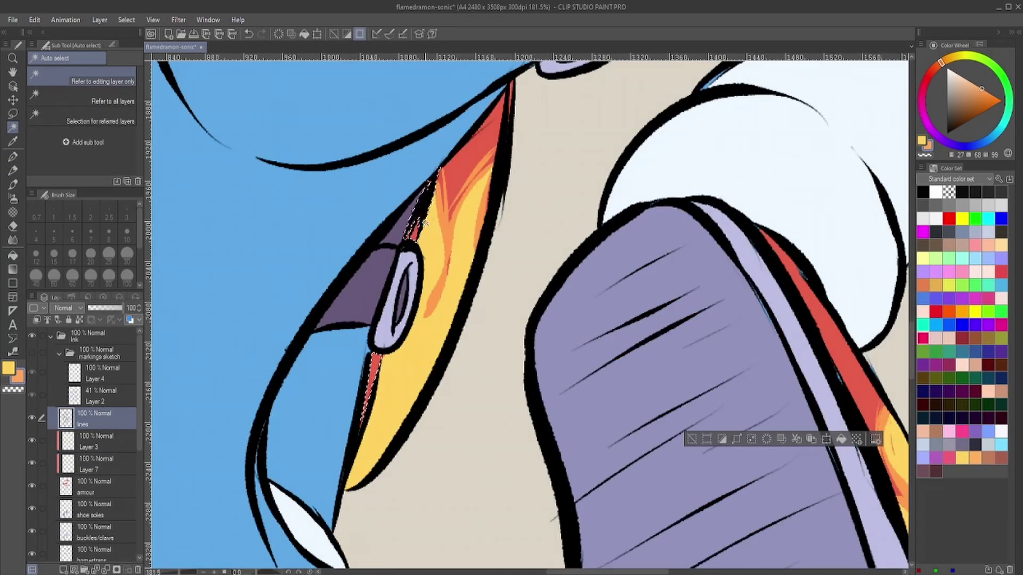
{"action": "scroll", "coordinate": [461, 317], "scroll_direction": "down", "scroll_amount": 4}
{"action": "scroll", "coordinate": [461, 317], "scroll_direction": "up", "scroll_amount": 2}
{"action": "key", "text": "ctrl+shift+n"}
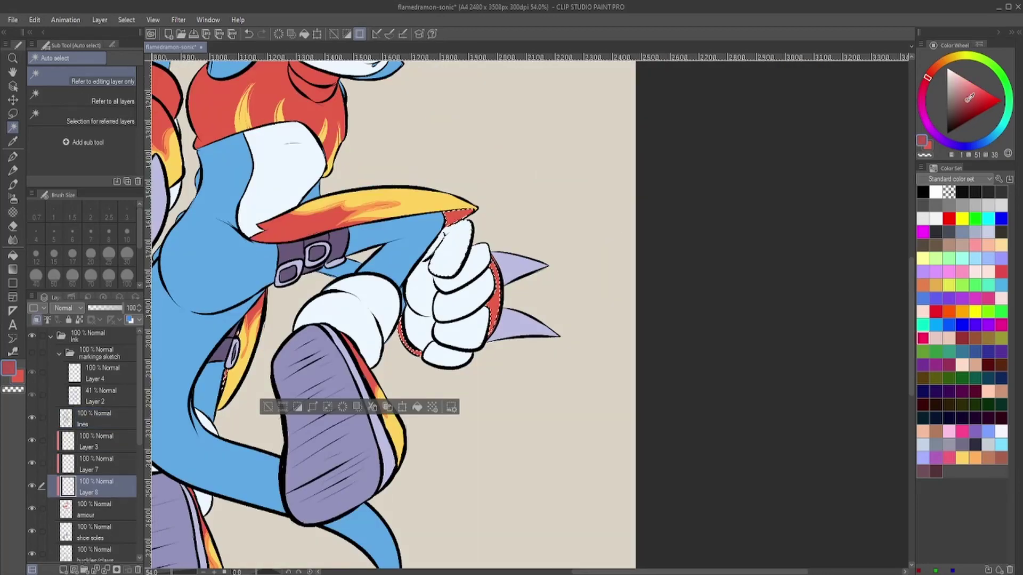
- Fill the selected inner armour areas with a darker, muted red and clear the selection
{"action": "key", "text": "alt+BackSpace"}
{"action": "key", "text": "ctrl+plus"}
{"action": "scroll", "coordinate": [574, 246], "scroll_direction": "down", "scroll_amount": 4}
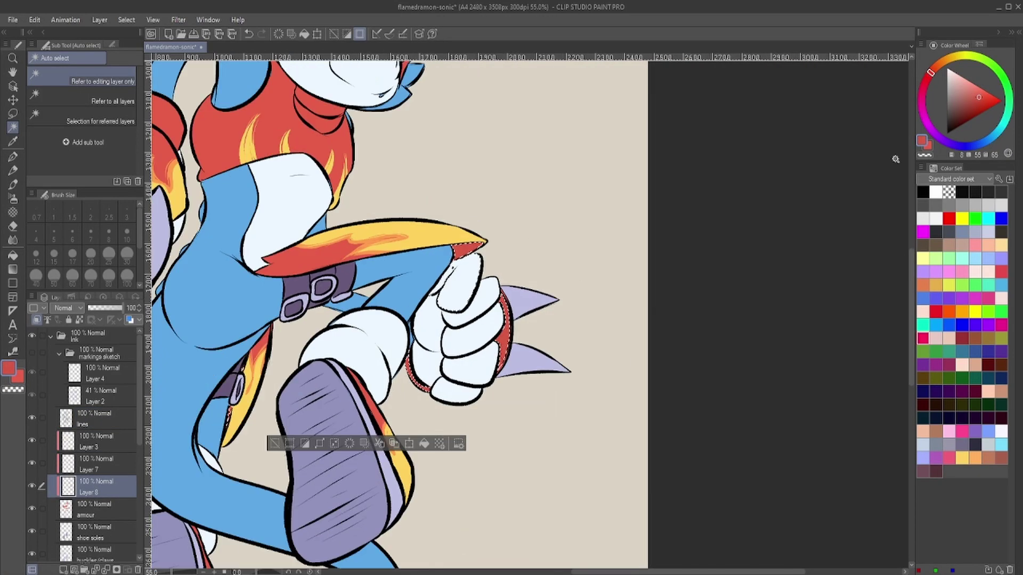
{"action": "scroll", "coordinate": [574, 246], "scroll_direction": "up", "scroll_amount": 5}
{"action": "key", "text": "ctrl+d"}
{"action": "key", "text": "p"}
{"action": "scroll", "coordinate": [440, 340], "scroll_direction": "down", "scroll_amount": 4}
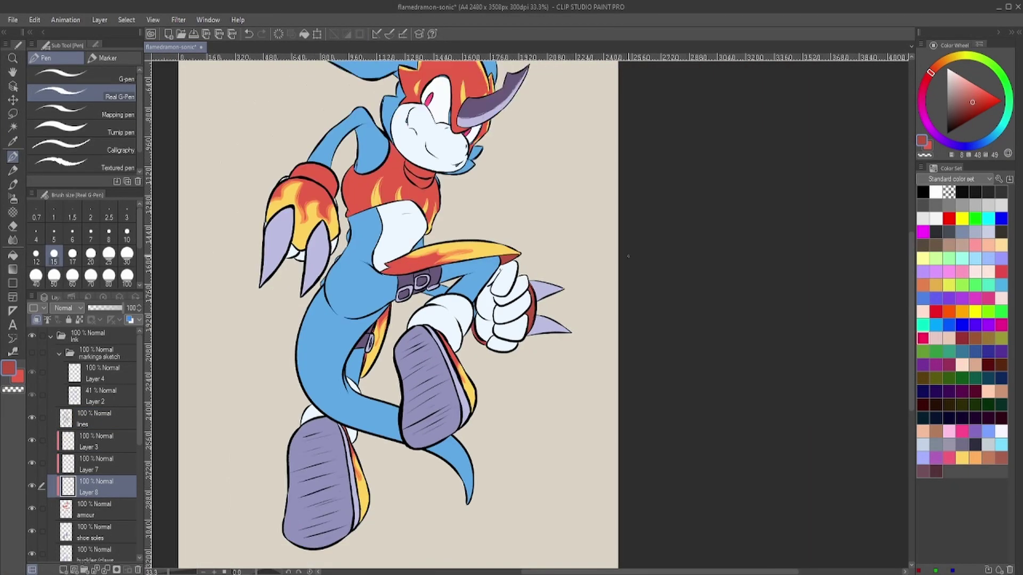
- Add a layer clipped to the line art and fill it with dark maroon to recolour the lines
{"action": "scroll", "coordinate": [362, 80], "scroll_direction": "up", "scroll_amount": 2}
{"action": "left_click", "coordinate": [96, 418]}
{"action": "key", "text": "ctrl+shift+n"}
{"action": "key", "text": "w"}
{"action": "key", "text": "ctrl+alt+g"}
{"action": "left_click", "coordinate": [251, 298], "text": "alt"}
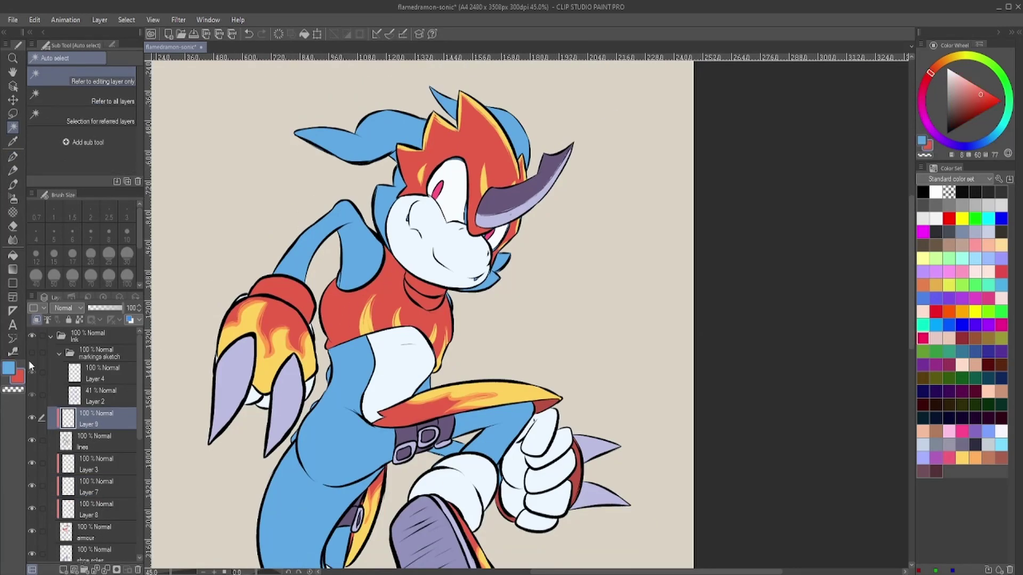
{"action": "key", "text": "alt+BackSpace"}
{"action": "scroll", "coordinate": [393, 482], "scroll_direction": "down", "scroll_amount": 1}
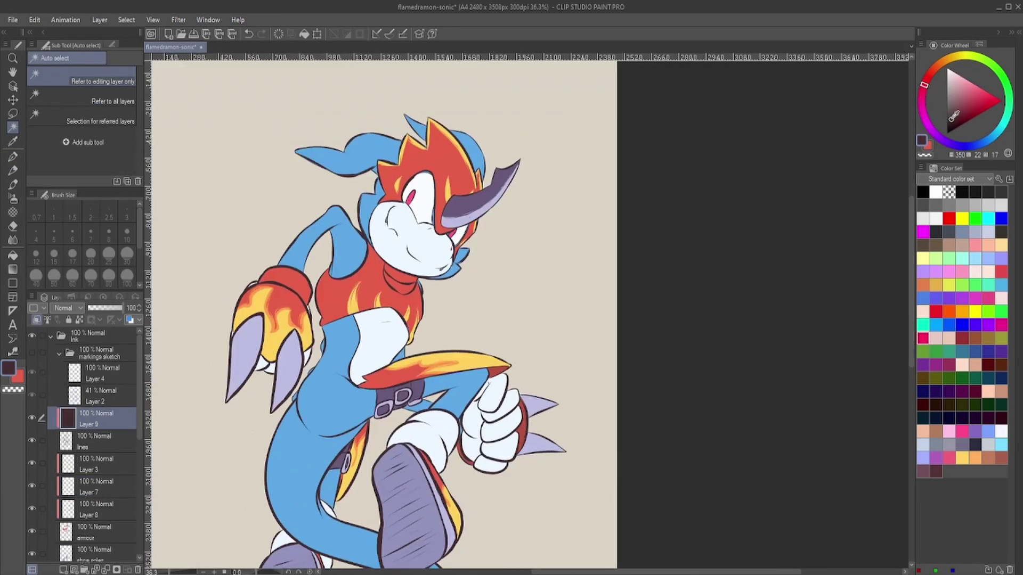
- Add a clipped Multiply layer above the eyes layer, shade the upper irises in dark maroon and set its opacity to 50%
{"action": "scroll", "coordinate": [453, 90], "scroll_direction": "up", "scroll_amount": 5}
{"action": "scroll", "coordinate": [86, 426], "scroll_direction": "down", "scroll_amount": 4}
{"action": "key", "text": "ctrl+shift+n"}
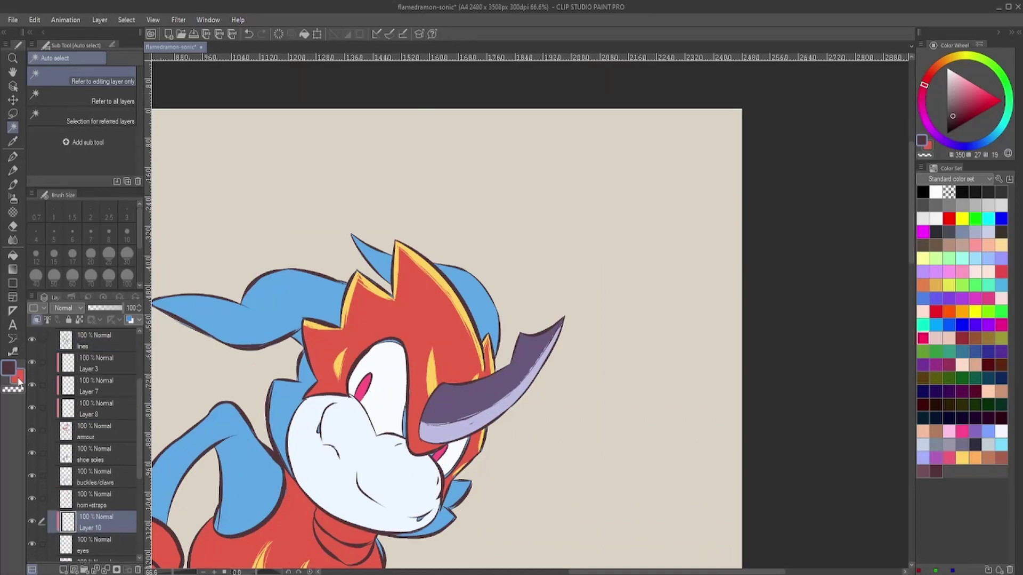
{"action": "key", "text": "p"}
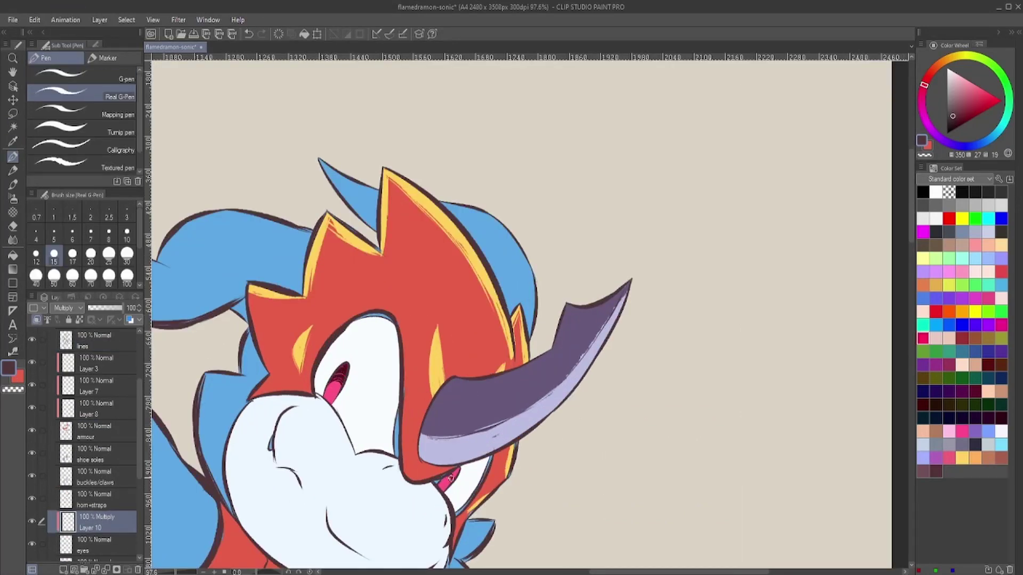
{"action": "left_click", "coordinate": [108, 306]}
- Add a clipped layer for yellow iris highlights painted with a size 10 pen, set to Glow dodge at 82% opacity
{"action": "key", "text": "ctrl+shift+n"}
{"action": "left_click", "coordinate": [436, 218], "text": "alt"}
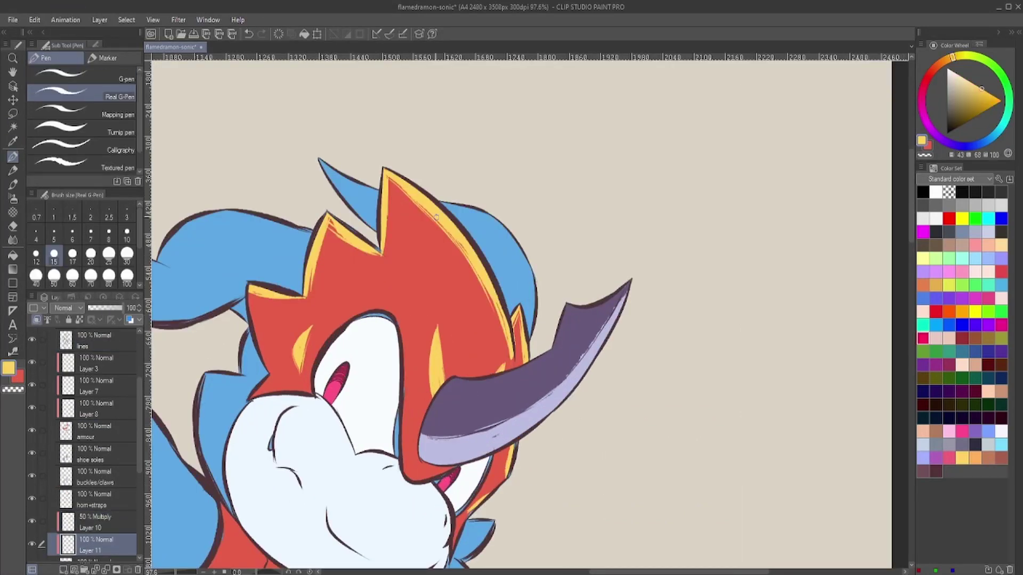
{"action": "key", "text": "bracketleft"}
{"action": "key", "text": "bracketleft"}
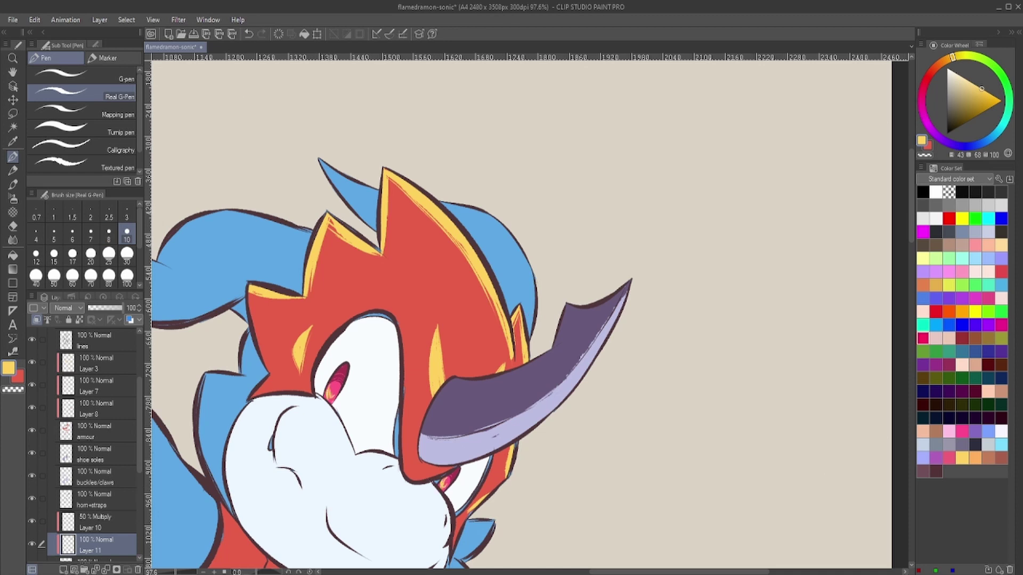
{"action": "left_click", "coordinate": [64, 308]}
{"action": "left_click_drag", "start_coordinate": [116, 308], "coordinate": [104, 306]}
{"action": "left_click", "coordinate": [64, 308]}
{"action": "left_click", "coordinate": [57, 110]}
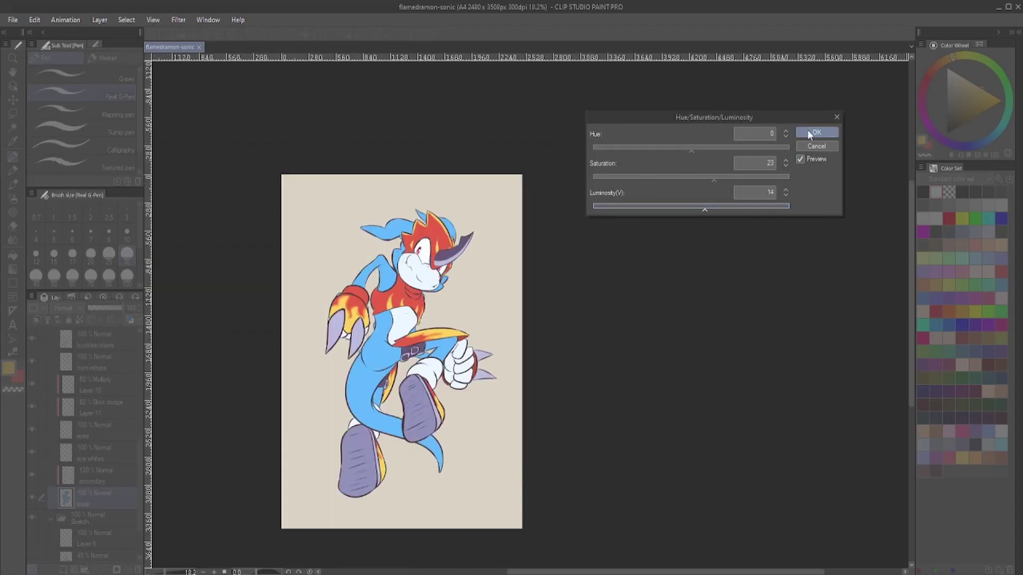
- Adjust the base layer's colour with Saturation 23 and Luminosity 14
{"action": "left_click", "coordinate": [817, 131]}
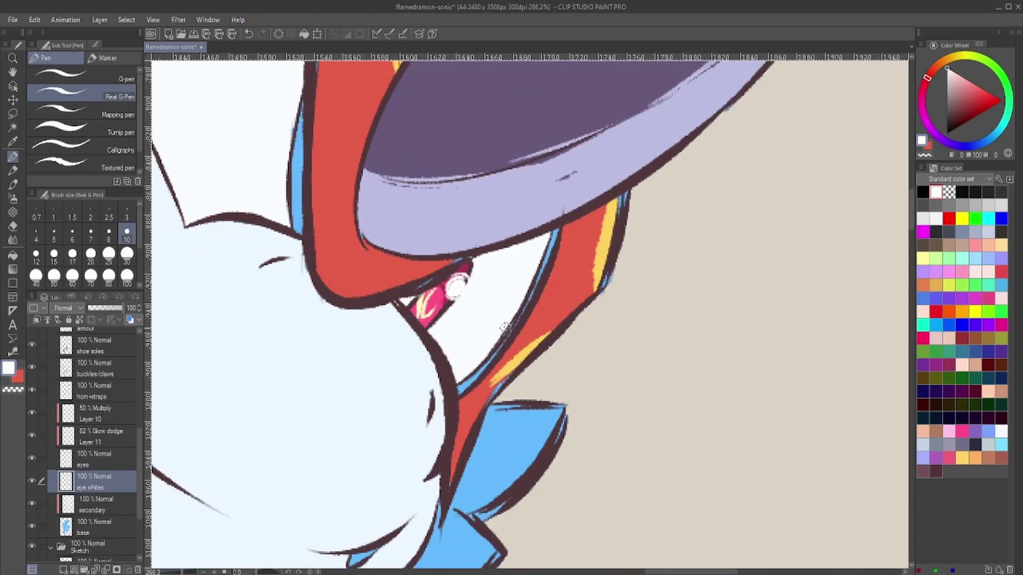
- Adjust the secondary layer's colour with Saturation 100 and Luminosity -2
{"action": "left_click", "coordinate": [505, 326], "text": "ctrl+shift"}
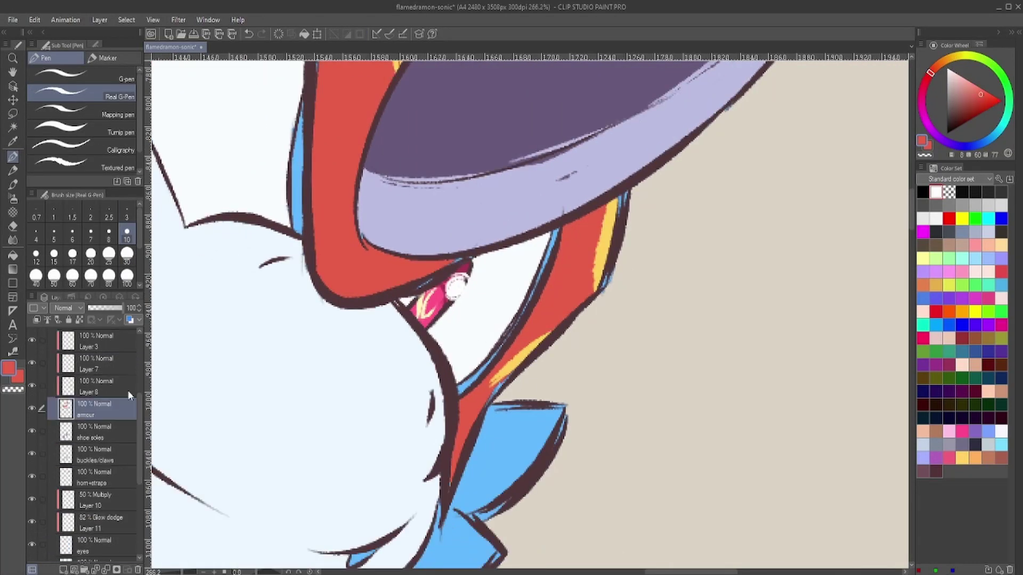
{"action": "left_click", "coordinate": [613, 228], "text": "alt"}
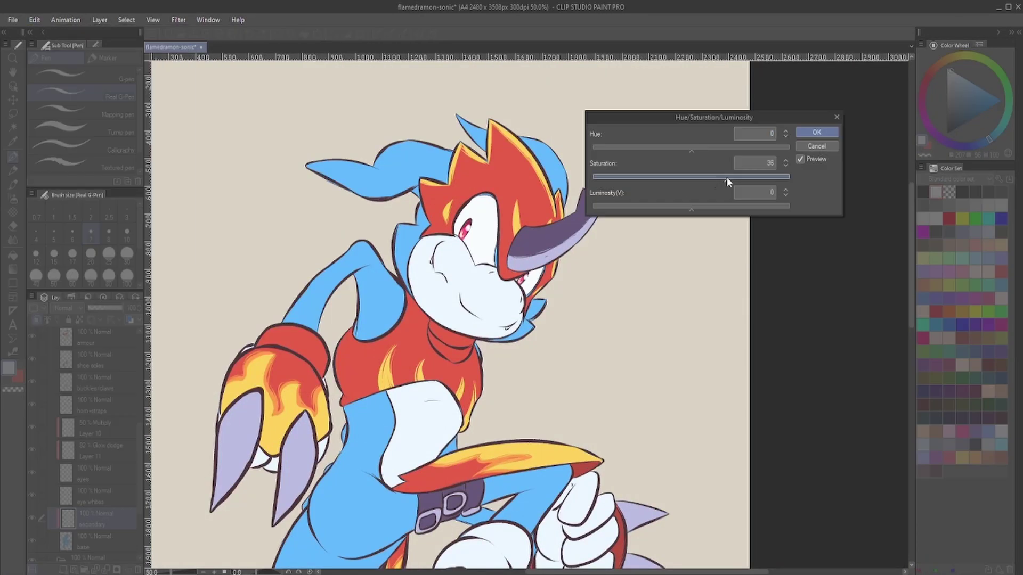
{"action": "left_click_drag", "start_coordinate": [726, 177], "coordinate": [688, 204]}
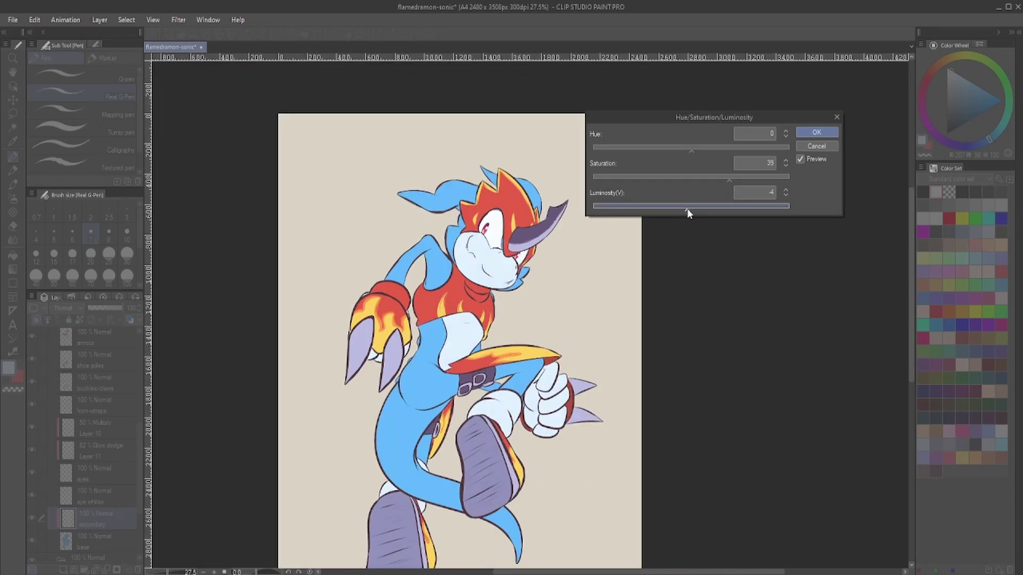
{"action": "mouse_move", "coordinate": [685, 209]}
{"action": "left_mouse_down"}
{"action": "mouse_move", "coordinate": [658, 212]}
{"action": "mouse_move", "coordinate": [691, 208]}
{"action": "left_mouse_up"}
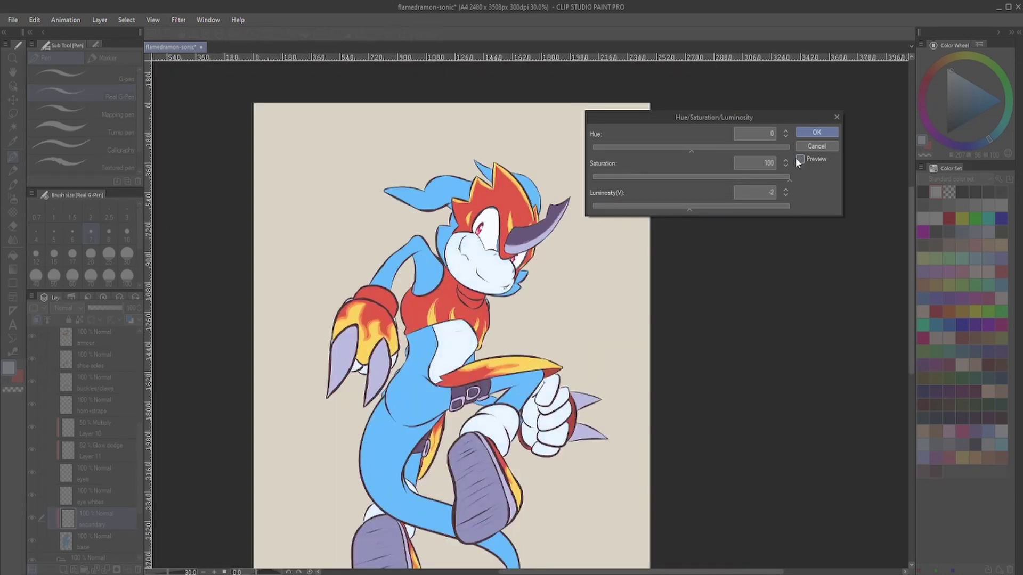
{"action": "left_click", "coordinate": [817, 132]}
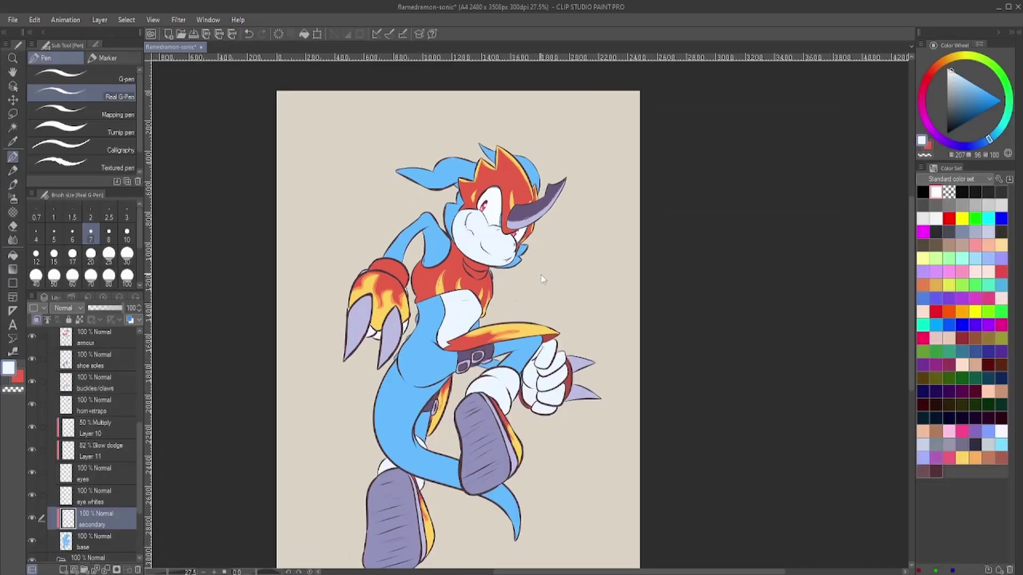
- Duplicate the Ink folder and merge the copy's colour layers into one layer beneath the line art
{"action": "scroll", "coordinate": [542, 279], "scroll_direction": "down", "scroll_amount": 1}
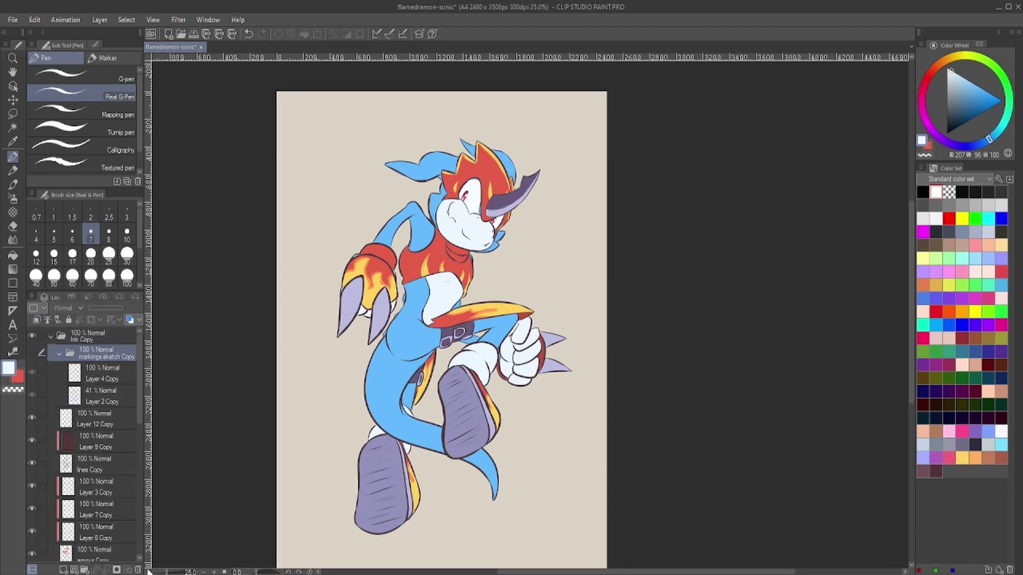
{"action": "left_click", "coordinate": [104, 493]}
{"action": "left_click", "coordinate": [107, 429]}
{"action": "right_click", "coordinate": [107, 430]}
{"action": "left_click", "coordinate": [160, 413]}
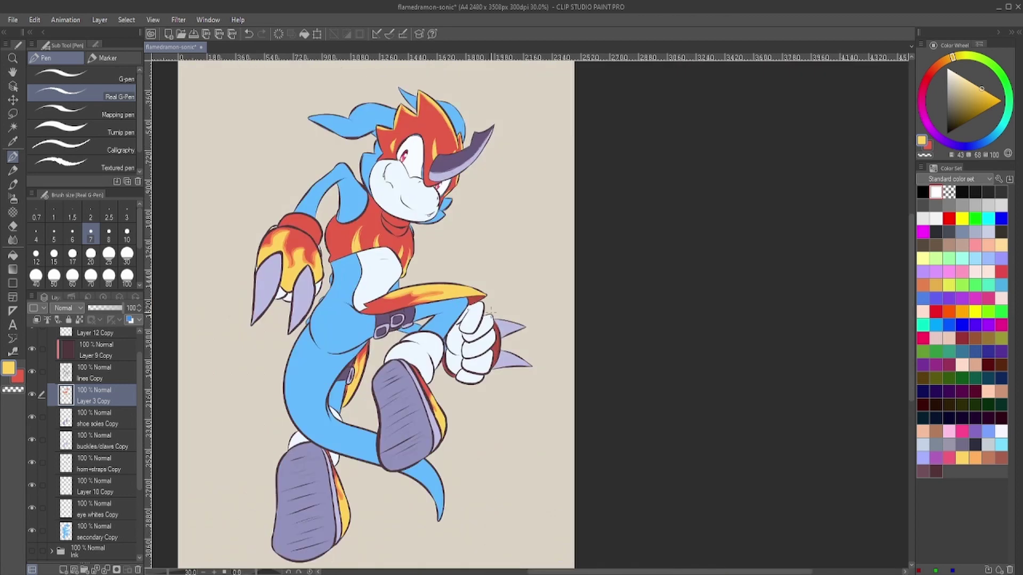
{"action": "scroll", "coordinate": [490, 311], "scroll_direction": "up", "scroll_amount": 3}
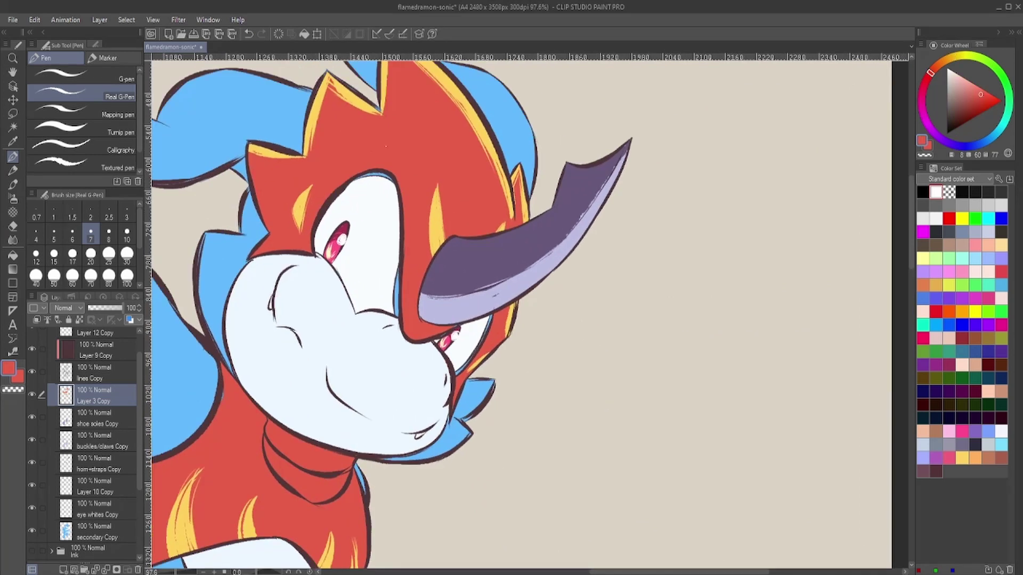
{"action": "left_click", "coordinate": [127, 234]}
{"action": "scroll", "coordinate": [469, 204], "scroll_direction": "down", "scroll_amount": 6}
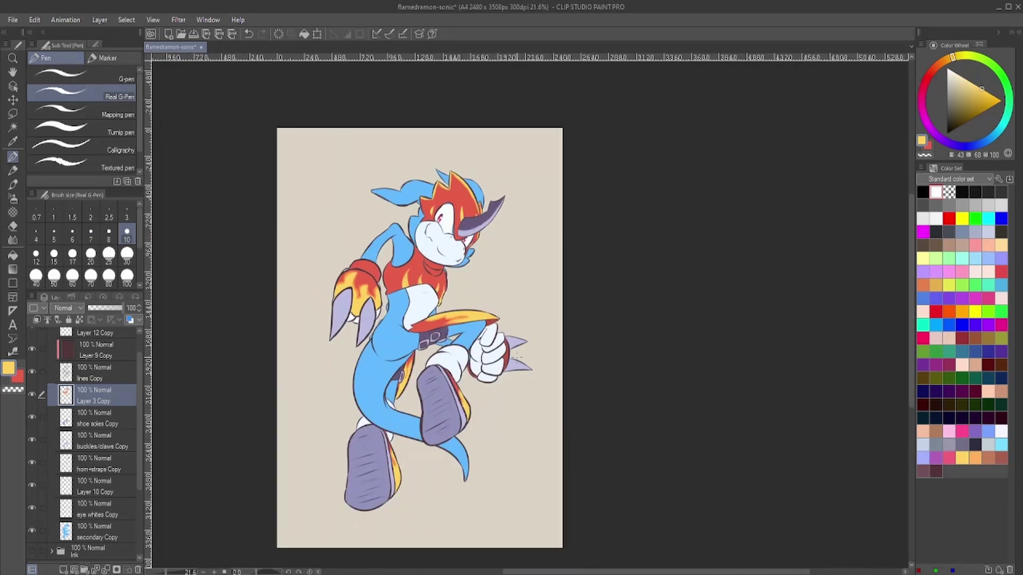
- Add a clipped Add (Glow) layer and paint yellow edge highlights on the tail, hips and arm with a size 50 pen
{"action": "scroll", "coordinate": [88, 376], "scroll_direction": "down", "scroll_amount": 1}
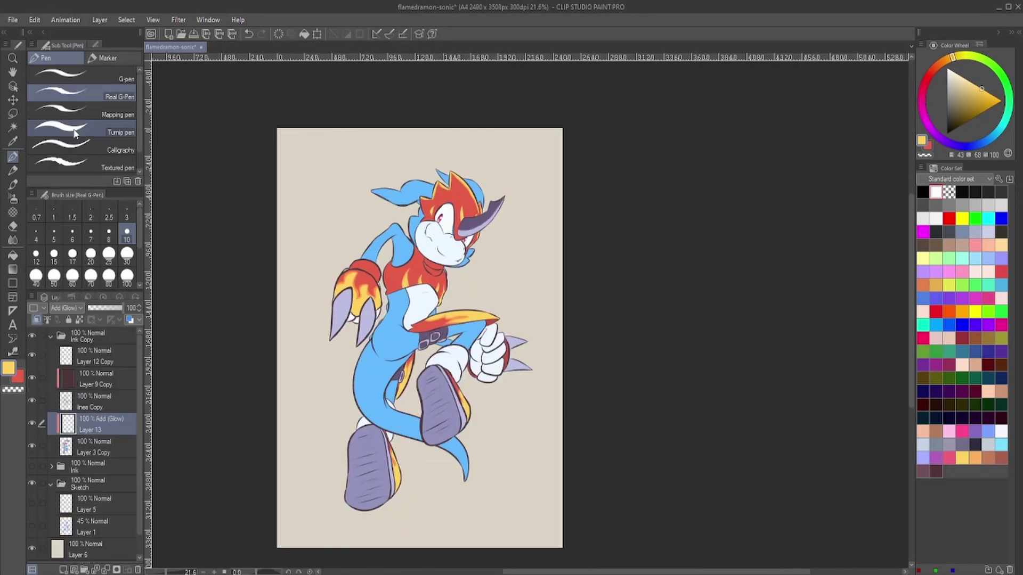
{"action": "left_click", "coordinate": [53, 275]}
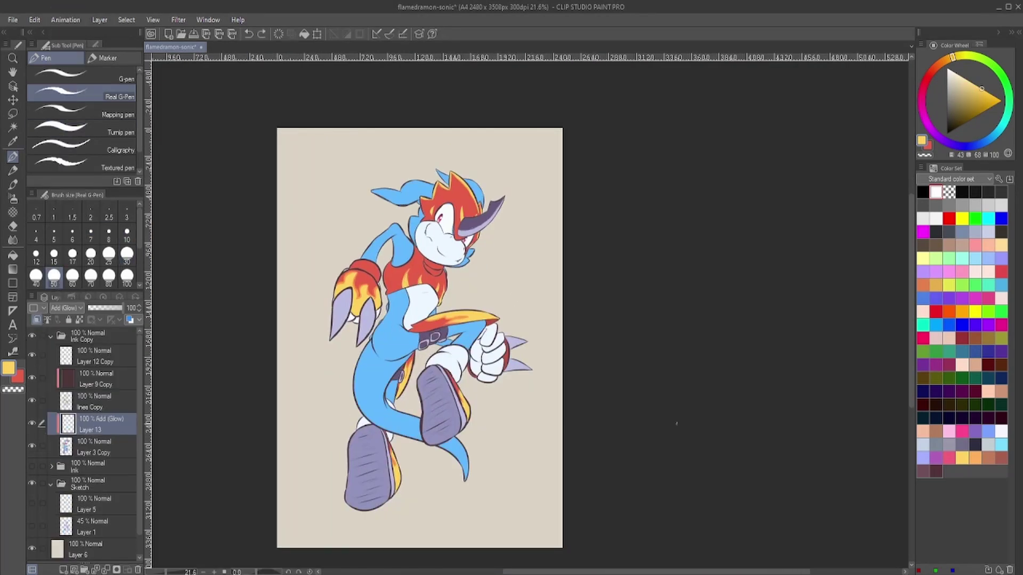
{"action": "scroll", "coordinate": [480, 410], "scroll_direction": "up", "scroll_amount": 2}
{"action": "mouse_move", "coordinate": [287, 374]}
{"action": "left_mouse_down"}
{"action": "mouse_move", "coordinate": [296, 412]}
{"action": "mouse_move", "coordinate": [380, 453]}
{"action": "left_mouse_up"}
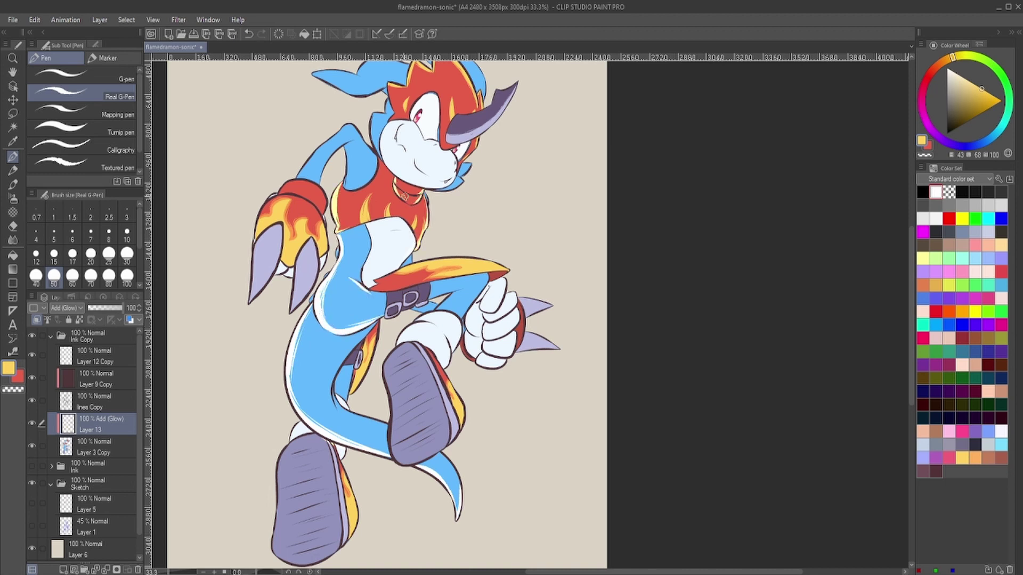
{"action": "left_click_drag", "start_coordinate": [299, 178], "coordinate": [337, 135]}
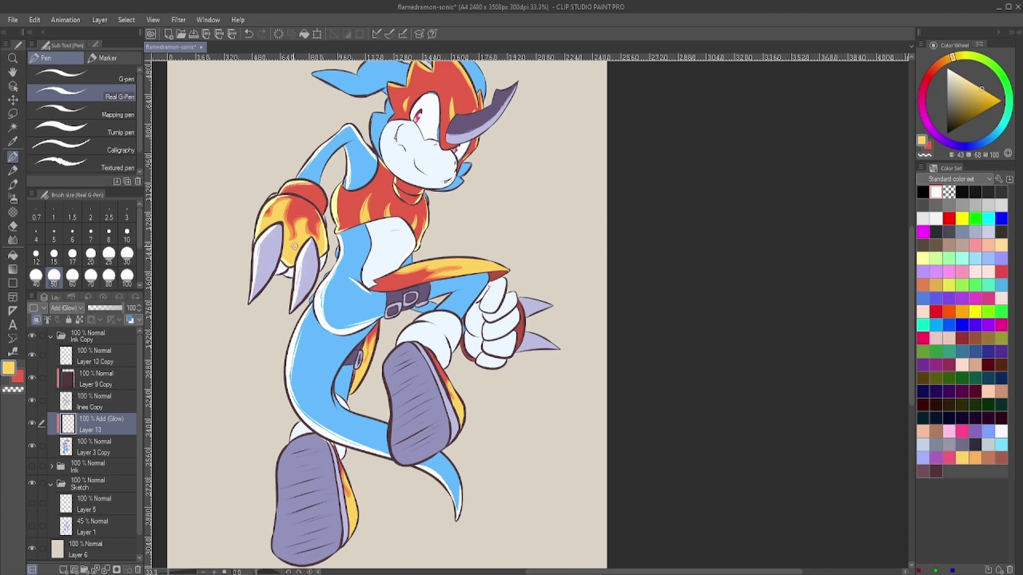
- Paint edge highlights along the underside of the long blue ear and the blue spike behind the helmet
{"action": "scroll", "coordinate": [294, 246], "scroll_direction": "up", "scroll_amount": 2}
{"action": "left_click_drag", "start_coordinate": [230, 156], "coordinate": [311, 191]}
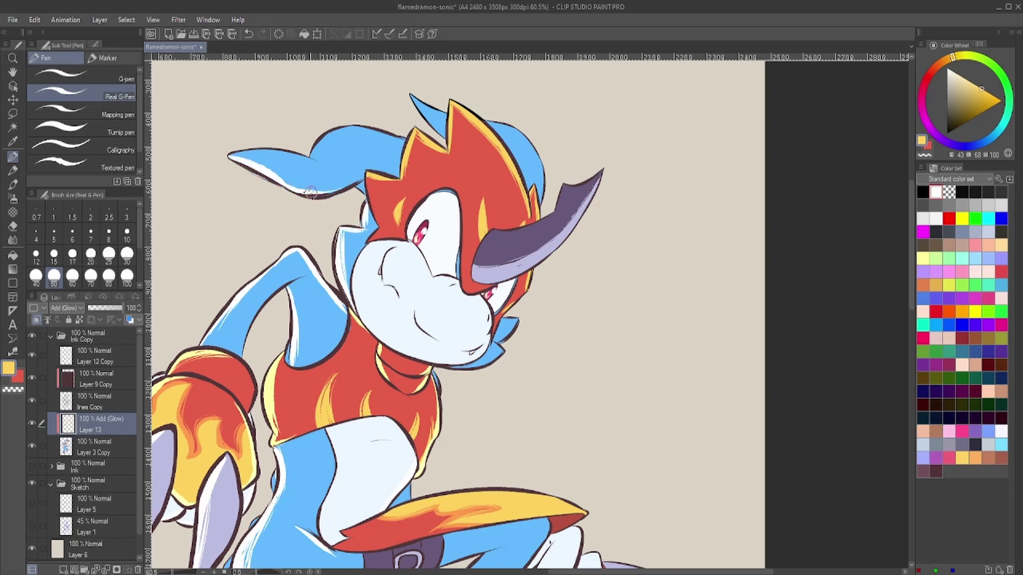
{"action": "left_click_drag", "start_coordinate": [230, 156], "coordinate": [359, 185]}
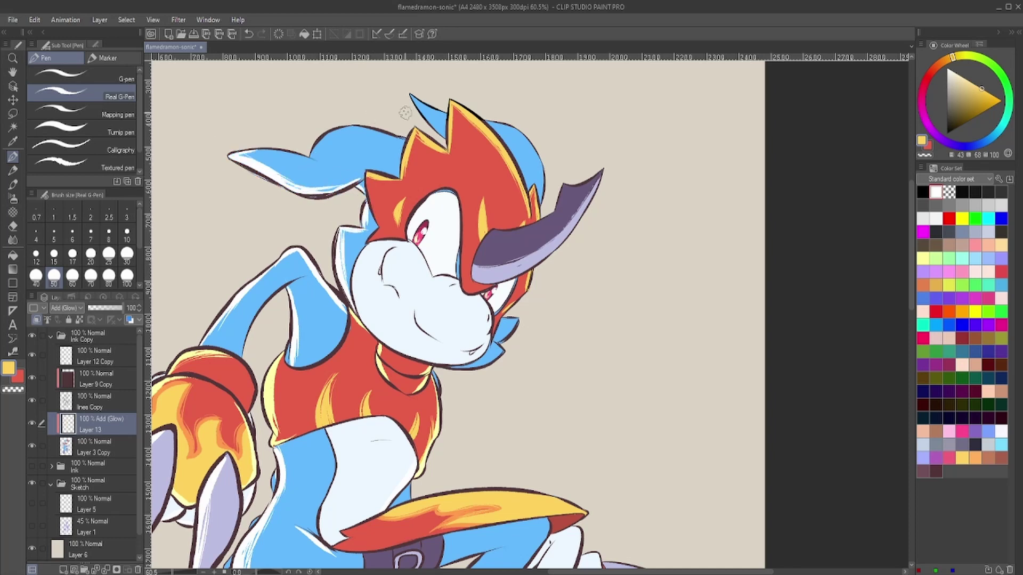
{"action": "key", "text": "ctrl+z"}
{"action": "left_click_drag", "start_coordinate": [411, 96], "coordinate": [452, 133]}
{"action": "key", "text": "ctrl+z"}
- Paint glow highlights along the horn's upper edge, the helmet's side edge and the eye opening
{"action": "mouse_move", "coordinate": [524, 128]}
{"action": "left_mouse_down"}
{"action": "mouse_move", "coordinate": [541, 200]}
{"action": "mouse_move", "coordinate": [601, 170]}
{"action": "left_mouse_up"}
{"action": "left_click_drag", "start_coordinate": [552, 224], "coordinate": [473, 262]}
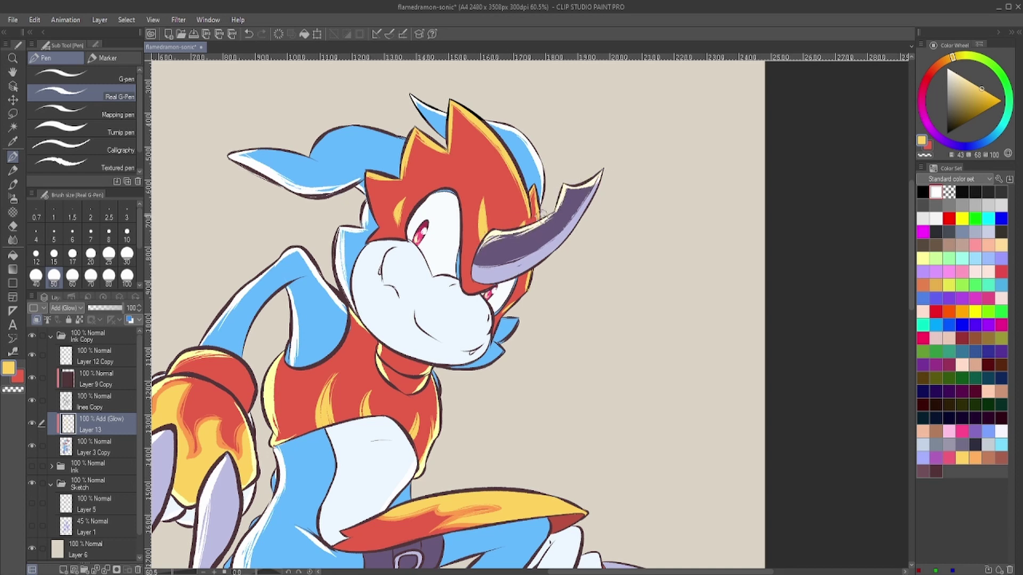
{"action": "key", "text": "ctrl+z"}
{"action": "left_click_drag", "start_coordinate": [560, 214], "coordinate": [529, 233]}
{"action": "left_click_drag", "start_coordinate": [366, 176], "coordinate": [374, 244]}
{"action": "left_click_drag", "start_coordinate": [459, 192], "coordinate": [466, 291]}
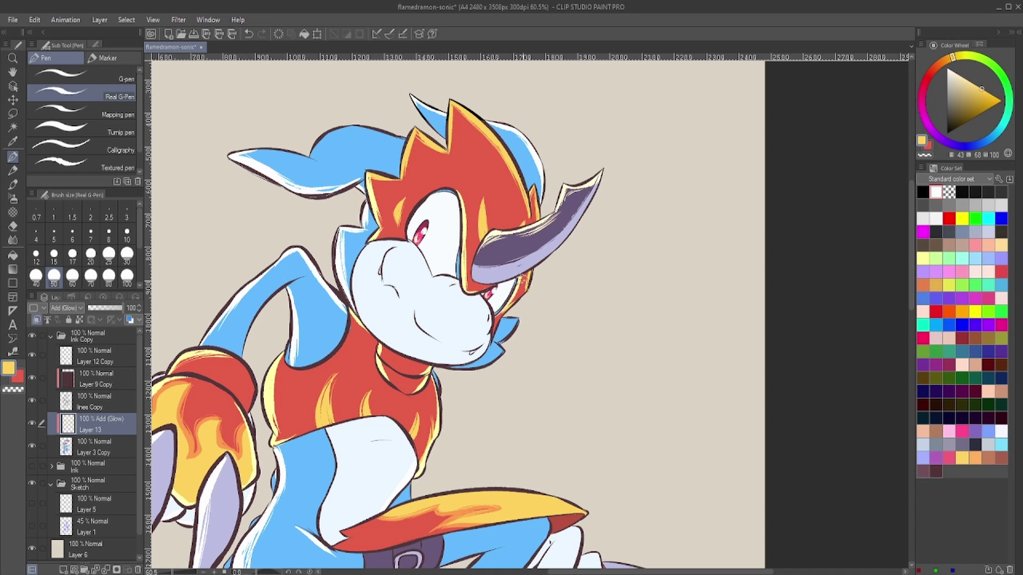
- Add thinner highlights to the face, cheek fins, belt, fist and claws with a size 30 pen
{"action": "key", "text": "bracketleft"}
{"action": "key", "text": "bracketleft"}
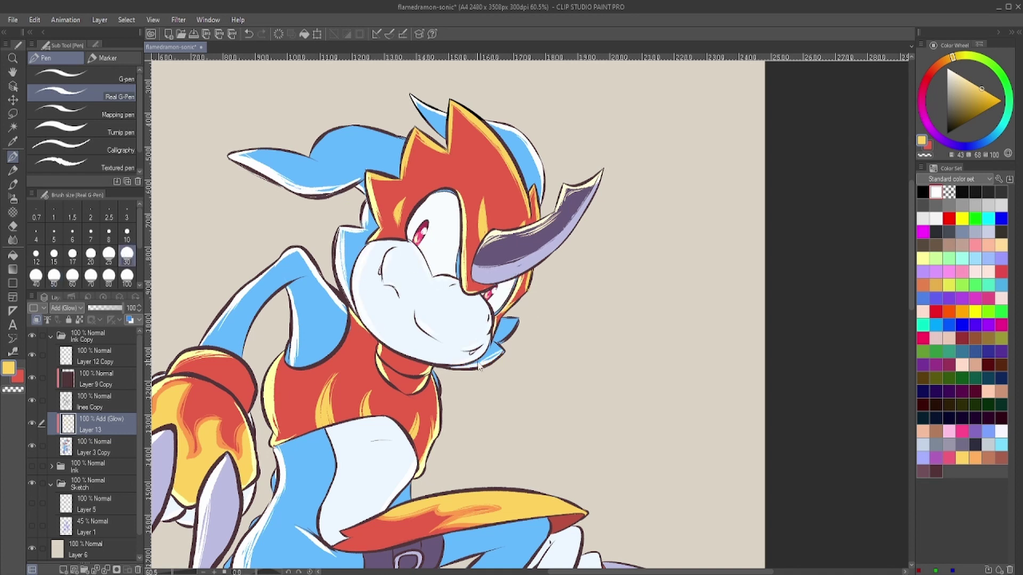
{"action": "key", "text": "ctrl+0"}
{"action": "scroll", "coordinate": [458, 319], "scroll_direction": "up", "scroll_amount": 3}
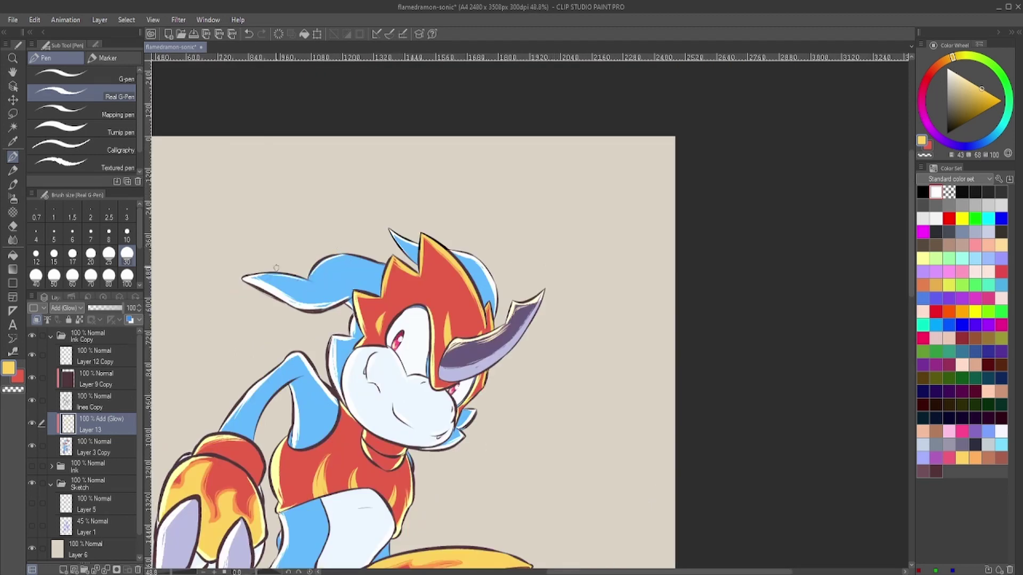
{"action": "scroll", "coordinate": [383, 423], "scroll_direction": "up", "scroll_amount": 2}
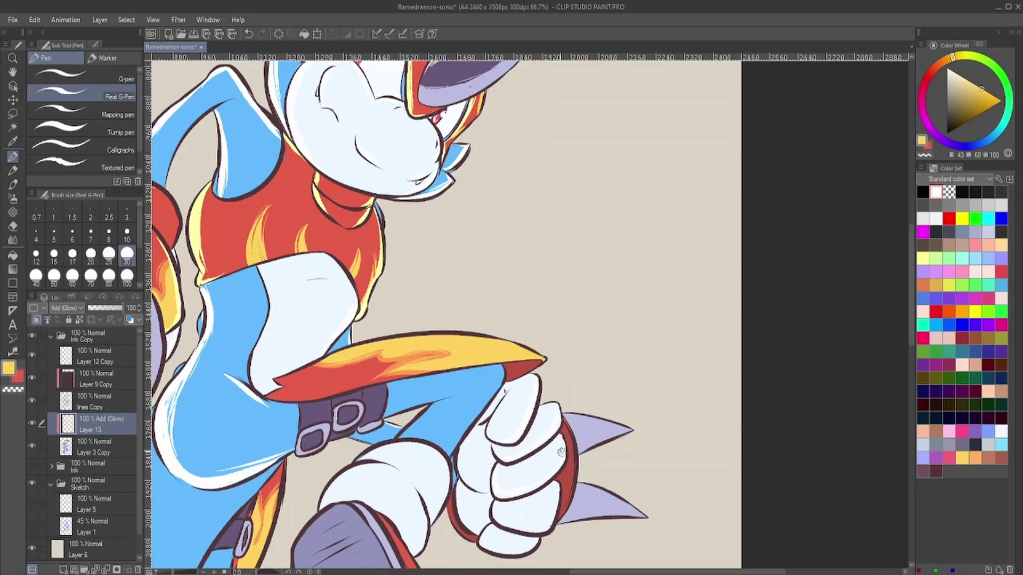
{"action": "key", "text": "ctrl+0"}
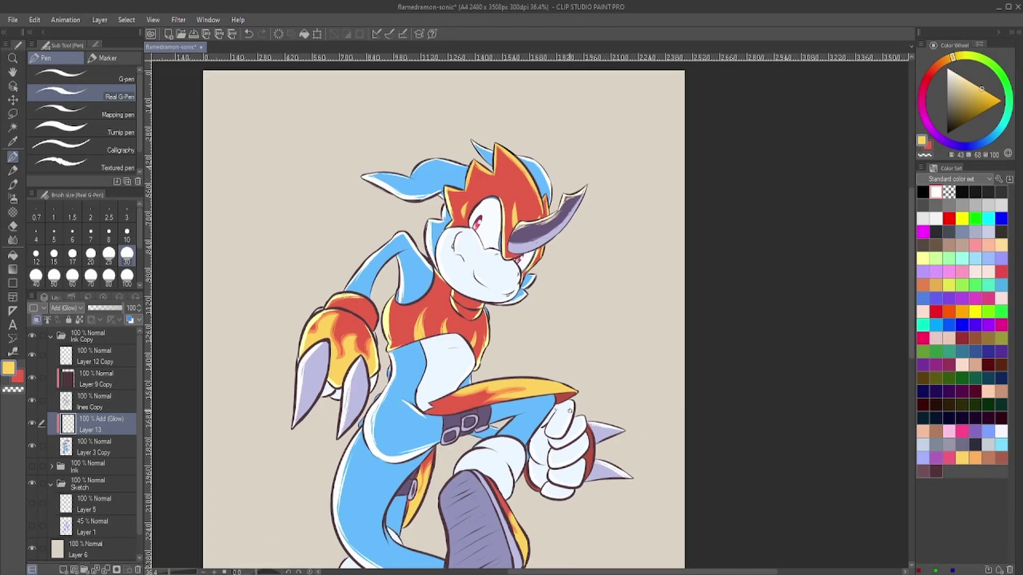
{"action": "scroll", "coordinate": [394, 342], "scroll_direction": "up", "scroll_amount": 4}
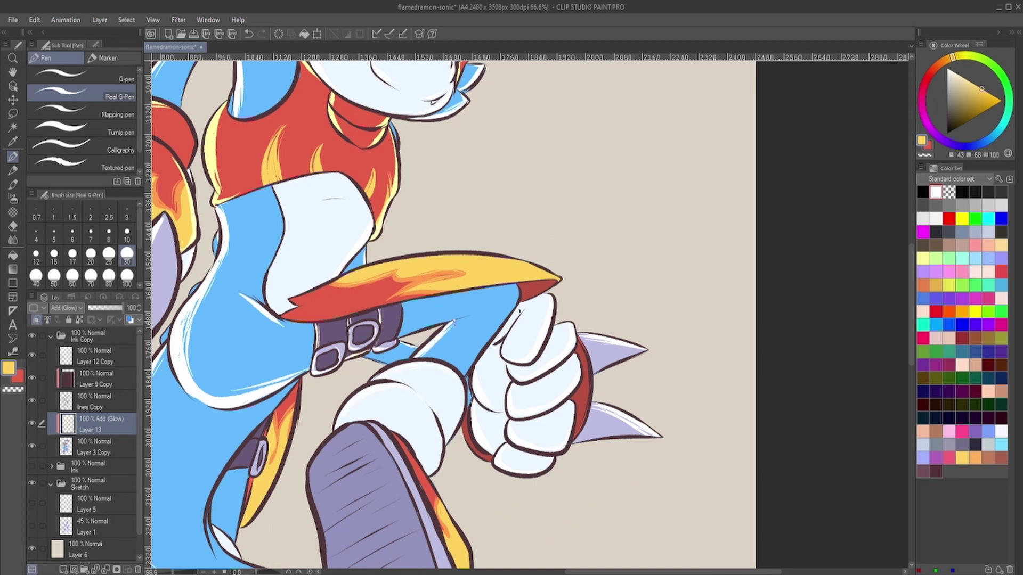
- Paint highlights along the rims of both shoe soles and the flame-coloured sides of the shoes
{"action": "key", "text": "ctrl+0"}
{"action": "scroll", "coordinate": [298, 384], "scroll_direction": "up", "scroll_amount": 3}
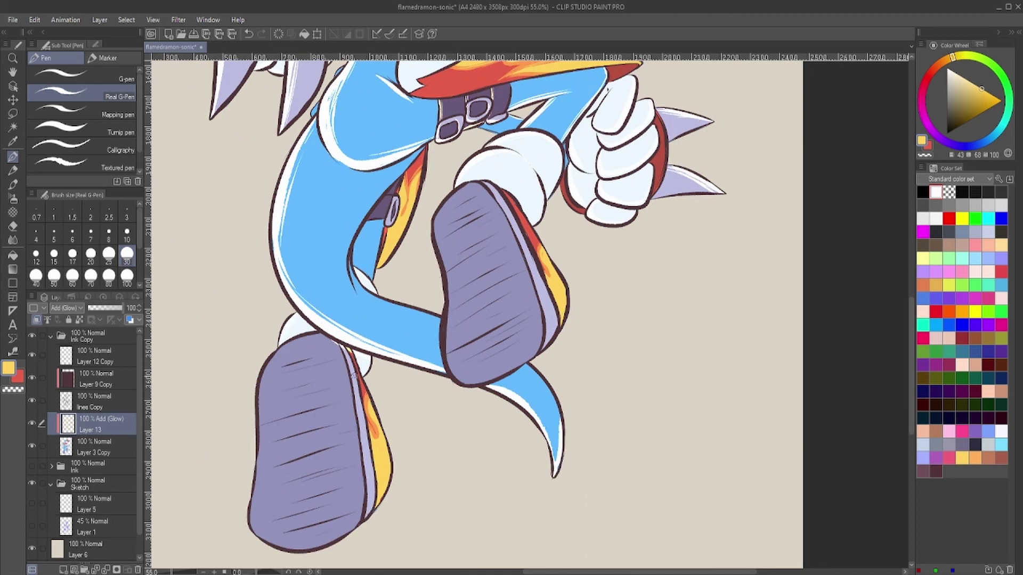
{"action": "mouse_move", "coordinate": [344, 346]}
{"action": "left_mouse_down"}
{"action": "mouse_move", "coordinate": [354, 423]}
{"action": "mouse_move", "coordinate": [333, 536]}
{"action": "left_mouse_up"}
{"action": "mouse_move", "coordinate": [475, 183]}
{"action": "left_mouse_down"}
{"action": "mouse_move", "coordinate": [539, 325]}
{"action": "mouse_move", "coordinate": [509, 379]}
{"action": "left_mouse_up"}
{"action": "left_click_drag", "start_coordinate": [361, 422], "coordinate": [364, 521]}
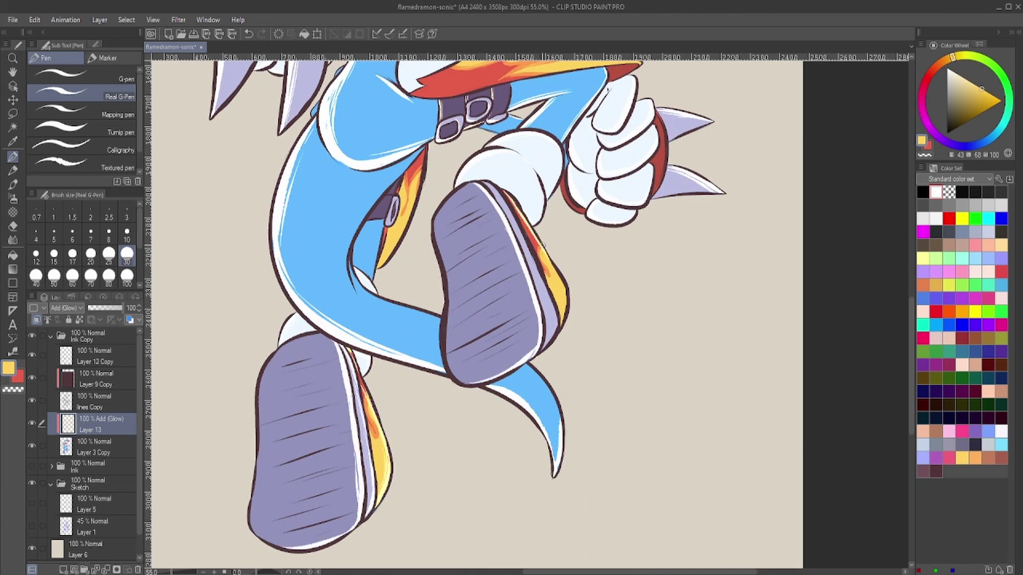
{"action": "left_click_drag", "start_coordinate": [543, 243], "coordinate": [559, 312]}
{"action": "key", "text": "ctrl+0"}
{"action": "scroll", "coordinate": [413, 282], "scroll_direction": "up", "scroll_amount": 5}
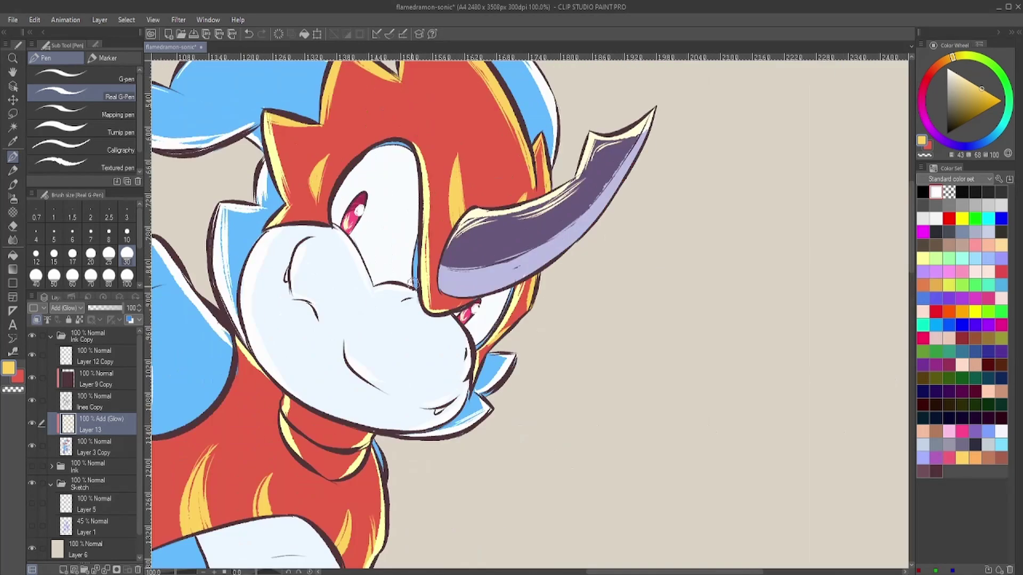
- Add a clipped Multiply layer below the highlights and shade the tail in red with the Soft airbrush
{"action": "key", "text": "ctrl+0"}
{"action": "key", "text": "ctrl+shift+n"}
{"action": "scroll", "coordinate": [426, 315], "scroll_direction": "up", "scroll_amount": 2}
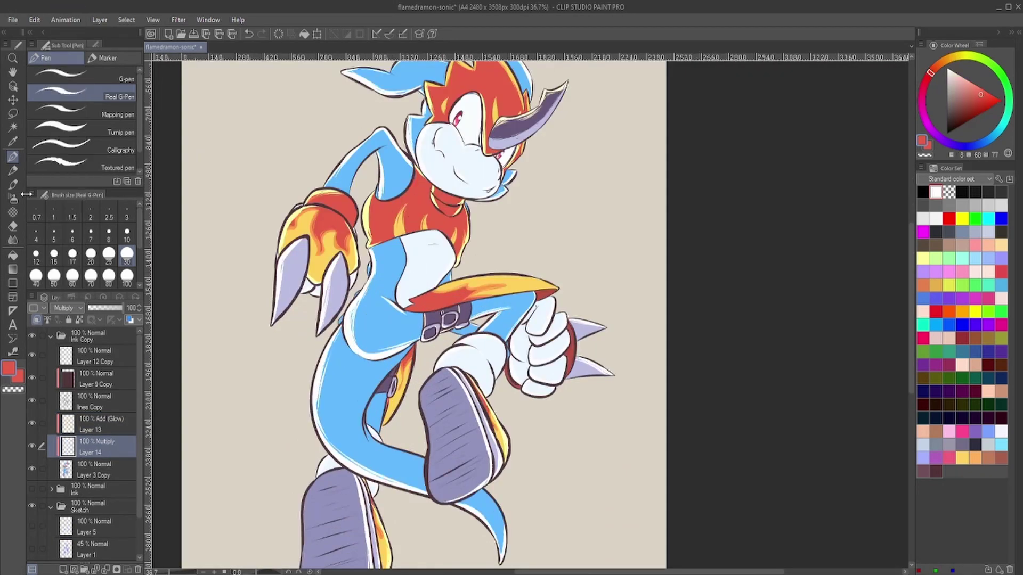
{"action": "key", "text": "b"}
{"action": "key", "text": "bracketleft"}
{"action": "mouse_move", "coordinate": [333, 346]}
{"action": "left_mouse_down"}
{"action": "mouse_move", "coordinate": [373, 474]}
{"action": "mouse_move", "coordinate": [421, 484]}
{"action": "mouse_move", "coordinate": [498, 544]}
{"action": "left_mouse_up"}
- Change the highlight layer to Glow dodge at 56% opacity
{"action": "key", "text": "bracketleft"}
{"action": "left_click", "coordinate": [96, 424]}
{"action": "scroll", "coordinate": [75, 308], "scroll_direction": "up", "scroll_amount": 2}
{"action": "left_click", "coordinate": [110, 309]}
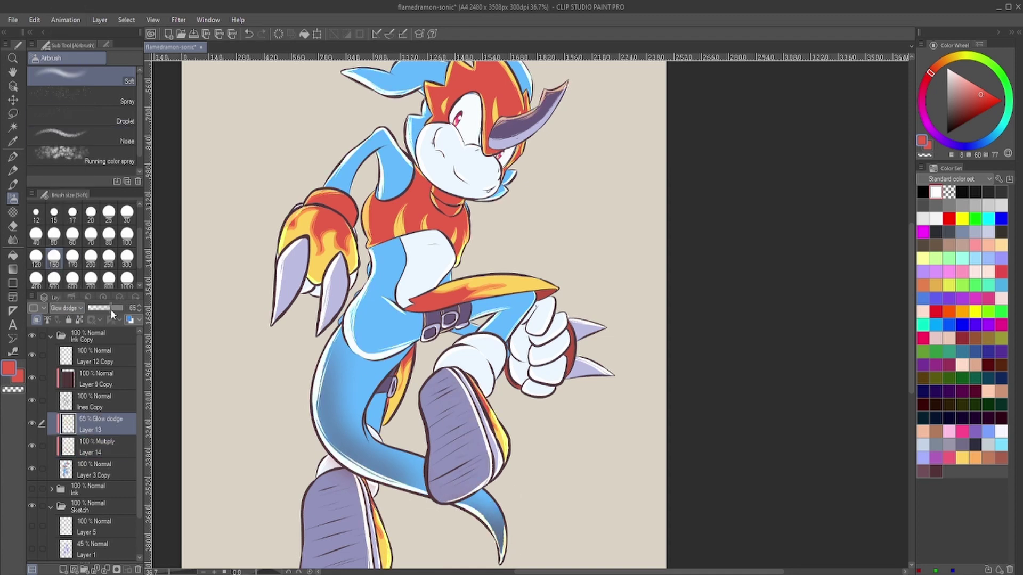
- Shade both shoe soles in red on the Multiply layer with the Soft airbrush
{"action": "left_click", "coordinate": [96, 446]}
{"action": "left_click_drag", "start_coordinate": [442, 487], "coordinate": [474, 477]}
{"action": "left_click_drag", "start_coordinate": [431, 368], "coordinate": [479, 492]}
{"action": "key", "text": "ctrl+z"}
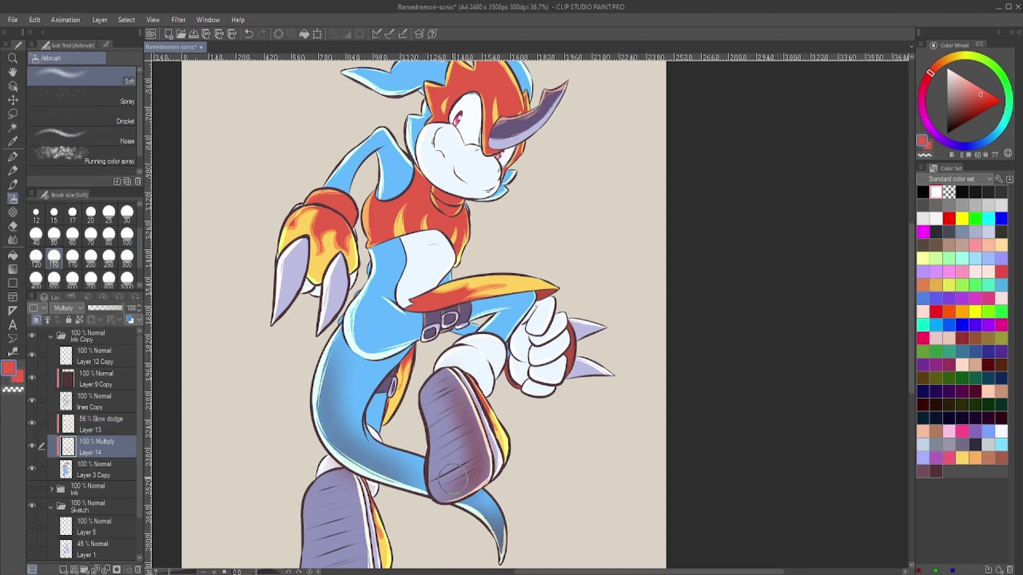
{"action": "left_click_drag", "start_coordinate": [421, 400], "coordinate": [442, 469]}
{"action": "scroll", "coordinate": [493, 449], "scroll_direction": "down", "scroll_amount": 3}
{"action": "scroll", "coordinate": [493, 449], "scroll_direction": "up", "scroll_amount": 3}
{"action": "left_click_drag", "start_coordinate": [341, 373], "coordinate": [282, 458]}
{"action": "left_click_drag", "start_coordinate": [315, 341], "coordinate": [282, 458]}
- Shade the white ankle cuffs above both shoes with a size 50 airbrush
{"action": "key", "text": "bracketleft"}
{"action": "key", "text": "bracketleft"}
{"action": "left_click_drag", "start_coordinate": [290, 317], "coordinate": [299, 343]}
{"action": "mouse_move", "coordinate": [410, 219]}
{"action": "left_mouse_down"}
{"action": "mouse_move", "coordinate": [442, 203]}
{"action": "mouse_move", "coordinate": [468, 213]}
{"action": "mouse_move", "coordinate": [469, 240]}
{"action": "left_mouse_up"}
{"action": "key", "text": "ctrl+z"}
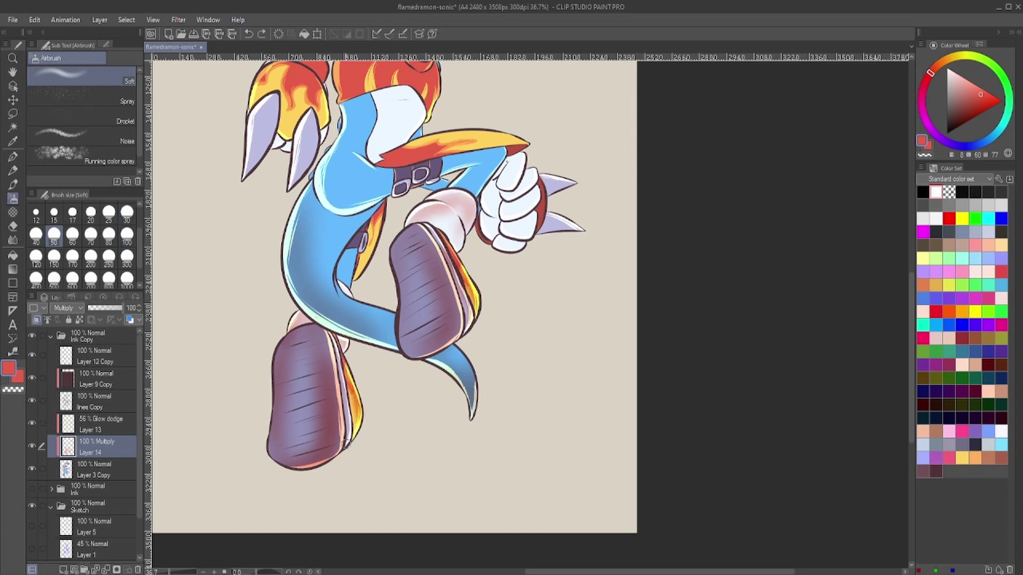
- Shade the blue hips, bent leg and raised arm with a size 70 airbrush
{"action": "scroll", "coordinate": [217, 308], "scroll_direction": "up", "scroll_amount": 1}
{"action": "mouse_move", "coordinate": [238, 222]}
{"action": "left_mouse_down"}
{"action": "mouse_move", "coordinate": [251, 327]}
{"action": "mouse_move", "coordinate": [288, 306]}
{"action": "left_mouse_up"}
{"action": "key", "text": "bracketleft"}
{"action": "key", "text": "bracketleft"}
{"action": "left_click_drag", "start_coordinate": [346, 290], "coordinate": [404, 269]}
{"action": "mouse_move", "coordinate": [319, 240]}
{"action": "left_mouse_down"}
{"action": "mouse_move", "coordinate": [380, 373]}
{"action": "mouse_move", "coordinate": [277, 271]}
{"action": "left_mouse_up"}
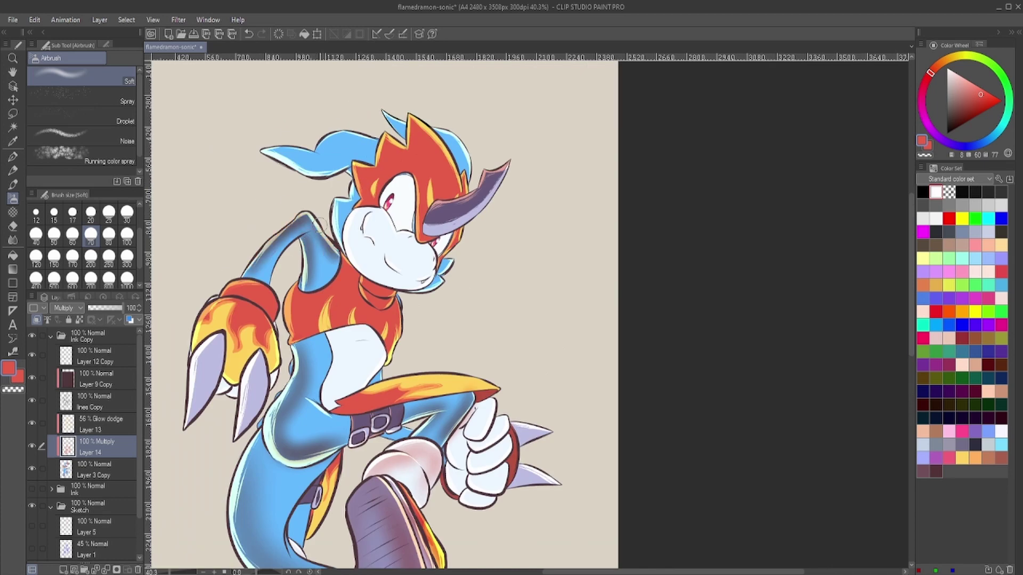
- Shade the flame gauntlet and its two large claws with a slightly larger airbrush
{"action": "key", "text": "bracketright"}
{"action": "left_click_drag", "start_coordinate": [202, 341], "coordinate": [266, 282]}
{"action": "left_click_drag", "start_coordinate": [269, 328], "coordinate": [269, 367]}
{"action": "left_click_drag", "start_coordinate": [213, 341], "coordinate": [192, 421]}
{"action": "left_click_drag", "start_coordinate": [256, 362], "coordinate": [242, 437]}
- Shade the red helmet and the horn, reducing the airbrush to size 50 for the finer areas
{"action": "mouse_move", "coordinate": [362, 171]}
{"action": "left_mouse_down"}
{"action": "mouse_move", "coordinate": [271, 152]}
{"action": "mouse_move", "coordinate": [394, 114]}
{"action": "mouse_move", "coordinate": [464, 170]}
{"action": "left_mouse_up"}
{"action": "mouse_move", "coordinate": [368, 197]}
{"action": "left_mouse_down"}
{"action": "mouse_move", "coordinate": [383, 153]}
{"action": "mouse_move", "coordinate": [453, 160]}
{"action": "mouse_move", "coordinate": [450, 243]}
{"action": "left_mouse_up"}
{"action": "key", "text": "bracketleft"}
{"action": "key", "text": "bracketleft"}
{"action": "key", "text": "bracketleft"}
{"action": "left_click_drag", "start_coordinate": [416, 176], "coordinate": [458, 239]}
{"action": "mouse_move", "coordinate": [458, 203]}
{"action": "left_mouse_down"}
{"action": "mouse_move", "coordinate": [434, 210]}
{"action": "mouse_move", "coordinate": [500, 176]}
{"action": "left_mouse_up"}
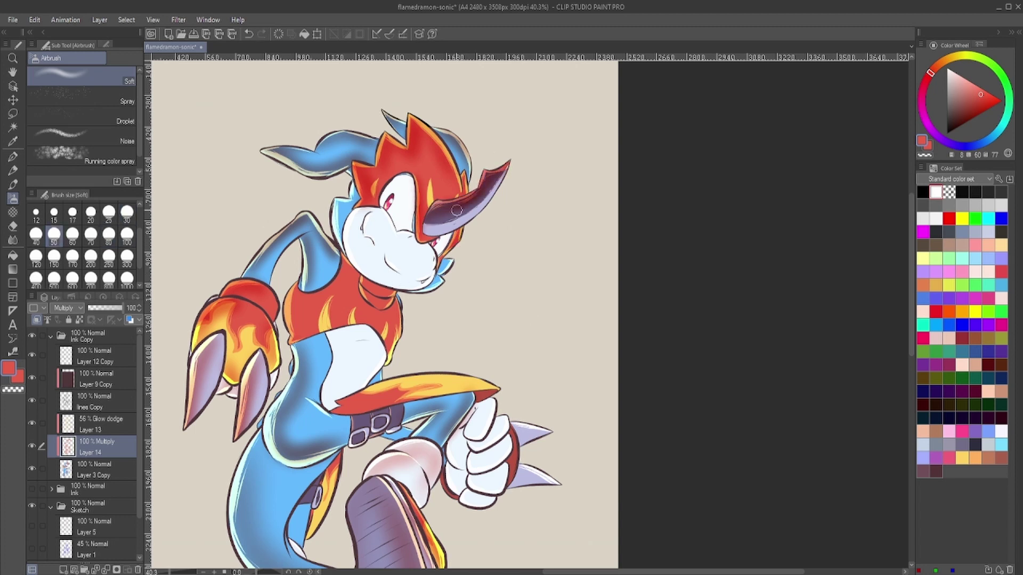
- Shade the blue cheek edges and the white muzzle with the Soft airbrush
{"action": "left_click_drag", "start_coordinate": [343, 189], "coordinate": [338, 245]}
{"action": "left_click_drag", "start_coordinate": [447, 261], "coordinate": [428, 288]}
{"action": "key", "text": "bracketright"}
{"action": "mouse_move", "coordinate": [367, 213]}
{"action": "left_mouse_down"}
{"action": "mouse_move", "coordinate": [389, 287]}
{"action": "mouse_move", "coordinate": [426, 266]}
{"action": "mouse_move", "coordinate": [421, 255]}
{"action": "mouse_move", "coordinate": [426, 287]}
{"action": "left_mouse_up"}
- Shade the chest armour, white belly and blue side of the torso with a size 80 airbrush
{"action": "key", "text": "bracketright"}
{"action": "key", "text": "bracketright"}
{"action": "left_click_drag", "start_coordinate": [343, 319], "coordinate": [373, 266]}
{"action": "left_click_drag", "start_coordinate": [397, 313], "coordinate": [368, 392]}
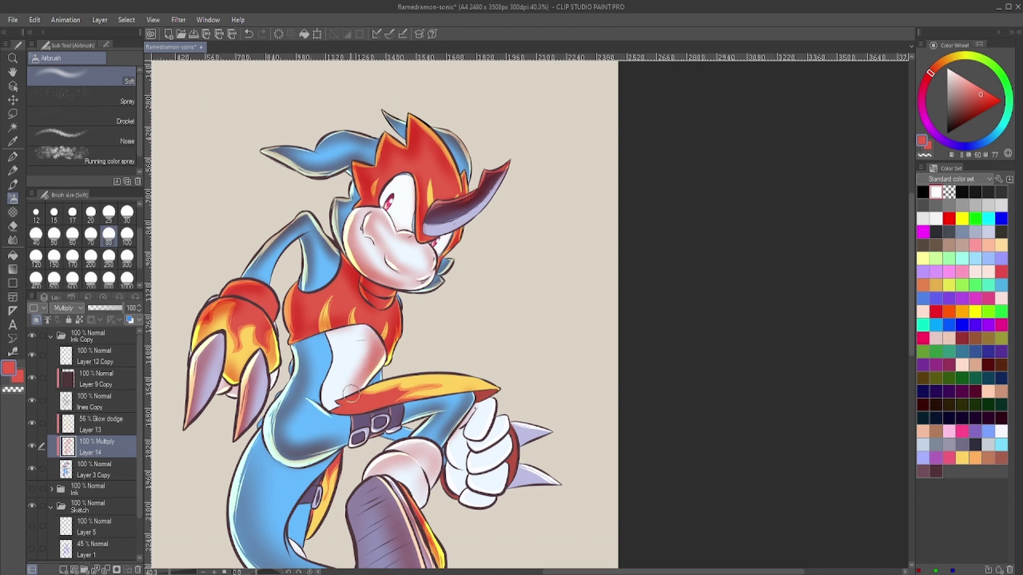
{"action": "left_click_drag", "start_coordinate": [338, 327], "coordinate": [328, 413]}
{"action": "left_click_drag", "start_coordinate": [291, 355], "coordinate": [288, 410]}
{"action": "scroll", "coordinate": [299, 372], "scroll_direction": "down", "scroll_amount": 3}
{"action": "scroll", "coordinate": [371, 326], "scroll_direction": "up", "scroll_amount": 4}
{"action": "key", "text": "ctrl+0"}
- On the Glow dodge layer, paint yellow highlights along the flame-patterned knee guard with a size 30 Real G-Pen
{"action": "left_click", "coordinate": [101, 424]}
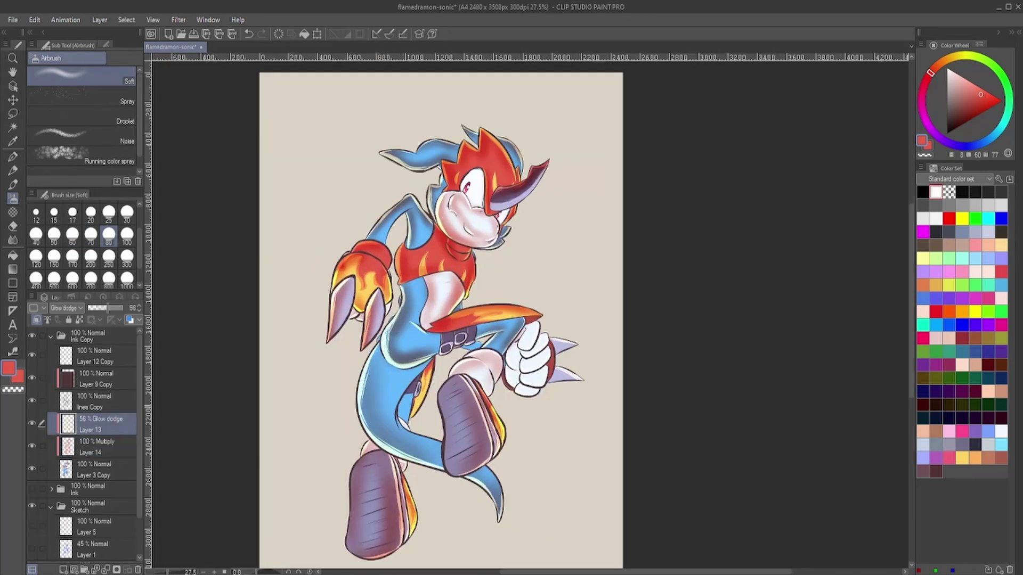
{"action": "key", "text": "p"}
{"action": "scroll", "coordinate": [569, 414], "scroll_direction": "up", "scroll_amount": 4}
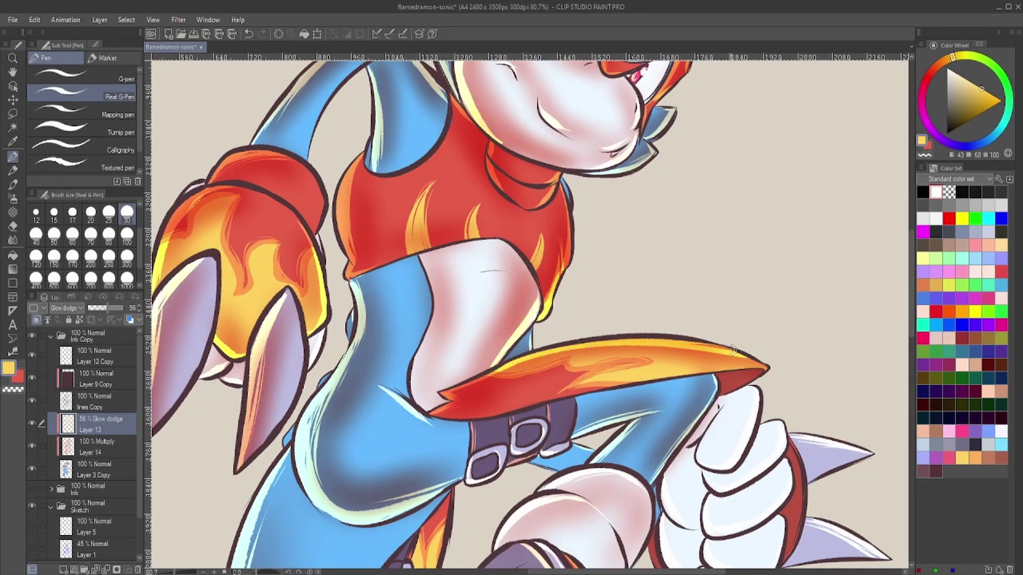
{"action": "left_click_drag", "start_coordinate": [485, 379], "coordinate": [740, 349]}
{"action": "key", "text": "ctrl+0"}
{"action": "scroll", "coordinate": [426, 308], "scroll_direction": "up", "scroll_amount": 4}
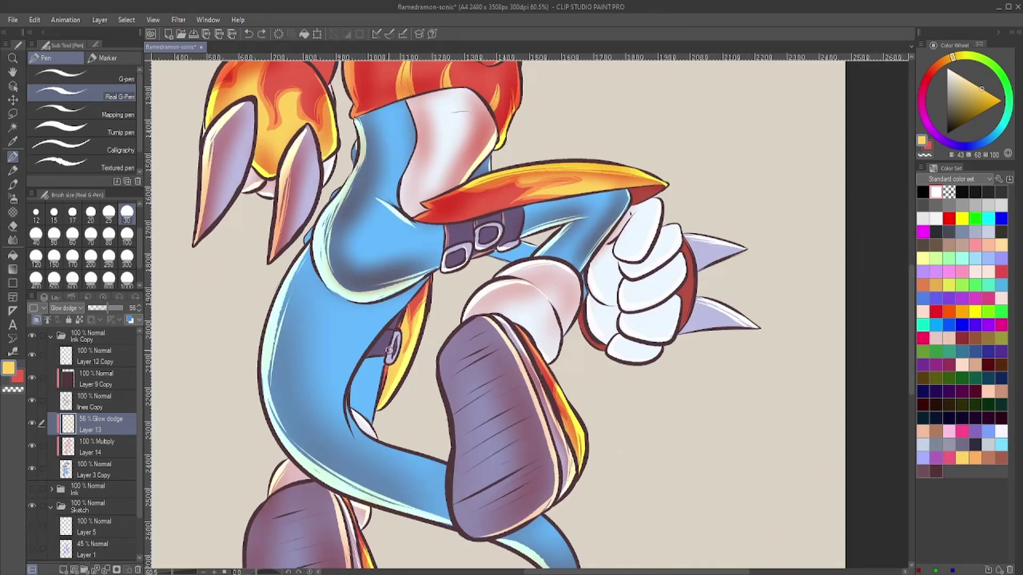
- Highlight the tail-side edge of the strapped rear leg with the Real G-Pen, and soft-shade that leg on the Multiply layer
{"action": "left_click_drag", "start_coordinate": [395, 324], "coordinate": [369, 417]}
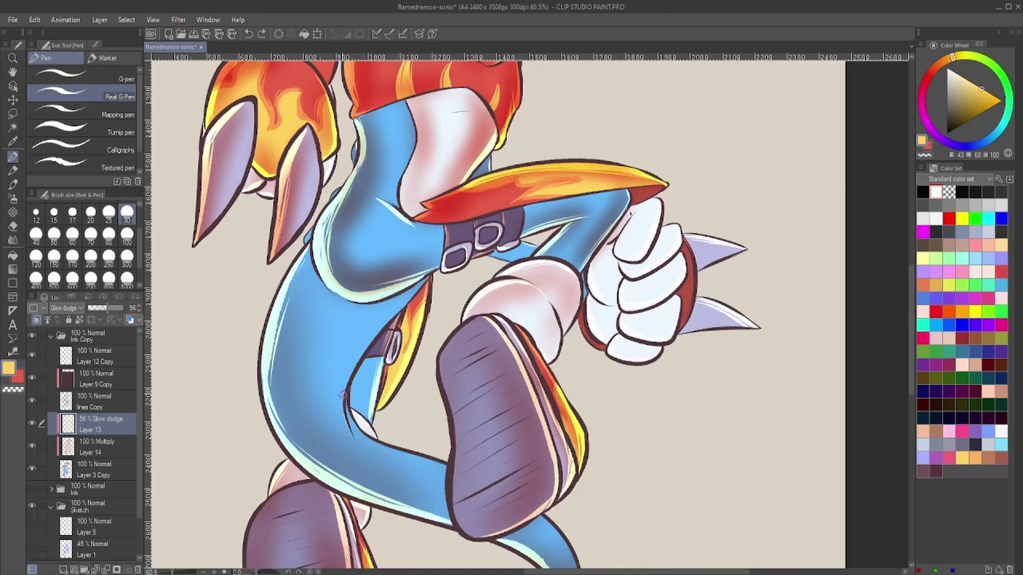
{"action": "scroll", "coordinate": [430, 268], "scroll_direction": "down", "scroll_amount": 2}
{"action": "left_click", "coordinate": [96, 446]}
{"action": "key", "text": "b"}
{"action": "mouse_move", "coordinate": [335, 288]}
{"action": "left_mouse_down"}
{"action": "mouse_move", "coordinate": [330, 352]}
{"action": "mouse_move", "coordinate": [351, 298]}
{"action": "left_mouse_up"}
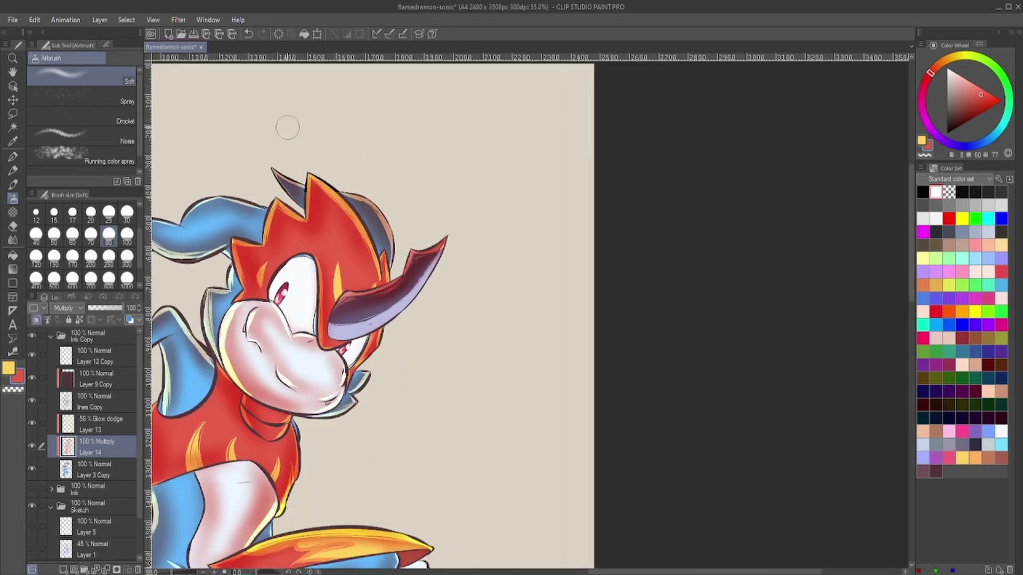
- Change the blending mode of the highlight layer, Layer 13, to Add (Glow)
{"action": "scroll", "coordinate": [416, 228], "scroll_direction": "down", "scroll_amount": 2}
{"action": "left_click", "coordinate": [96, 424]}
{"action": "key", "text": "p"}
{"action": "scroll", "coordinate": [363, 320], "scroll_direction": "down", "scroll_amount": 1}
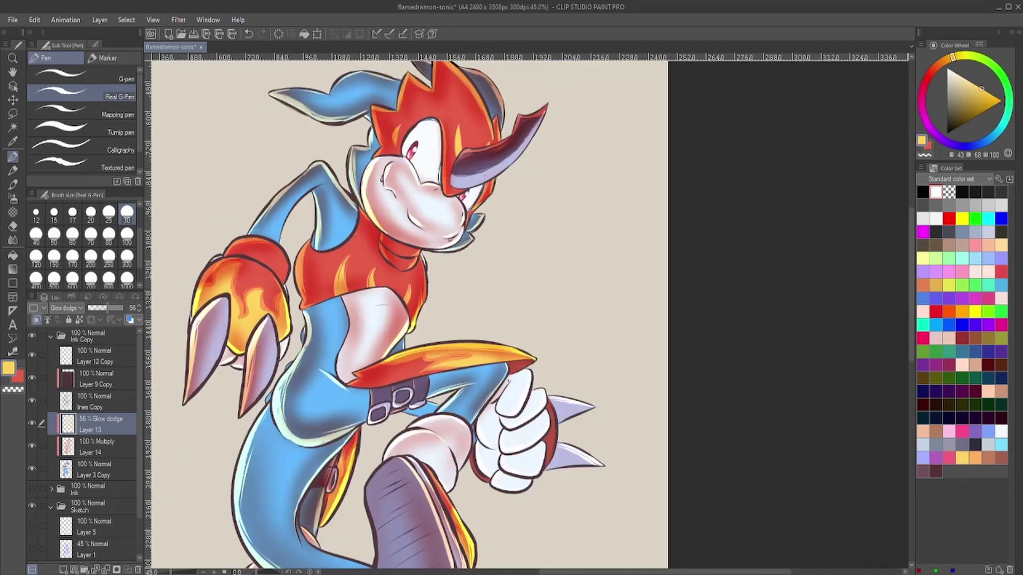
{"action": "scroll", "coordinate": [322, 299], "scroll_direction": "up", "scroll_amount": 3}
{"action": "scroll", "coordinate": [336, 288], "scroll_direction": "down", "scroll_amount": 2}
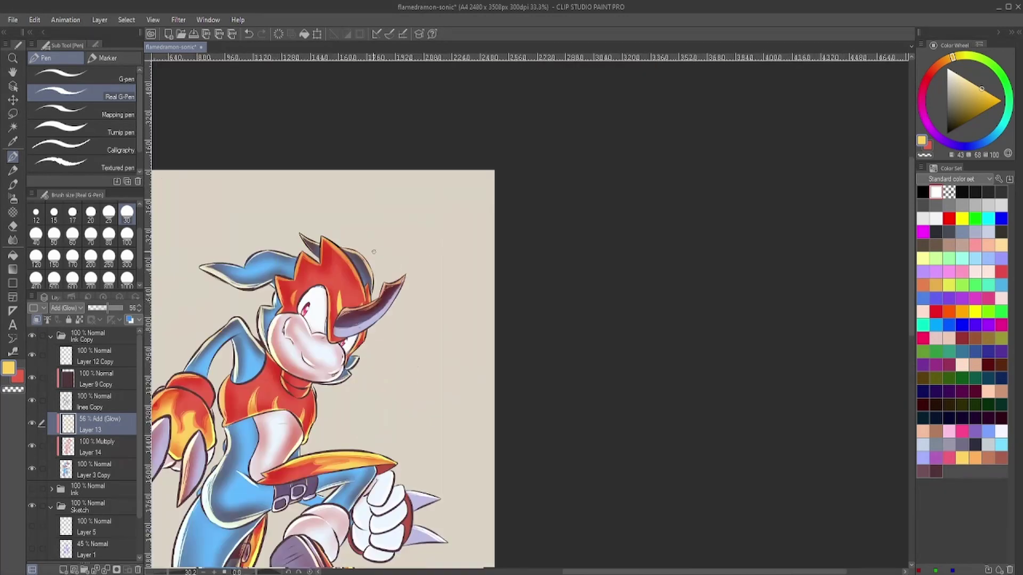
- Shade the whites of the eyes on the Multiply layer with the Soft airbrush, enlarging the brush from size 15 to 30
{"action": "scroll", "coordinate": [341, 159], "scroll_direction": "up", "scroll_amount": 4}
{"action": "left_click", "coordinate": [96, 446]}
{"action": "key", "text": "b"}
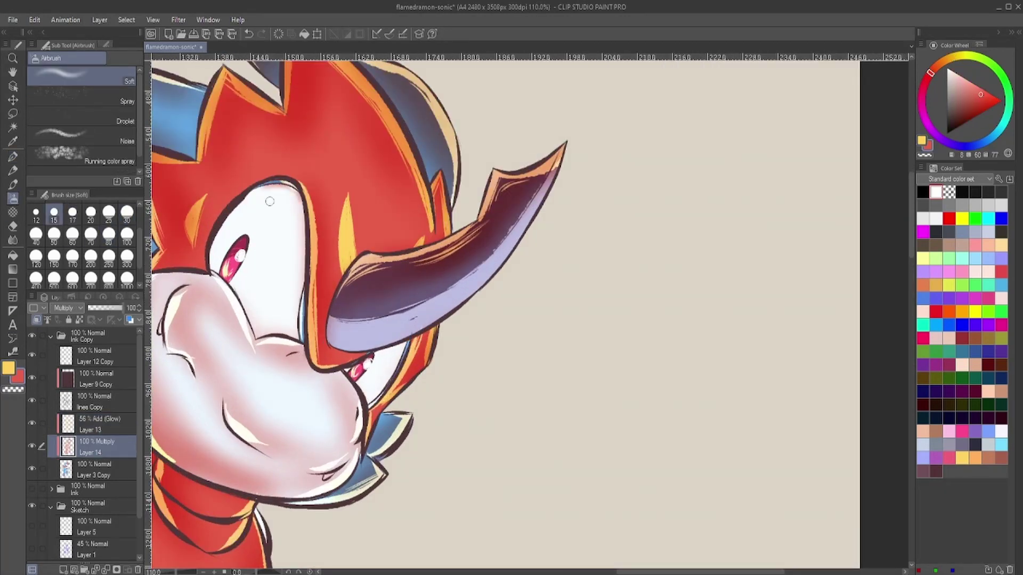
{"action": "key", "text": "bracketright"}
{"action": "key", "text": "bracketright"}
{"action": "key", "text": "bracketright"}
{"action": "key", "text": "bracketright"}
{"action": "scroll", "coordinate": [532, 62], "scroll_direction": "down", "scroll_amount": 2}
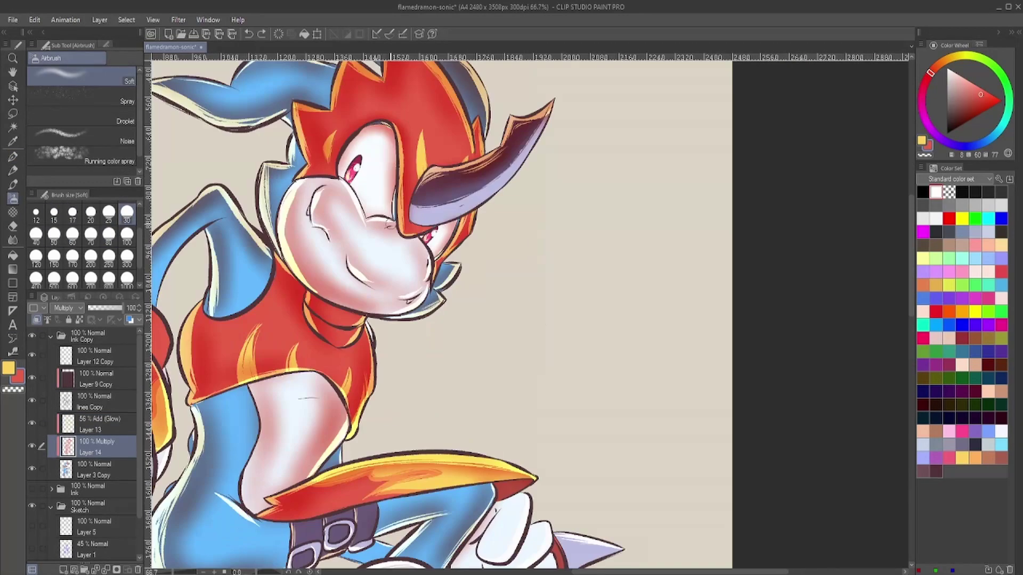
- Shade the lower curve of the blue tail with the Soft airbrush at size 100
{"action": "key", "text": "bracketright"}
{"action": "key", "text": "bracketright"}
{"action": "key", "text": "bracketright"}
{"action": "key", "text": "bracketright"}
{"action": "key", "text": "bracketright"}
{"action": "key", "text": "bracketright"}
{"action": "scroll", "coordinate": [397, 230], "scroll_direction": "down", "scroll_amount": 3}
{"action": "scroll", "coordinate": [320, 346], "scroll_direction": "up", "scroll_amount": 2}
{"action": "left_click_drag", "start_coordinate": [181, 394], "coordinate": [283, 463]}
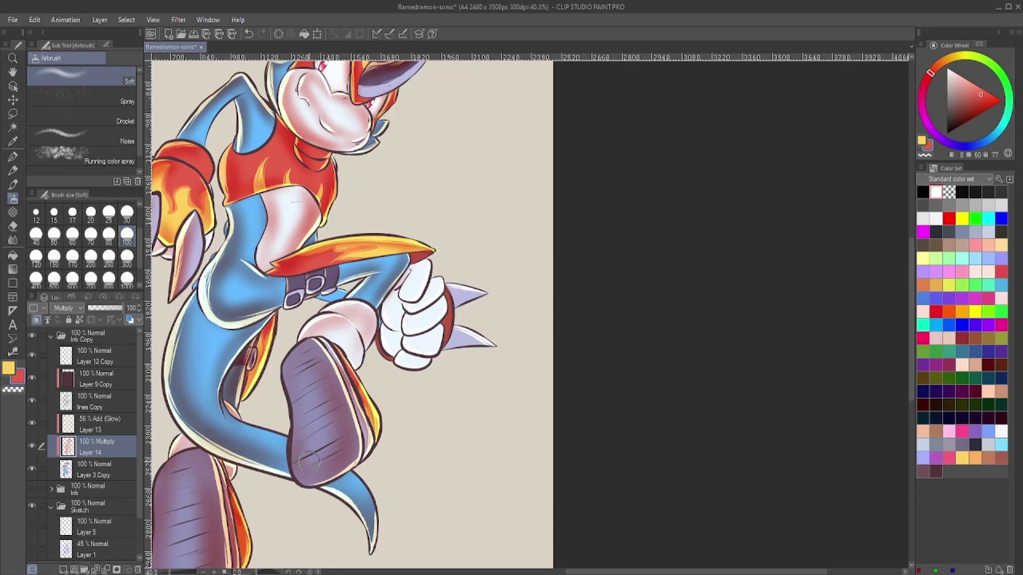
- Try tinting the Multiply shading on Layer 14 purple-pink with a Hue/Saturation/Luminosity correction
{"action": "key", "text": "p"}
{"action": "scroll", "coordinate": [176, 250], "scroll_direction": "up", "scroll_amount": 2}
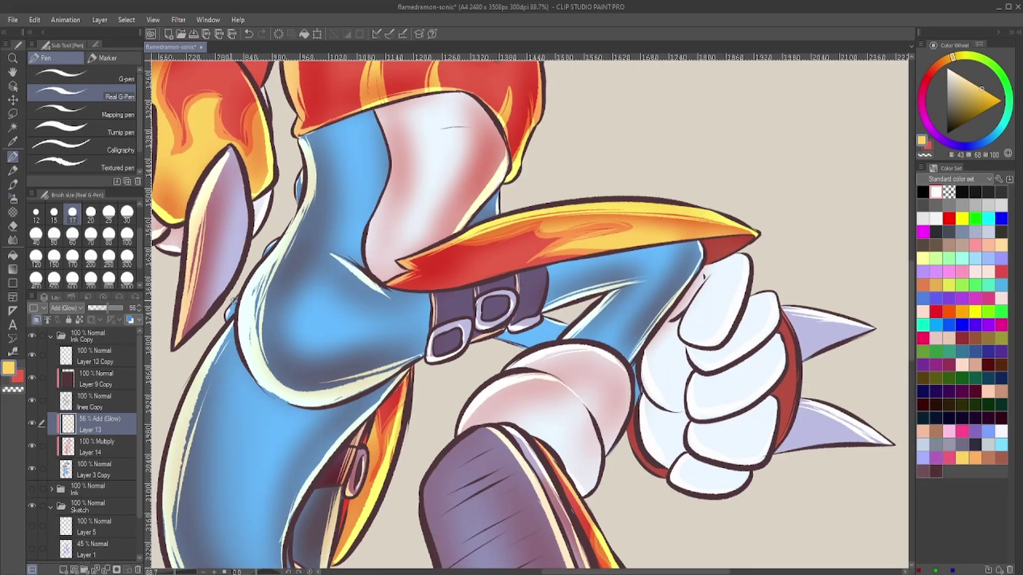
{"action": "scroll", "coordinate": [480, 319], "scroll_direction": "down", "scroll_amount": 4}
{"action": "left_click", "coordinate": [96, 446]}
{"action": "left_click", "coordinate": [35, 19]}
{"action": "left_click", "coordinate": [224, 134]}
{"action": "left_click_drag", "start_coordinate": [691, 147], "coordinate": [691, 206]}
{"action": "key", "text": "Return"}
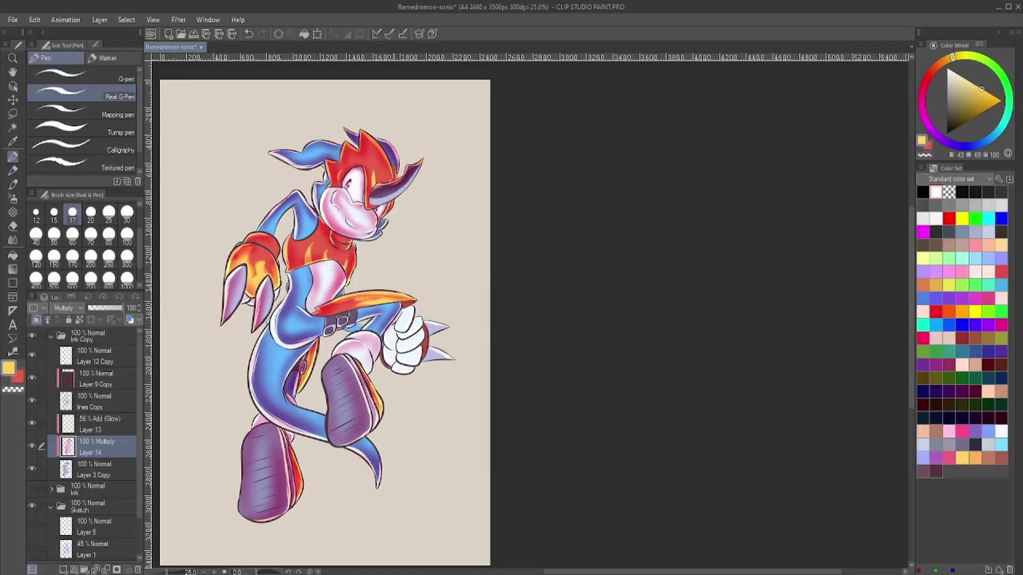
- Shade the fingers of the clenched white glove in red with a size 70 Soft airbrush on the Multiply layer
{"action": "scroll", "coordinate": [438, 318], "scroll_direction": "up", "scroll_amount": 2}
{"action": "key", "text": "b"}
{"action": "key", "text": "x"}
{"action": "mouse_move", "coordinate": [378, 415]}
{"action": "left_mouse_down"}
{"action": "mouse_move", "coordinate": [352, 368]}
{"action": "mouse_move", "coordinate": [328, 398]}
{"action": "left_mouse_up"}
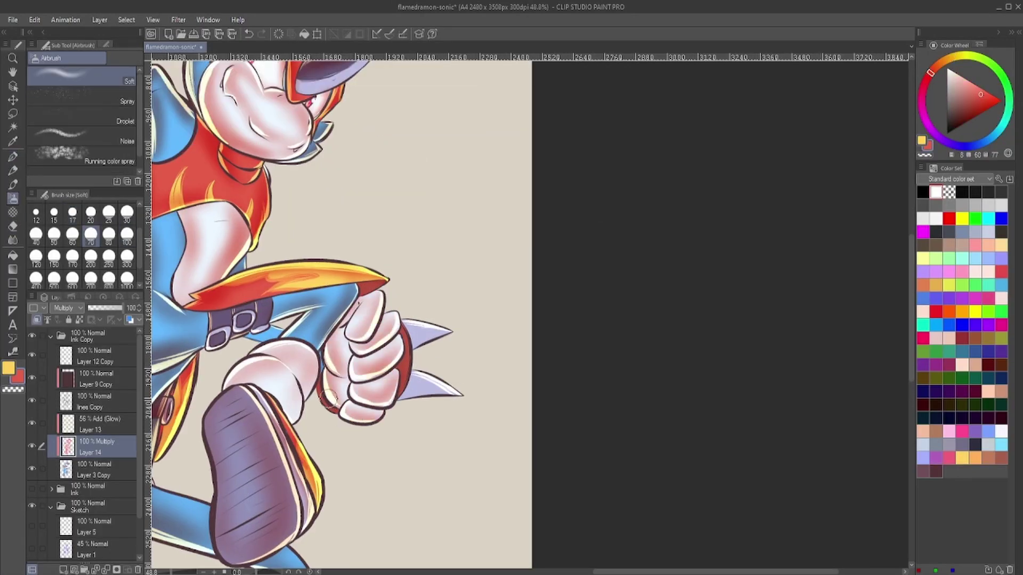
{"action": "key", "text": "bracketright"}
{"action": "key", "text": "bracketright"}
{"action": "scroll", "coordinate": [251, 296], "scroll_direction": "down", "scroll_amount": 2}
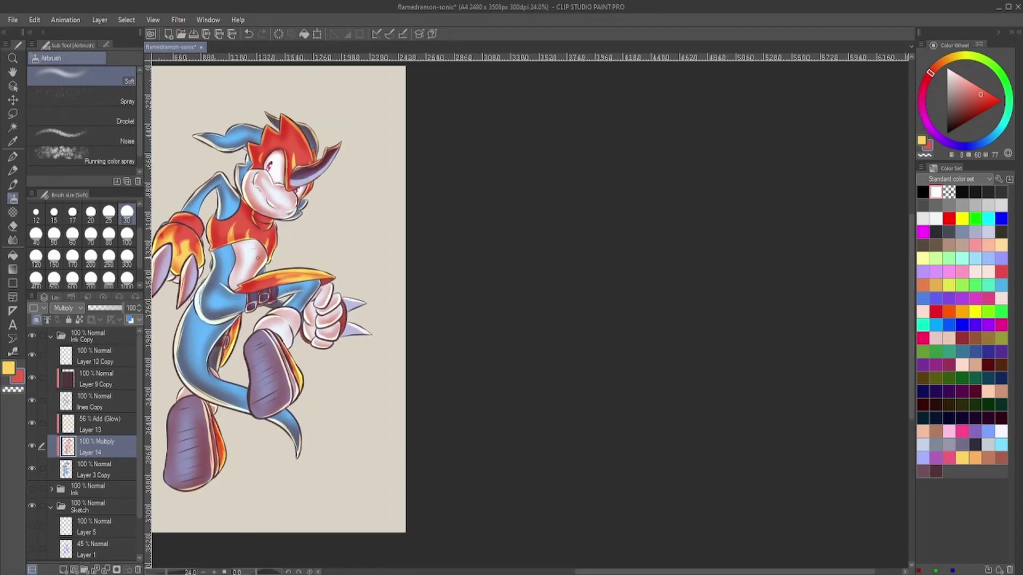
- Shade the two claws behind the clenched glove with the Soft airbrush at size 100
{"action": "key", "text": "ctrl+u"}
{"action": "key", "text": "Escape"}
{"action": "scroll", "coordinate": [529, 313], "scroll_direction": "up", "scroll_amount": 2}
{"action": "left_click_drag", "start_coordinate": [368, 248], "coordinate": [337, 275]}
{"action": "scroll", "coordinate": [453, 362], "scroll_direction": "down", "scroll_amount": 2}
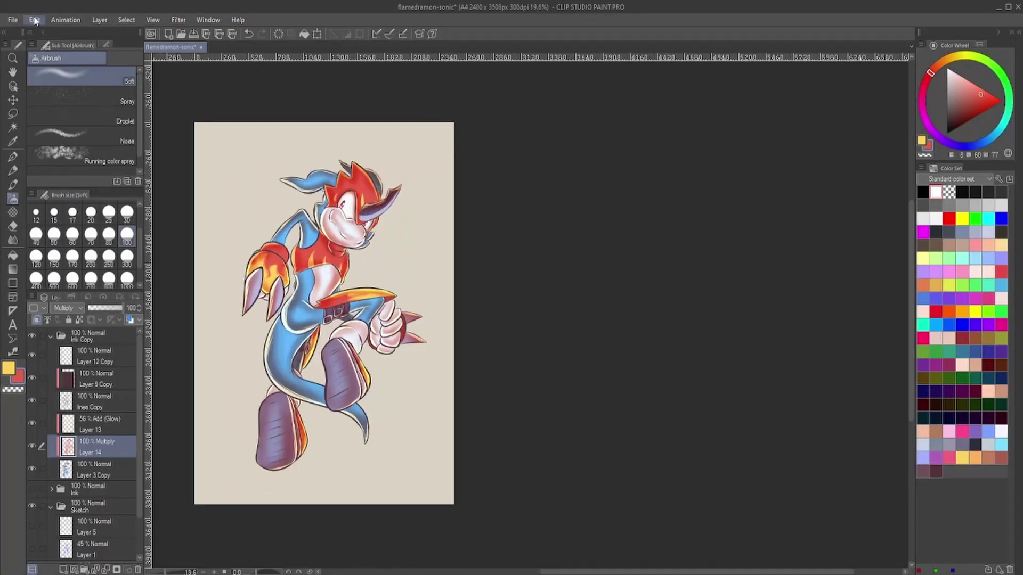
- Add fine yellow highlight streaks to the red helmet on the Add (Glow) layer with a size 17 Real G-Pen
{"action": "scroll", "coordinate": [351, 107], "scroll_direction": "up", "scroll_amount": 2}
{"action": "left_click", "coordinate": [116, 419]}
{"action": "key", "text": "x"}
{"action": "key", "text": "p"}
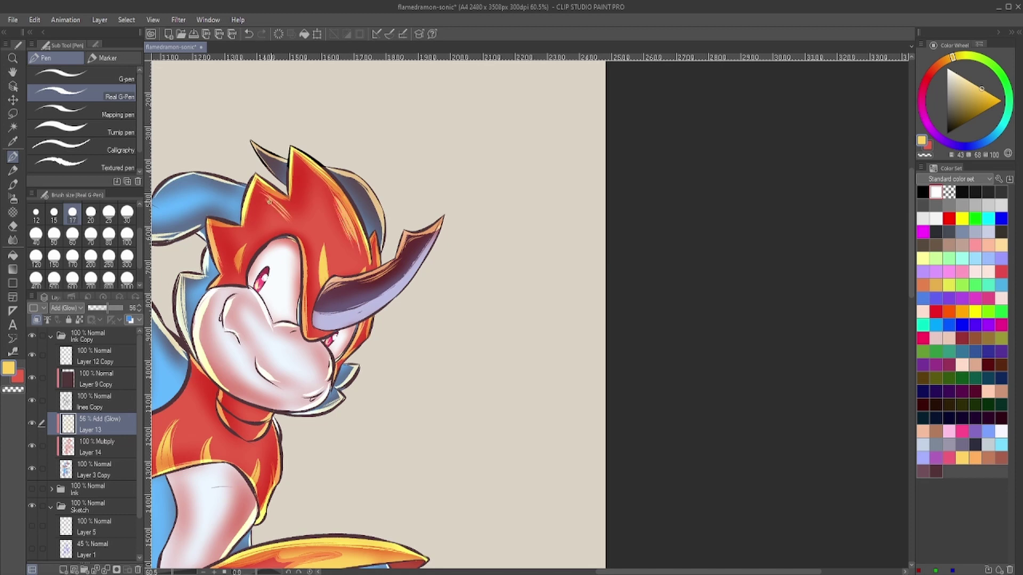
- Shift the Multiply shading on Layer 14 to a purple tint with a Hue/Saturation/Luminosity correction
{"action": "scroll", "coordinate": [376, 252], "scroll_direction": "down", "scroll_amount": 2}
{"action": "left_click", "coordinate": [96, 447]}
{"action": "left_click", "coordinate": [34, 19]}
{"action": "left_click", "coordinate": [229, 270]}
{"action": "left_click_drag", "start_coordinate": [691, 147], "coordinate": [661, 148]}
{"action": "key", "text": "ctrl+minus"}
{"action": "left_click_drag", "start_coordinate": [691, 177], "coordinate": [704, 209]}
{"action": "left_click_drag", "start_coordinate": [660, 150], "coordinate": [692, 181]}
{"action": "left_click", "coordinate": [816, 132]}
{"action": "key", "text": "ctrl+0"}
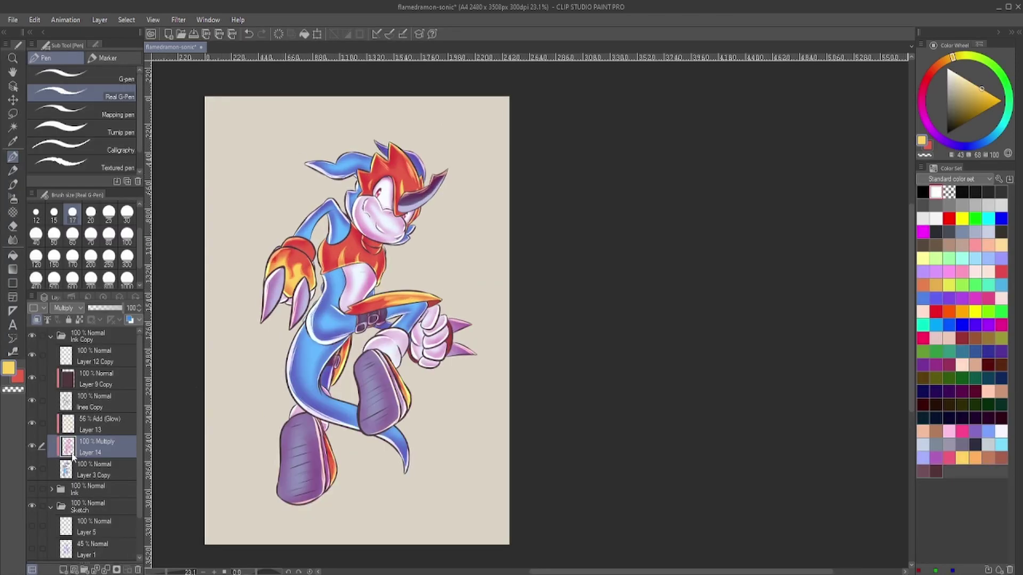
- Transform the beige background on Layer 6 into a smaller, tapered and slanted panel behind the character
{"action": "scroll", "coordinate": [91, 436], "scroll_direction": "down", "scroll_amount": 2}
{"action": "left_click", "coordinate": [91, 527]}
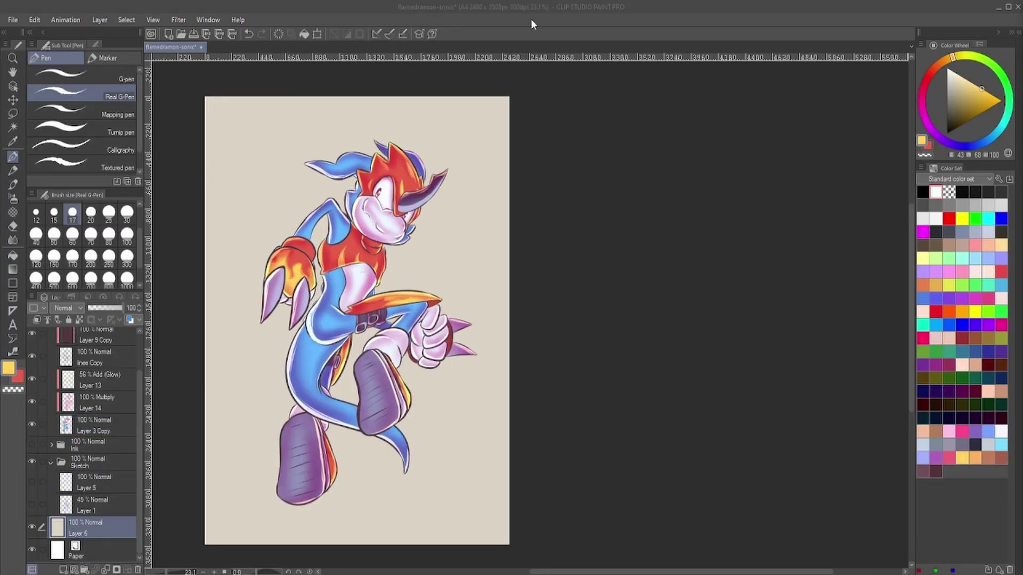
{"action": "key", "text": "ctrl+t"}
{"action": "key", "text": "ctrl+minus"}
{"action": "left_click_drag", "start_coordinate": [556, 466], "coordinate": [520, 415]}
{"action": "left_click_drag", "start_coordinate": [556, 143], "coordinate": [520, 196]}
{"action": "left_click_drag", "start_coordinate": [520, 416], "coordinate": [510, 389]}
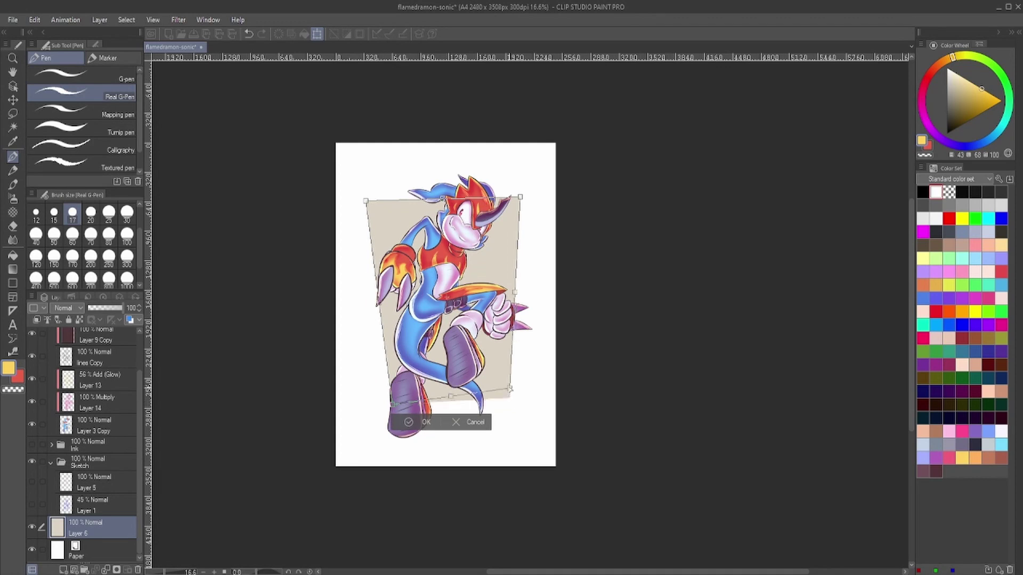
{"action": "key", "text": "Return"}
- Recolour the background panel light pink with Hue/Saturation/Luminosity, using a negative hue shift, saturation 100 and raised luminosity
{"action": "left_click", "coordinate": [13, 100]}
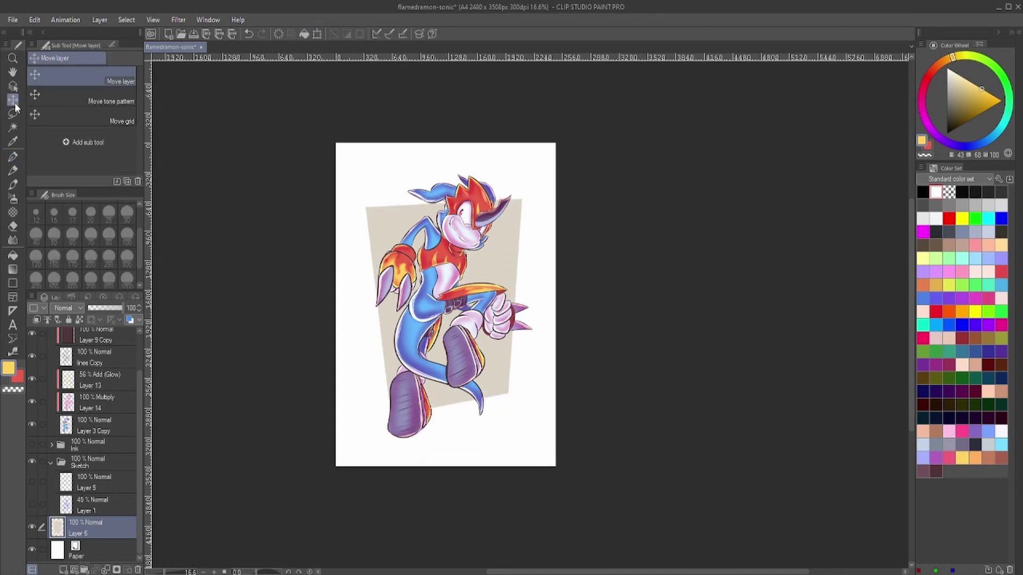
{"action": "key", "text": "ctrl+u"}
{"action": "left_click_drag", "start_coordinate": [691, 177], "coordinate": [775, 178]}
{"action": "left_click_drag", "start_coordinate": [691, 148], "coordinate": [659, 148]}
{"action": "left_click_drag", "start_coordinate": [690, 206], "coordinate": [761, 207]}
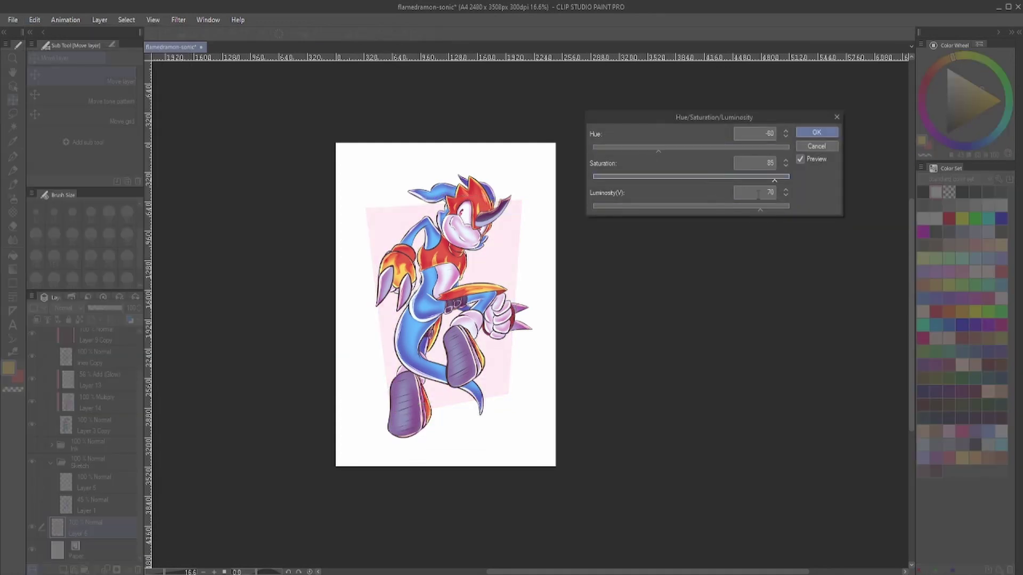
{"action": "left_click_drag", "start_coordinate": [658, 148], "coordinate": [669, 149]}
{"action": "left_click_drag", "start_coordinate": [760, 207], "coordinate": [696, 206]}
{"action": "left_click", "coordinate": [672, 149]}
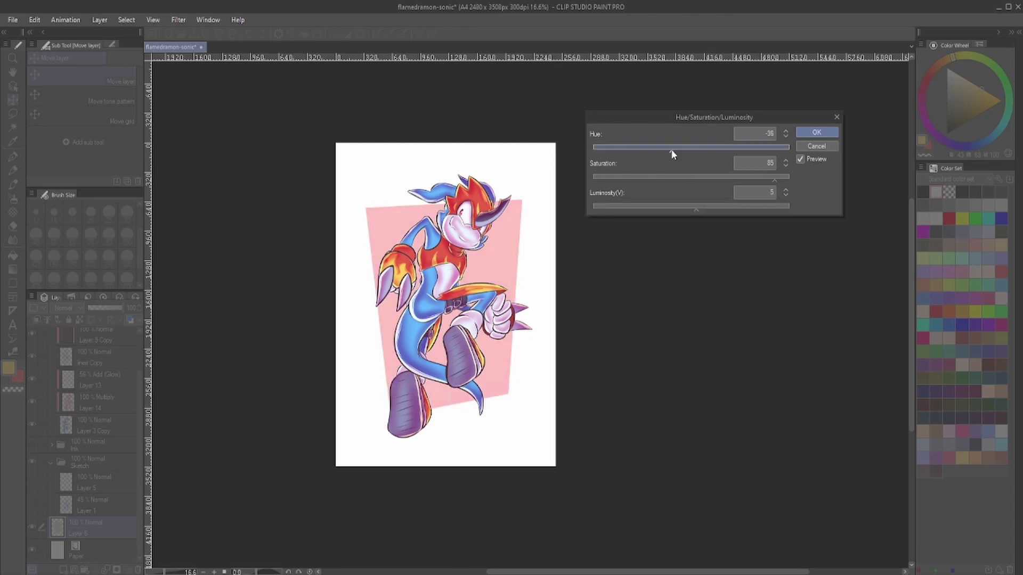
{"action": "left_click_drag", "start_coordinate": [671, 149], "coordinate": [678, 149]}
{"action": "left_click_drag", "start_coordinate": [716, 206], "coordinate": [711, 207]}
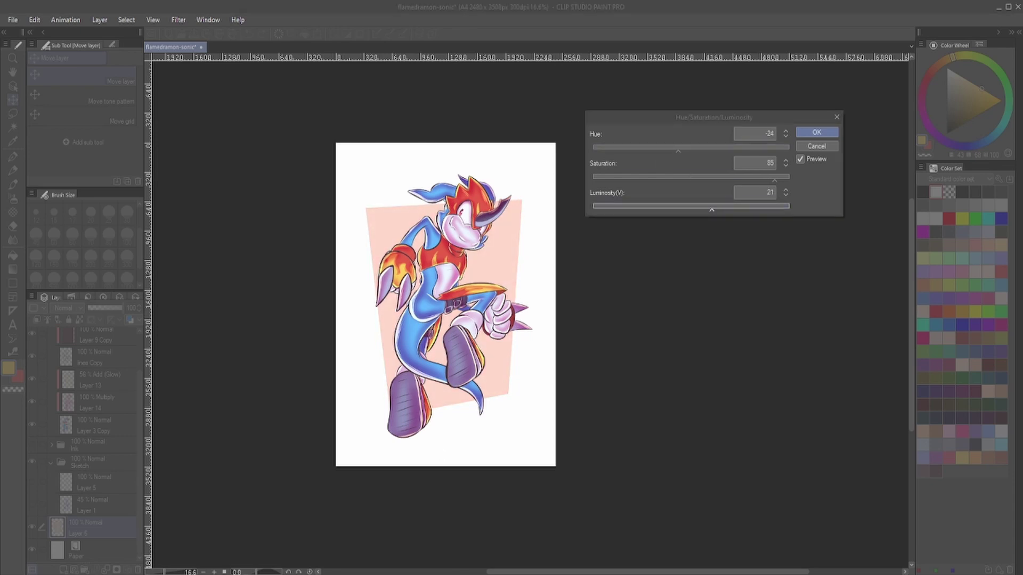
{"action": "left_click", "coordinate": [722, 204]}
{"action": "left_click_drag", "start_coordinate": [671, 149], "coordinate": [658, 149]}
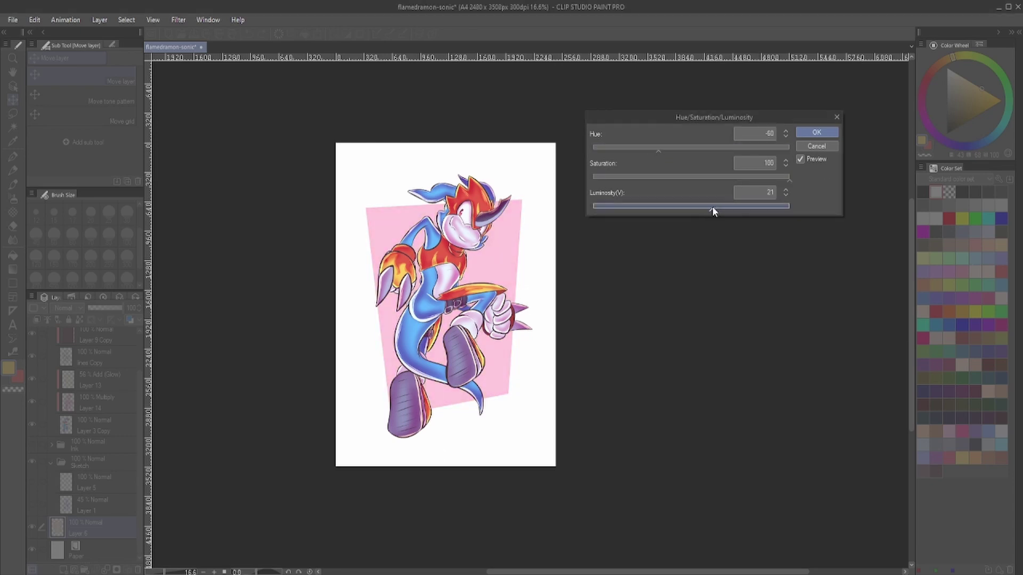
{"action": "left_click", "coordinate": [665, 148]}
{"action": "left_click_drag", "start_coordinate": [697, 206], "coordinate": [720, 207]}
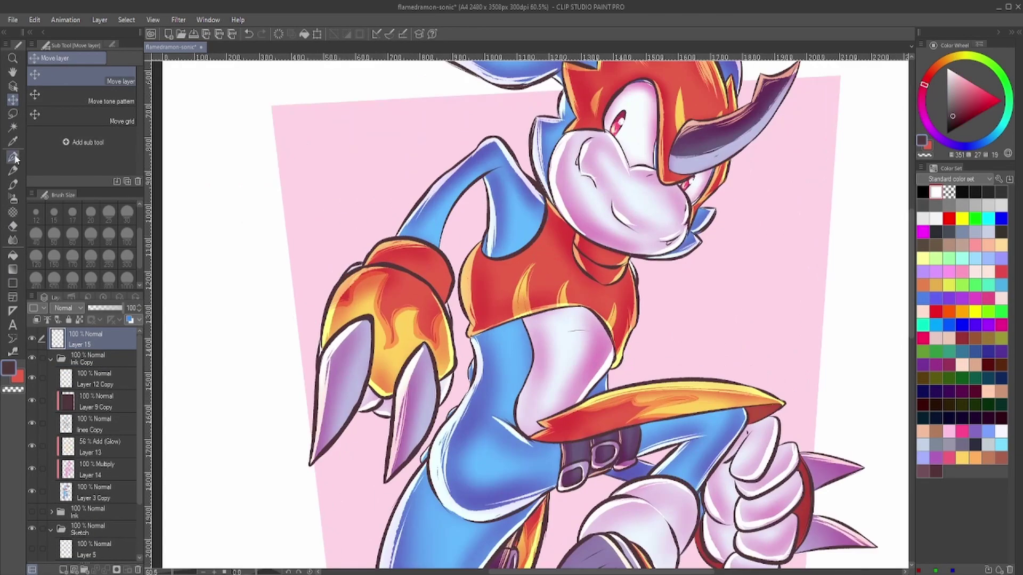
- Sign the artwork with the artist's signature and 2022 on Layer 15, and place it tilted between the chest and the raised knee guard
{"action": "left_click_drag", "start_coordinate": [359, 163], "coordinate": [383, 166]}
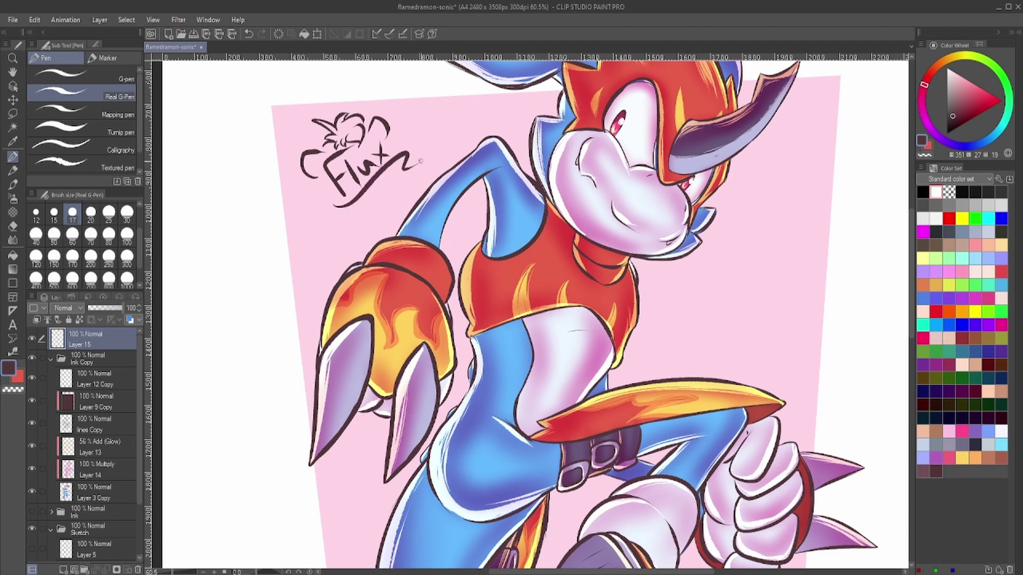
{"action": "key", "text": "k"}
{"action": "key", "text": "ctrl+minus"}
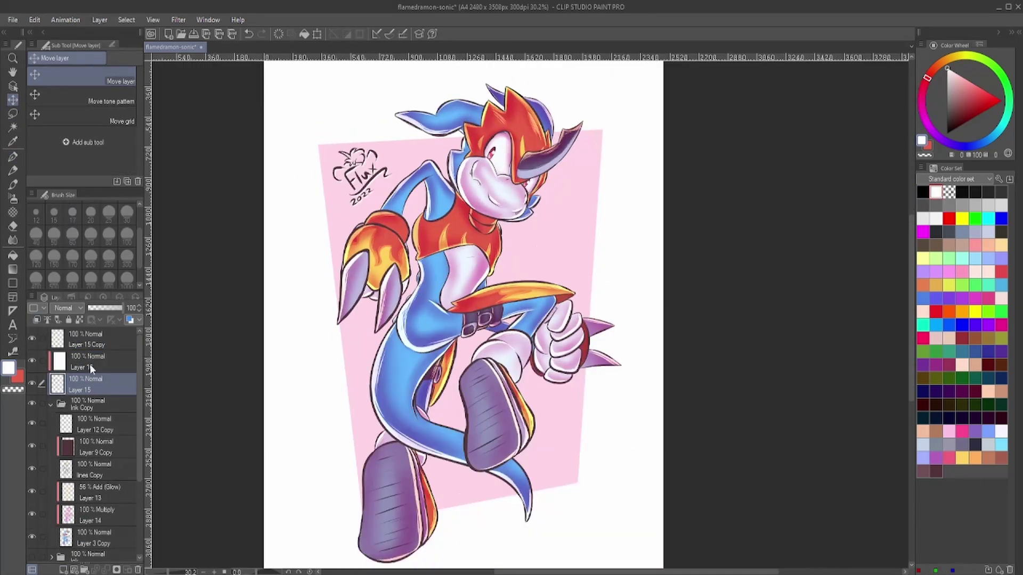
{"action": "mouse_move", "coordinate": [357, 176]}
{"action": "left_mouse_down"}
{"action": "mouse_move", "coordinate": [514, 229]}
{"action": "mouse_move", "coordinate": [536, 254]}
{"action": "left_mouse_up"}
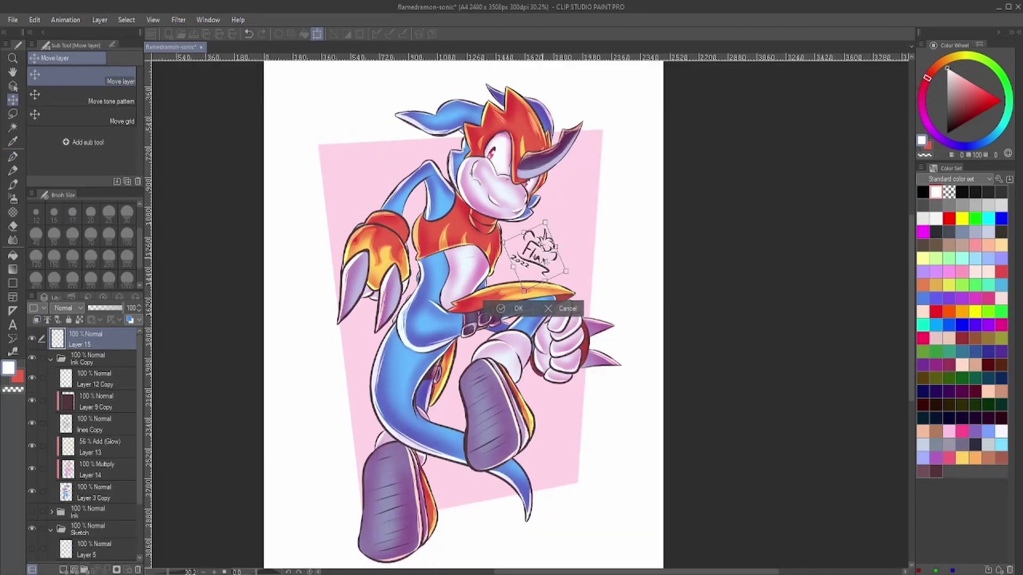
{"action": "key", "text": "ctrl+minus"}
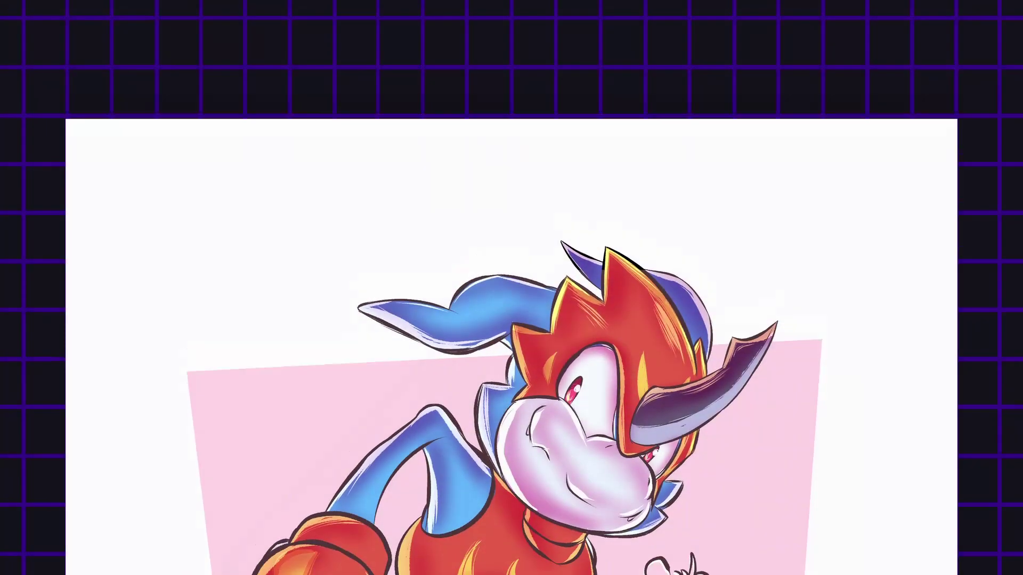